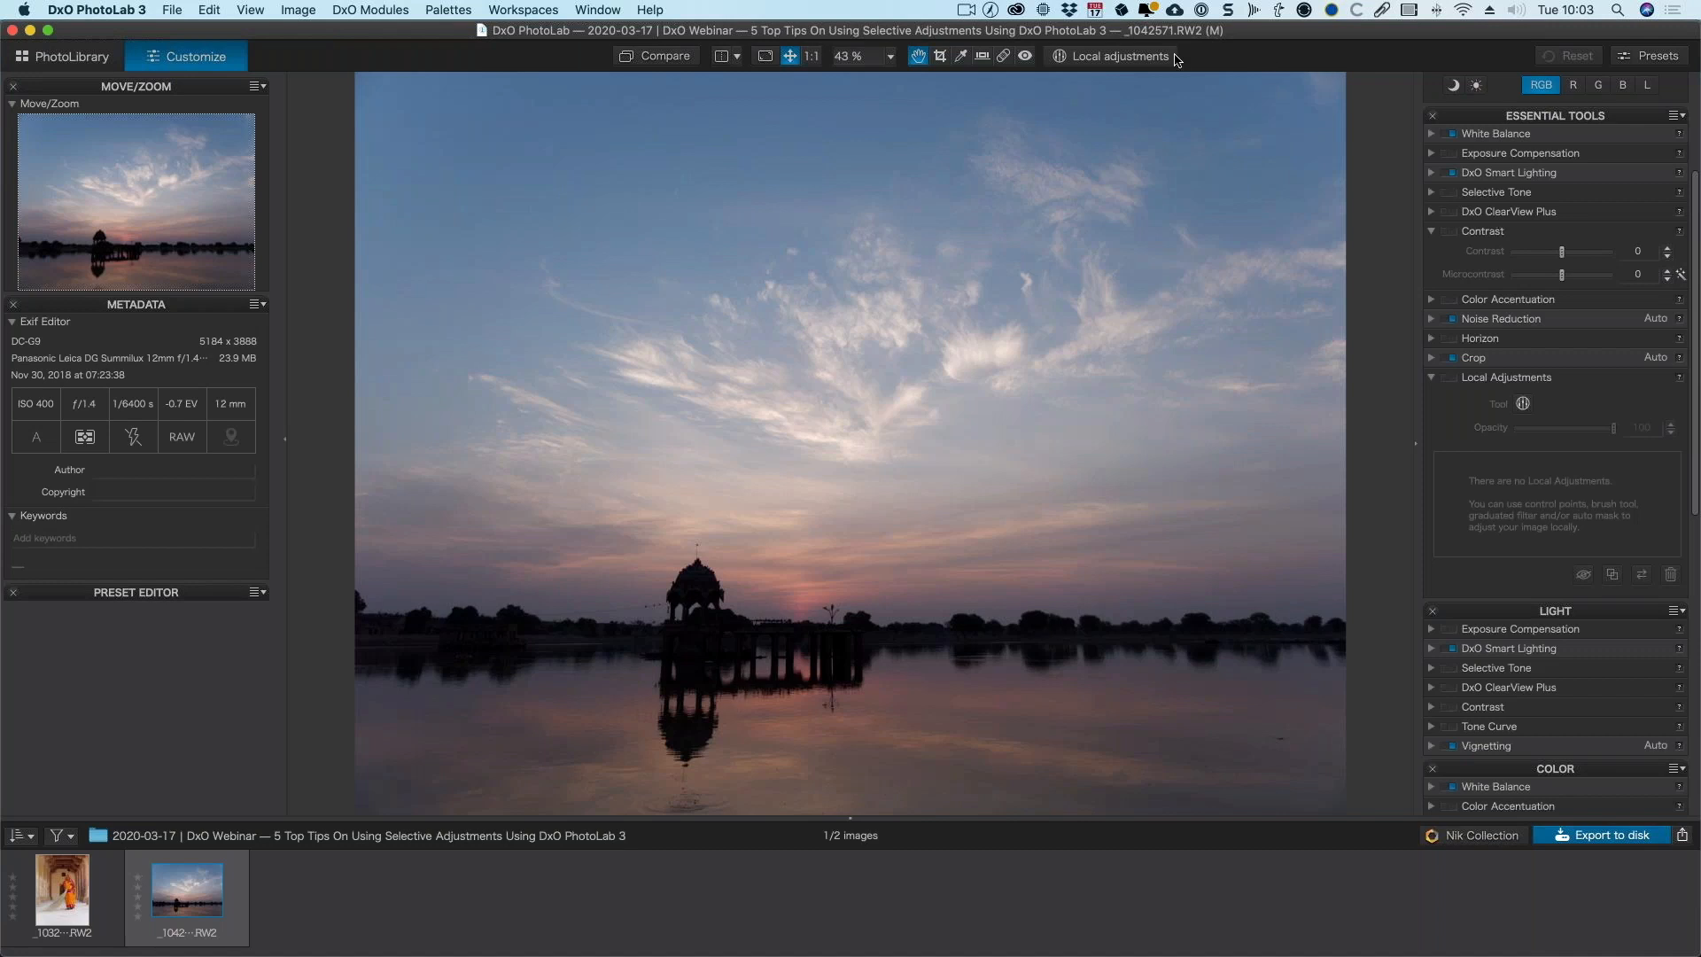
{"action": "left_click", "coordinate": [1089, 62]}
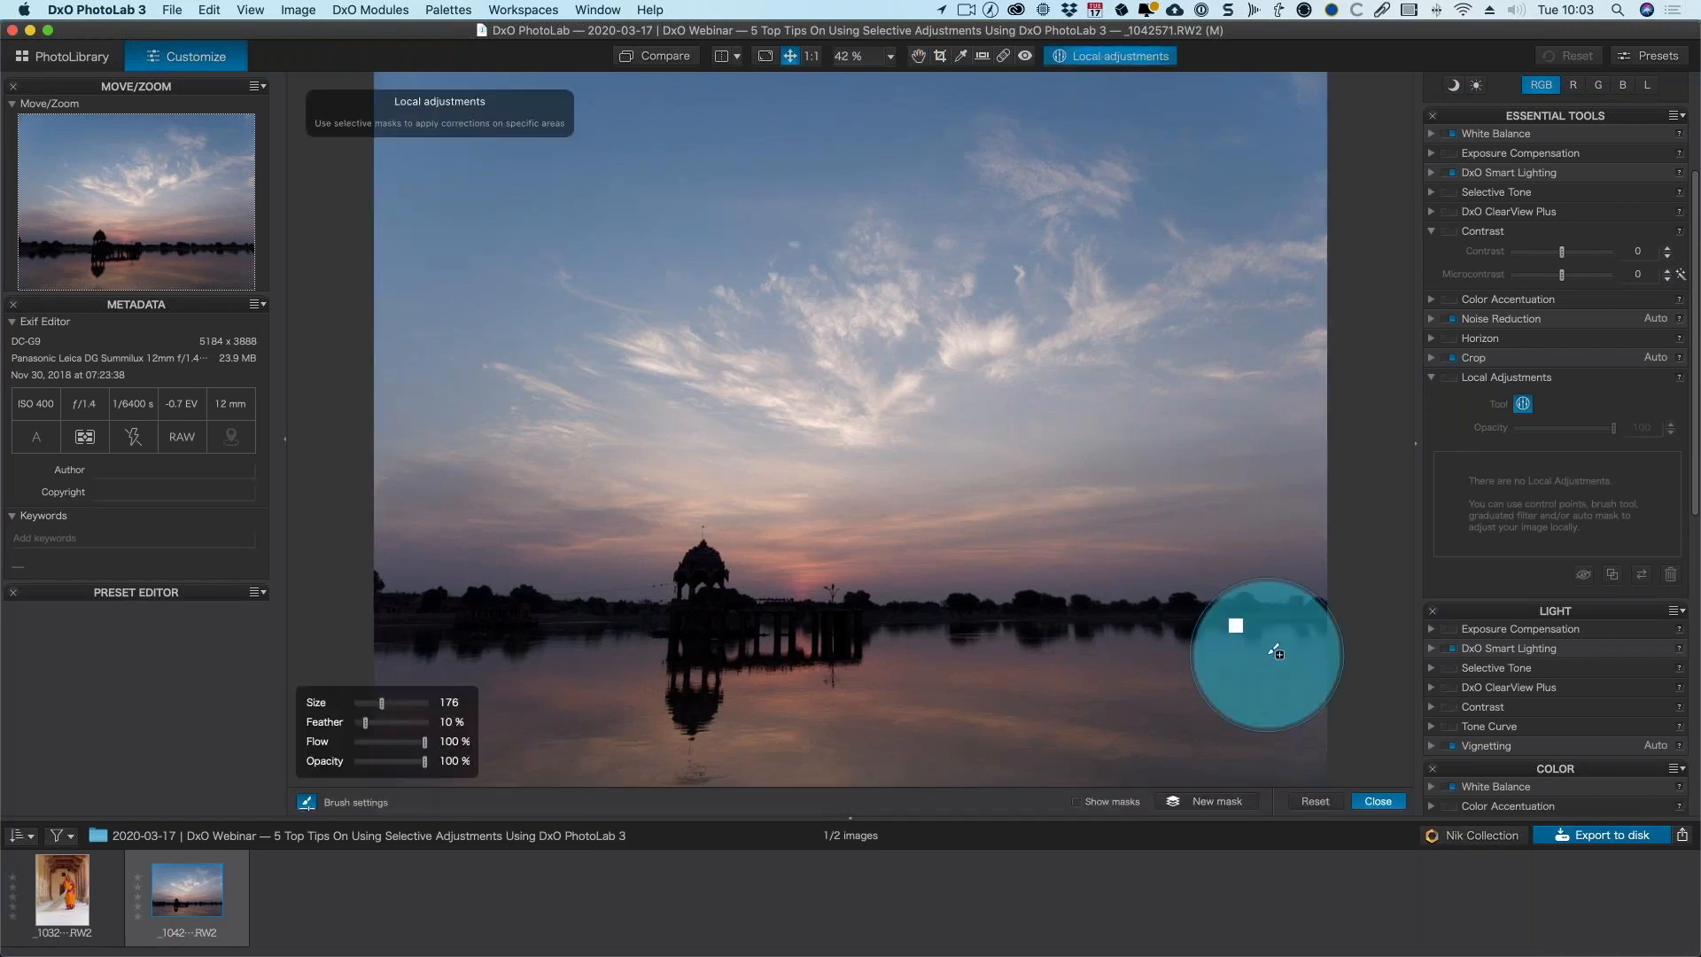
{"action": "left_click", "coordinate": [1378, 800]}
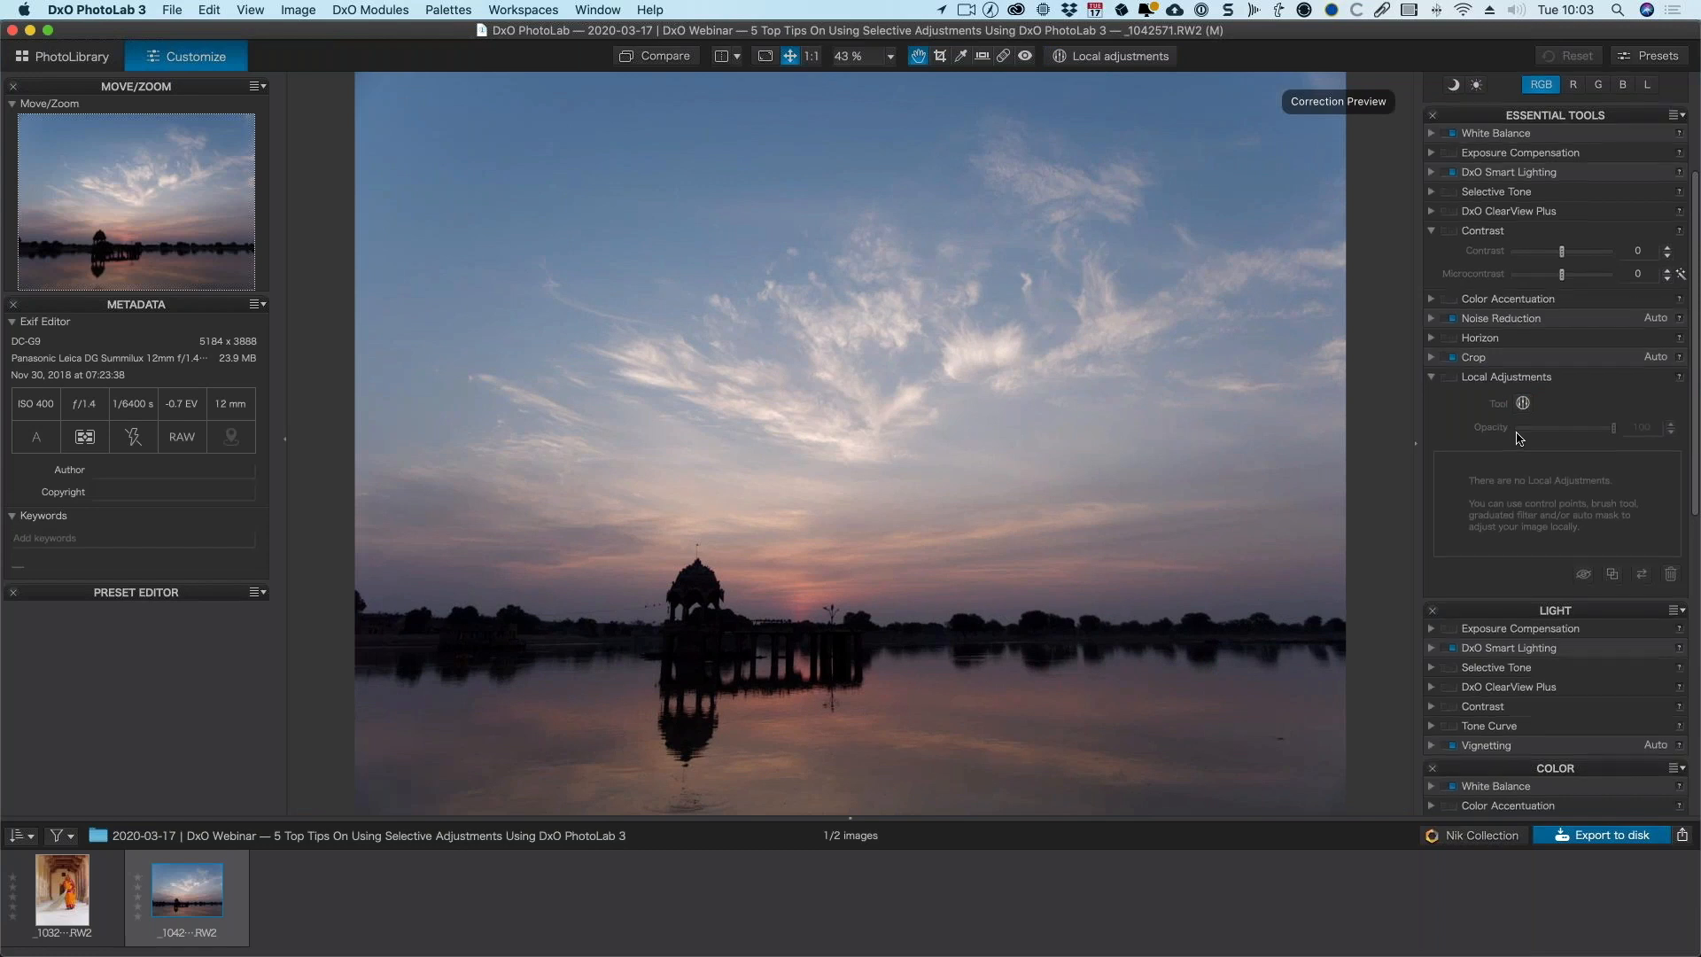
{"action": "scroll", "coordinate": [1506, 416], "scroll_direction": "down", "scroll_amount": 1}
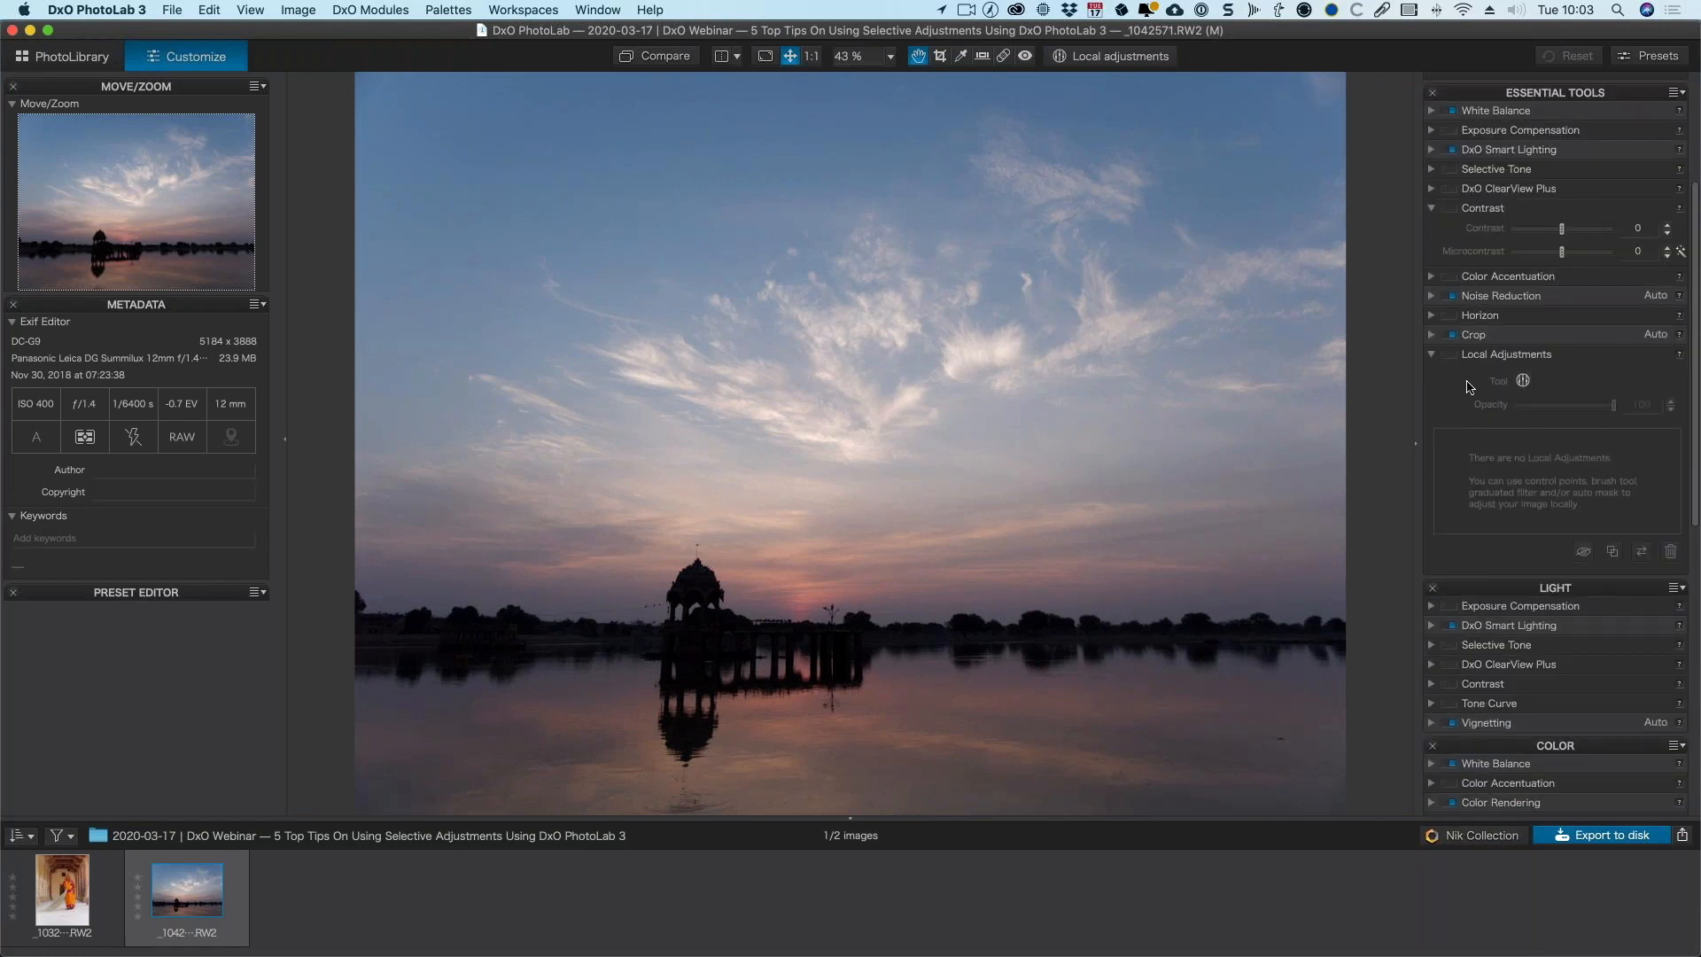
{"action": "scroll", "coordinate": [1462, 379], "scroll_direction": "up", "scroll_amount": 5}
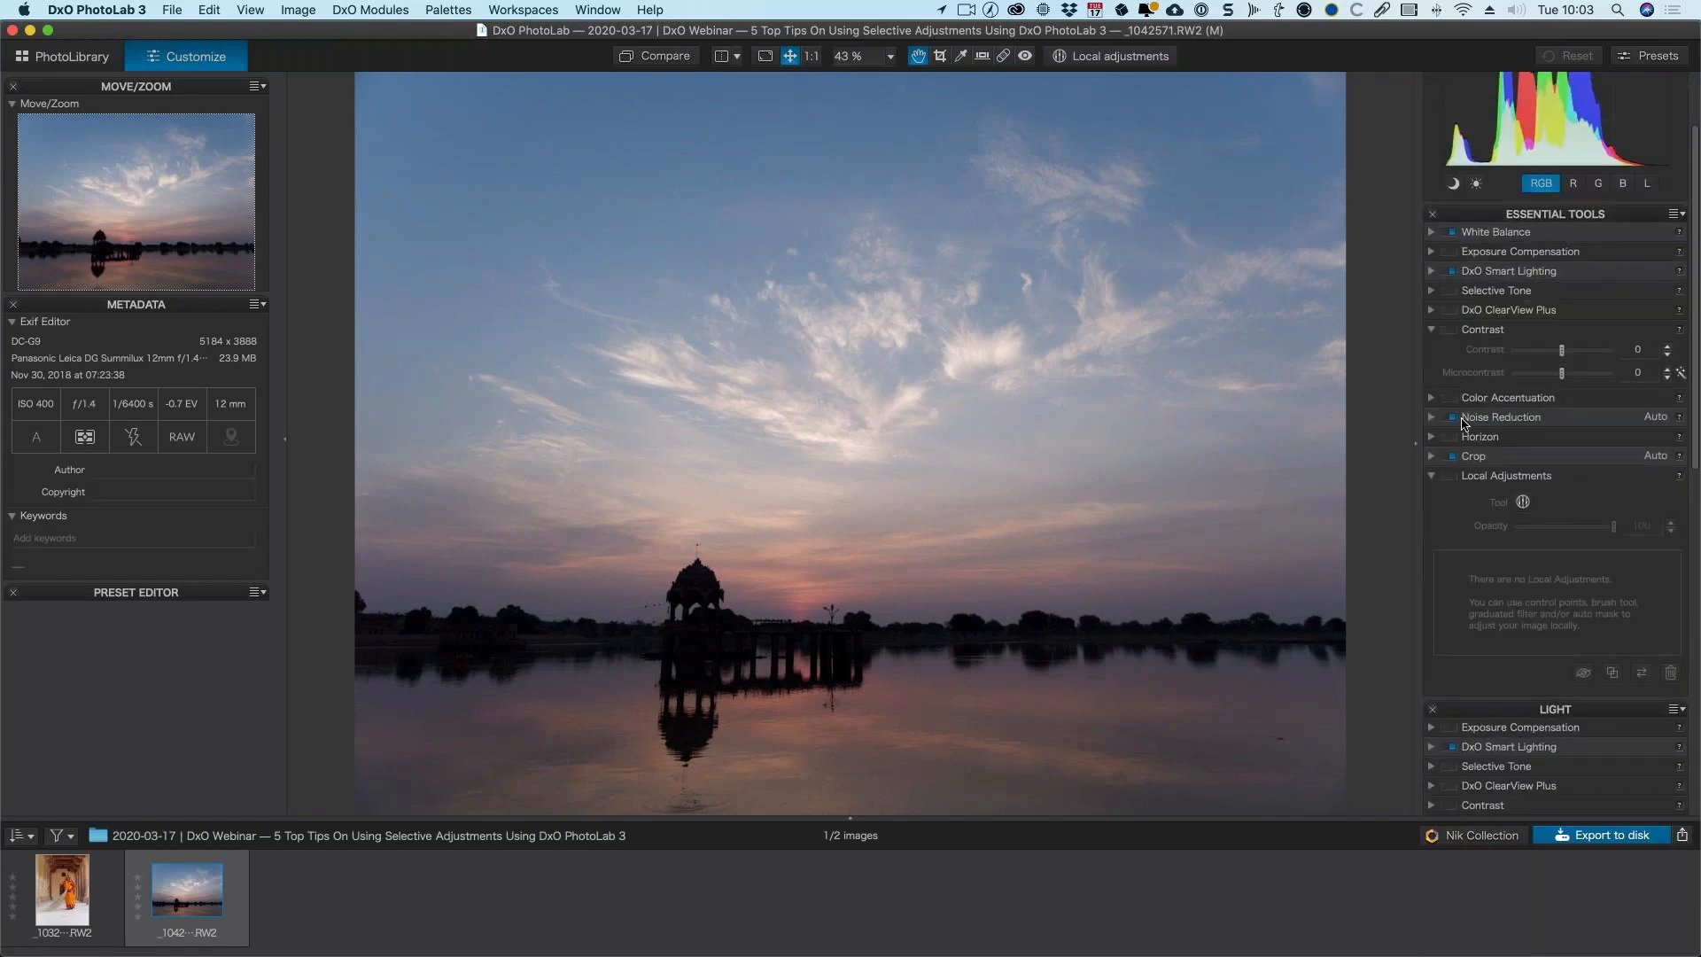
{"action": "scroll", "coordinate": [1455, 390], "scroll_direction": "down", "scroll_amount": 5}
{"action": "scroll", "coordinate": [1453, 405], "scroll_direction": "down", "scroll_amount": 4}
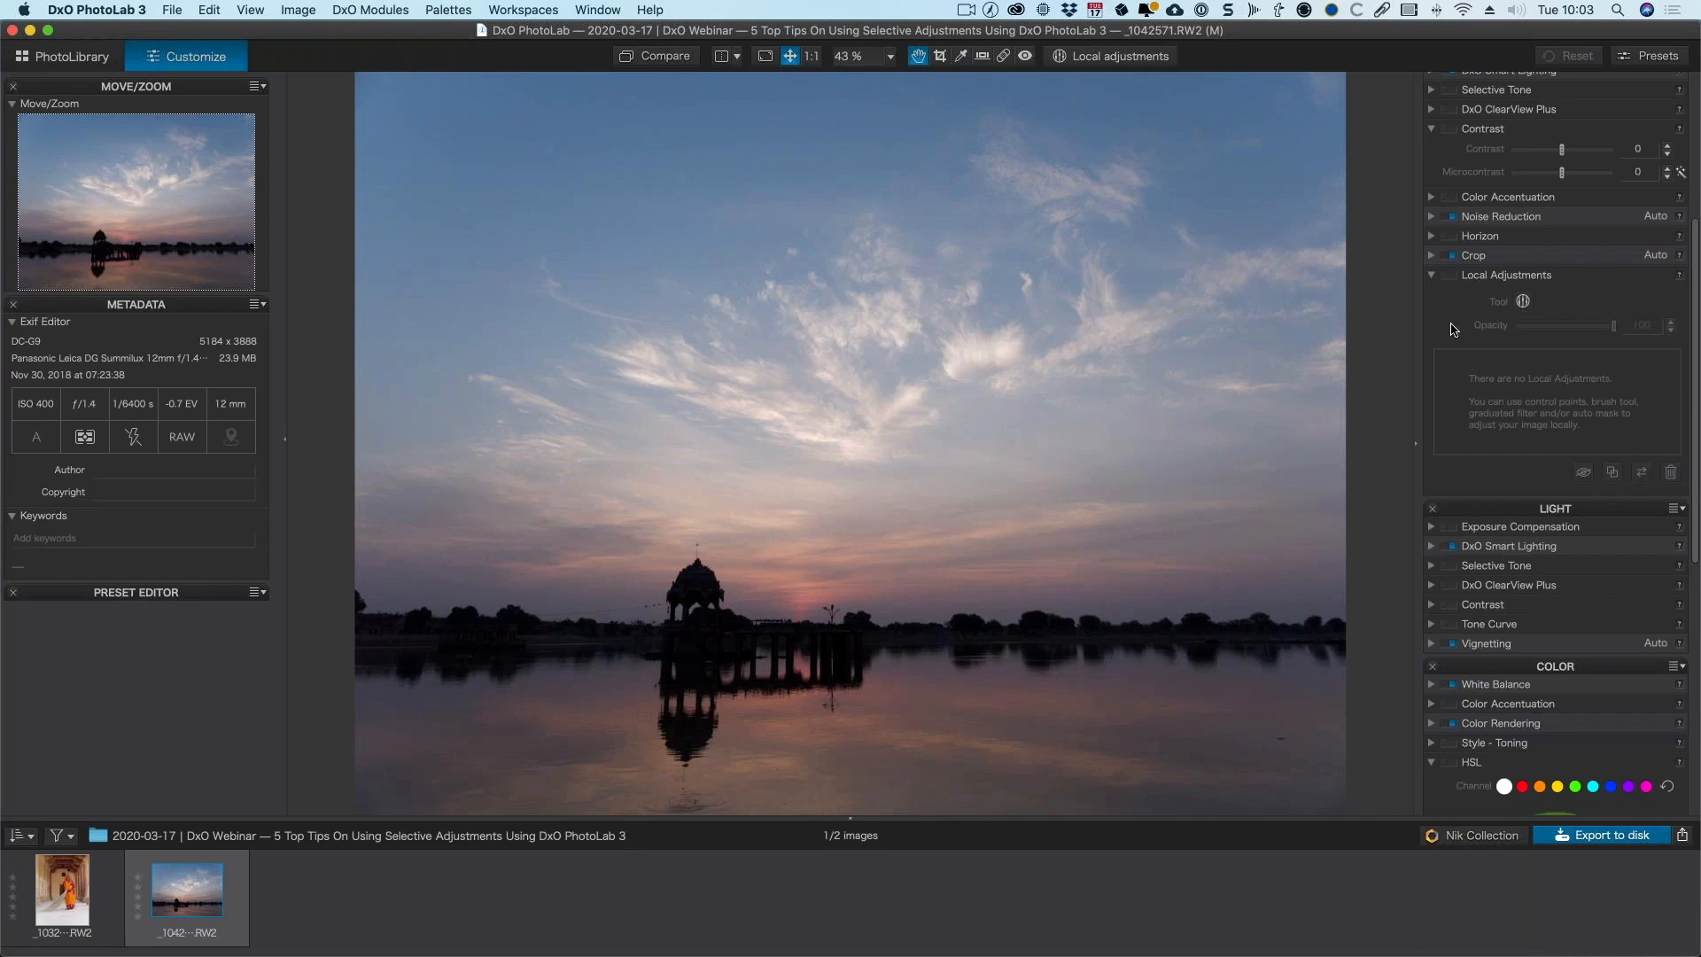
- Activate the Local Adjustments tool from the Essential Tools palette
{"action": "left_click", "coordinate": [1527, 305]}
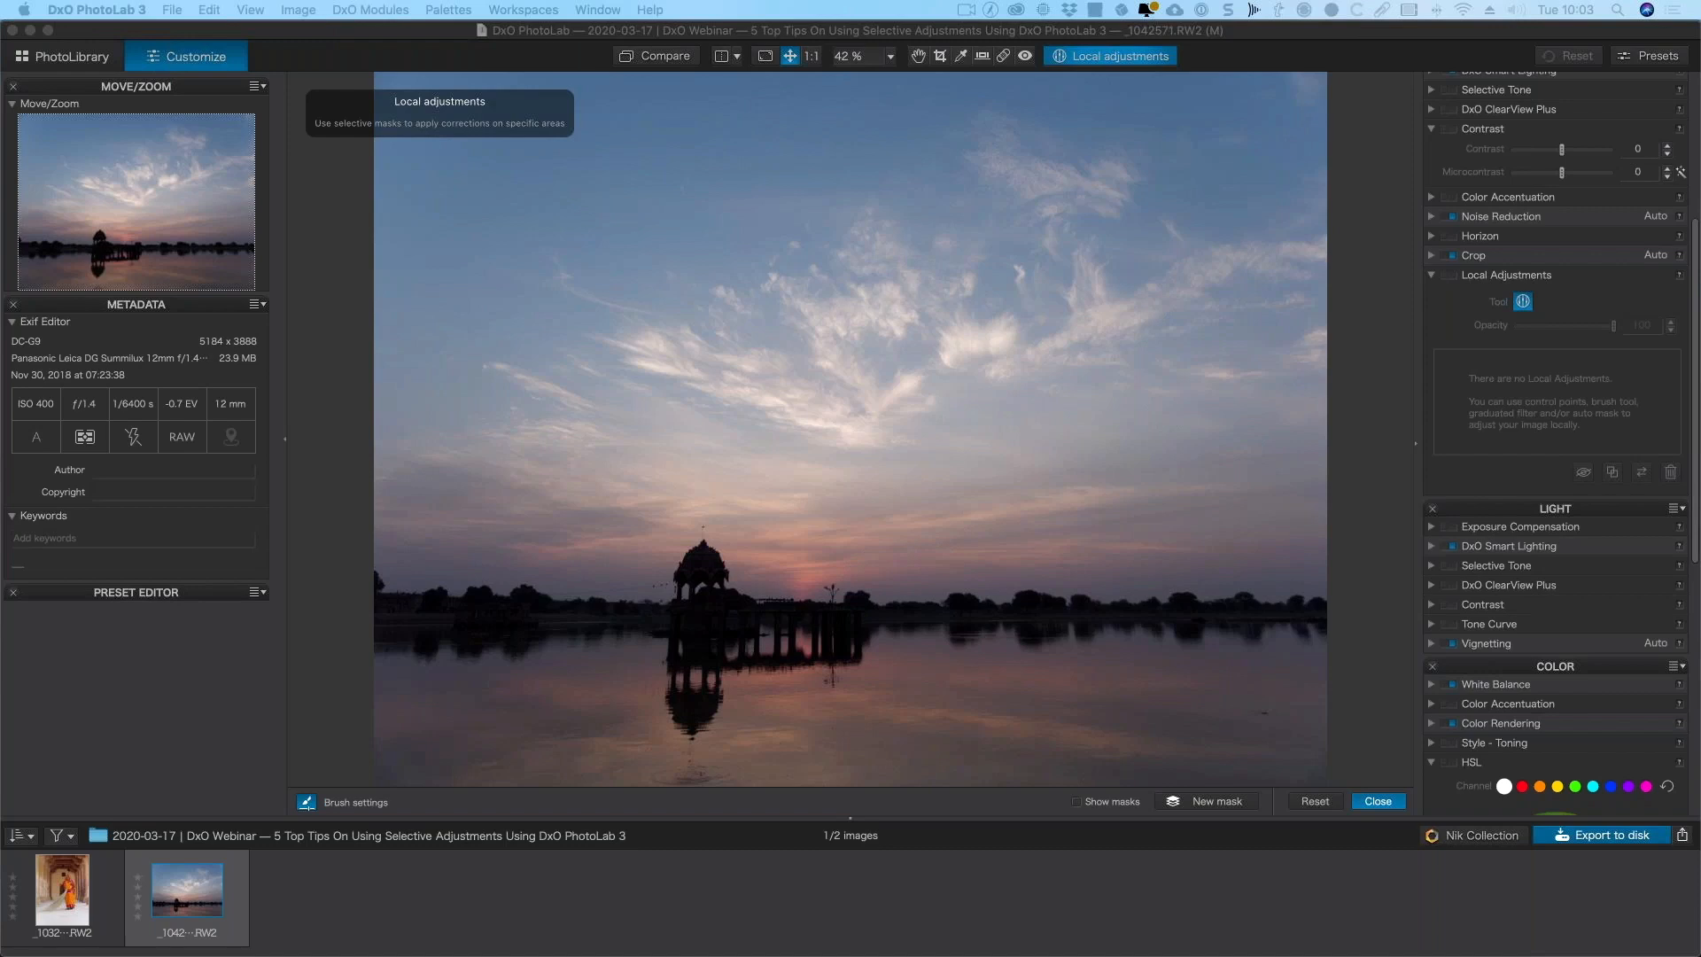
{"action": "left_click", "coordinate": [1377, 362]}
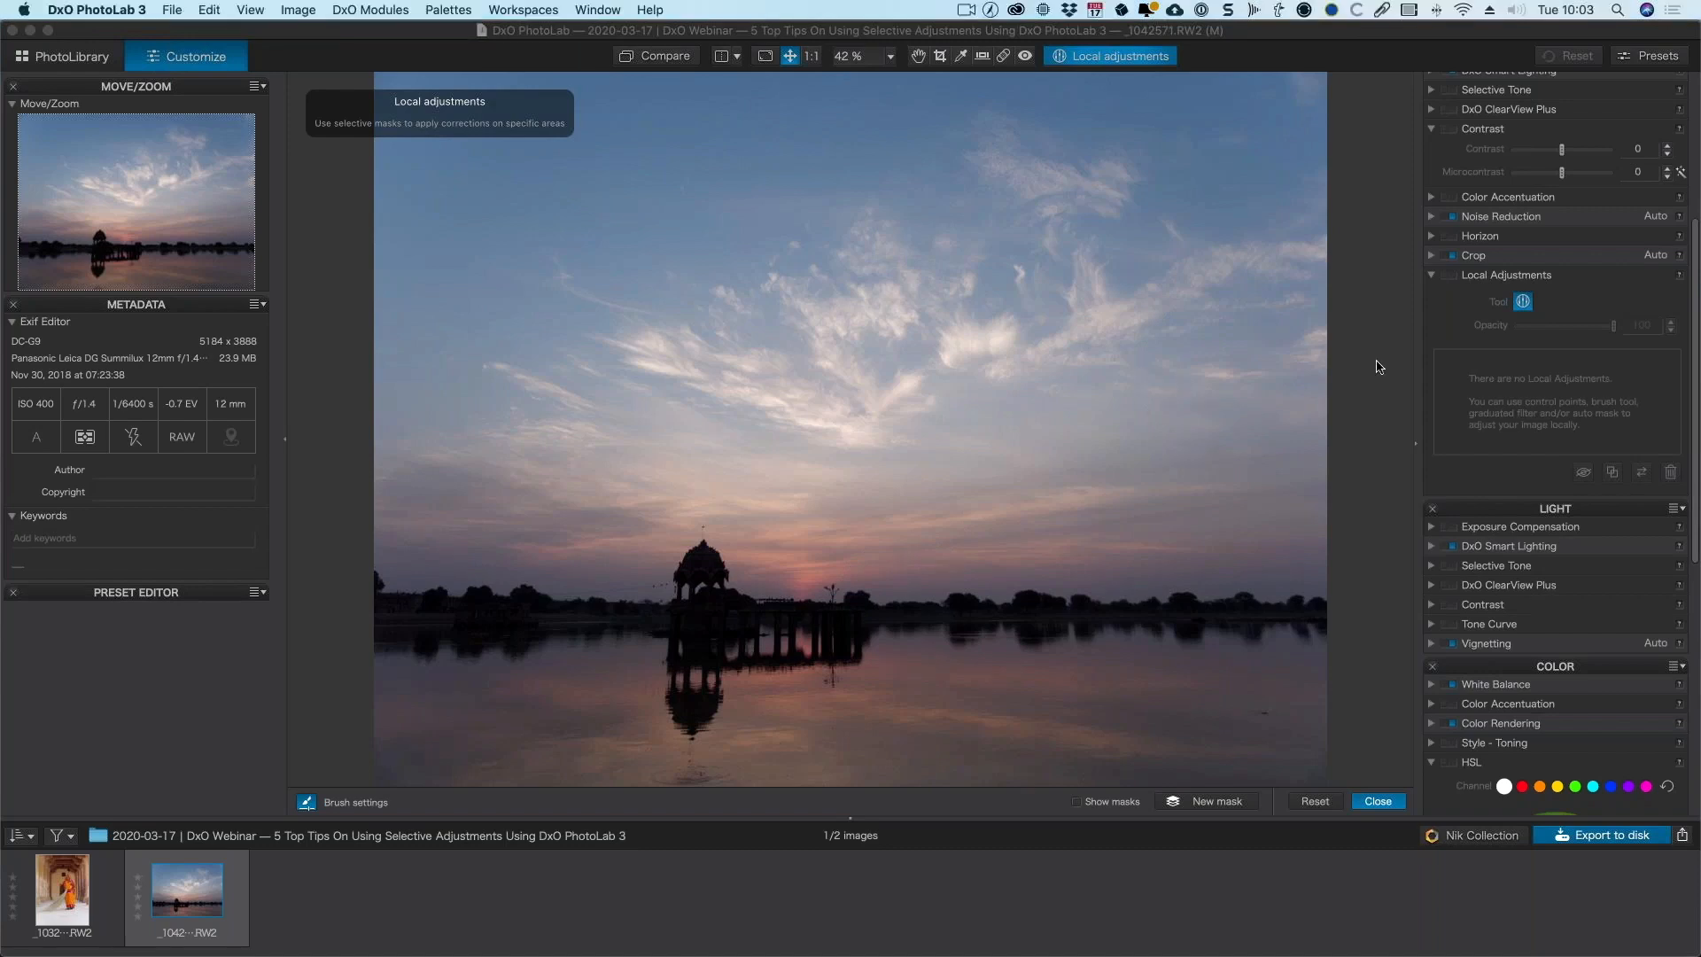
{"action": "left_click", "coordinate": [1380, 367]}
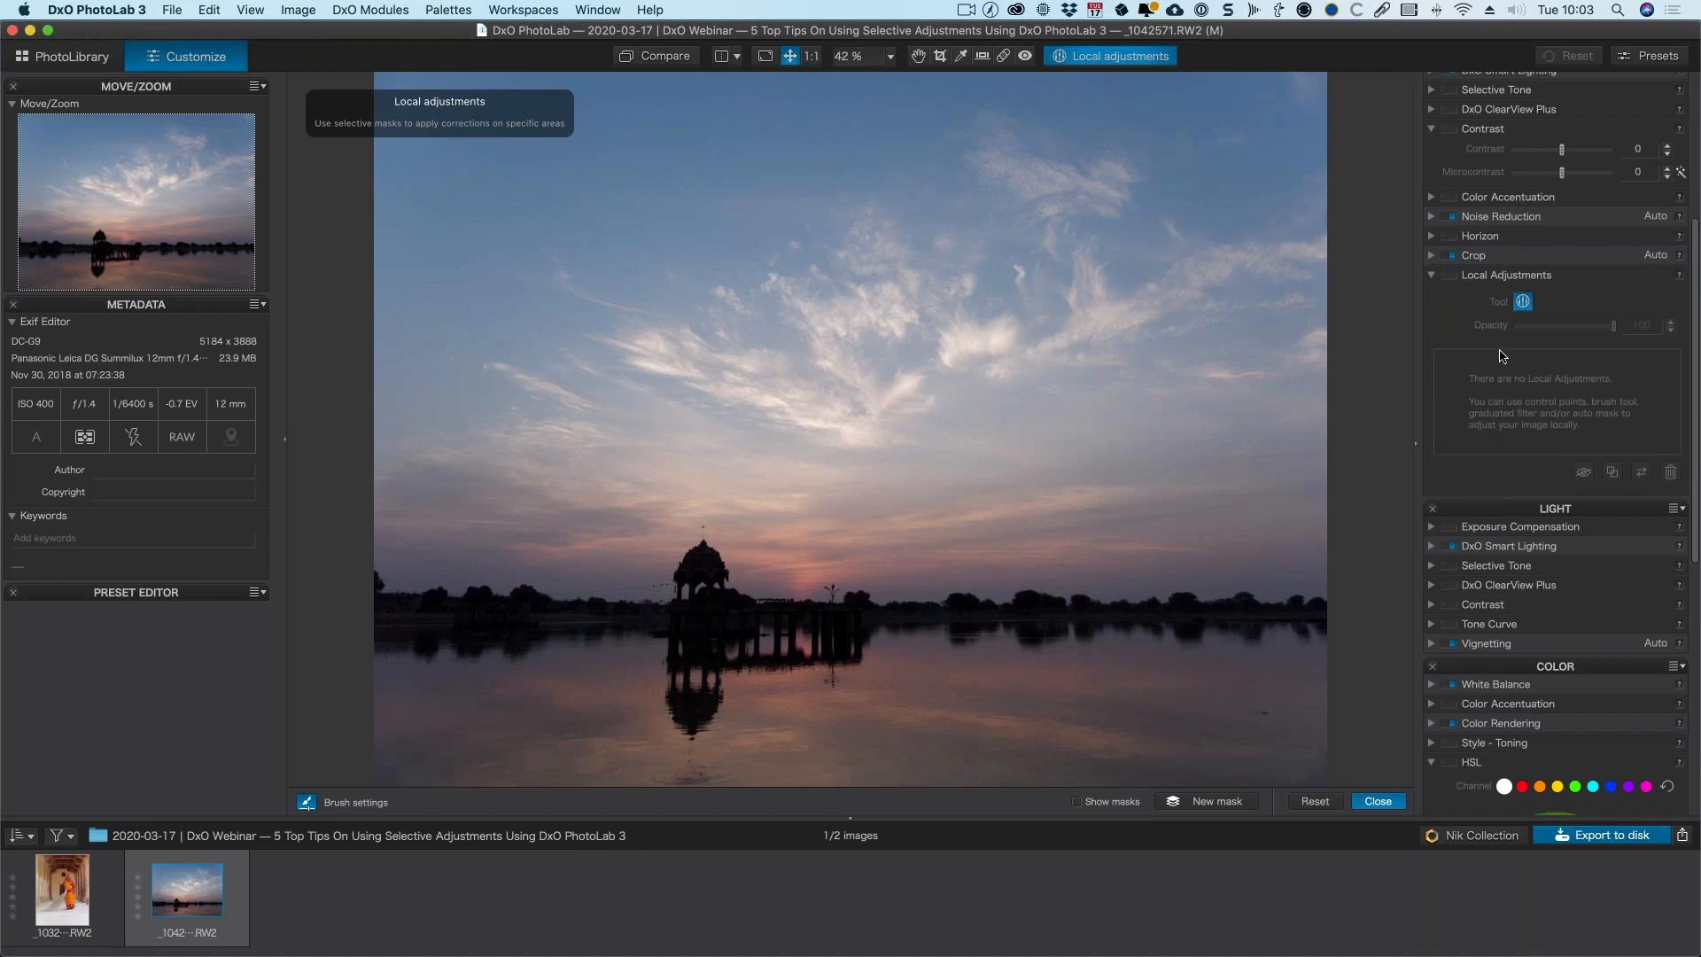
- Try lowering the whole photo's exposure compensation to -0.69 and remove the correction again
{"action": "scroll", "coordinate": [1495, 379], "scroll_direction": "up", "scroll_amount": 5}
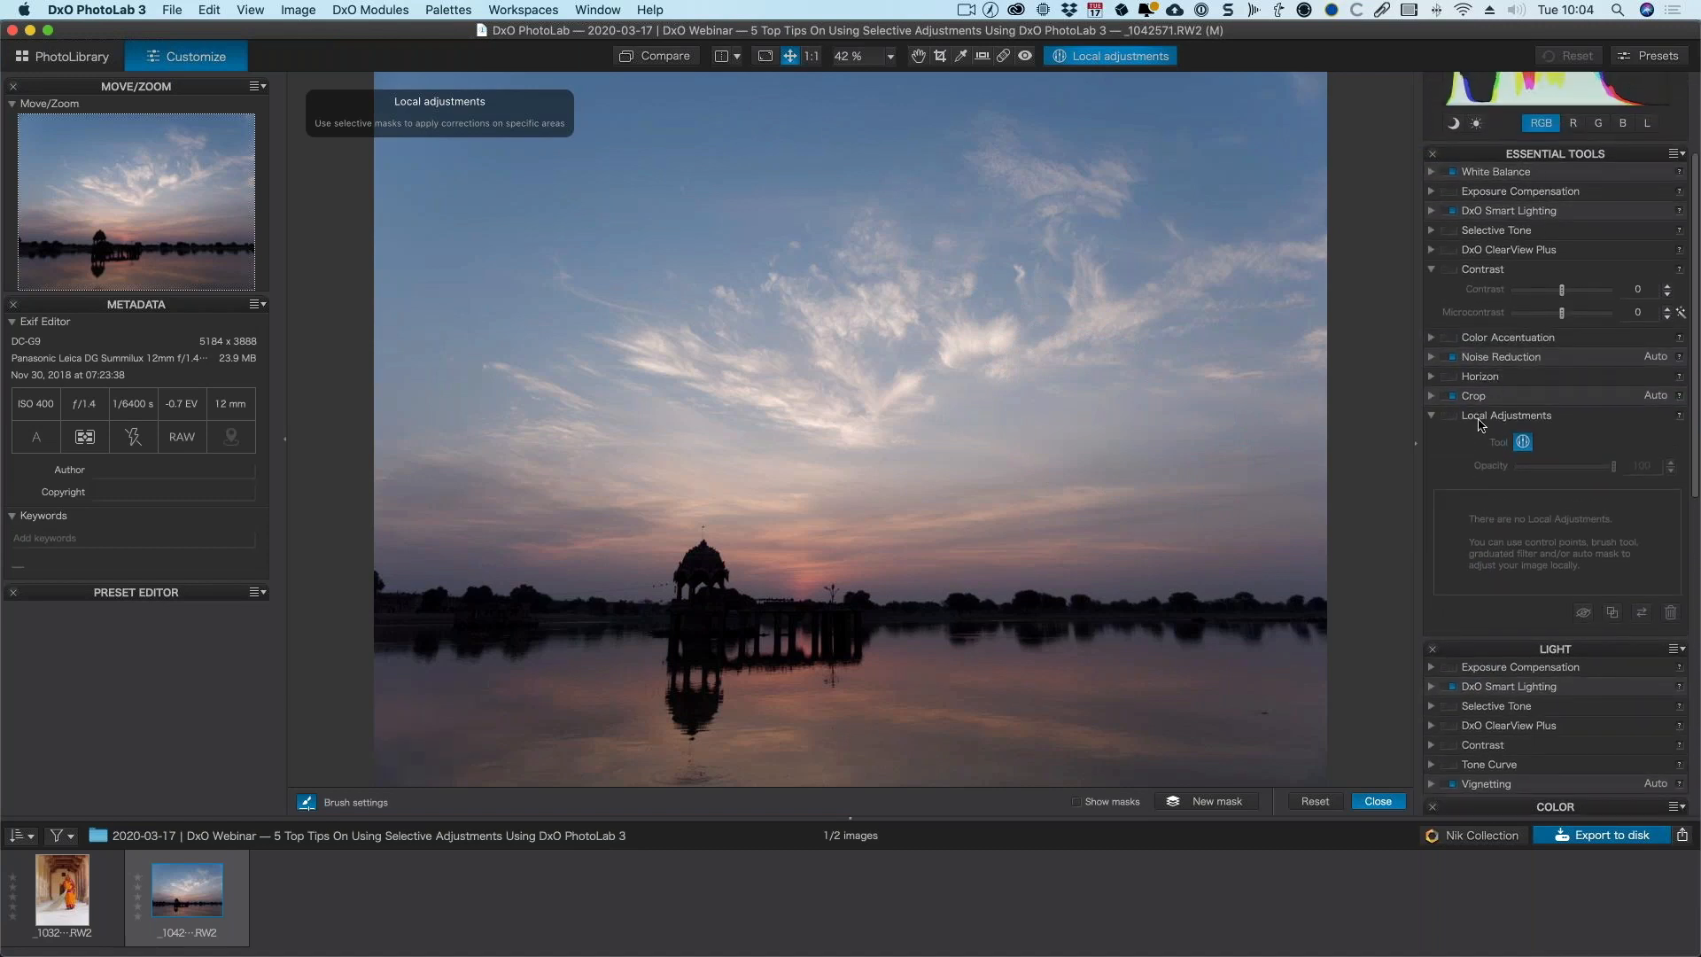
{"action": "left_click", "coordinate": [1432, 191]}
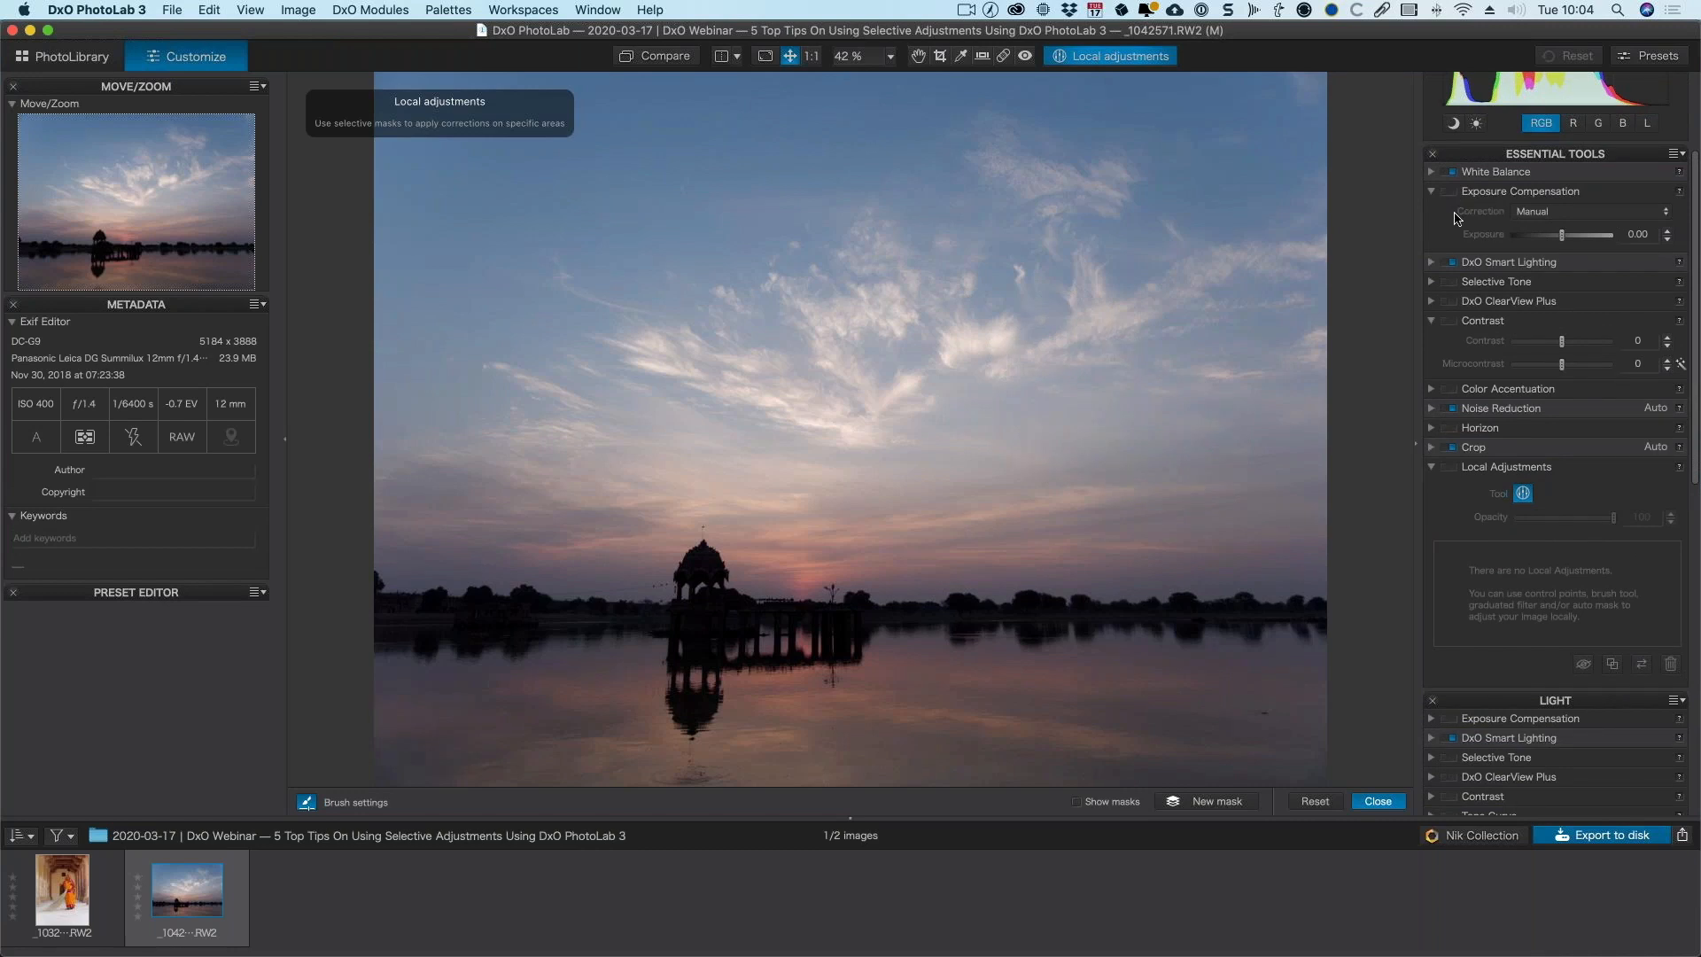
{"action": "left_click_drag", "start_coordinate": [1562, 235], "coordinate": [1554, 246]}
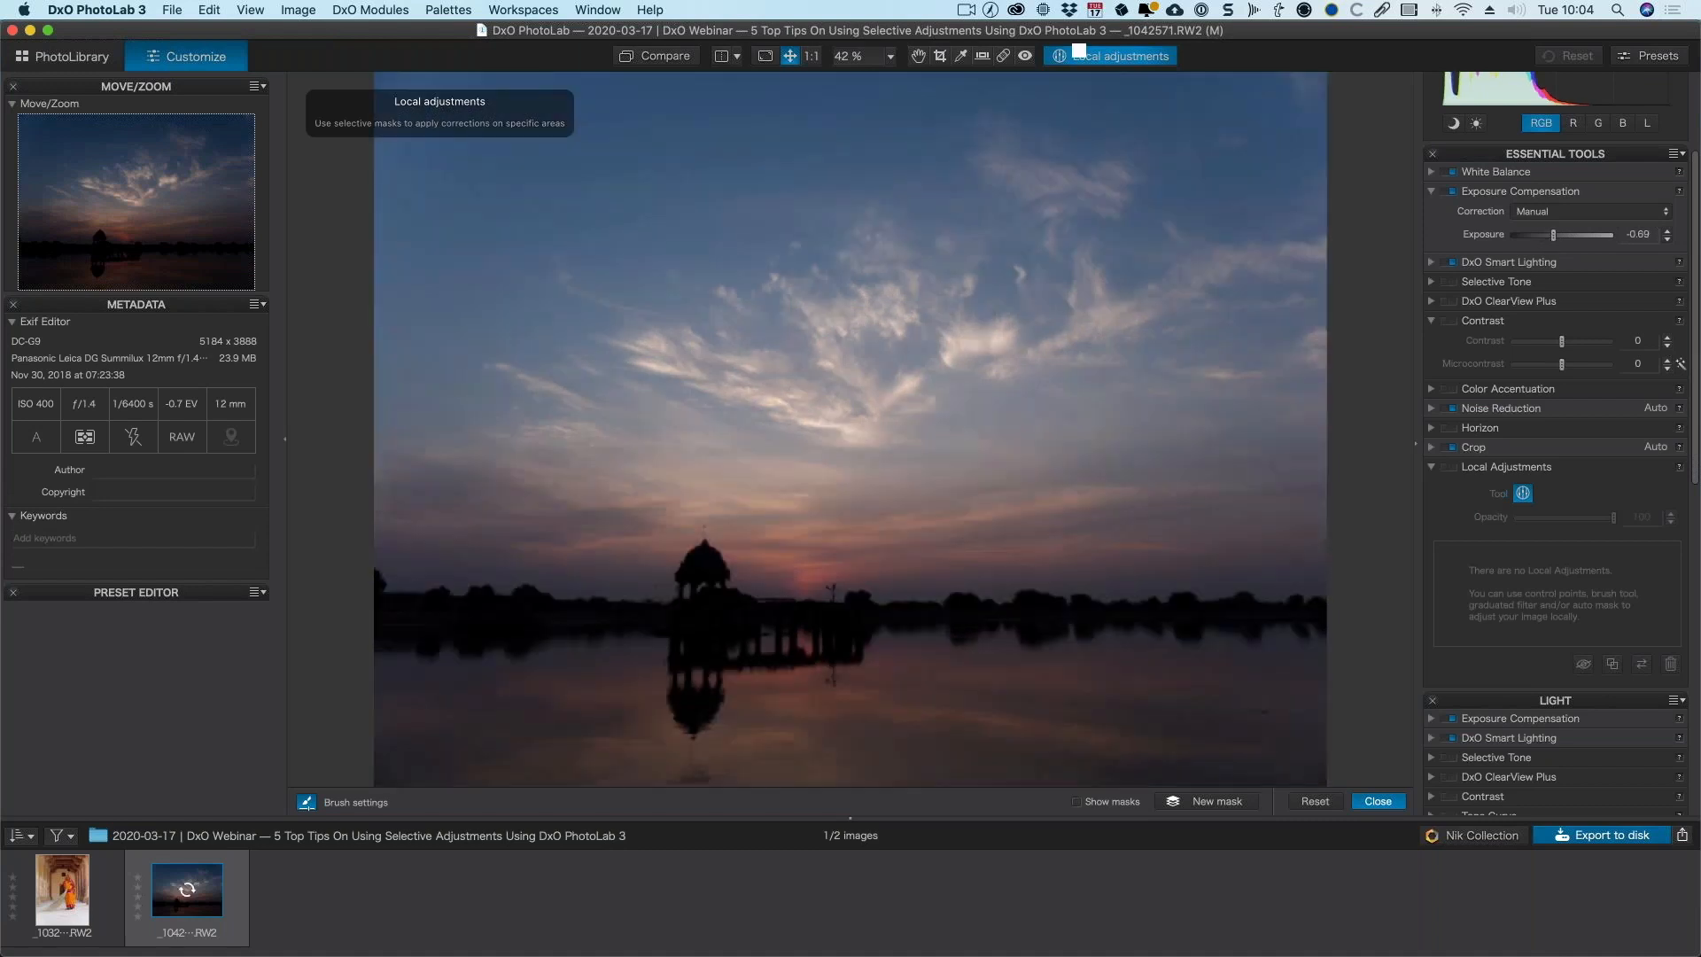
{"action": "left_click", "coordinate": [1451, 191]}
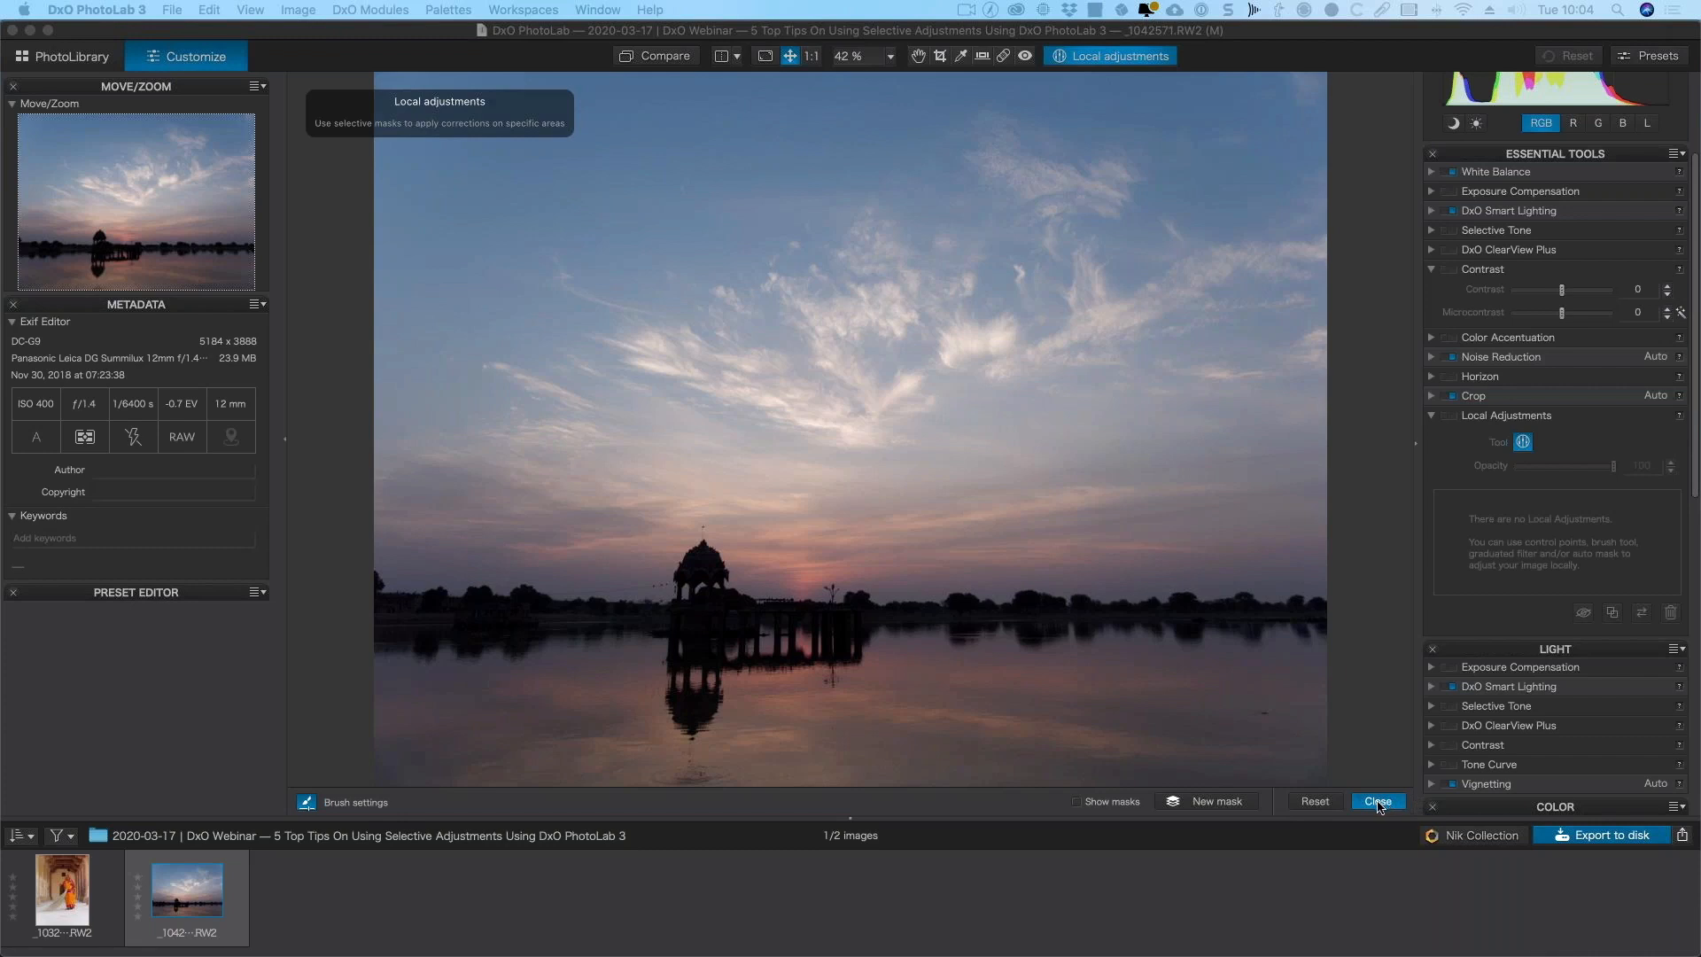
- Close local adjustments, start them again and choose the Brush as the mask tool on the sky
{"action": "left_click", "coordinate": [1329, 806]}
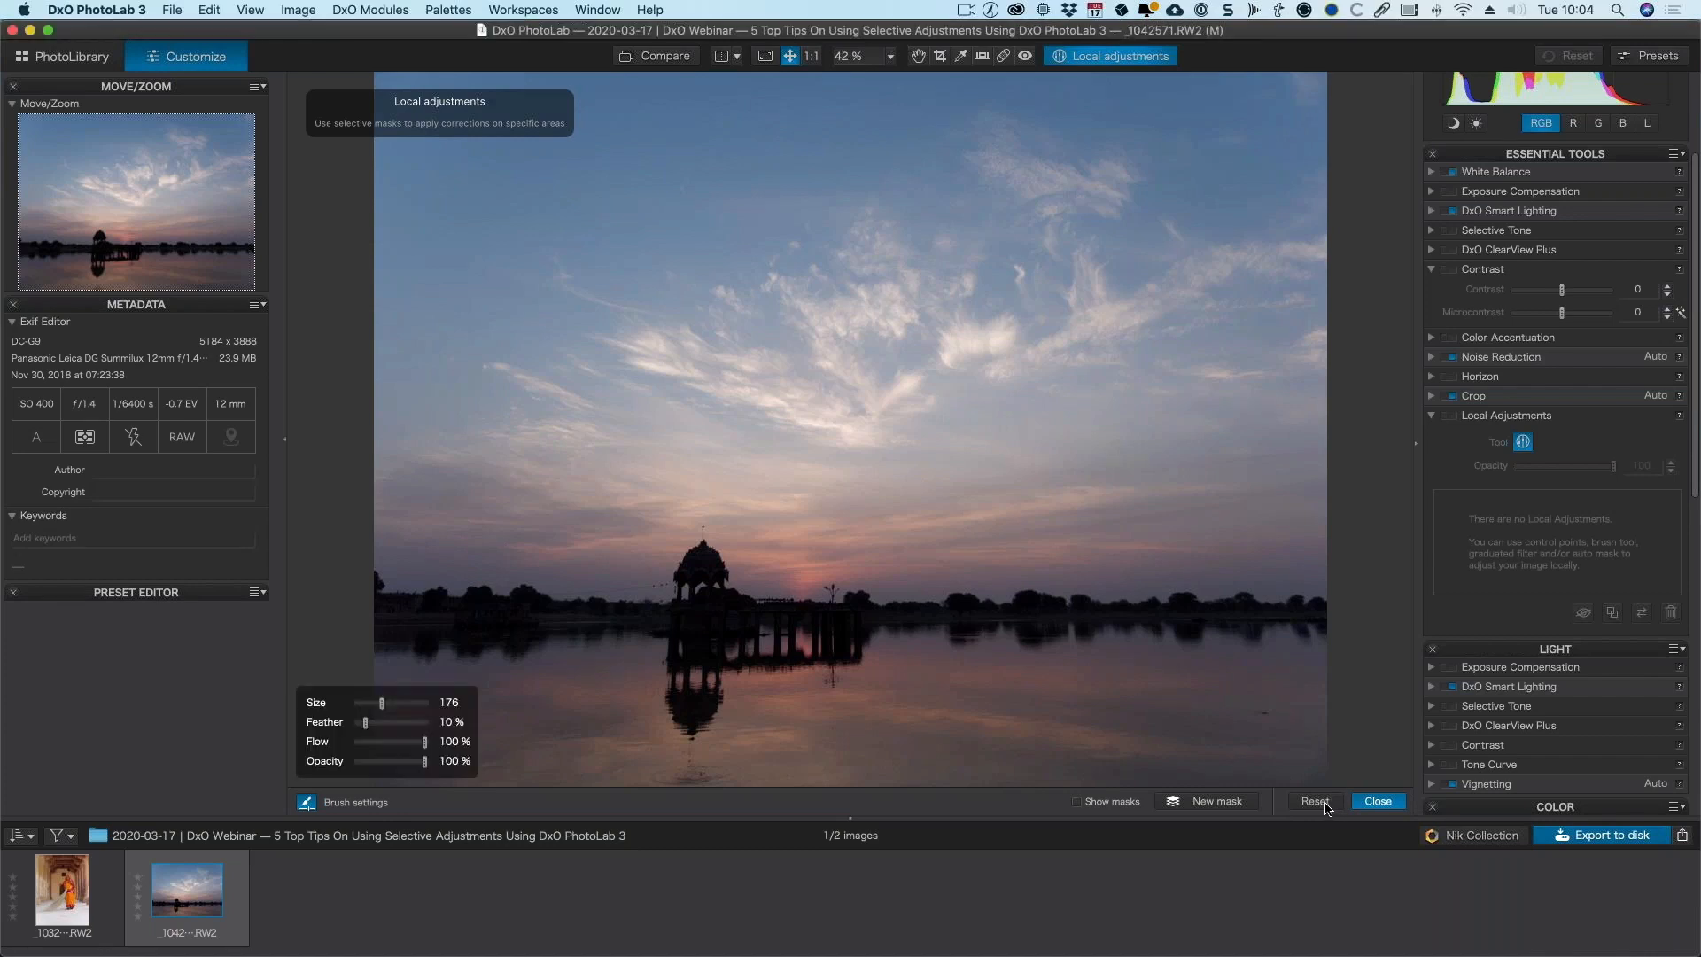
{"action": "left_click", "coordinate": [1377, 806]}
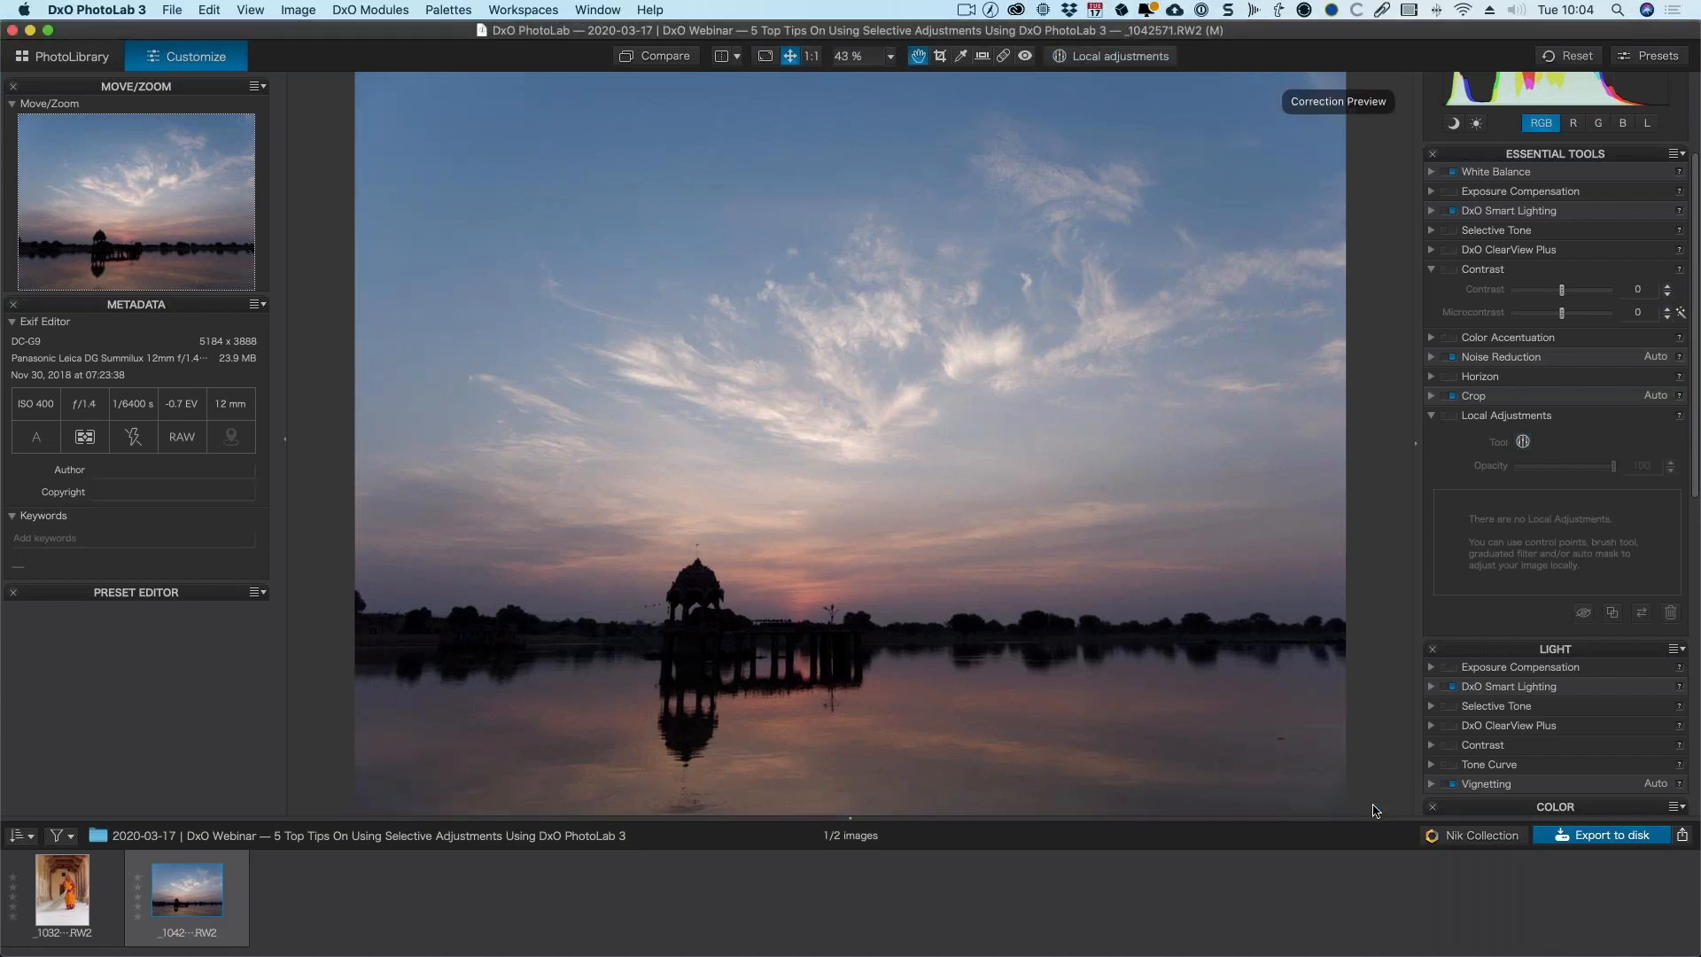
{"action": "left_click", "coordinate": [1522, 443]}
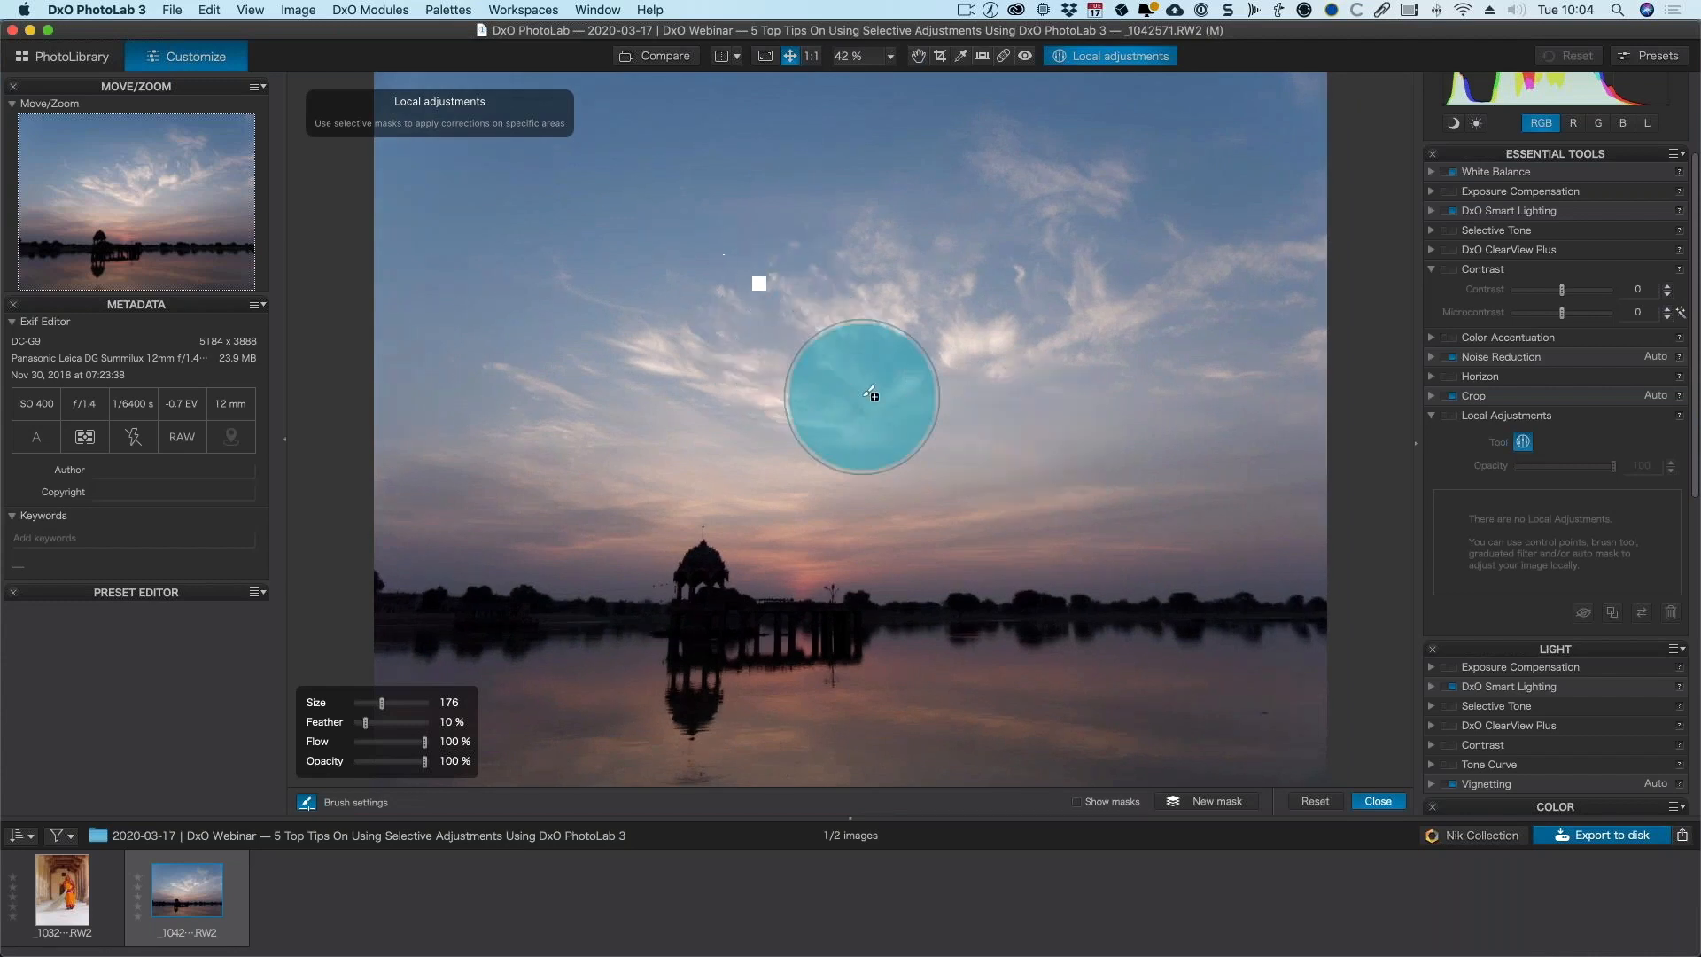
{"action": "right_click", "coordinate": [900, 348]}
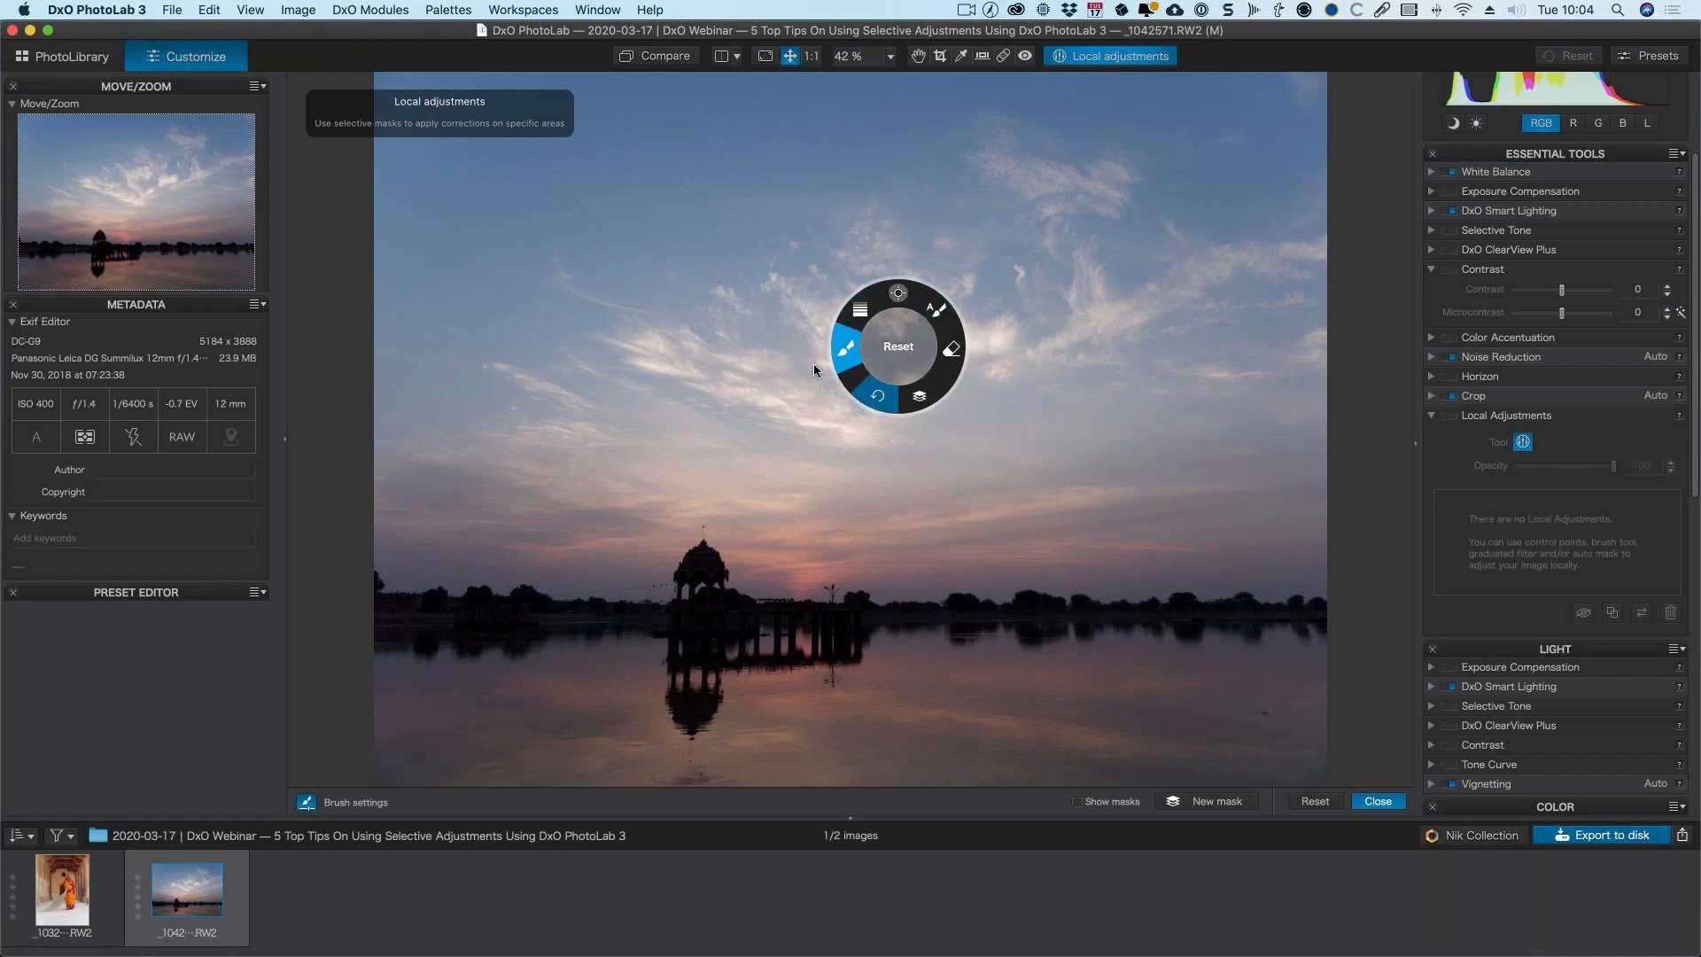
{"action": "left_click", "coordinate": [846, 348]}
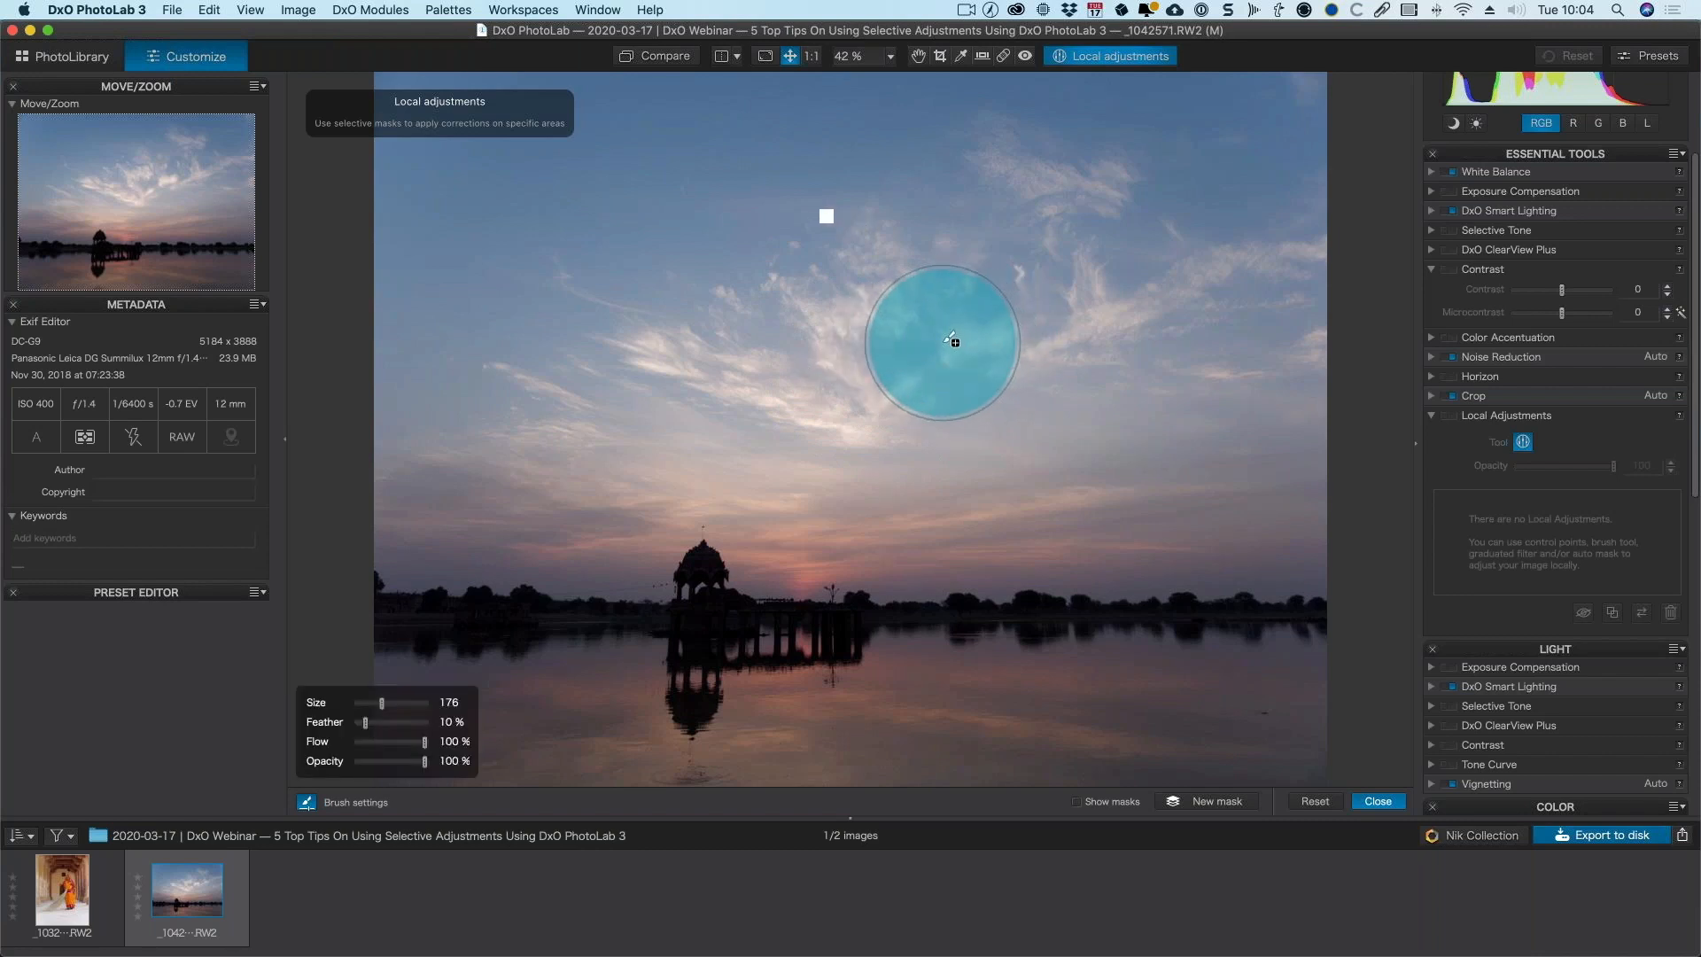
- Examine the Brush tool's shortcut help for sizing, feathering and mask commands, and close it
{"action": "right_click", "coordinate": [935, 316]}
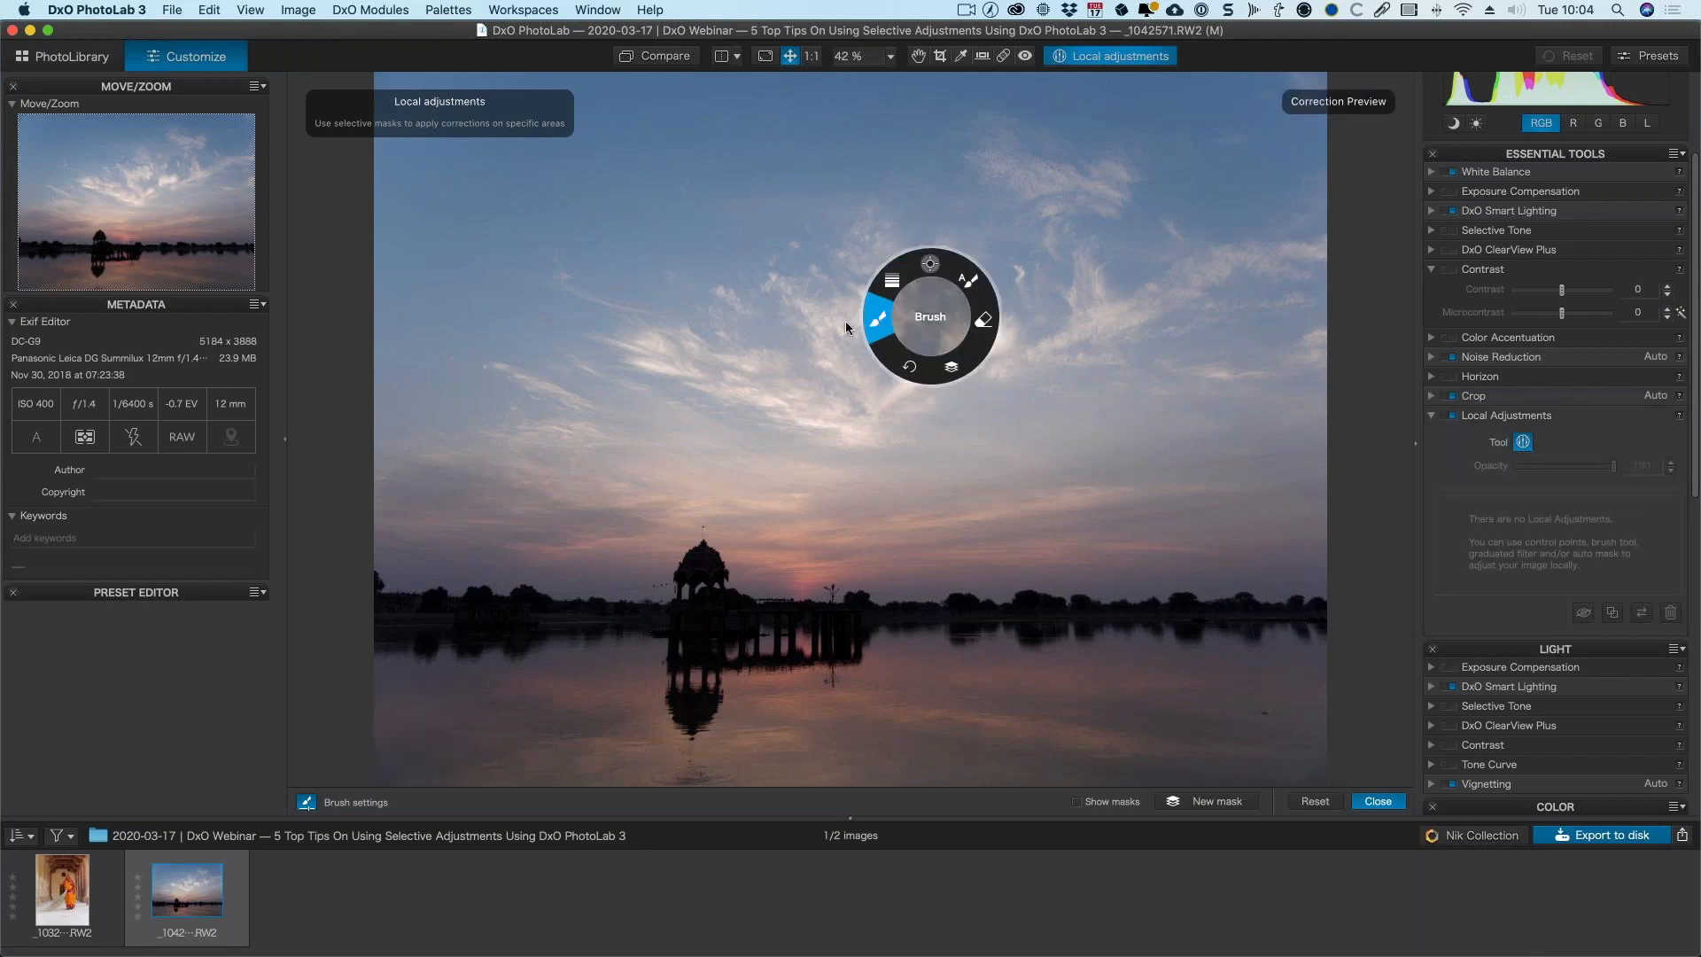
{"action": "right_click", "coordinate": [873, 320]}
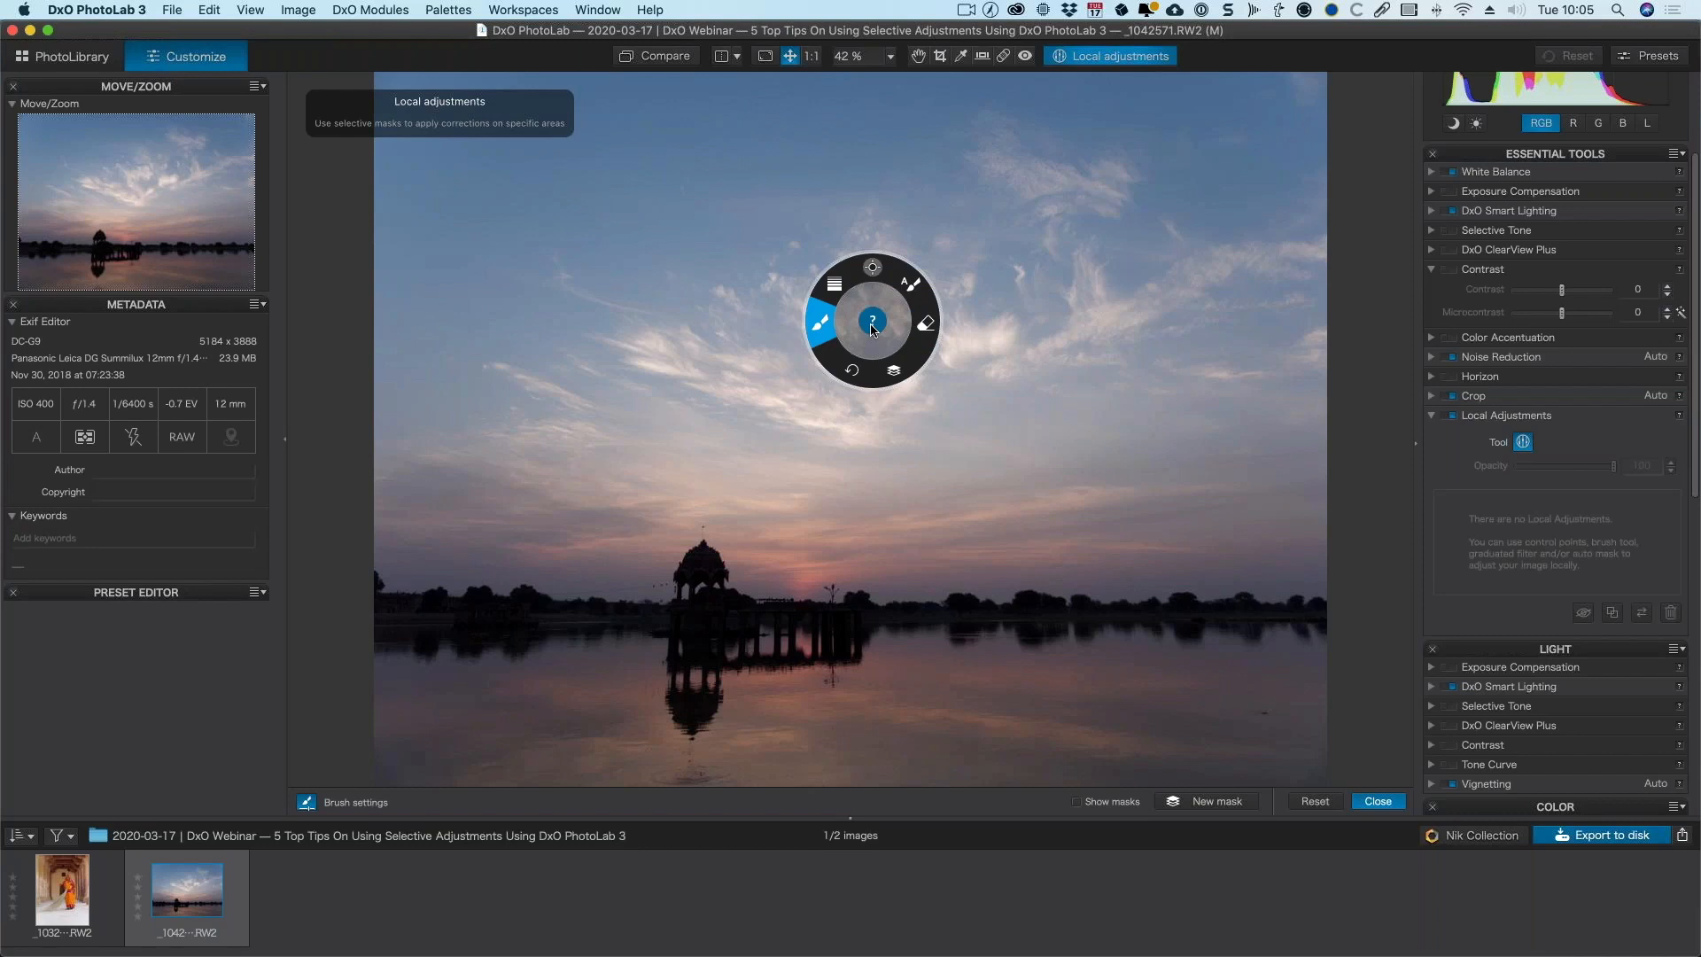
{"action": "left_click", "coordinate": [872, 323]}
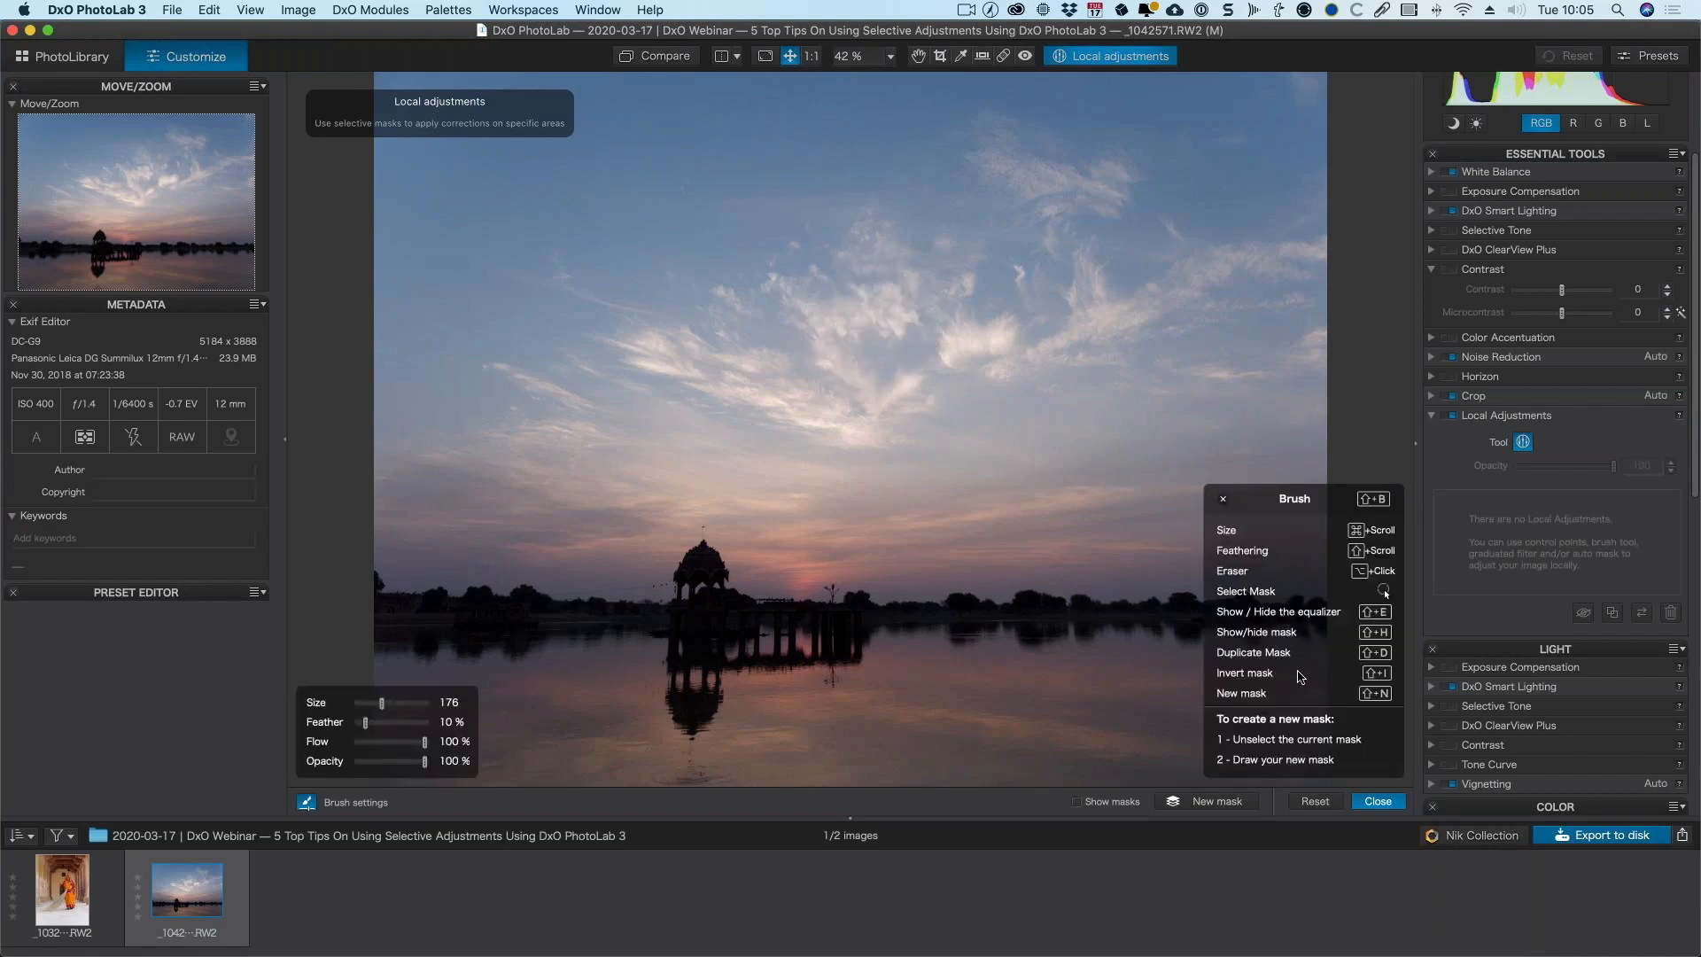
{"action": "left_click", "coordinate": [1282, 744]}
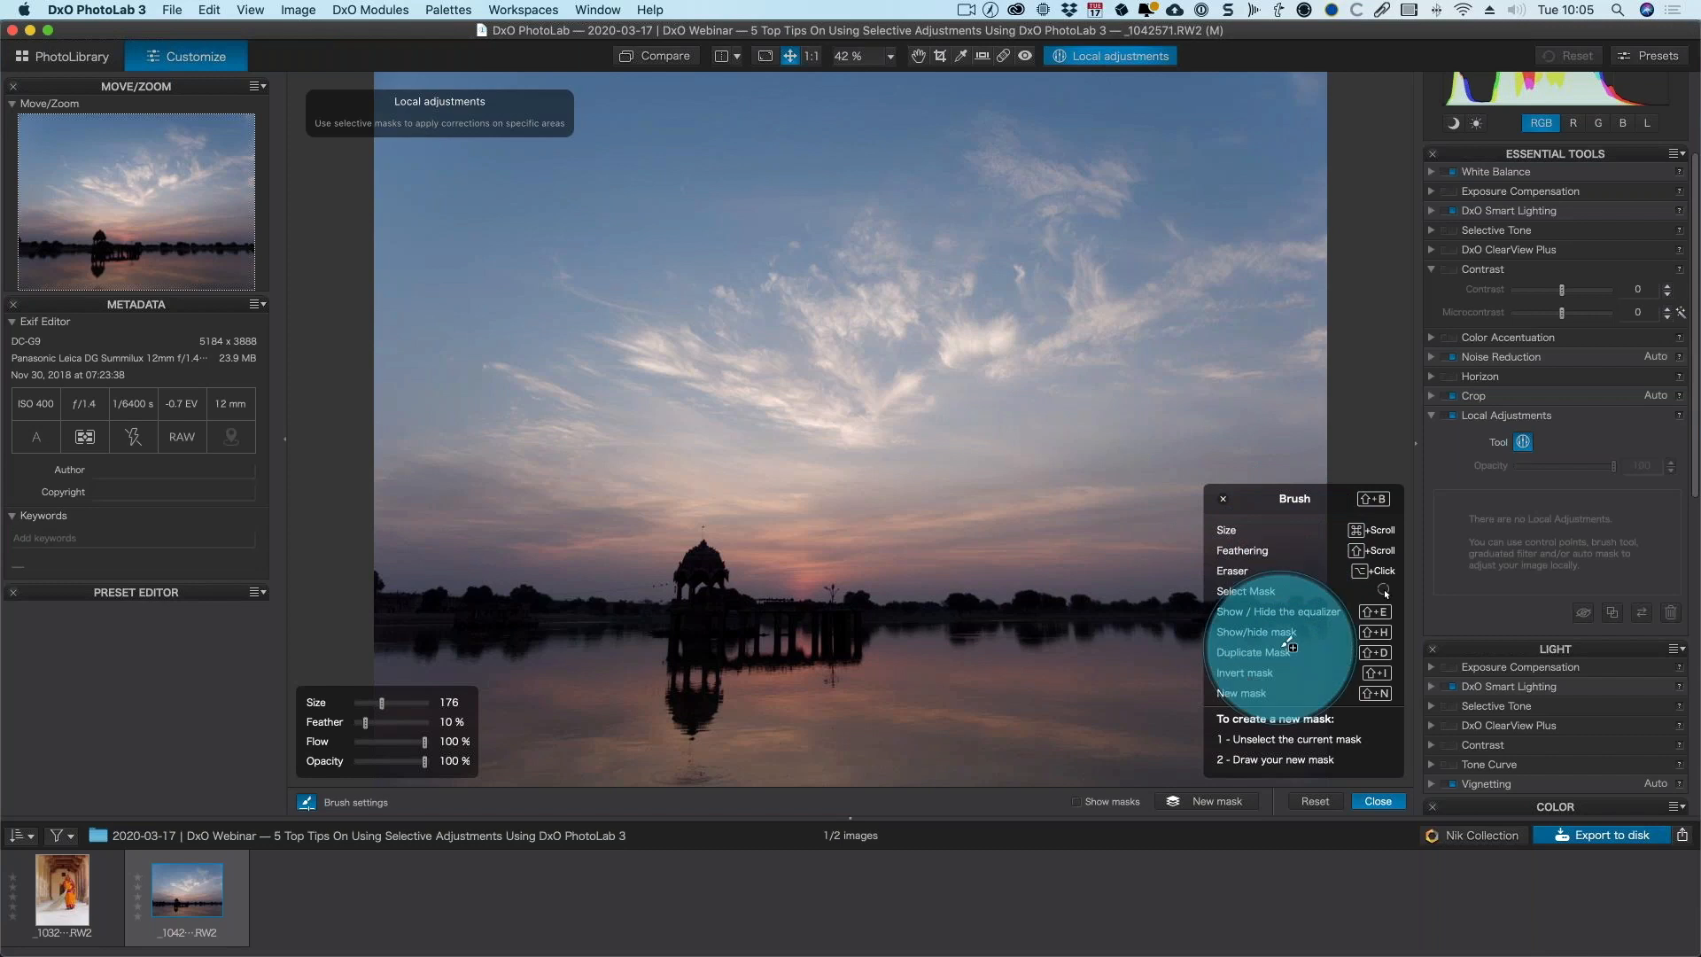
{"action": "left_click", "coordinate": [1224, 500]}
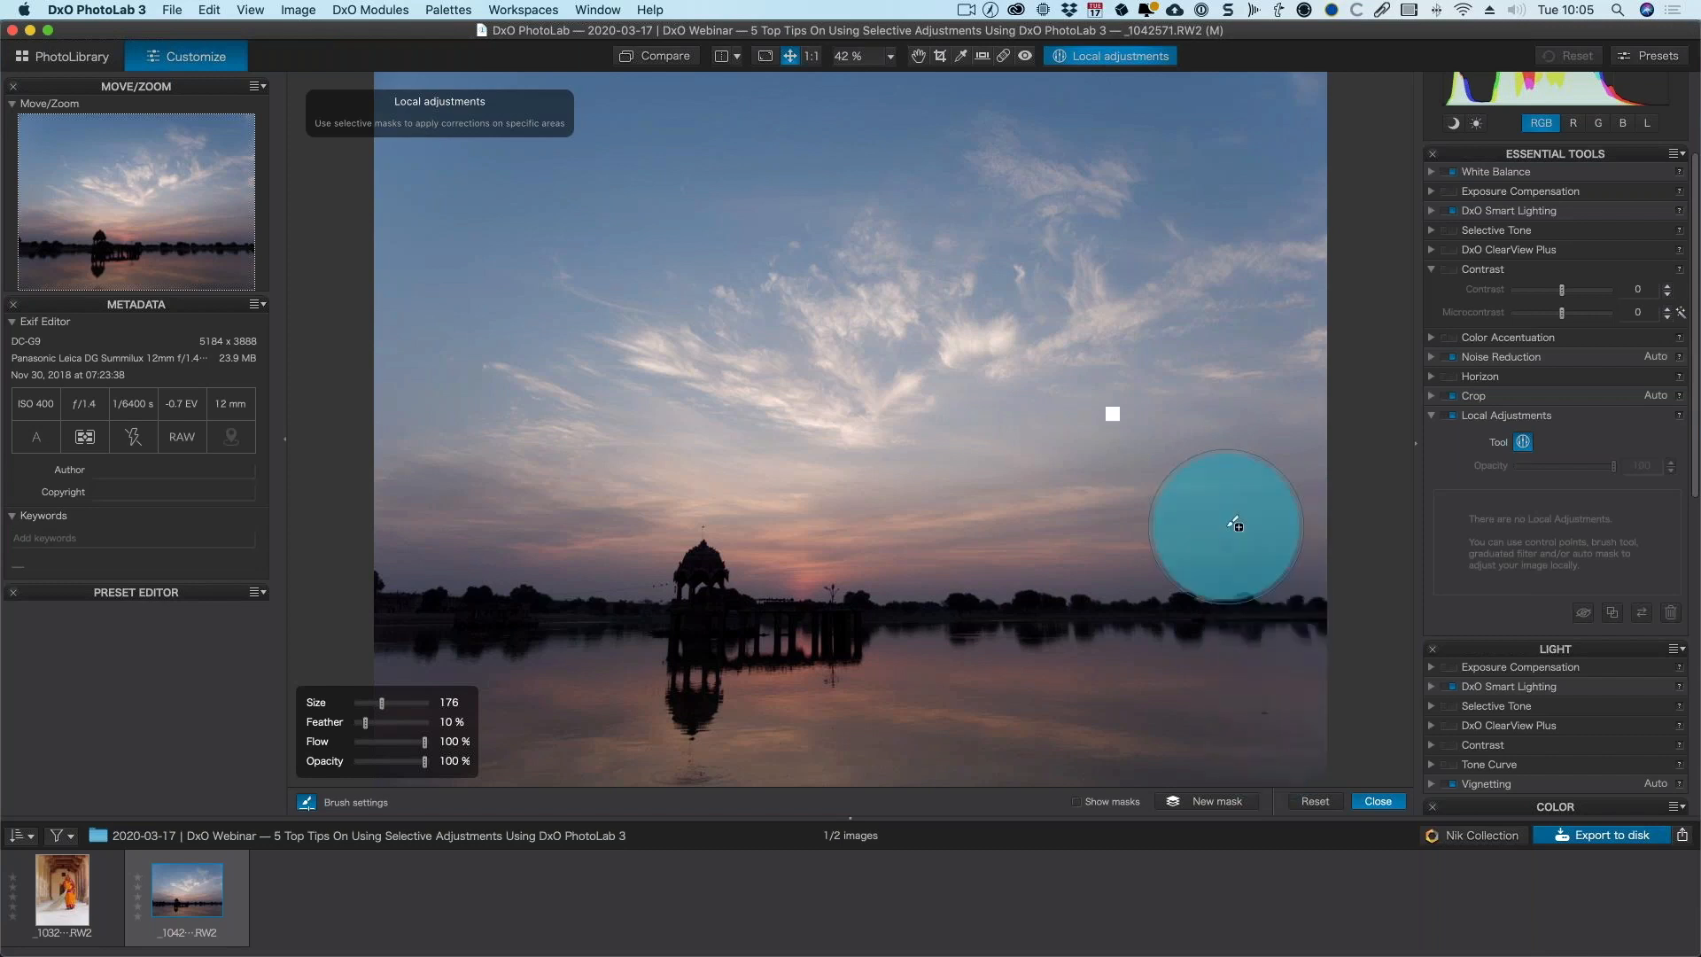
{"action": "right_click", "coordinate": [816, 321]}
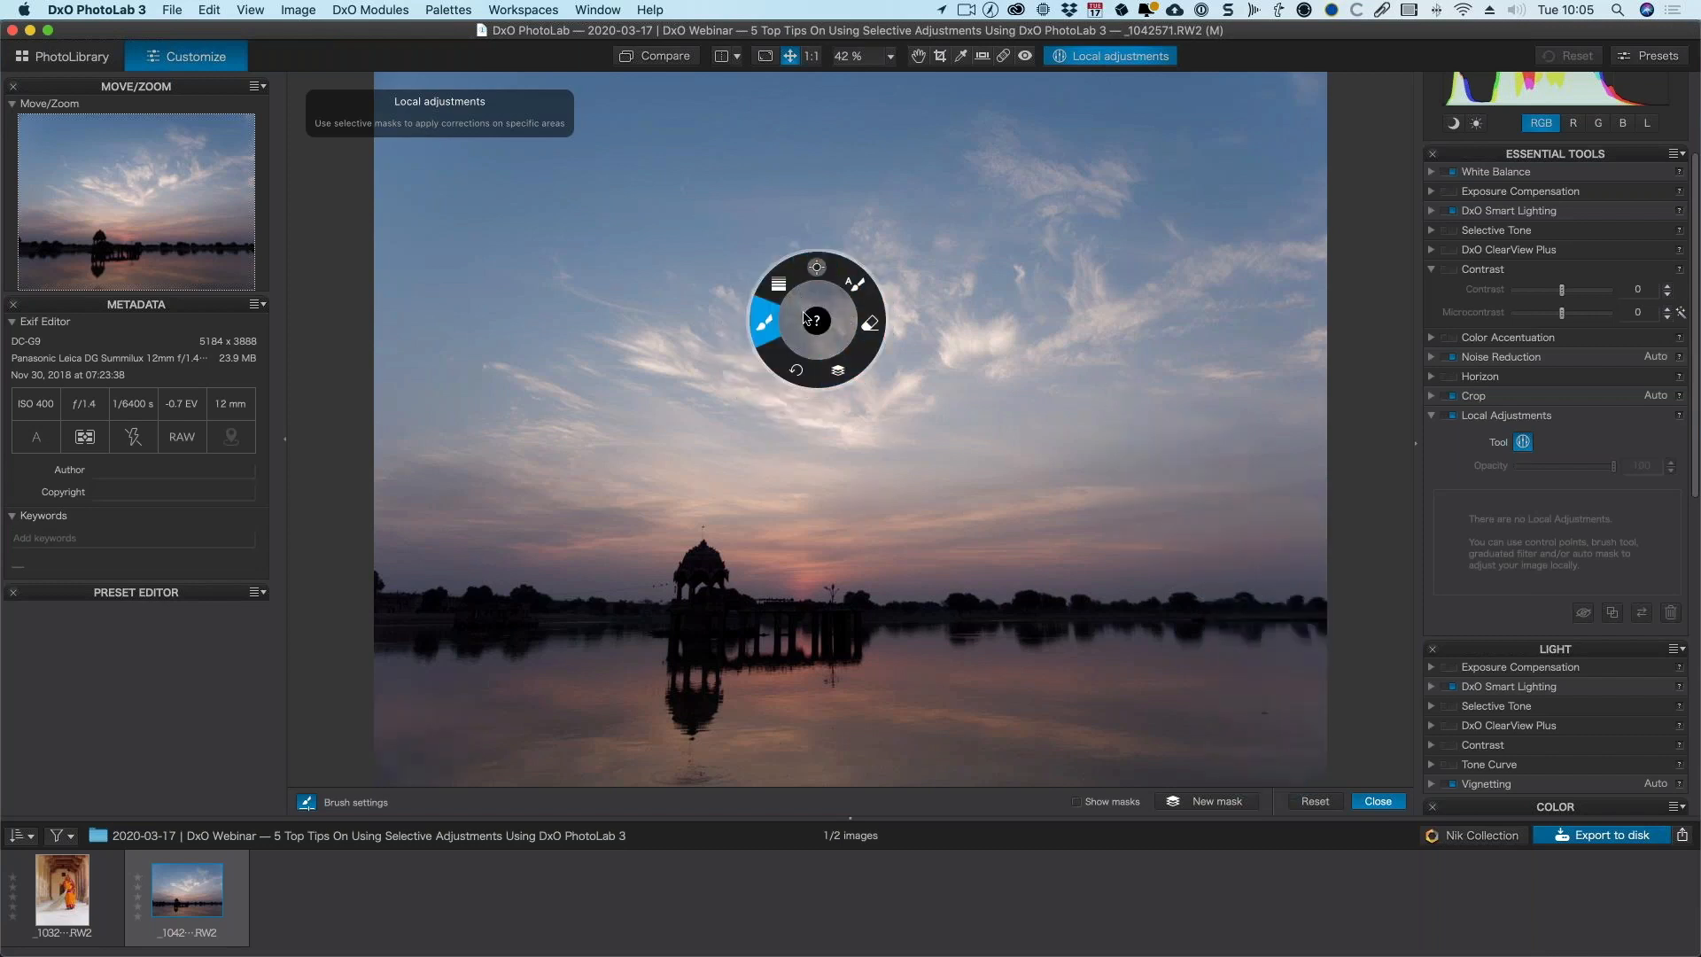
{"action": "left_click", "coordinate": [816, 322]}
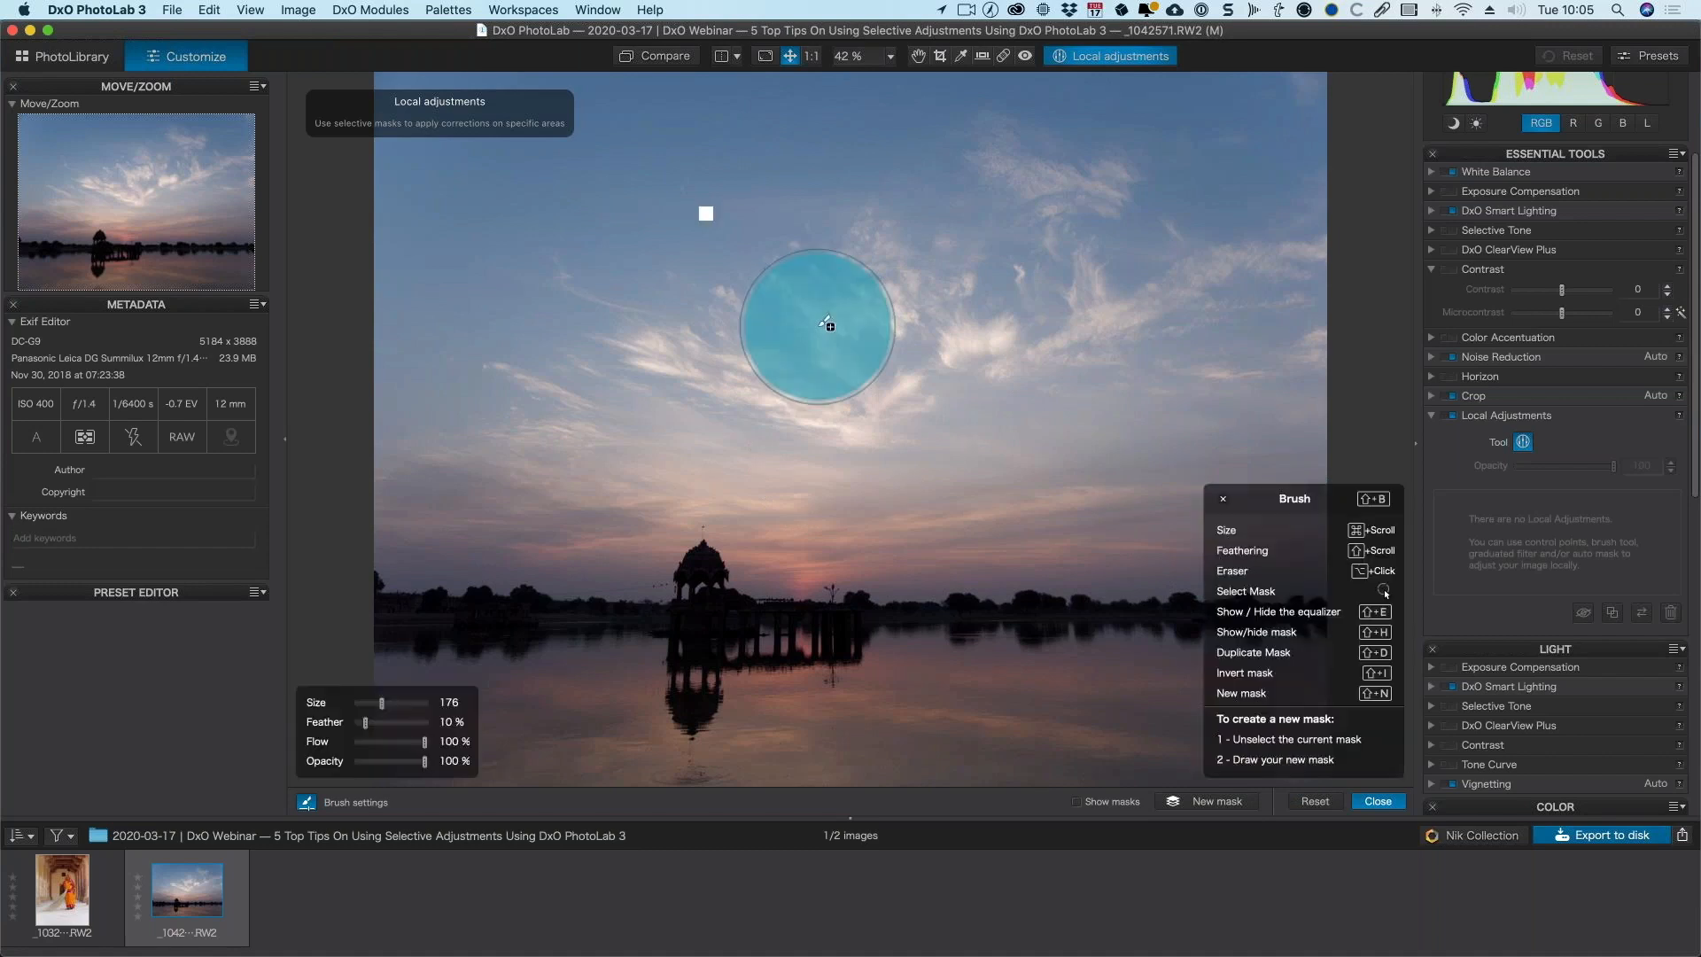
{"action": "left_click", "coordinate": [1224, 502]}
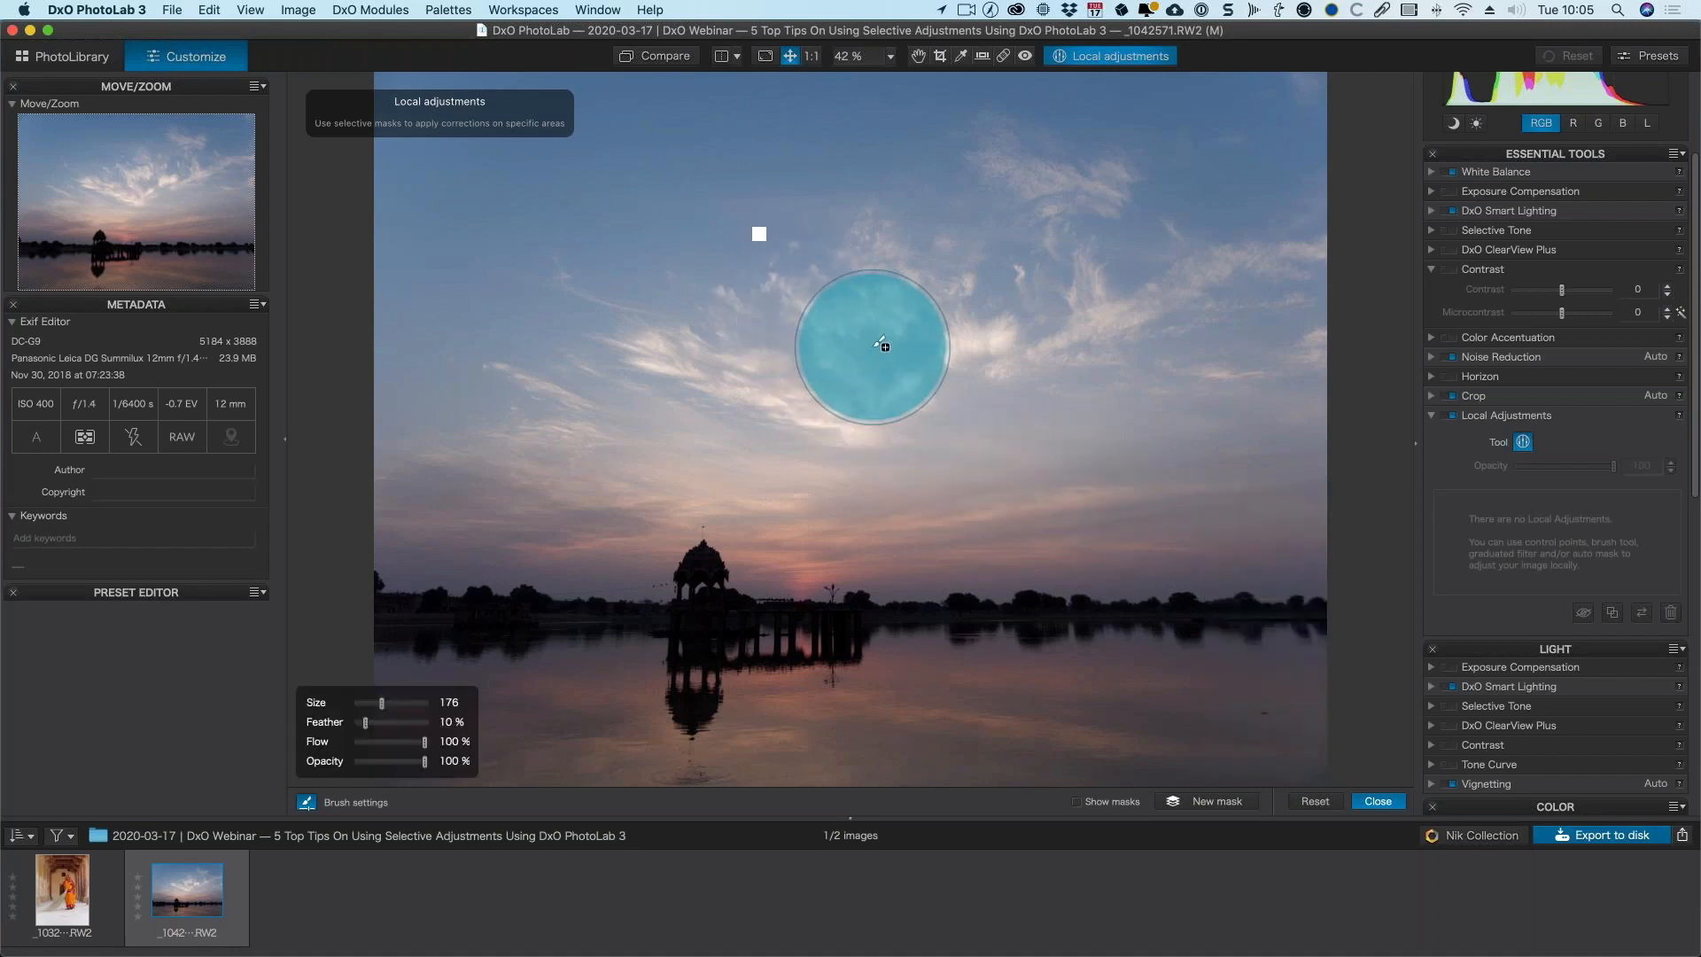
- Bring up the local adjustment tool choices once more, keep the Brush and set its size to 241
{"action": "right_click", "coordinate": [881, 345]}
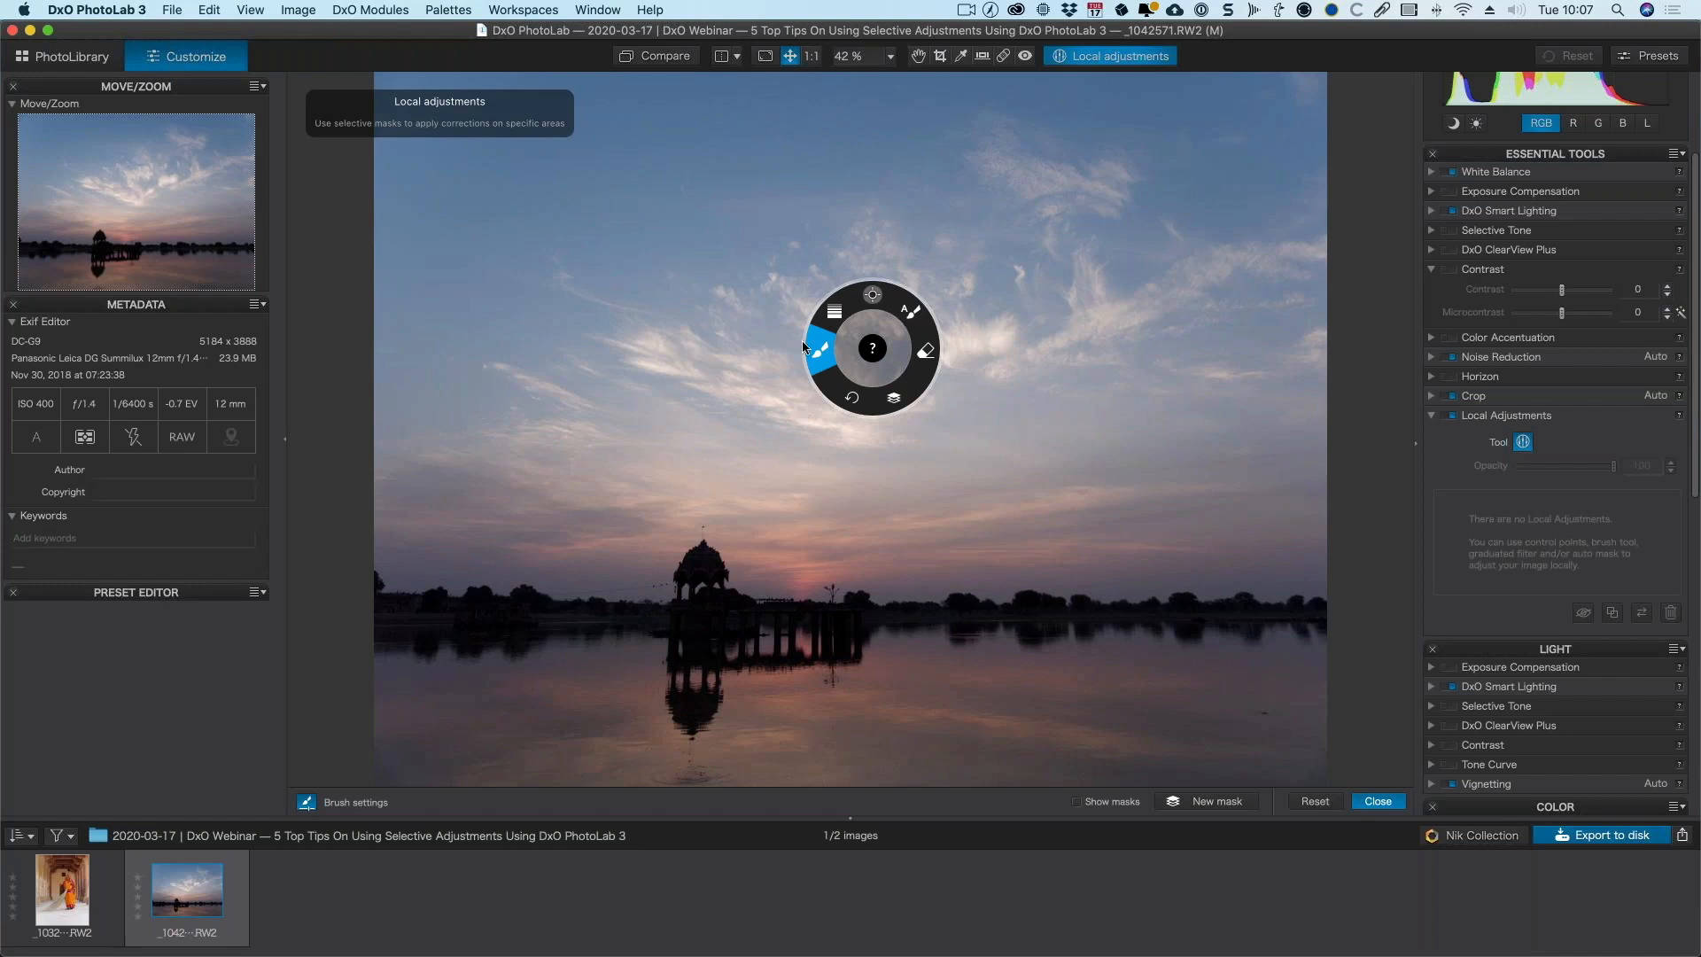
{"action": "left_click", "coordinate": [731, 366]}
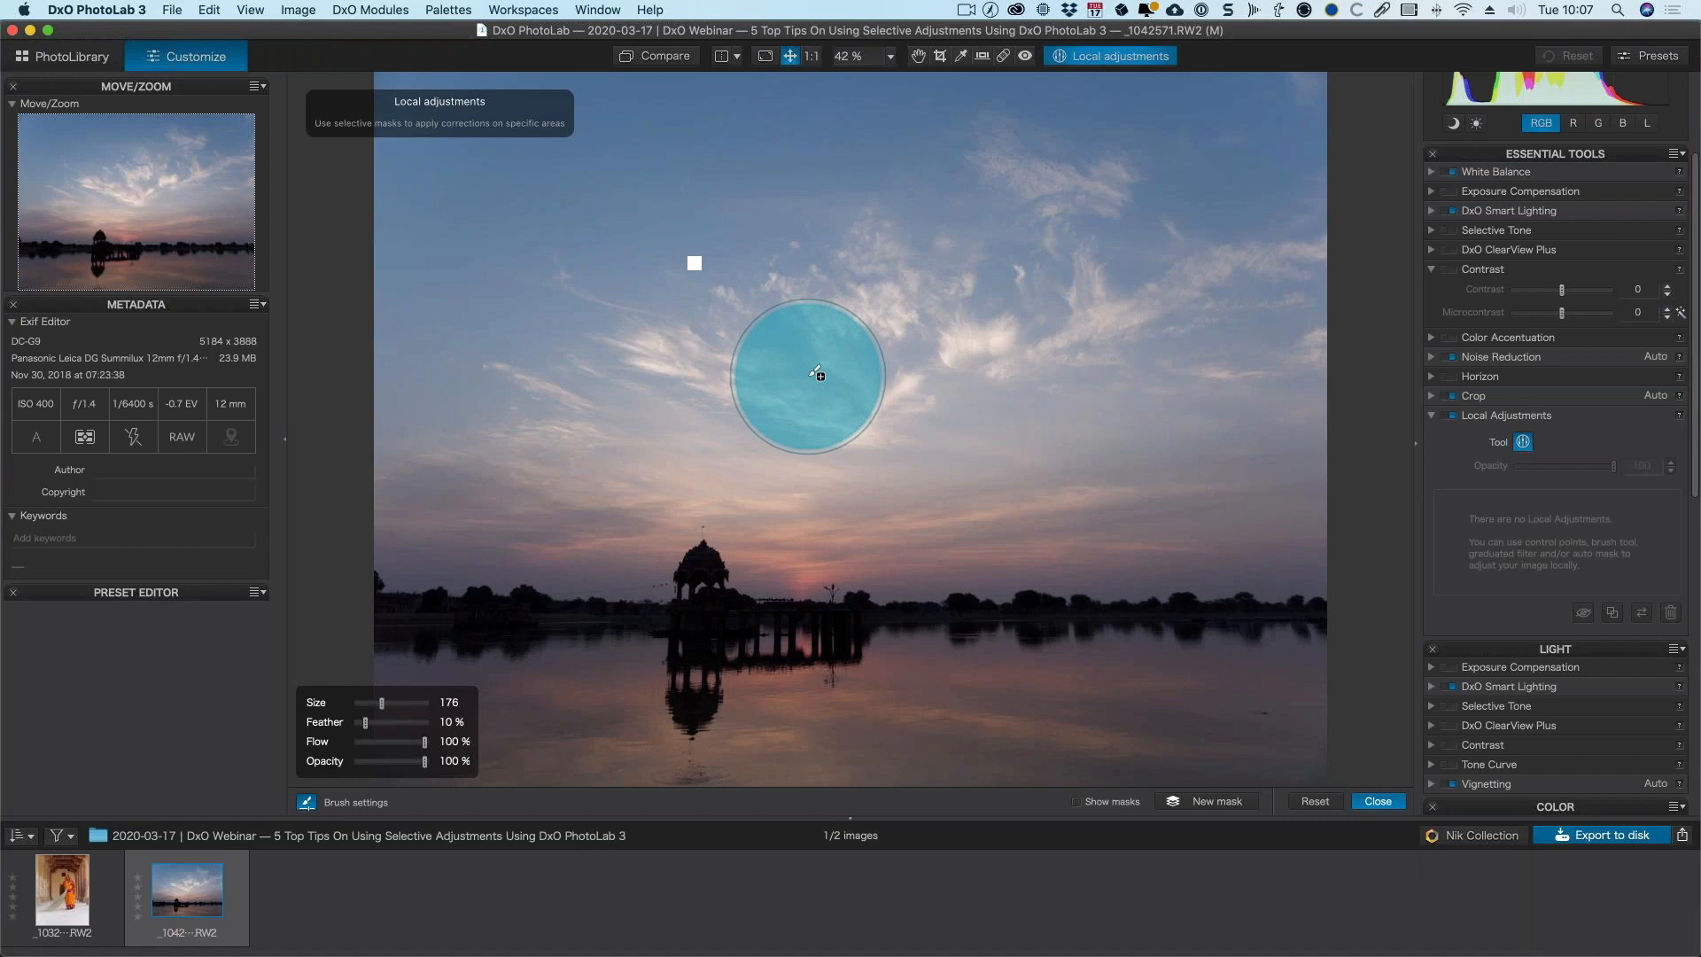
{"action": "scroll", "coordinate": [816, 373], "scroll_direction": "down", "scroll_amount": 4}
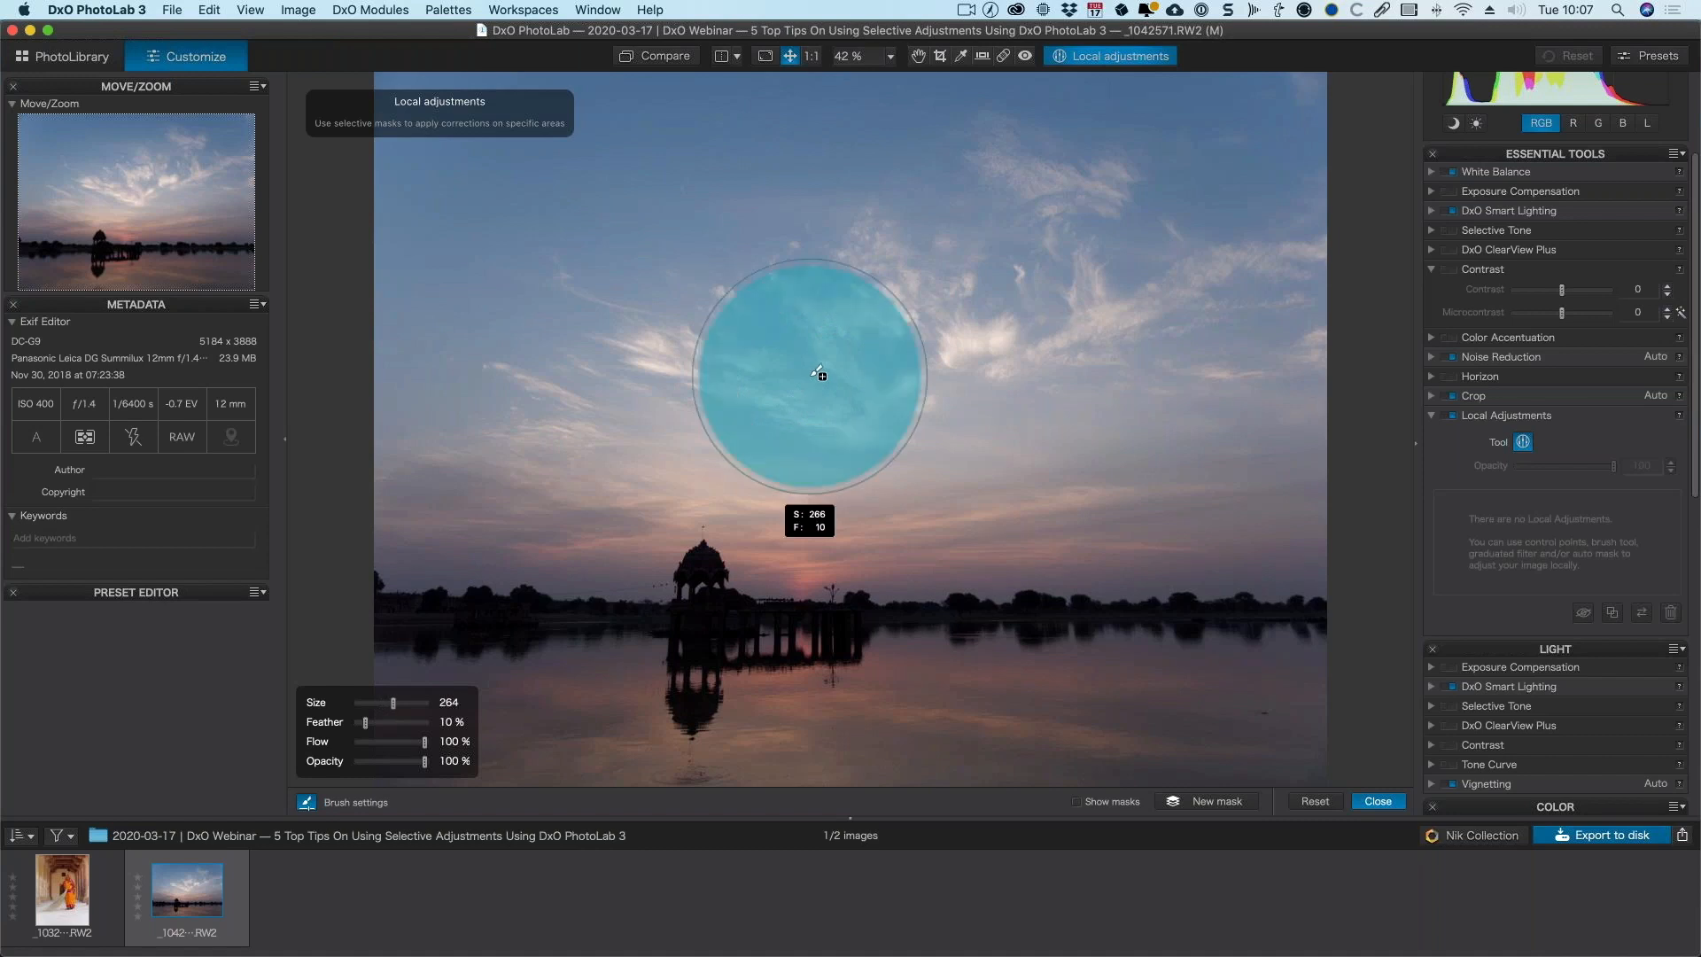
{"action": "scroll", "coordinate": [815, 372], "scroll_direction": "up", "scroll_amount": 4}
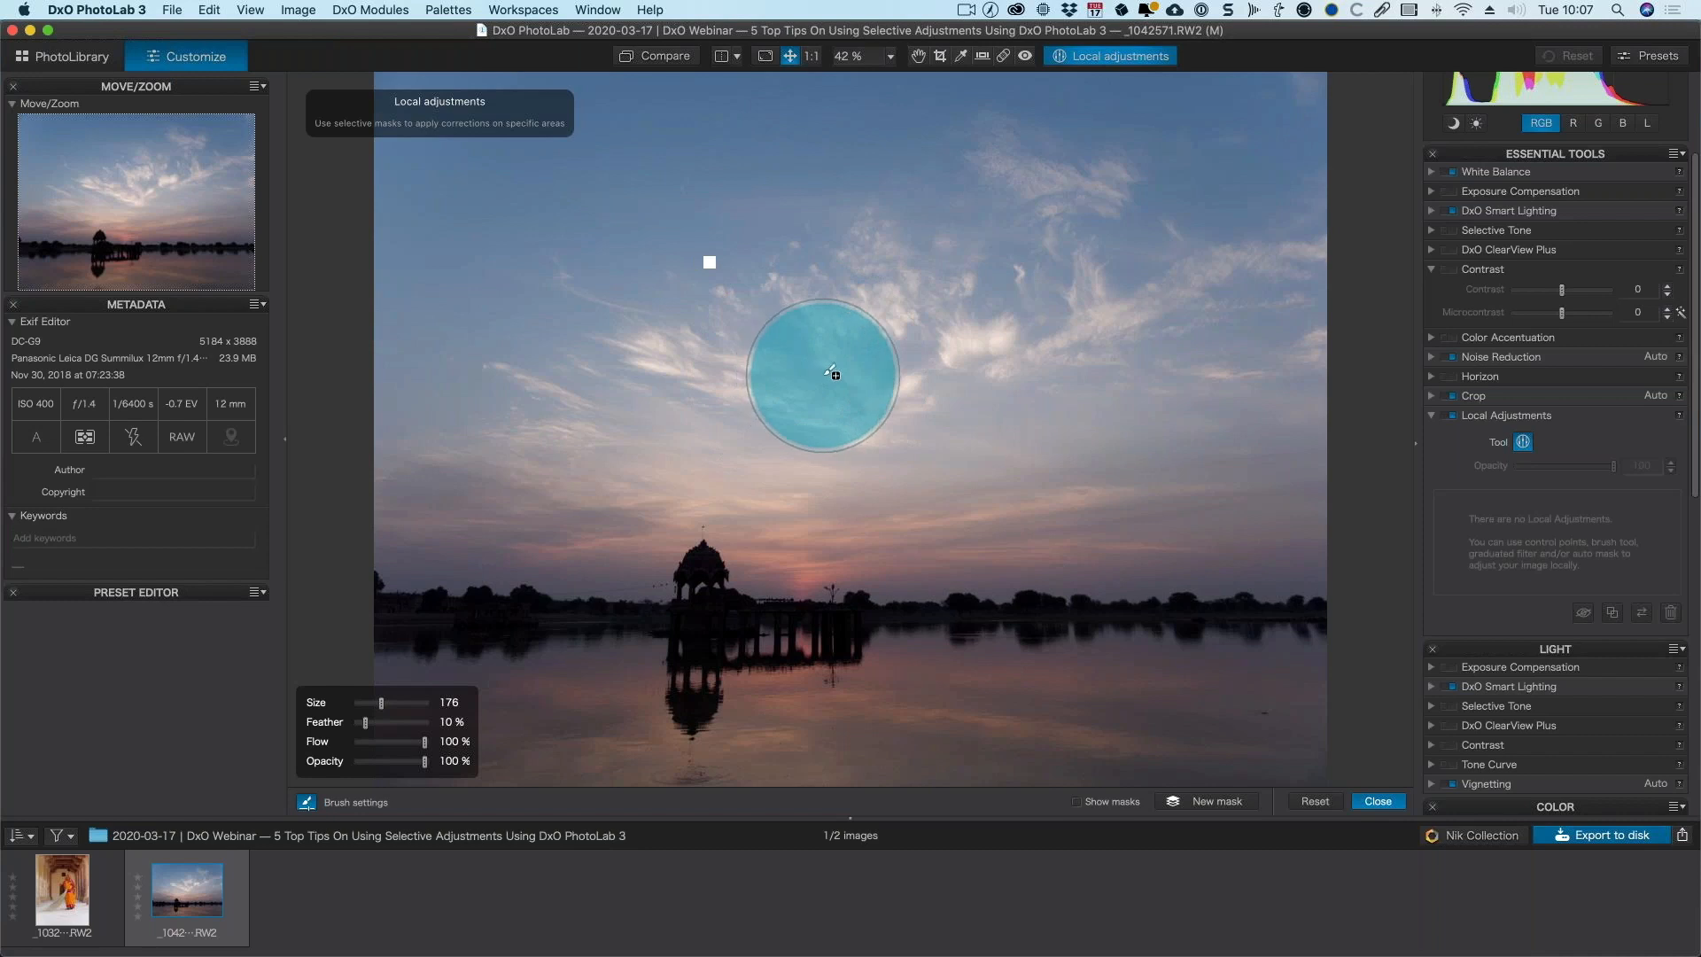
{"action": "scroll", "coordinate": [834, 374], "scroll_direction": "down", "scroll_amount": 10}
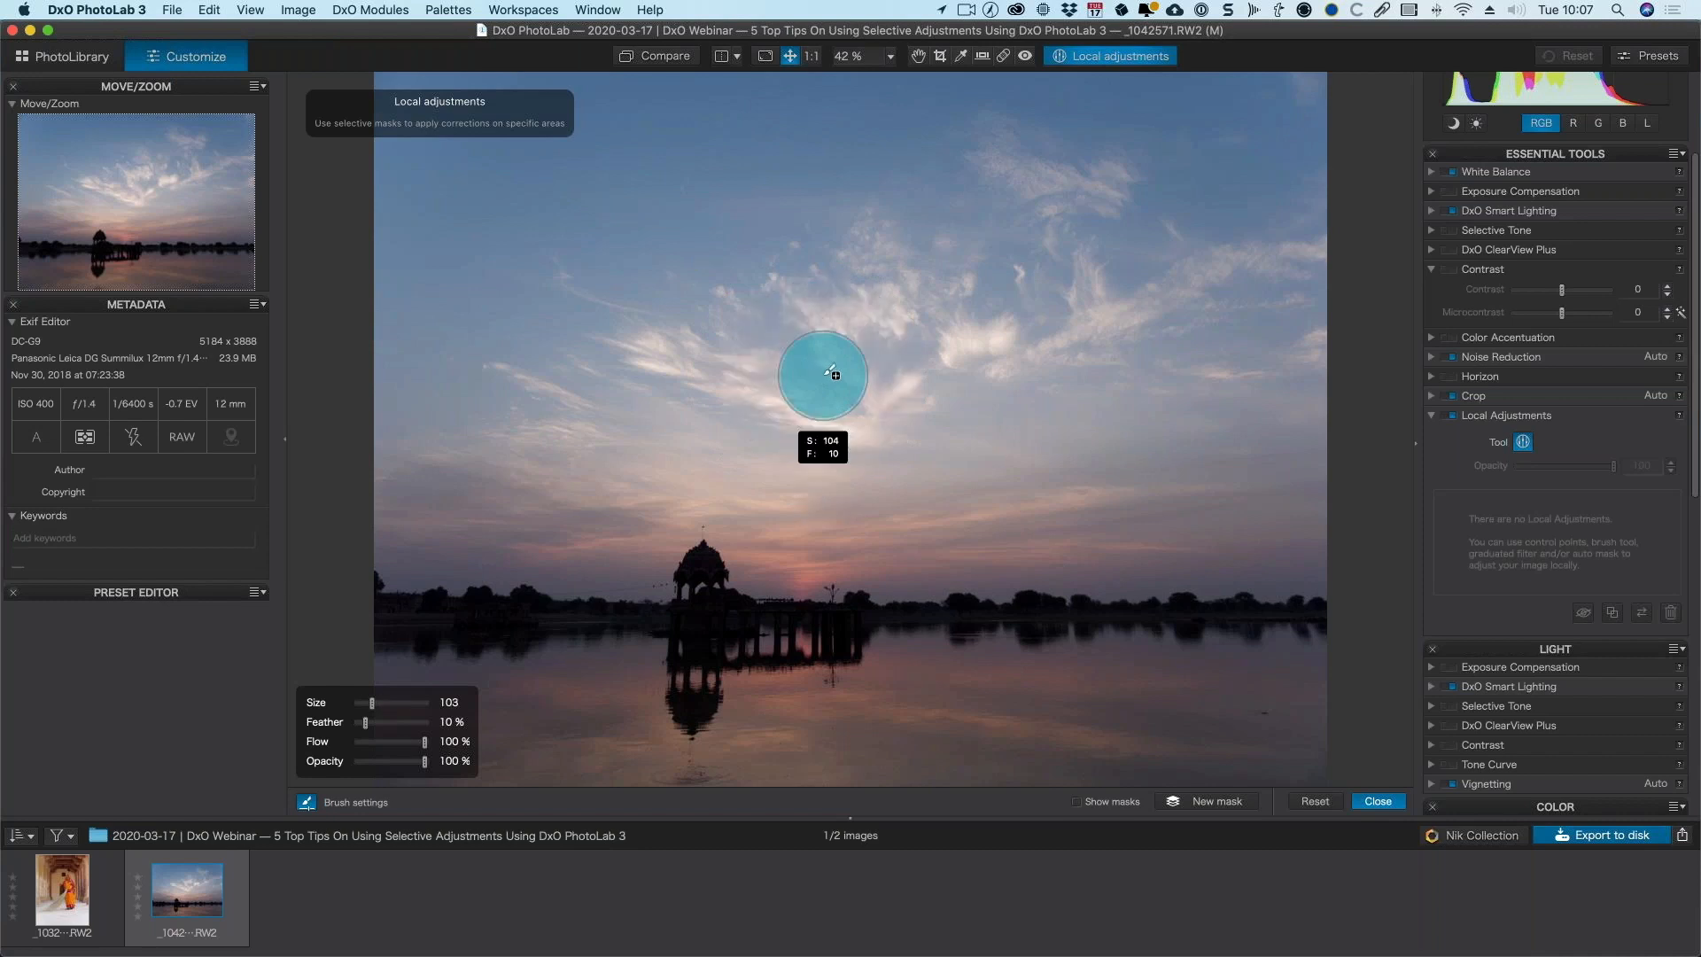
{"action": "scroll", "coordinate": [834, 375], "scroll_direction": "up", "scroll_amount": 15}
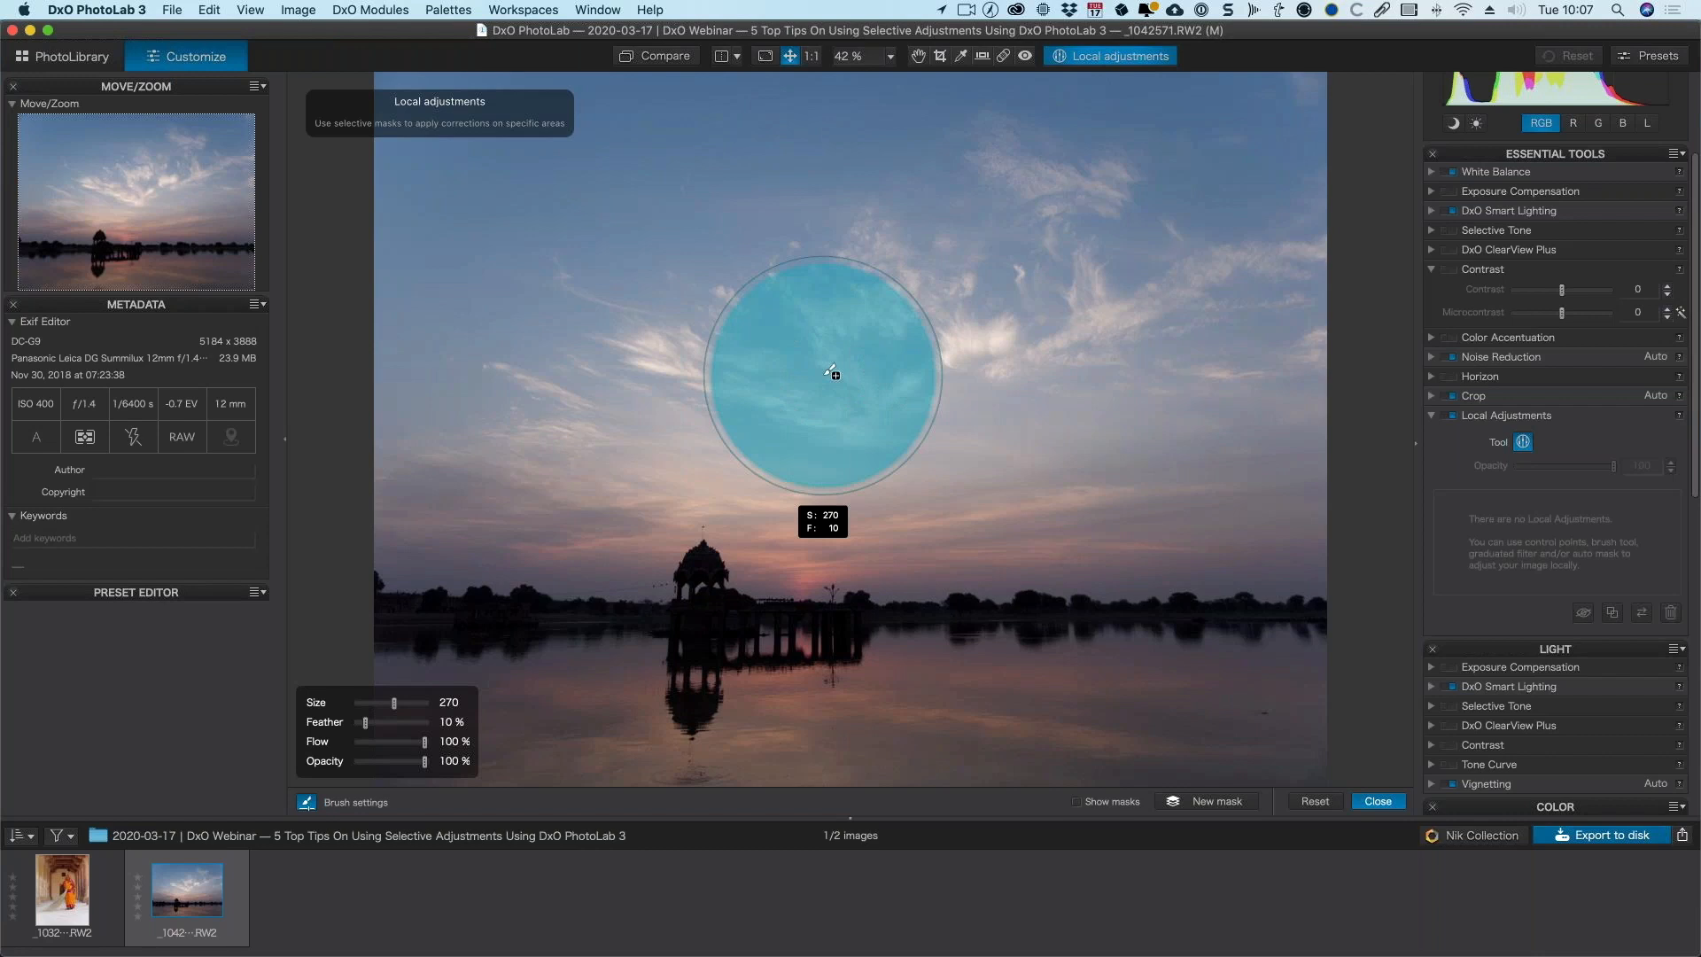
{"action": "scroll", "coordinate": [833, 375], "scroll_direction": "down", "scroll_amount": 3}
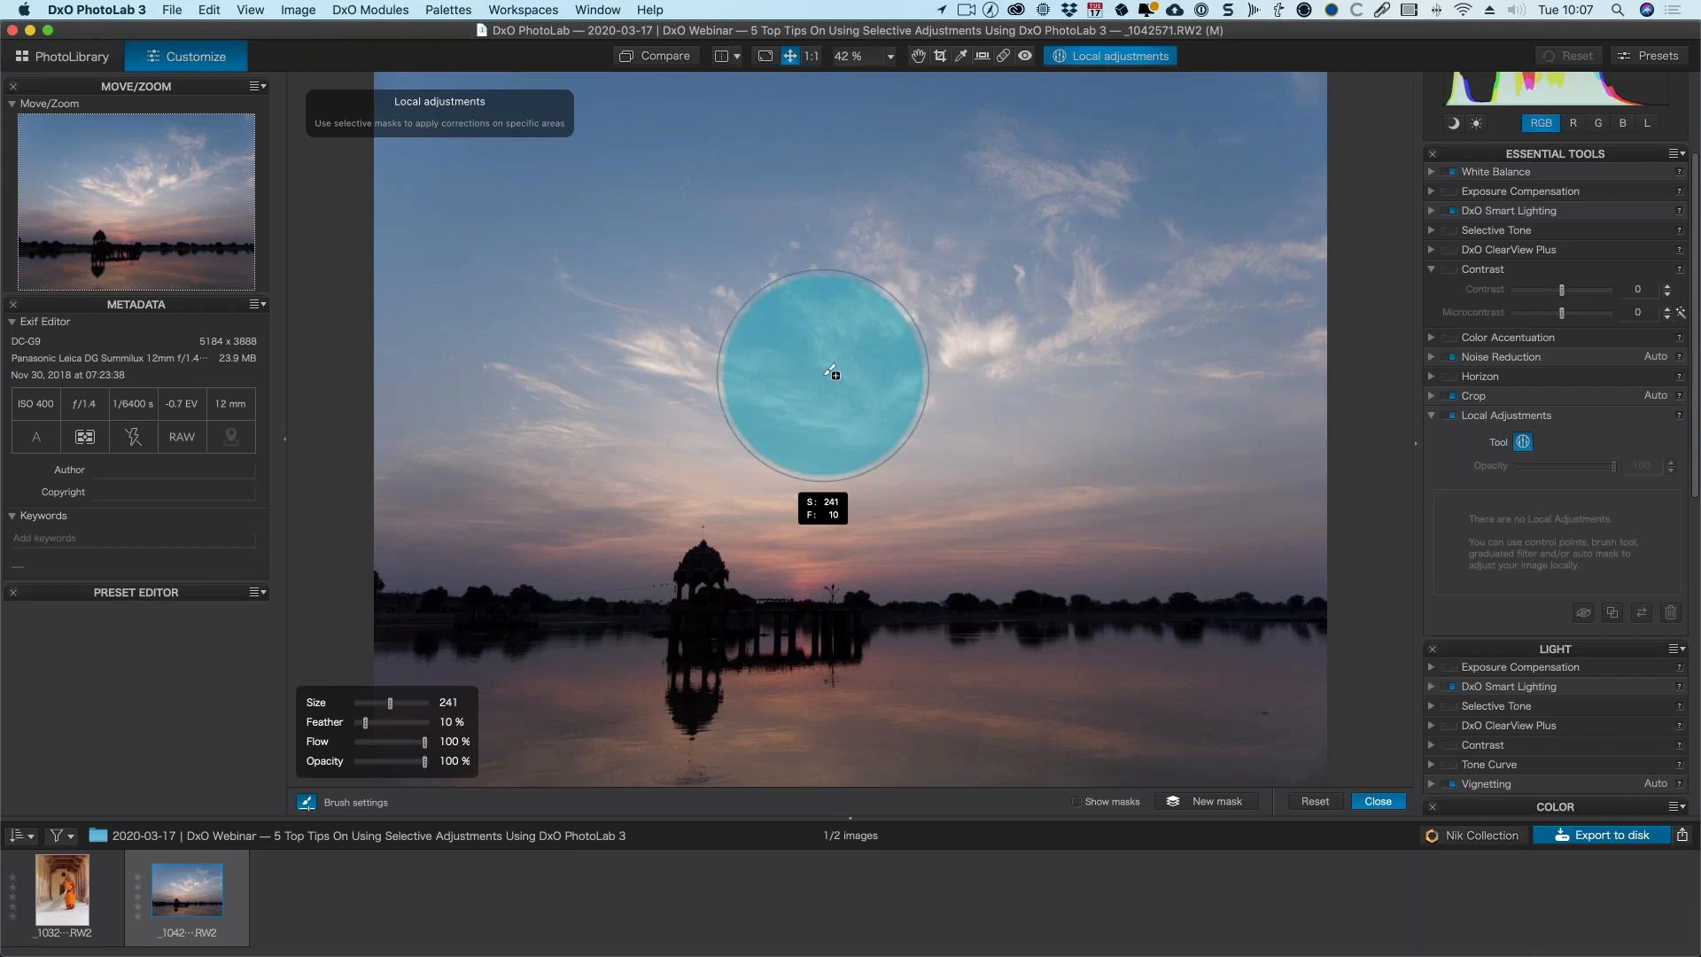
- Soften the brush edge by setting its feather to 81%
{"action": "scroll", "coordinate": [834, 375], "scroll_direction": "up", "scroll_amount": 16}
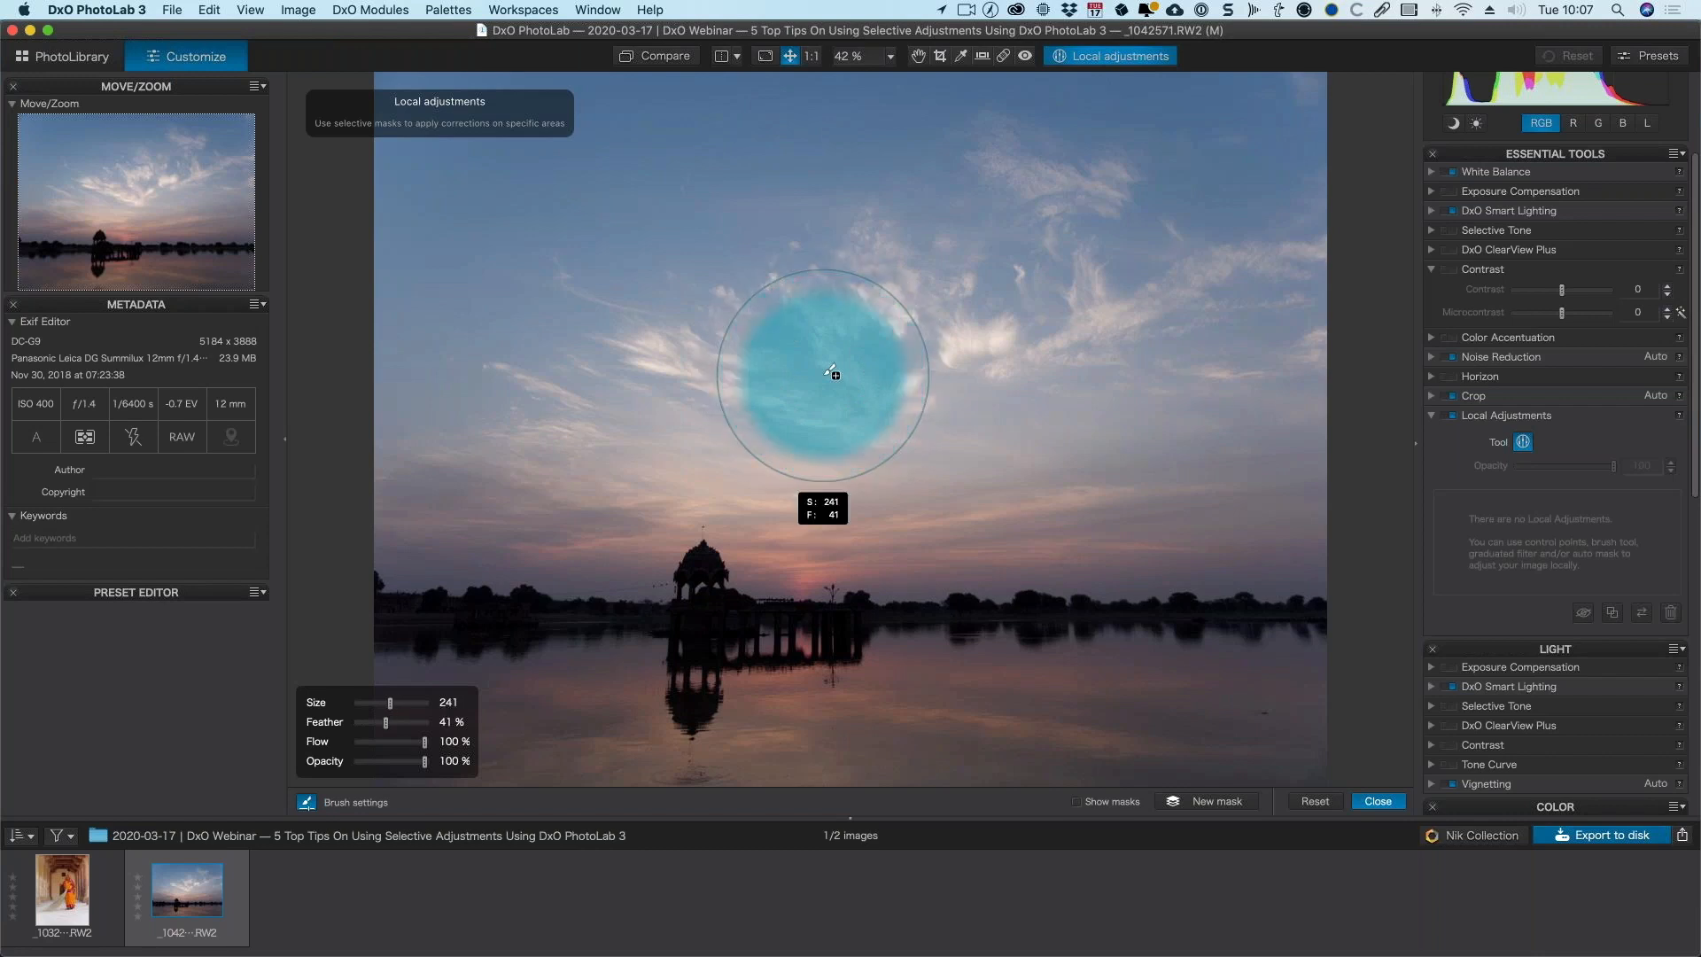
{"action": "scroll", "coordinate": [833, 374], "scroll_direction": "down", "scroll_amount": 11}
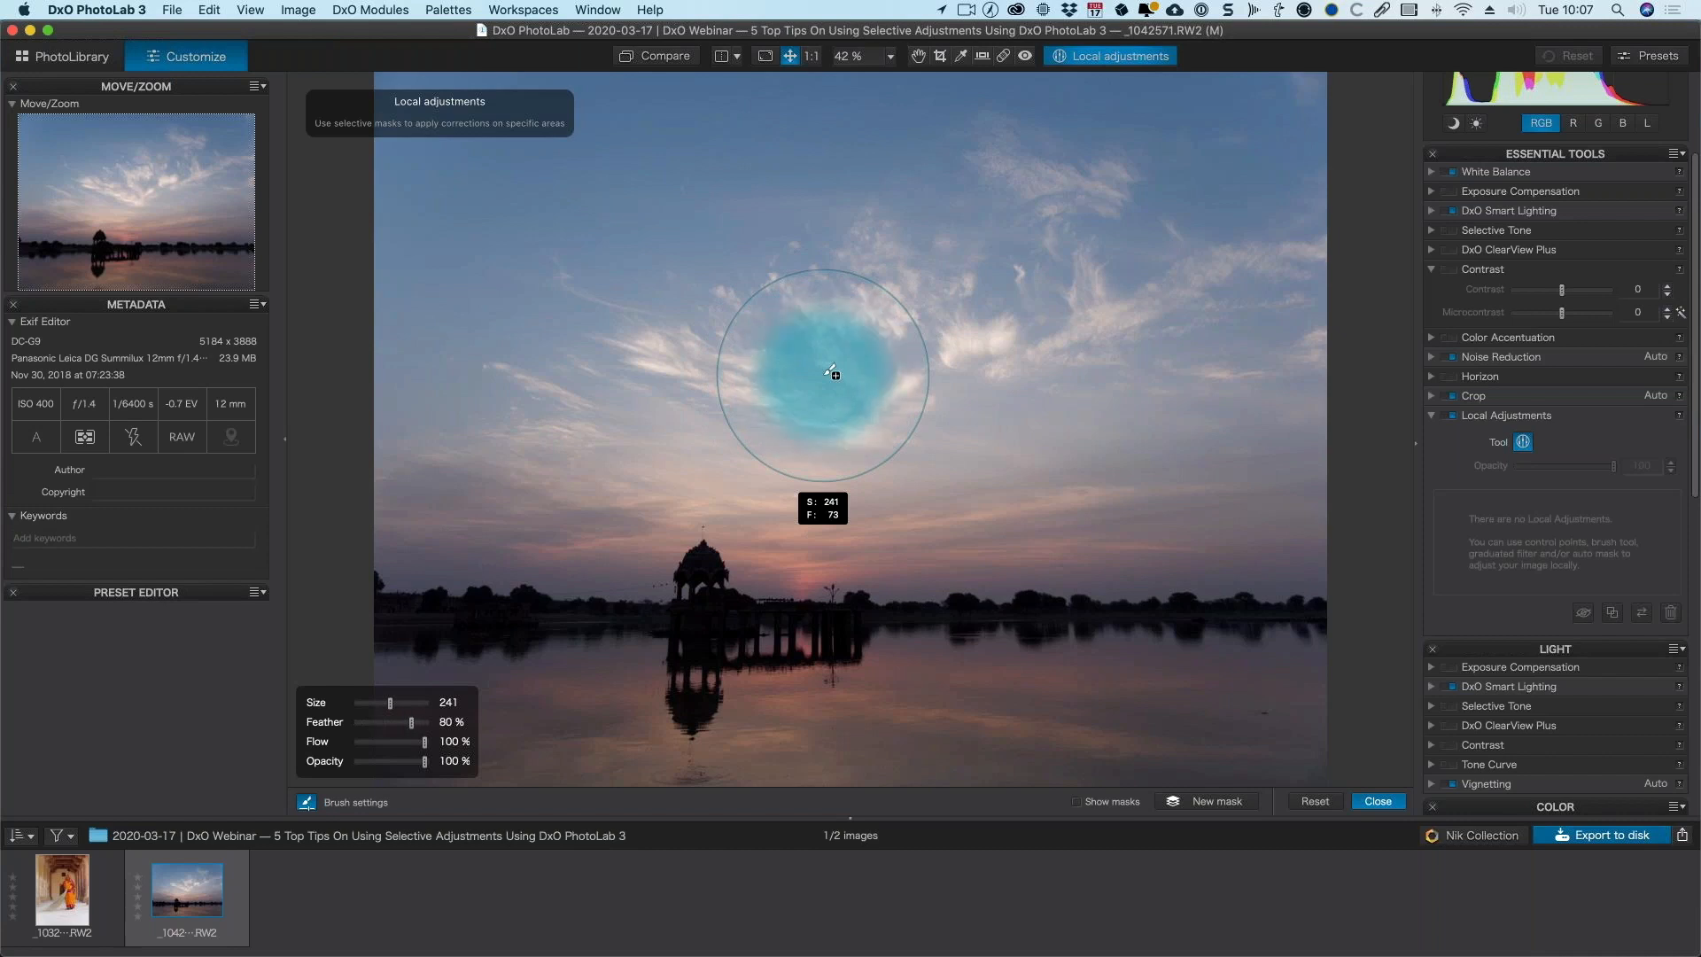
{"action": "scroll", "coordinate": [833, 375], "scroll_direction": "up", "scroll_amount": 5}
{"action": "scroll", "coordinate": [833, 374], "scroll_direction": "up", "scroll_amount": 4}
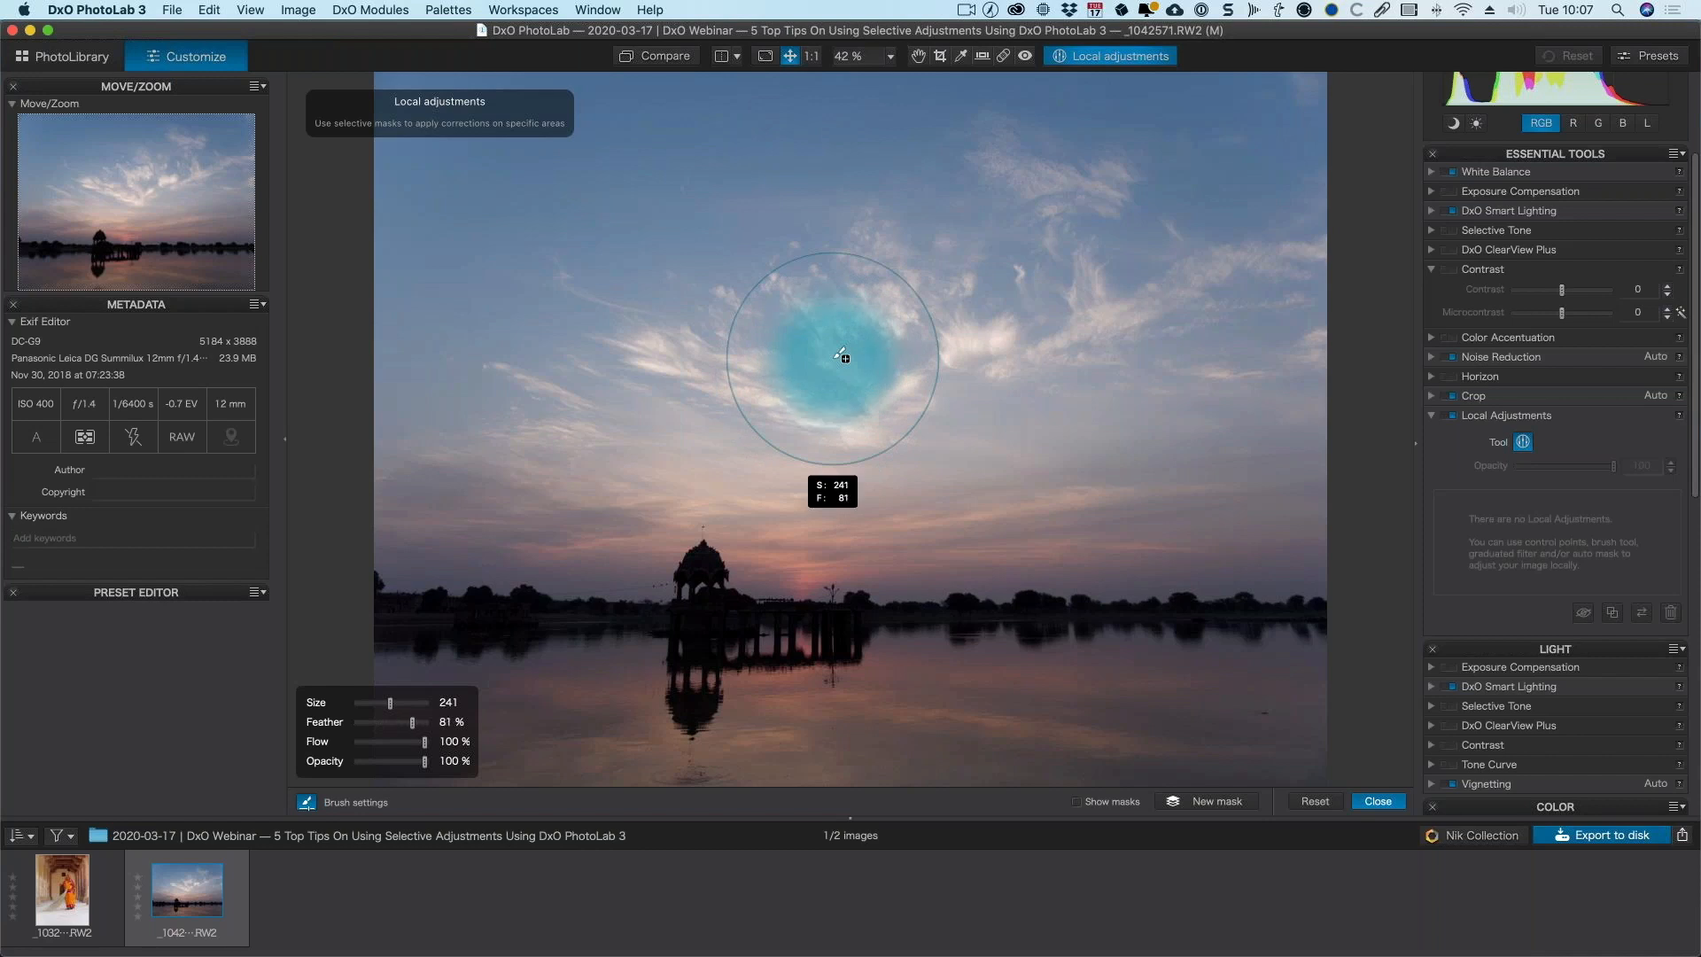
- Try harder and softer brush edges up to 100% feather, ending with size 258 and 93% feather
{"action": "scroll", "coordinate": [841, 355], "scroll_direction": "up", "scroll_amount": 3}
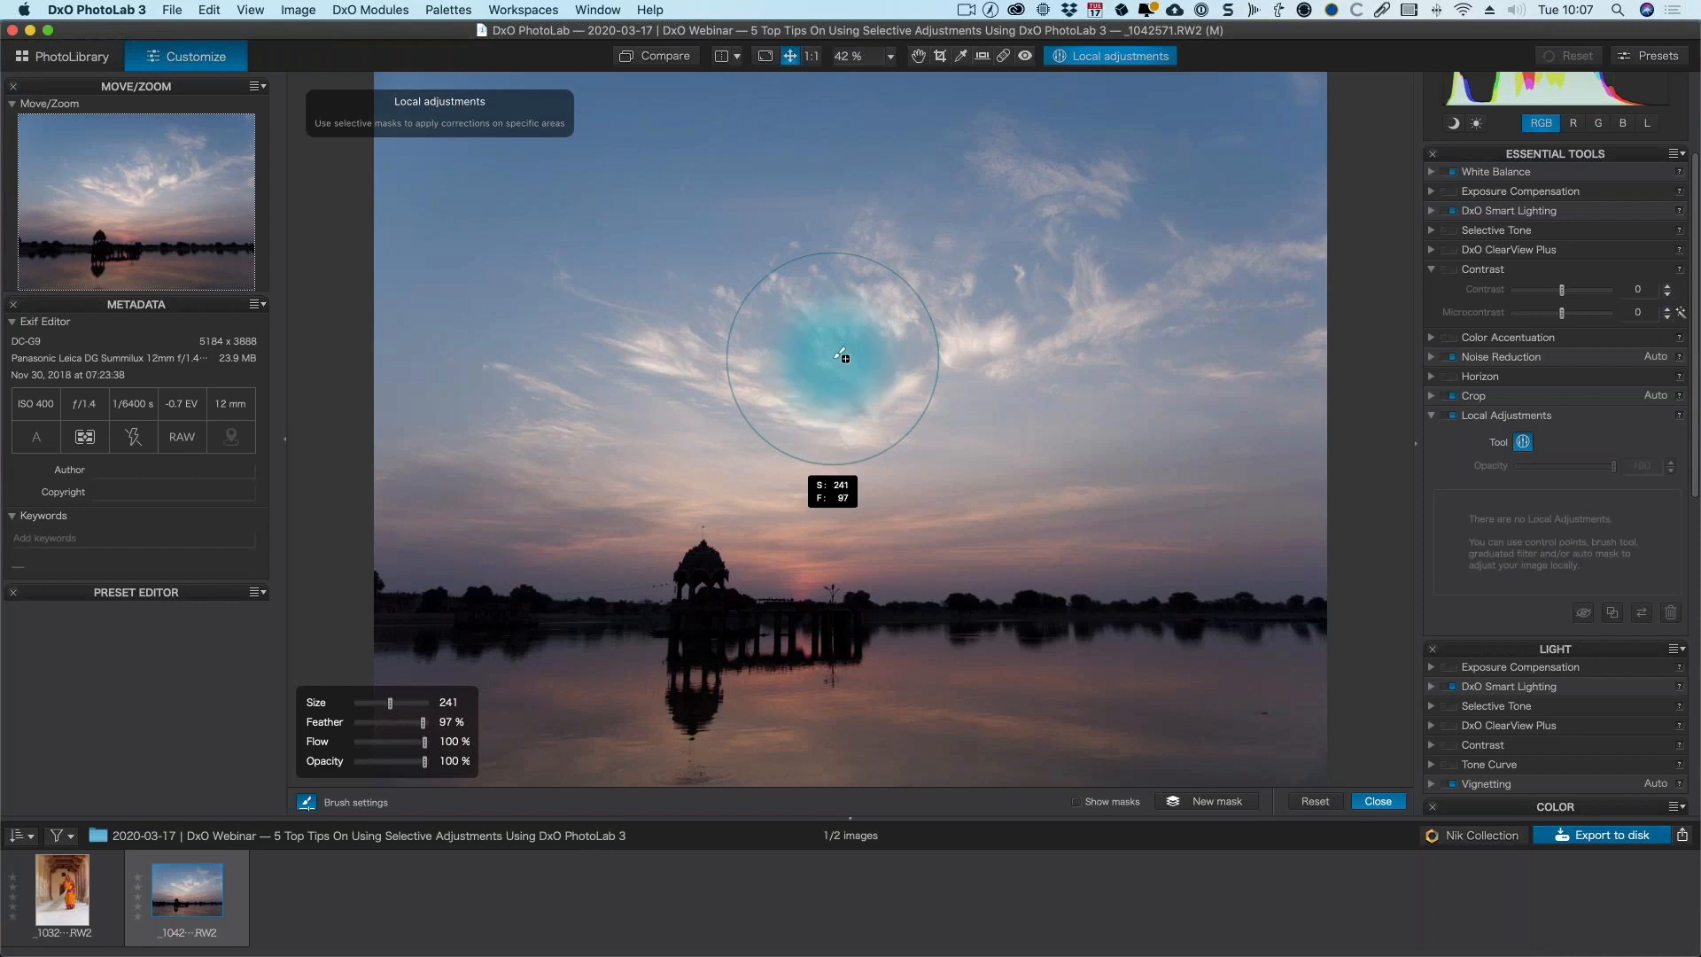
{"action": "scroll", "coordinate": [839, 355], "scroll_direction": "down", "scroll_amount": 3}
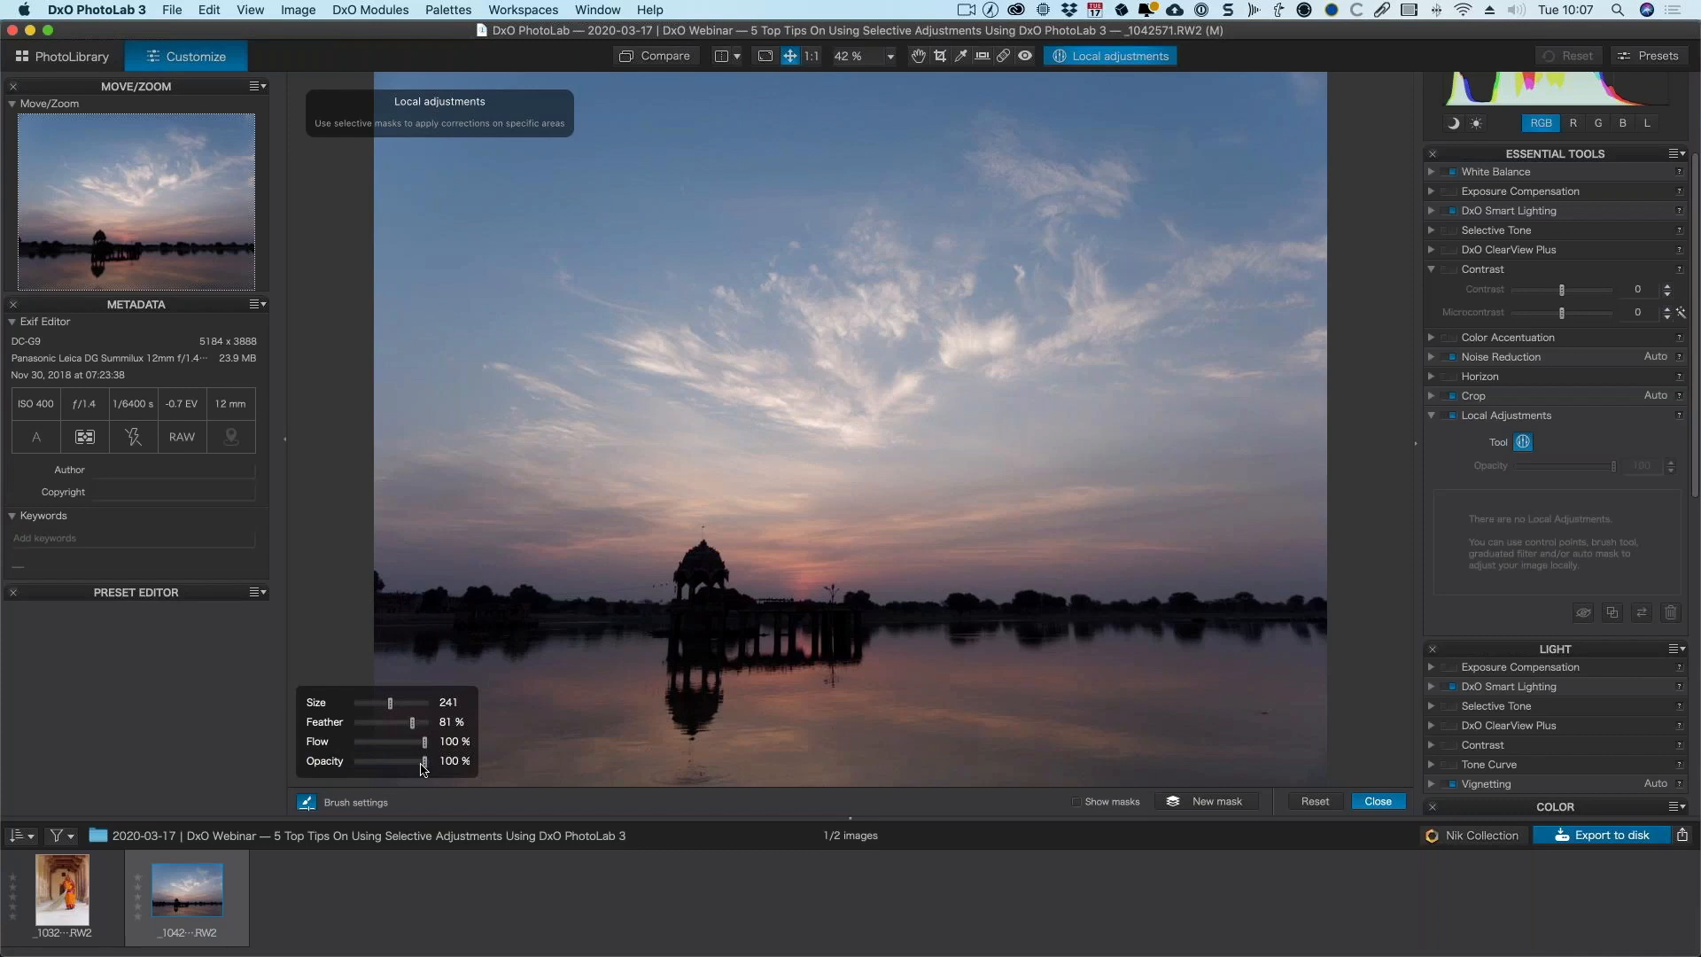
{"action": "left_click", "coordinate": [851, 386]}
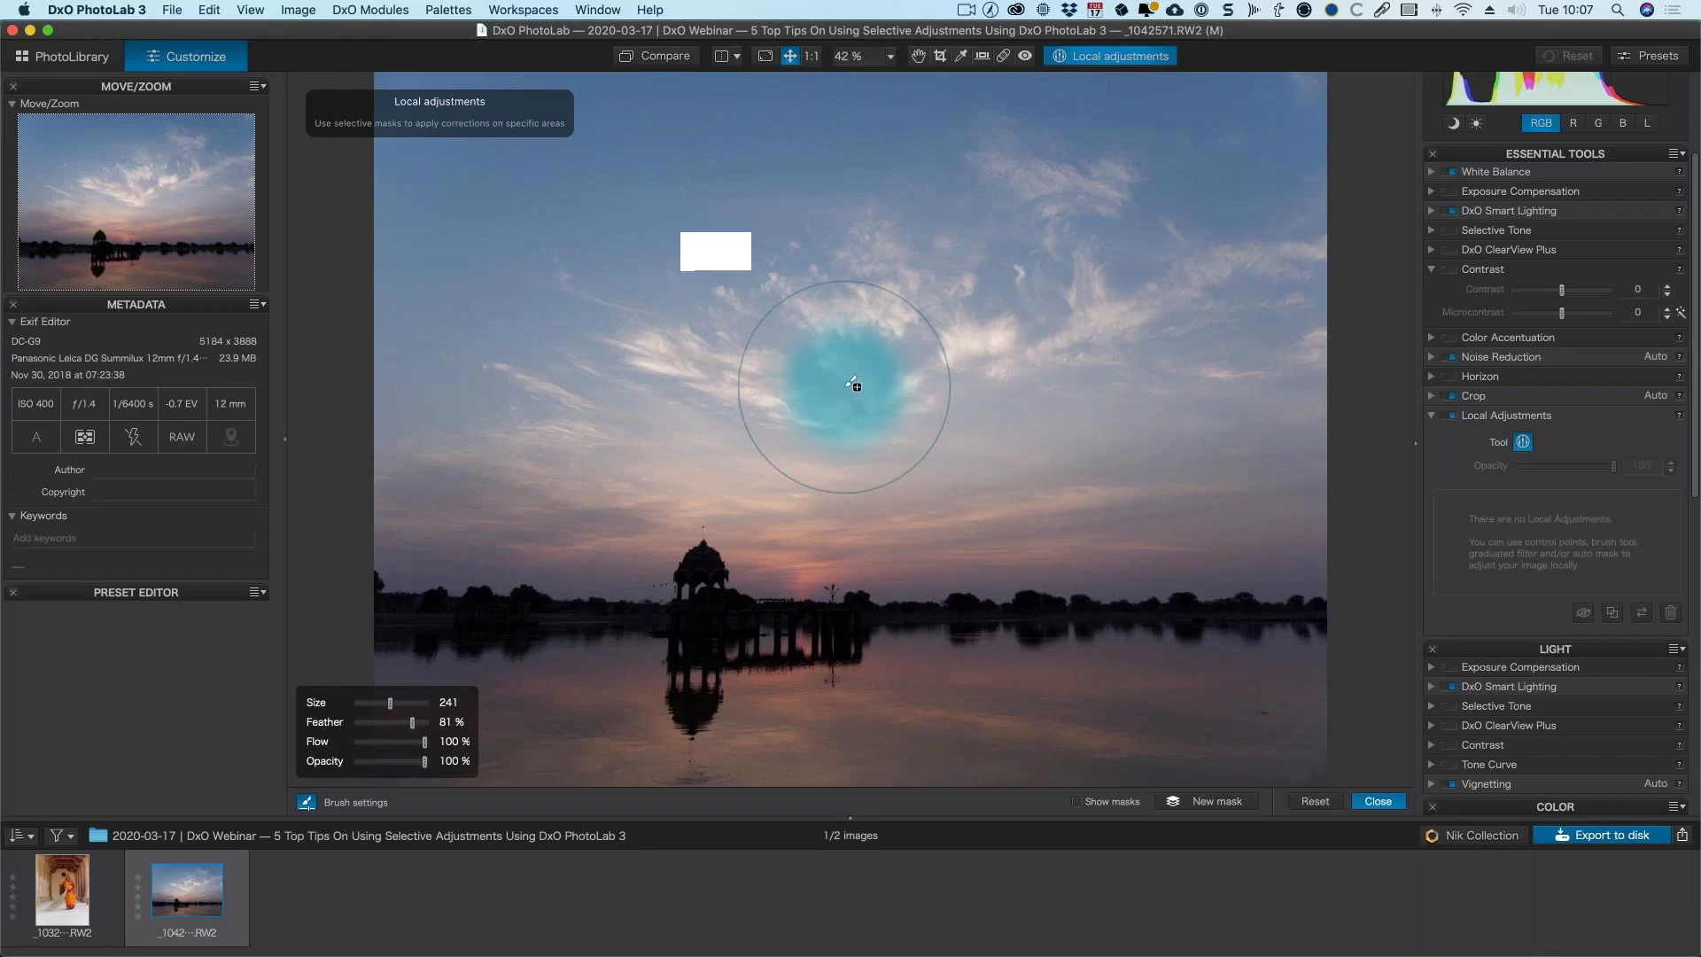
{"action": "scroll", "coordinate": [852, 384], "scroll_direction": "up", "scroll_amount": 4}
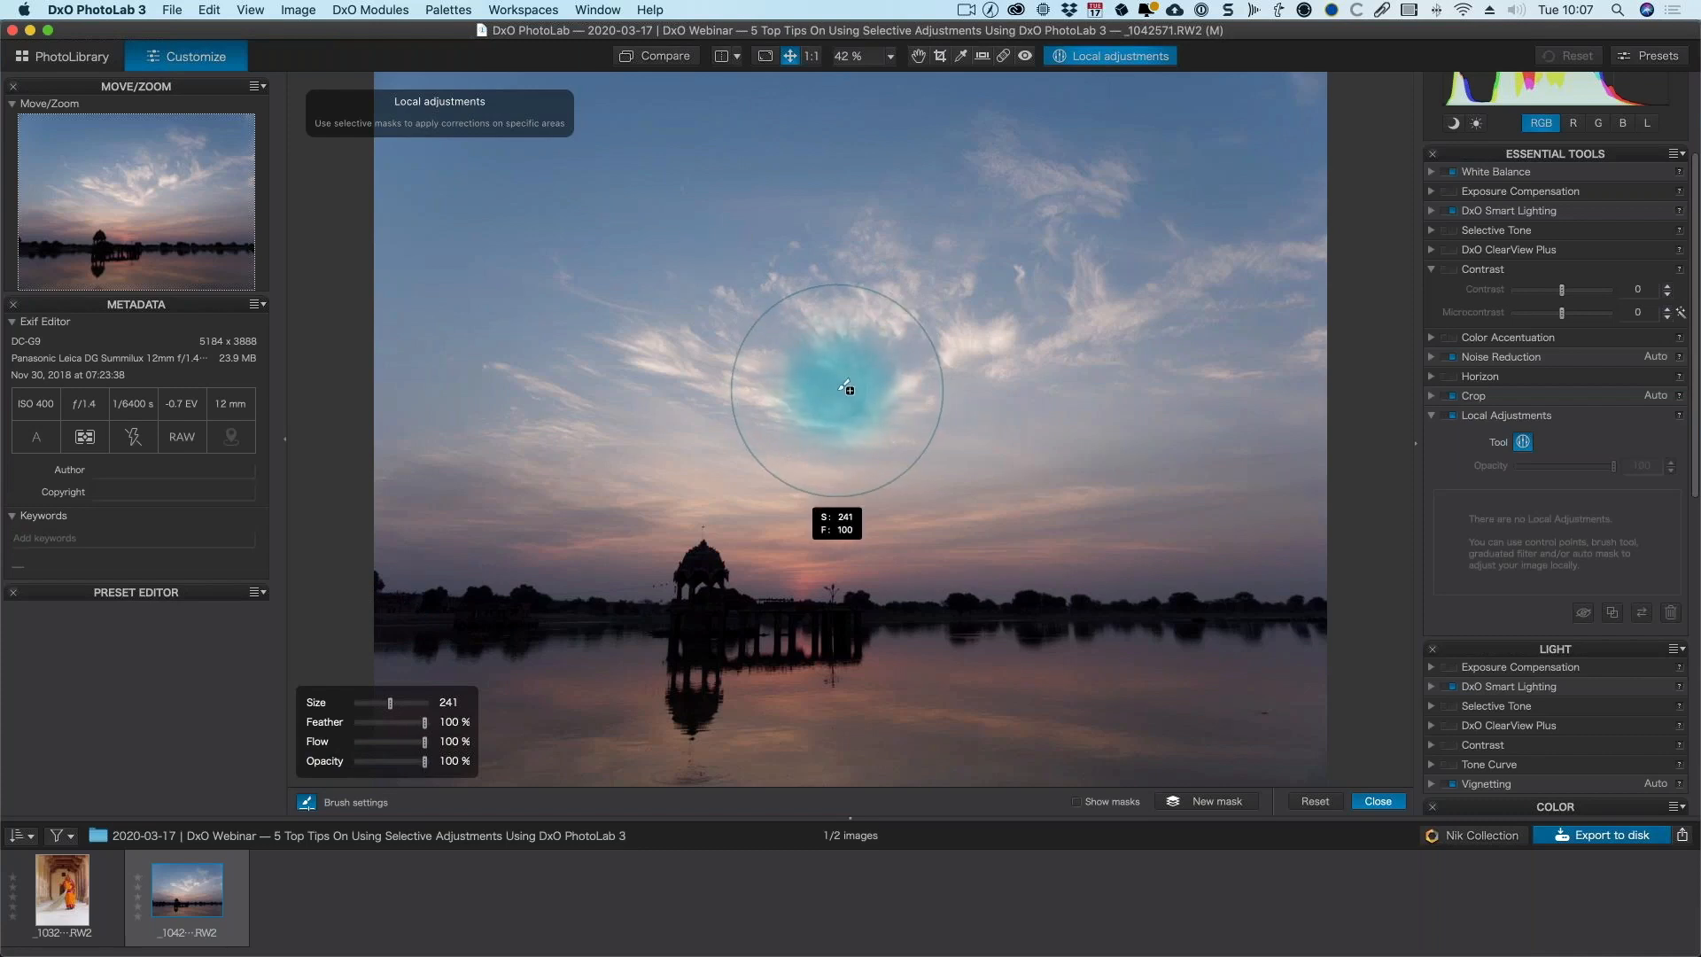
{"action": "scroll", "coordinate": [846, 387], "scroll_direction": "down", "scroll_amount": 2}
{"action": "scroll", "coordinate": [846, 387], "scroll_direction": "up", "scroll_amount": 2}
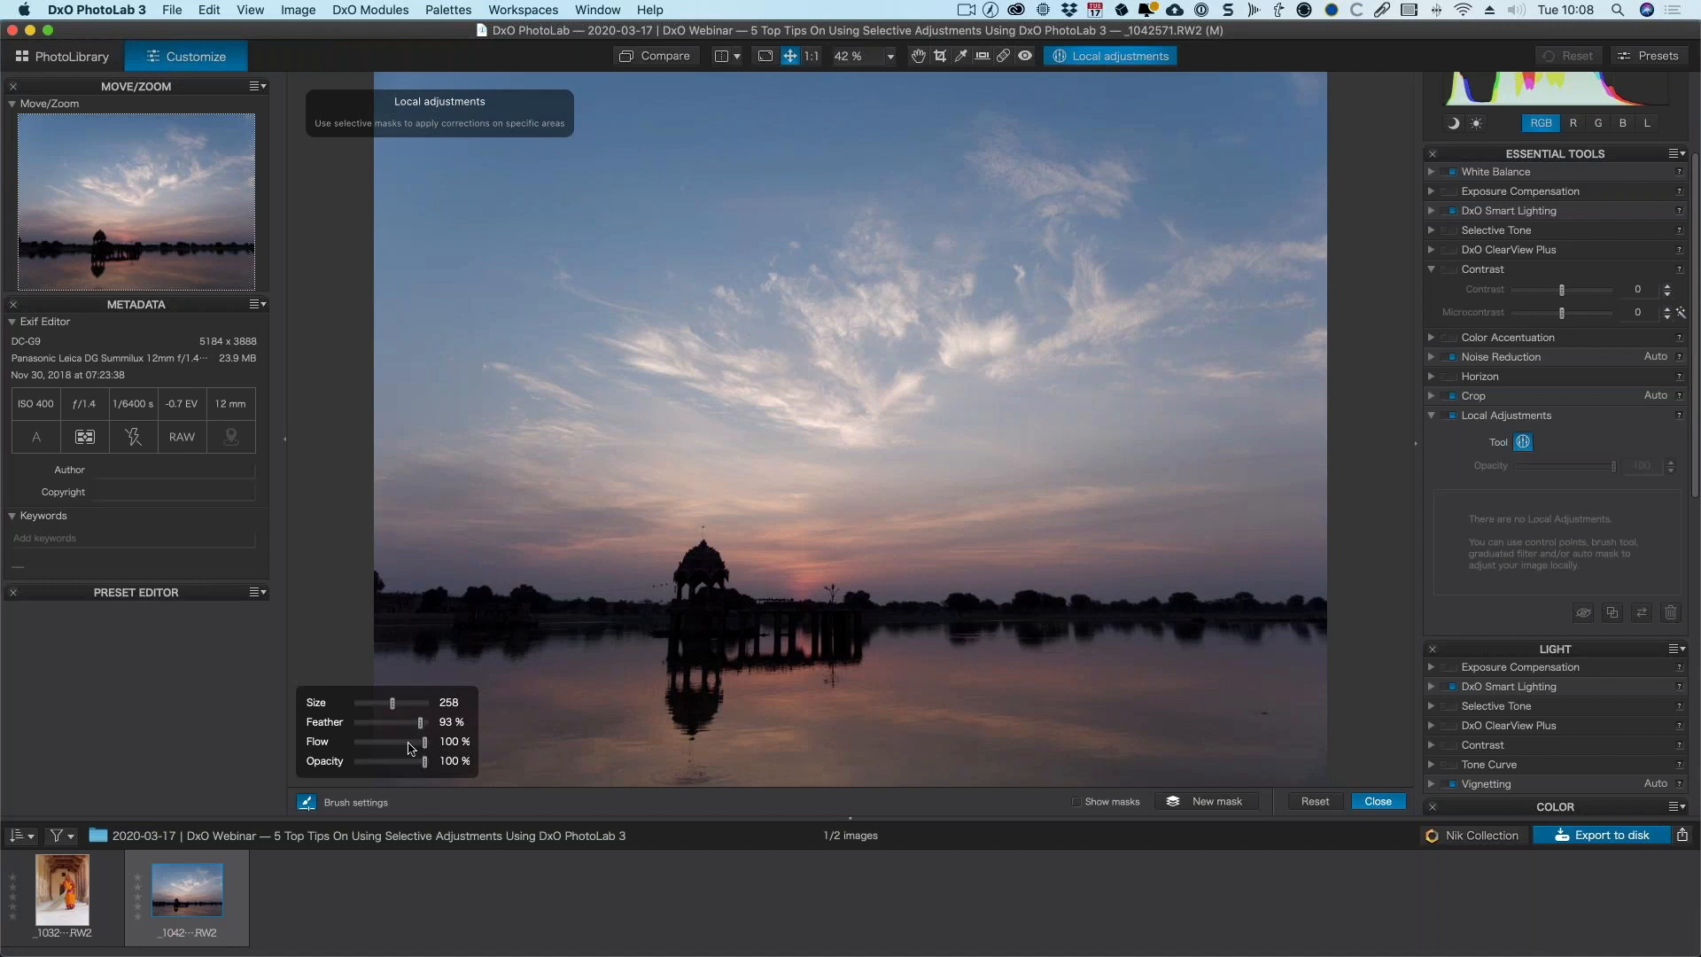
- Try a lower brush flow, restore it to 100%, and set the brush to size 146 with 16% feather
{"action": "left_click_drag", "start_coordinate": [425, 741], "coordinate": [382, 742]}
{"action": "left_click_drag", "start_coordinate": [383, 746], "coordinate": [438, 740]}
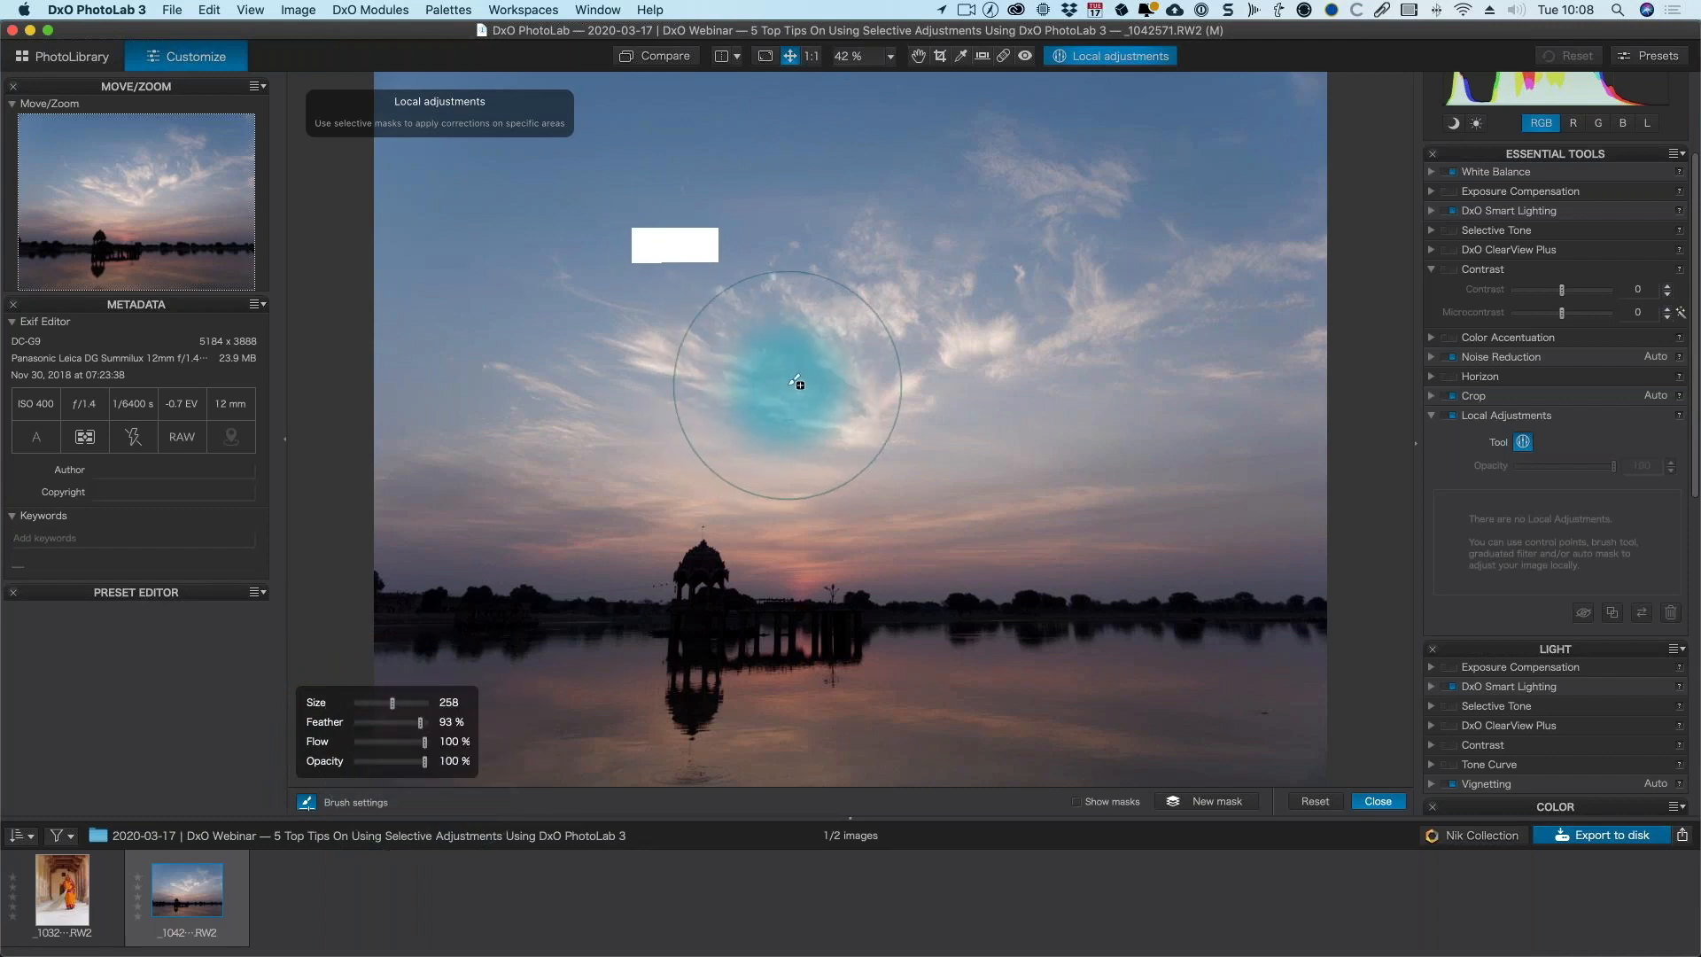
{"action": "scroll", "coordinate": [795, 382], "scroll_direction": "down", "scroll_amount": 5}
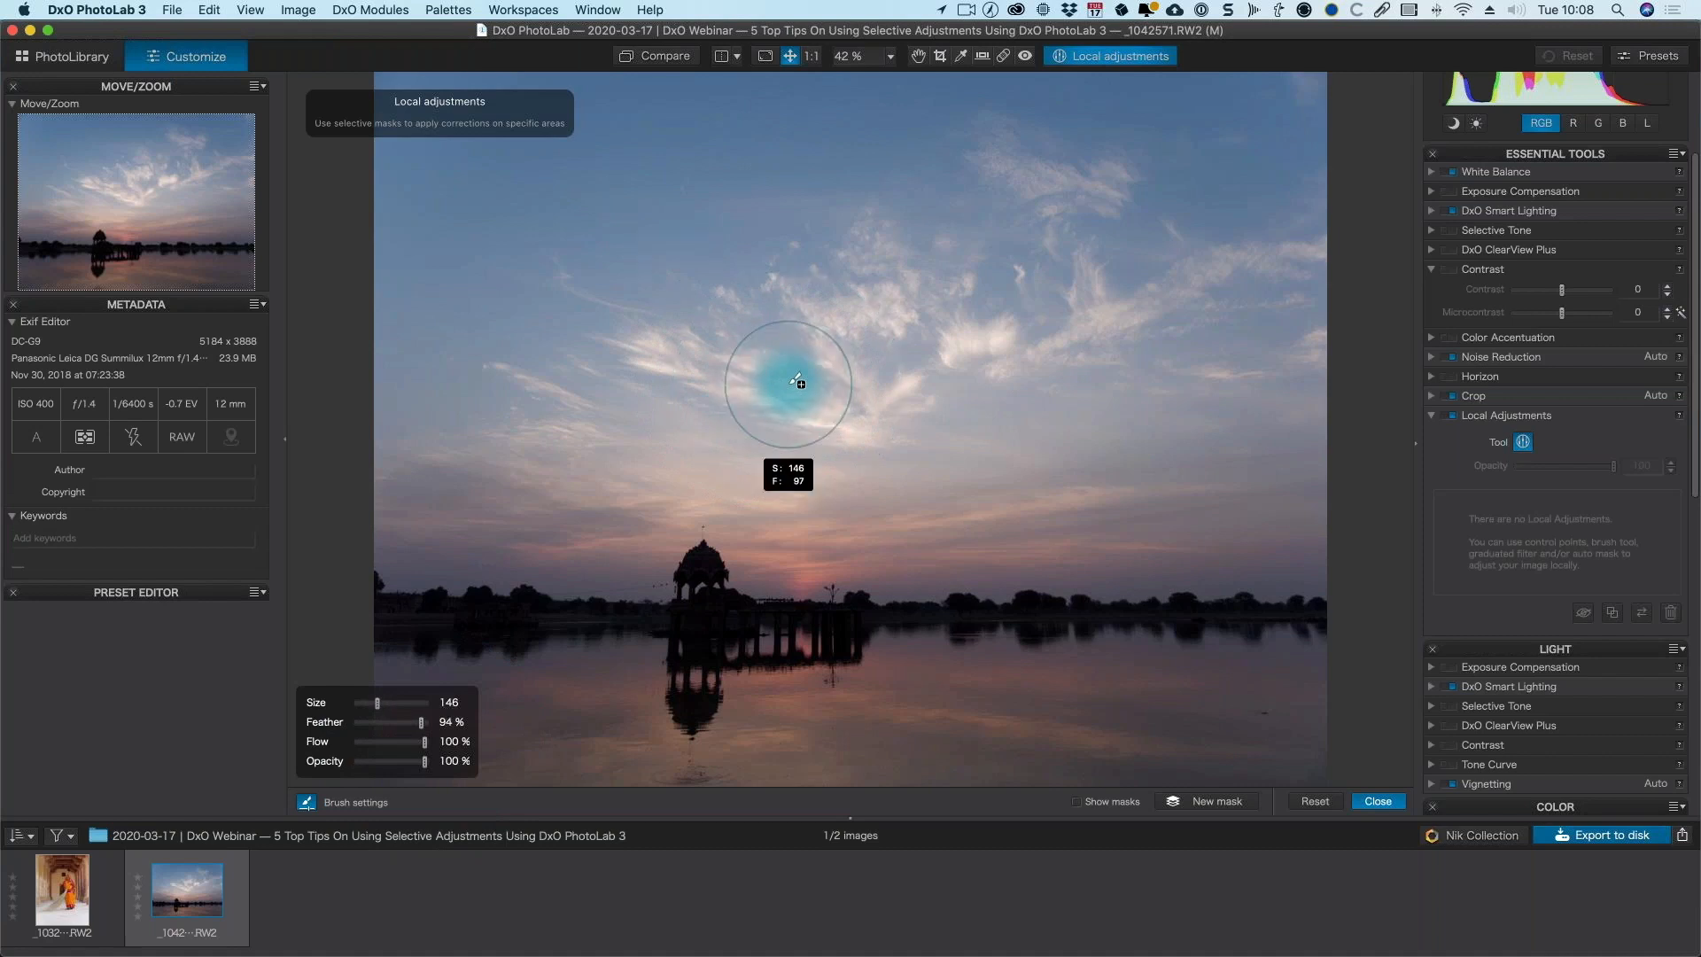
{"action": "scroll", "coordinate": [796, 382], "scroll_direction": "down", "scroll_amount": 10}
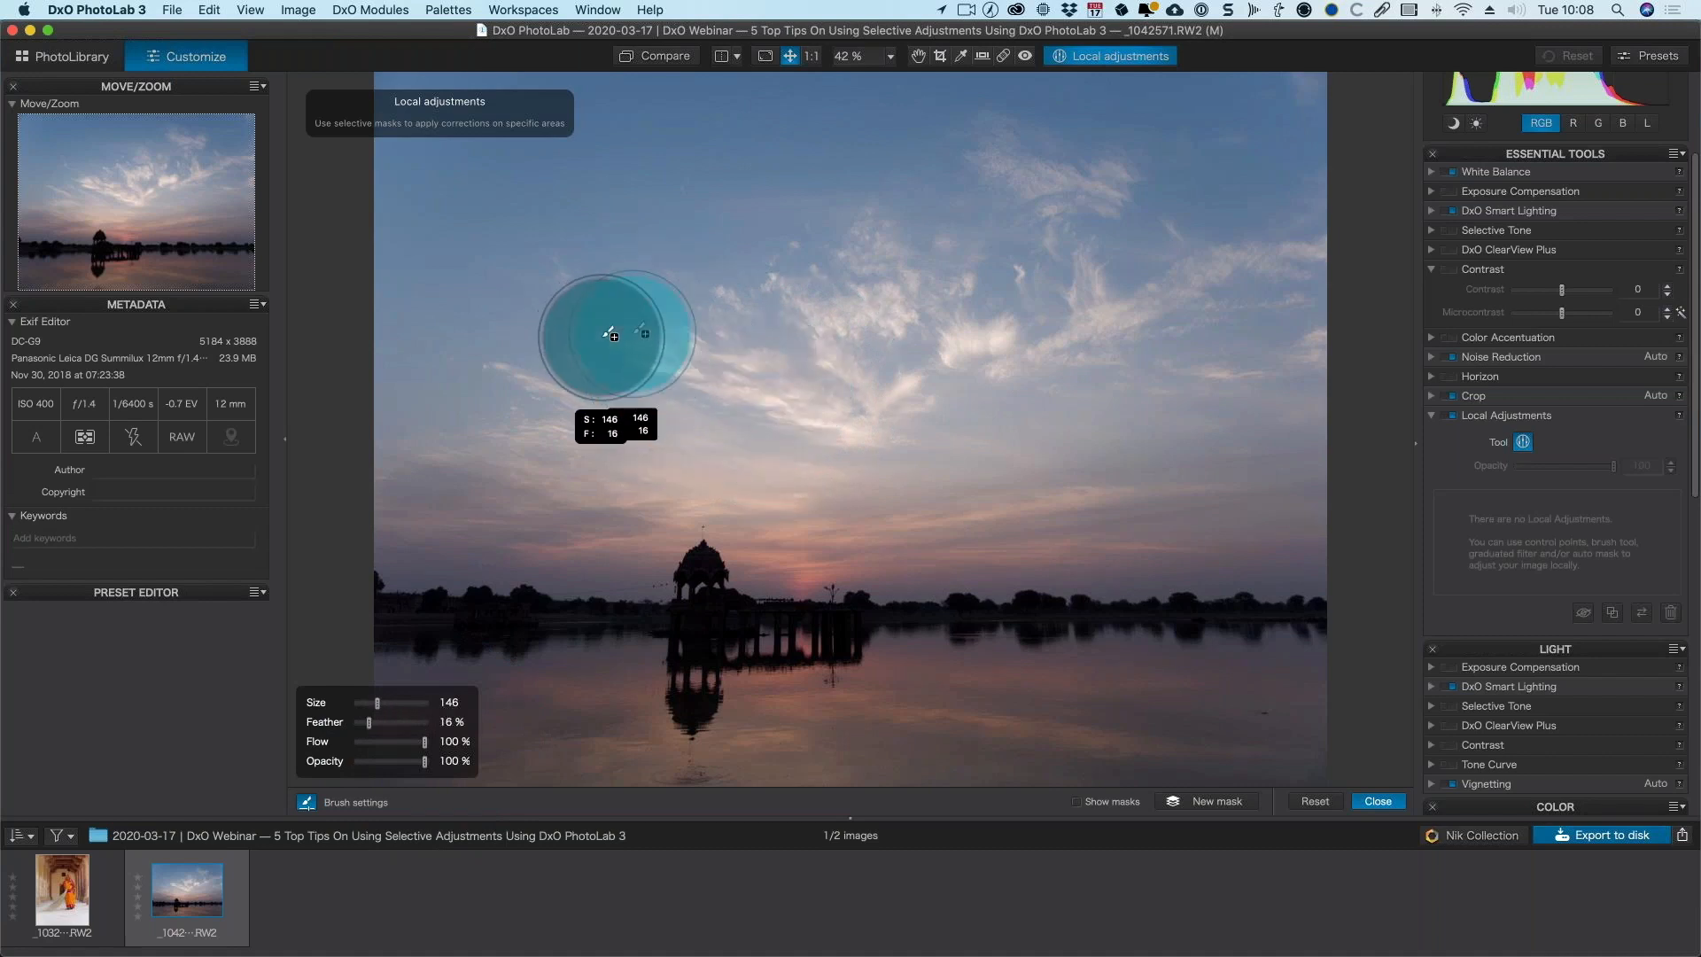
- Paint one brush mask down the sky, across the lake and over the upper sky, trying its exposure darker and then brighter
{"action": "mouse_move", "coordinate": [553, 307]}
{"action": "left_mouse_down"}
{"action": "mouse_move", "coordinate": [502, 804]}
{"action": "mouse_move", "coordinate": [1286, 637]}
{"action": "mouse_move", "coordinate": [1240, 613]}
{"action": "left_mouse_up"}
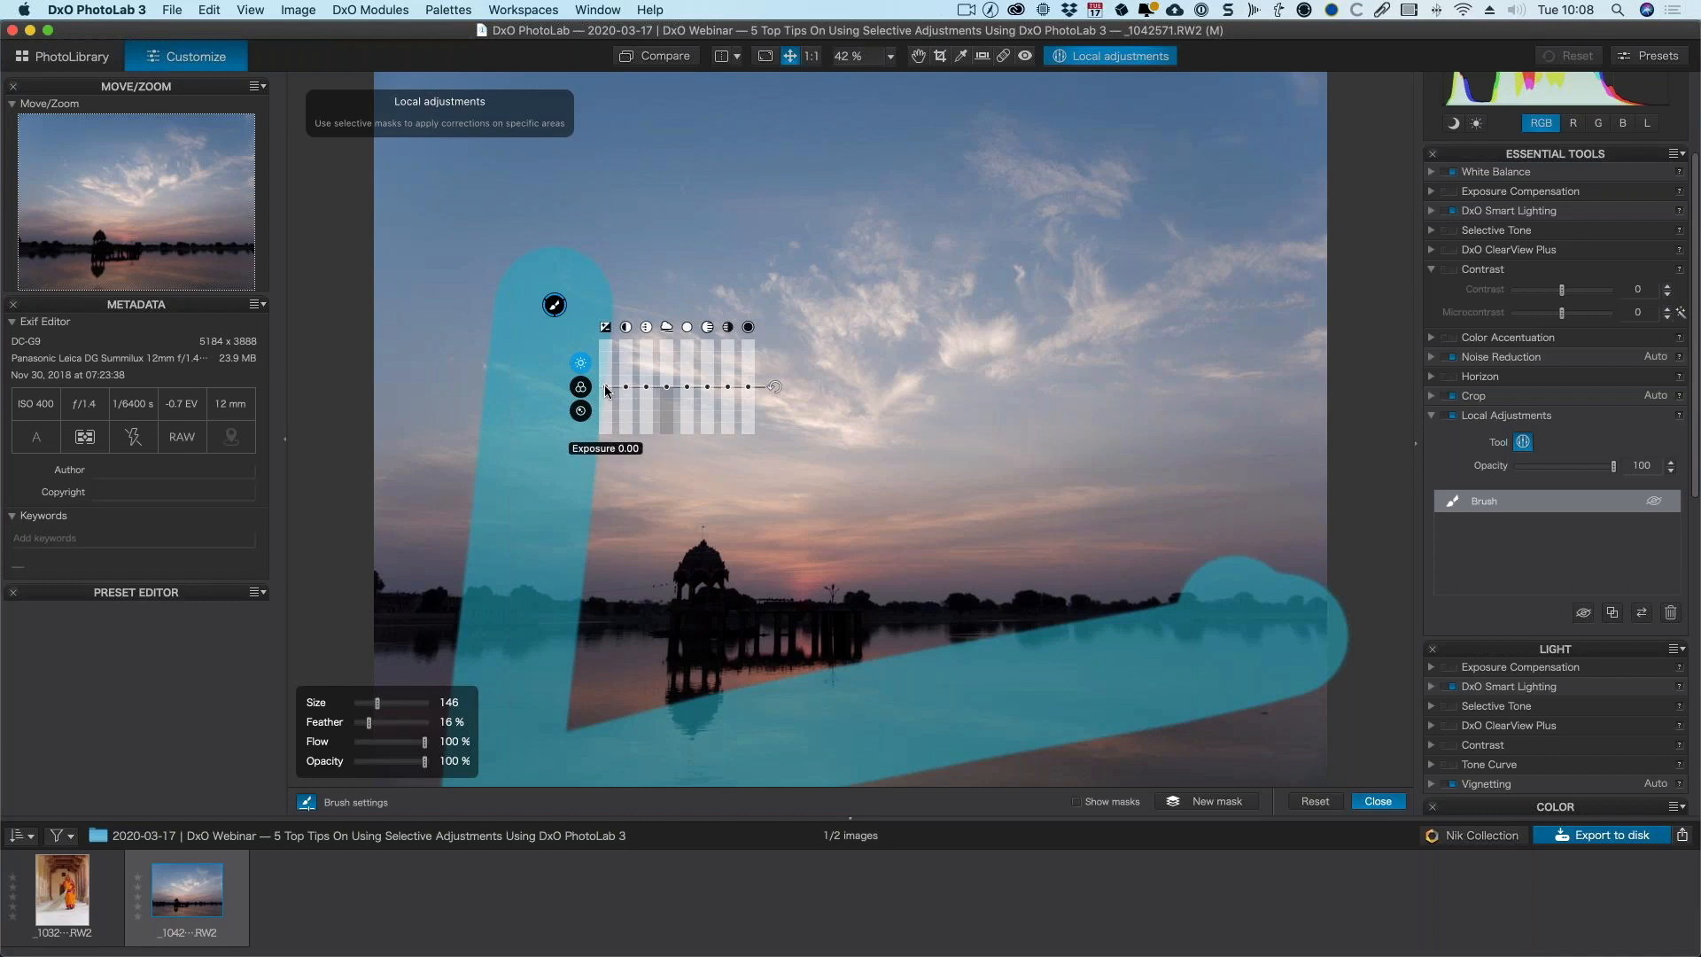
{"action": "left_click_drag", "start_coordinate": [606, 383], "coordinate": [606, 409]}
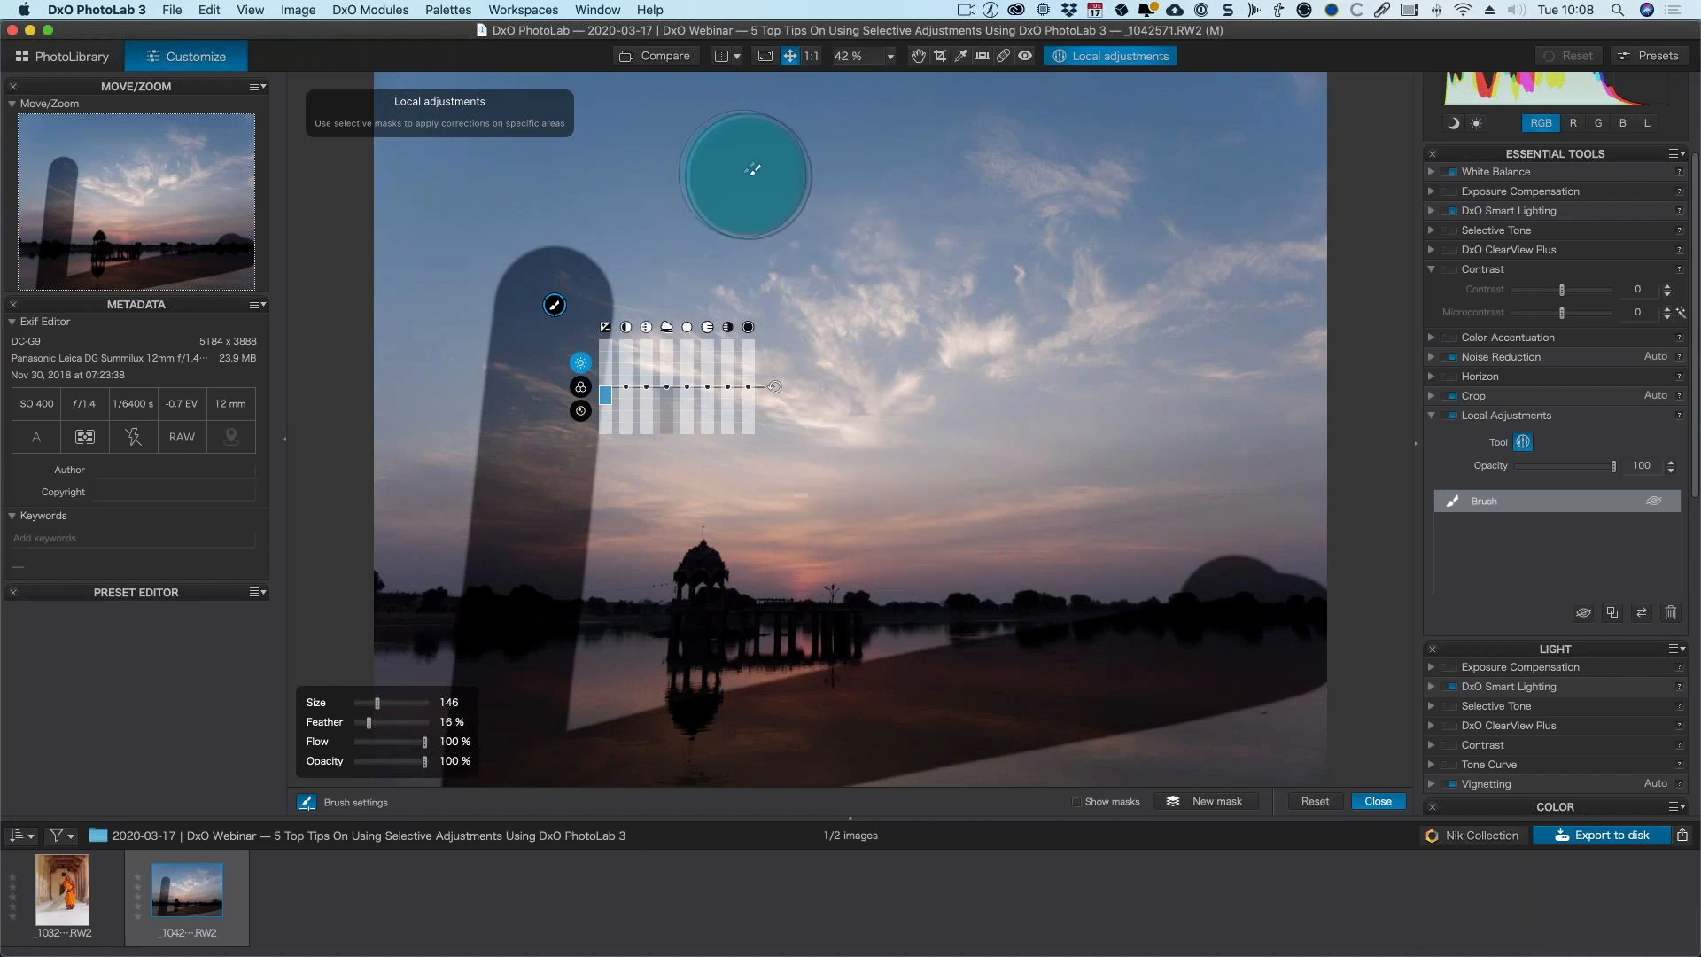
{"action": "left_click_drag", "start_coordinate": [753, 168], "coordinate": [979, 169]}
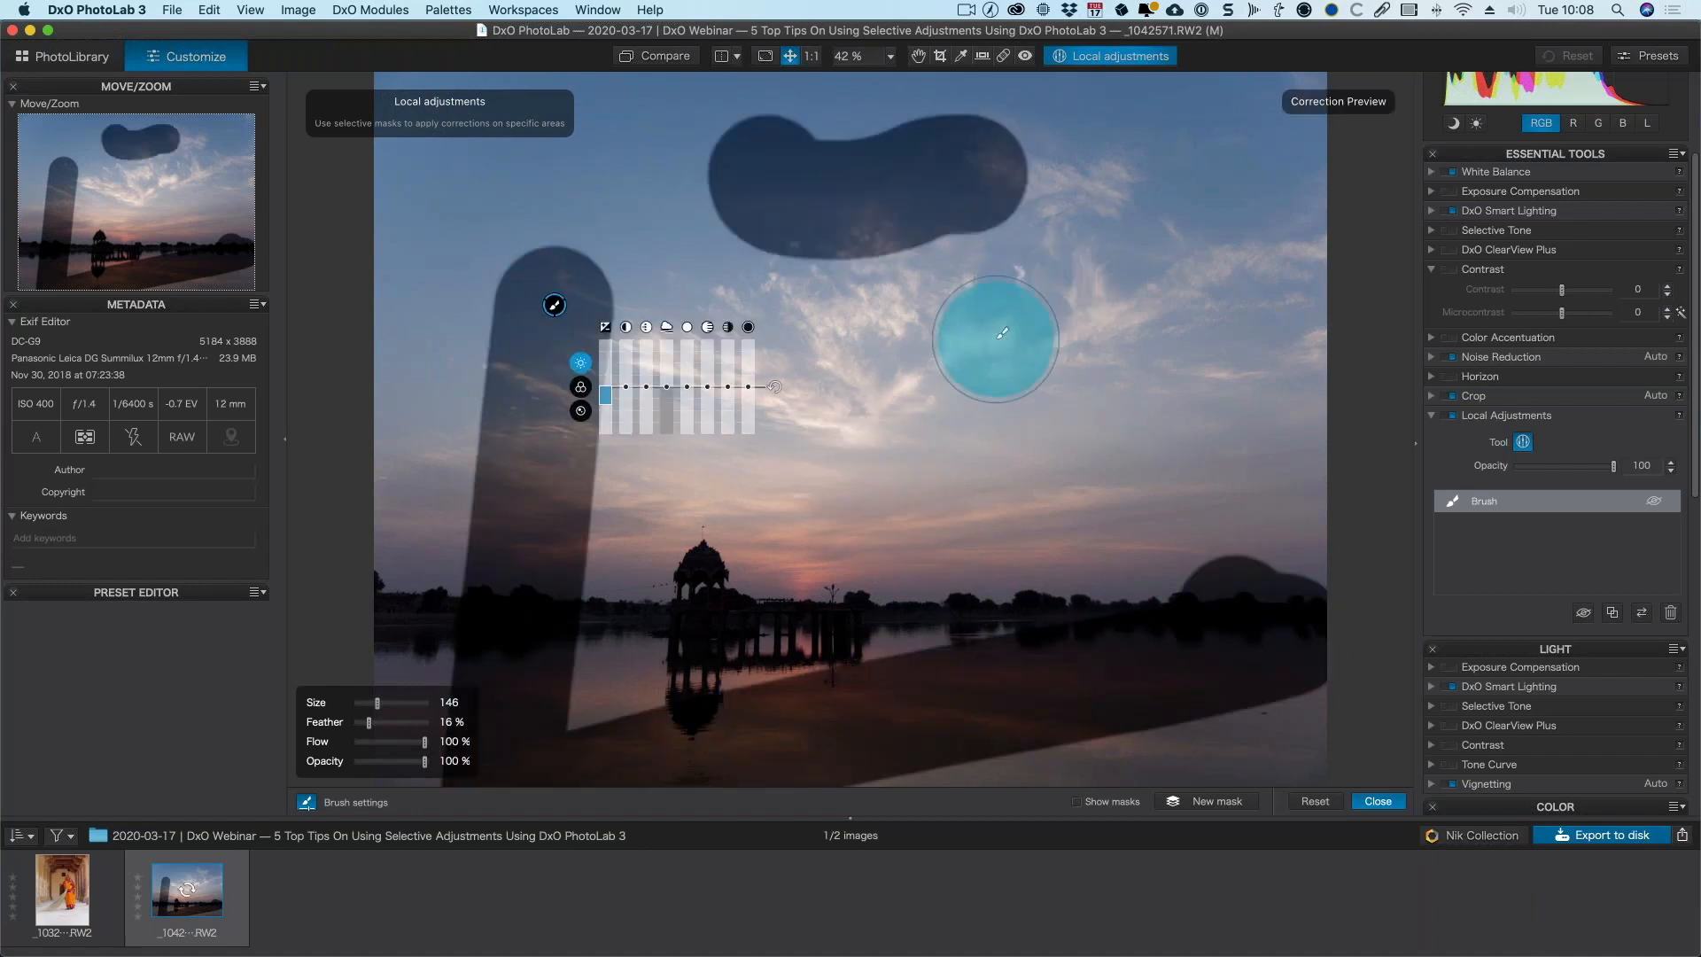
{"action": "mouse_move", "coordinate": [554, 308]}
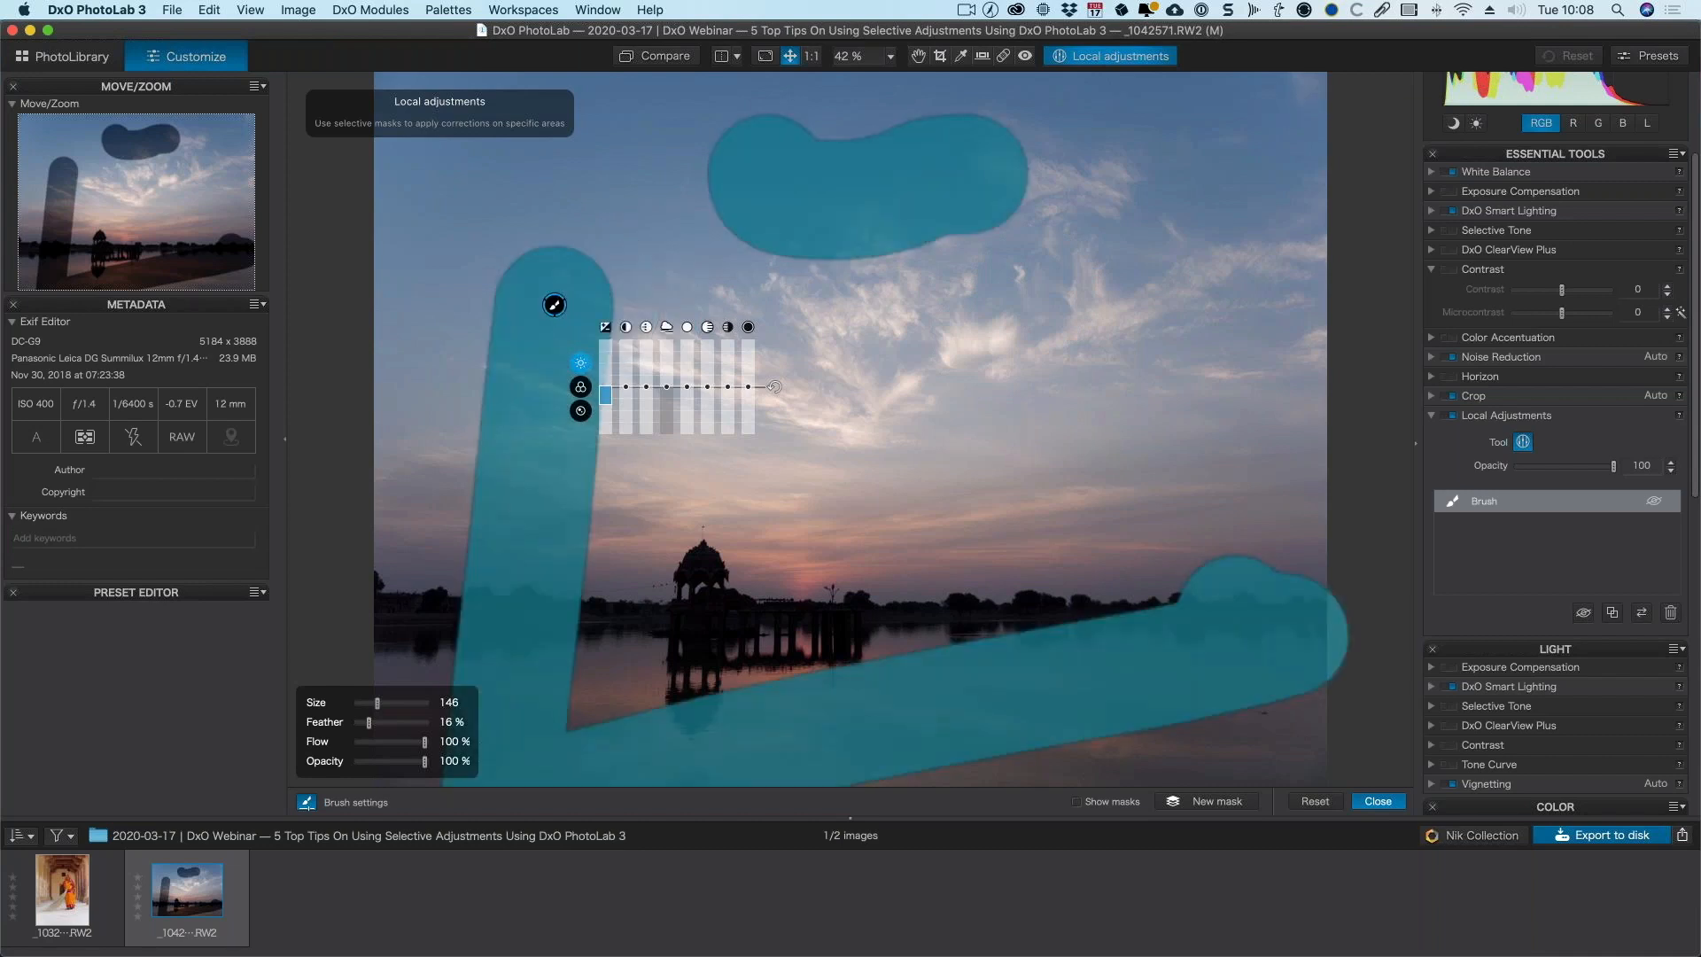
{"action": "left_click_drag", "start_coordinate": [605, 394], "coordinate": [604, 359]}
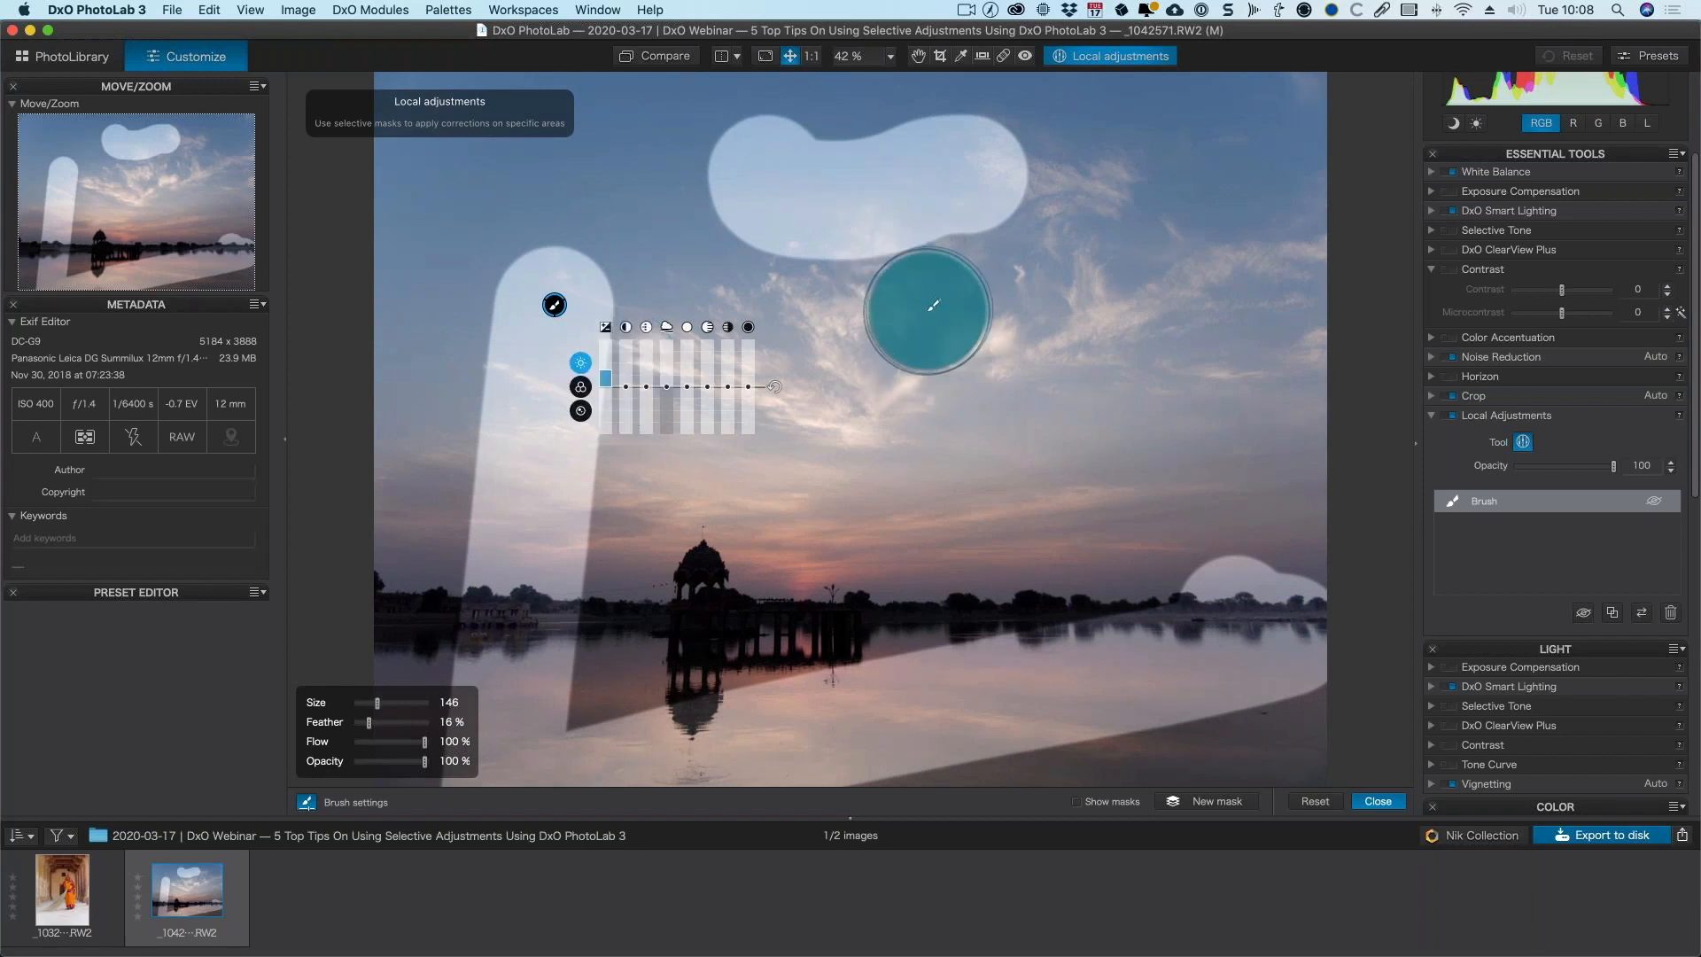
- Use the Eraser at a slightly larger size to remove parts of the upper-sky stroke and the vertical stroke
{"action": "right_click", "coordinate": [904, 310]}
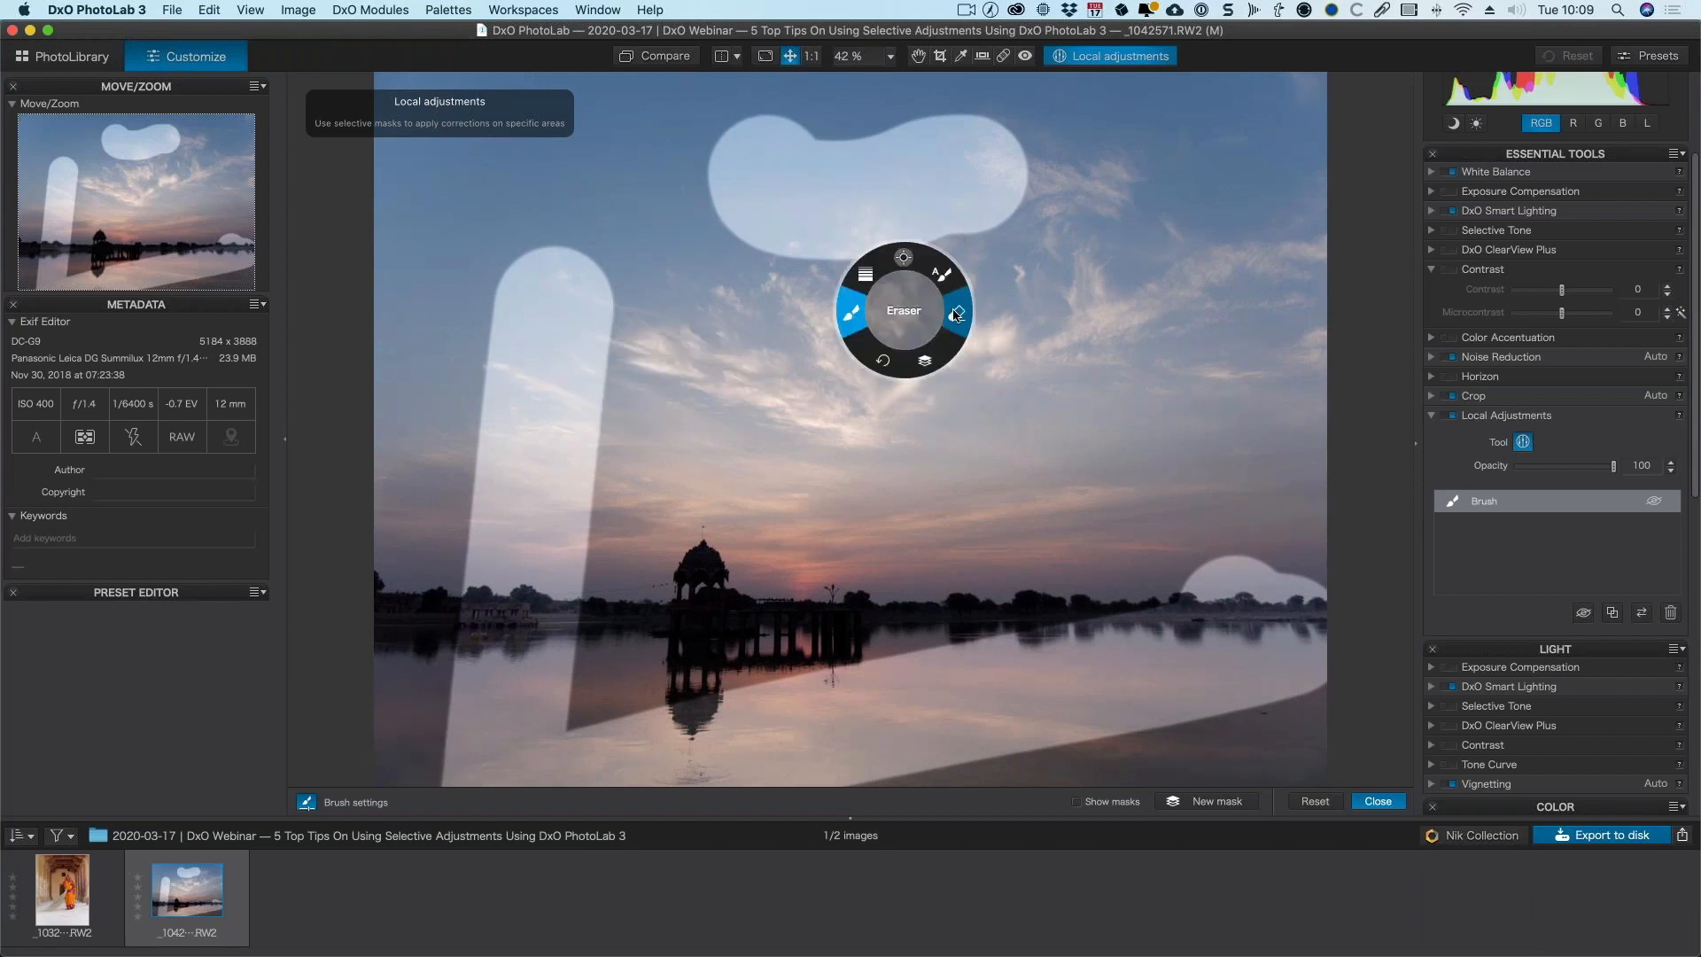
{"action": "left_click", "coordinate": [956, 314]}
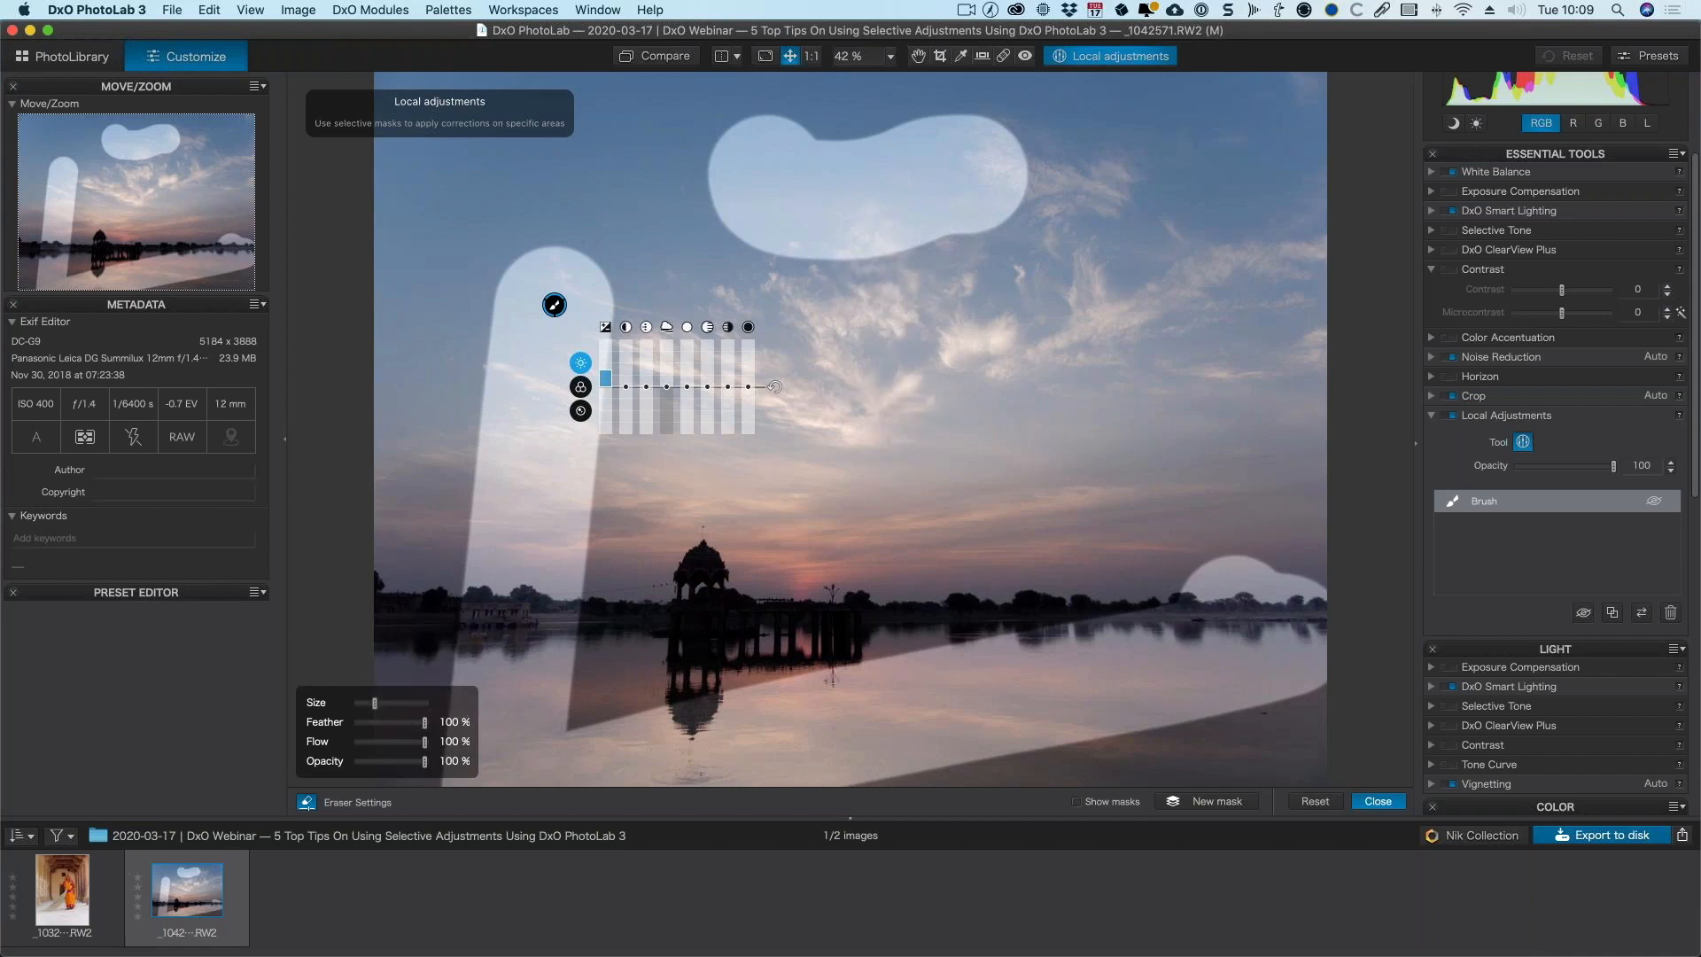
{"action": "left_click_drag", "start_coordinate": [374, 703], "coordinate": [381, 703]}
{"action": "mouse_move", "coordinate": [937, 236]}
{"action": "left_mouse_down"}
{"action": "mouse_move", "coordinate": [924, 220]}
{"action": "mouse_move", "coordinate": [895, 237]}
{"action": "left_mouse_up"}
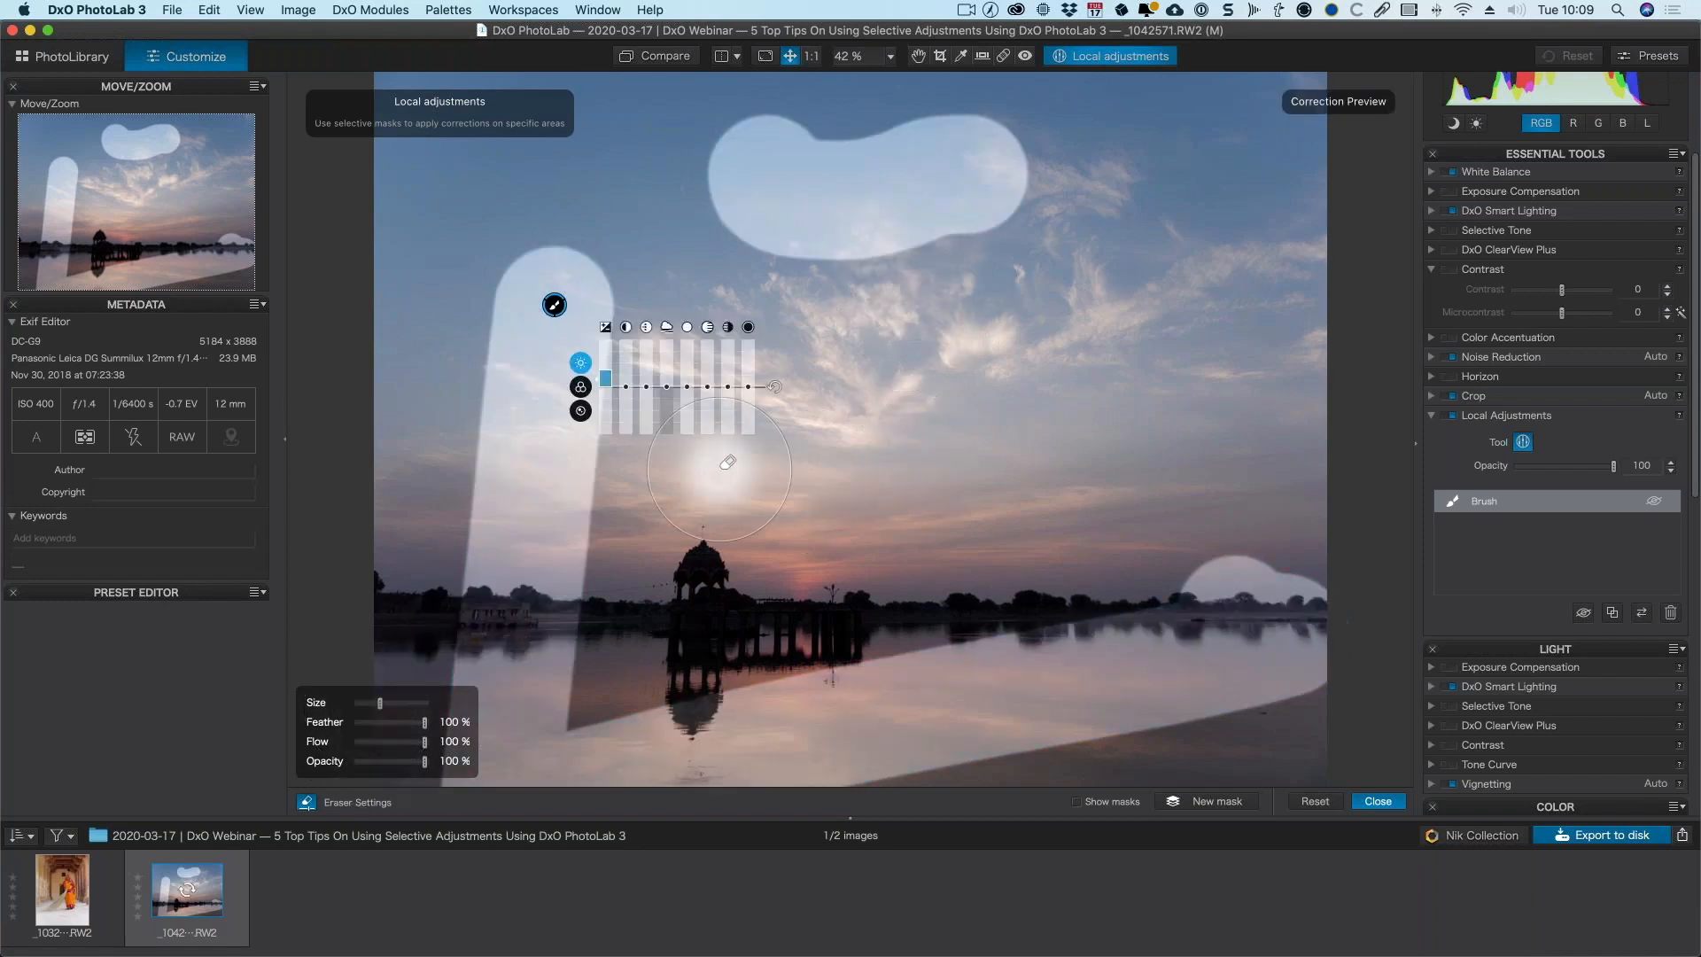
{"action": "mouse_move", "coordinate": [674, 478]}
{"action": "left_mouse_down"}
{"action": "mouse_move", "coordinate": [531, 505]}
{"action": "mouse_move", "coordinate": [637, 510]}
{"action": "left_mouse_up"}
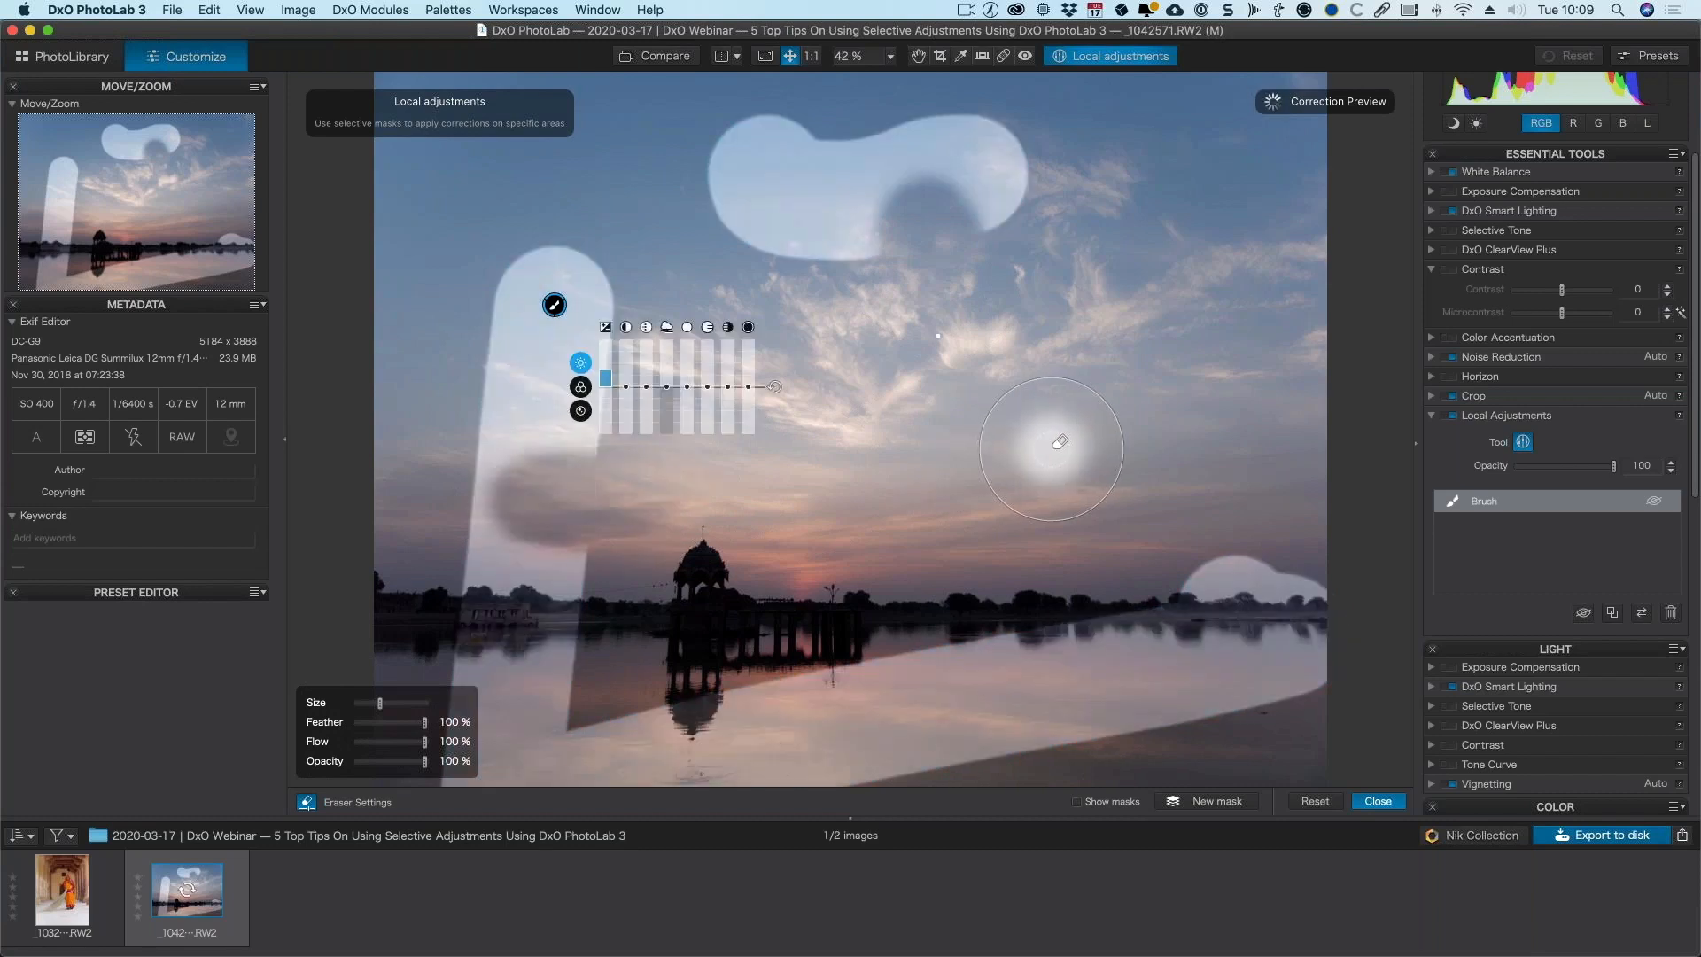
- Return to the Brush, switch back to the Eraser, and remove another part of the upper-sky stroke
{"action": "right_click", "coordinate": [940, 320]}
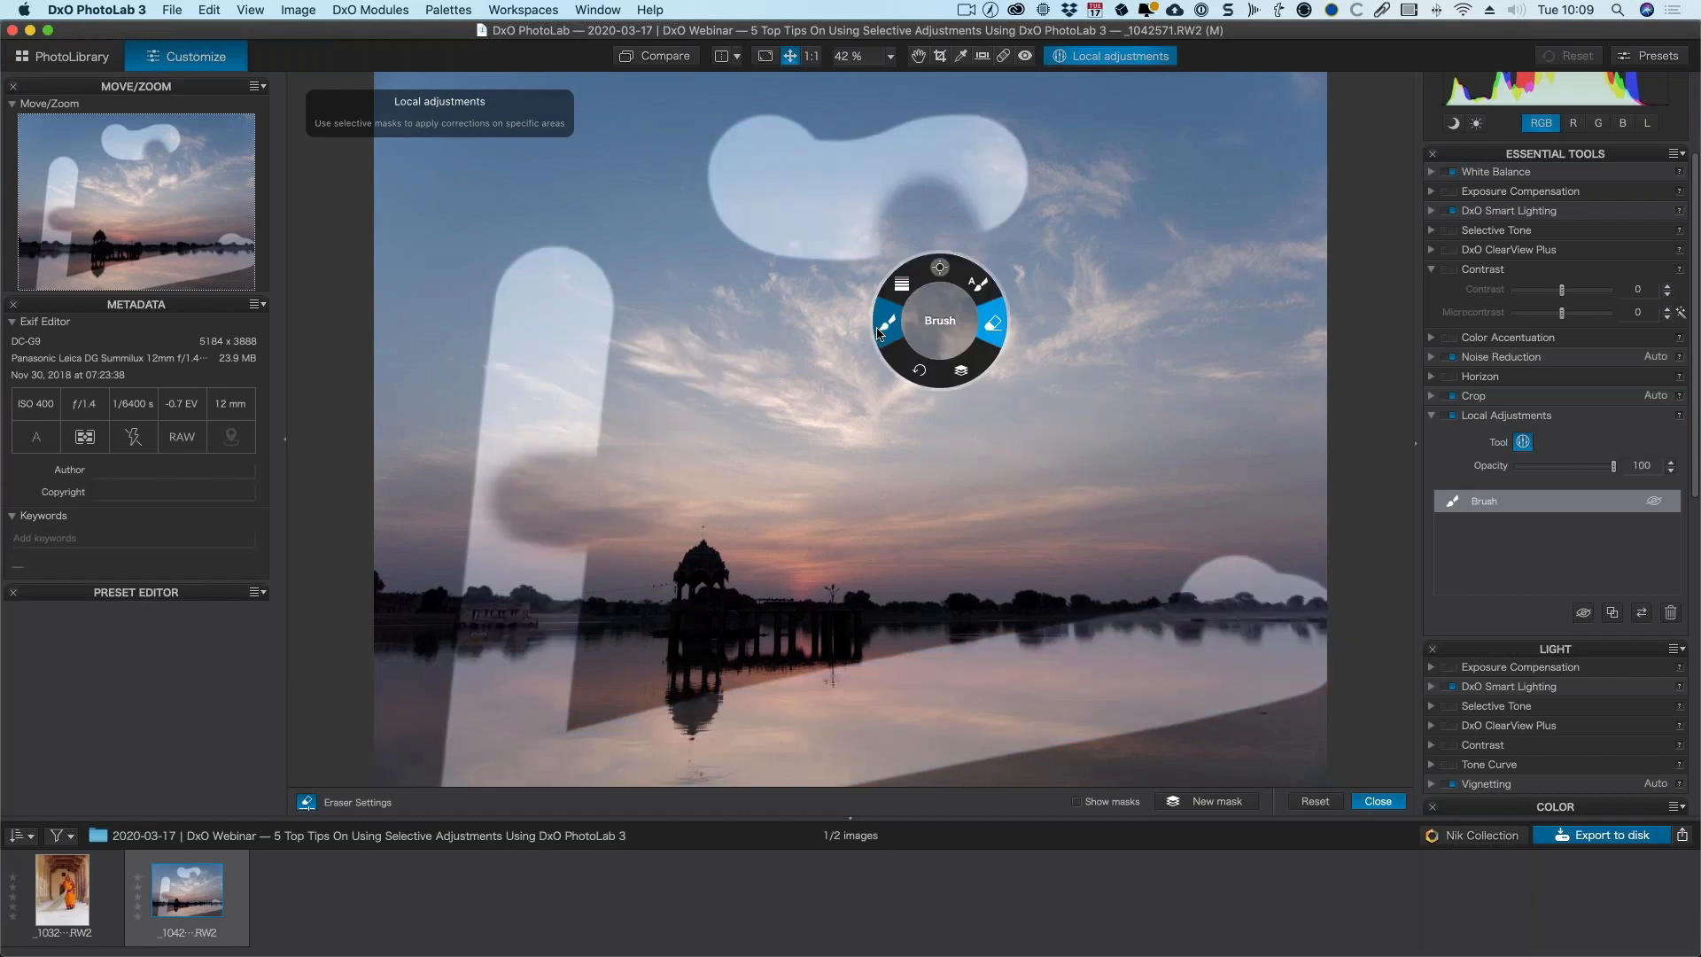
{"action": "left_click", "coordinate": [880, 328]}
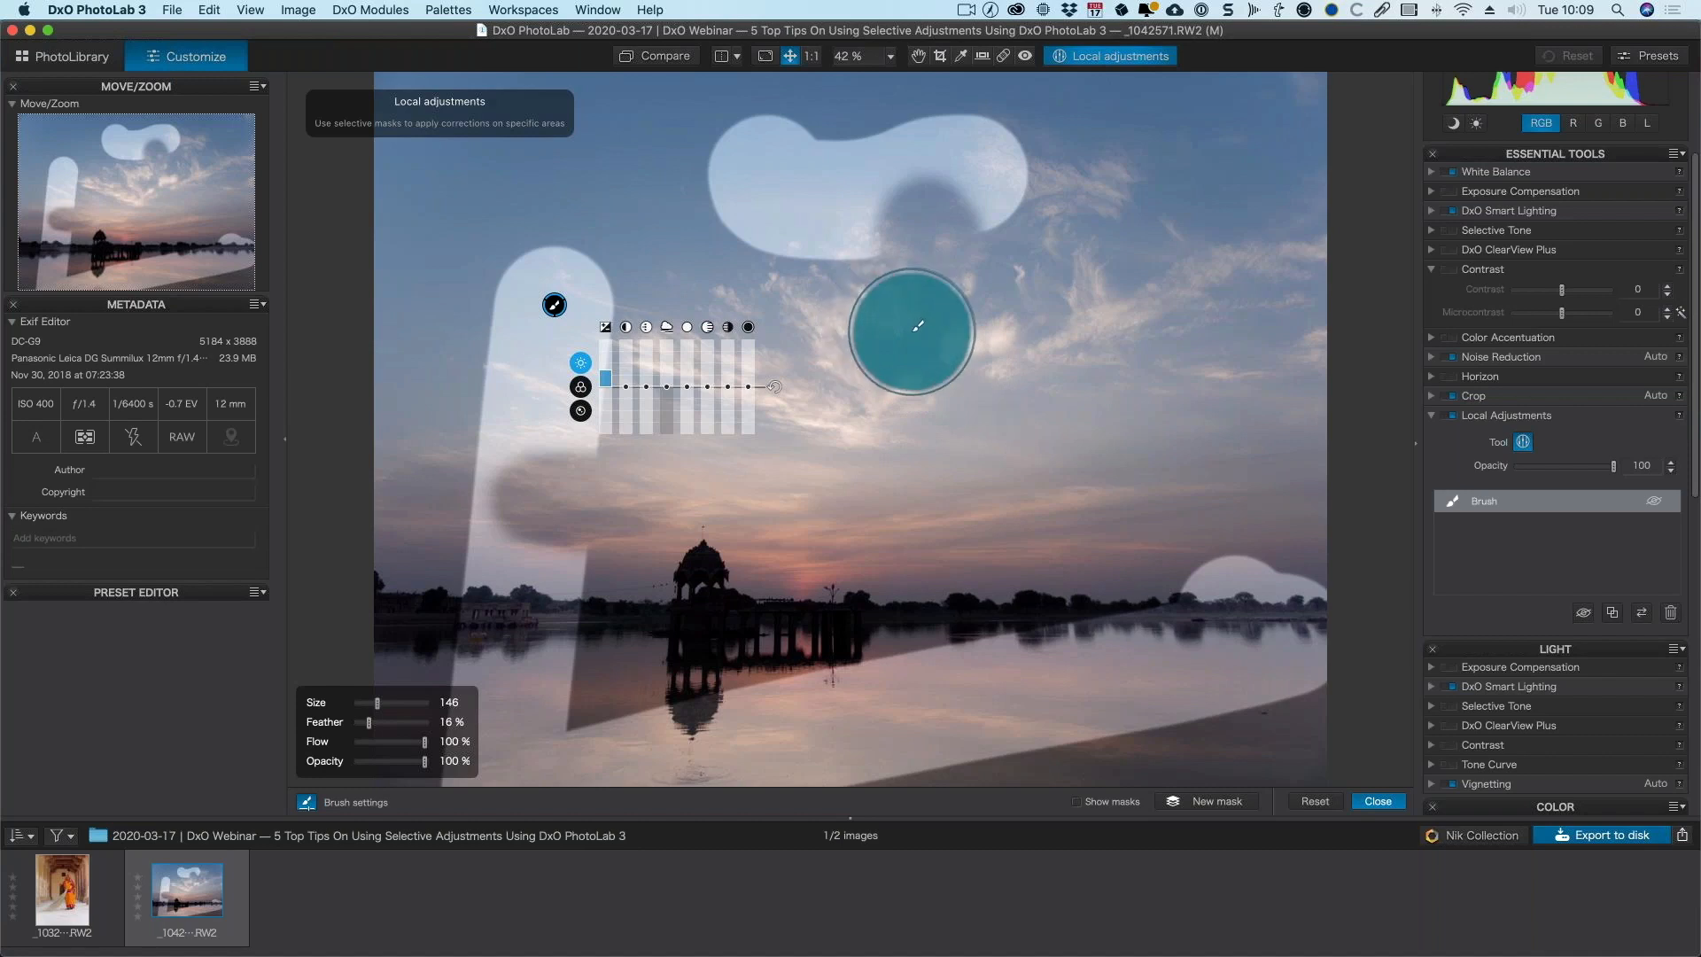
{"action": "key", "text": "e"}
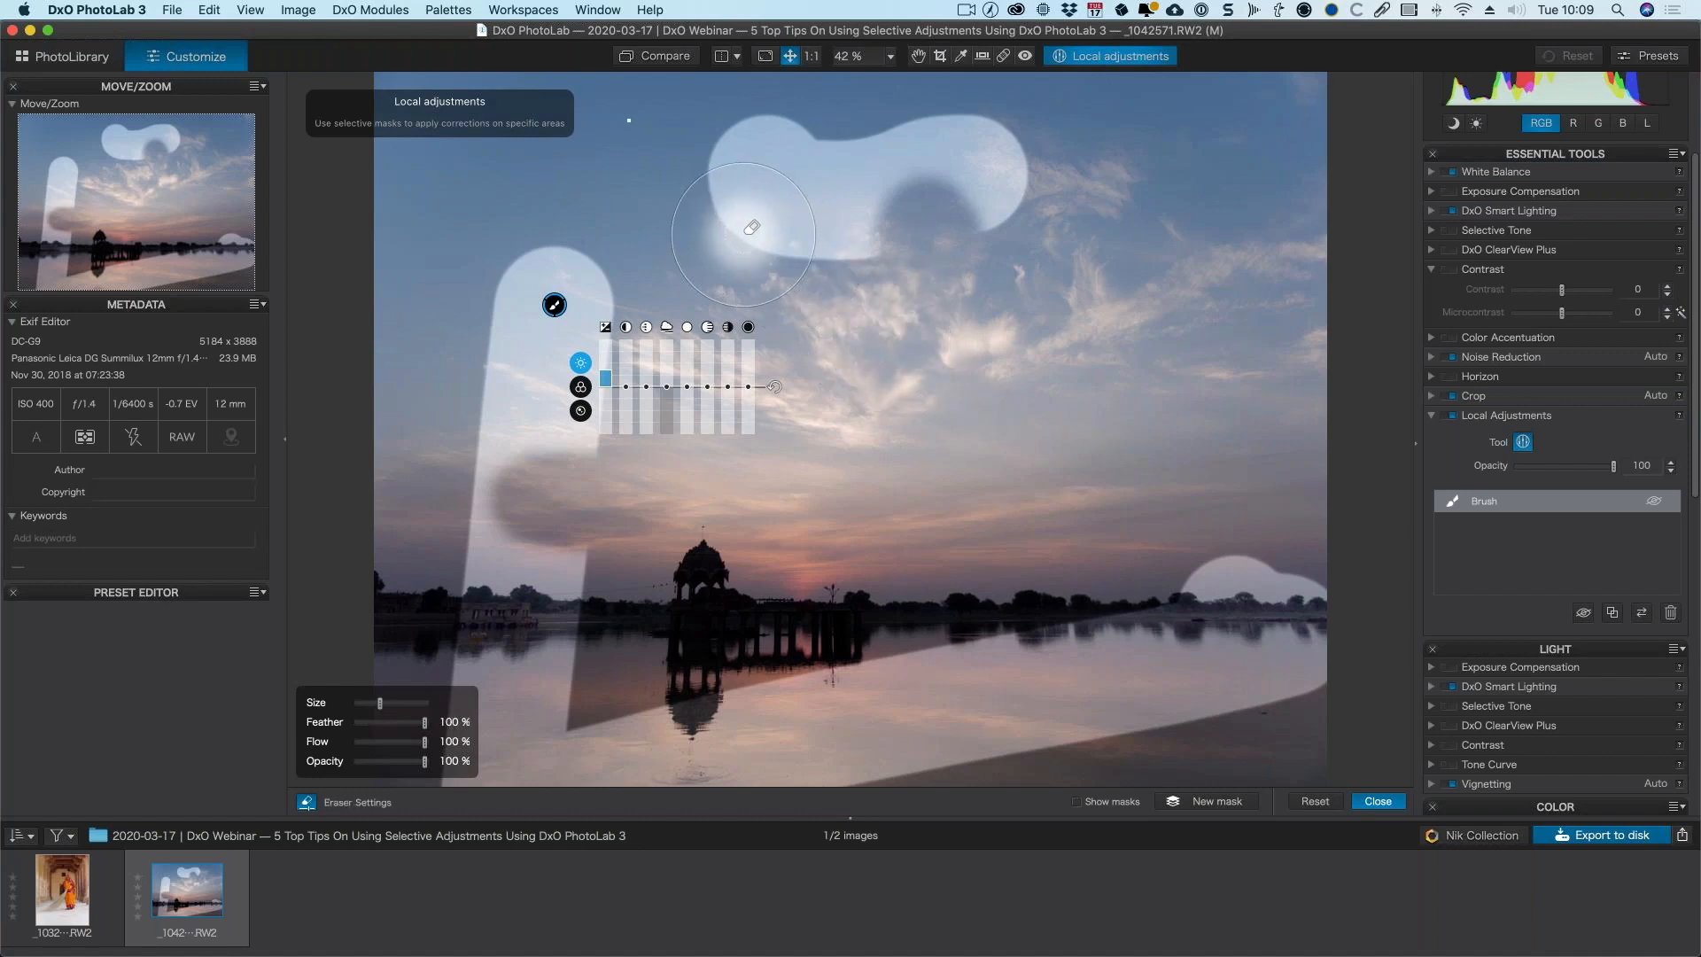
{"action": "key", "text": "m"}
{"action": "left_click_drag", "start_coordinate": [734, 227], "coordinate": [746, 214]}
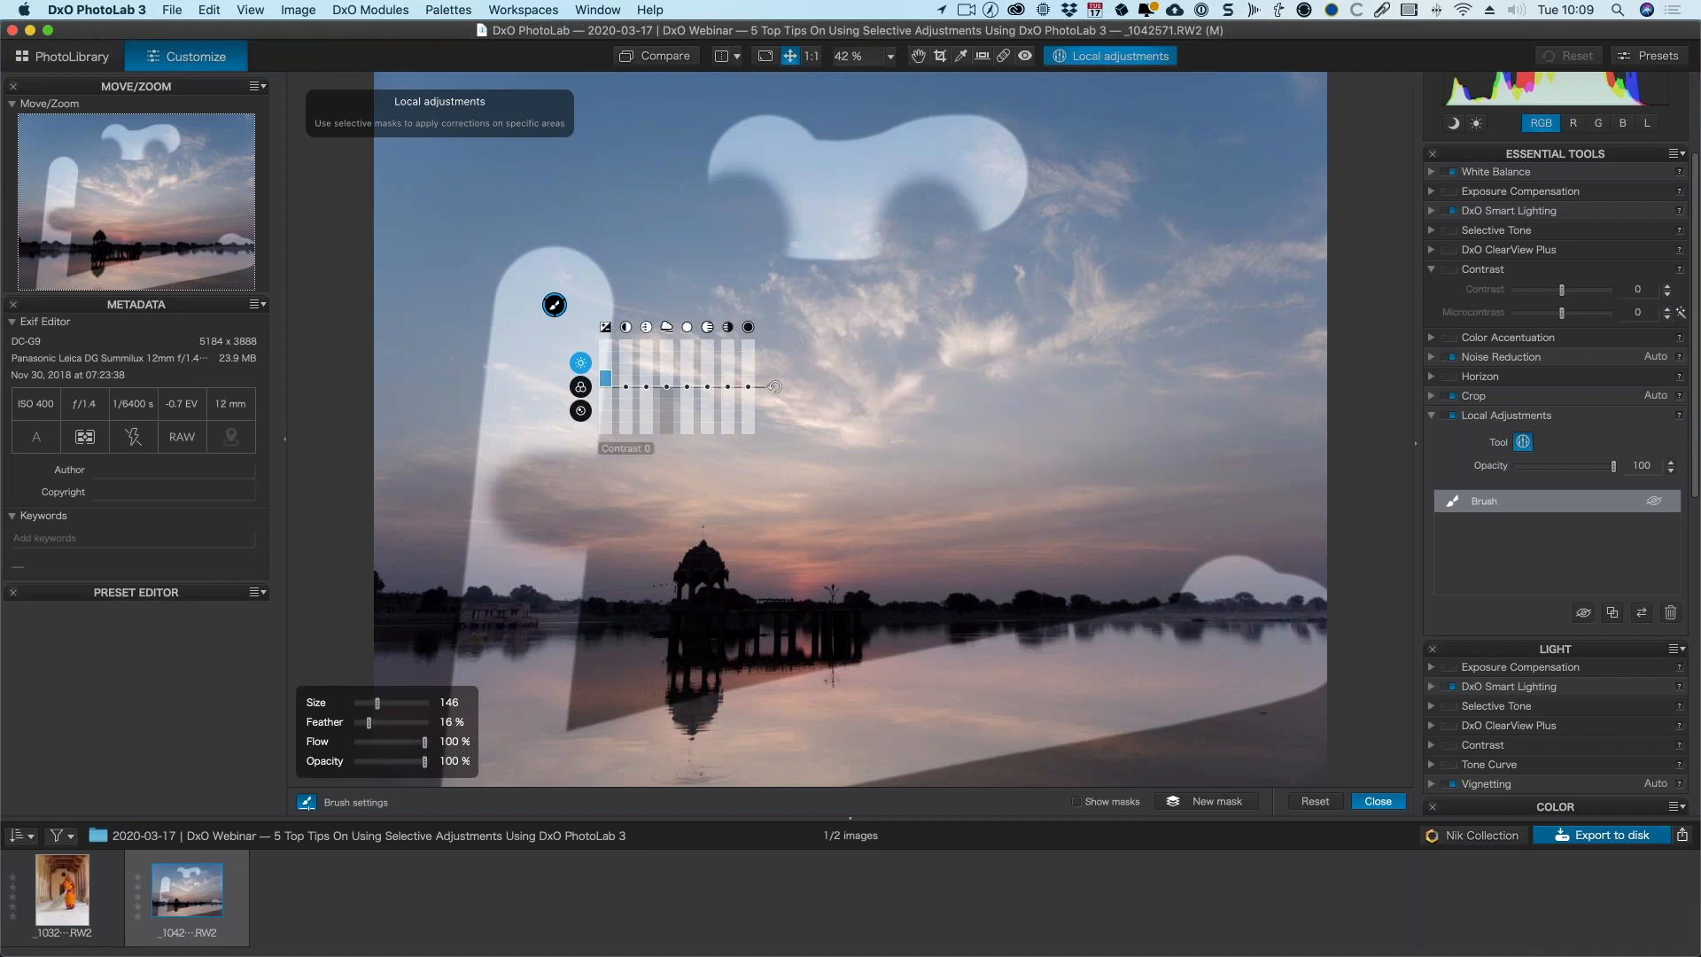
- Shift the whole painted mask slightly left and up by its pin
{"action": "mouse_move", "coordinate": [554, 305]}
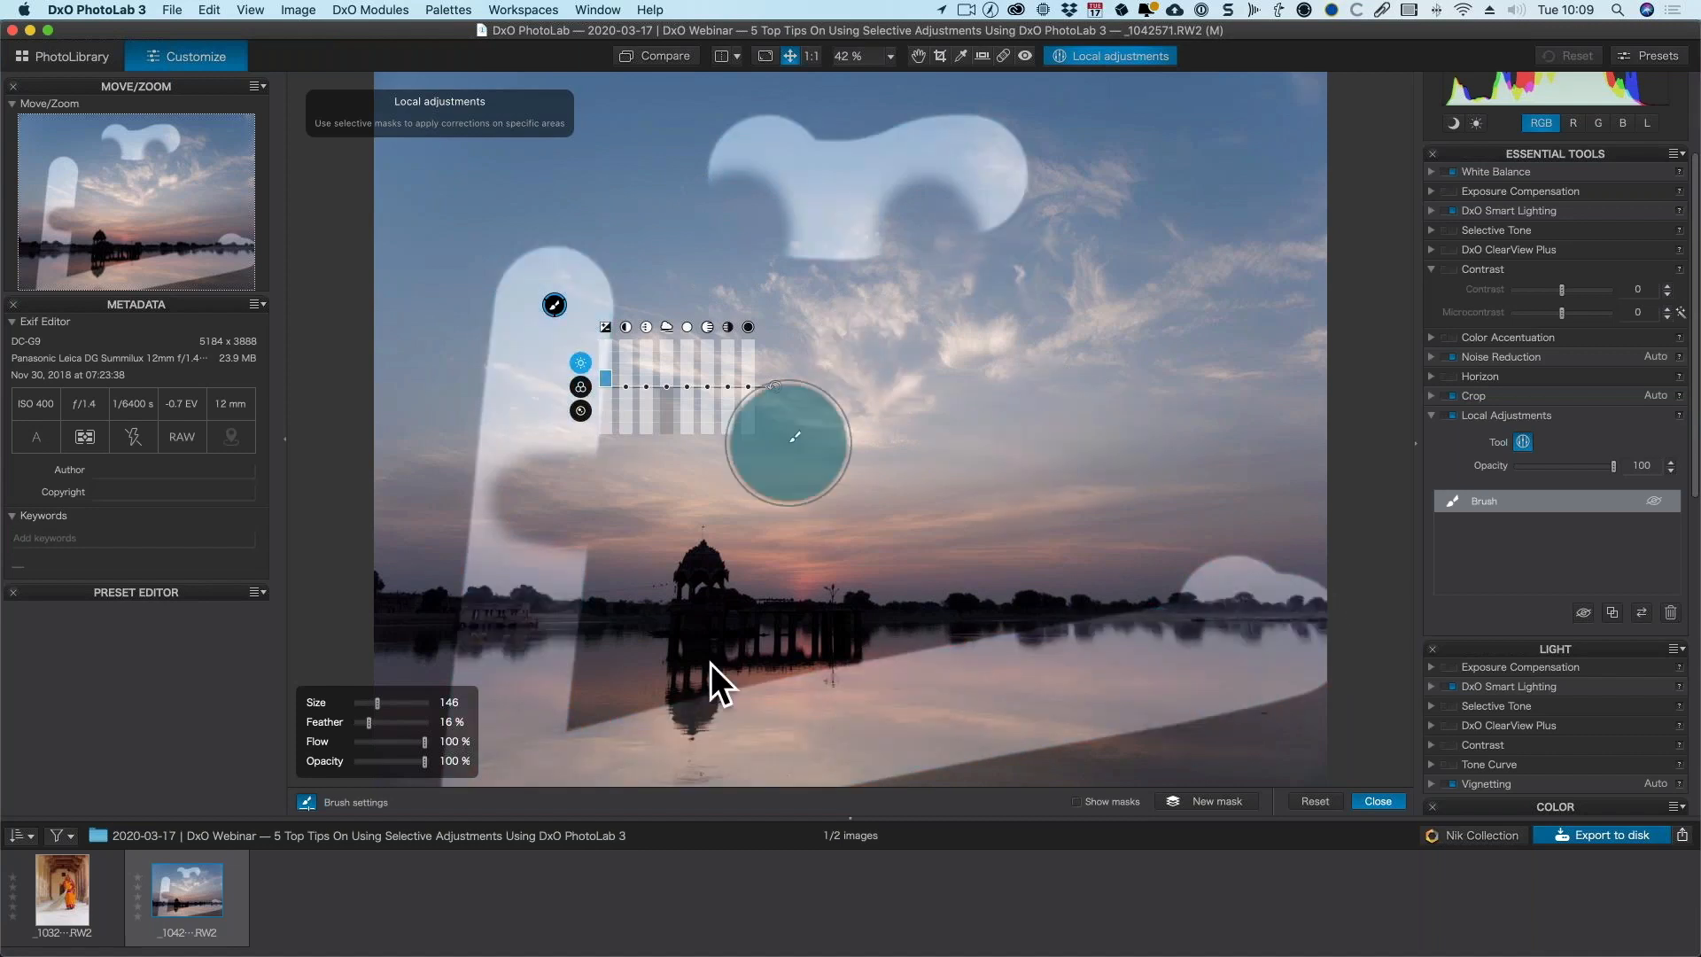
{"action": "mouse_move", "coordinate": [555, 304]}
{"action": "left_mouse_down"}
{"action": "mouse_move", "coordinate": [596, 303]}
{"action": "mouse_move", "coordinate": [578, 258]}
{"action": "mouse_move", "coordinate": [746, 368]}
{"action": "mouse_move", "coordinate": [521, 301]}
{"action": "left_mouse_up"}
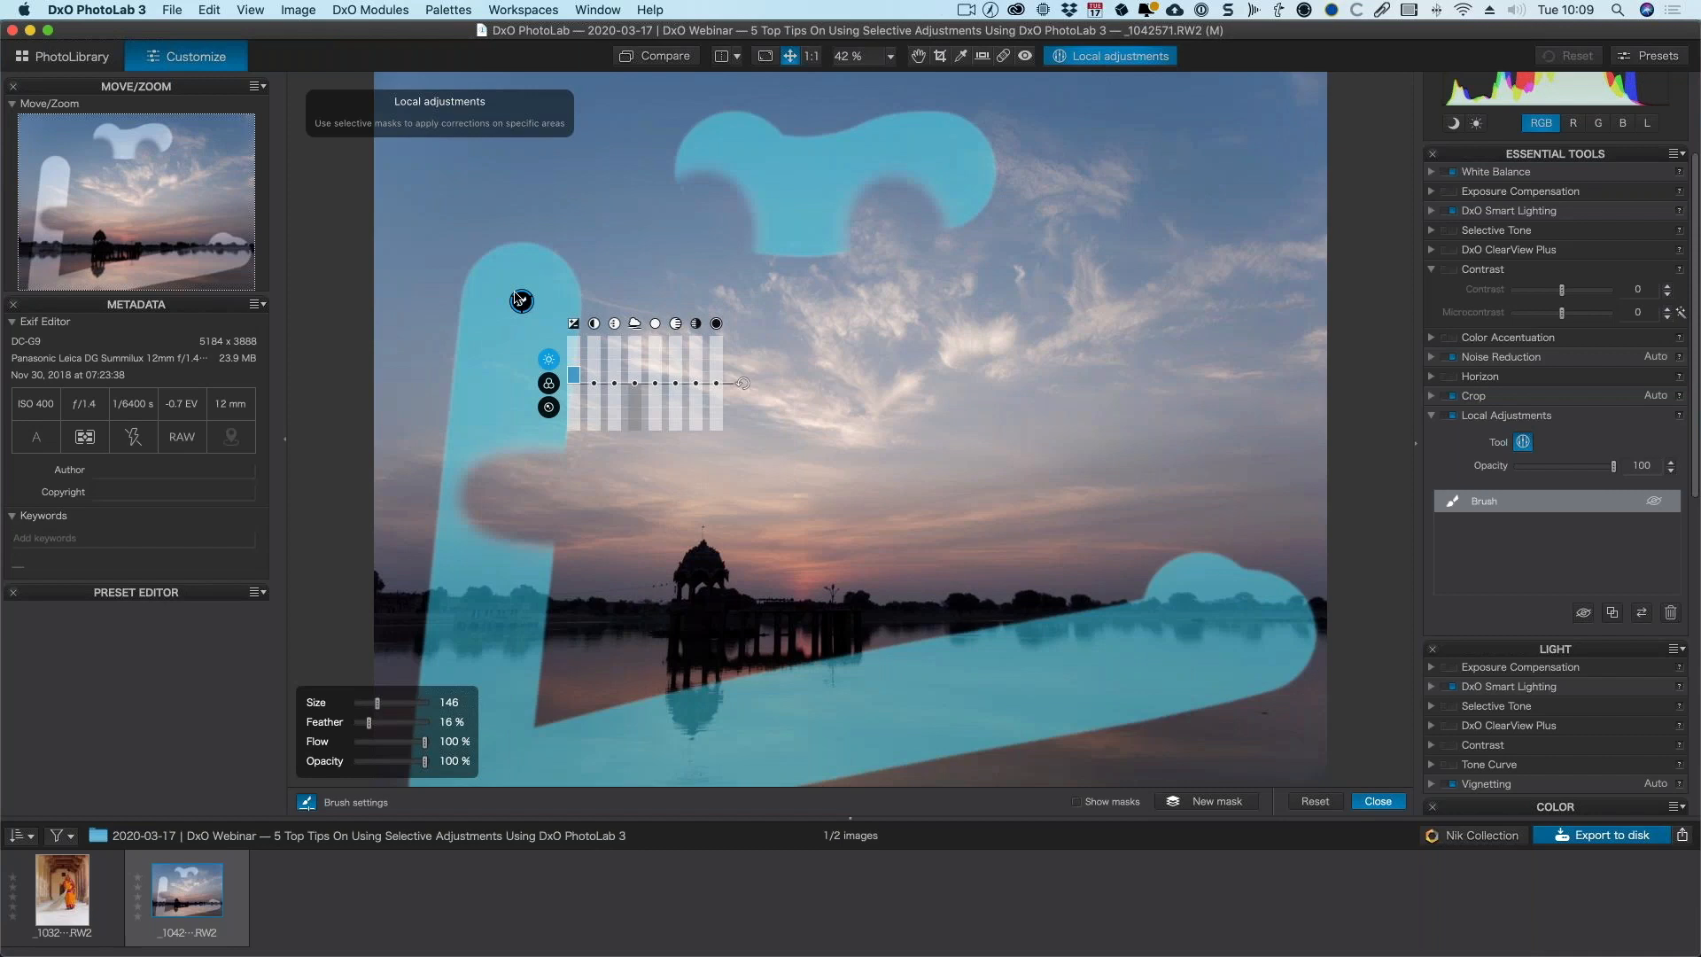
{"action": "left_click_drag", "start_coordinate": [518, 299], "coordinate": [525, 295]}
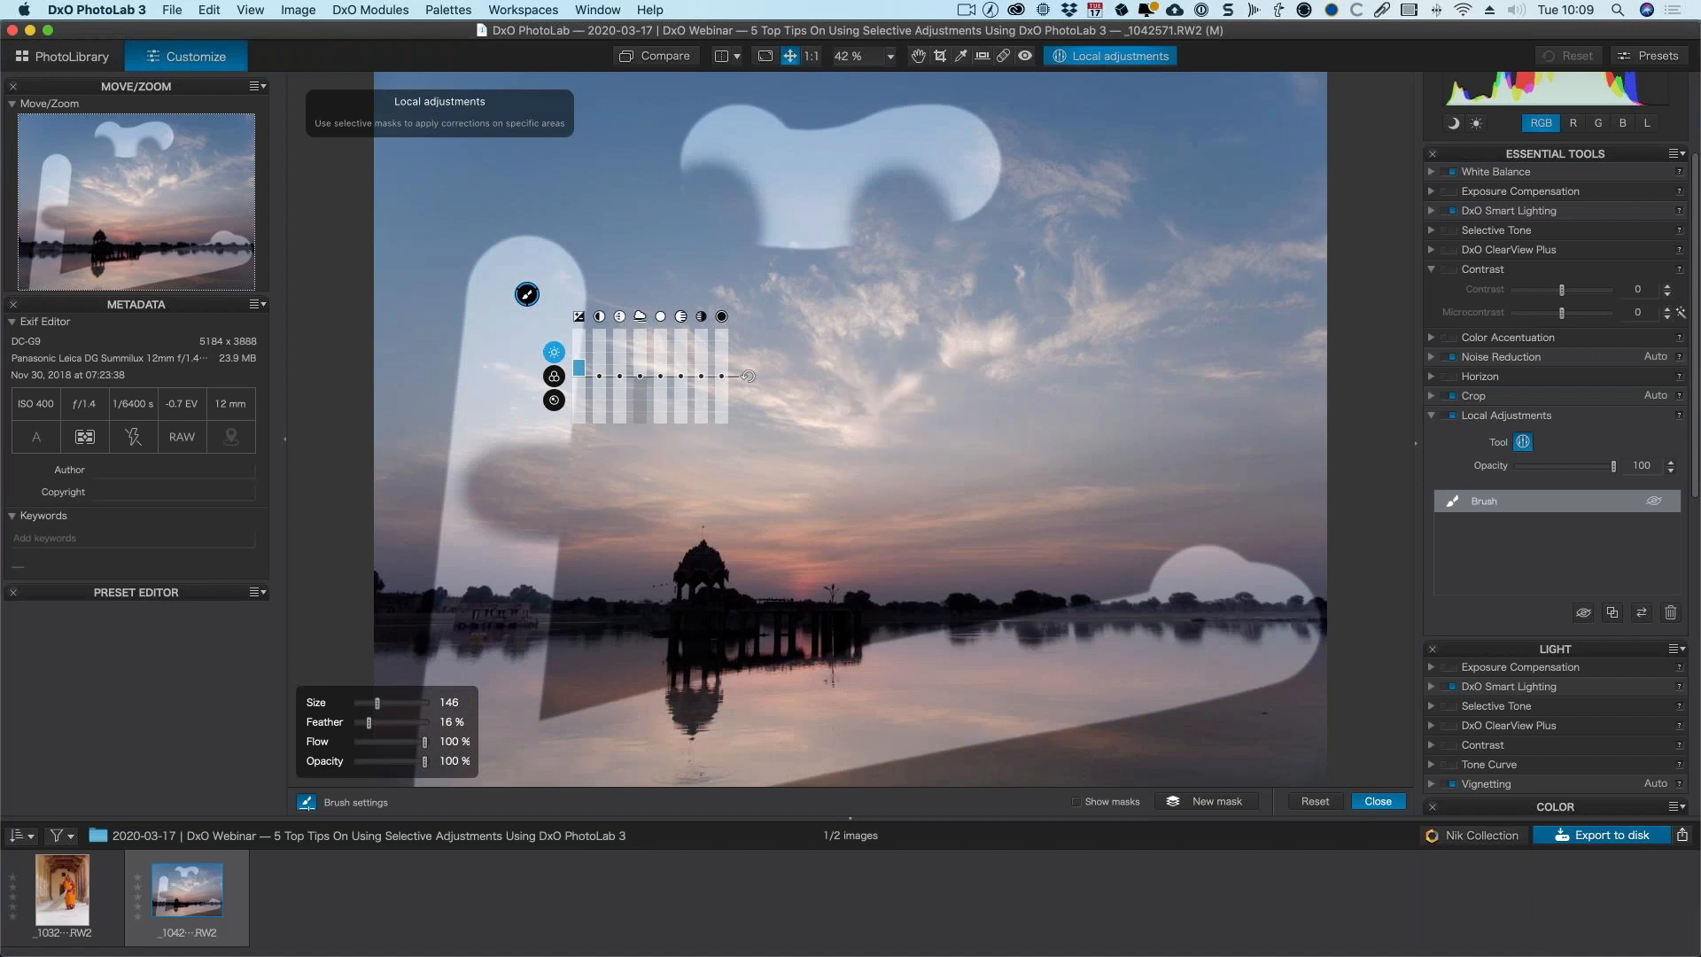
- Reset the local adjustments, paint two vertical strokes in the left half of the sky as one mask, and lower its exposure
{"action": "left_click", "coordinate": [1320, 802]}
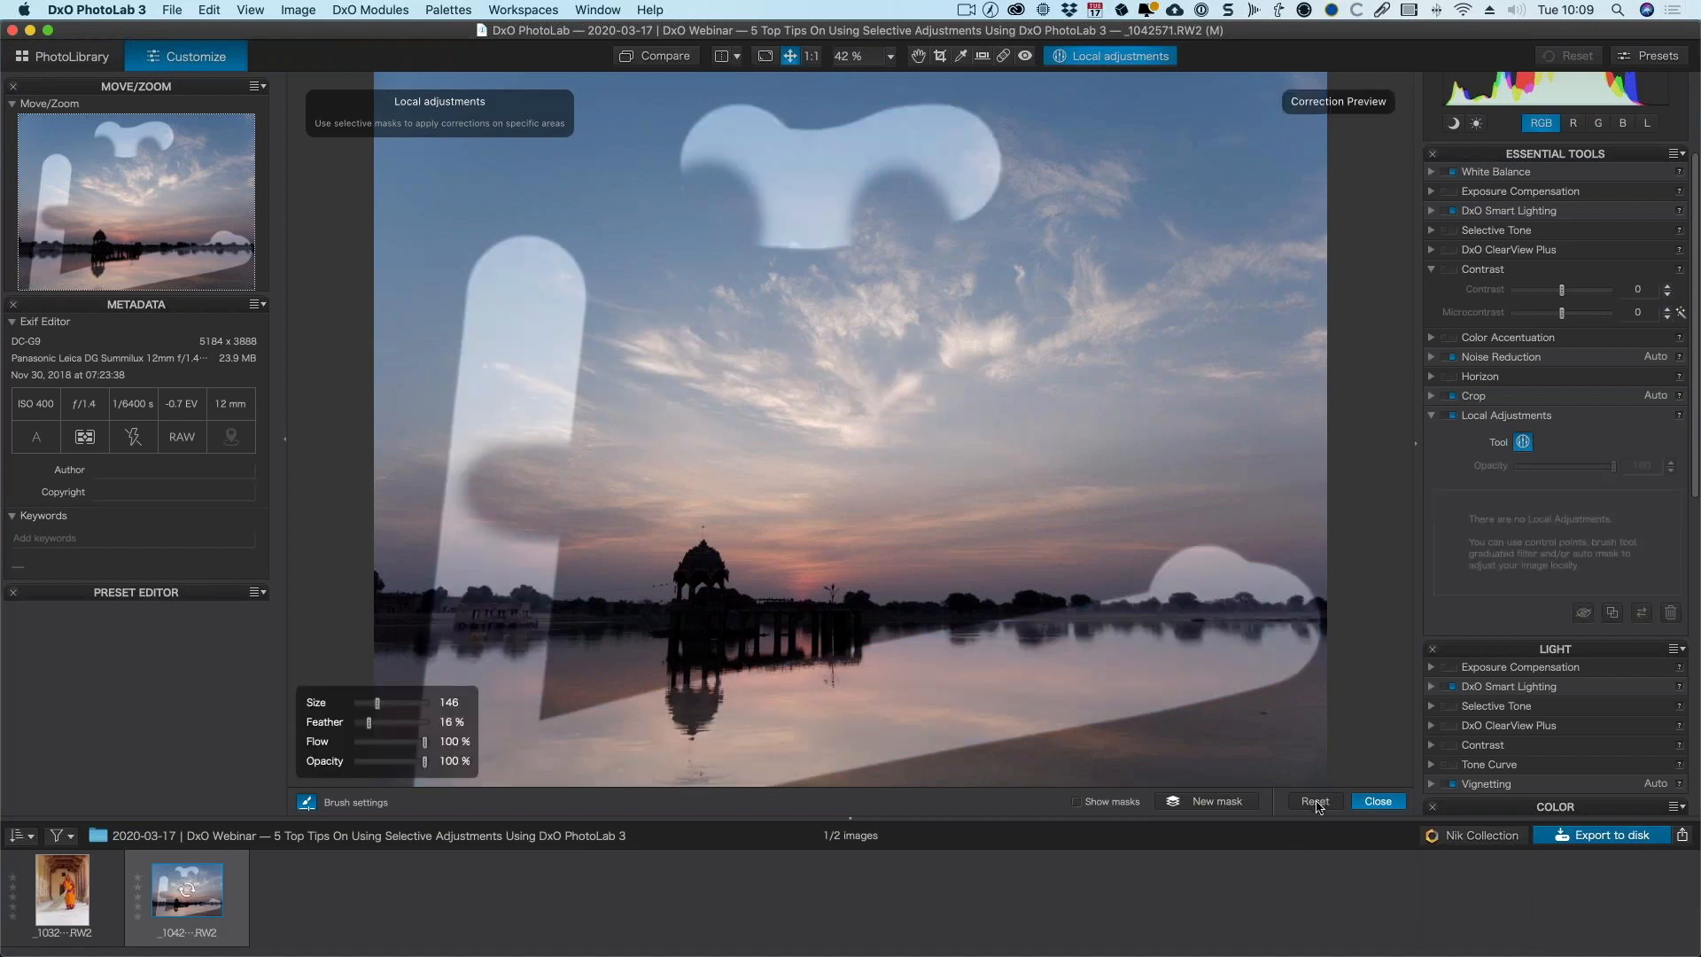
{"action": "mouse_move", "coordinate": [550, 295]}
{"action": "left_mouse_down"}
{"action": "mouse_move", "coordinate": [551, 259]}
{"action": "mouse_move", "coordinate": [550, 455]}
{"action": "left_mouse_up"}
{"action": "left_click_drag", "start_coordinate": [590, 347], "coordinate": [590, 365]}
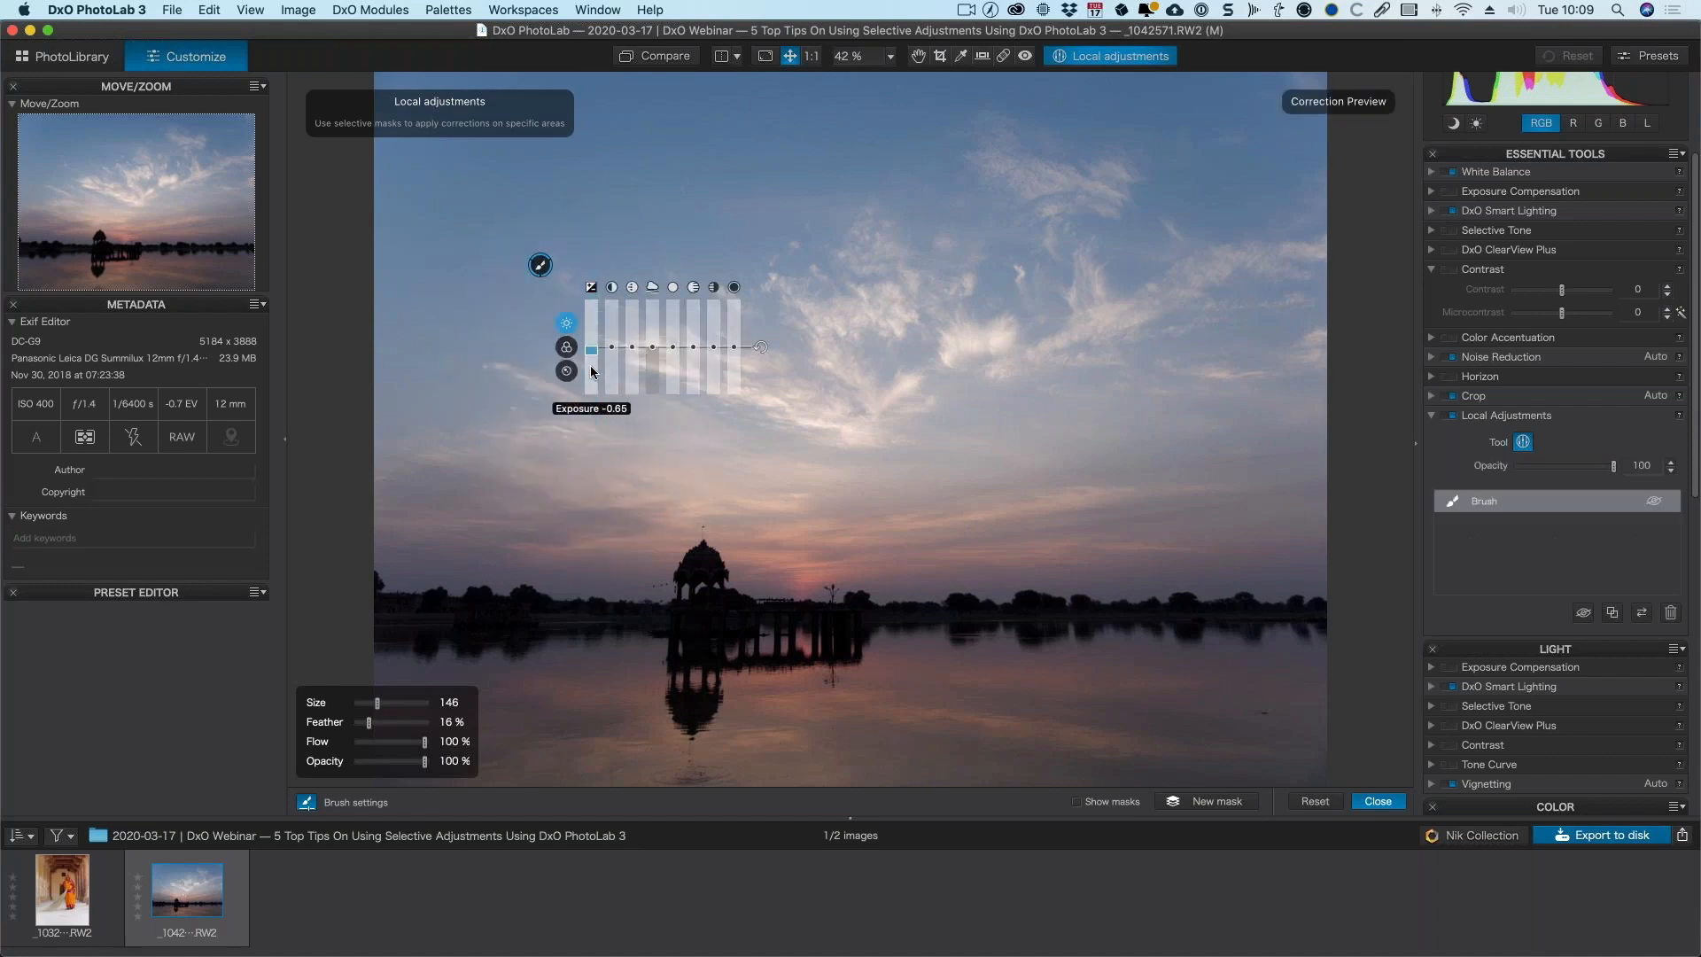
{"action": "left_click_drag", "start_coordinate": [679, 420], "coordinate": [683, 455]}
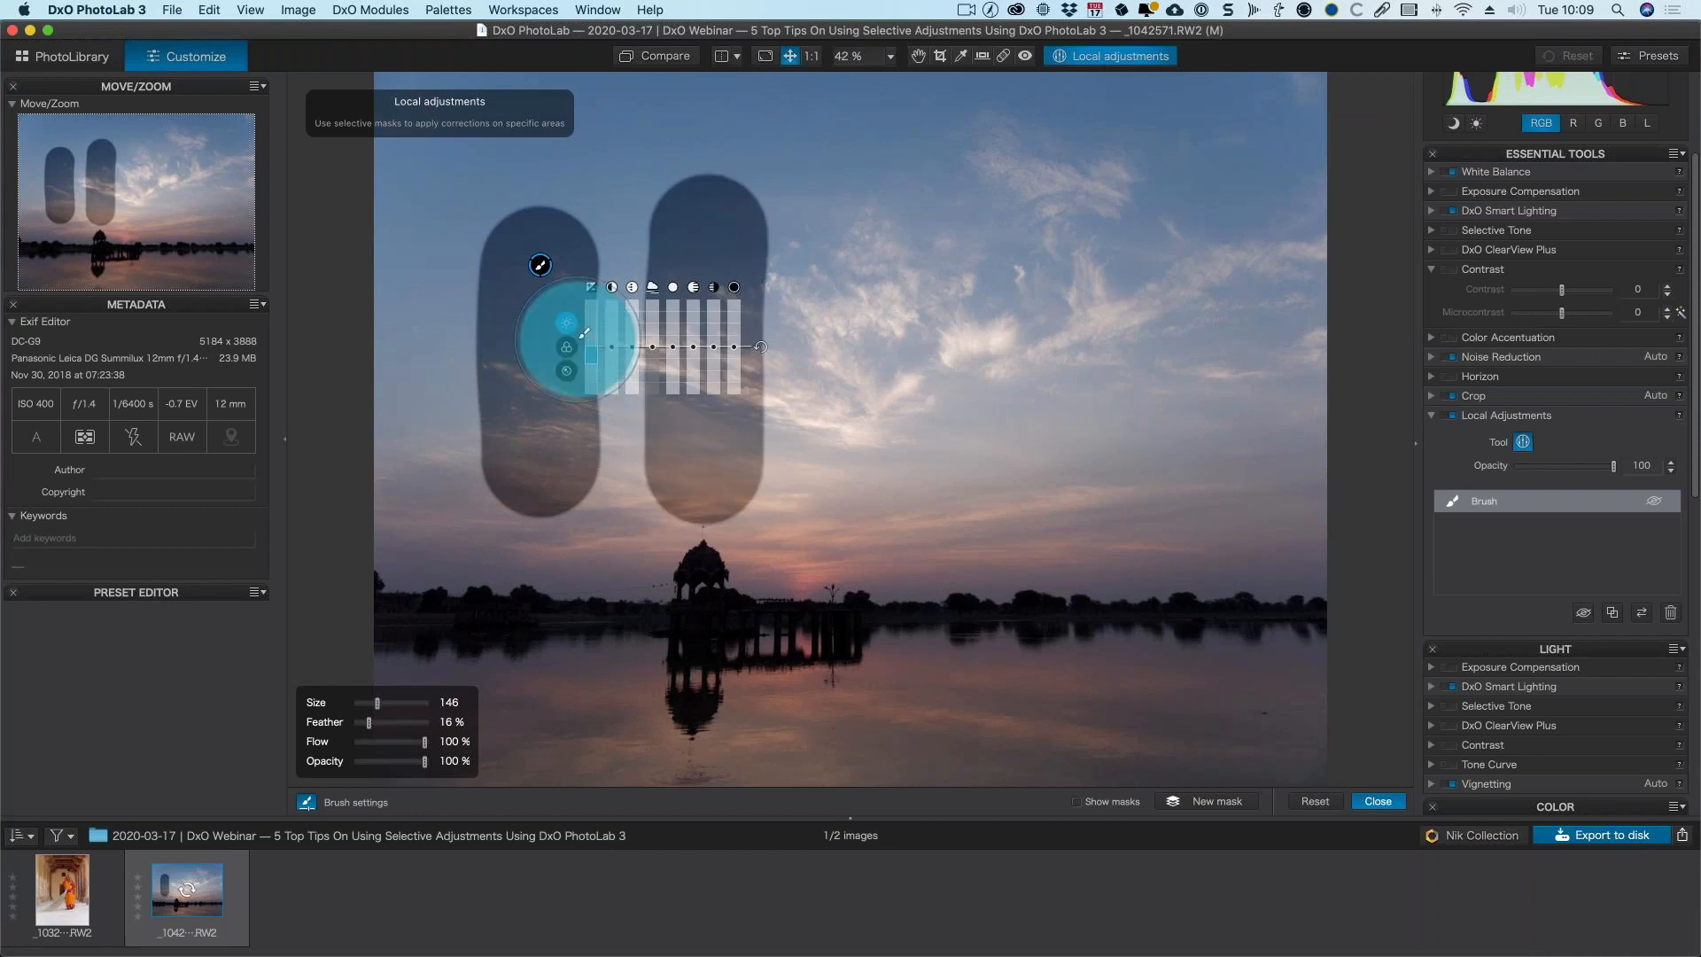
{"action": "left_click_drag", "start_coordinate": [591, 354], "coordinate": [592, 368]}
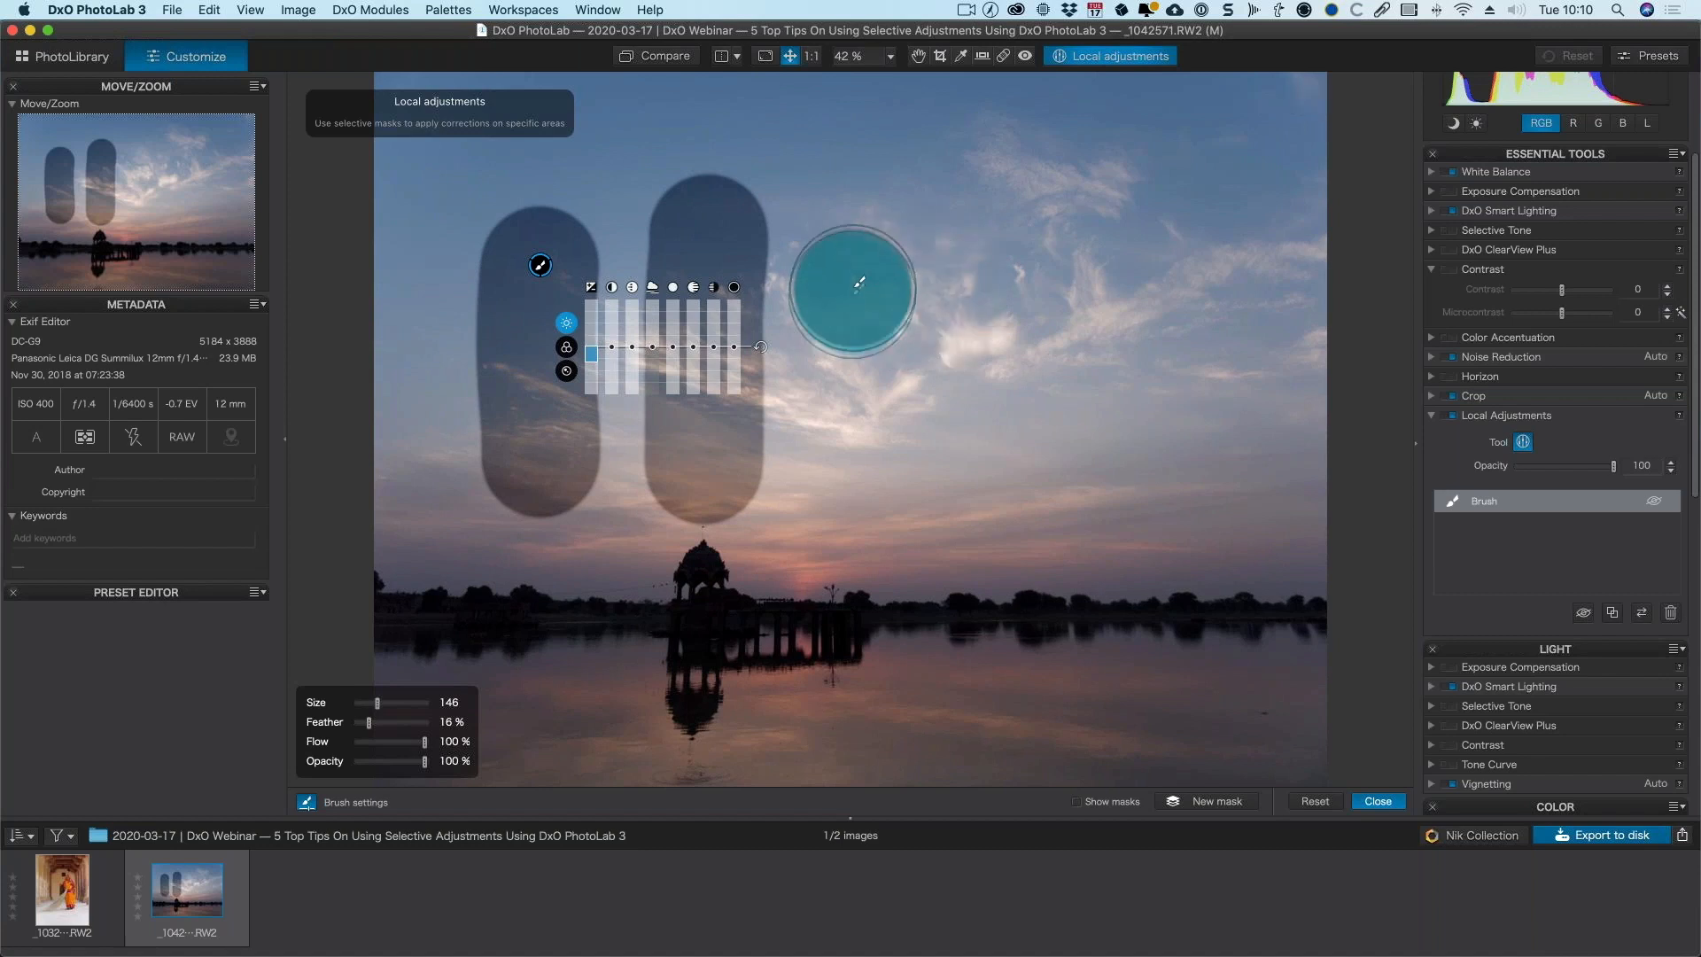
- Start a new mask with the Brush and paint a third vertical stroke beside the two darkened ones
{"action": "right_click", "coordinate": [874, 249]}
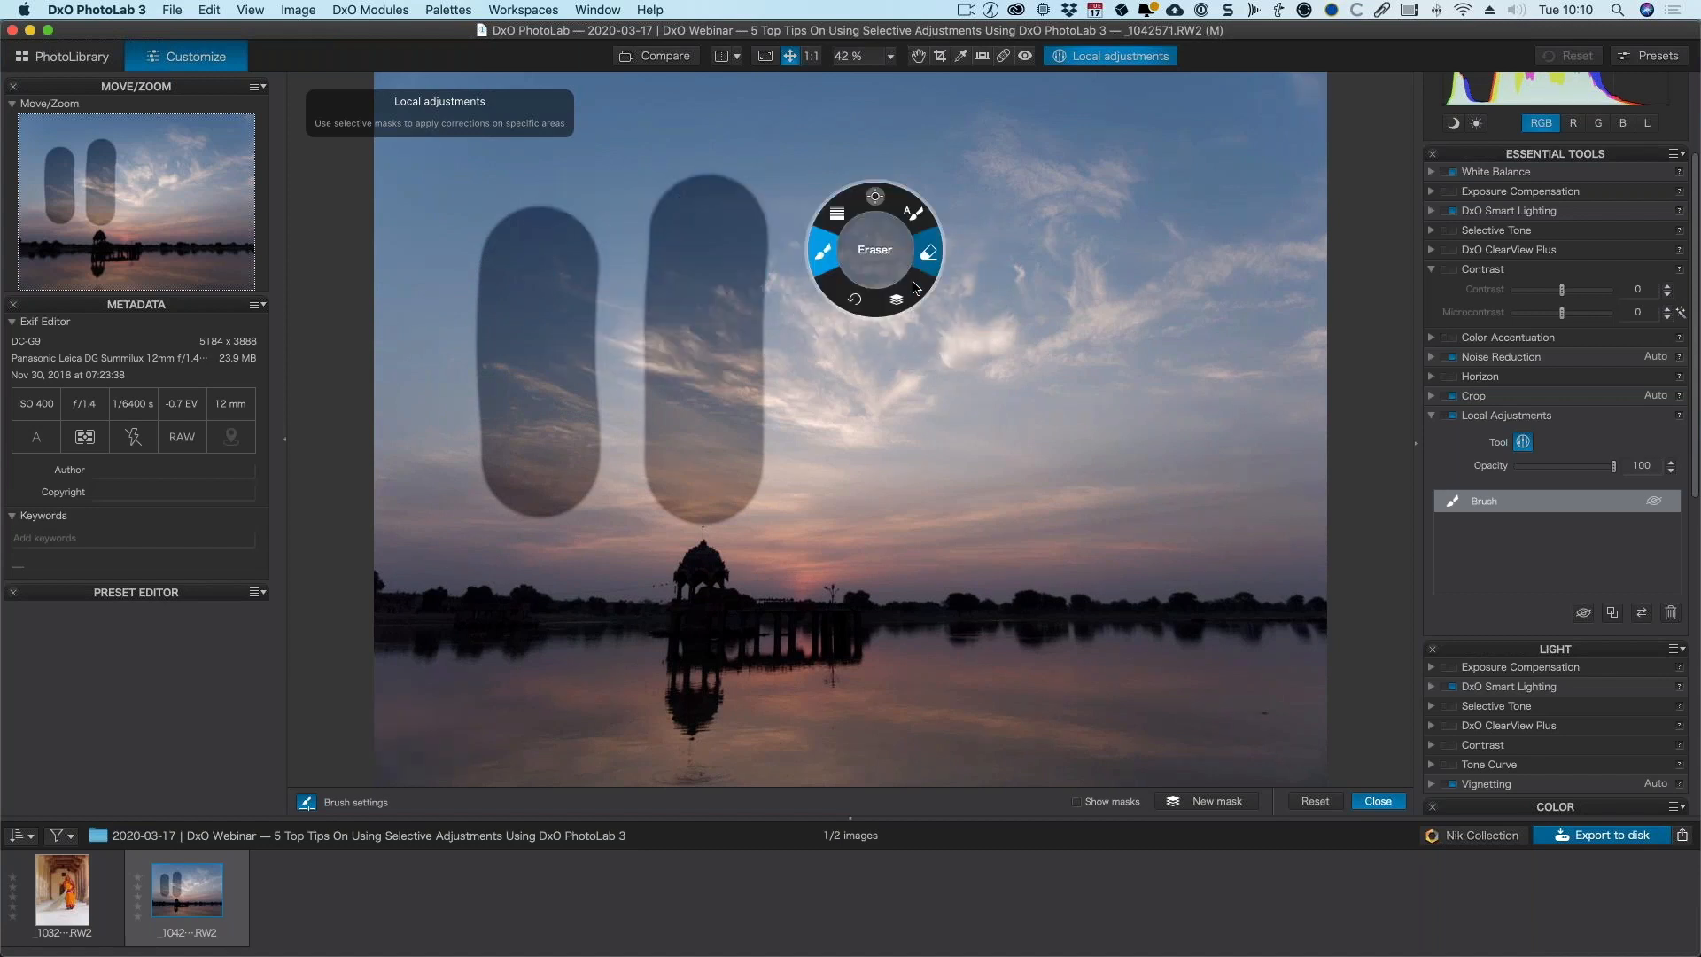
{"action": "left_click", "coordinate": [898, 301]}
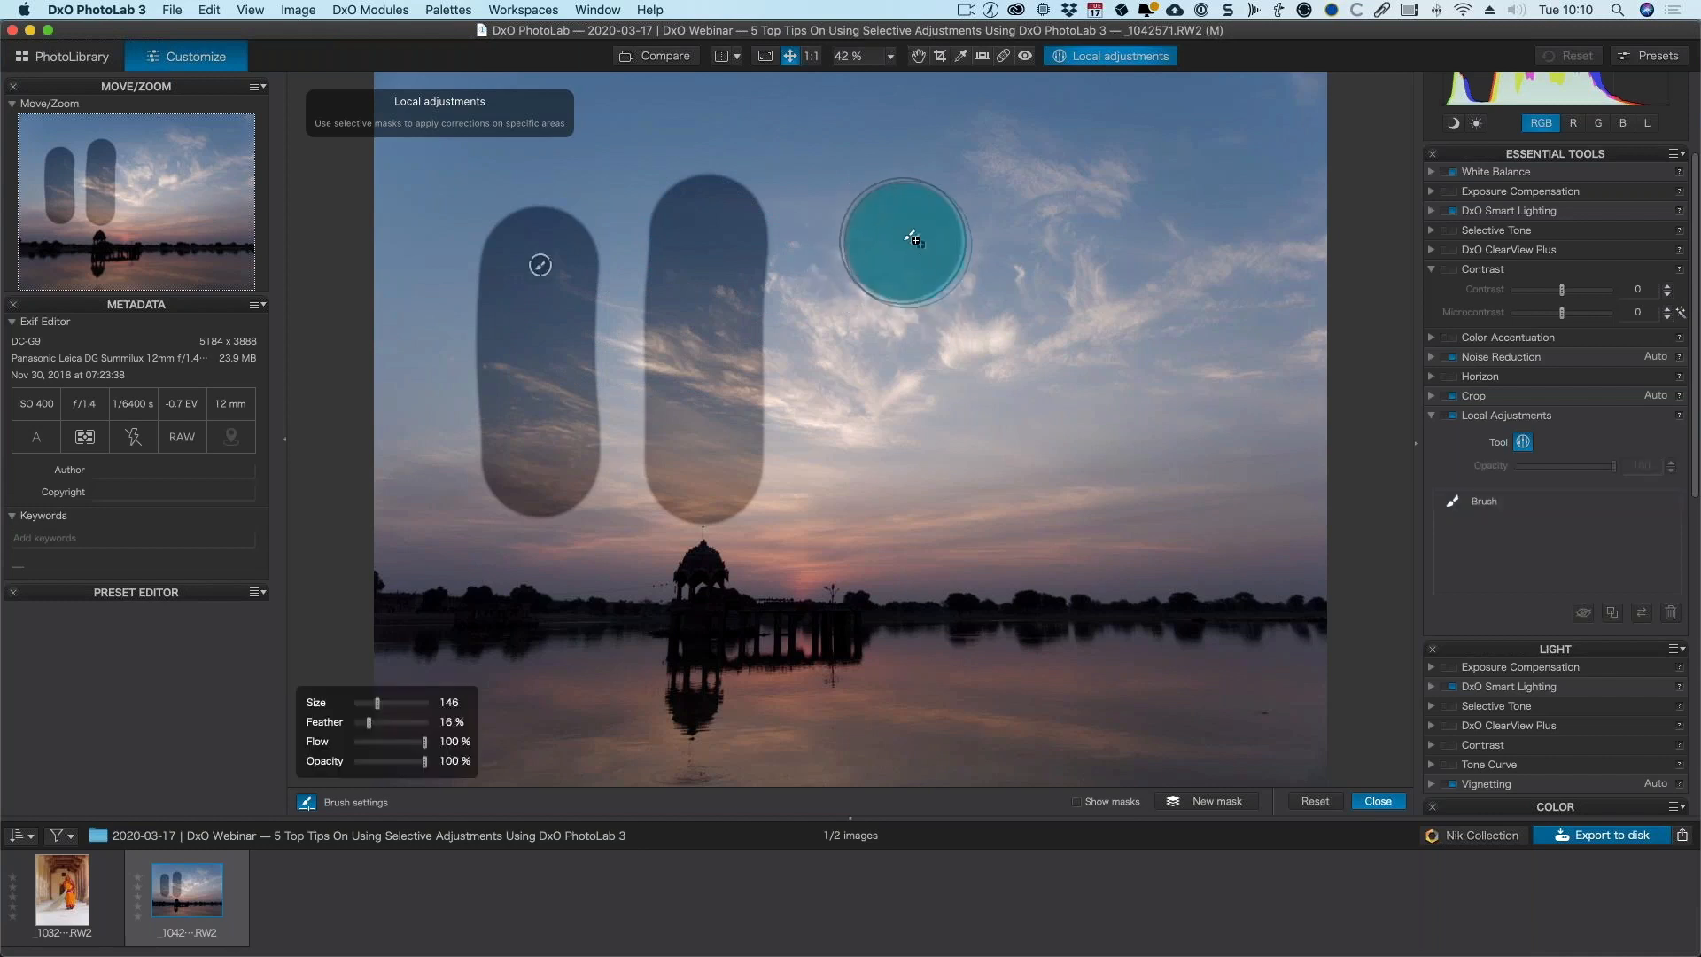
{"action": "right_click", "coordinate": [898, 247]}
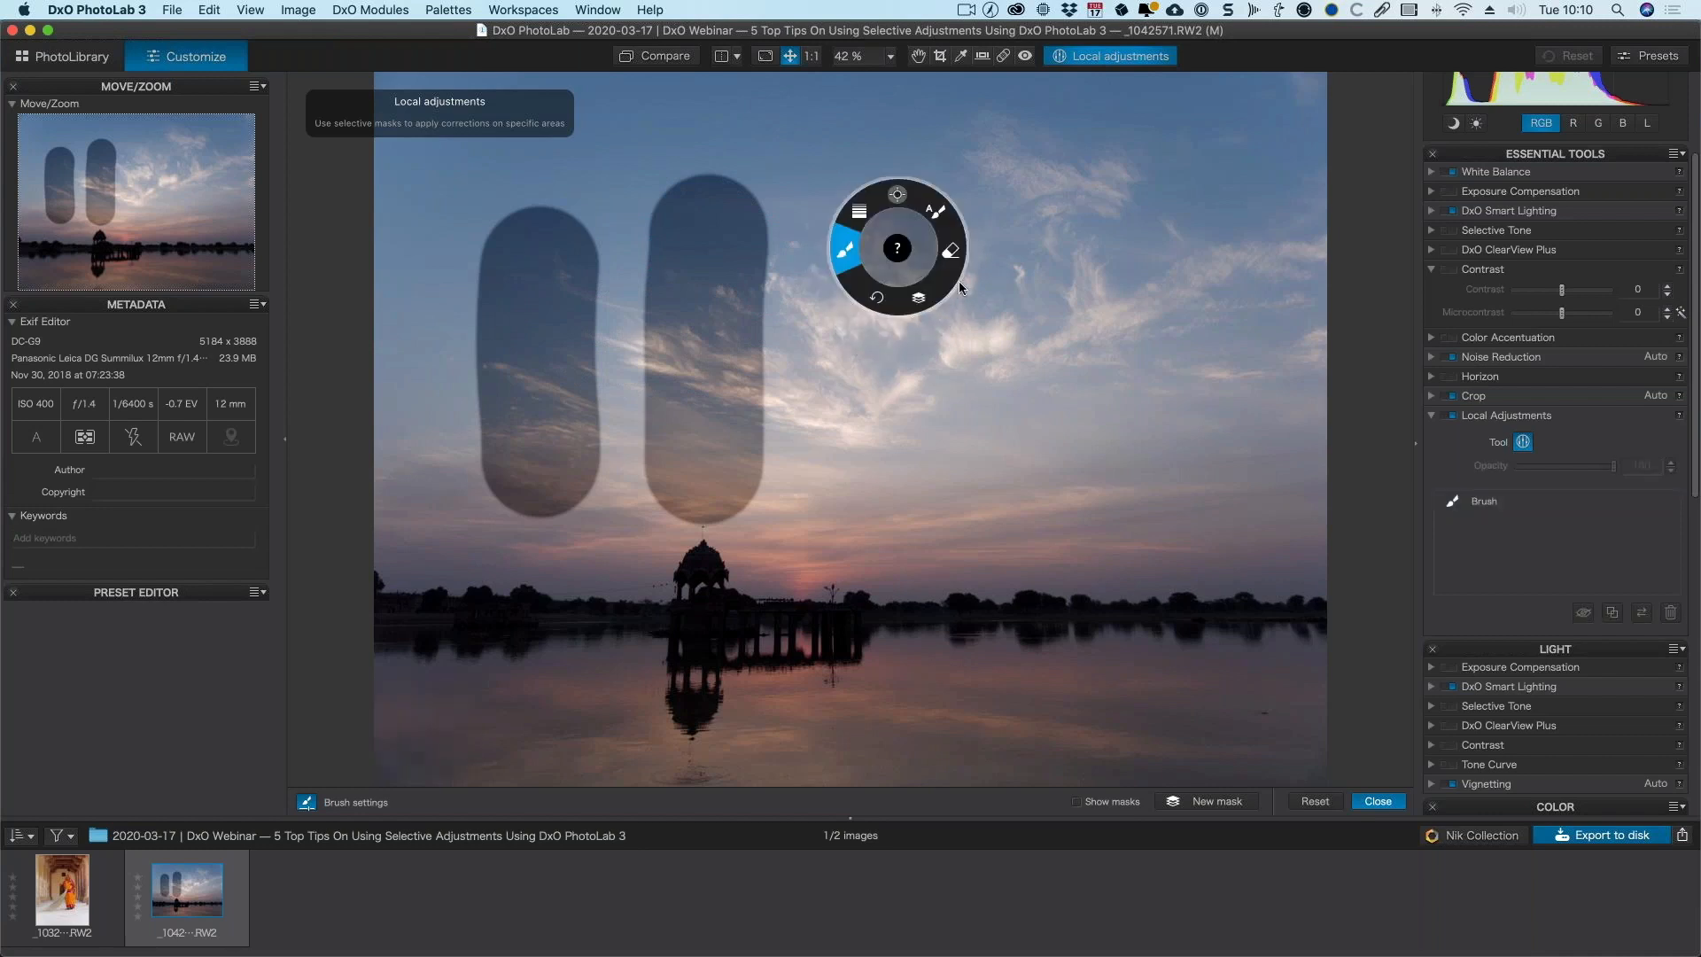
{"action": "left_click", "coordinate": [848, 252]}
{"action": "left_click_drag", "start_coordinate": [900, 254], "coordinate": [900, 480]}
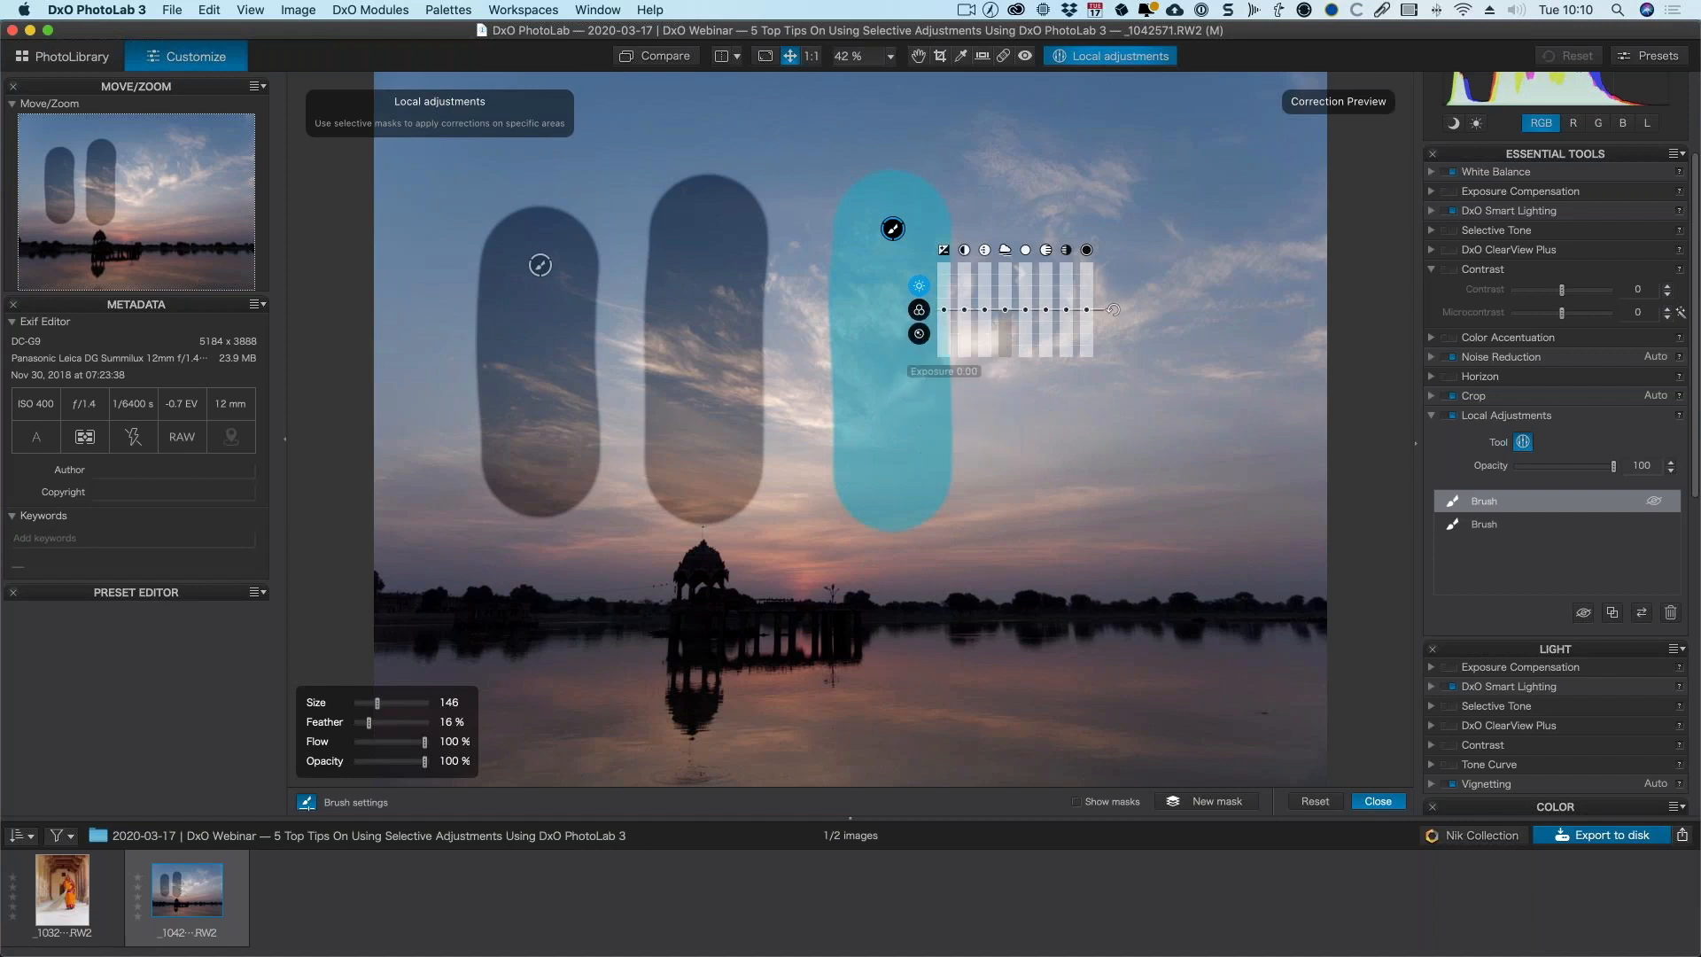
- Select the first mask and then the third stroke's mask, raise the latter's exposure, and shift it slightly down and right
{"action": "left_click", "coordinate": [541, 265]}
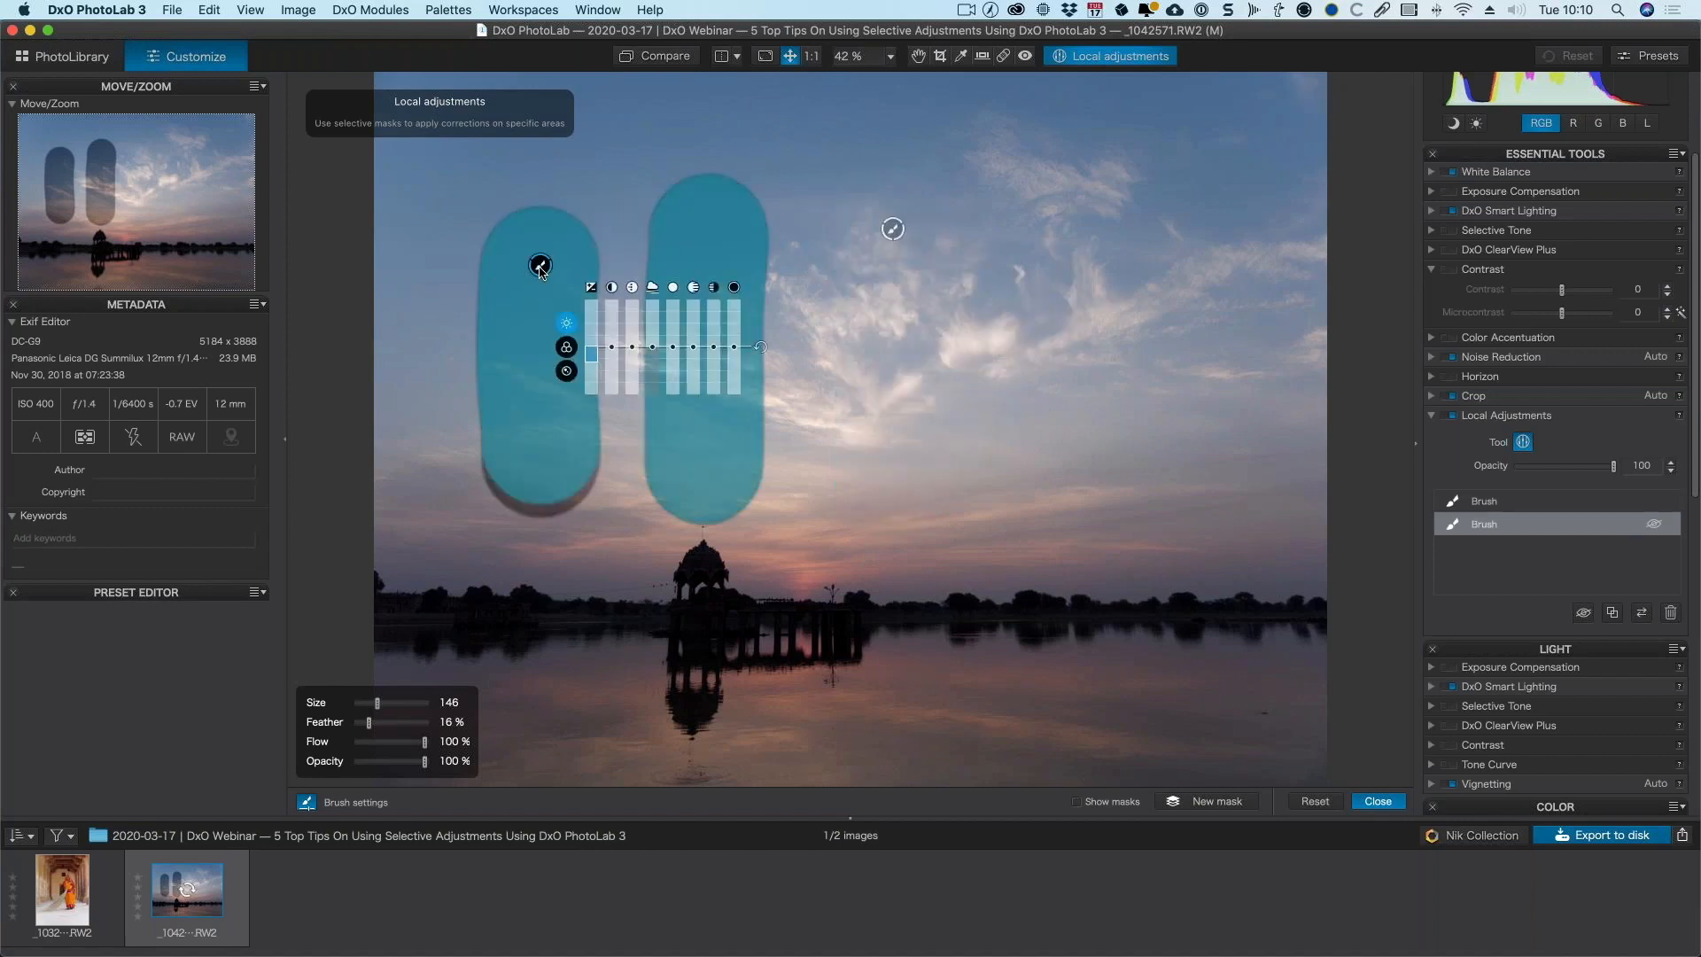
{"action": "left_click", "coordinate": [892, 229]}
{"action": "left_click_drag", "start_coordinate": [943, 302], "coordinate": [948, 280]}
{"action": "left_click_drag", "start_coordinate": [624, 249], "coordinate": [625, 250]}
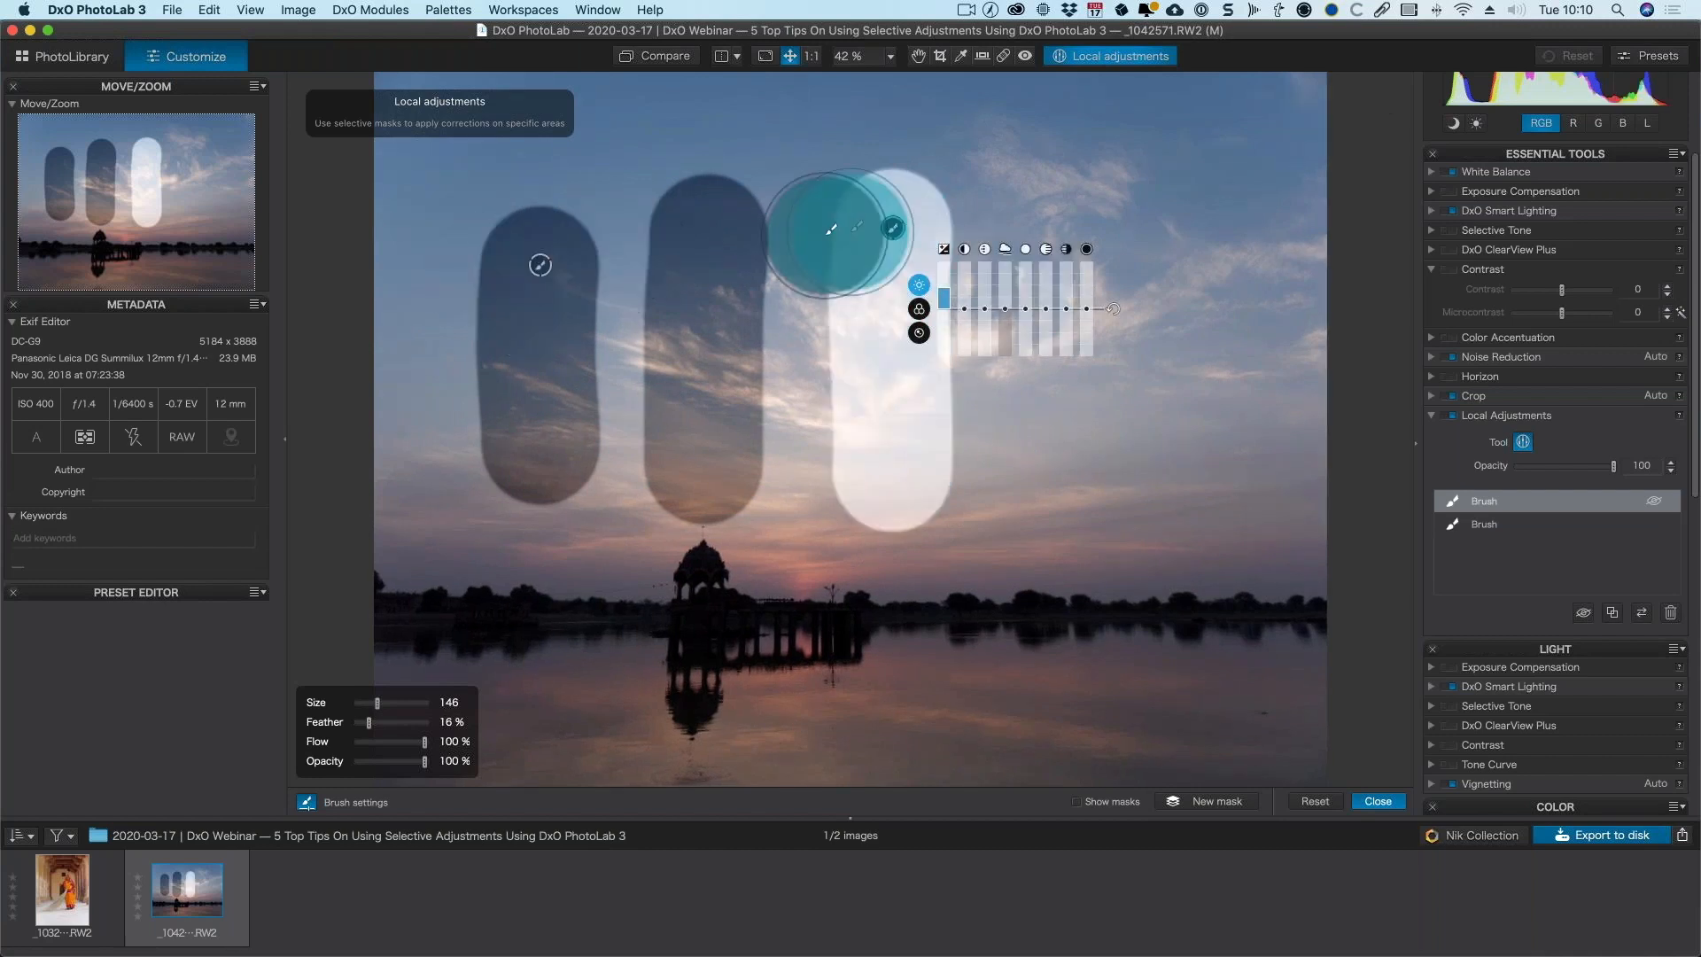
{"action": "left_click_drag", "start_coordinate": [945, 298], "coordinate": [948, 306]}
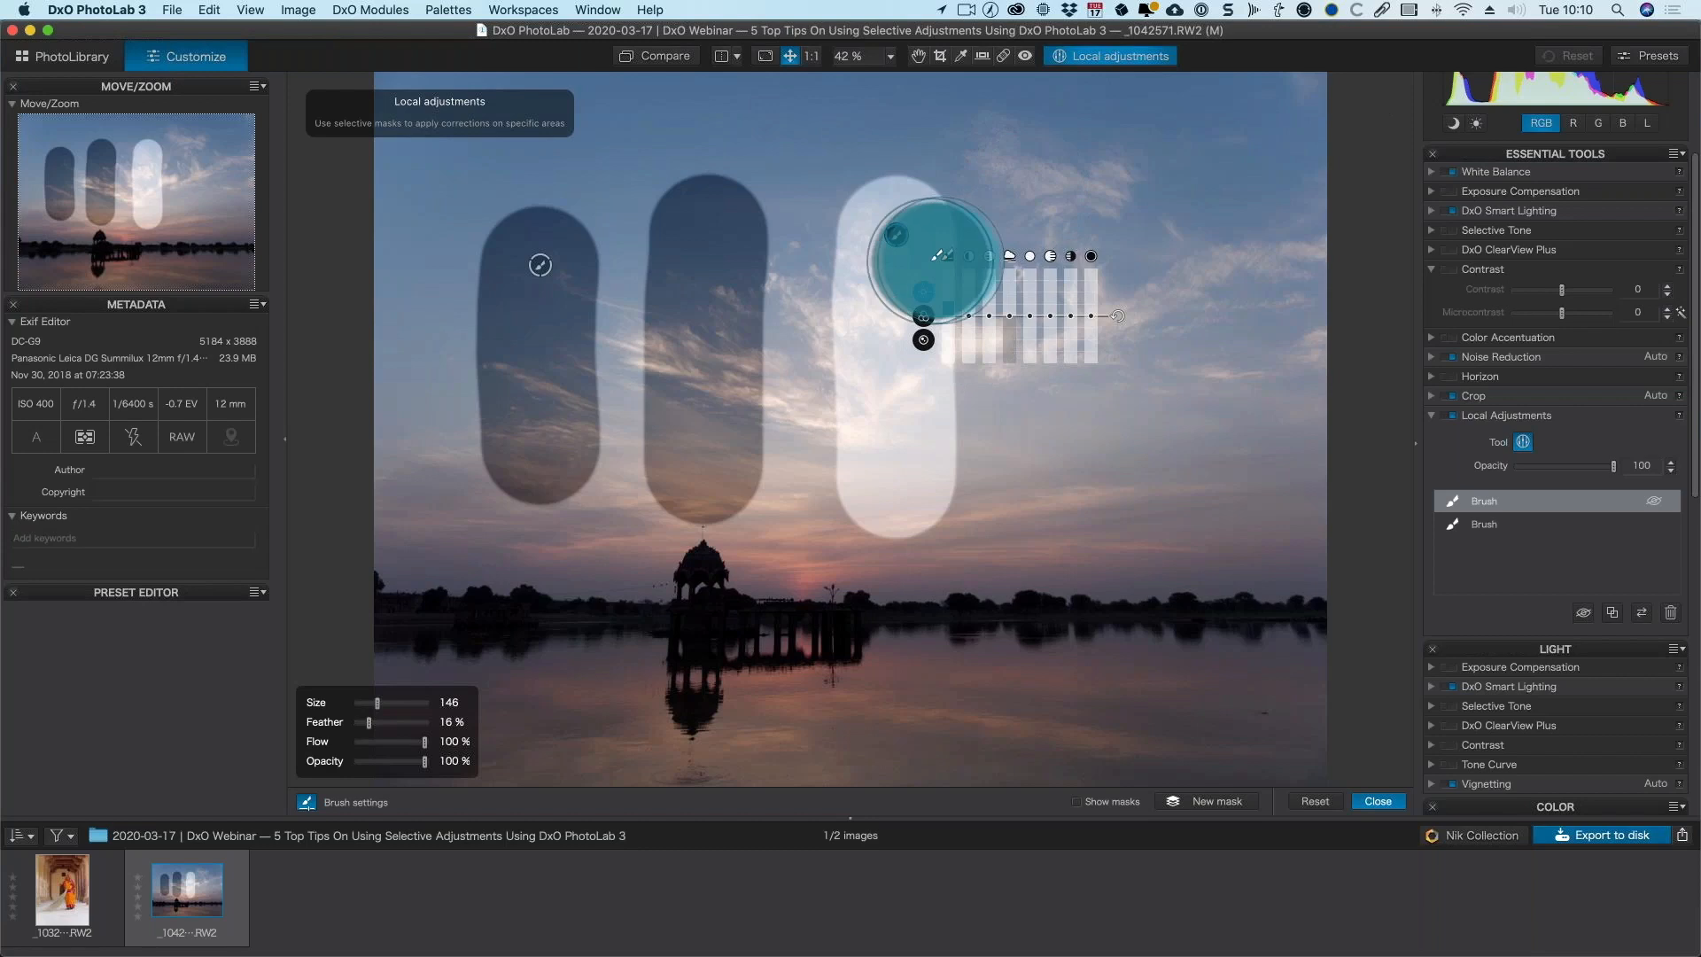
- Paint an Auto mask down the silhouetted pavilion and along its jetty, and raise the mask's exposure
{"action": "right_click", "coordinate": [1063, 410]}
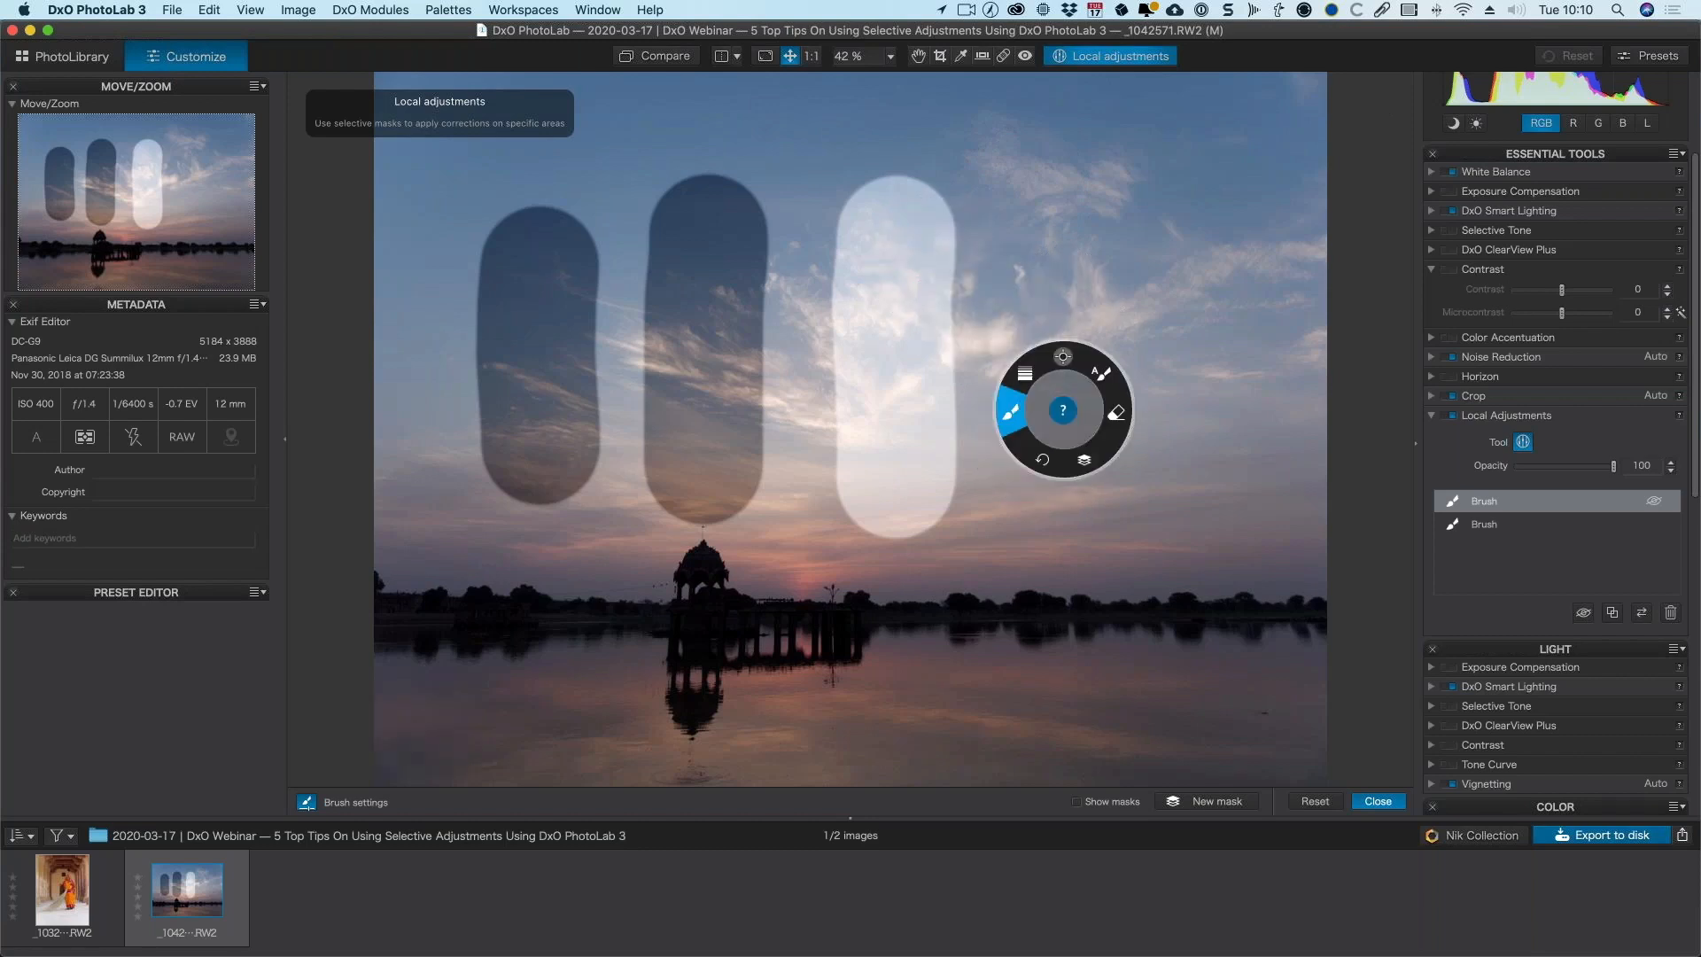
{"action": "left_click", "coordinate": [1099, 373]}
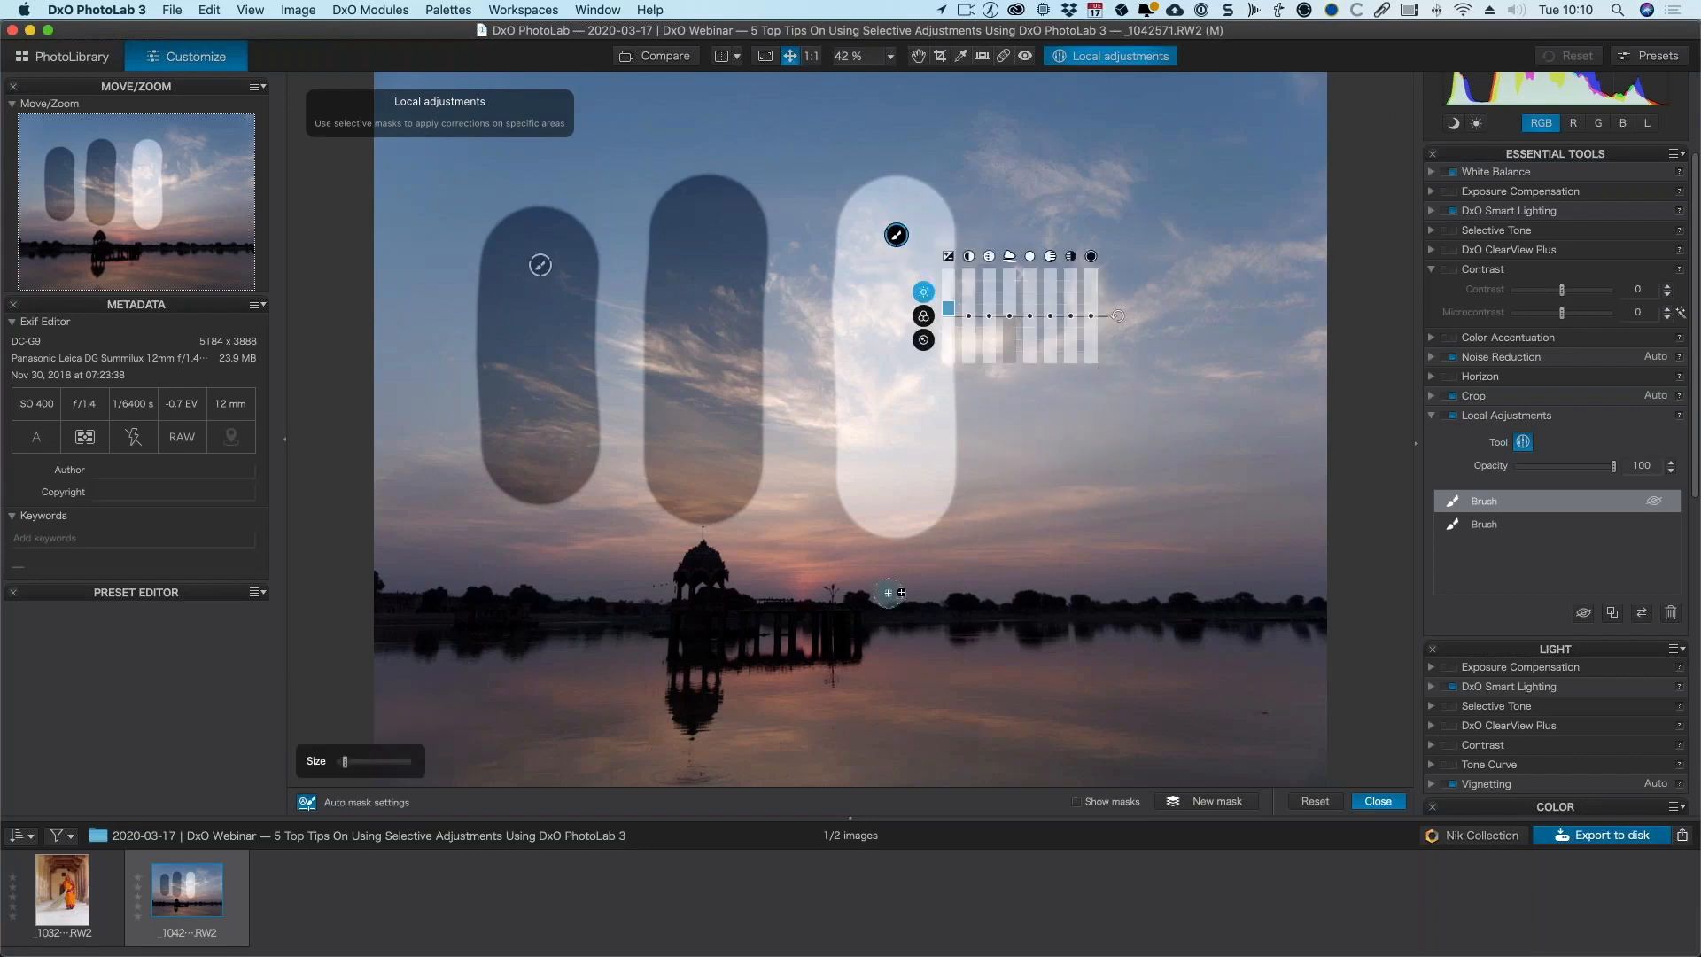
{"action": "mouse_move", "coordinate": [699, 565]}
{"action": "left_mouse_down"}
{"action": "mouse_move", "coordinate": [815, 629]}
{"action": "mouse_move", "coordinate": [859, 629]}
{"action": "left_mouse_up"}
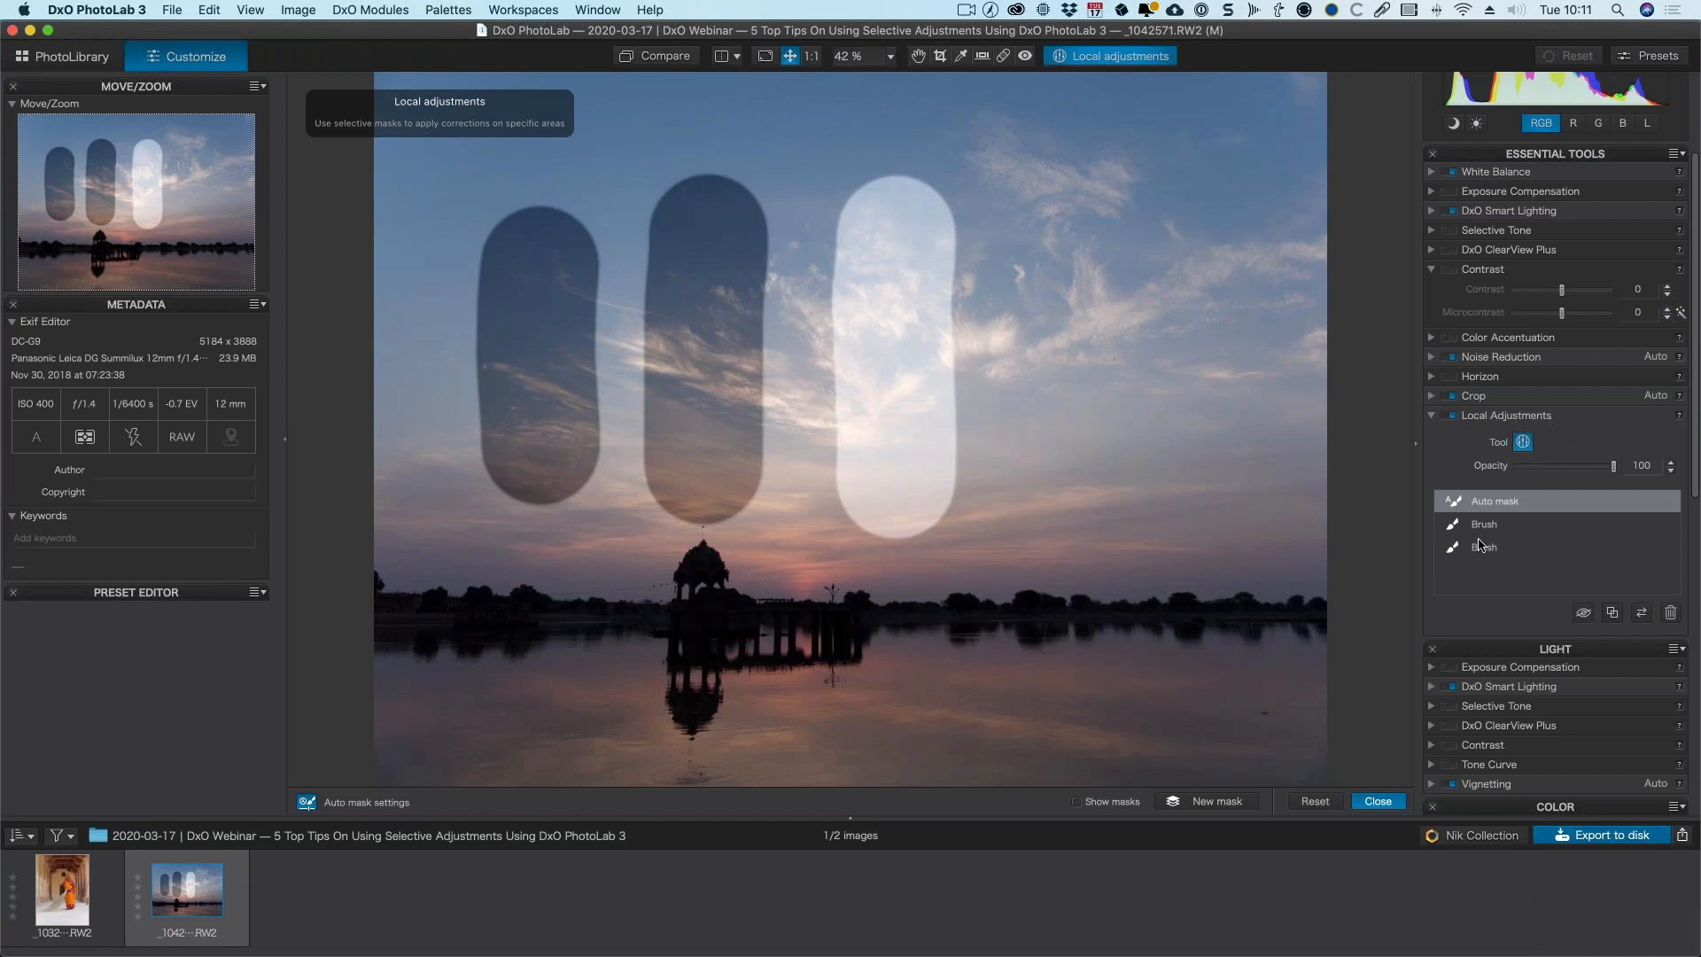
{"action": "mouse_move", "coordinate": [1495, 527]}
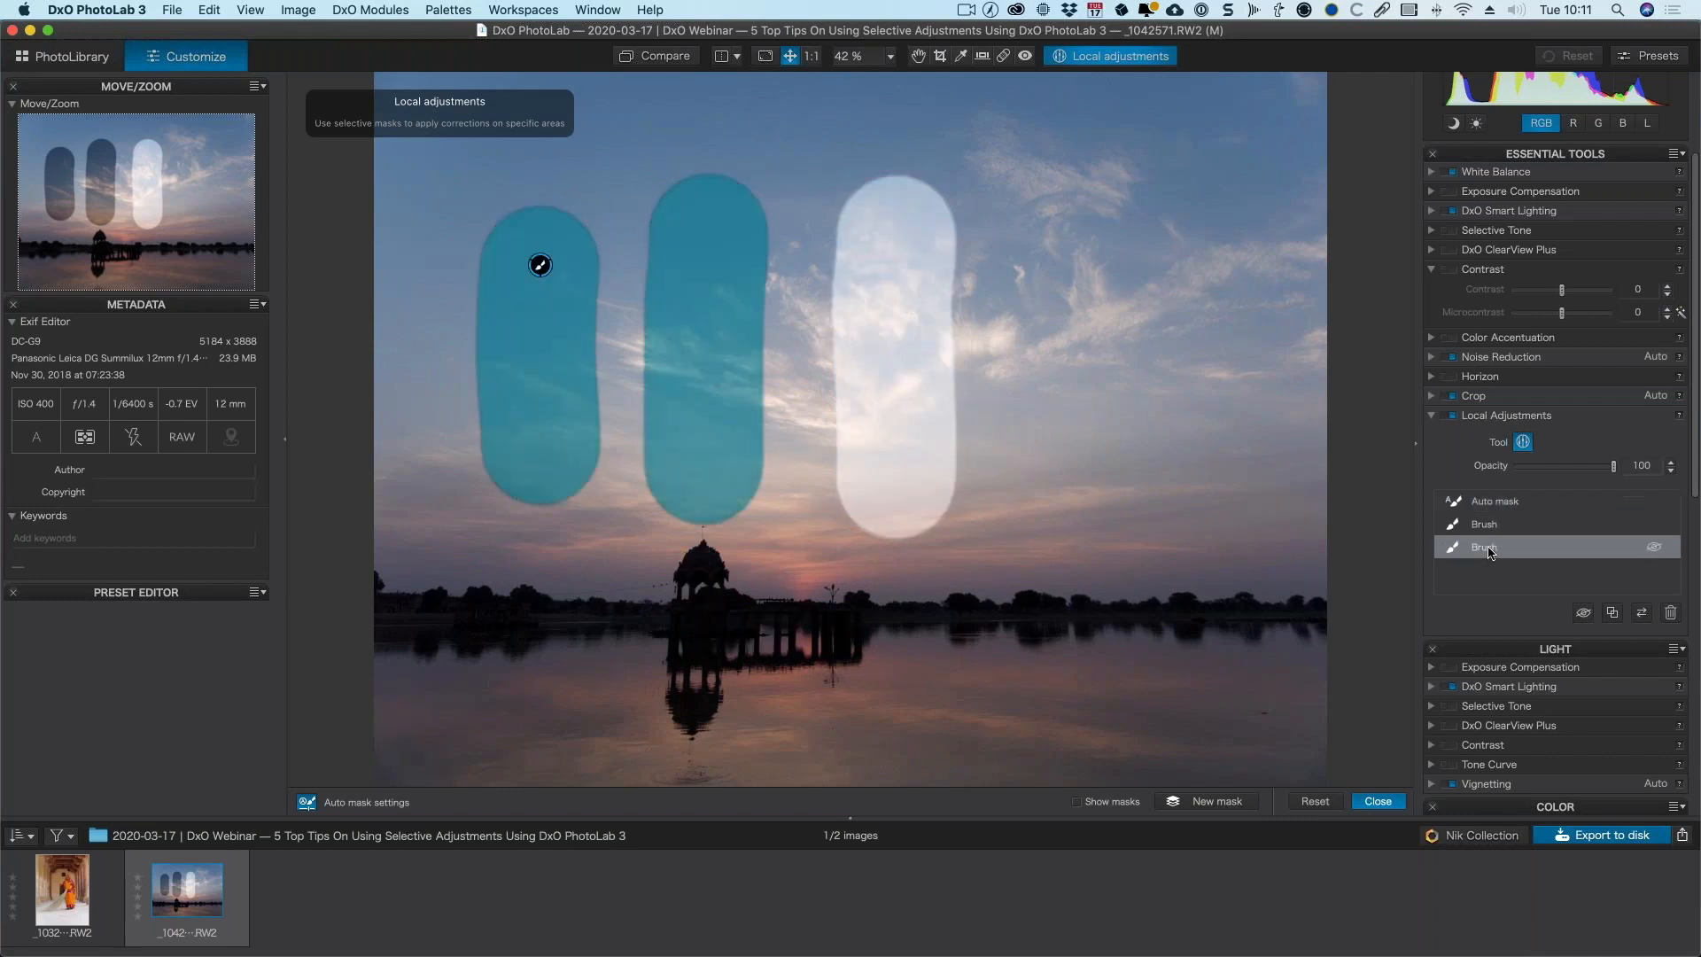
{"action": "left_click", "coordinate": [1496, 501]}
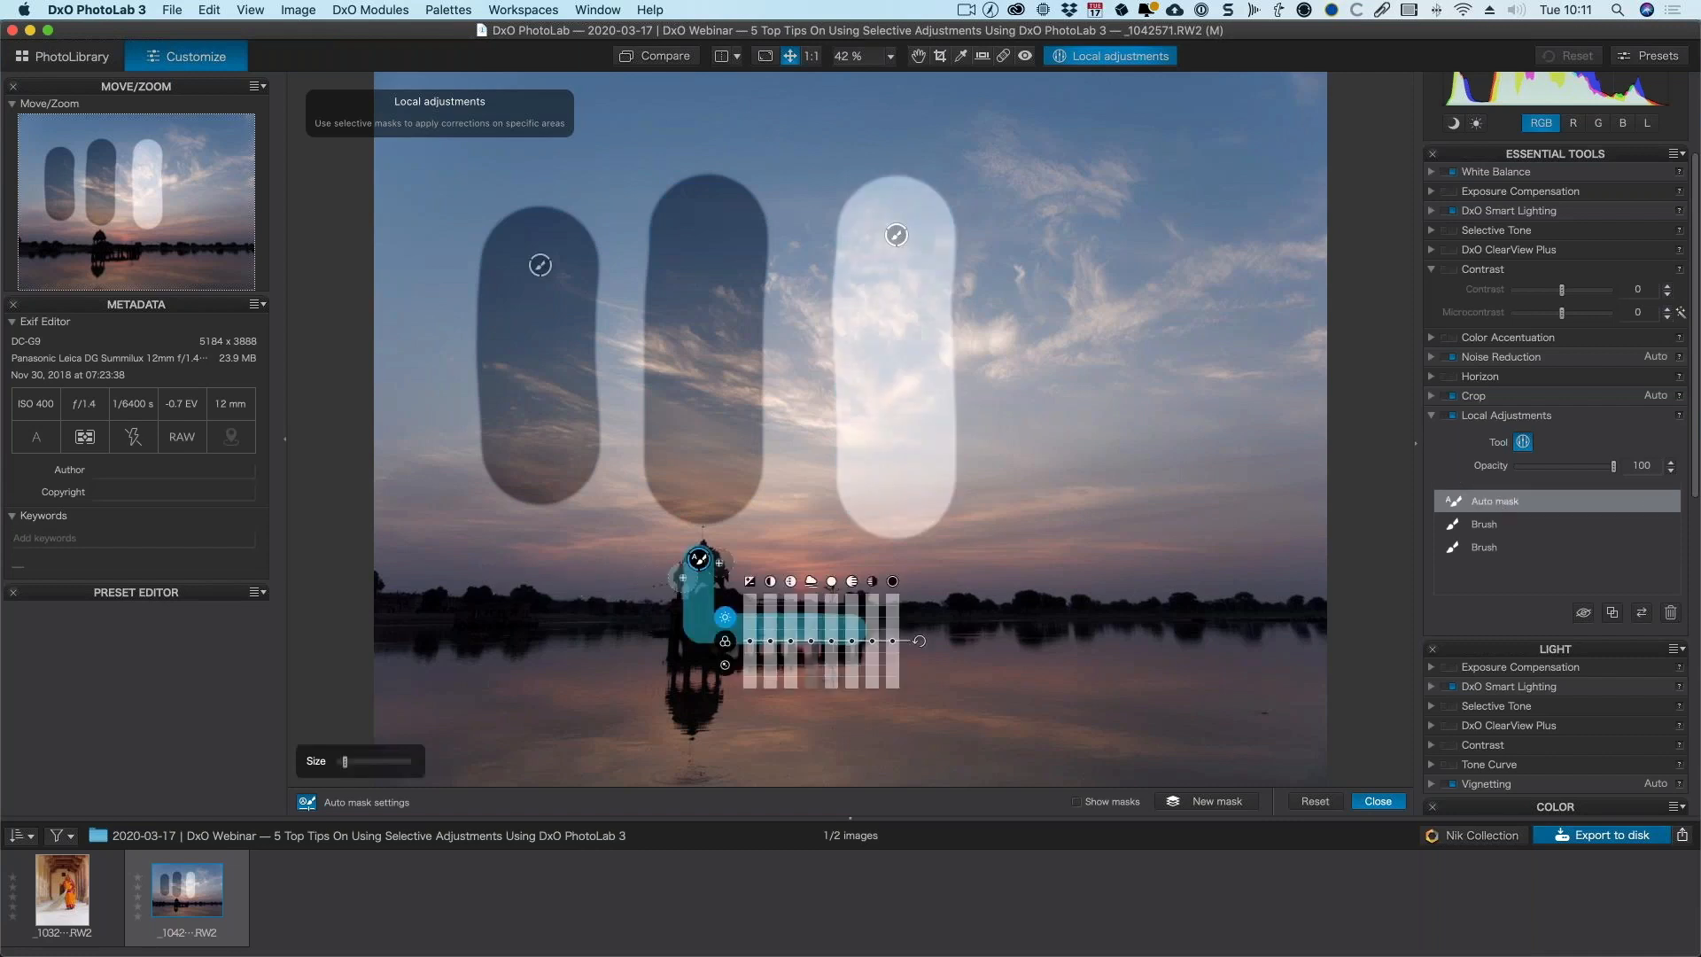
{"action": "left_click_drag", "start_coordinate": [750, 639], "coordinate": [750, 599]}
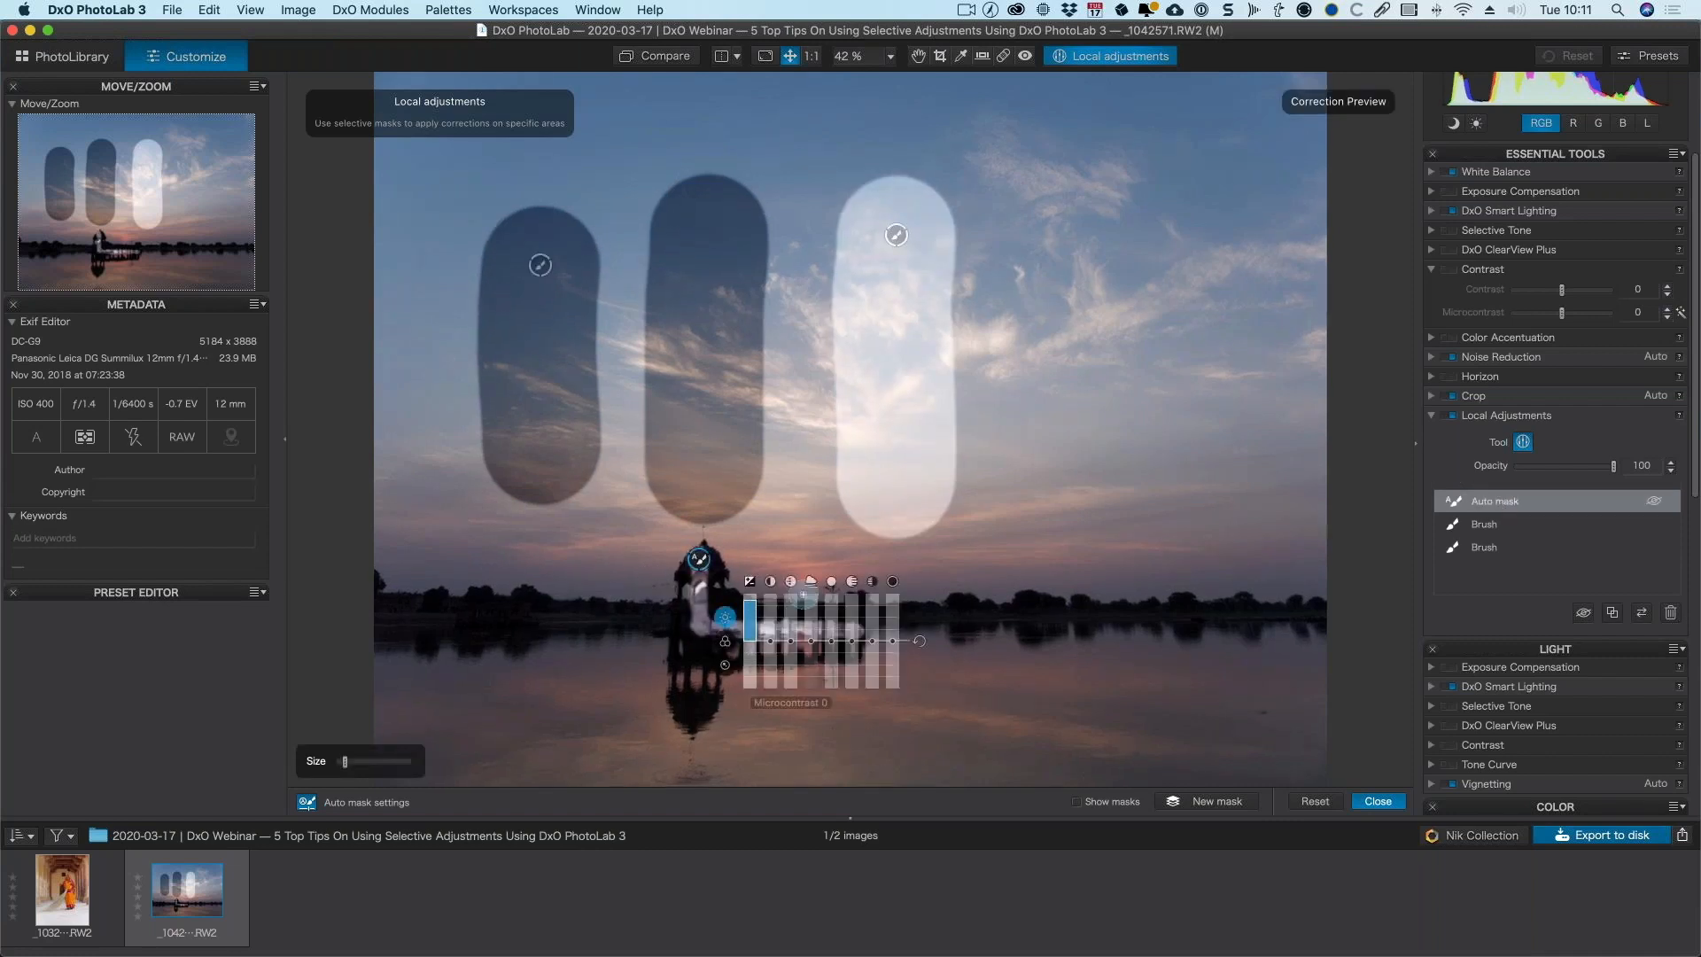
- Hide the mask of the two darkened strokes from the mask list, and show it again
{"action": "left_click", "coordinate": [1531, 525]}
{"action": "left_click", "coordinate": [1490, 547]}
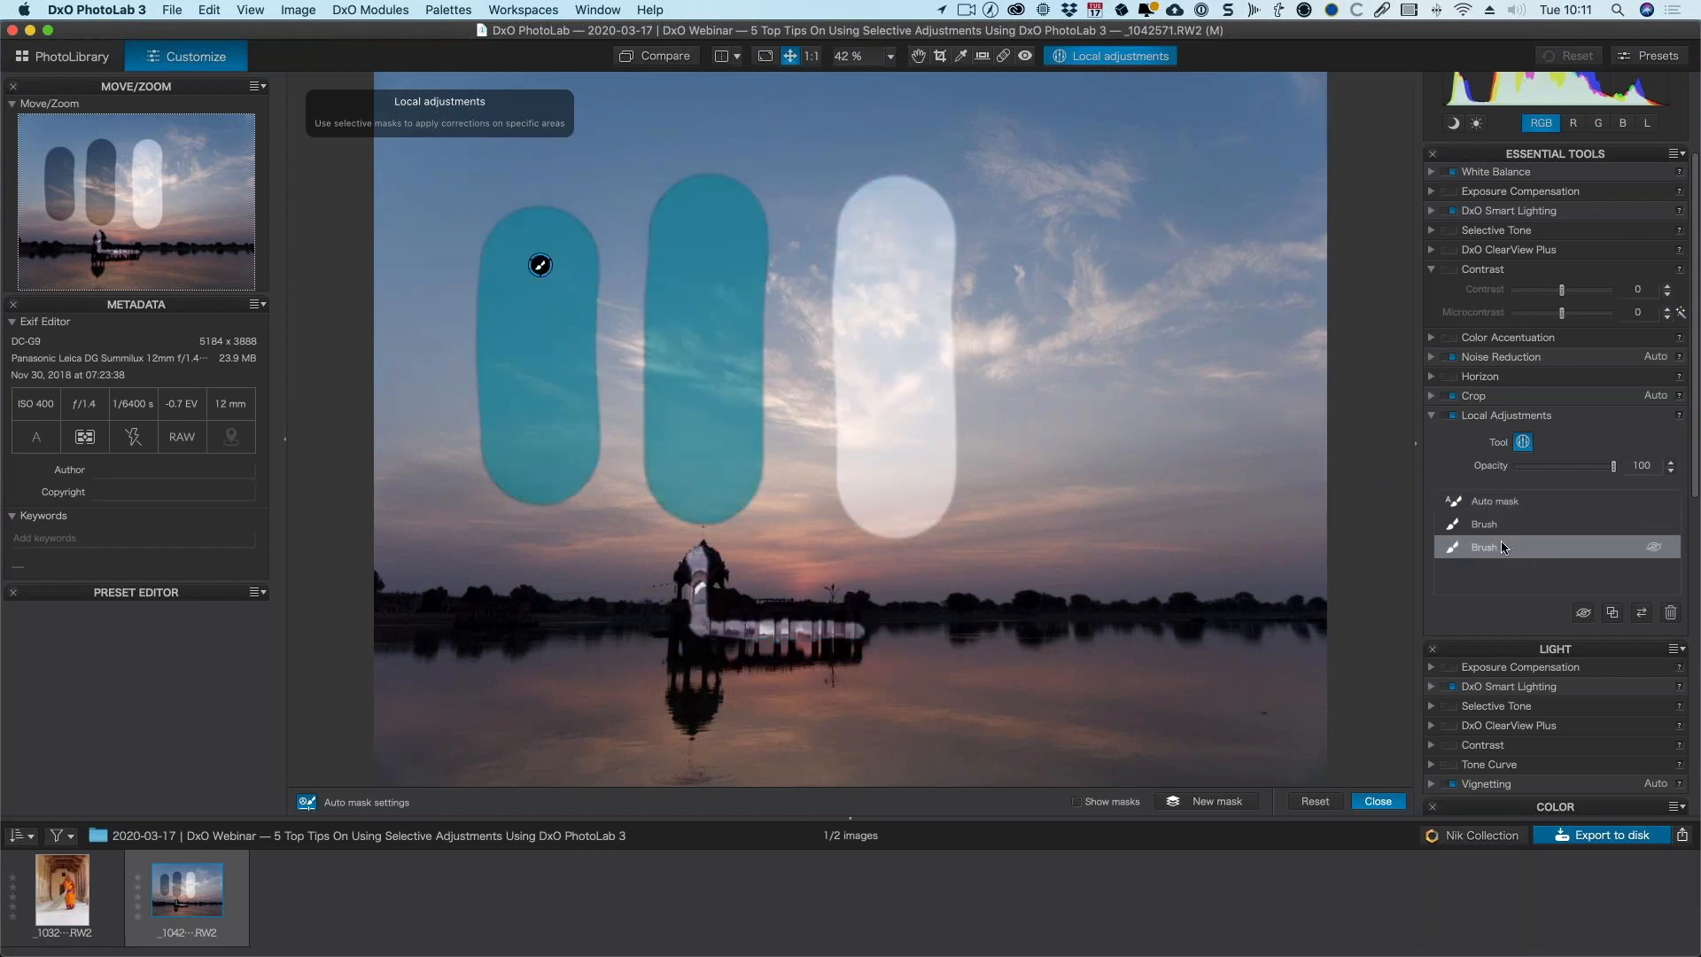
{"action": "left_click", "coordinate": [1653, 546]}
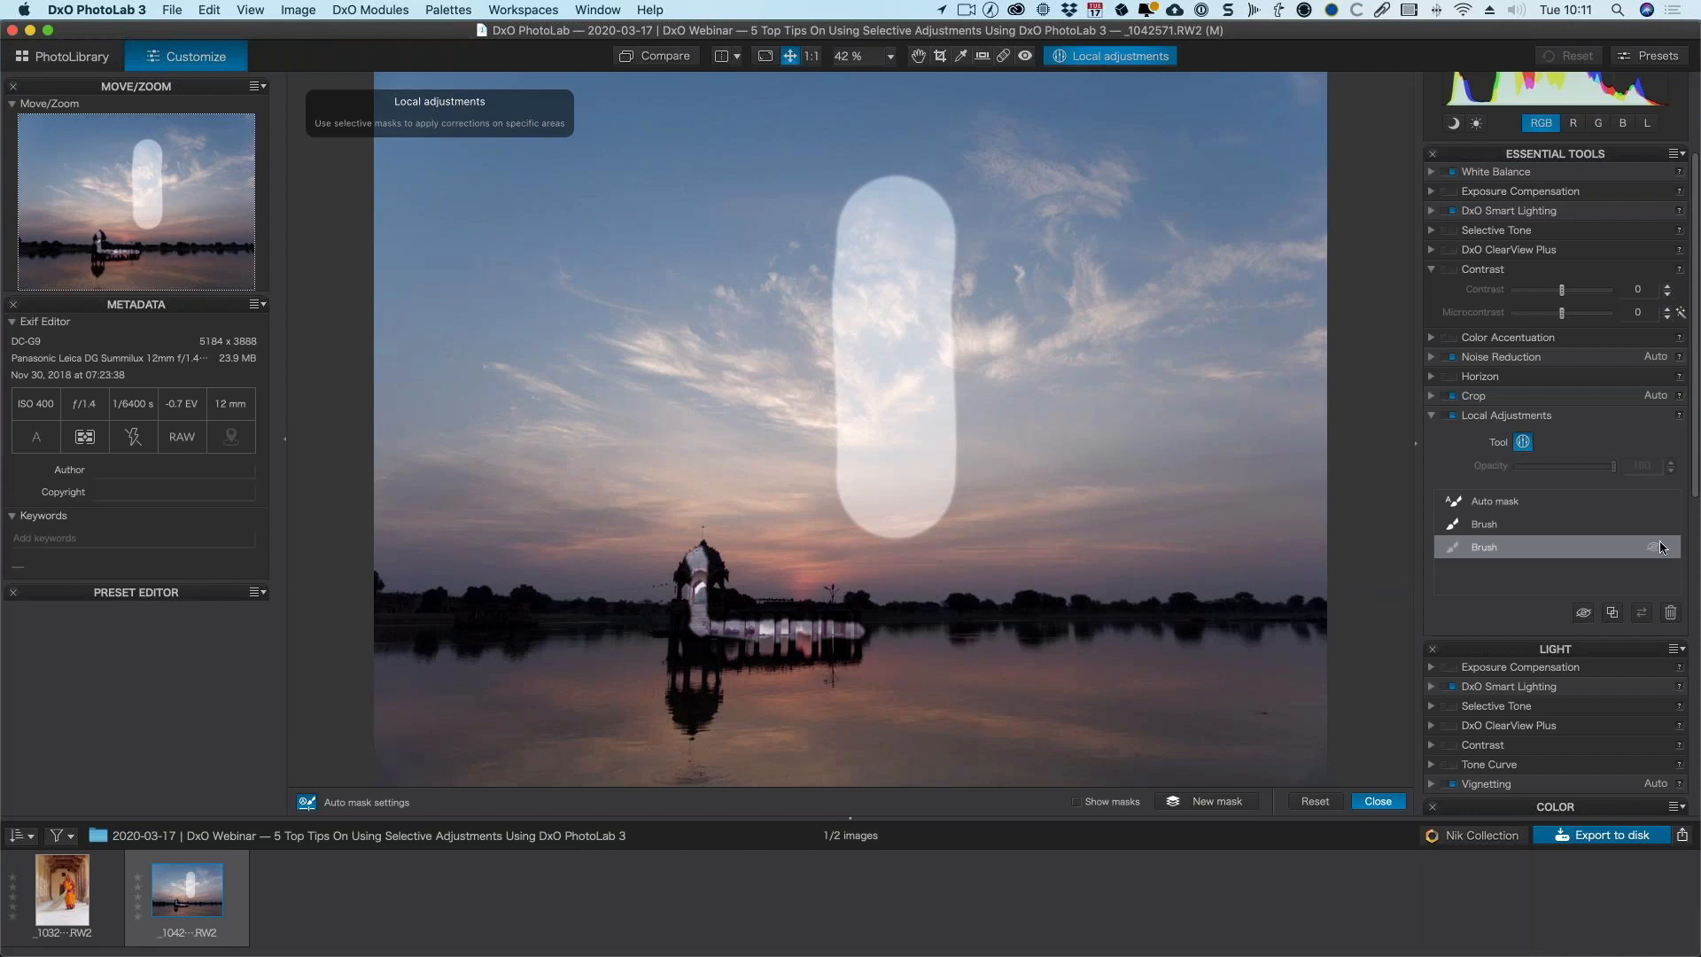
{"action": "key", "text": "super+z"}
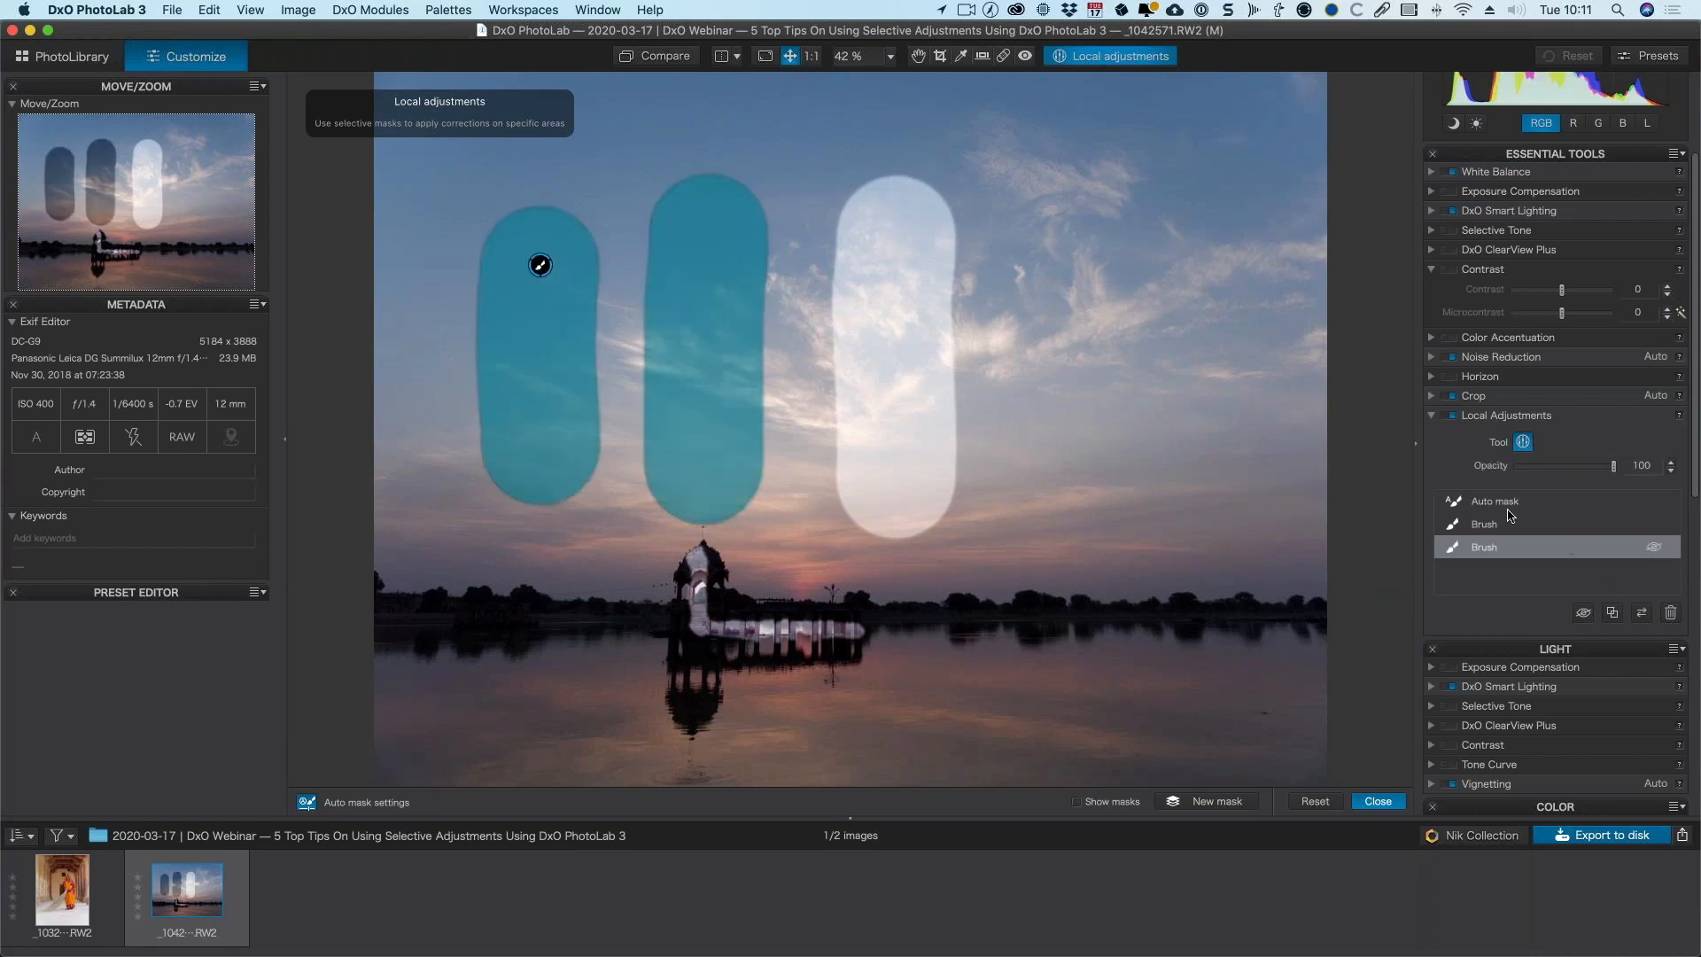
- Select the Auto mask on the pavilion and delete it
{"action": "left_click", "coordinate": [1478, 510]}
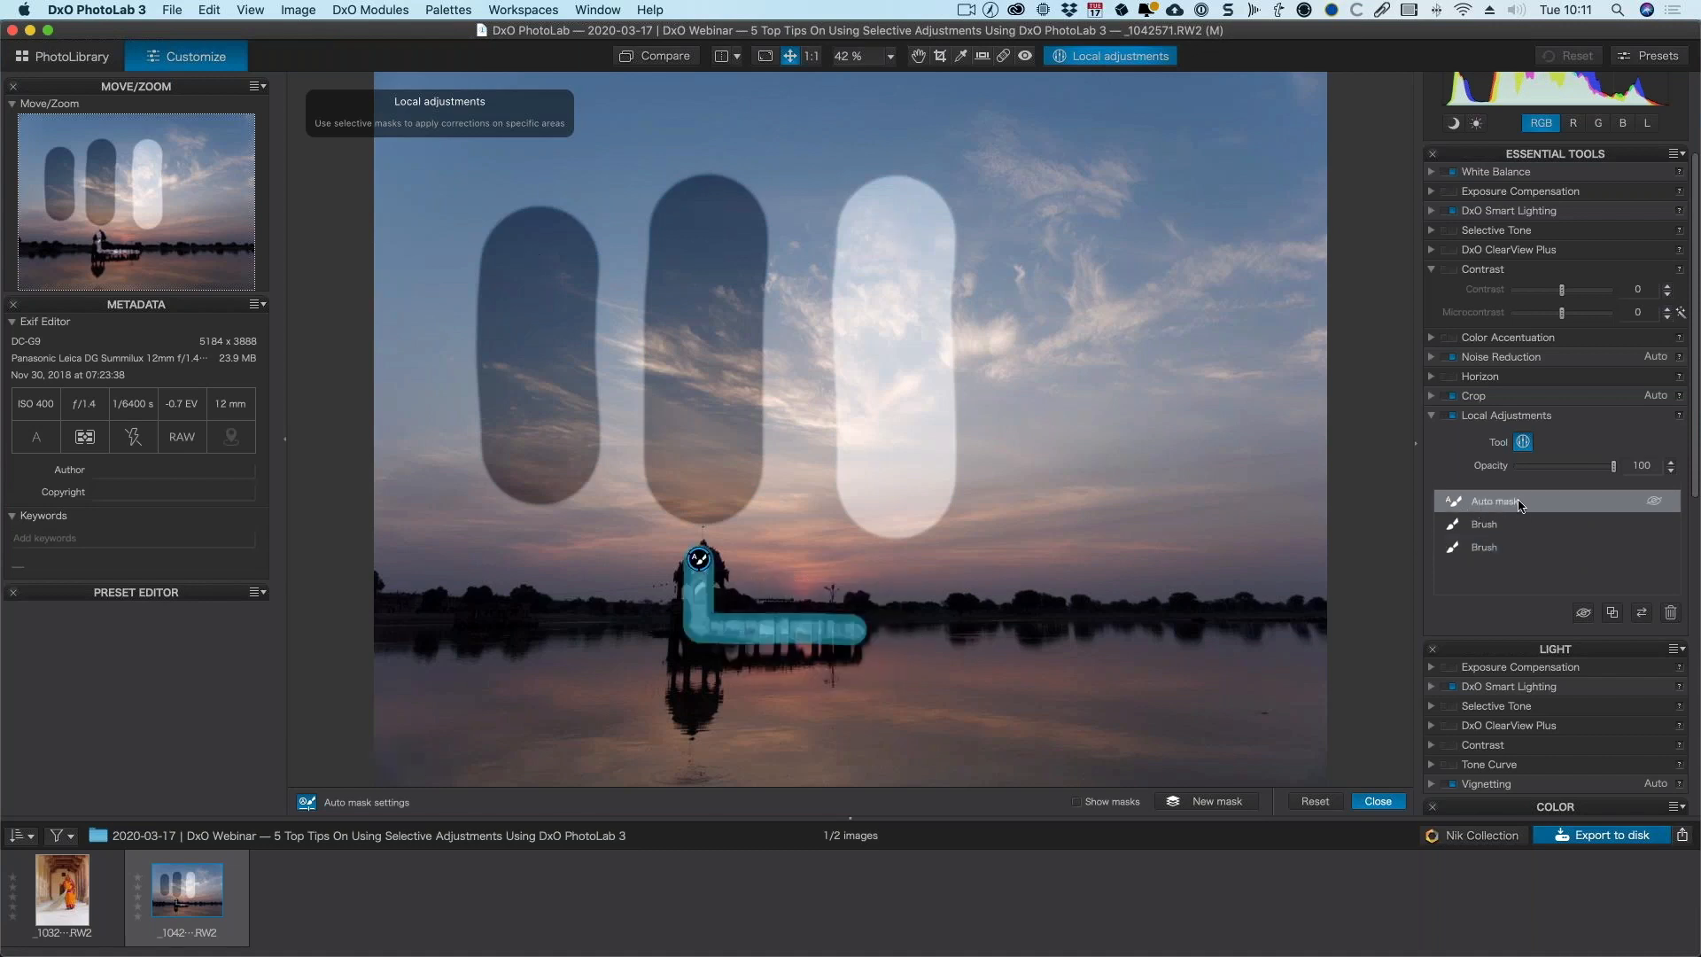
{"action": "left_click", "coordinate": [1663, 619]}
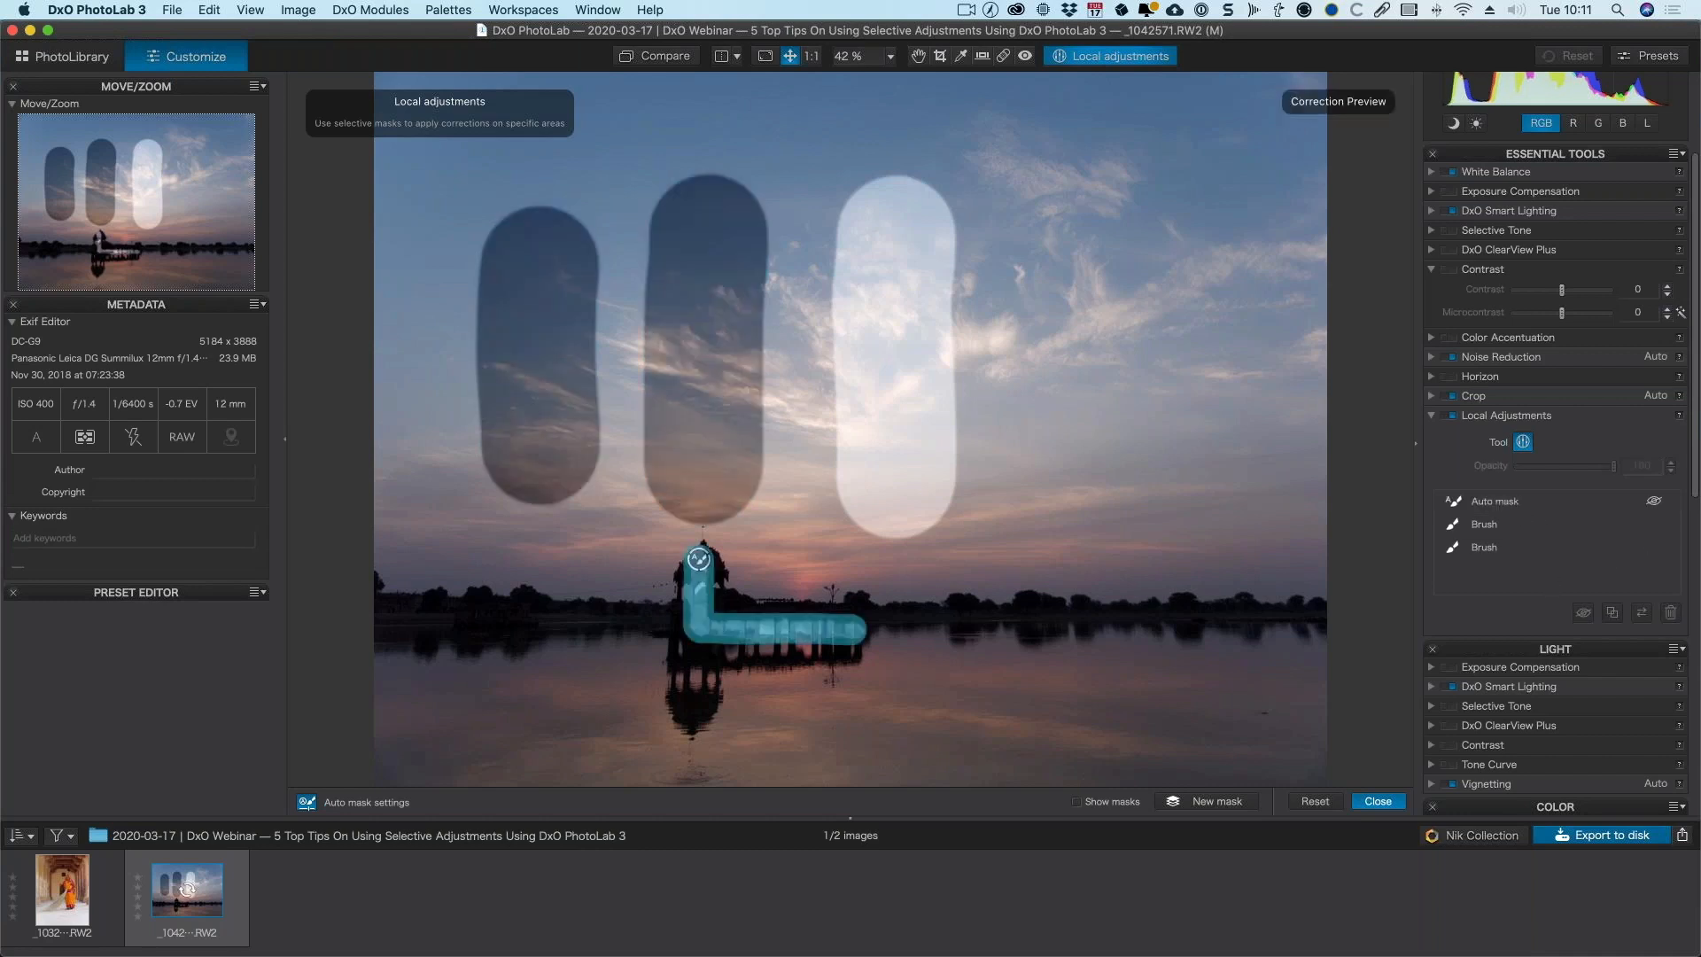
{"action": "left_click", "coordinate": [697, 561]}
{"action": "left_click", "coordinate": [701, 571]}
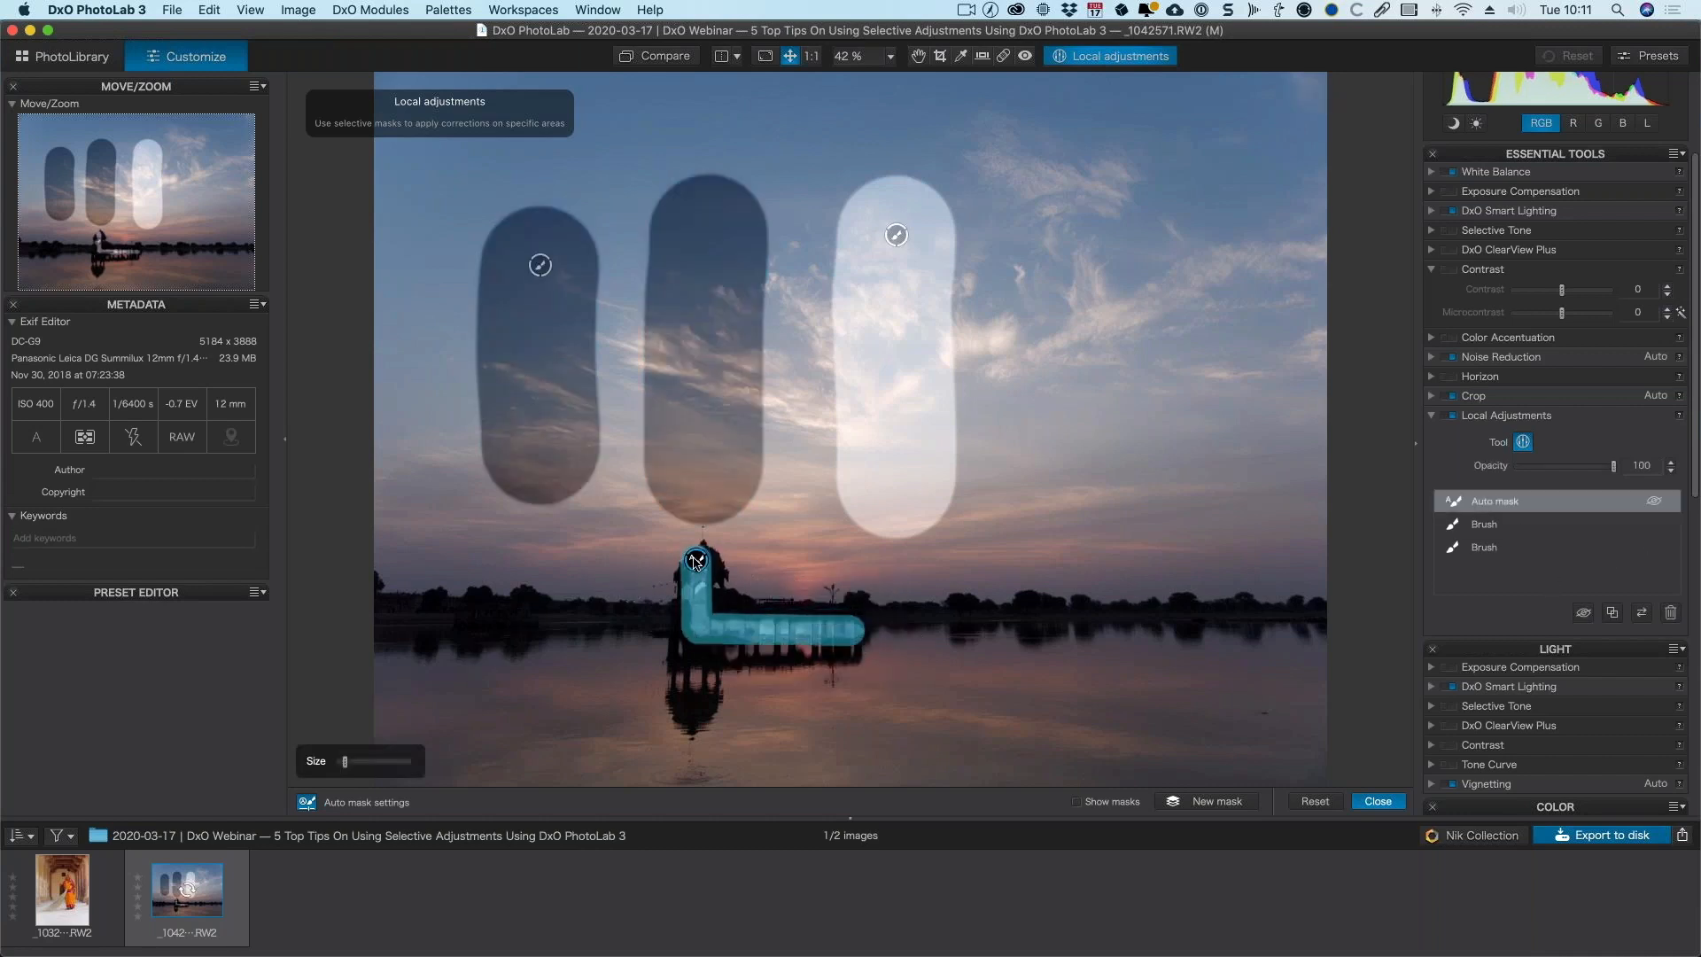
{"action": "key", "text": "Delete"}
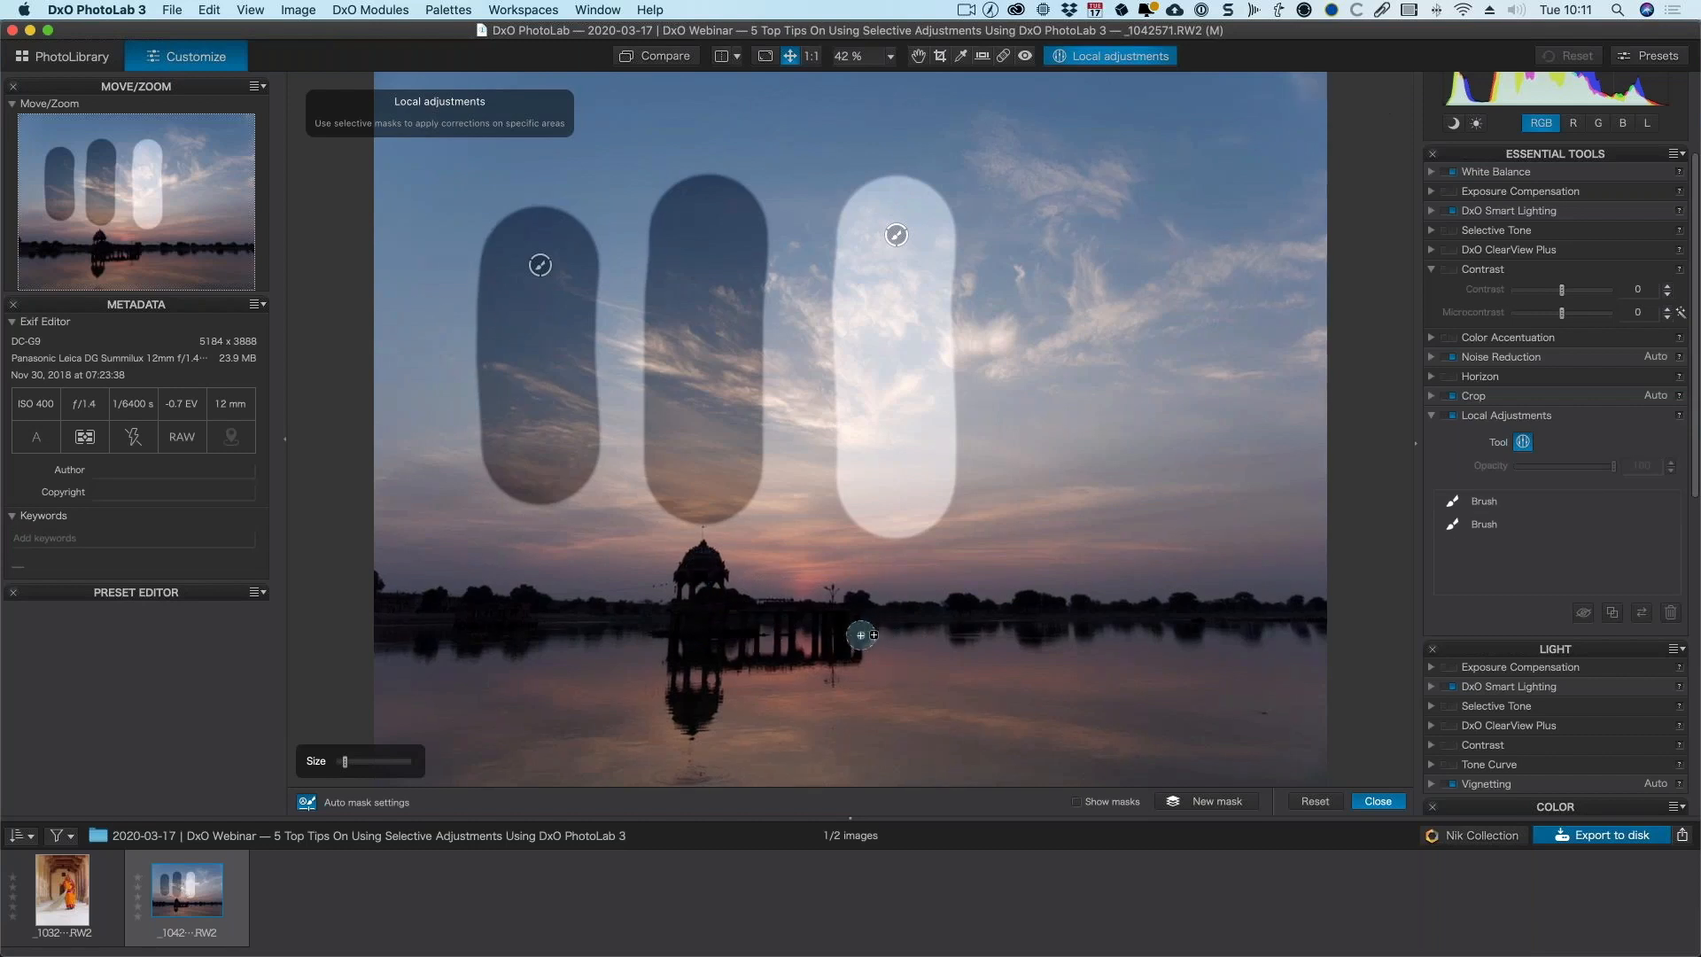
- Select the two Brush masks in the list in turn, and hide and reshow the bright third stroke's mask
{"action": "left_click", "coordinate": [1508, 526]}
{"action": "left_click", "coordinate": [1556, 504]}
{"action": "left_click", "coordinate": [1554, 525]}
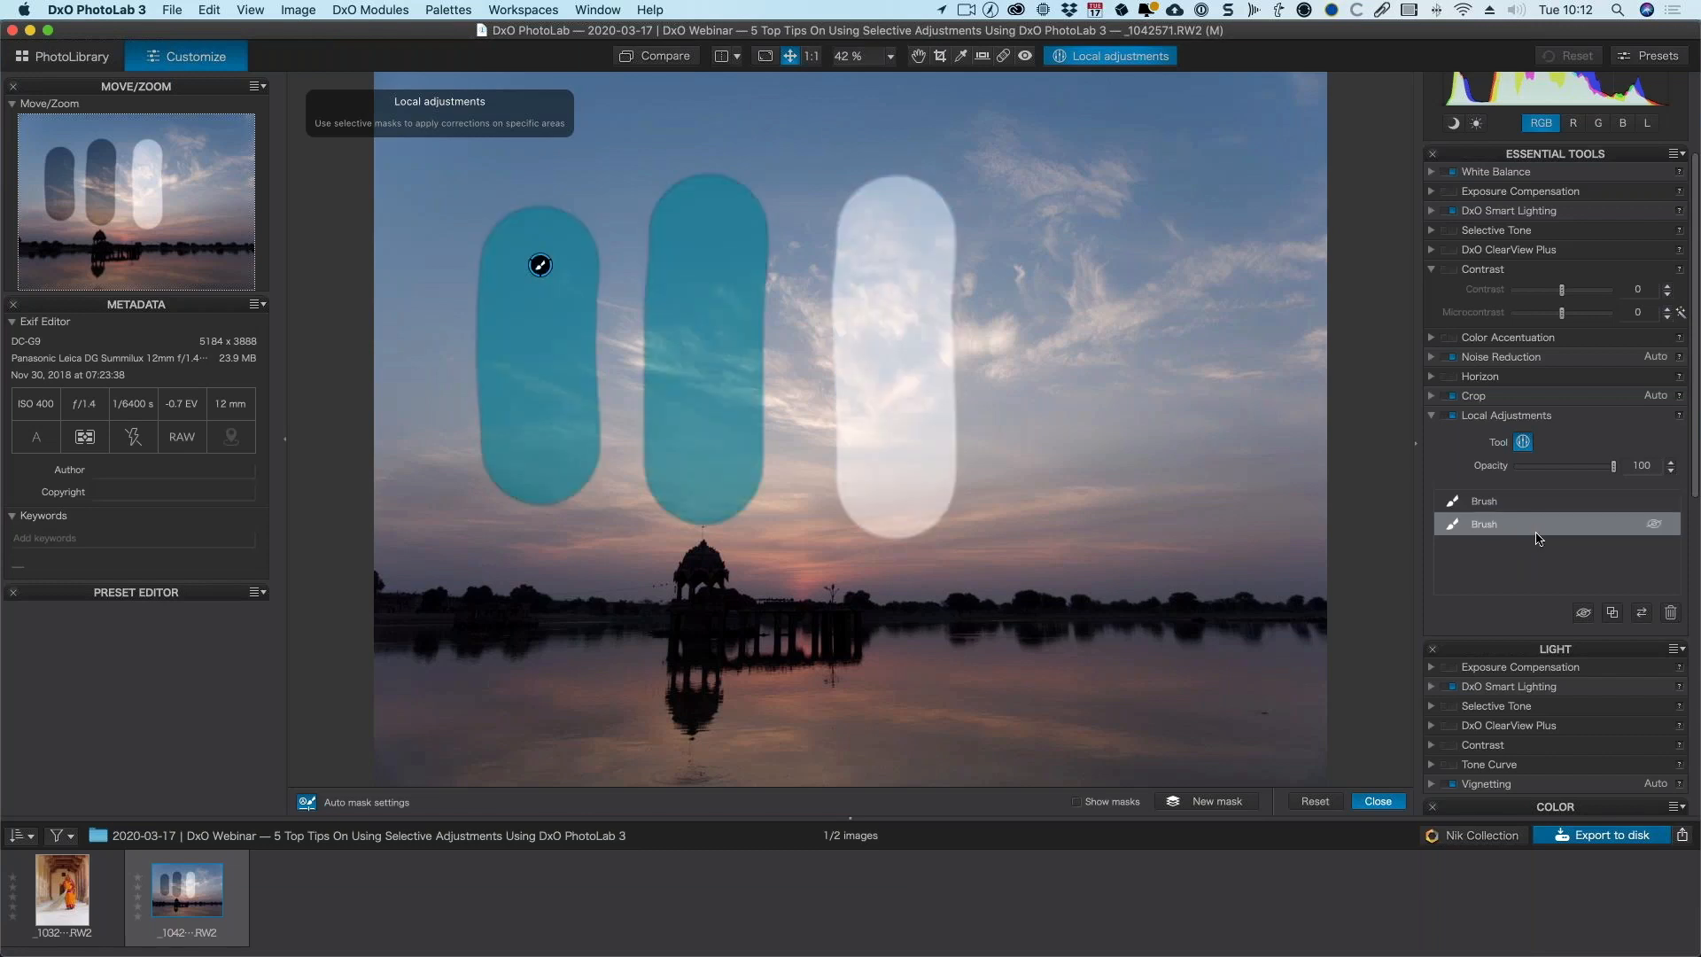
{"action": "left_click", "coordinate": [1653, 503]}
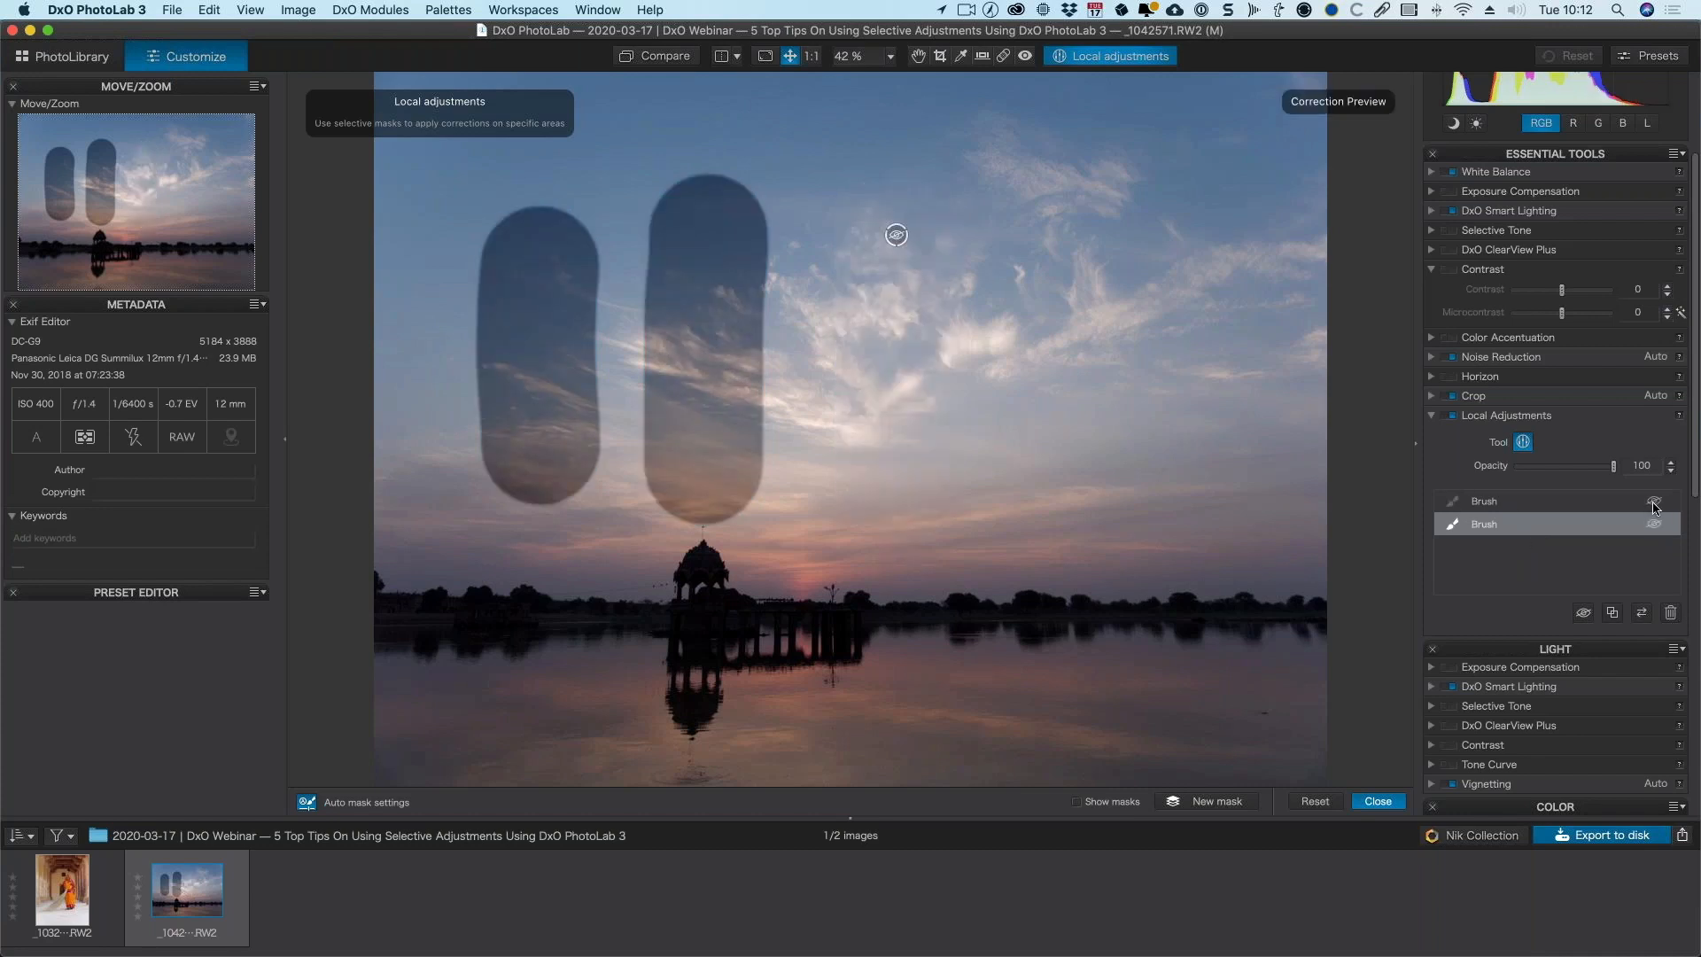
{"action": "left_click", "coordinate": [1590, 507]}
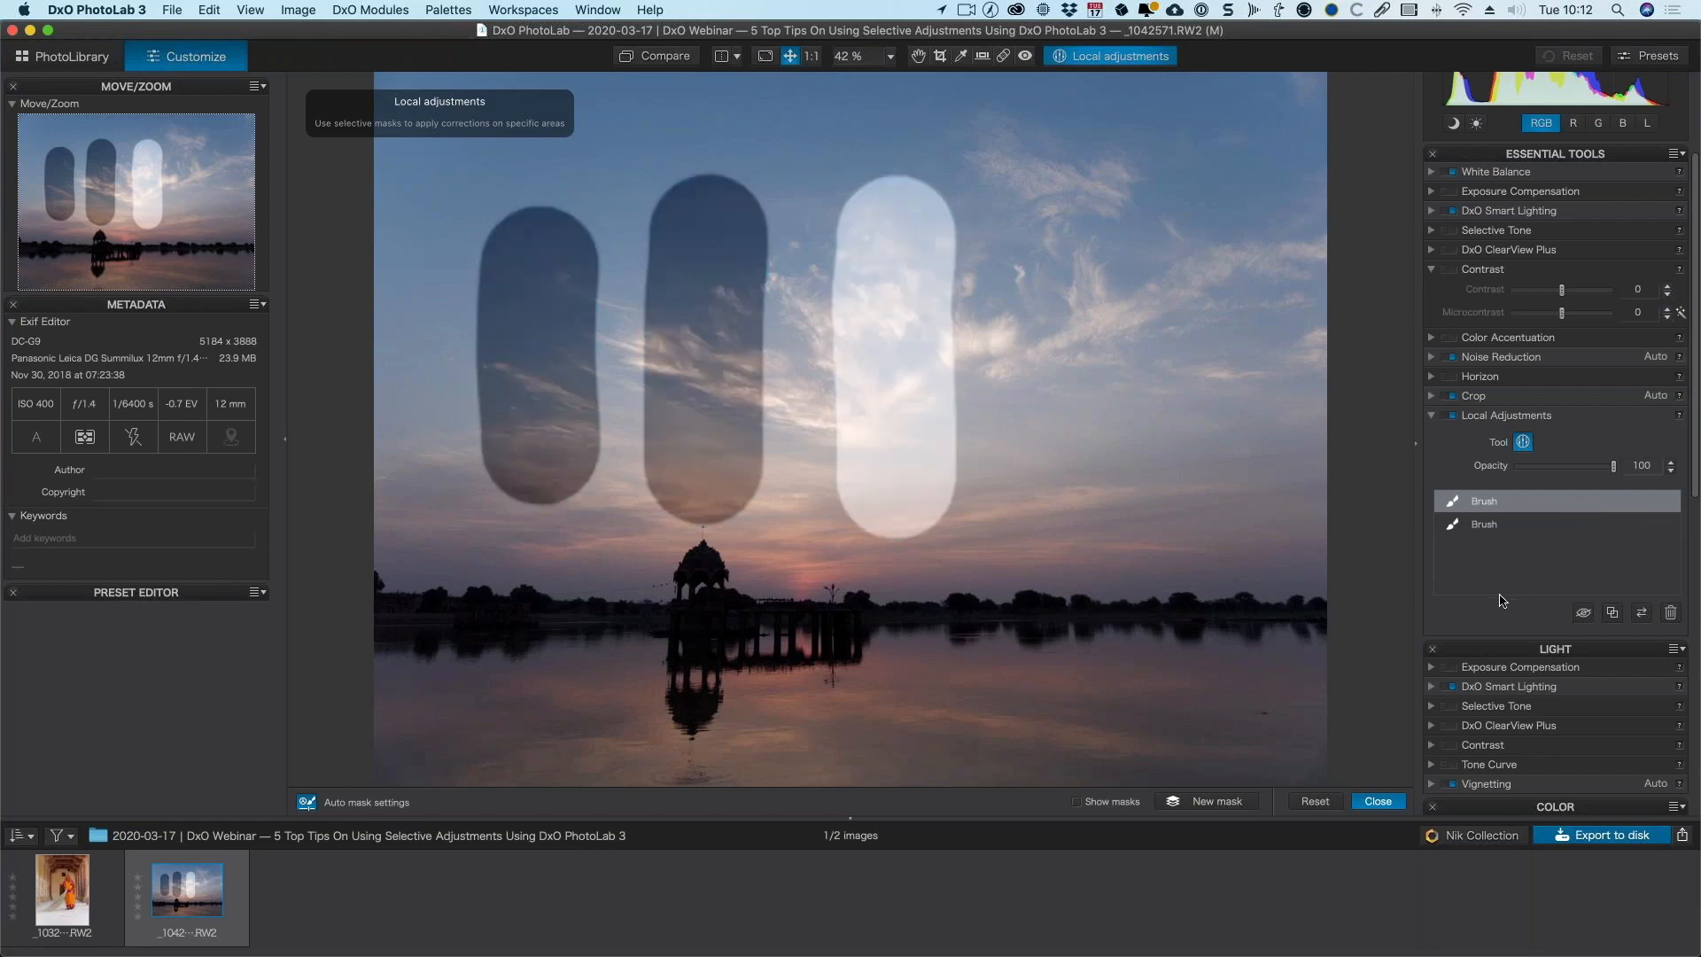
- Switch the whole Local Adjustments correction off and on, and hide and reshow the bright stroke's mask once more
{"action": "left_click", "coordinate": [1451, 416]}
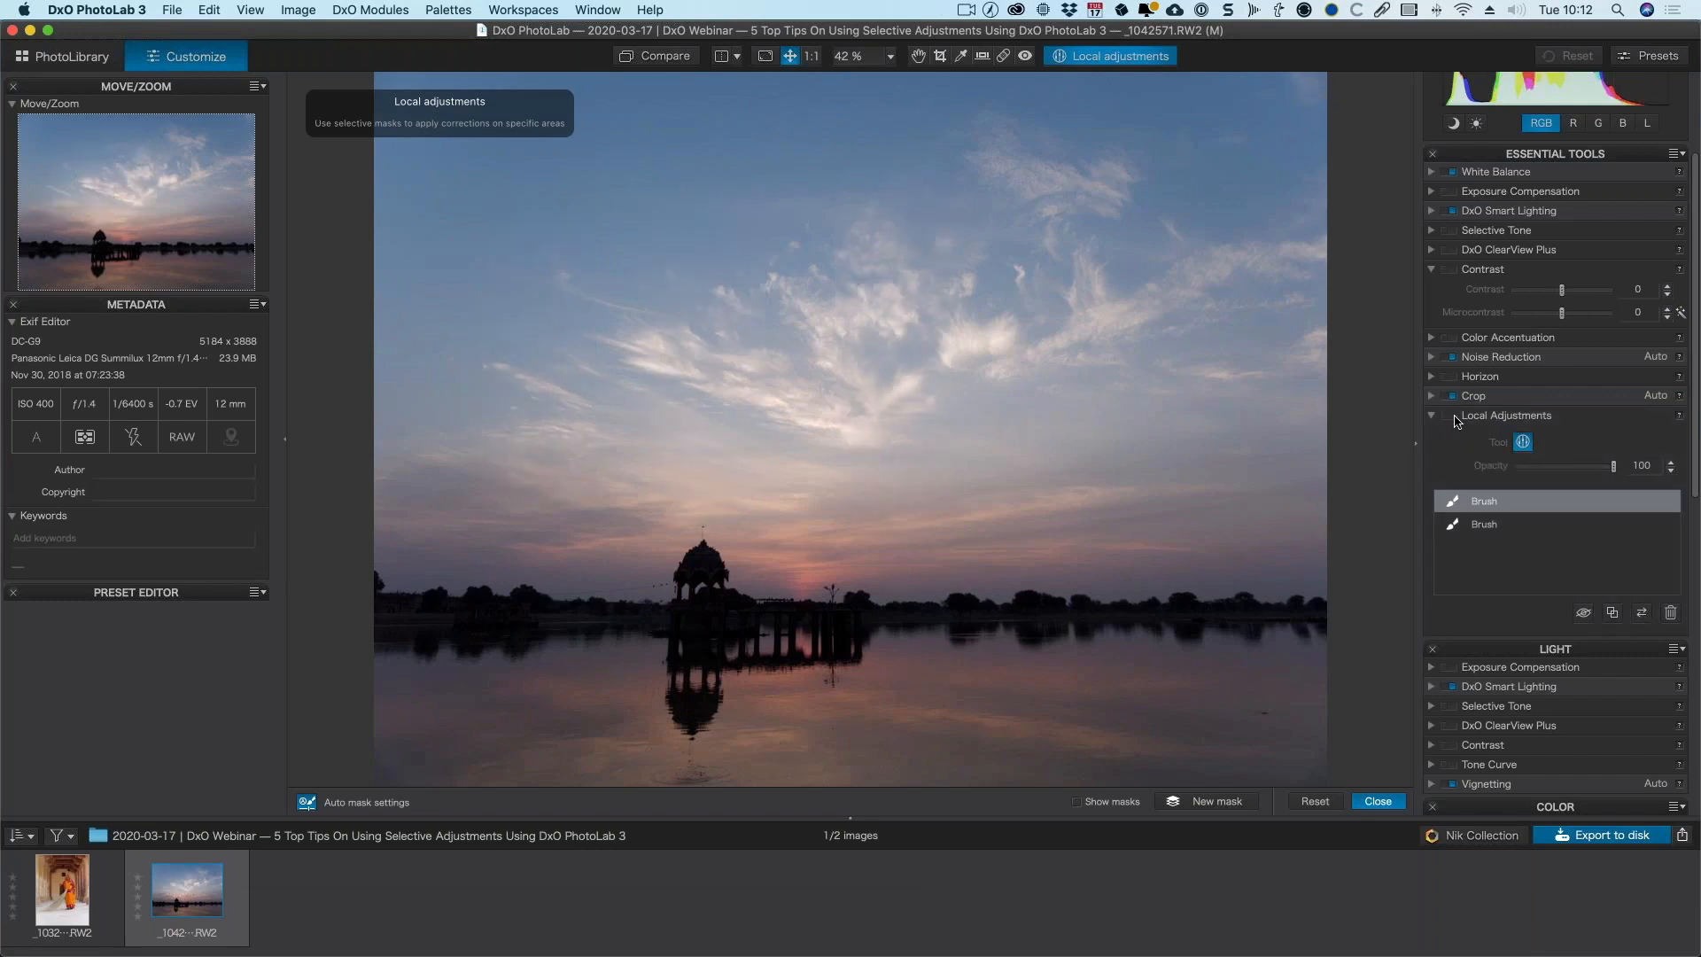
{"action": "left_click", "coordinate": [1453, 417]}
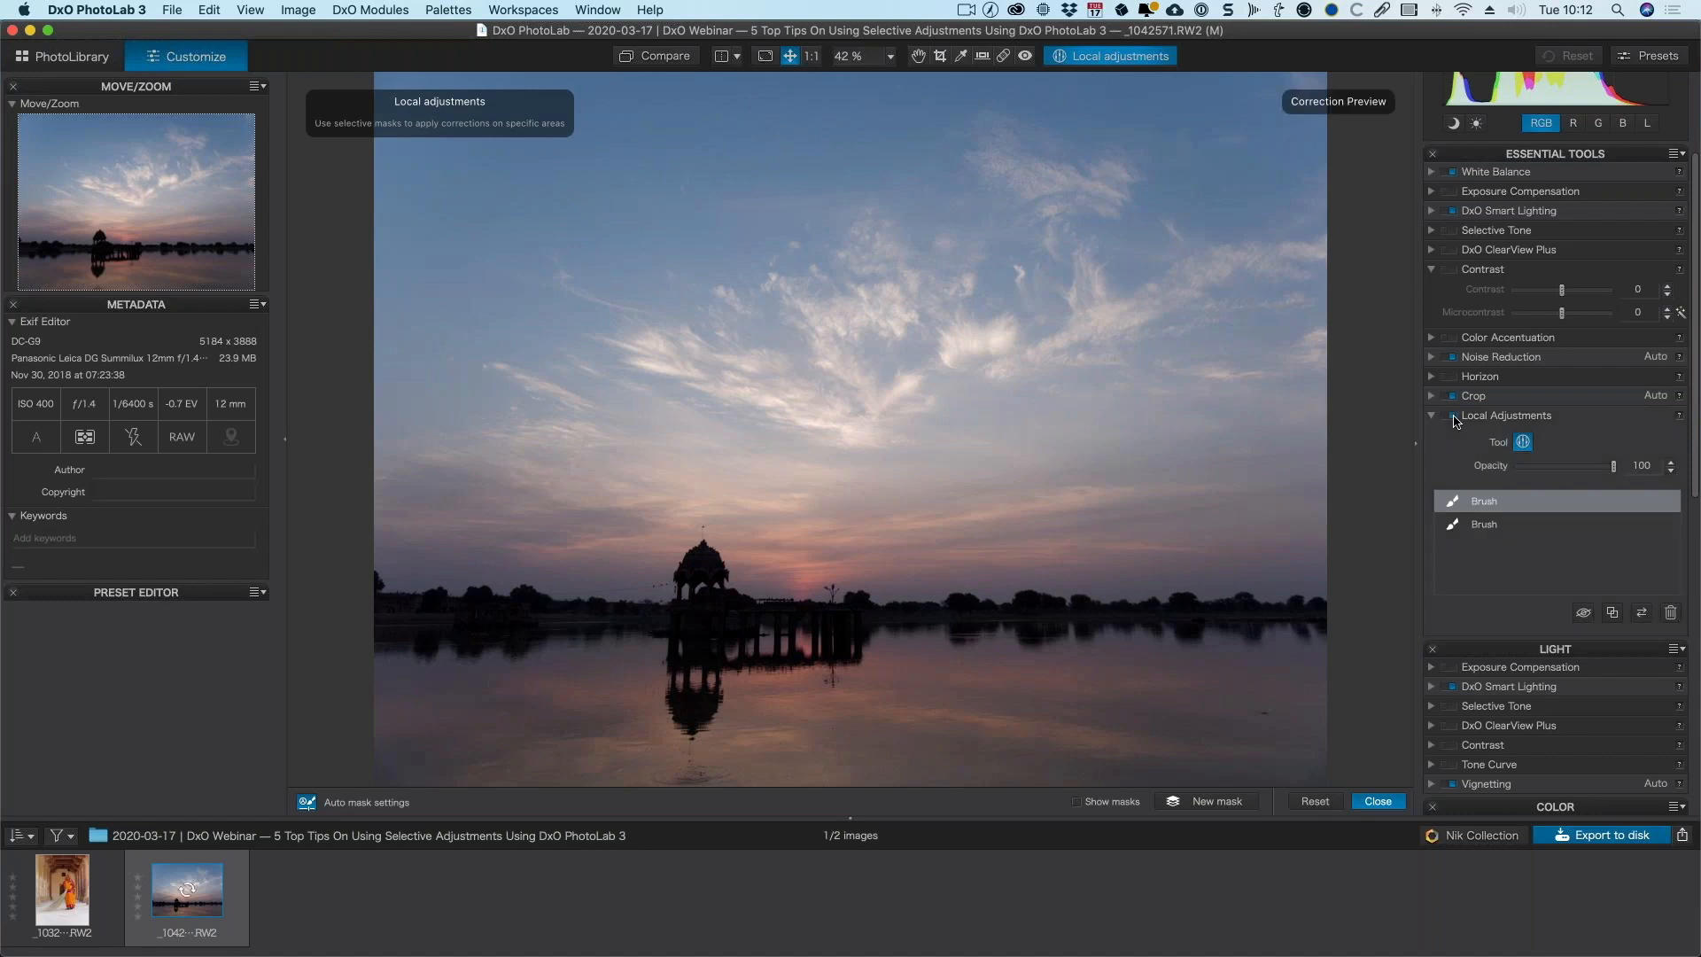
{"action": "left_click", "coordinate": [1655, 502]}
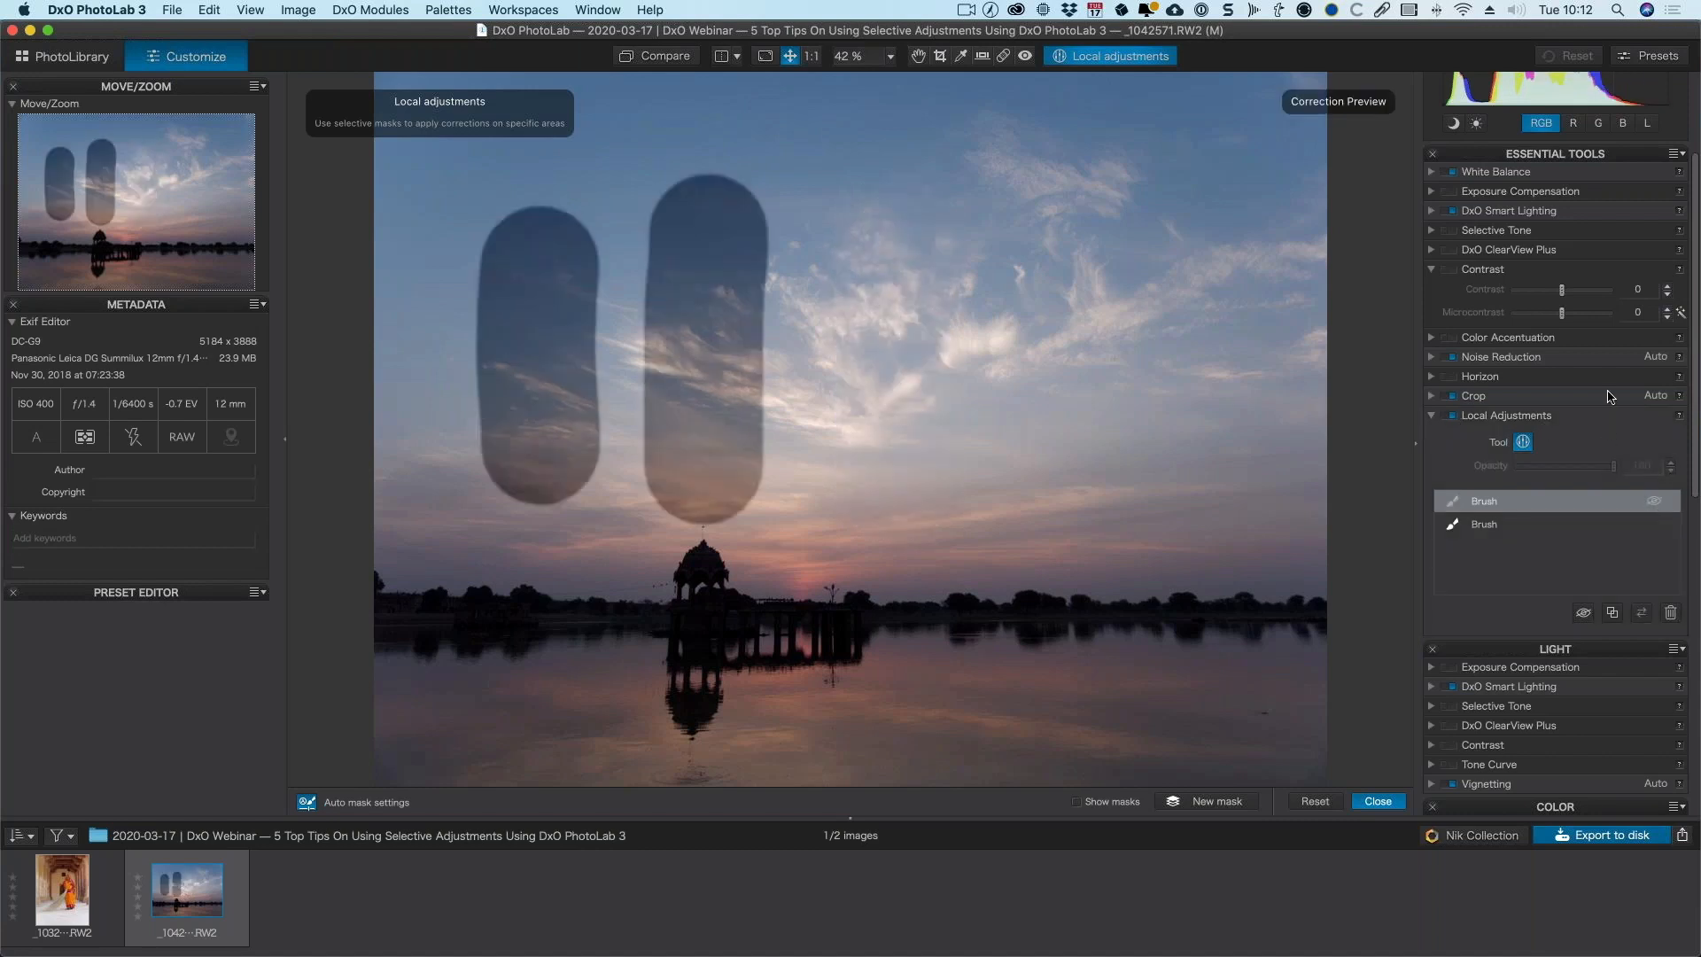
{"action": "mouse_move", "coordinate": [1655, 502]}
- Select the bright stroke's mask, add a fourth vertical Brush stroke to it on the right of the sky, and undo that stroke
{"action": "left_click", "coordinate": [895, 235]}
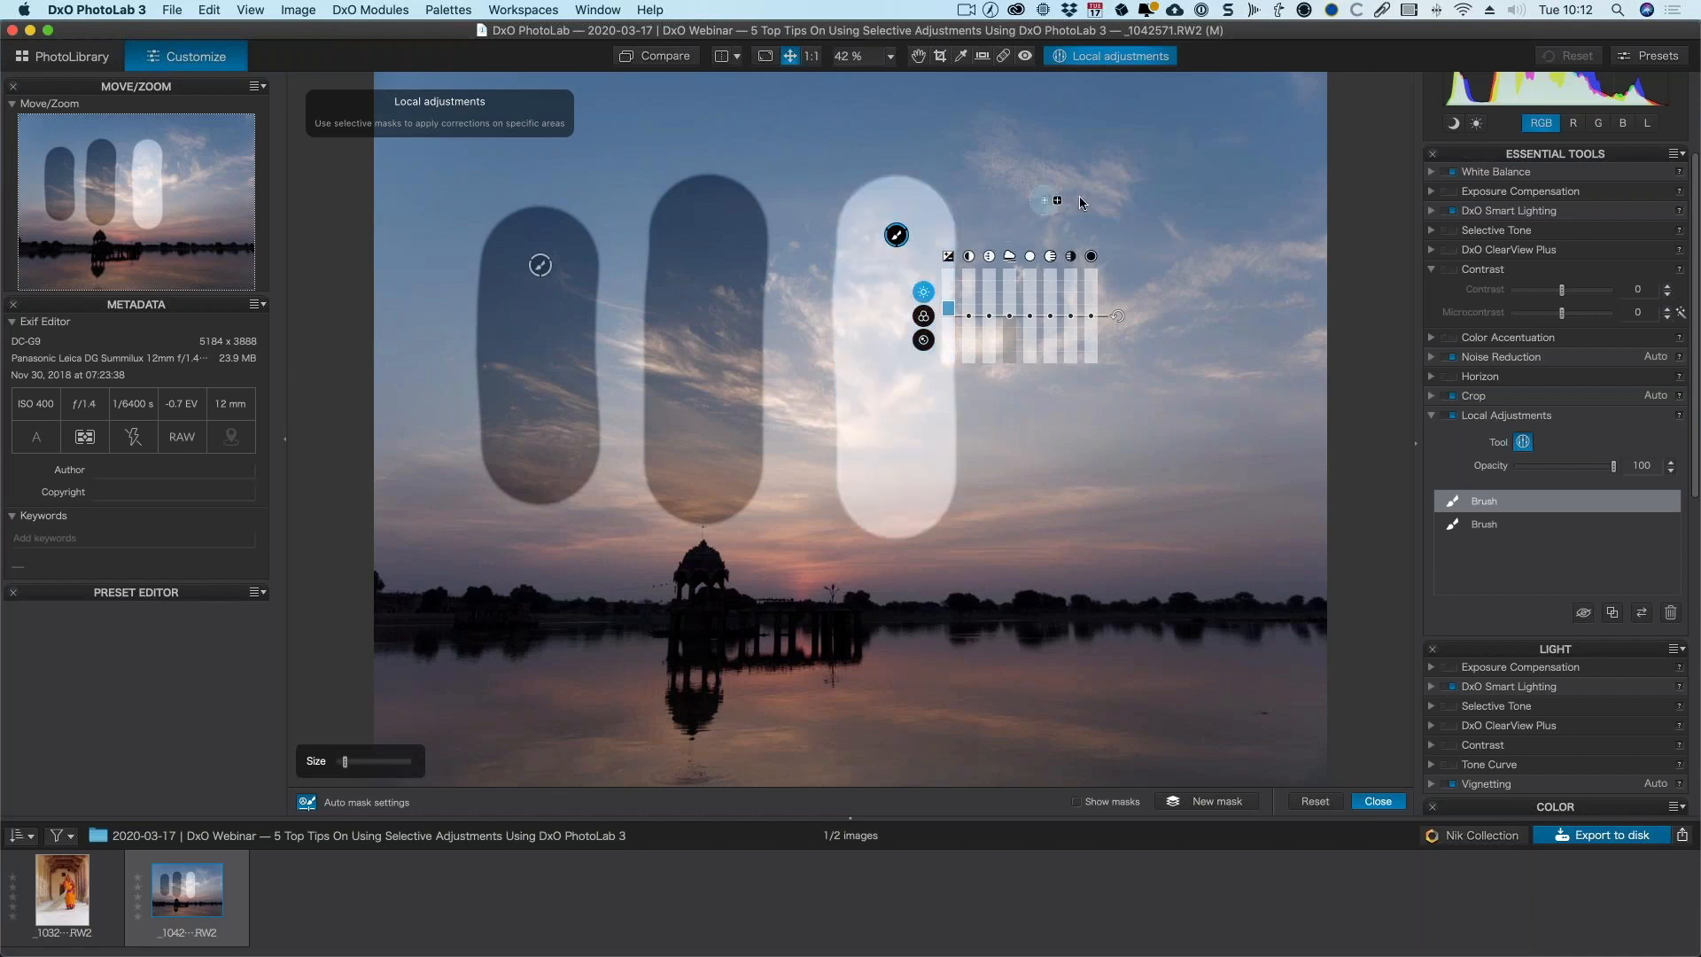
{"action": "right_click", "coordinate": [1038, 206]}
{"action": "left_click", "coordinate": [980, 211]}
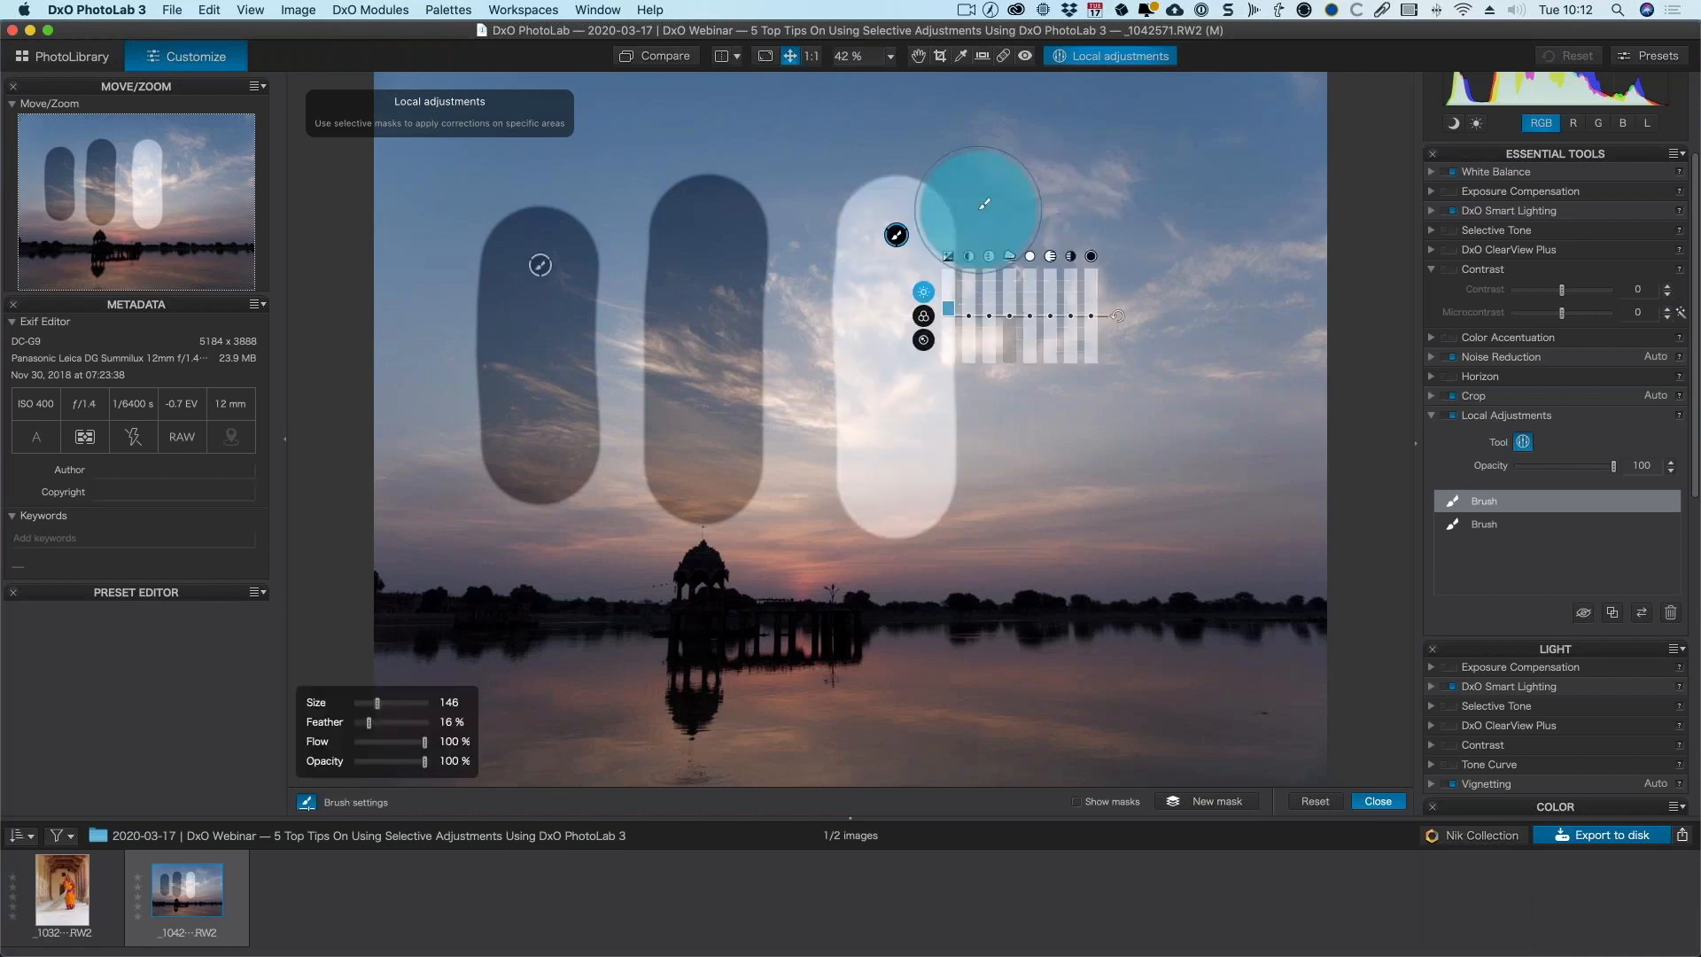
{"action": "left_click_drag", "start_coordinate": [1150, 232], "coordinate": [1146, 540]}
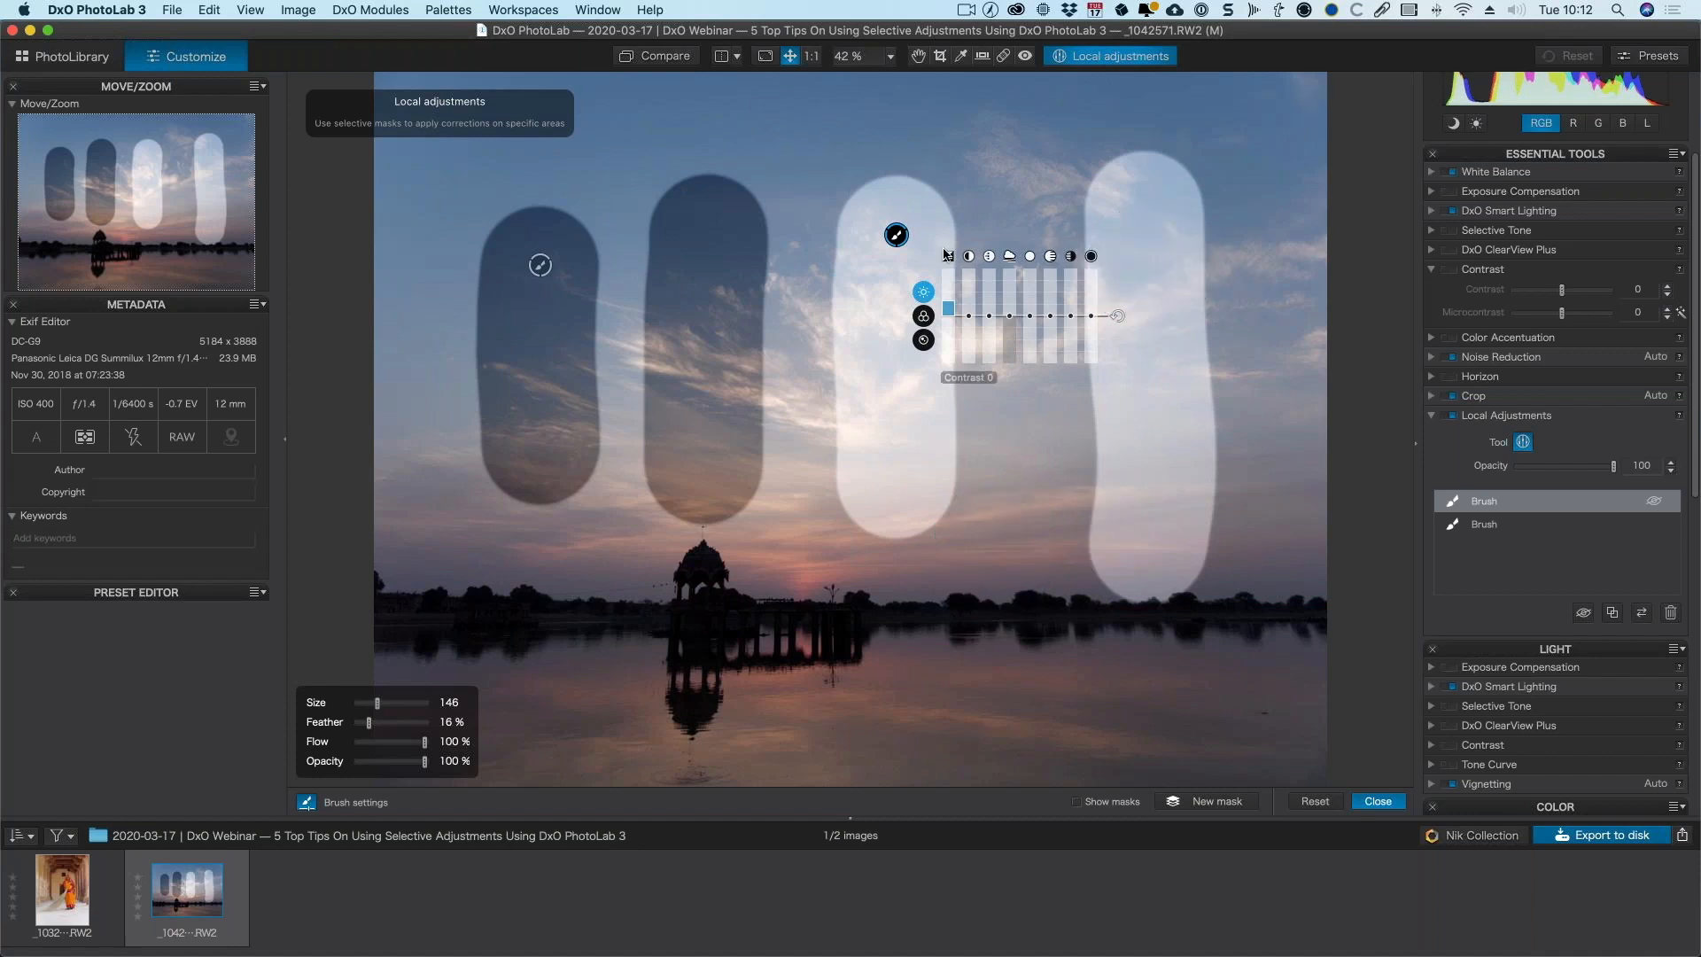
{"action": "key", "text": "super+z"}
- Start a new Brush mask, paint a vertical stroke on the right of the sky, and nudge its exposure very slightly
{"action": "right_click", "coordinate": [1030, 197]}
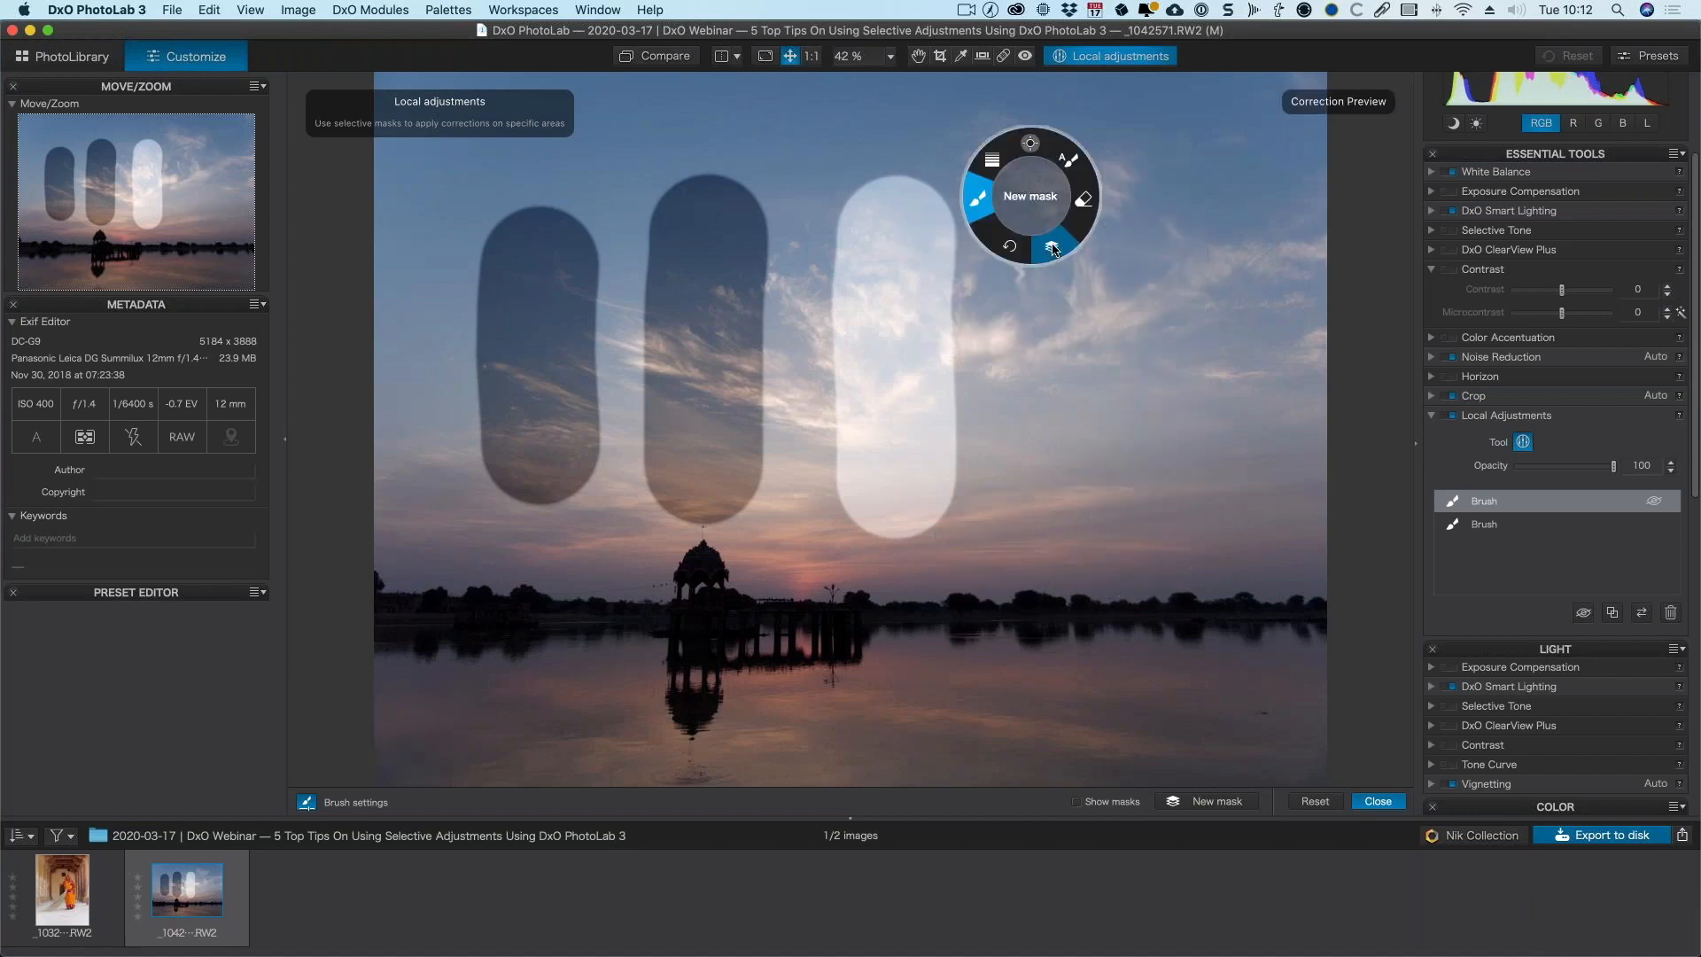
{"action": "left_click", "coordinate": [1054, 246]}
{"action": "mouse_move", "coordinate": [1139, 236]}
{"action": "left_mouse_down"}
{"action": "mouse_move", "coordinate": [1139, 216]}
{"action": "mouse_move", "coordinate": [1140, 516]}
{"action": "left_mouse_up"}
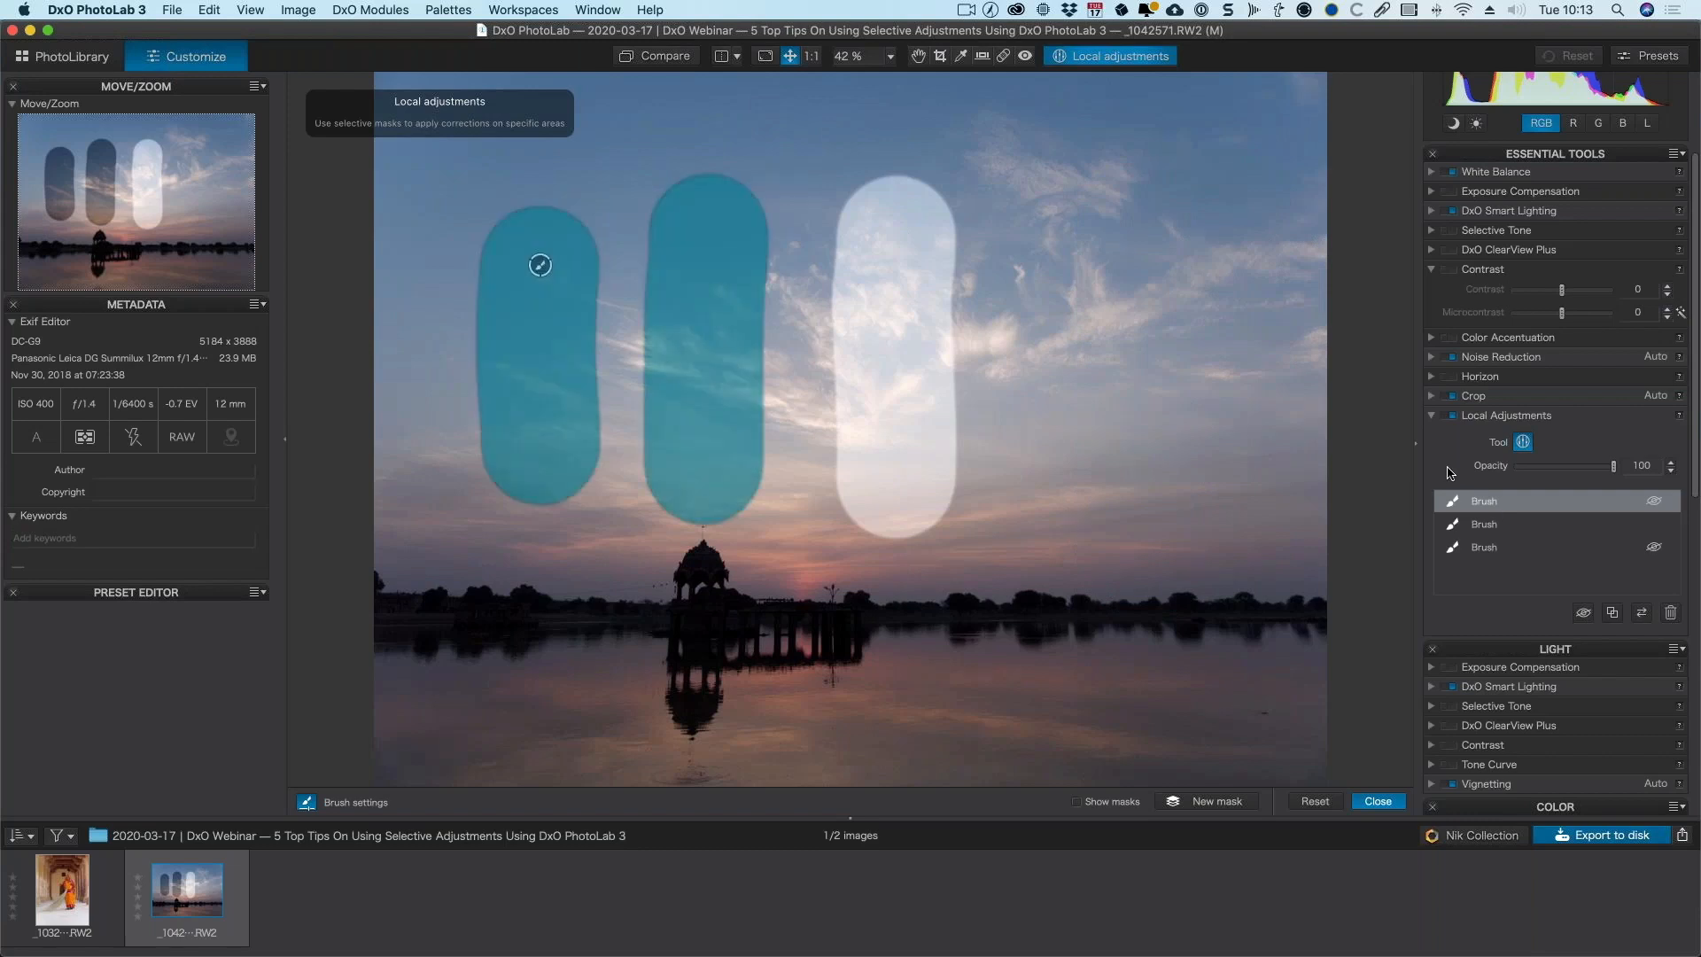
{"action": "left_click_drag", "start_coordinate": [1187, 306], "coordinate": [1188, 307]}
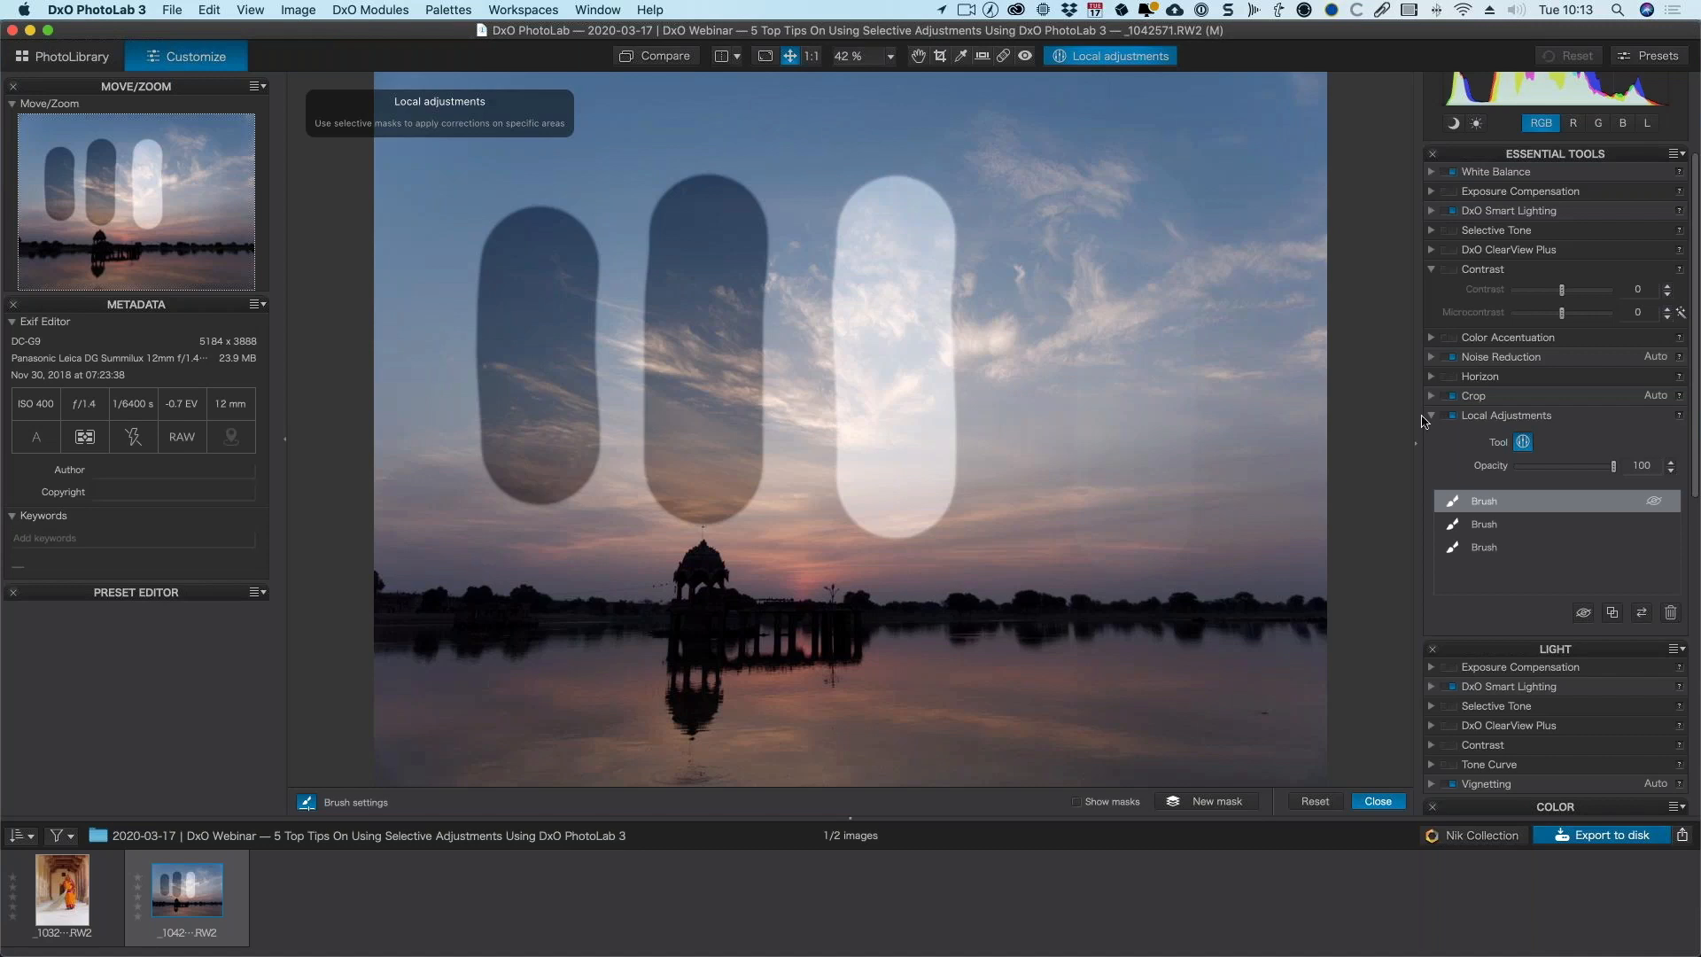
- Start another Brush mask, paint a wide horizontal stroke across the lake below the pavilion, and nudge its exposure very slightly
{"action": "mouse_move", "coordinate": [1137, 230]}
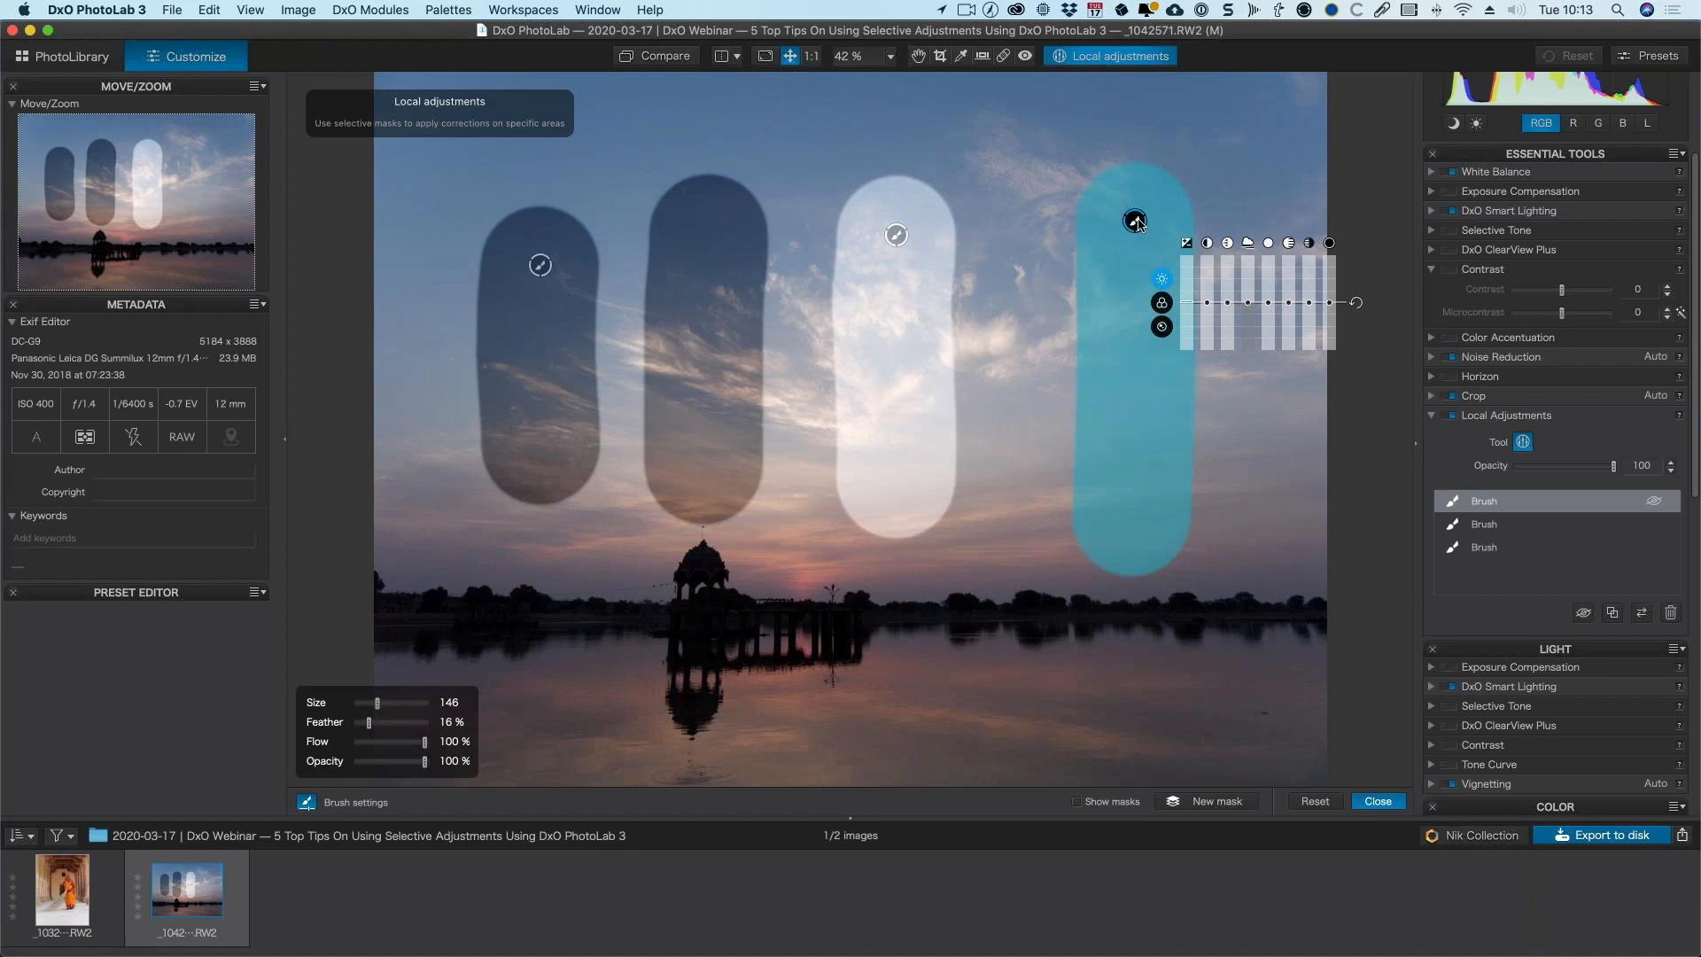
{"action": "mouse_move", "coordinate": [895, 235]}
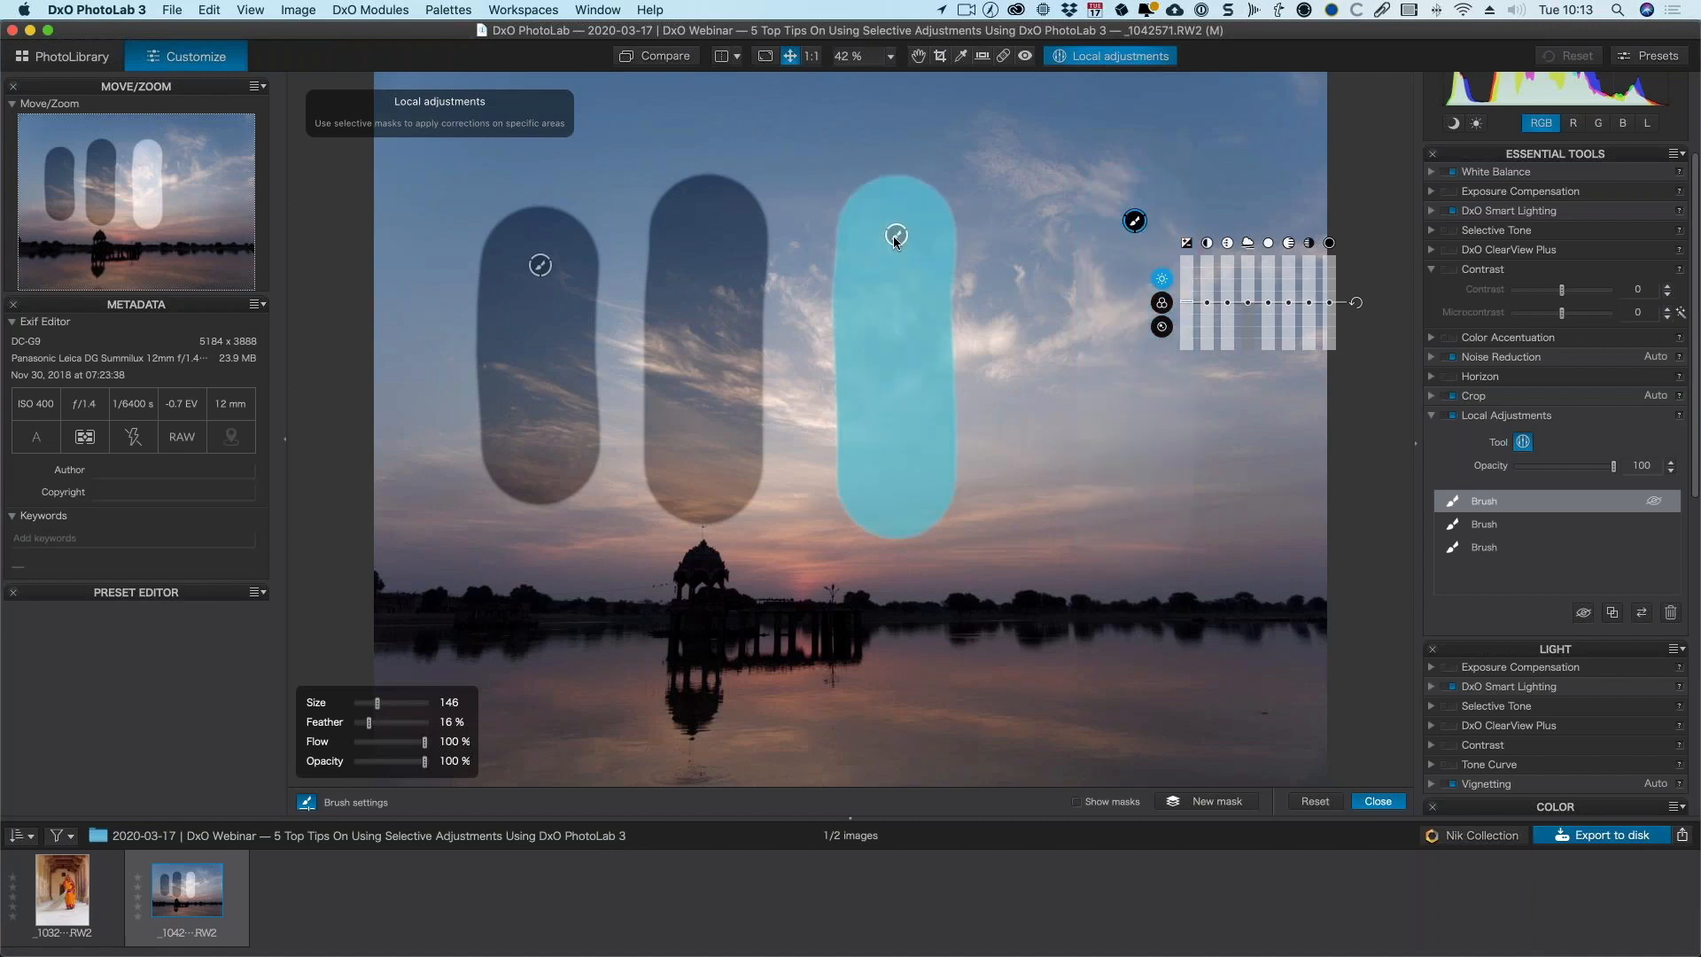
{"action": "mouse_move", "coordinate": [542, 267]}
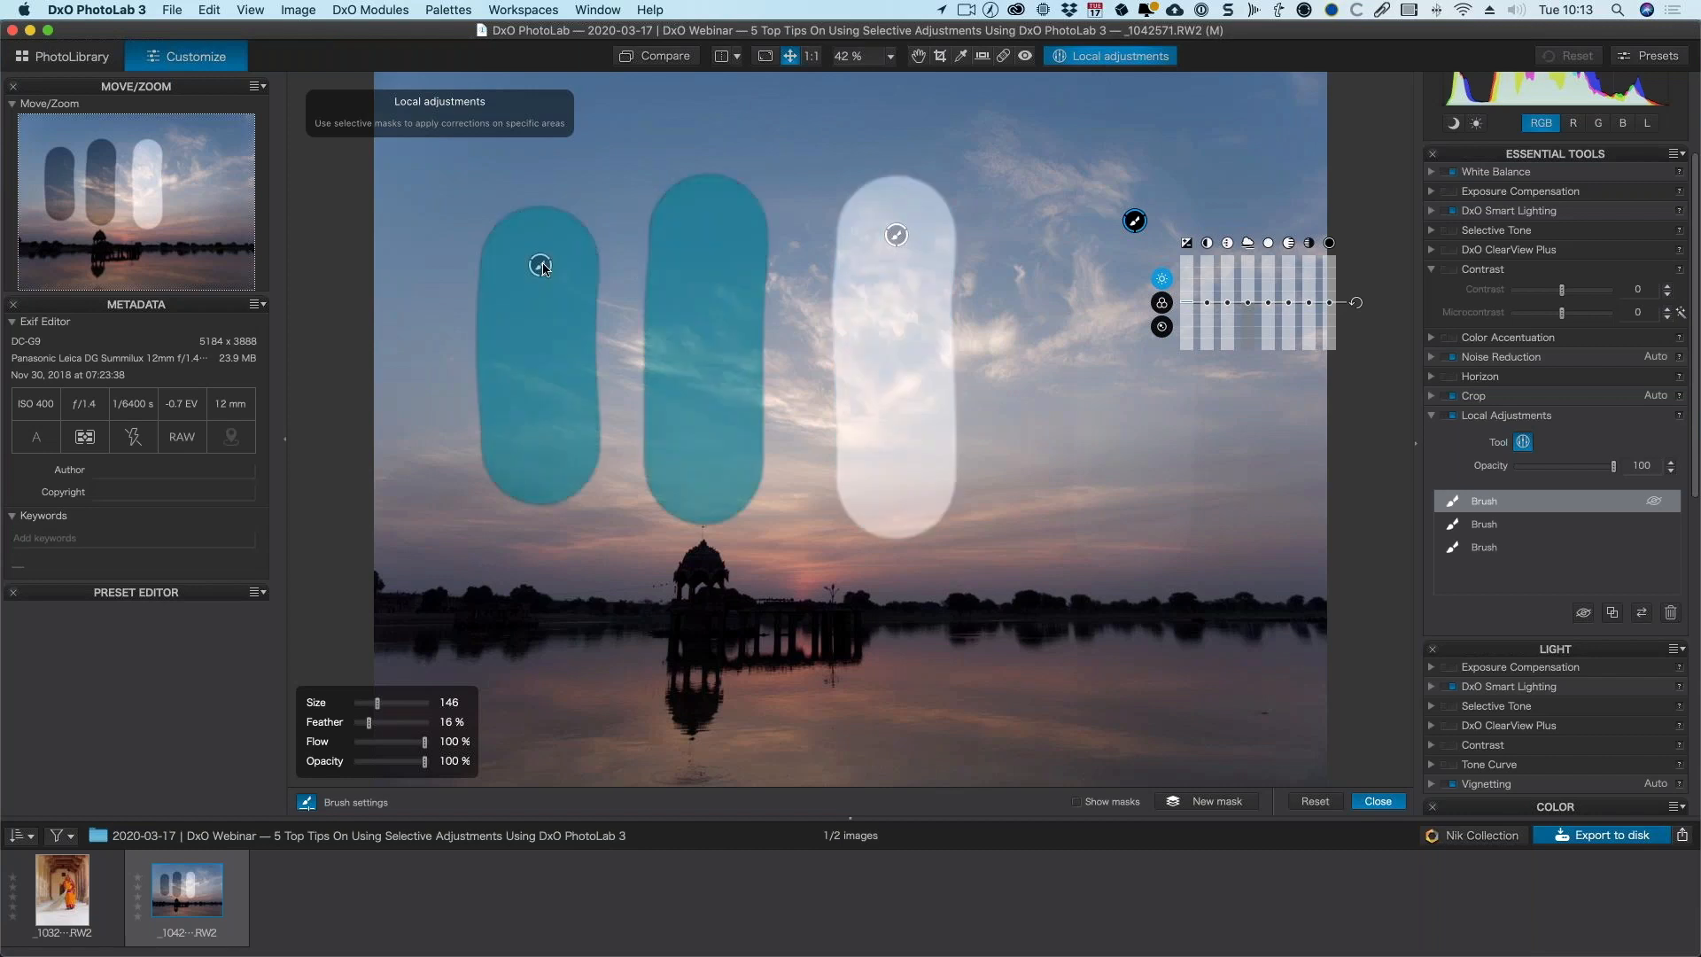
{"action": "right_click", "coordinate": [1046, 171]}
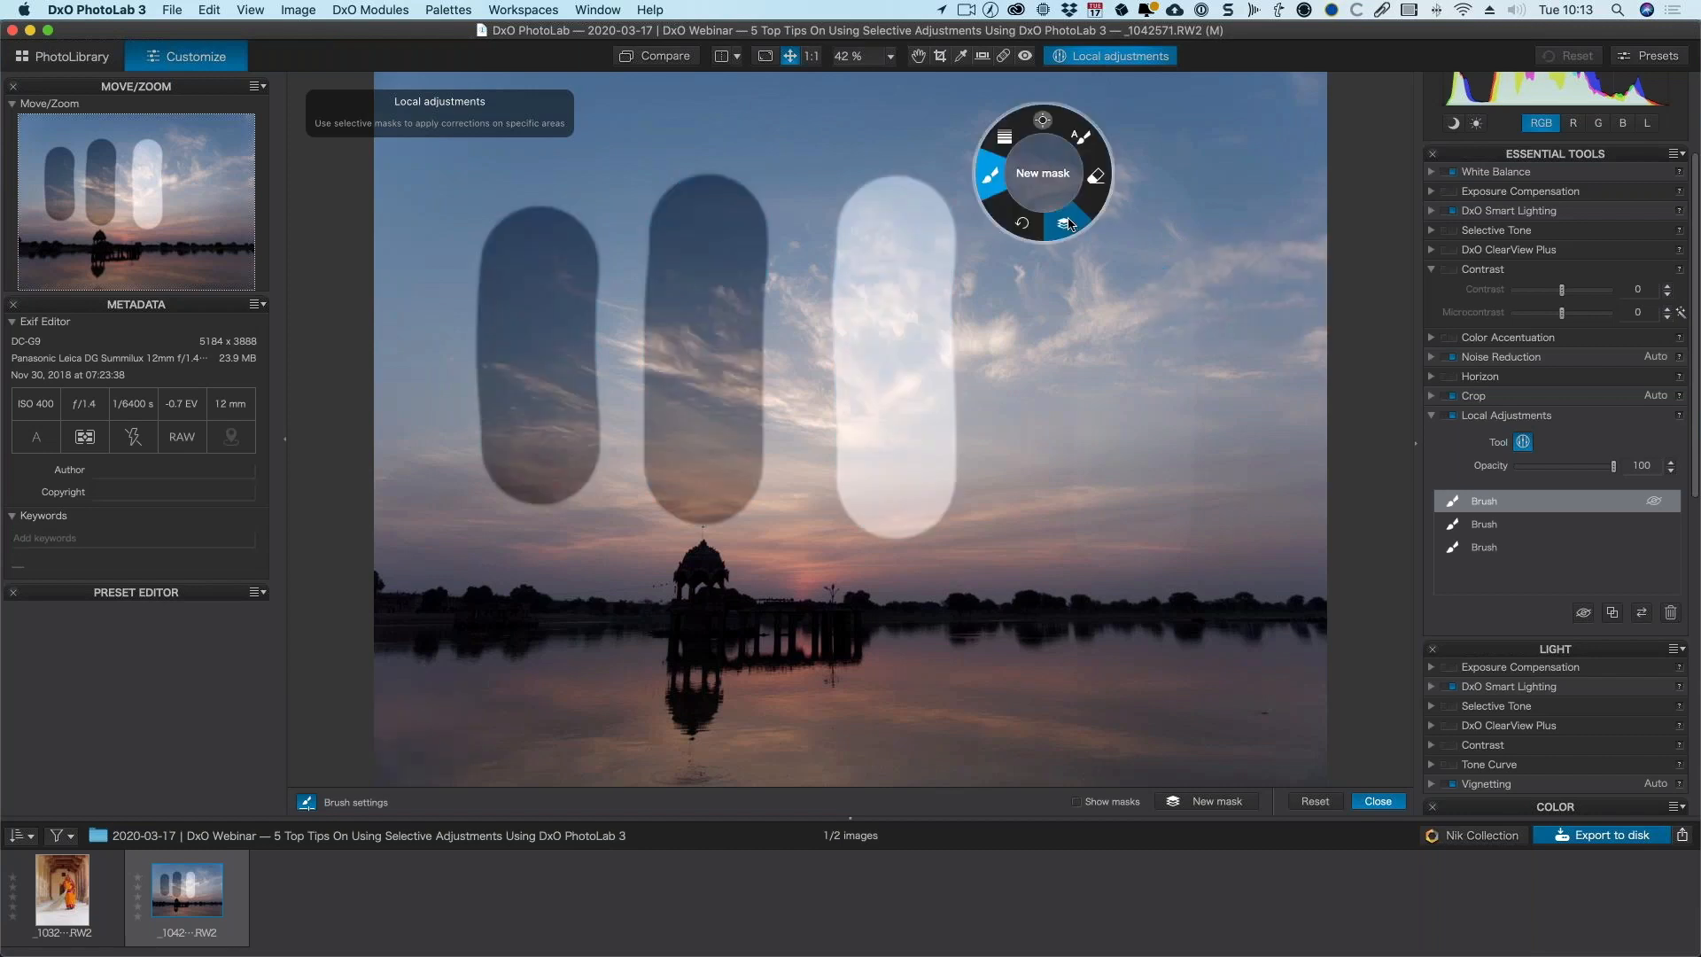
{"action": "left_click", "coordinate": [1069, 224]}
{"action": "left_click_drag", "start_coordinate": [590, 686], "coordinate": [1097, 684]}
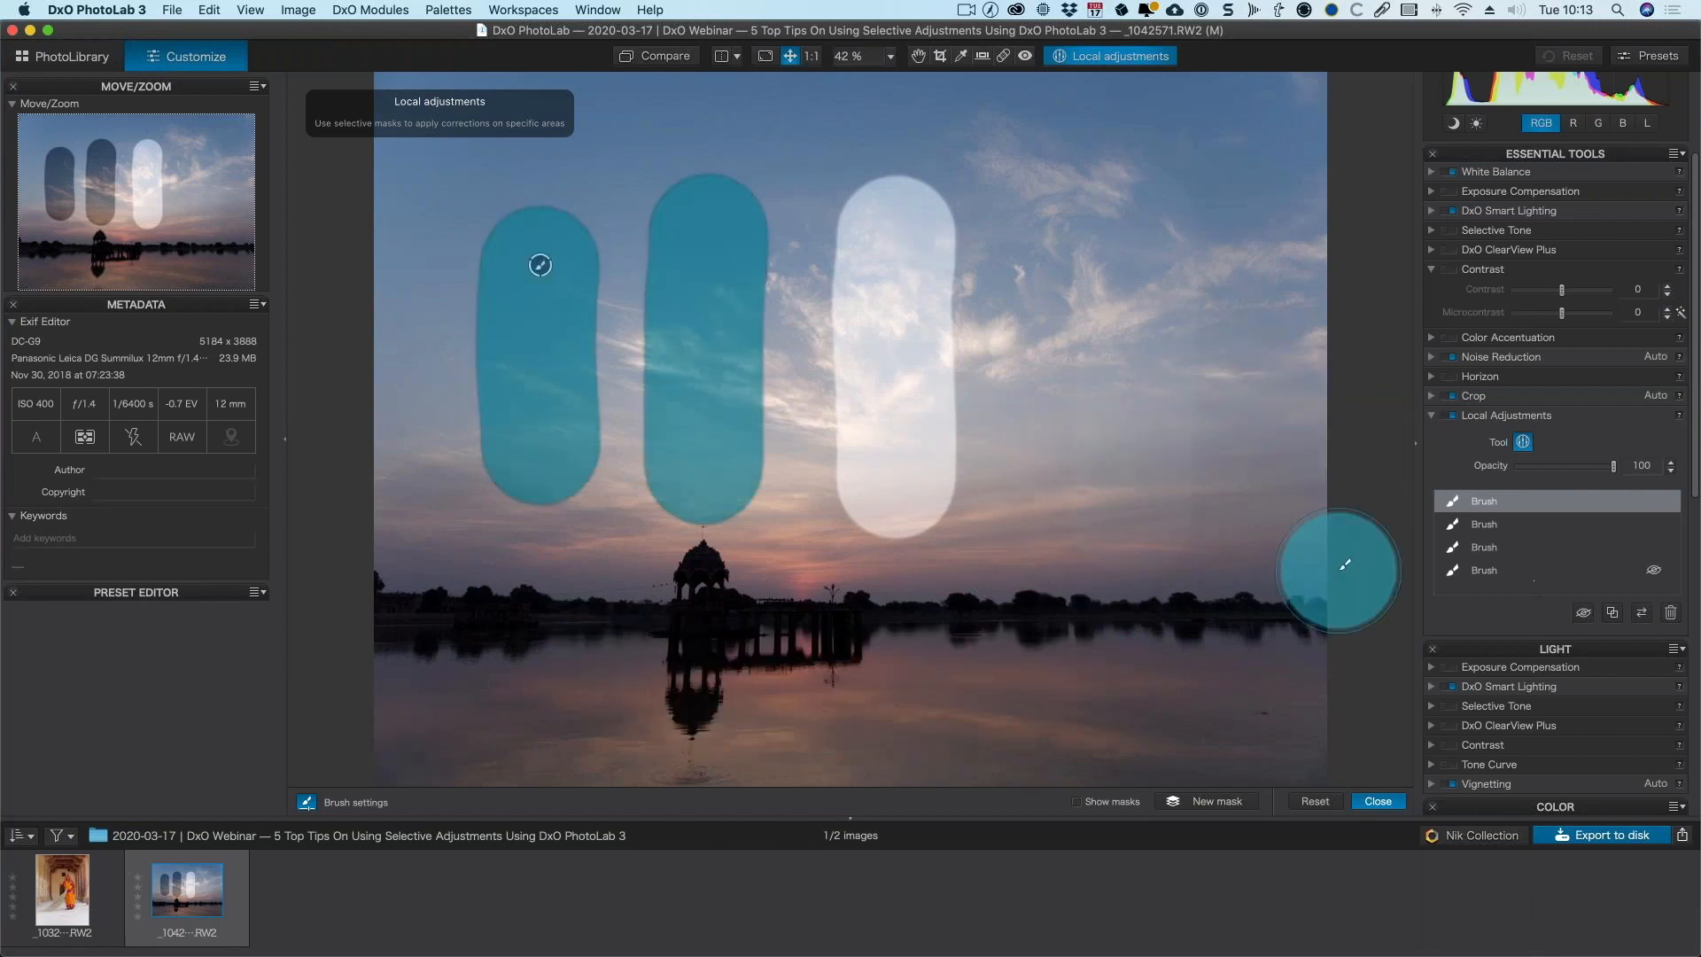
{"action": "mouse_move", "coordinate": [586, 675]}
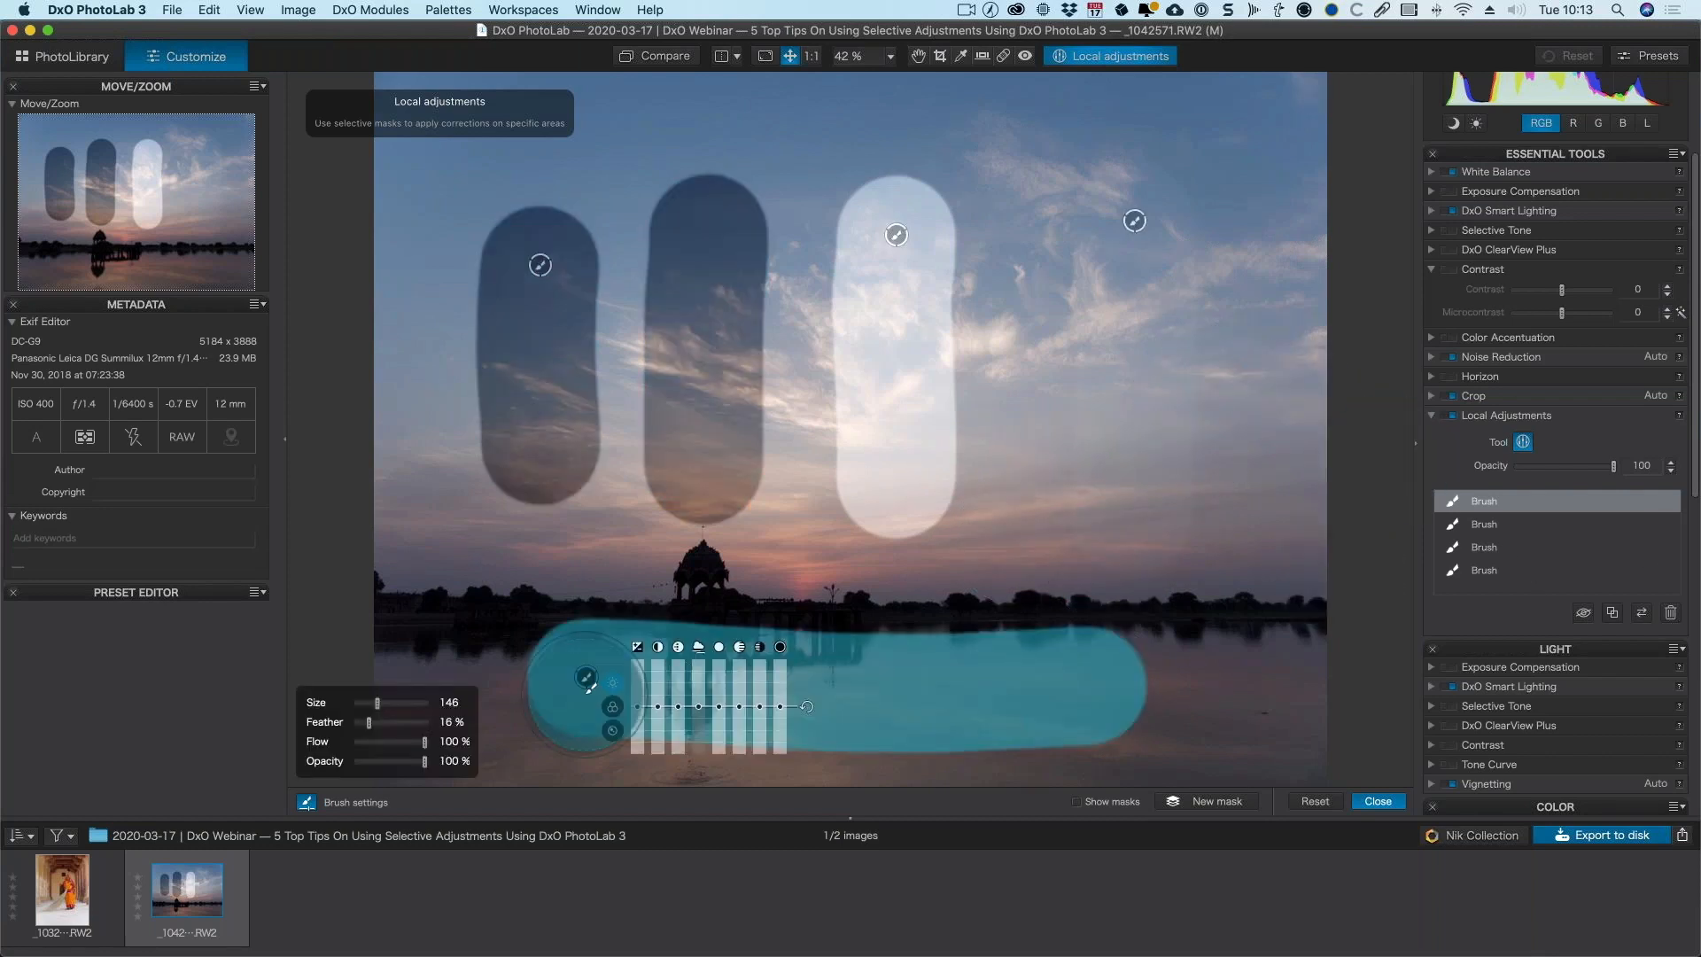
{"action": "mouse_move", "coordinate": [896, 236]}
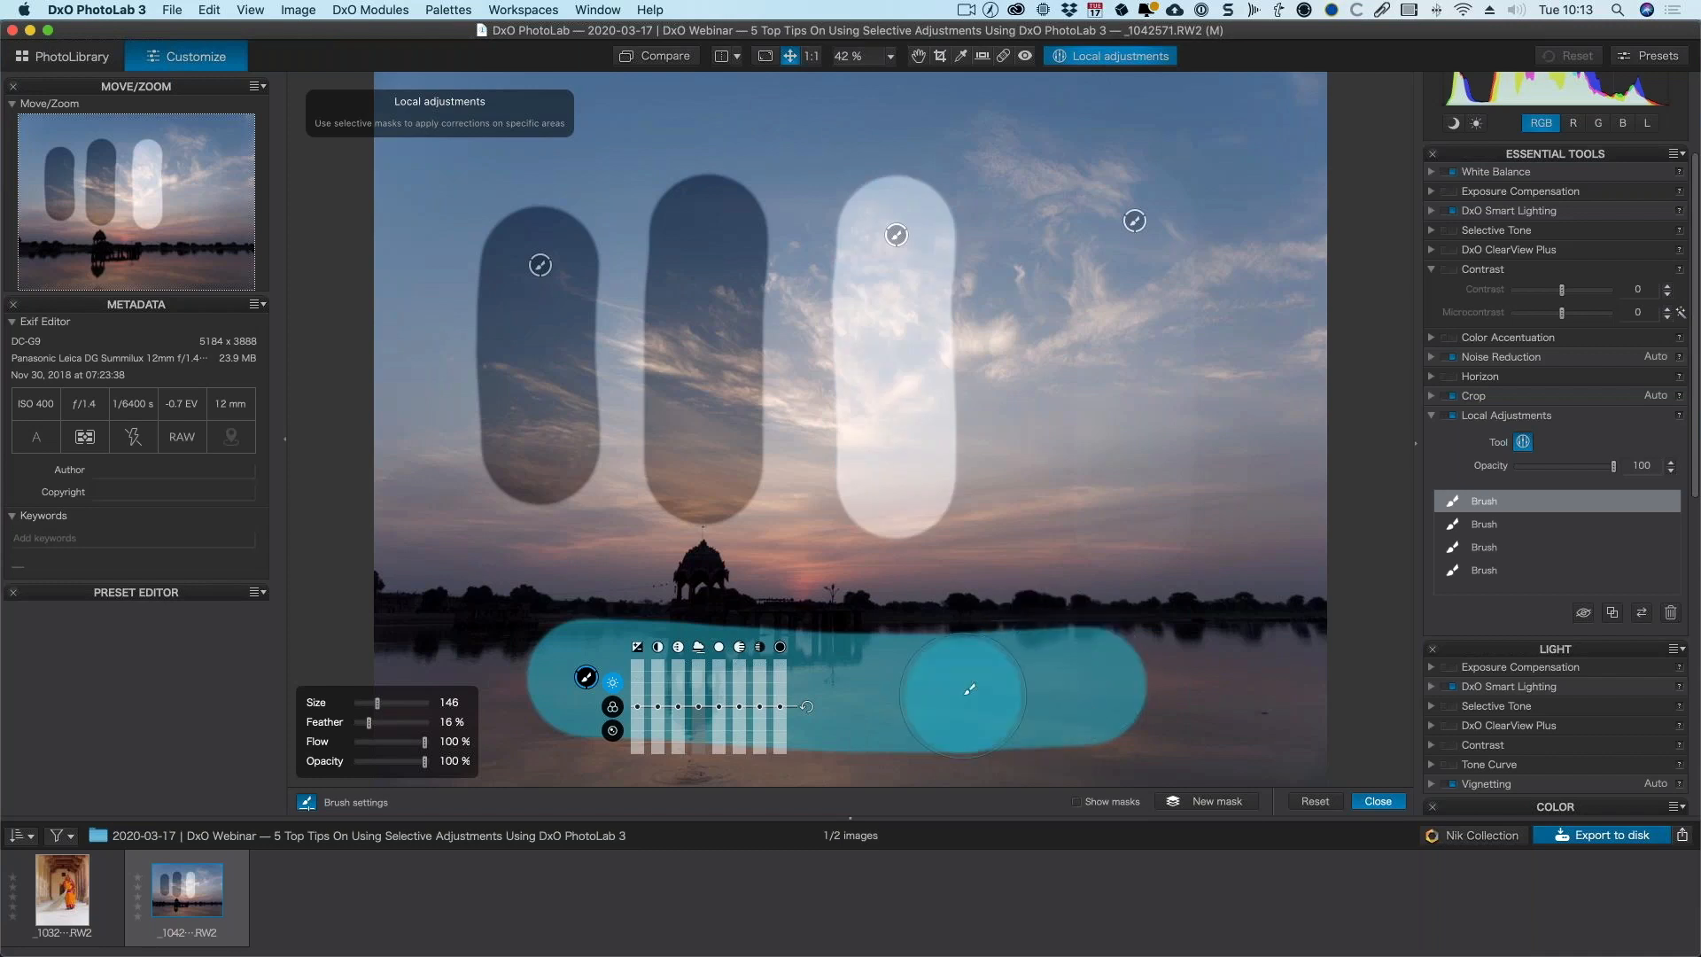
{"action": "left_click_drag", "start_coordinate": [963, 695], "coordinate": [961, 695]}
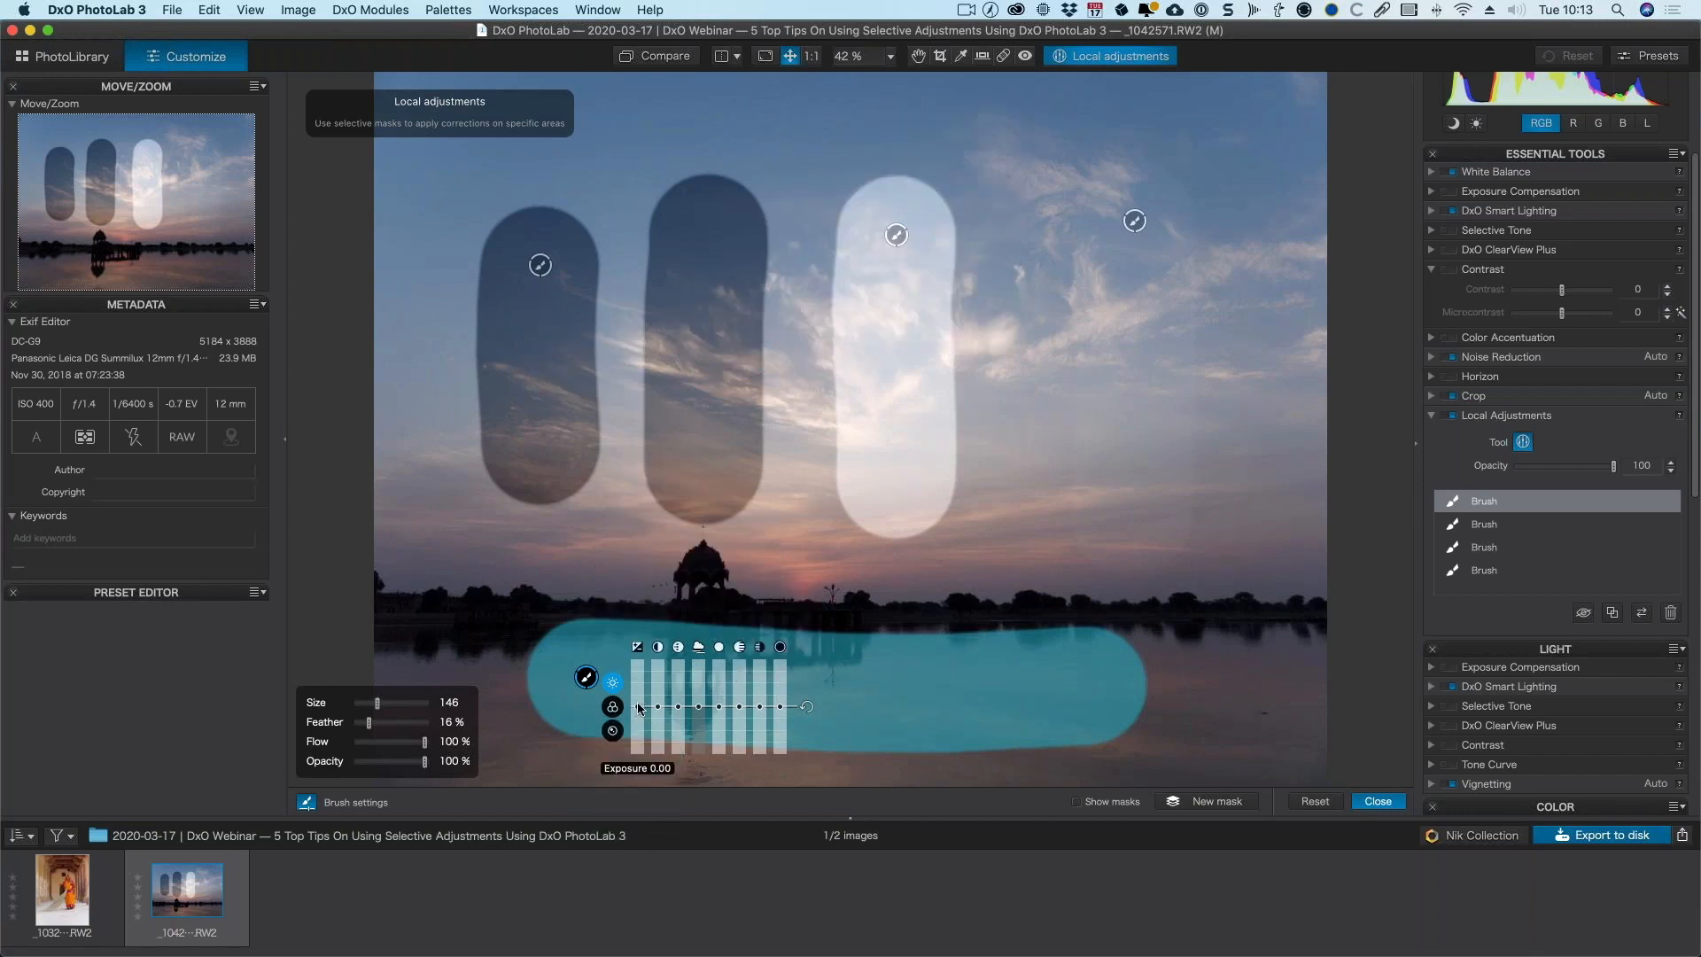
{"action": "left_click_drag", "start_coordinate": [638, 708], "coordinate": [637, 705]}
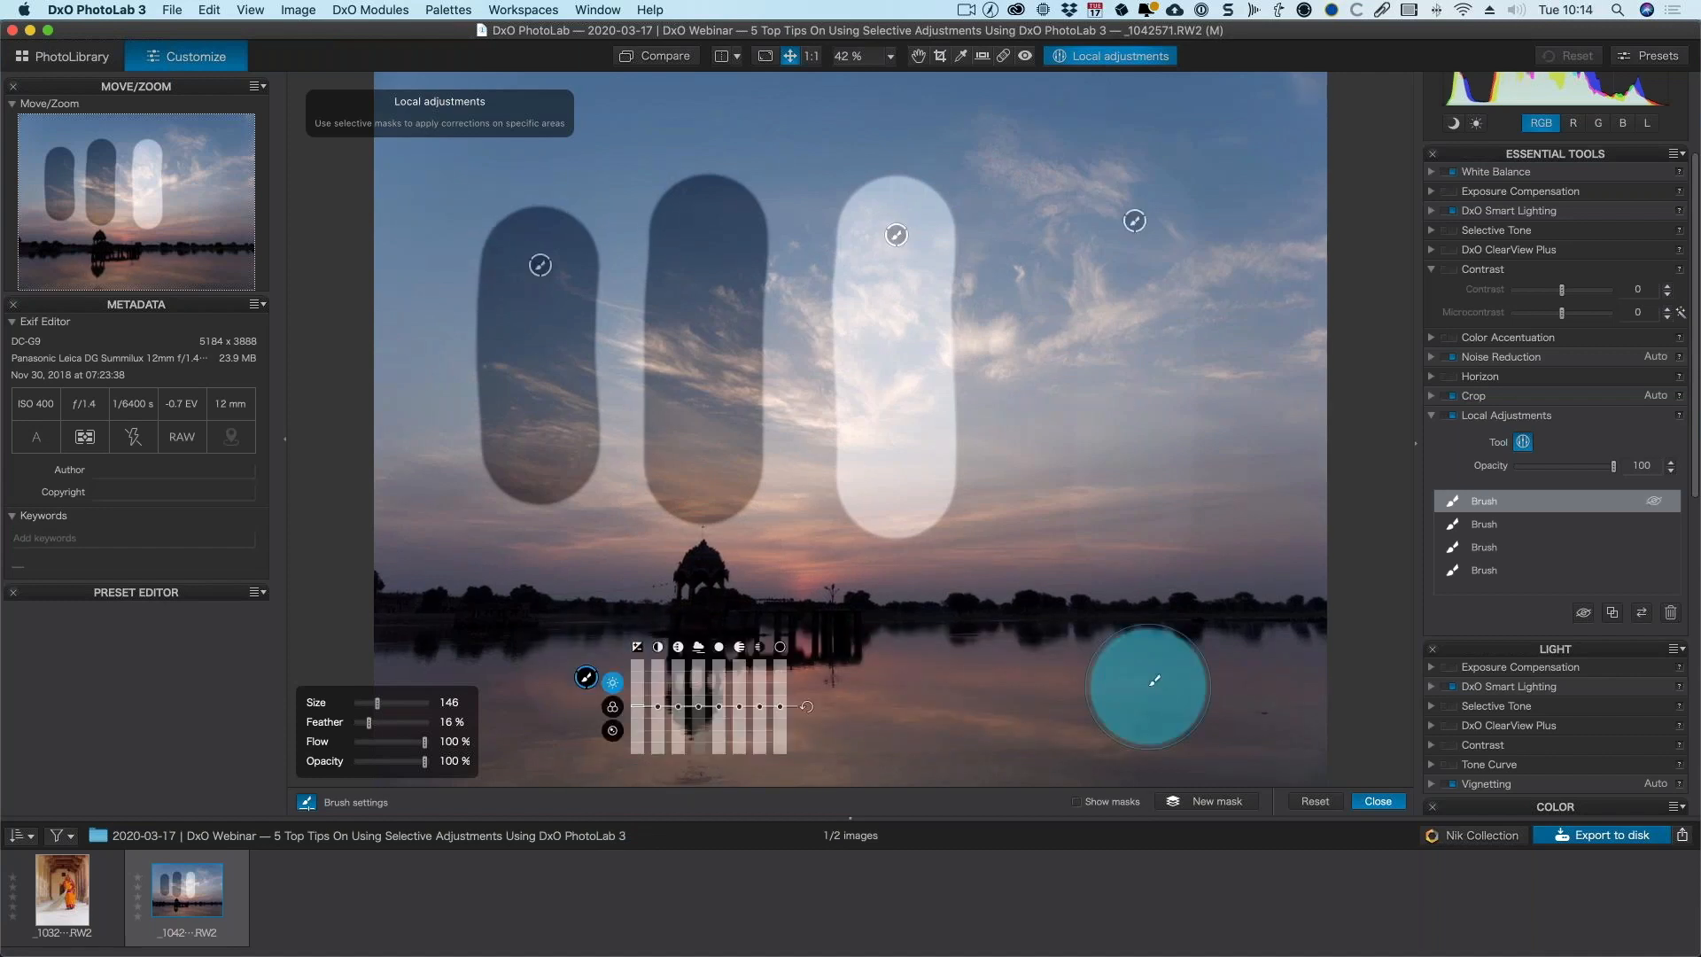
{"action": "left_click_drag", "start_coordinate": [1090, 686], "coordinate": [583, 681]}
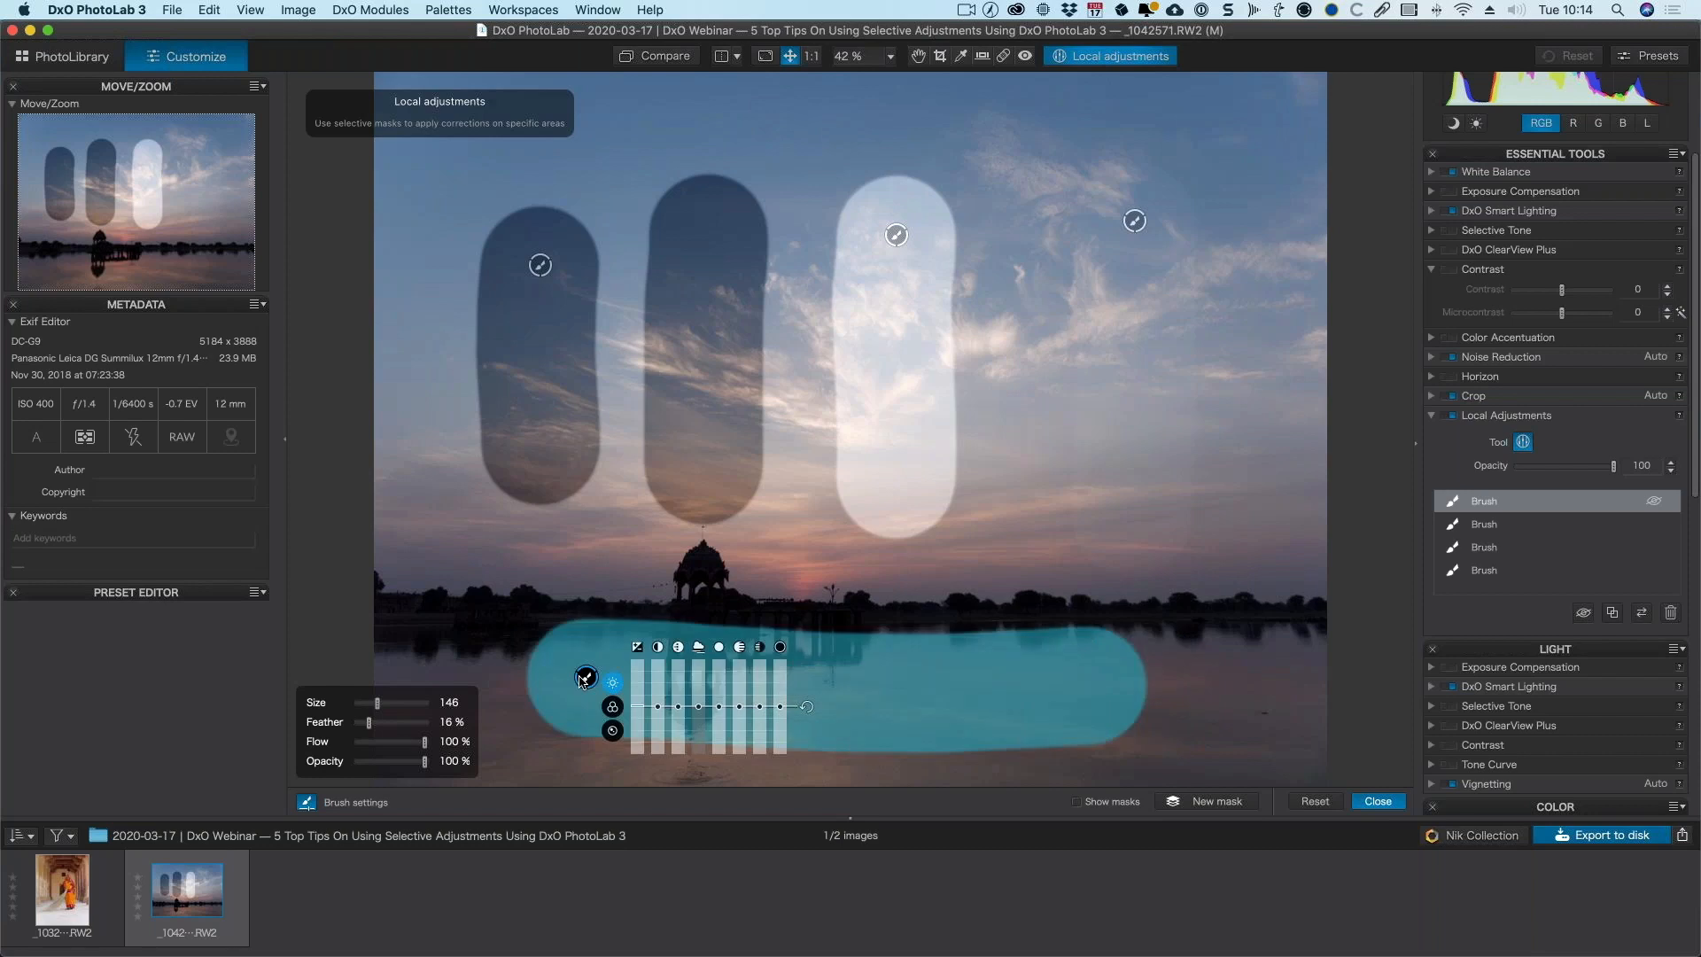
- Turn on the mask display, select the bright third stroke in the sky, and lower its exposure until the stroke is darker than its surroundings
{"action": "left_click", "coordinate": [1110, 806]}
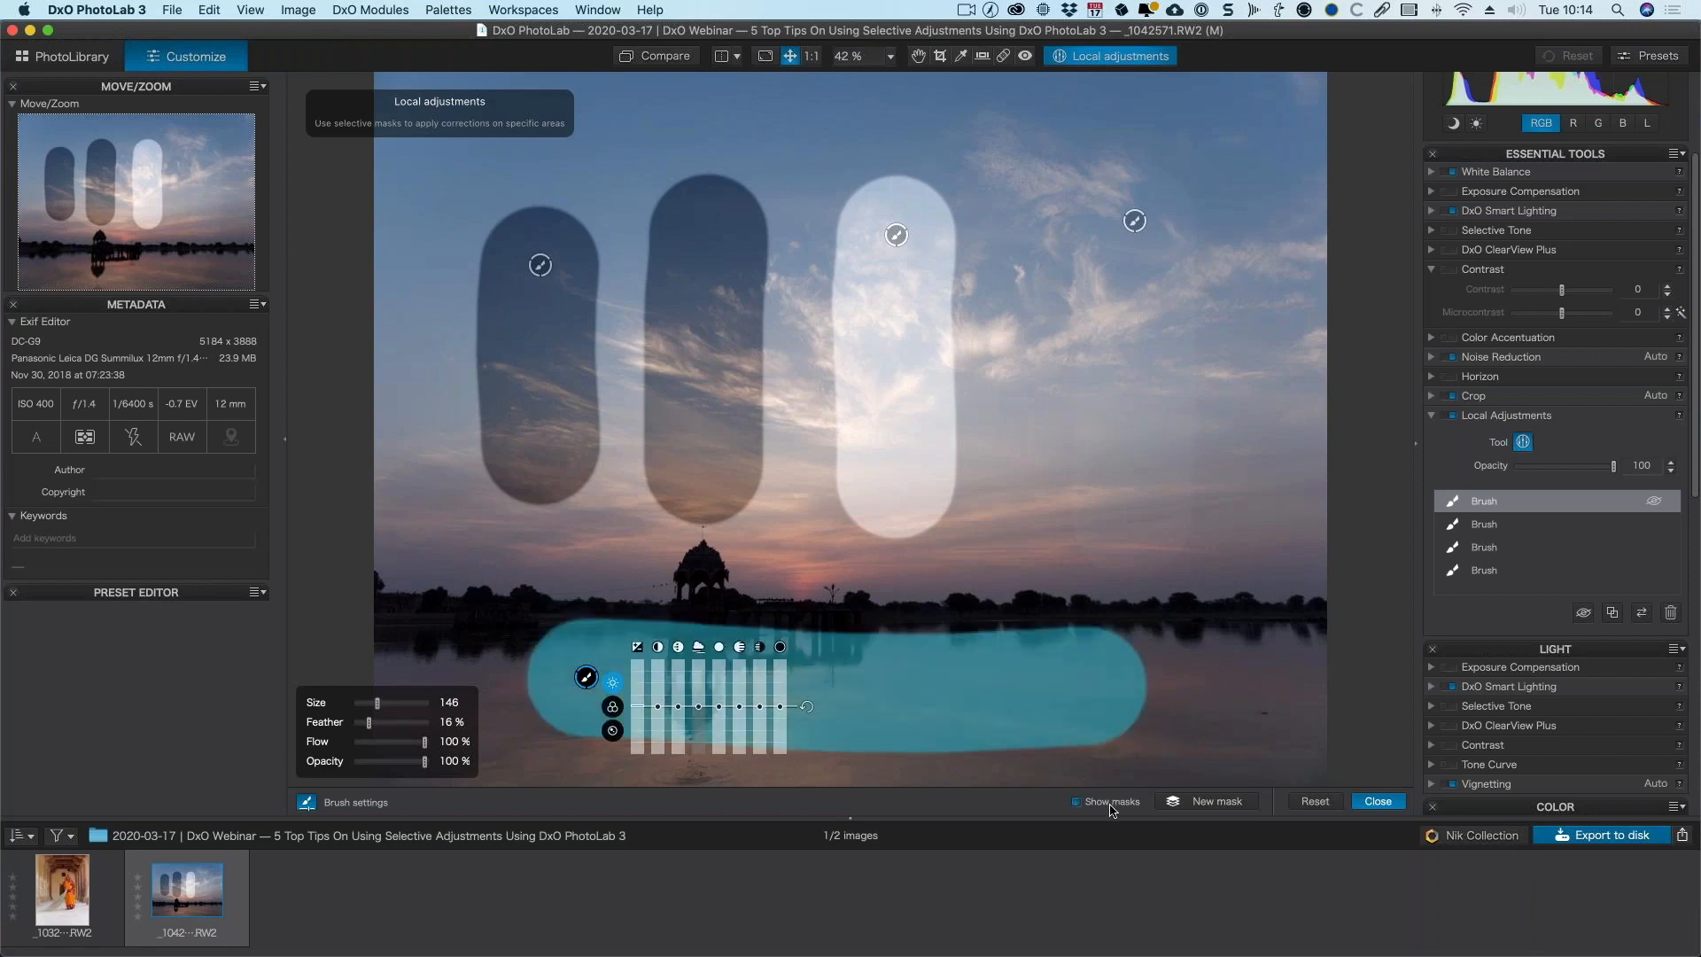
{"action": "left_click", "coordinate": [896, 238]}
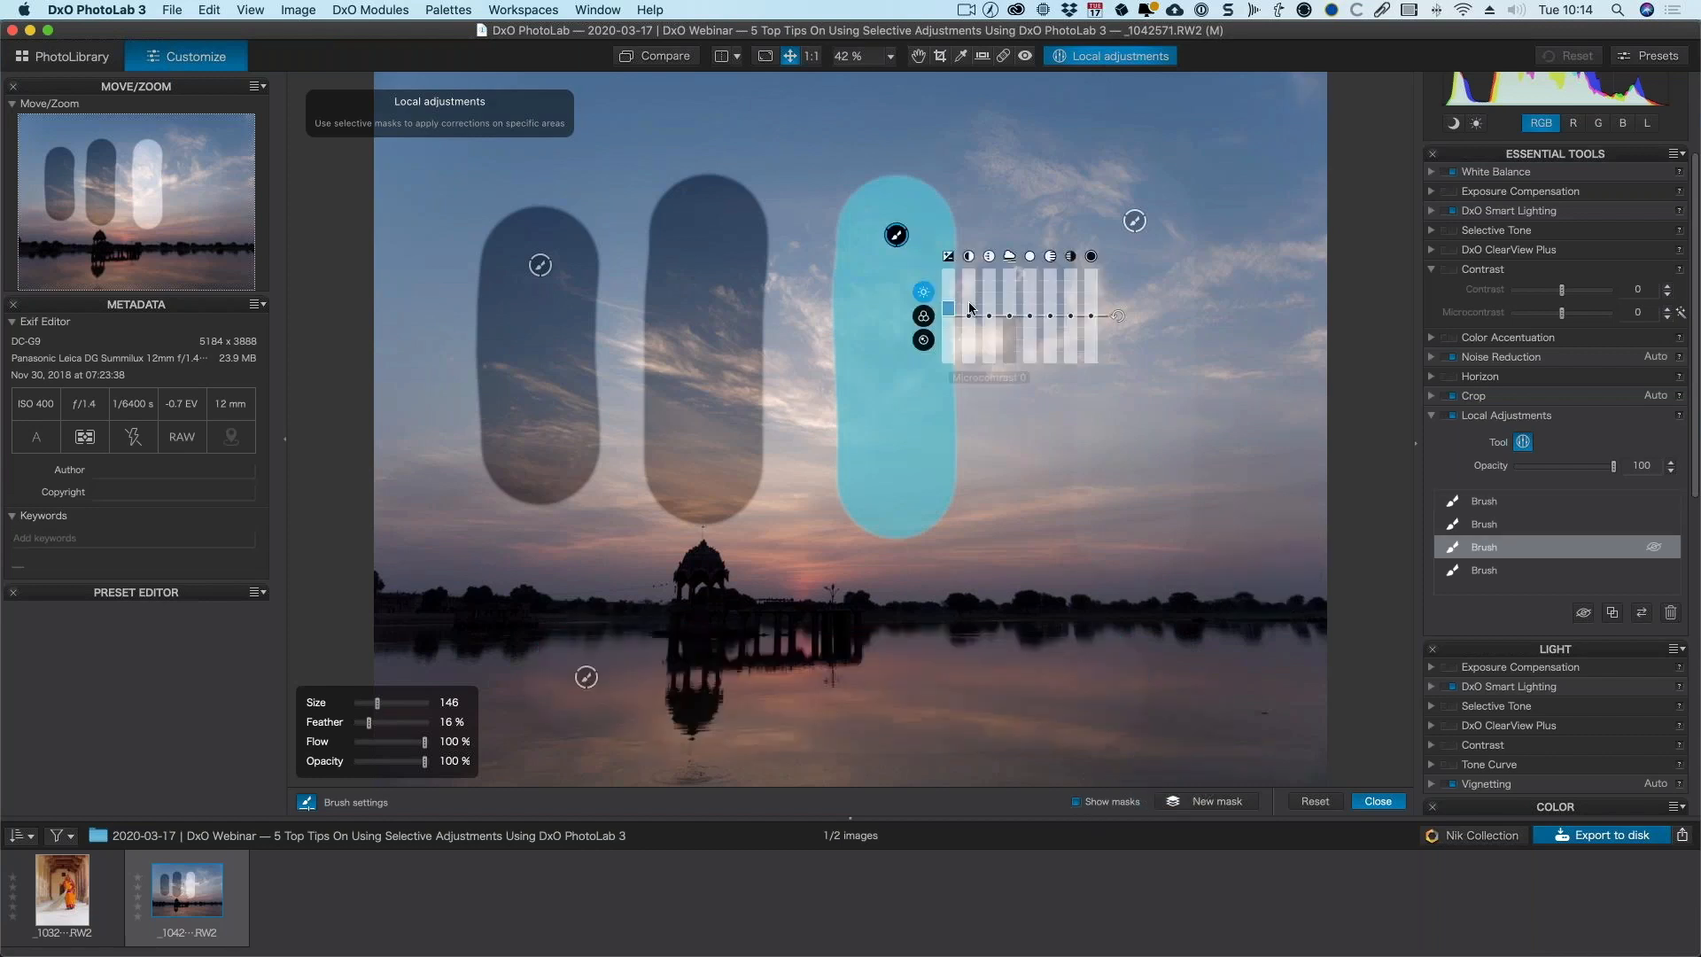
{"action": "left_click_drag", "start_coordinate": [944, 305], "coordinate": [946, 324]}
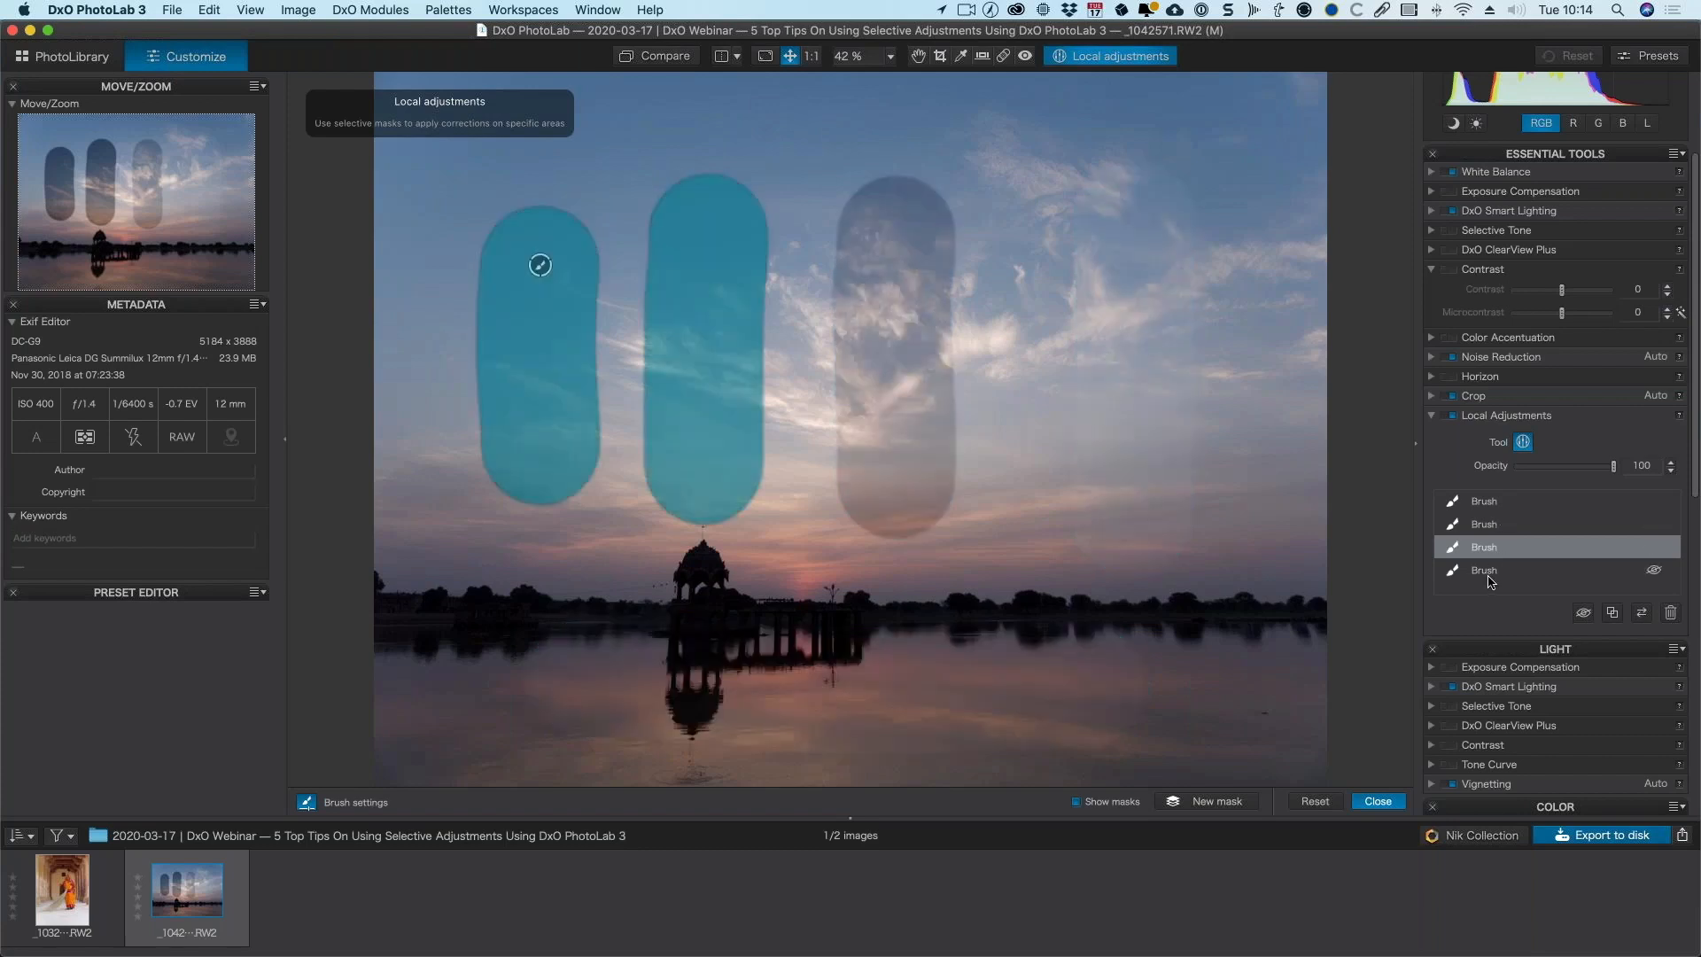
- Delete the Brush mask holding the two dark sky strokes and reset all the remaining local adjustments
{"action": "left_click", "coordinate": [1585, 567]}
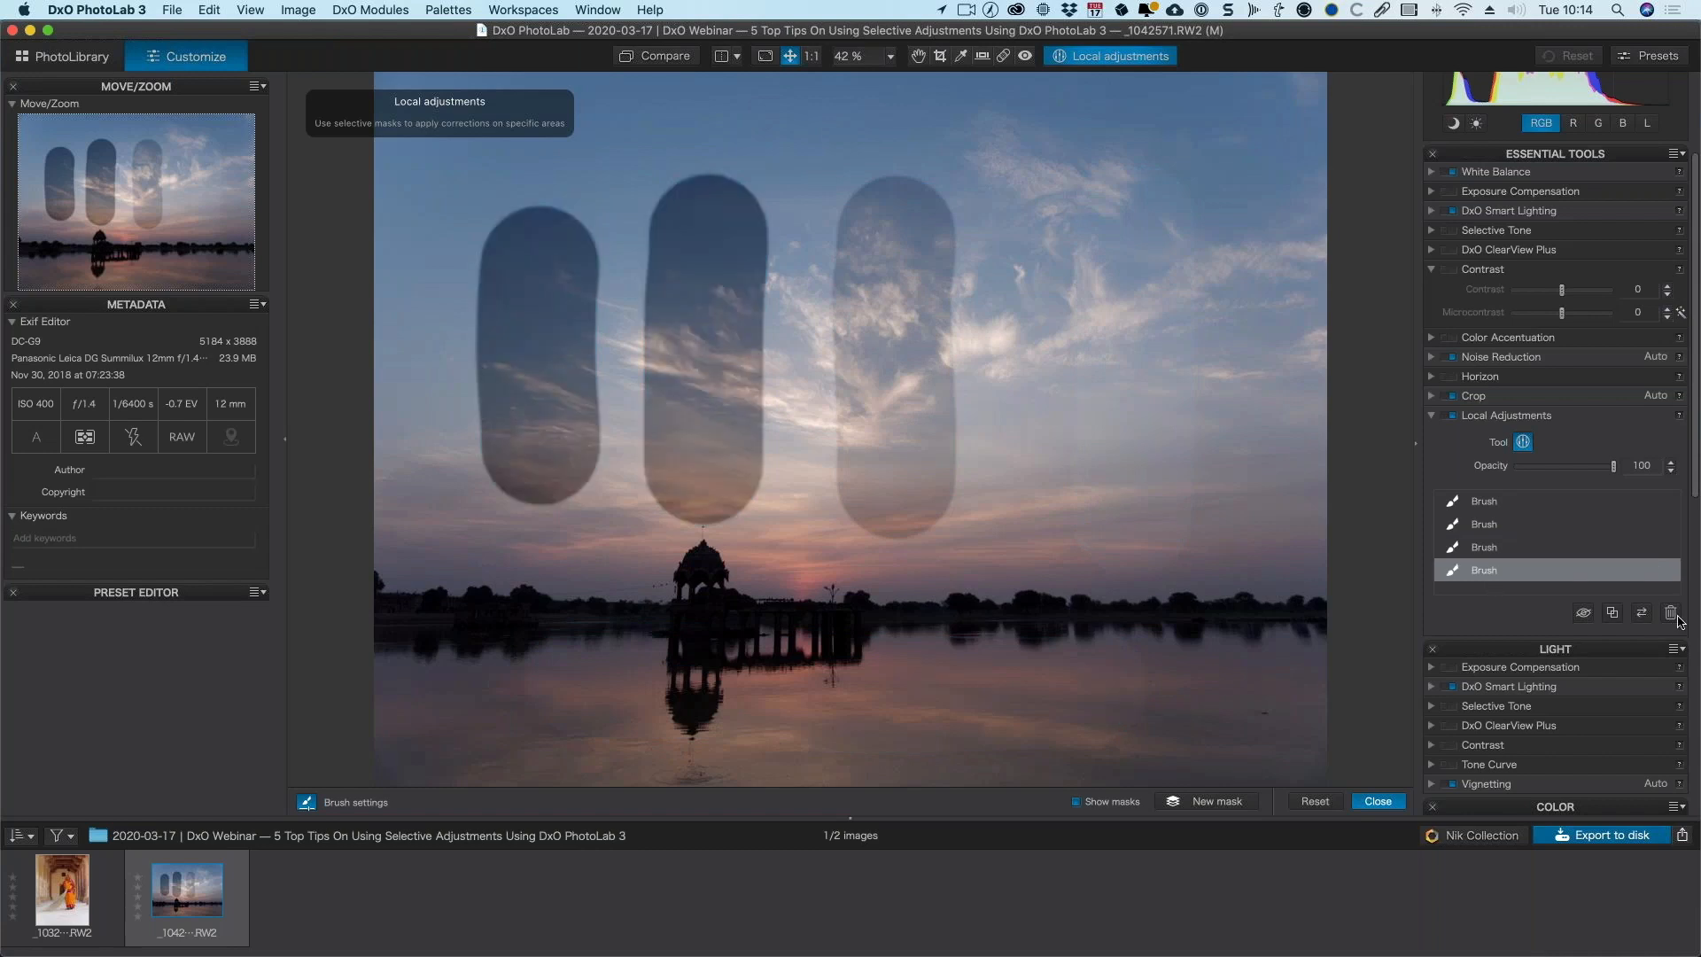
{"action": "key", "text": "Delete"}
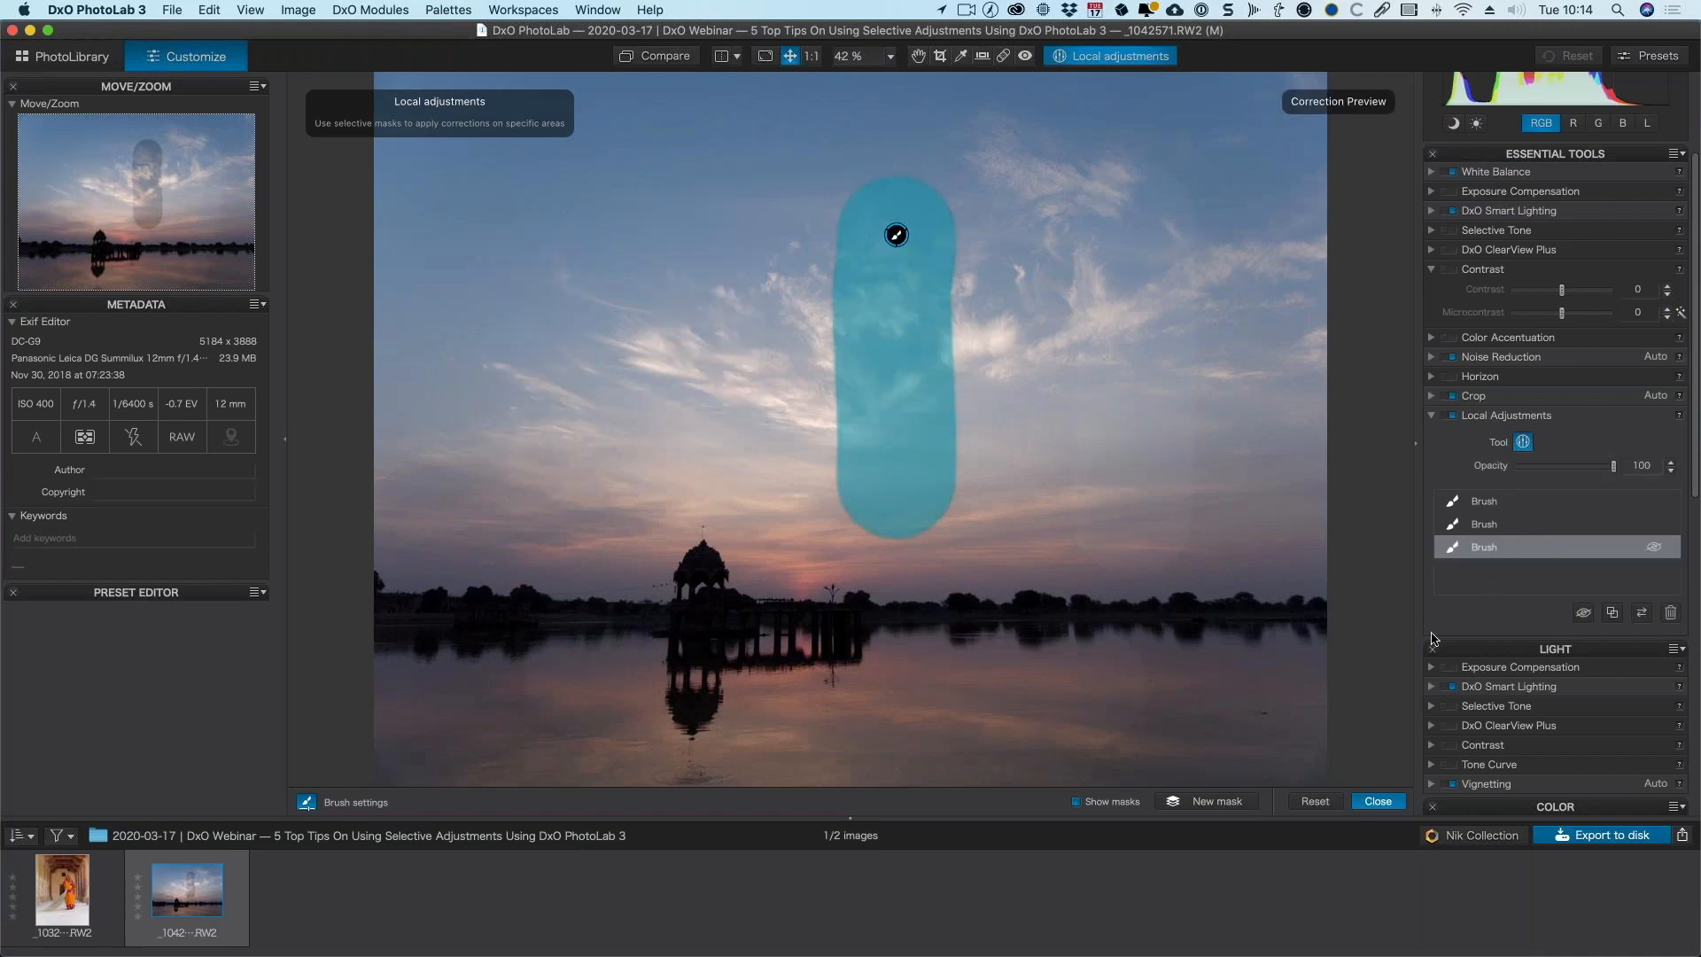
{"action": "left_click", "coordinate": [1315, 800]}
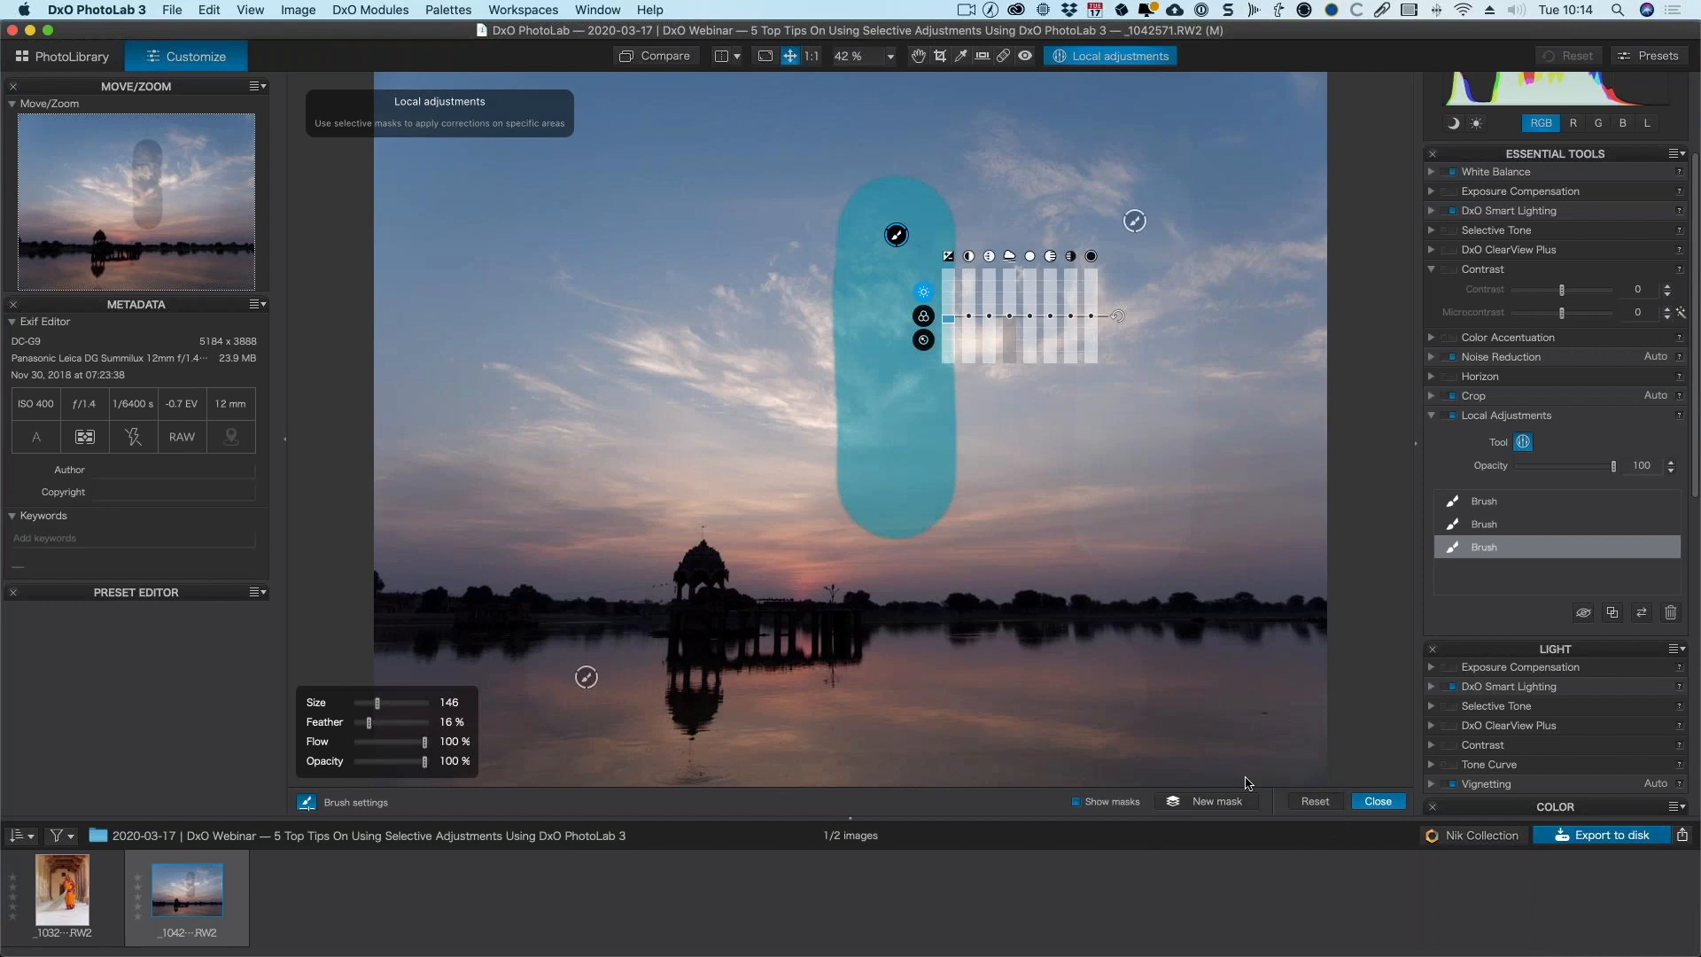
- Paint a large rounded Brush mask over the sky above the pavilion, nudge its exposure very slightly, and raise its microcontrast
{"action": "mouse_move", "coordinate": [646, 327]}
{"action": "left_mouse_down"}
{"action": "mouse_move", "coordinate": [911, 433]}
{"action": "mouse_move", "coordinate": [665, 439]}
{"action": "mouse_move", "coordinate": [719, 357]}
{"action": "mouse_move", "coordinate": [744, 407]}
{"action": "mouse_move", "coordinate": [721, 360]}
{"action": "left_mouse_up"}
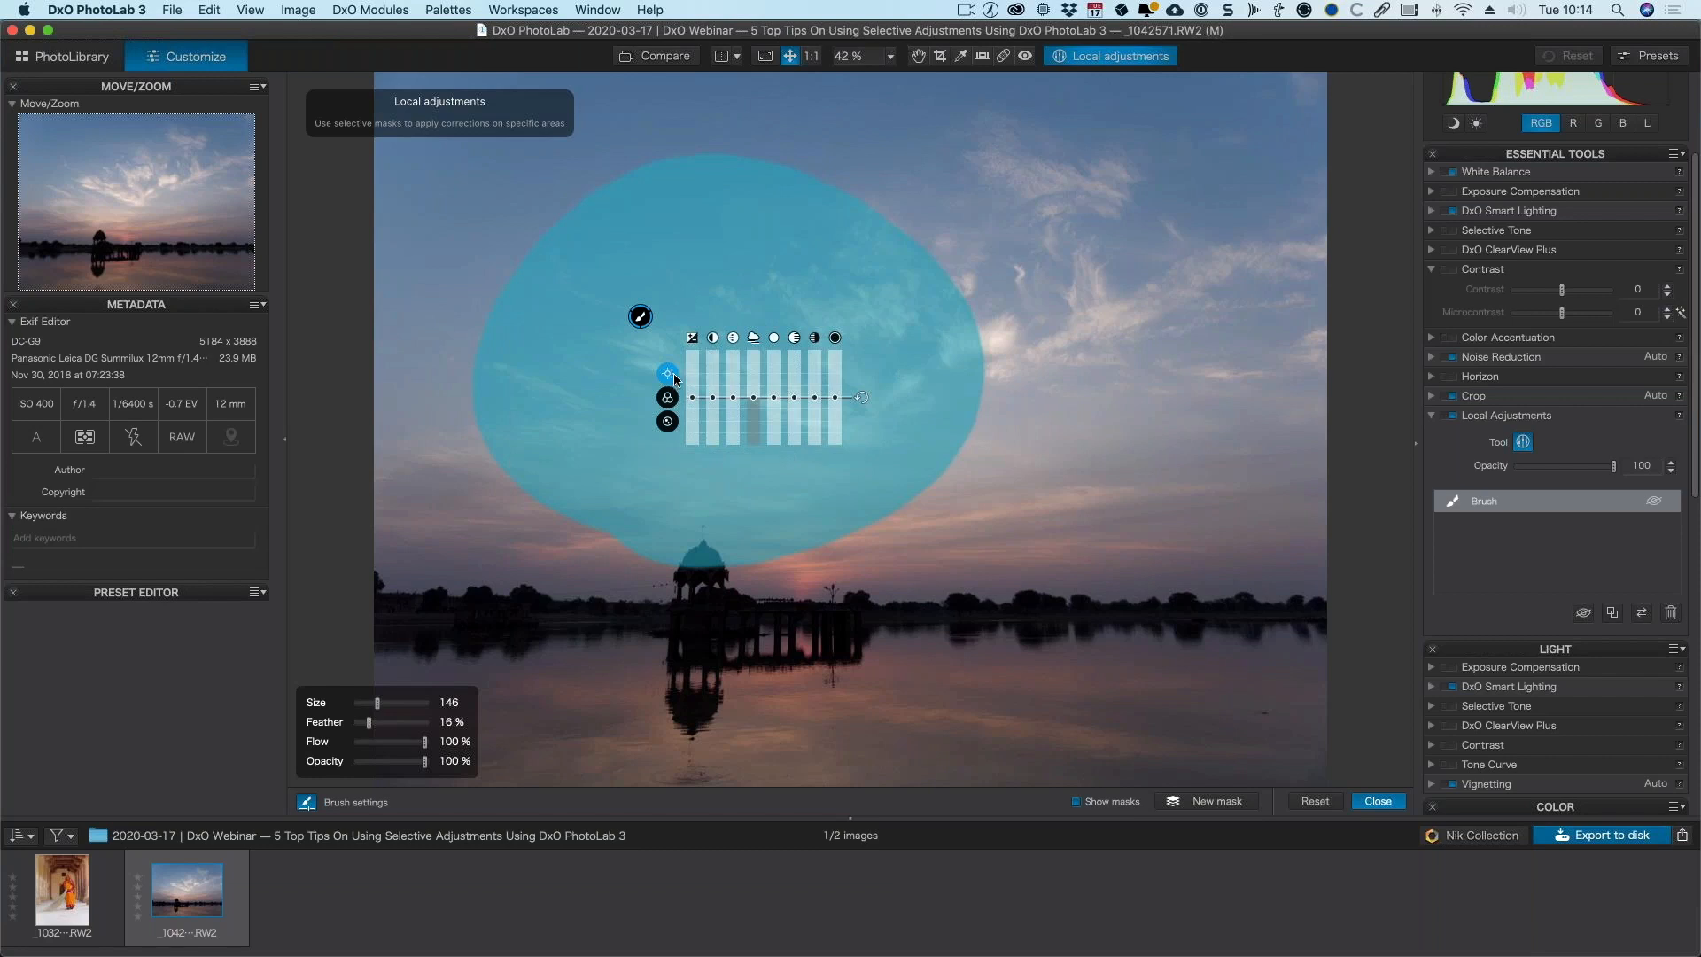
{"action": "left_click_drag", "start_coordinate": [694, 400], "coordinate": [695, 402]}
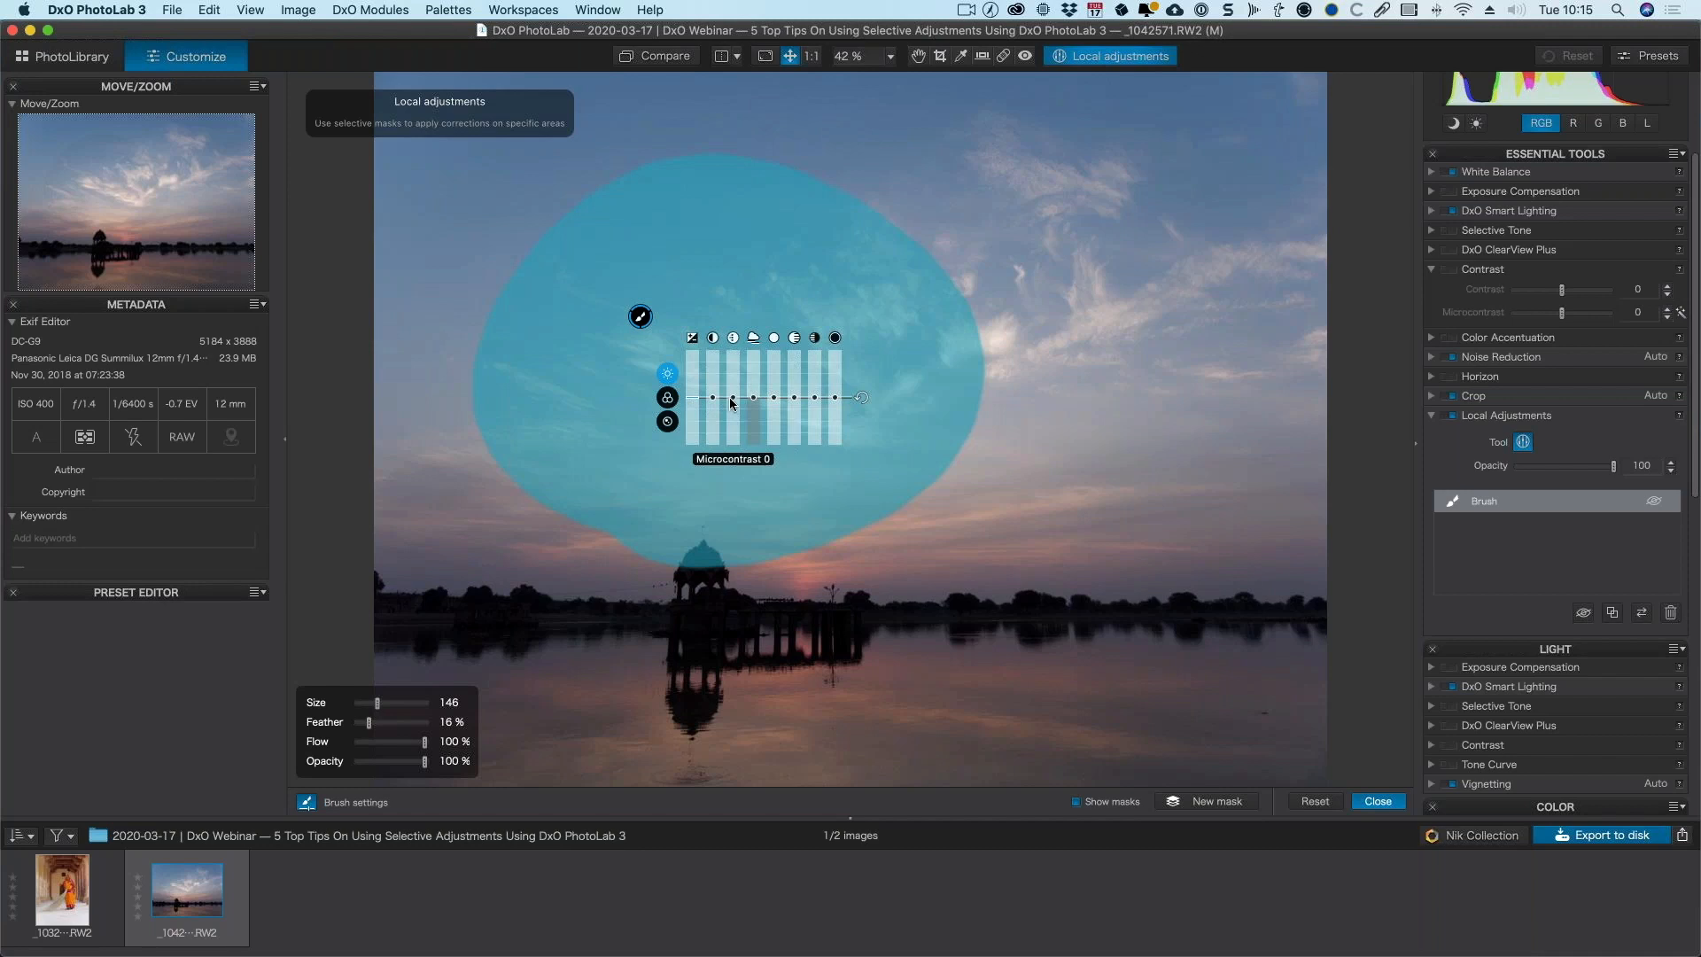
{"action": "left_click_drag", "start_coordinate": [734, 397], "coordinate": [736, 370]}
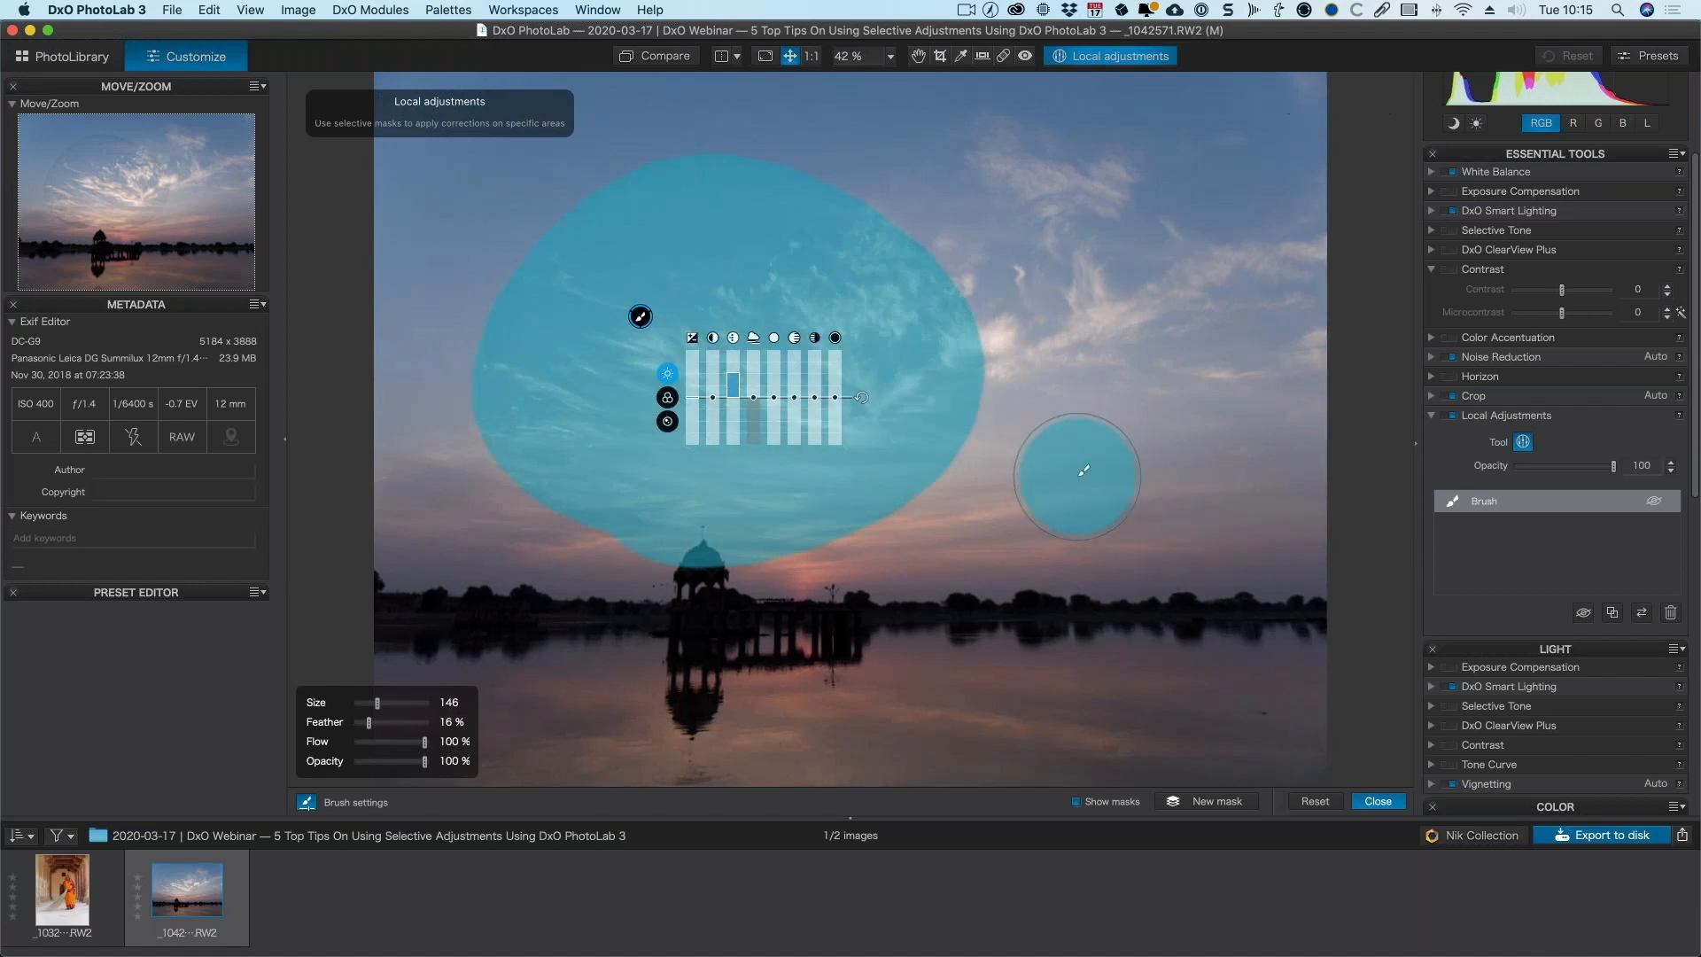
- Turn off the mask display and replace the microcontrast with ClearView Plus, trying 39 before reducing it to a small amount
{"action": "left_click", "coordinate": [1113, 796]}
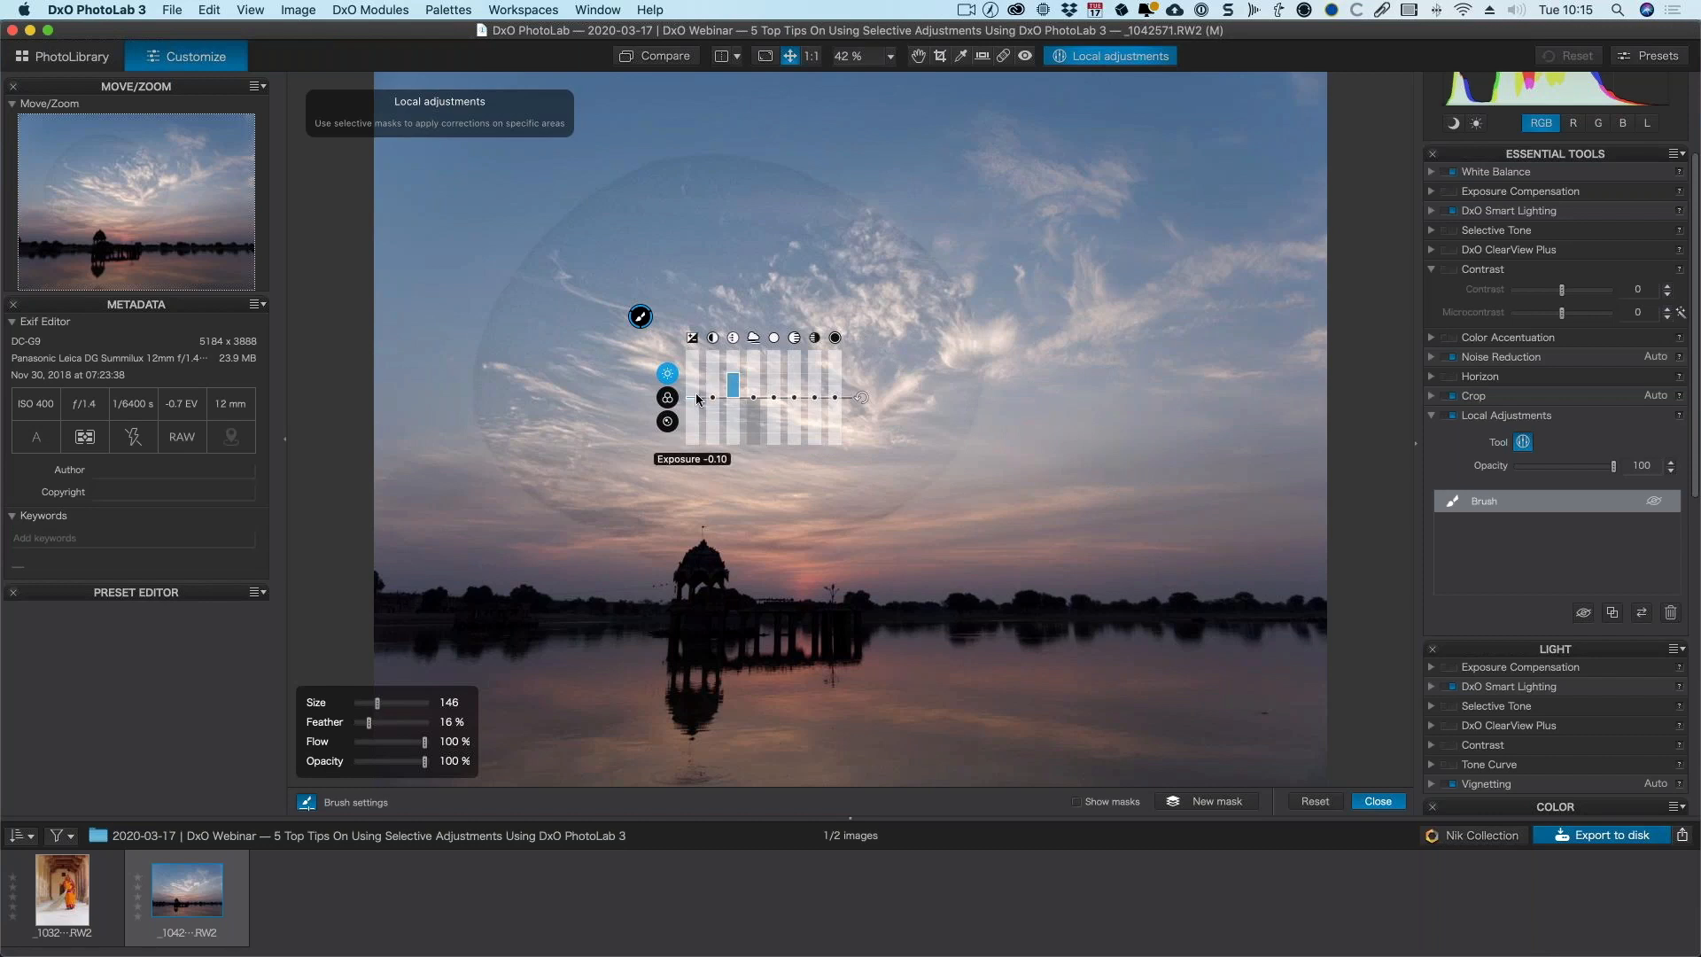
{"action": "left_click_drag", "start_coordinate": [734, 386], "coordinate": [757, 383]}
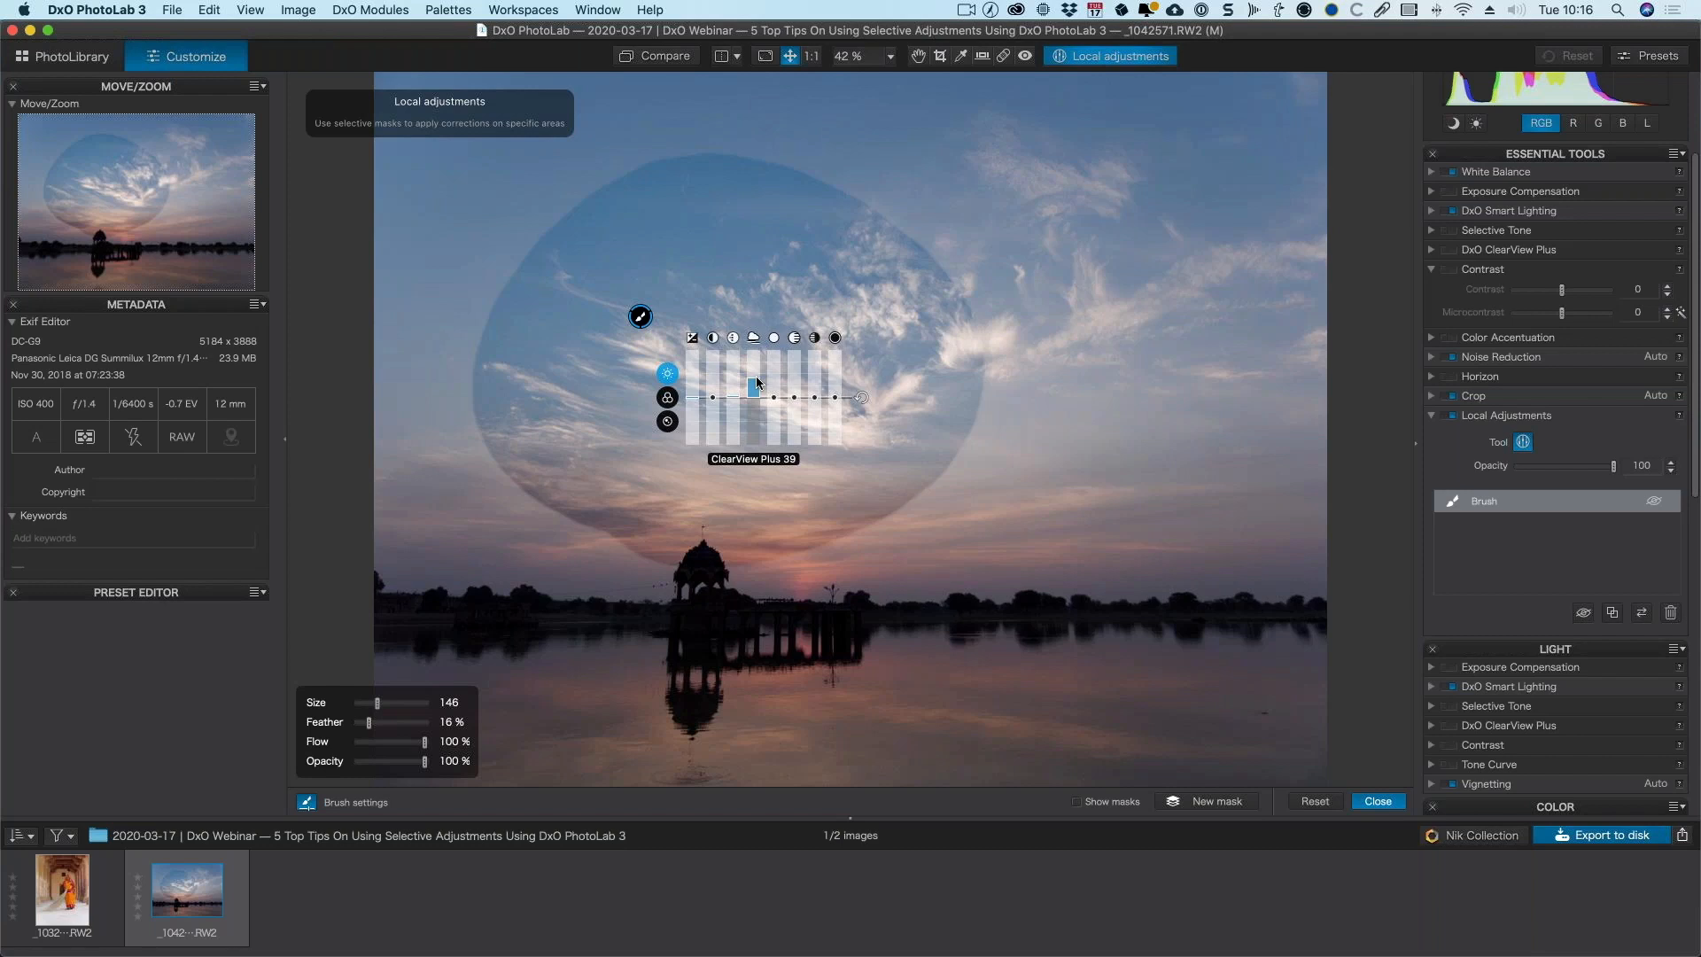
{"action": "mouse_move", "coordinate": [756, 383]}
{"action": "left_mouse_down"}
{"action": "mouse_move", "coordinate": [756, 364]}
{"action": "mouse_move", "coordinate": [750, 394]}
{"action": "mouse_move", "coordinate": [836, 397]}
{"action": "left_mouse_up"}
{"action": "left_click_drag", "start_coordinate": [834, 397], "coordinate": [835, 397]}
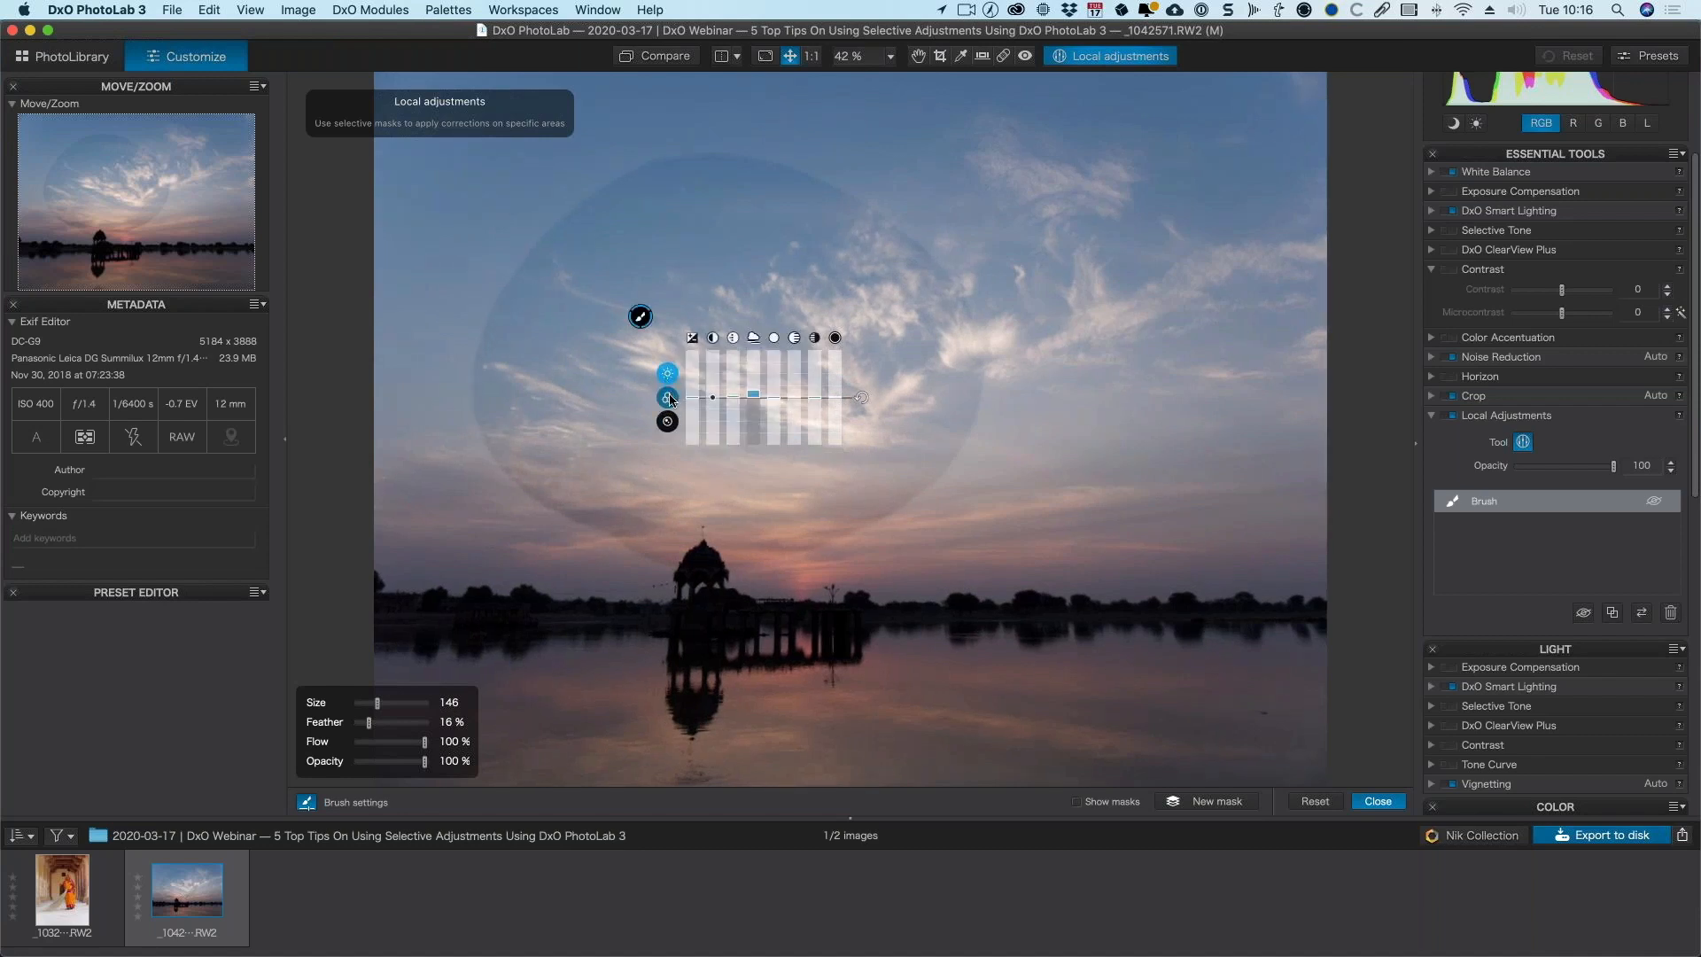
- Reset the sky mask's corrections from its Color group and slightly raise the first correction in its Detail group
{"action": "left_click", "coordinate": [668, 399]}
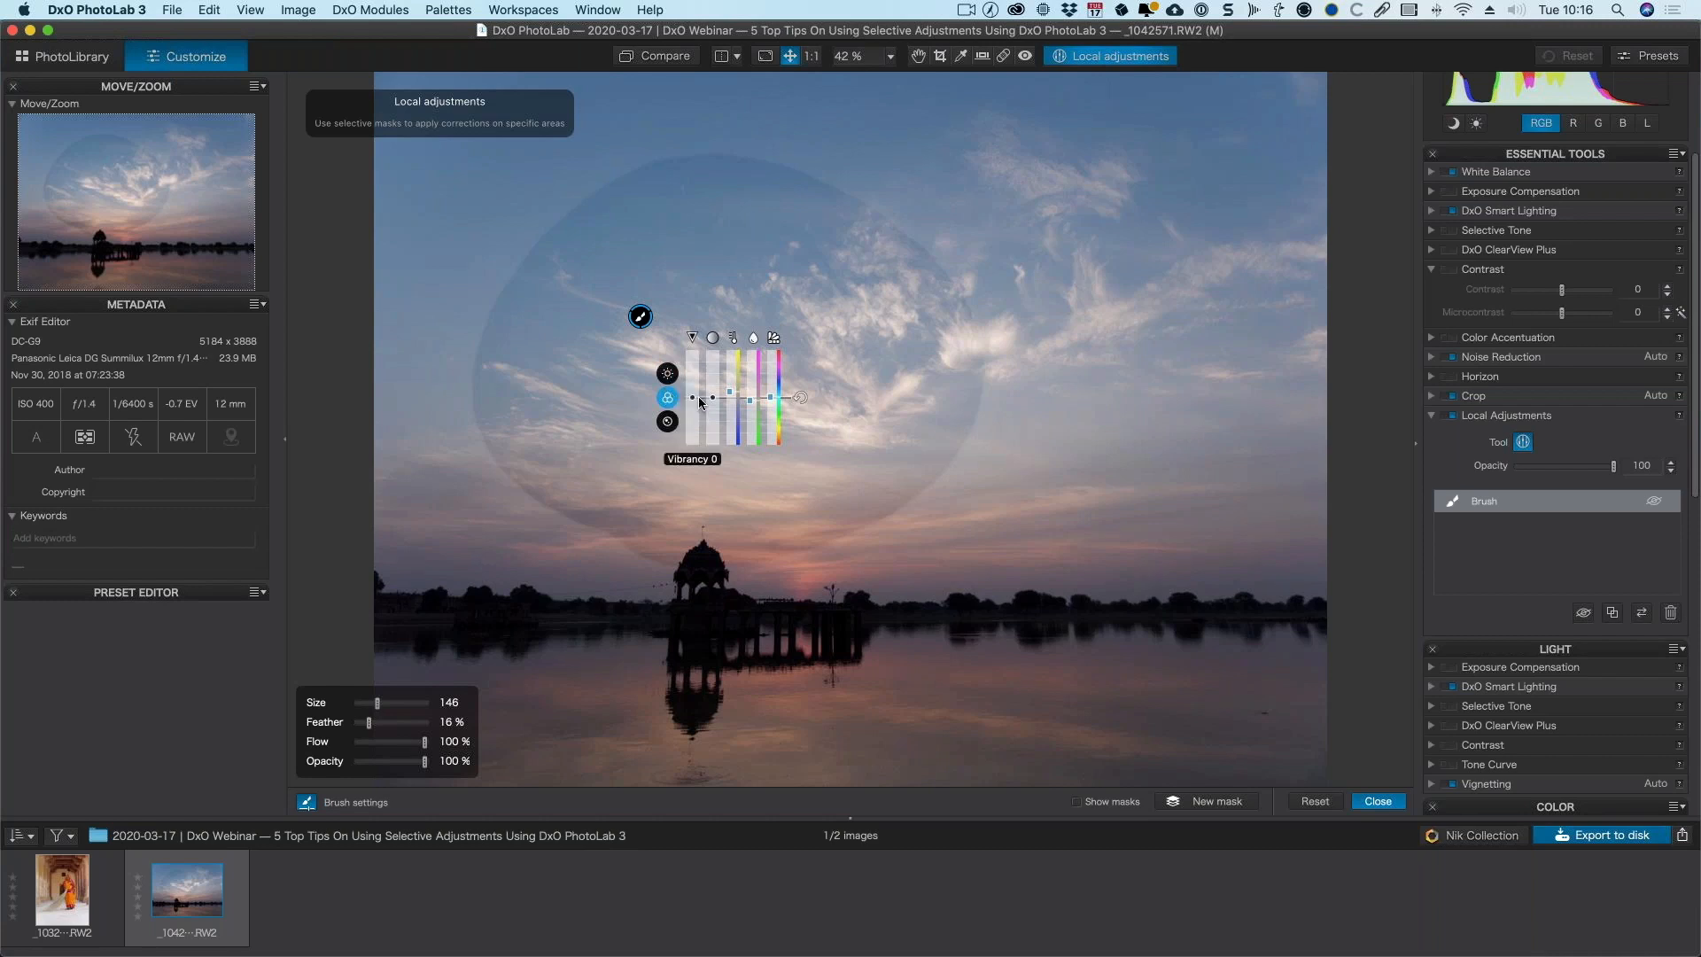
{"action": "left_click", "coordinate": [799, 397]}
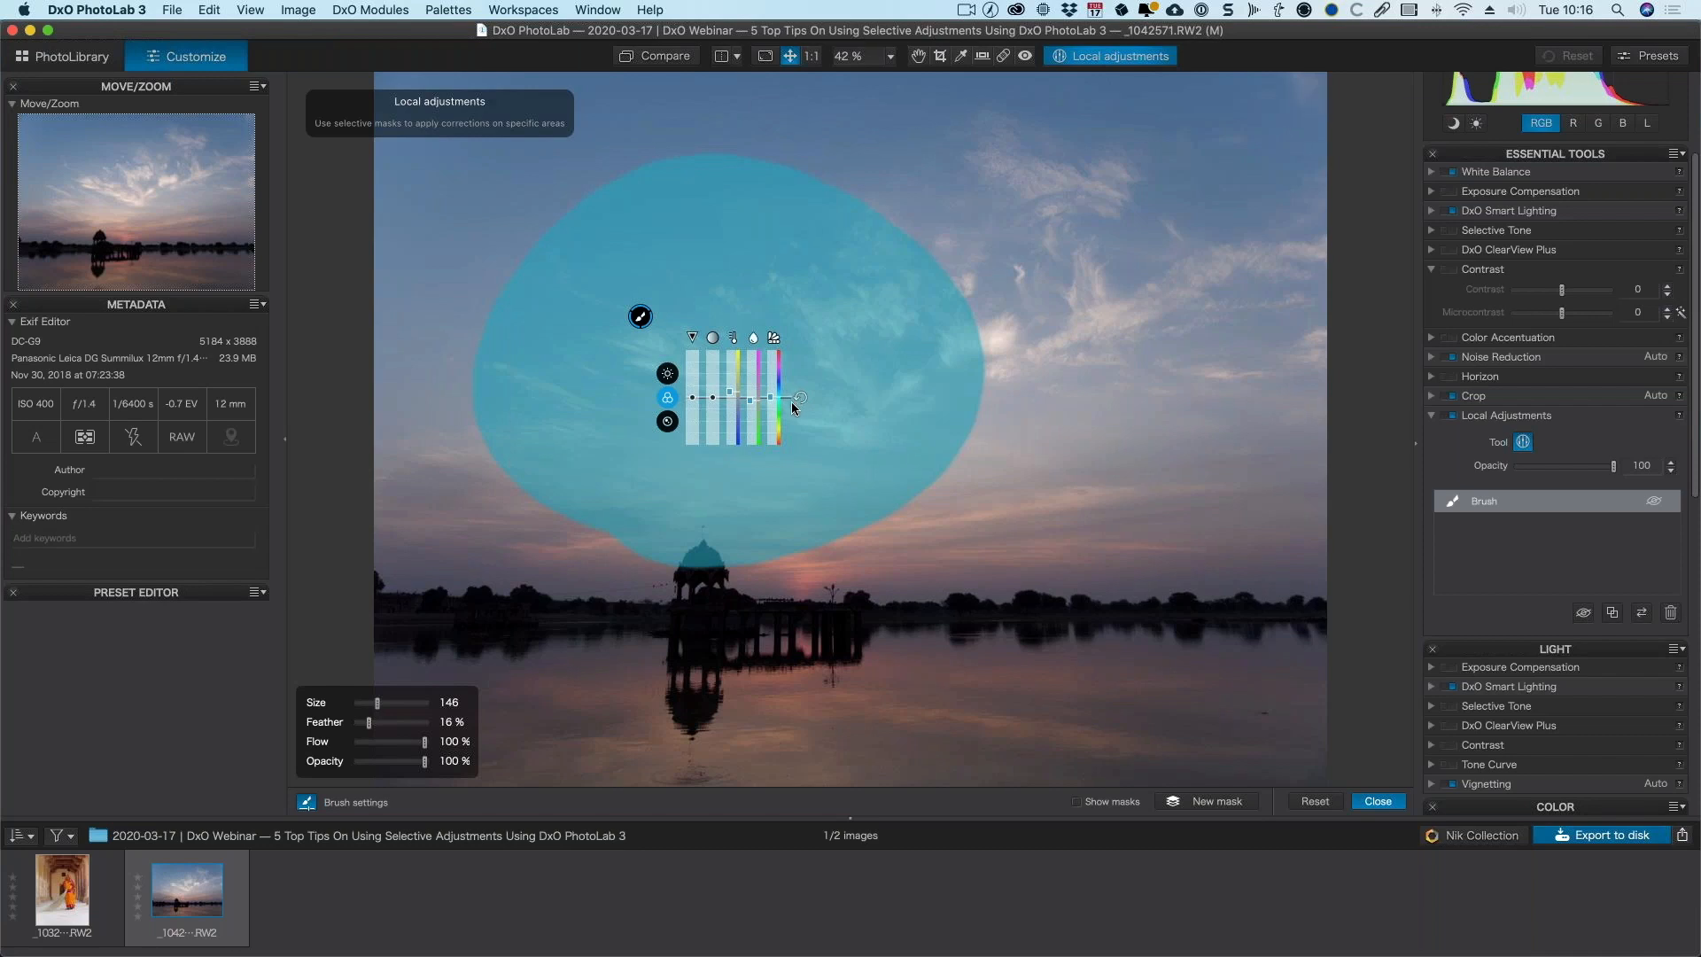
{"action": "left_click", "coordinate": [670, 424]}
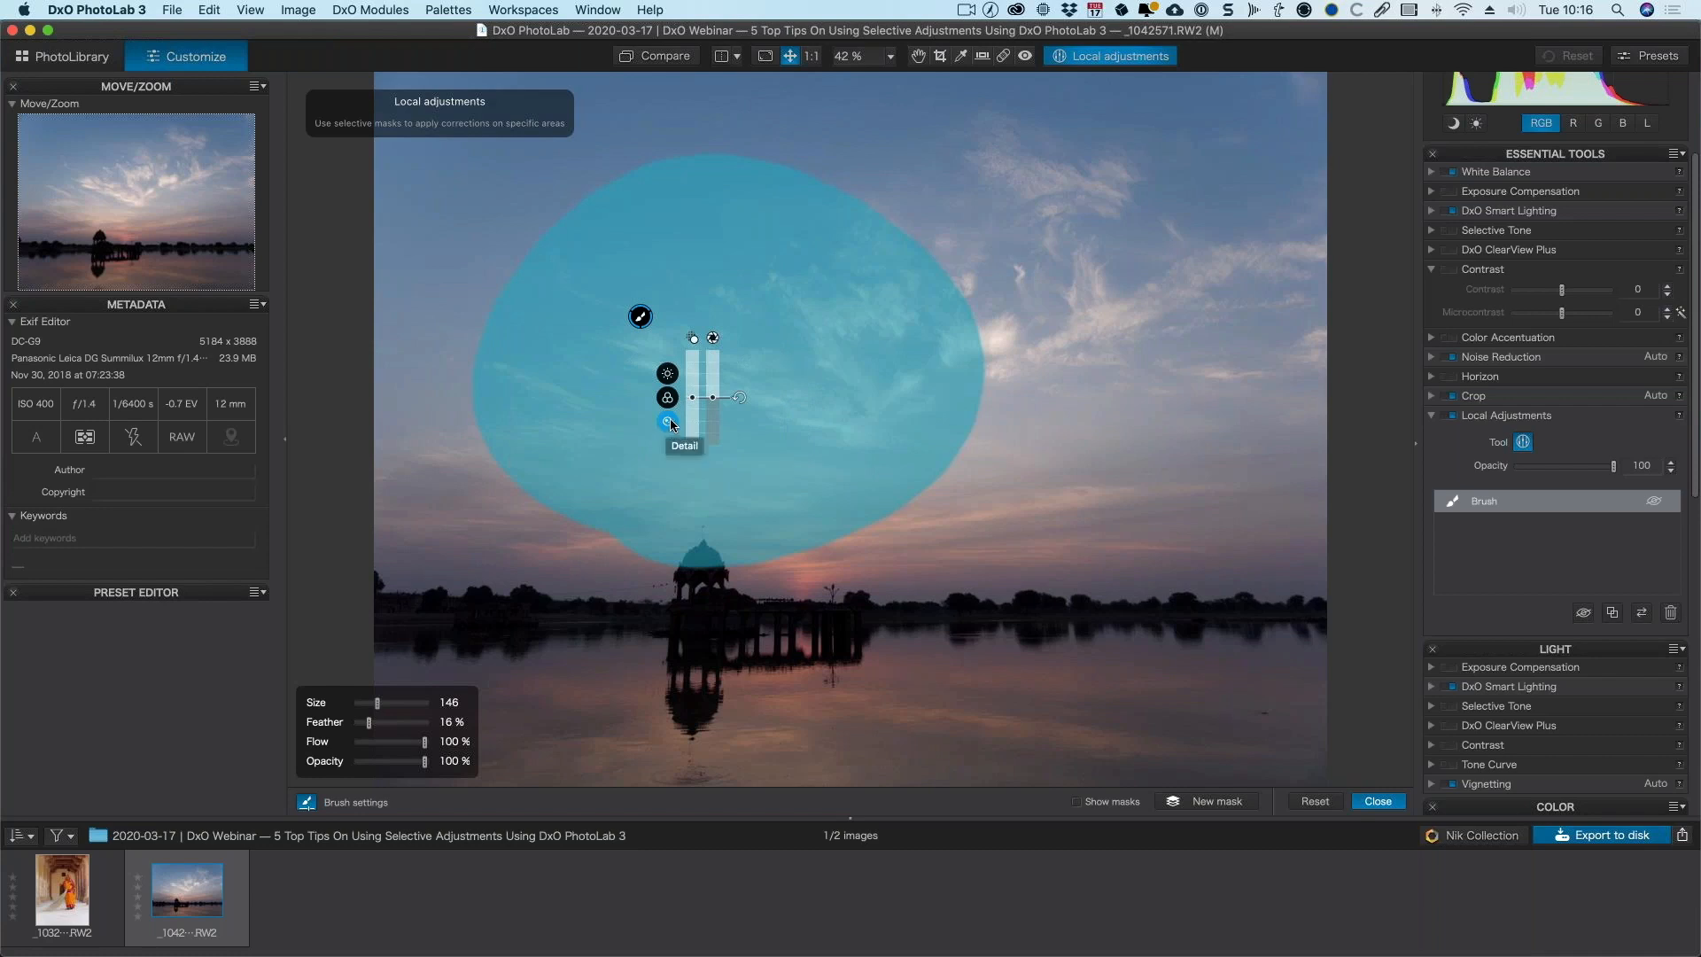
{"action": "left_click_drag", "start_coordinate": [695, 397], "coordinate": [713, 397]}
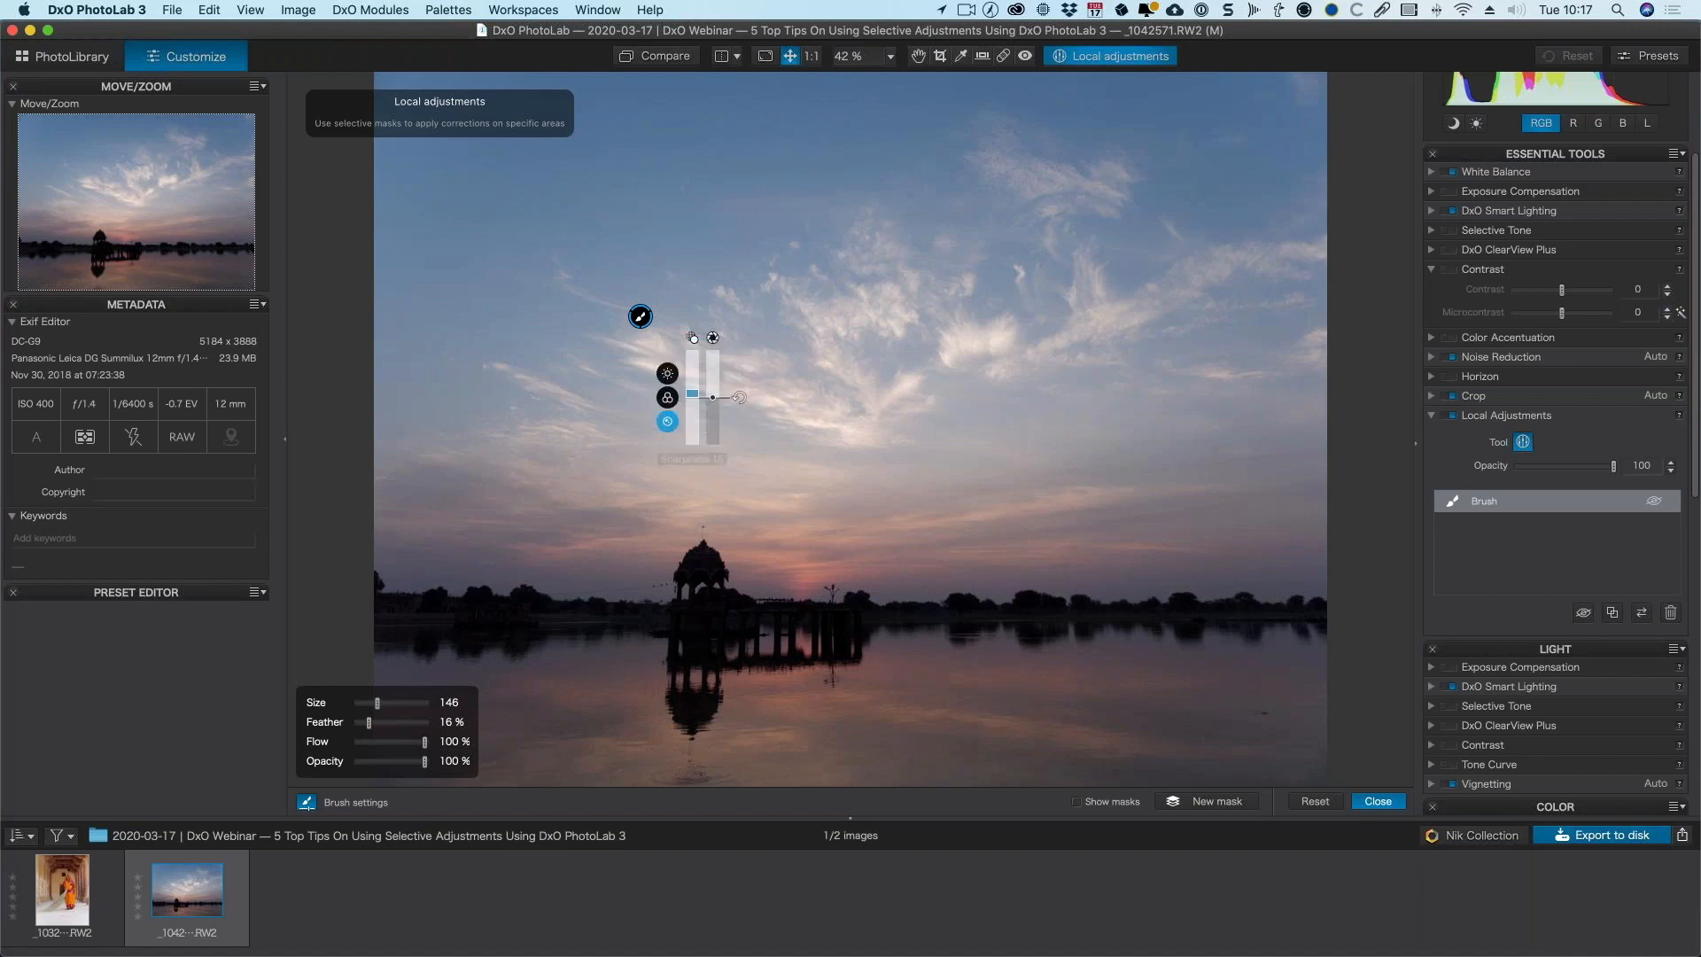
- Show the mask's Light, Color and Detail correction groups one at a time
{"action": "left_click", "coordinate": [667, 373]}
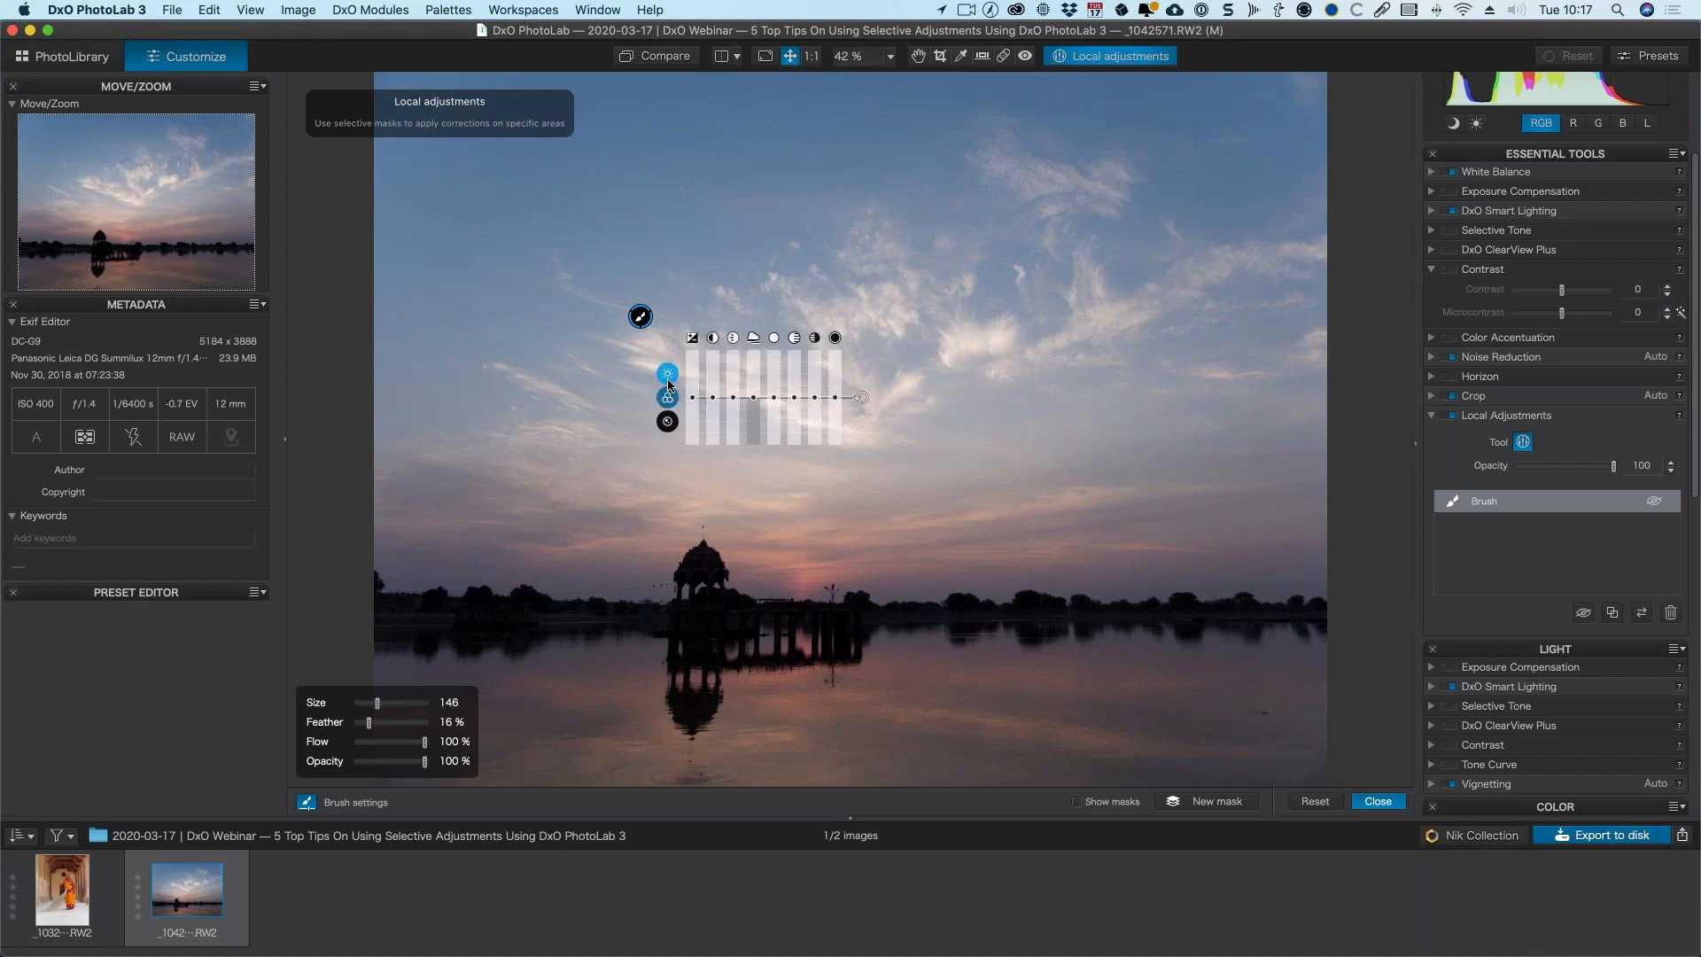
{"action": "left_click", "coordinate": [667, 396]}
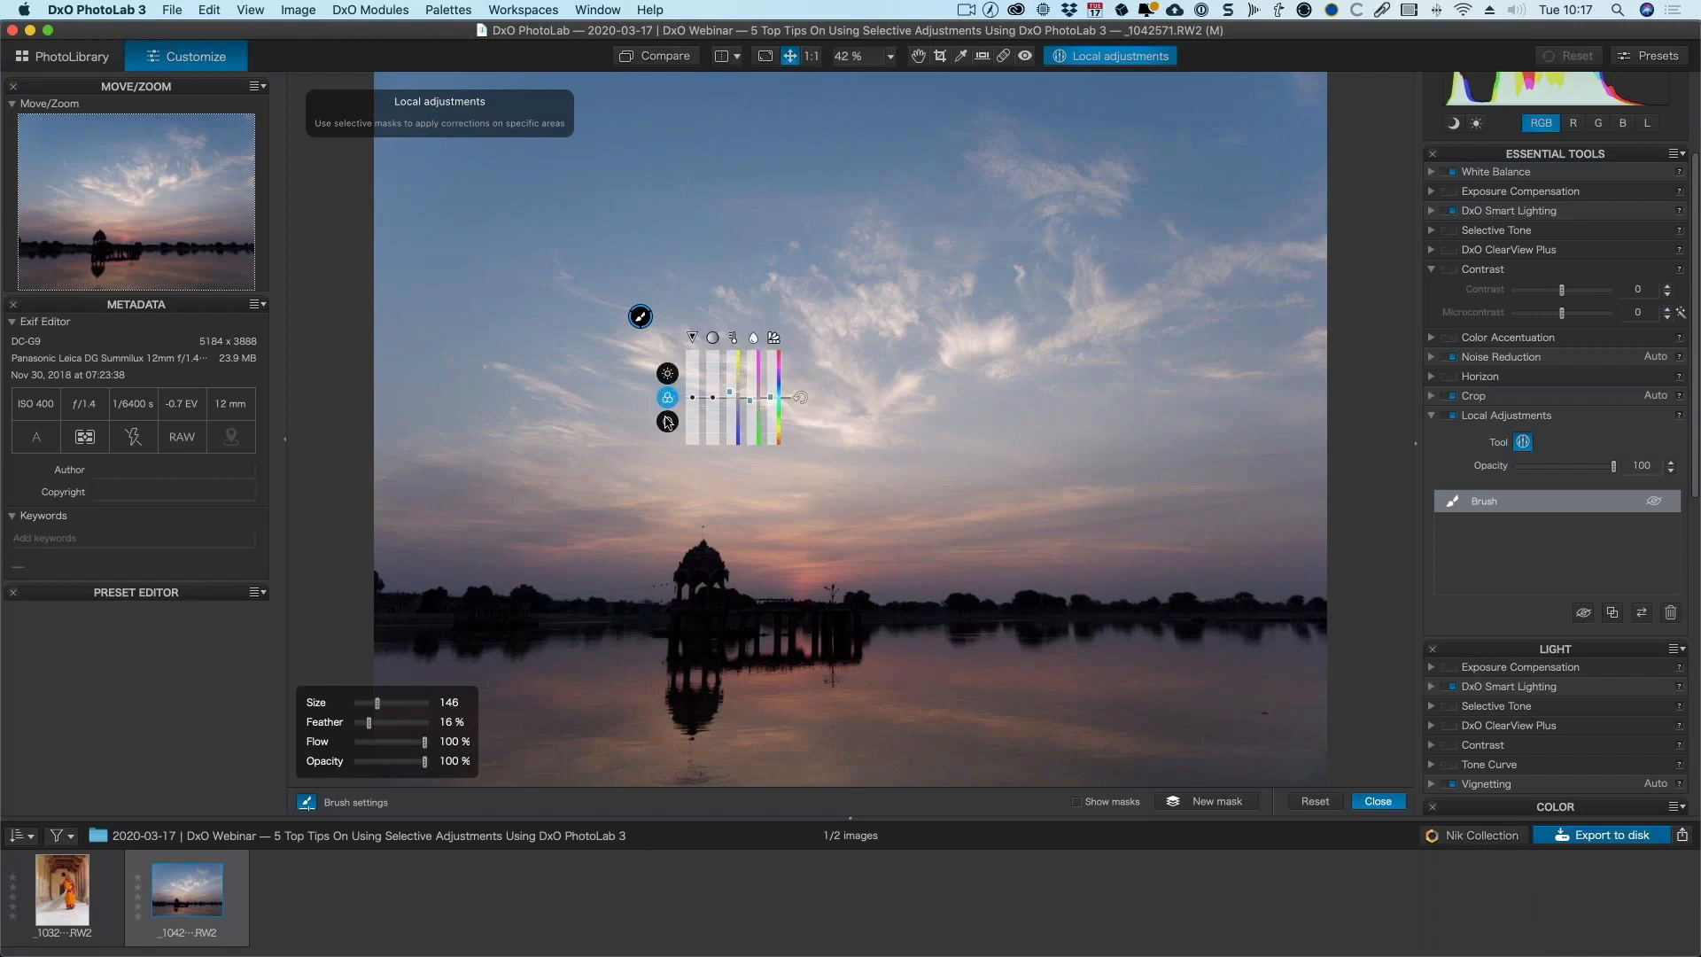
{"action": "left_click", "coordinate": [668, 420]}
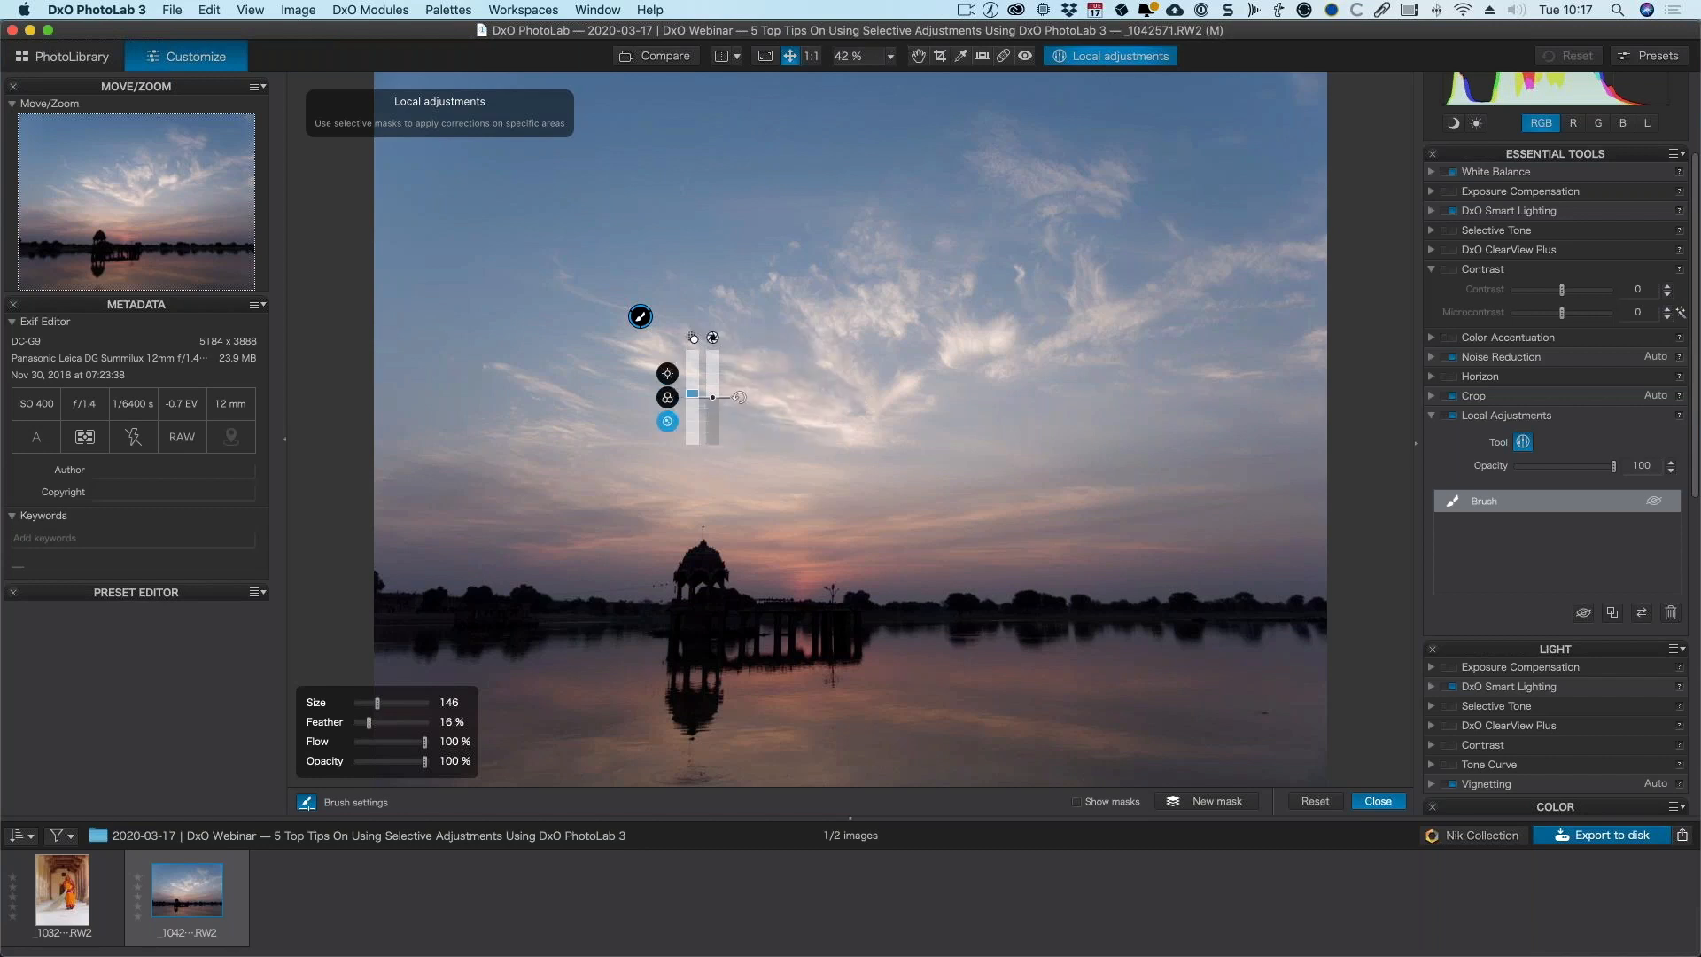
- Show the mask's Light corrections combined with Color, with Detail, and with both groups side by side
{"action": "left_click", "coordinate": [667, 373]}
{"action": "left_click", "coordinate": [667, 400], "text": "shift"}
{"action": "left_click", "coordinate": [667, 427], "text": "shift"}
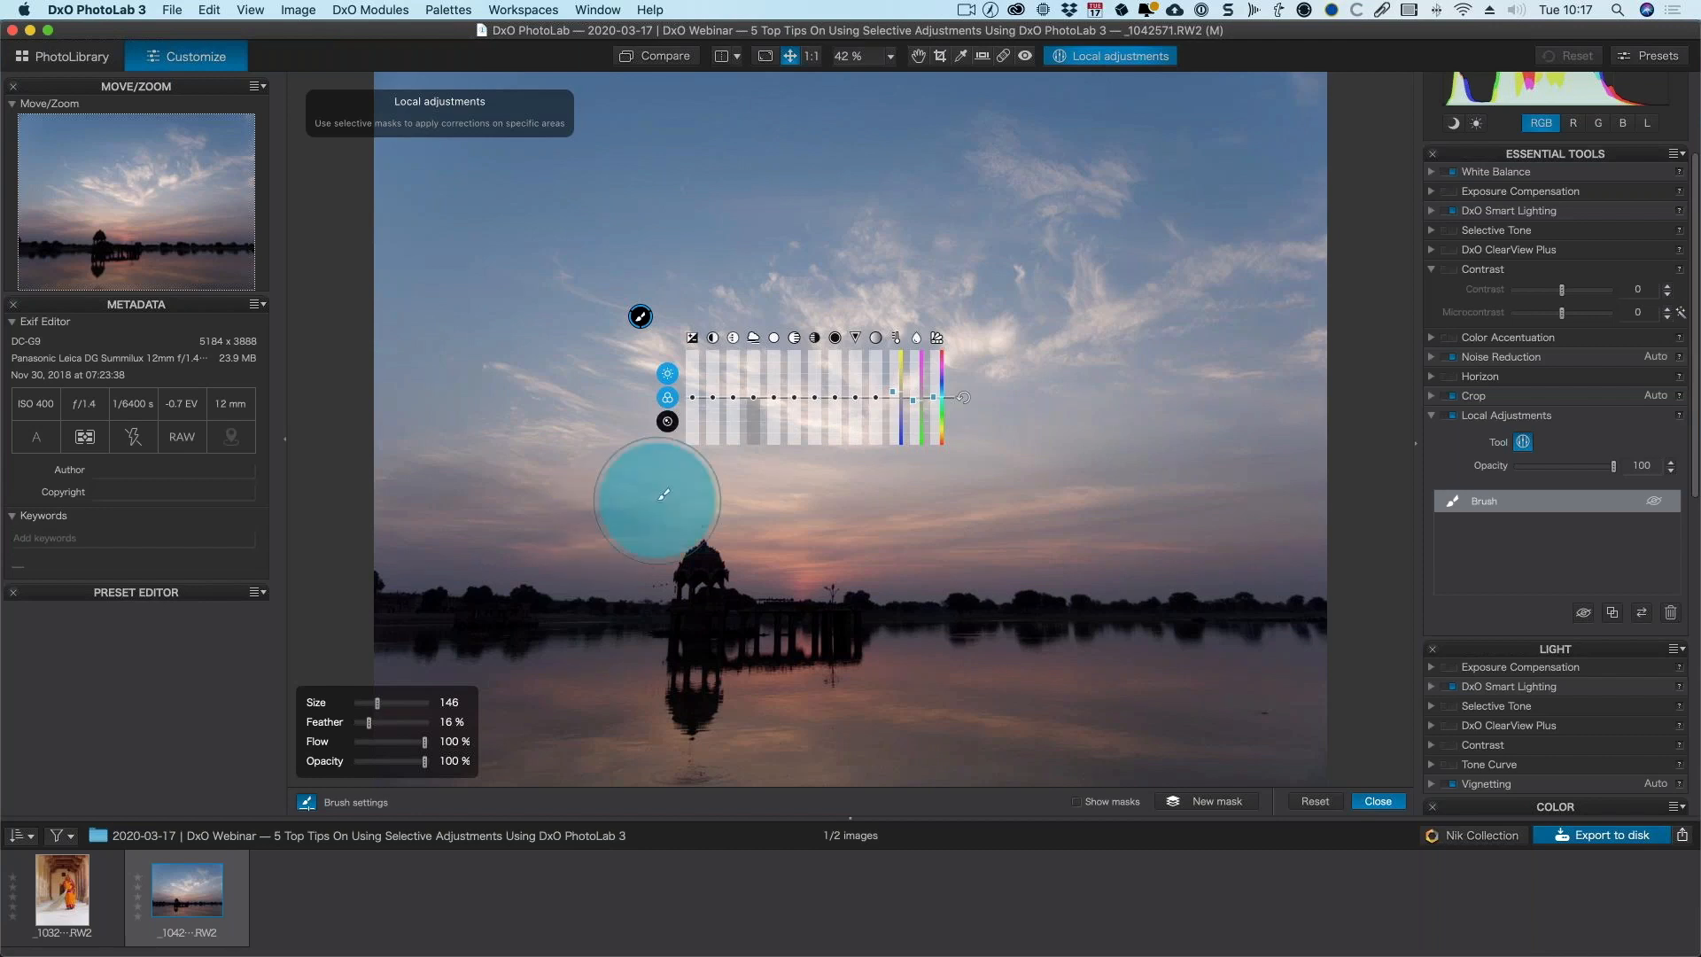
{"action": "left_click", "coordinate": [669, 372]}
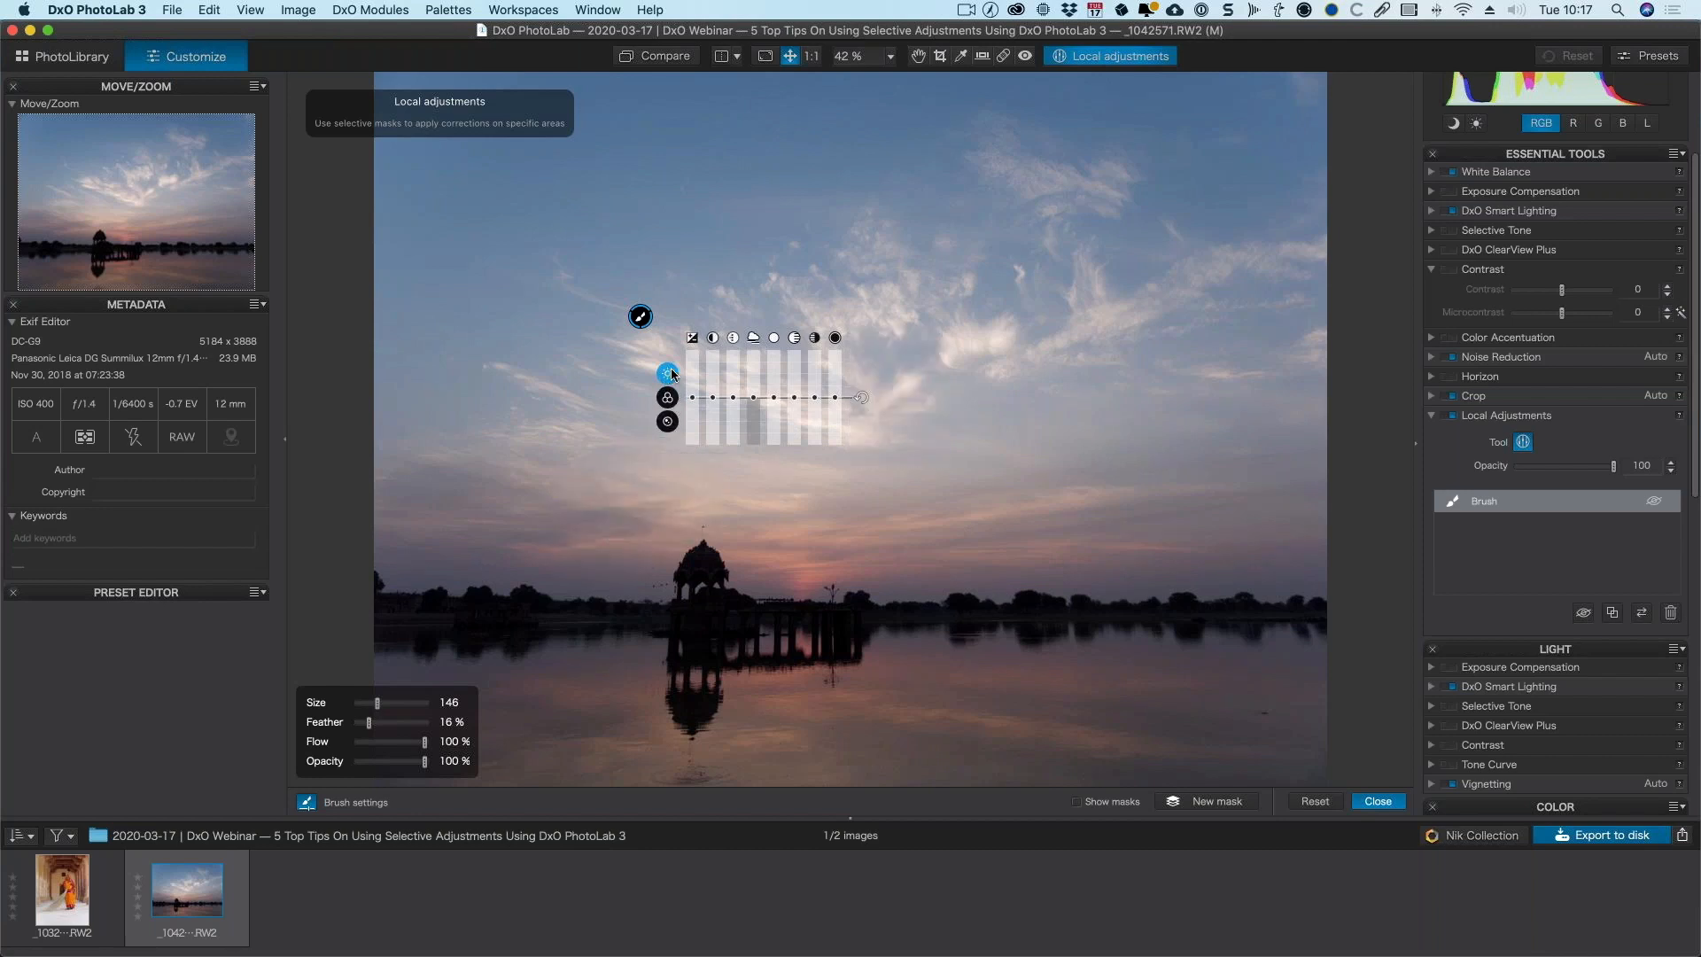
{"action": "left_click", "coordinate": [667, 423], "text": "shift"}
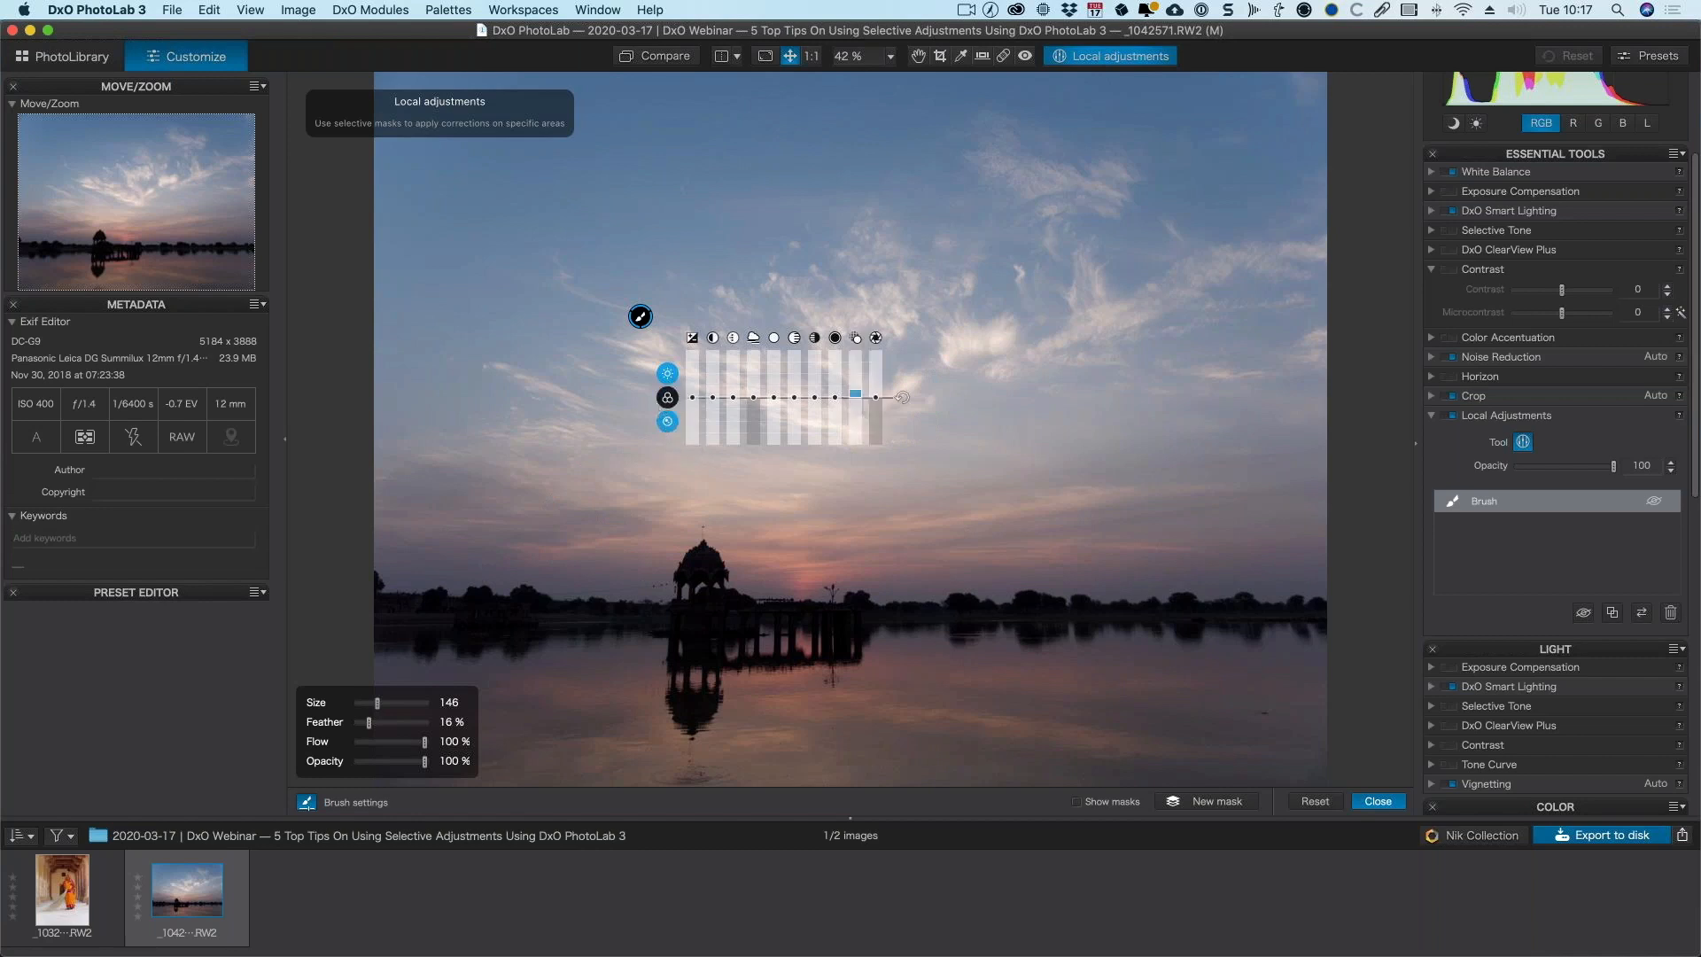
{"action": "left_click", "coordinate": [667, 396], "text": "shift"}
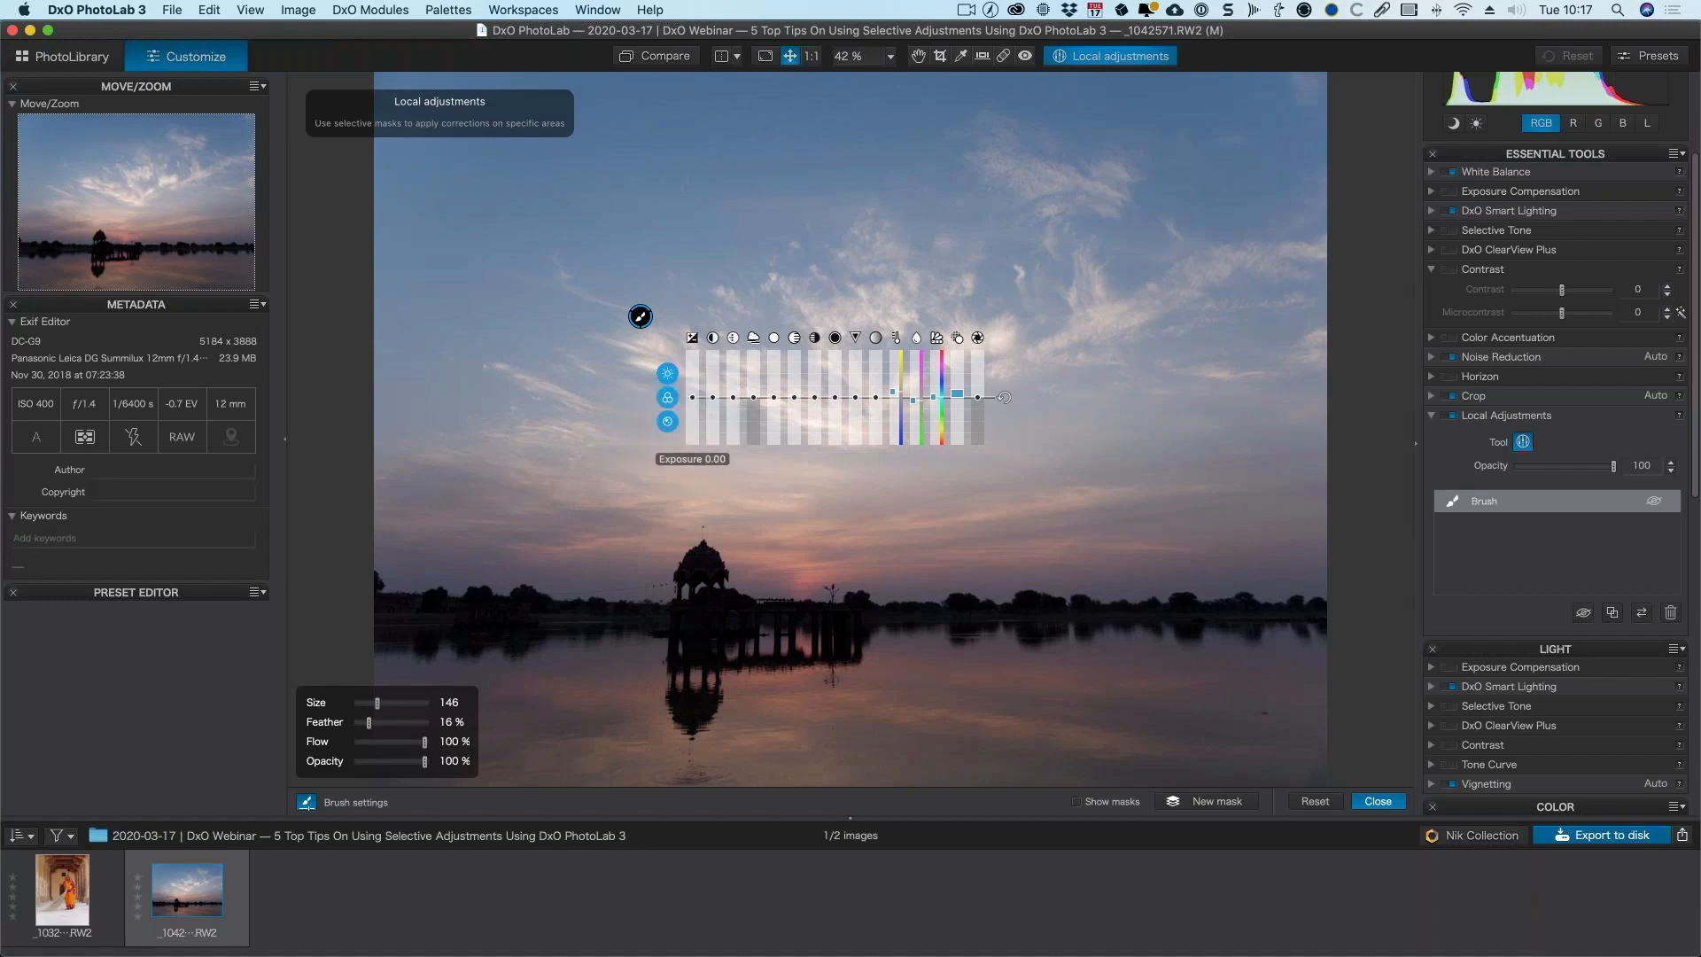
- Return to the Light corrections alone, and bring the Detail and Color groups back beside them
{"action": "left_click", "coordinate": [667, 372]}
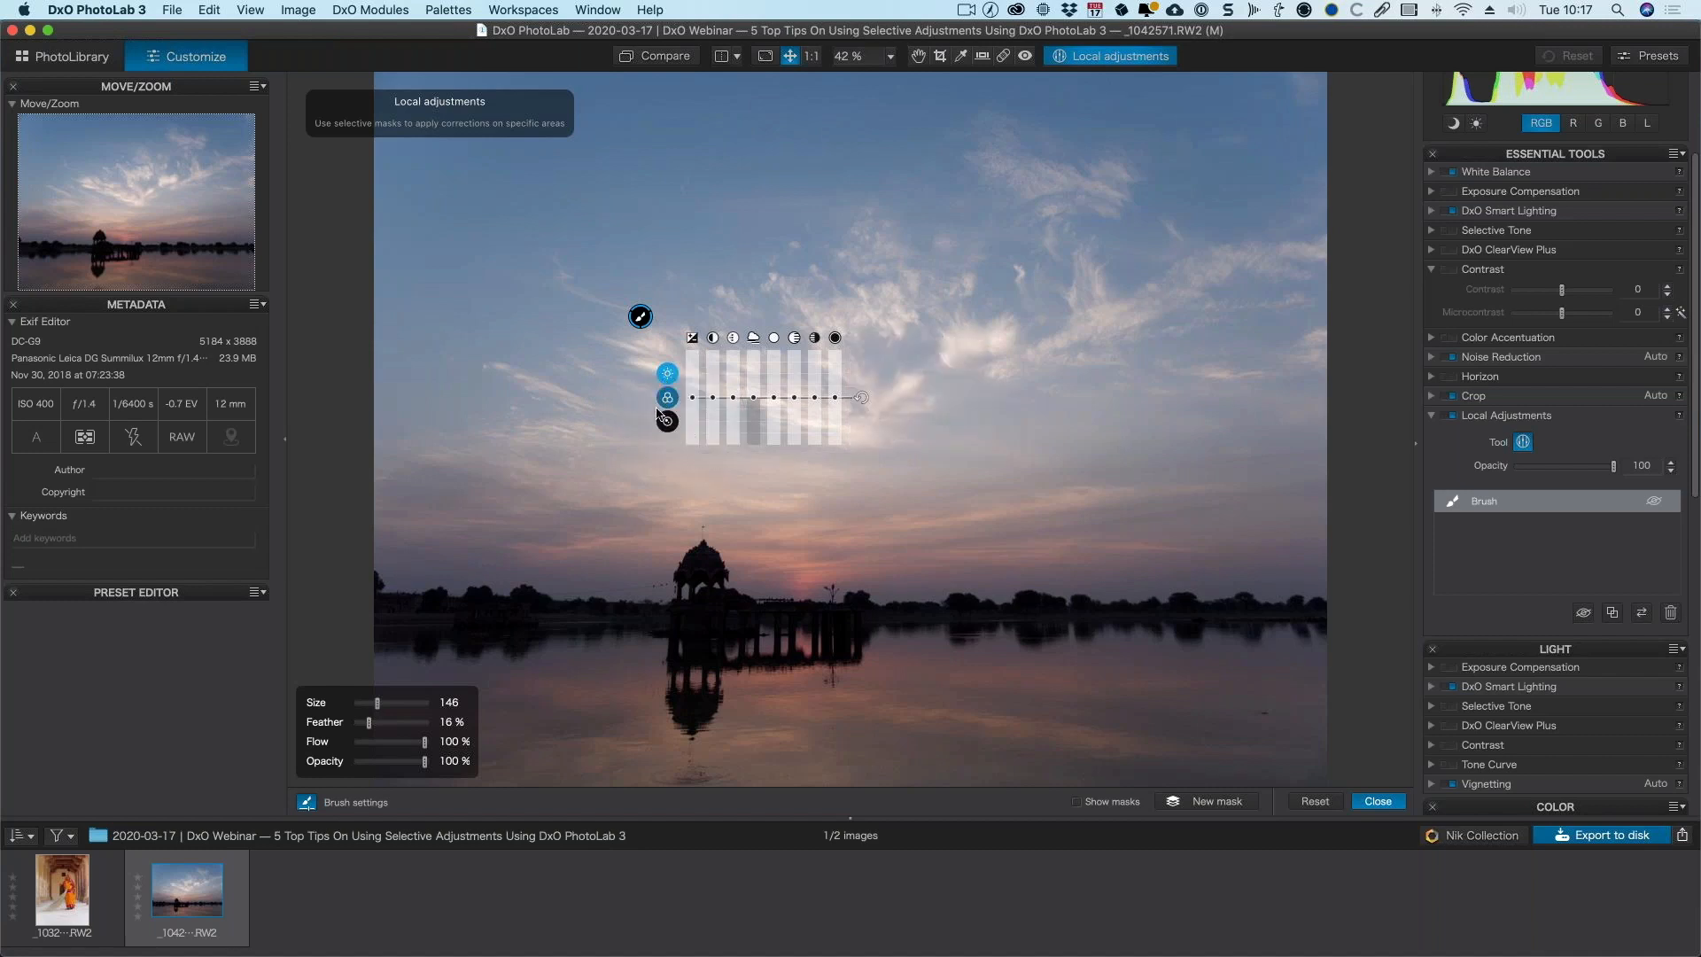
{"action": "left_click", "coordinate": [667, 421]}
{"action": "left_click", "coordinate": [667, 373]}
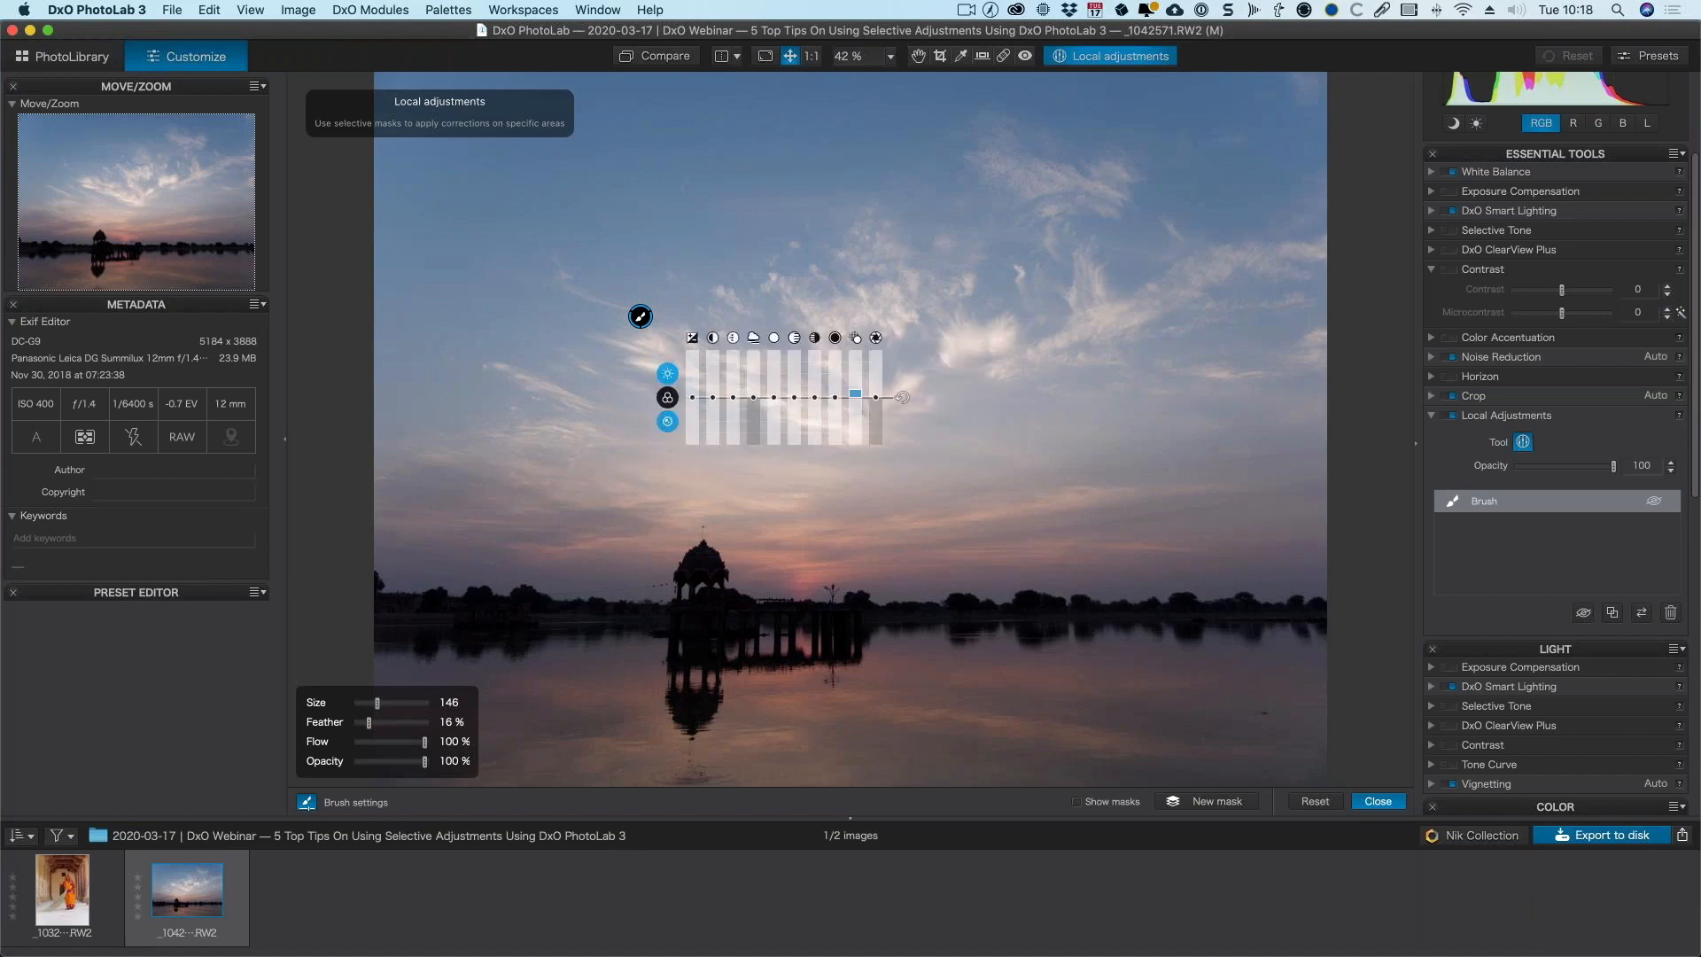
{"action": "left_click", "coordinate": [667, 397]}
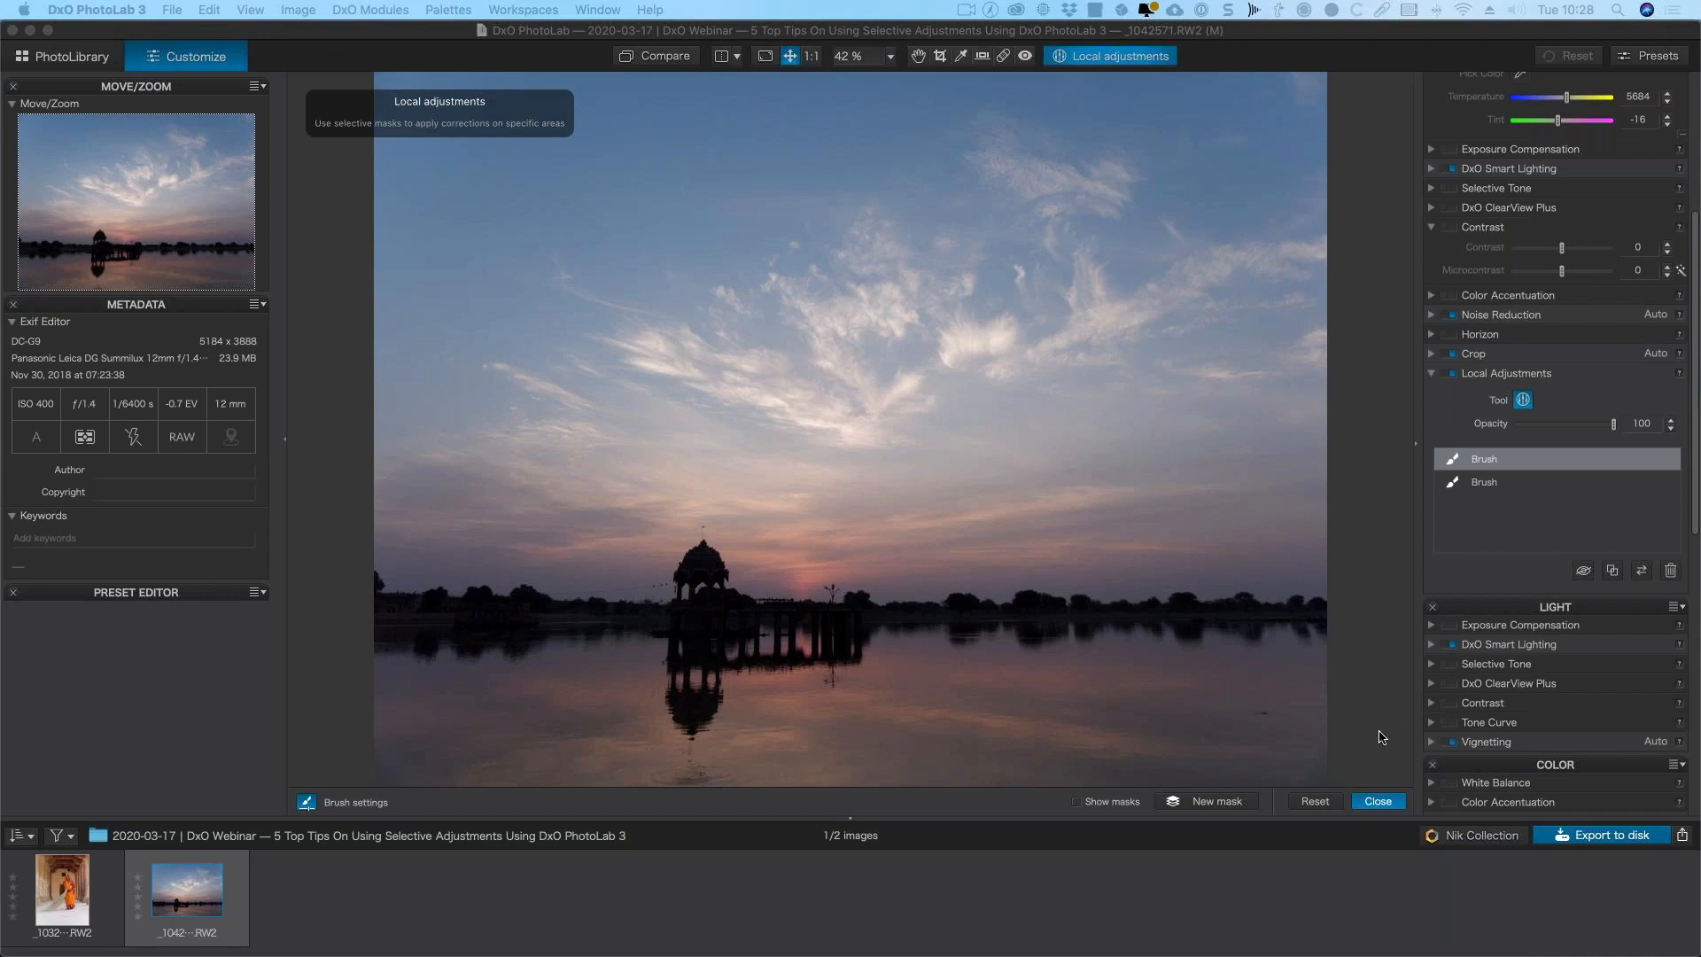
- Reset all local adjustments and draw a horizontal Graduated Filter from the upper sky down to the mid-sky, with its exposure at the minimum
{"action": "left_click", "coordinate": [1327, 804]}
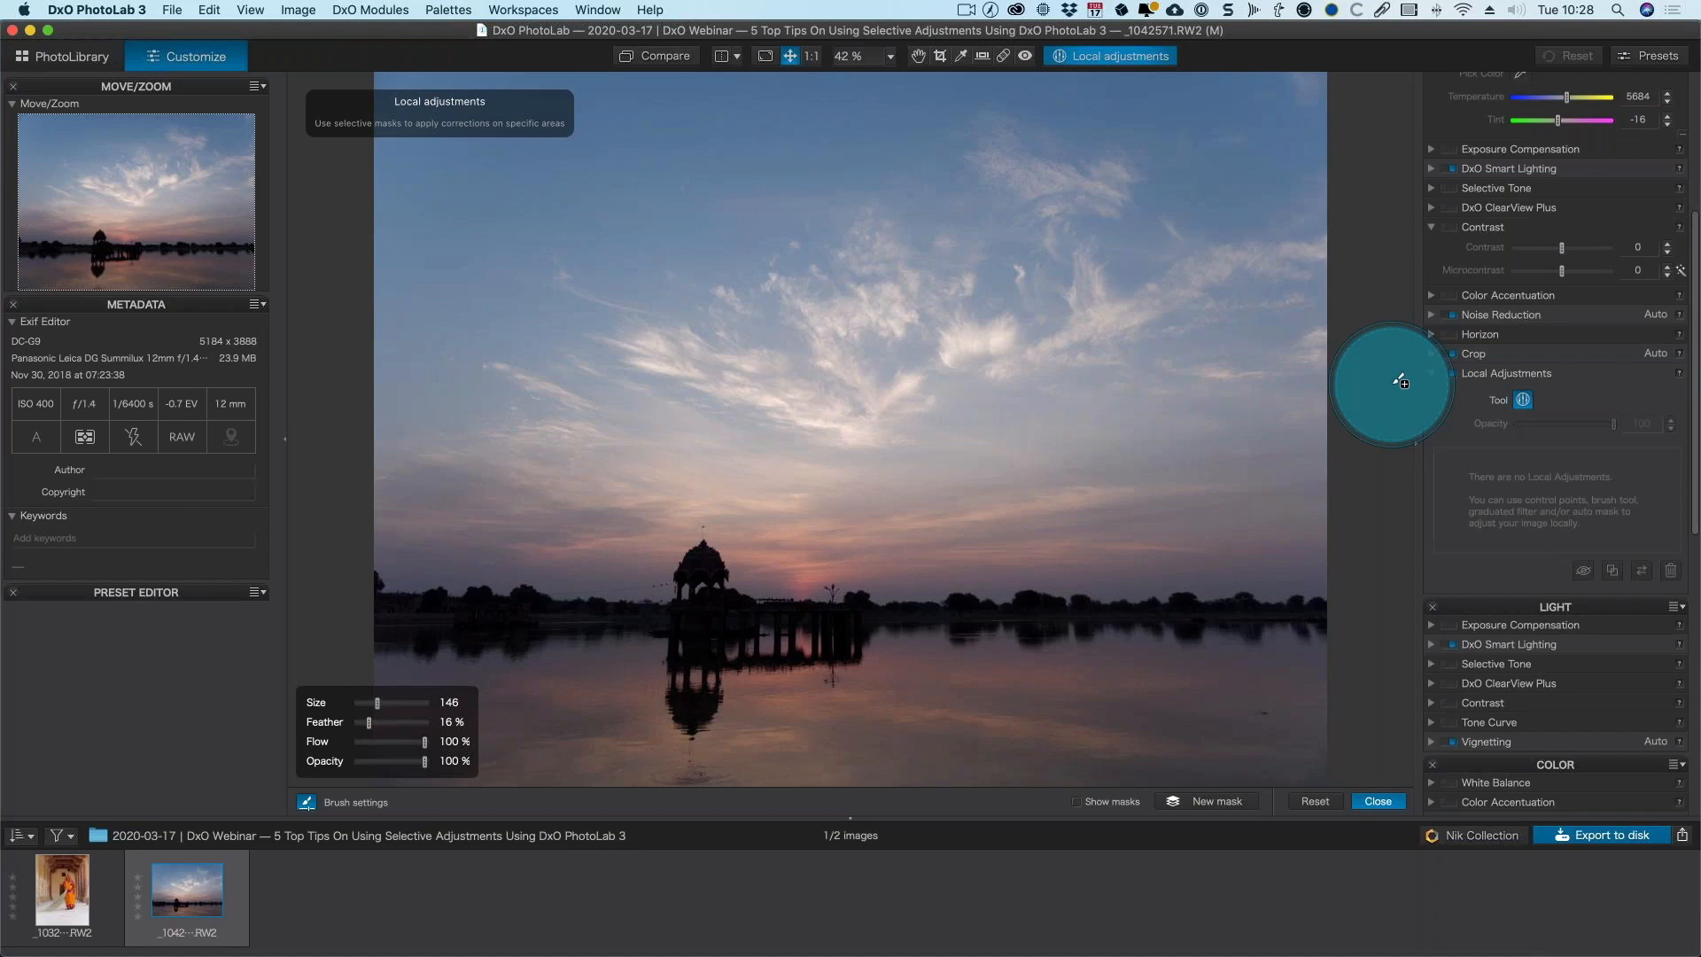
{"action": "right_click", "coordinate": [812, 360]}
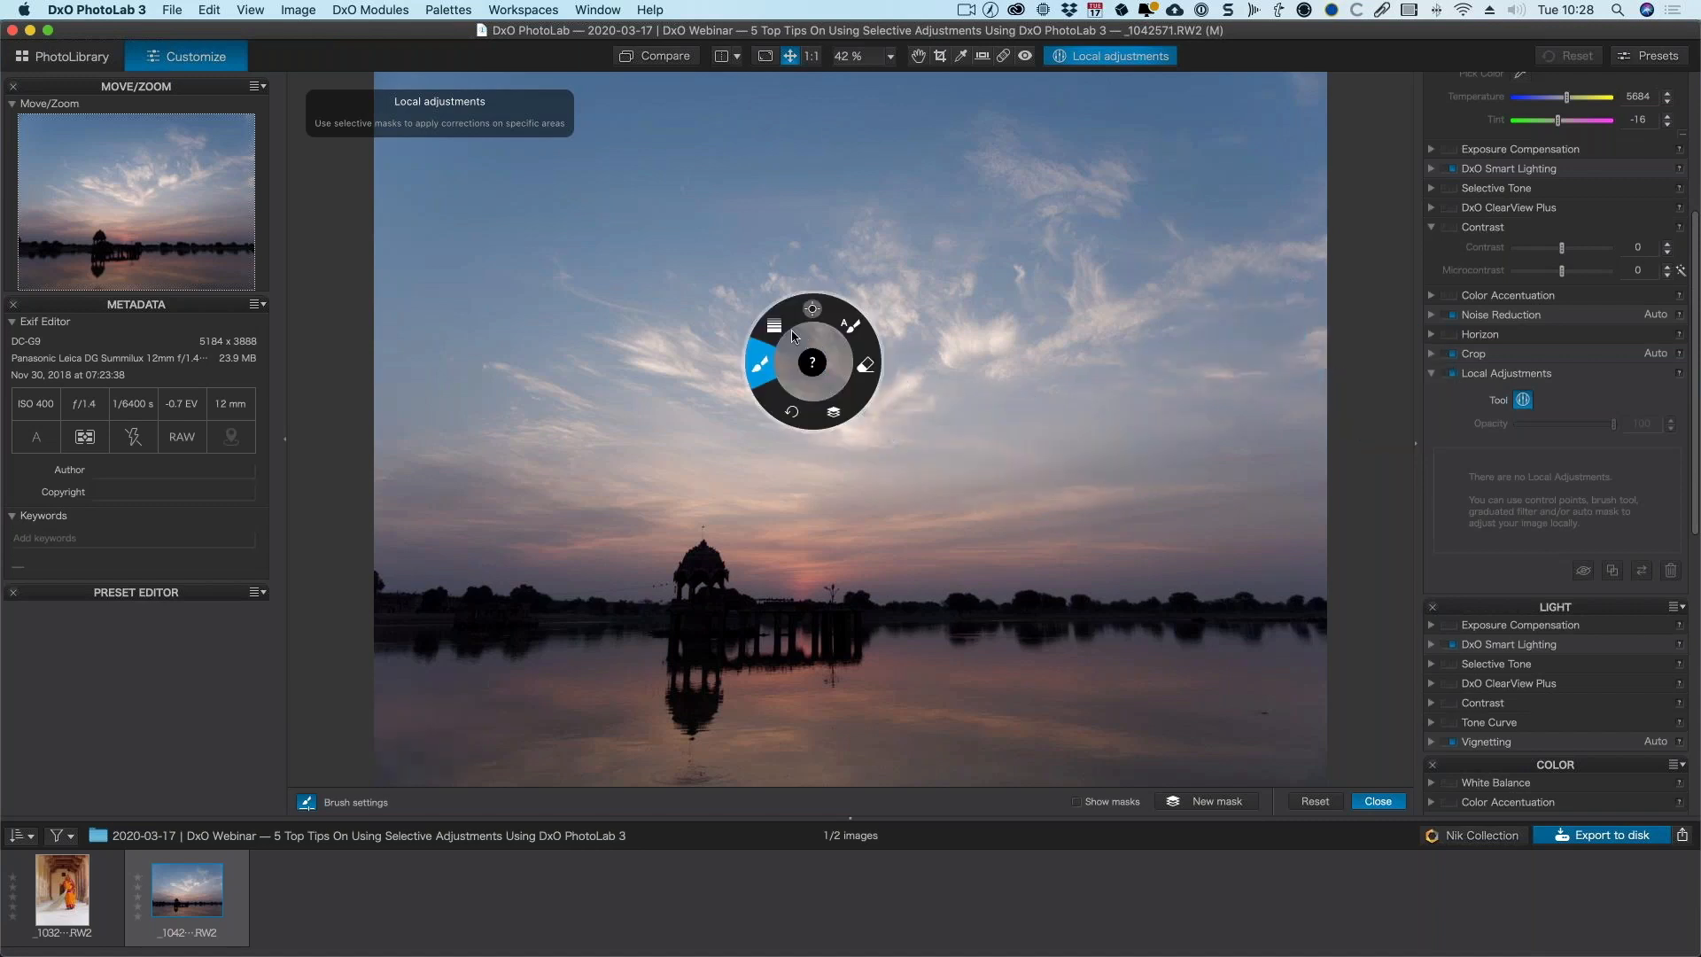
{"action": "left_click", "coordinate": [766, 324]}
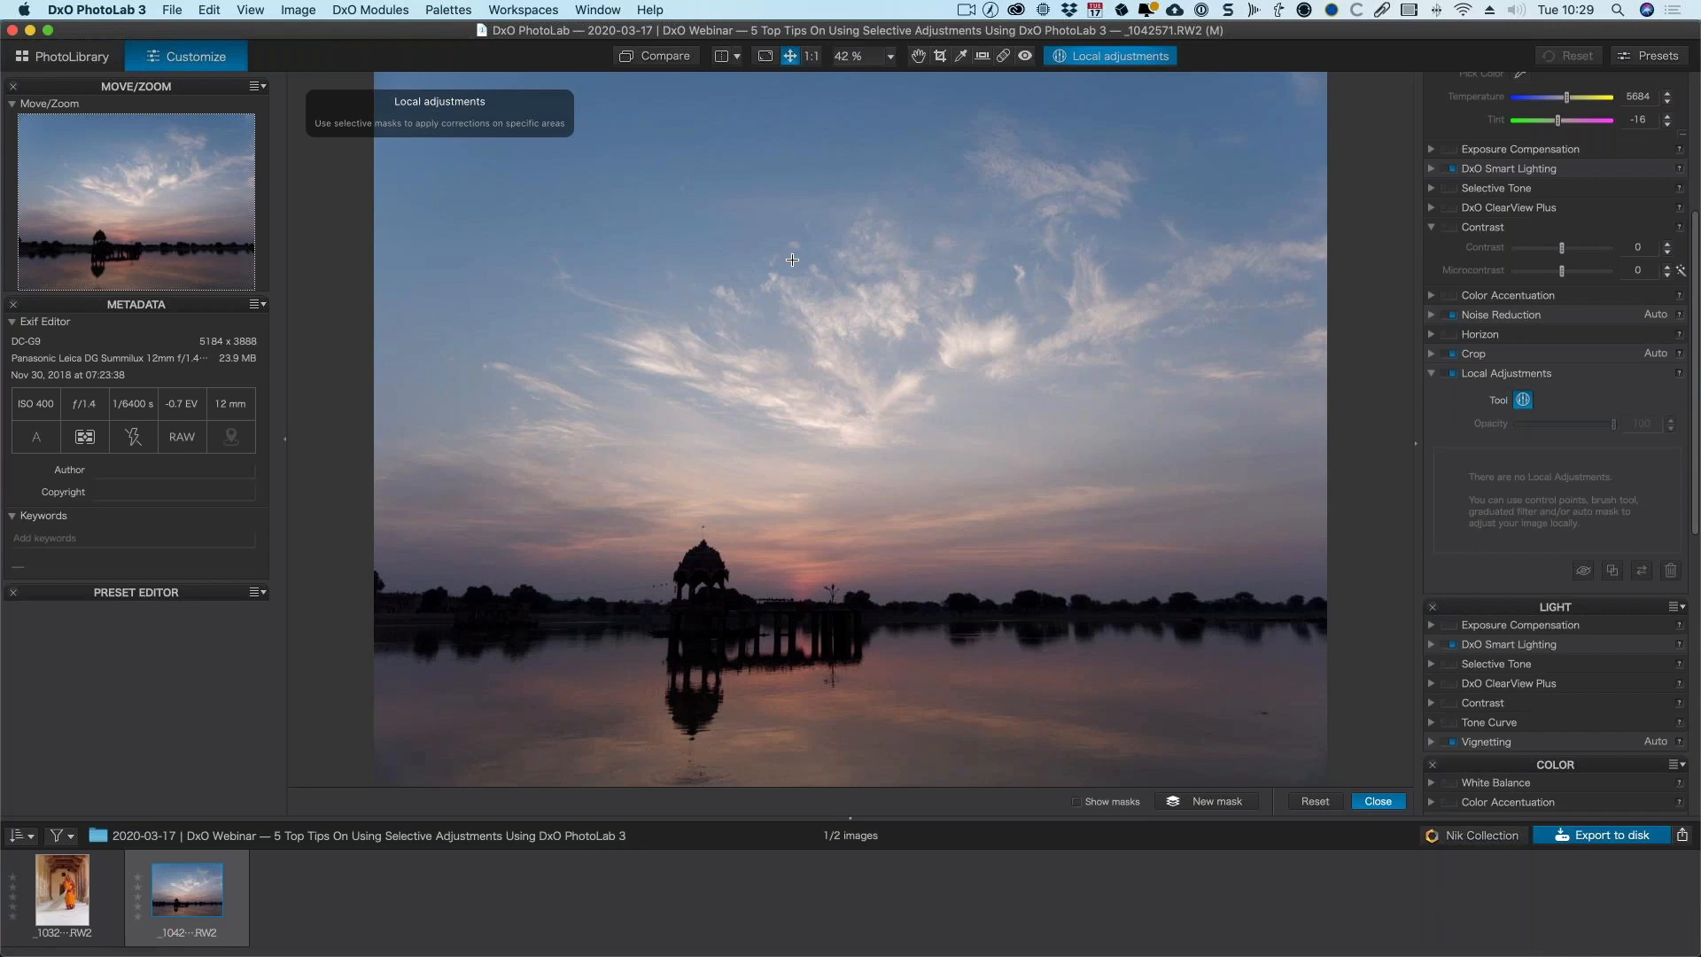
{"action": "left_click_drag", "start_coordinate": [792, 259], "coordinate": [795, 439]}
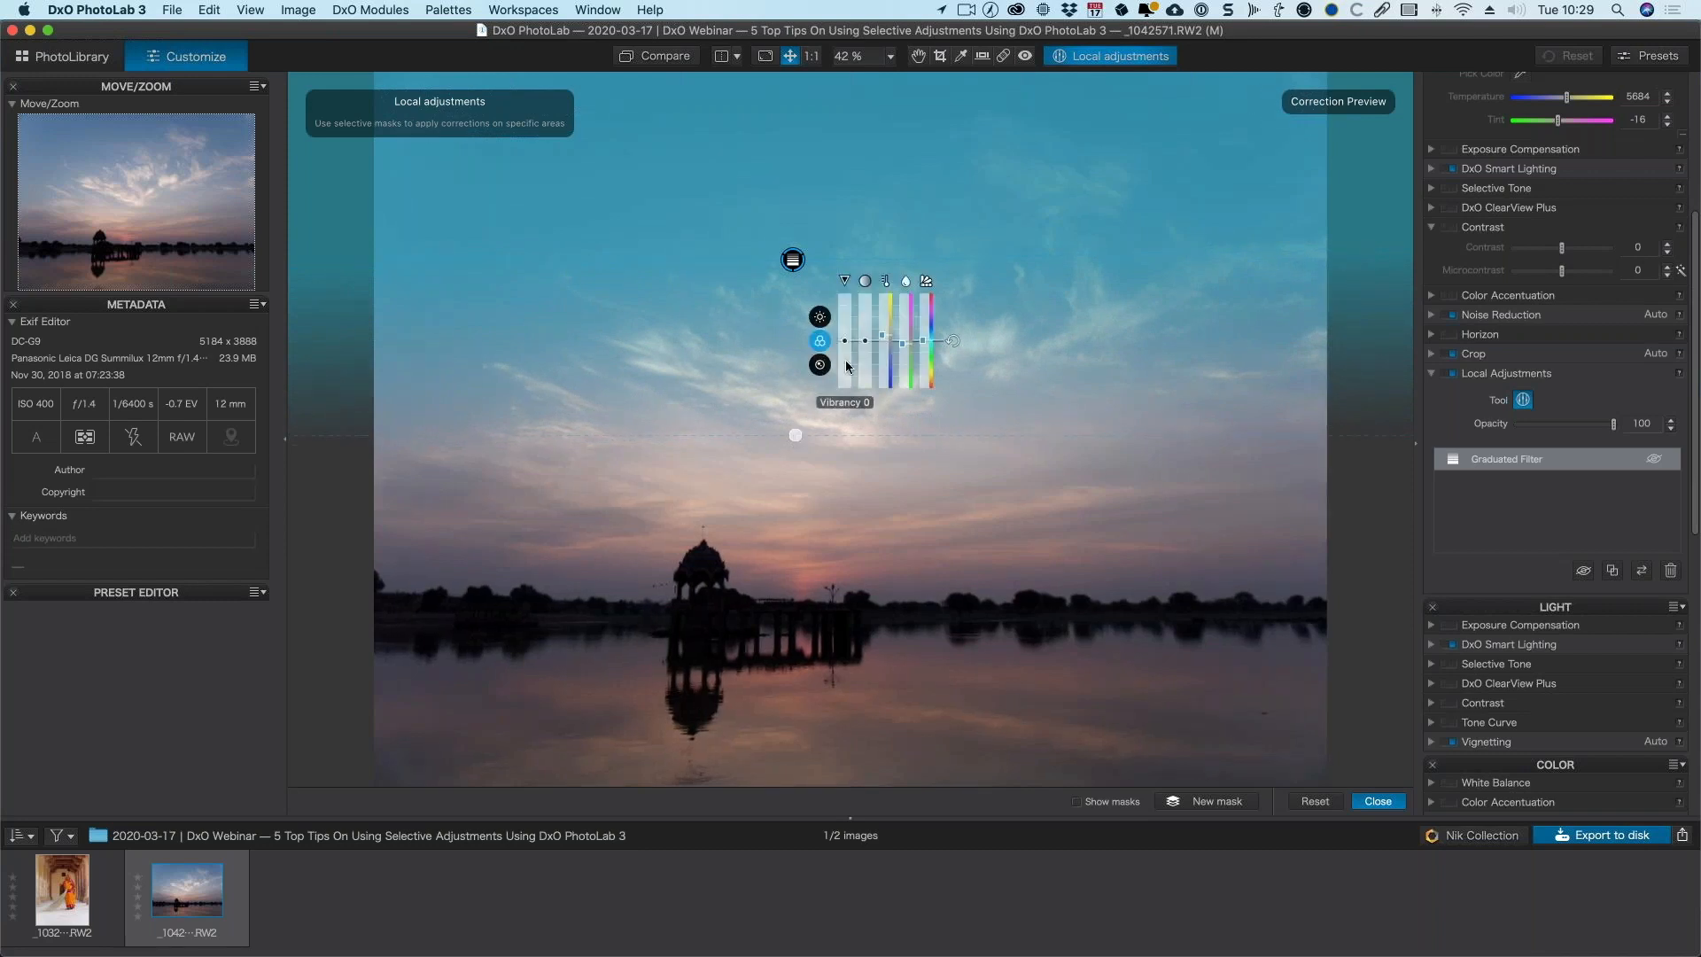
{"action": "left_click_drag", "start_coordinate": [844, 340], "coordinate": [849, 396]}
{"action": "left_click", "coordinate": [819, 317]}
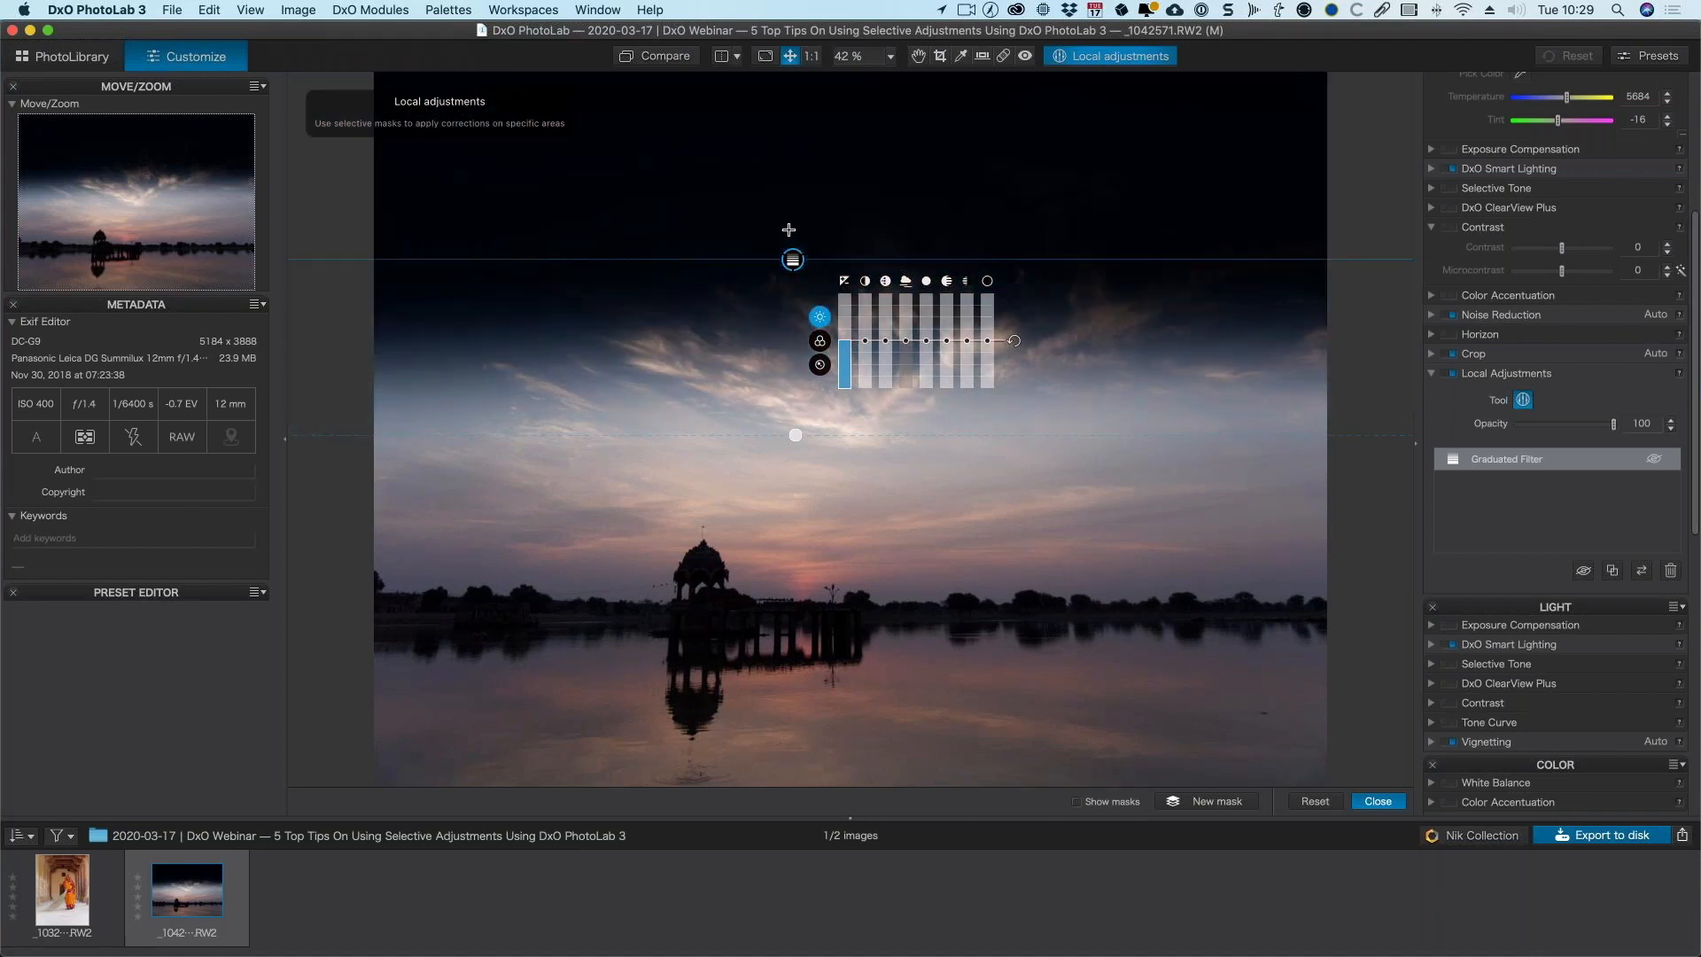
- Shorten the graduated filter's transition to a nearly hard edge in the upper sky, and deselect and reselect its mask
{"action": "mouse_move", "coordinate": [796, 440]}
{"action": "left_mouse_down"}
{"action": "mouse_move", "coordinate": [795, 465]}
{"action": "mouse_move", "coordinate": [790, 434]}
{"action": "left_mouse_up"}
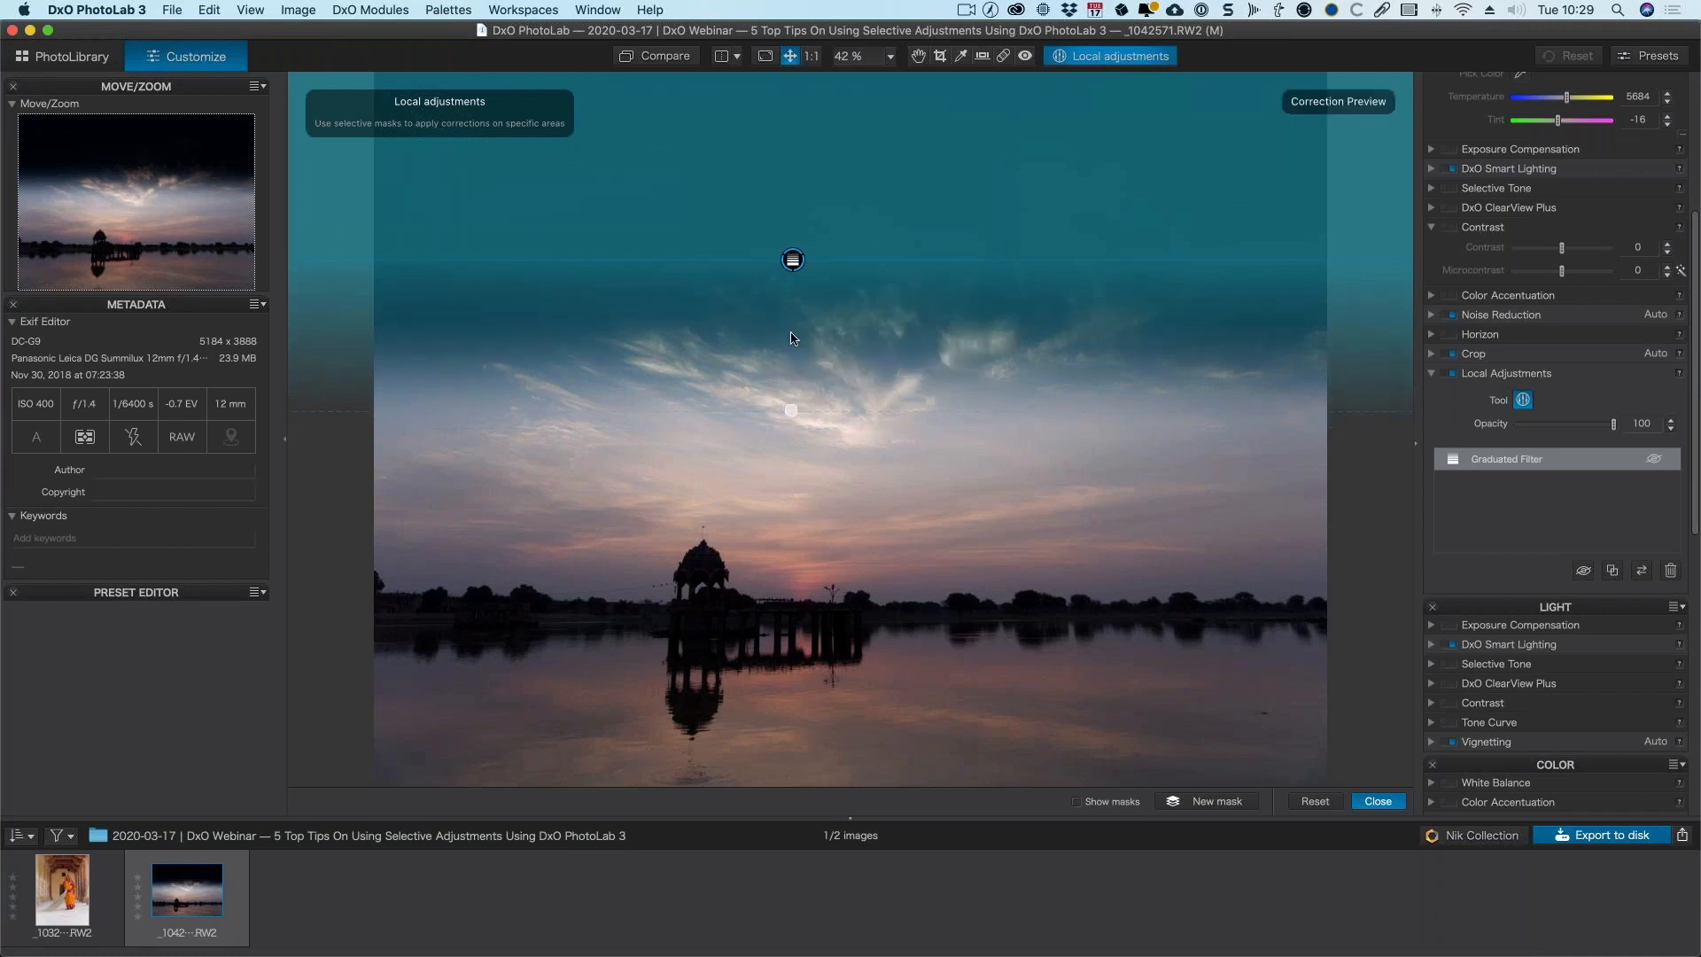
{"action": "left_click_drag", "start_coordinate": [791, 427], "coordinate": [790, 296]}
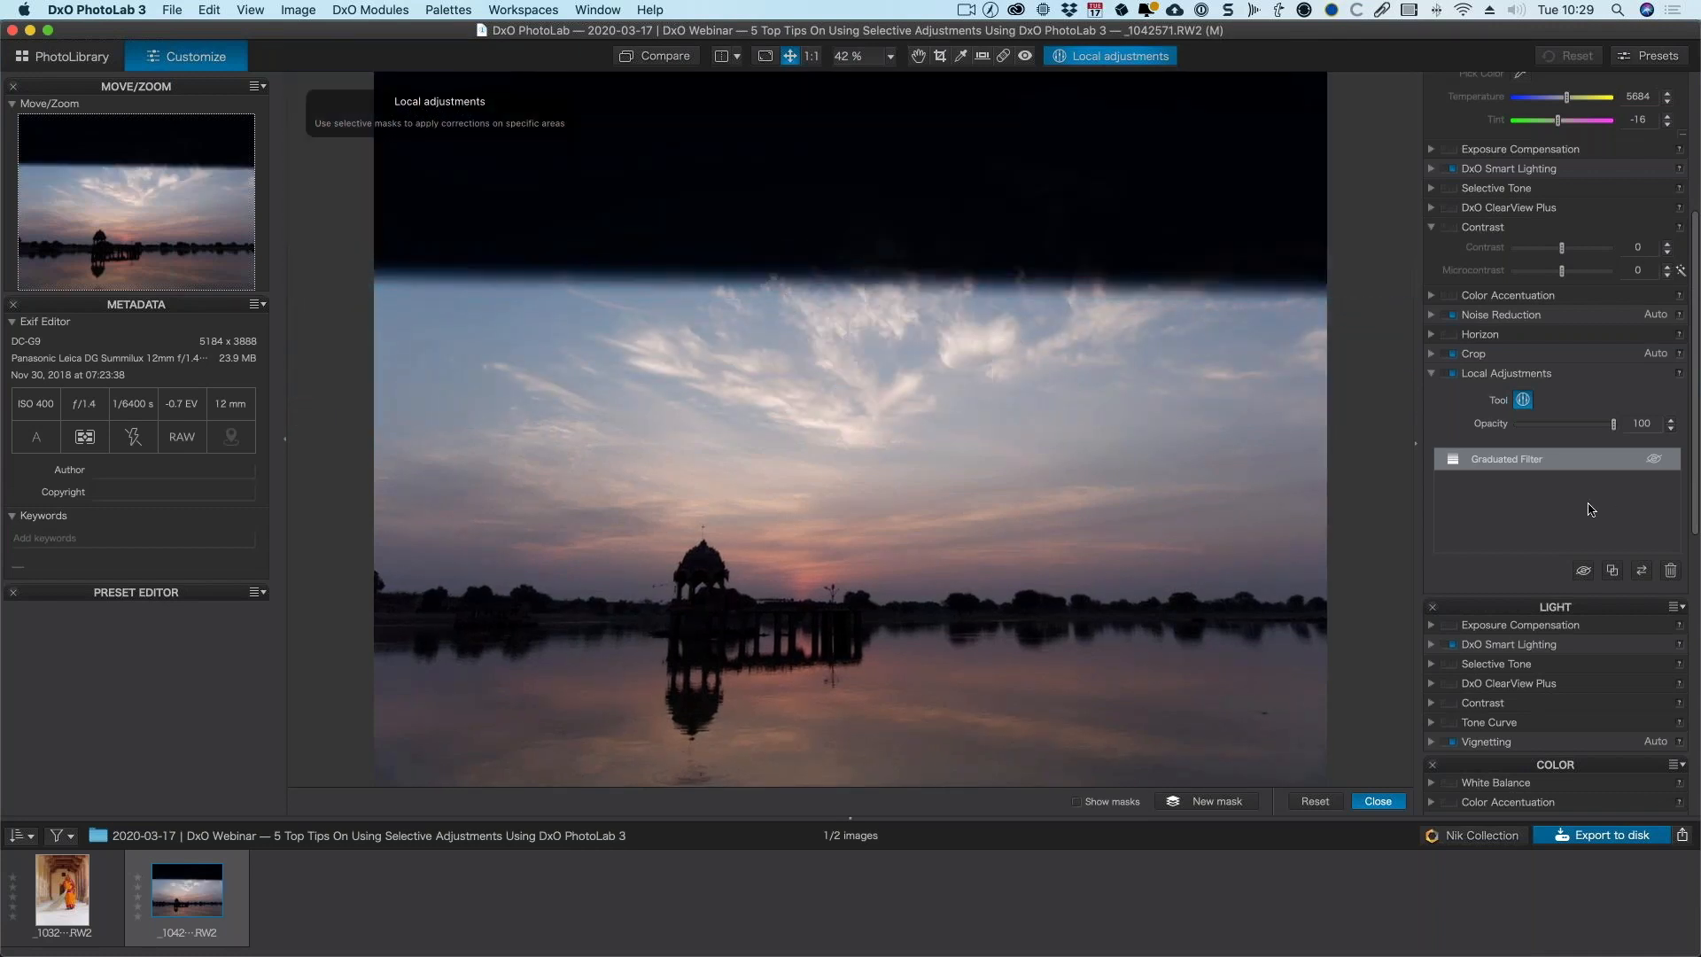
{"action": "left_click", "coordinate": [1592, 509]}
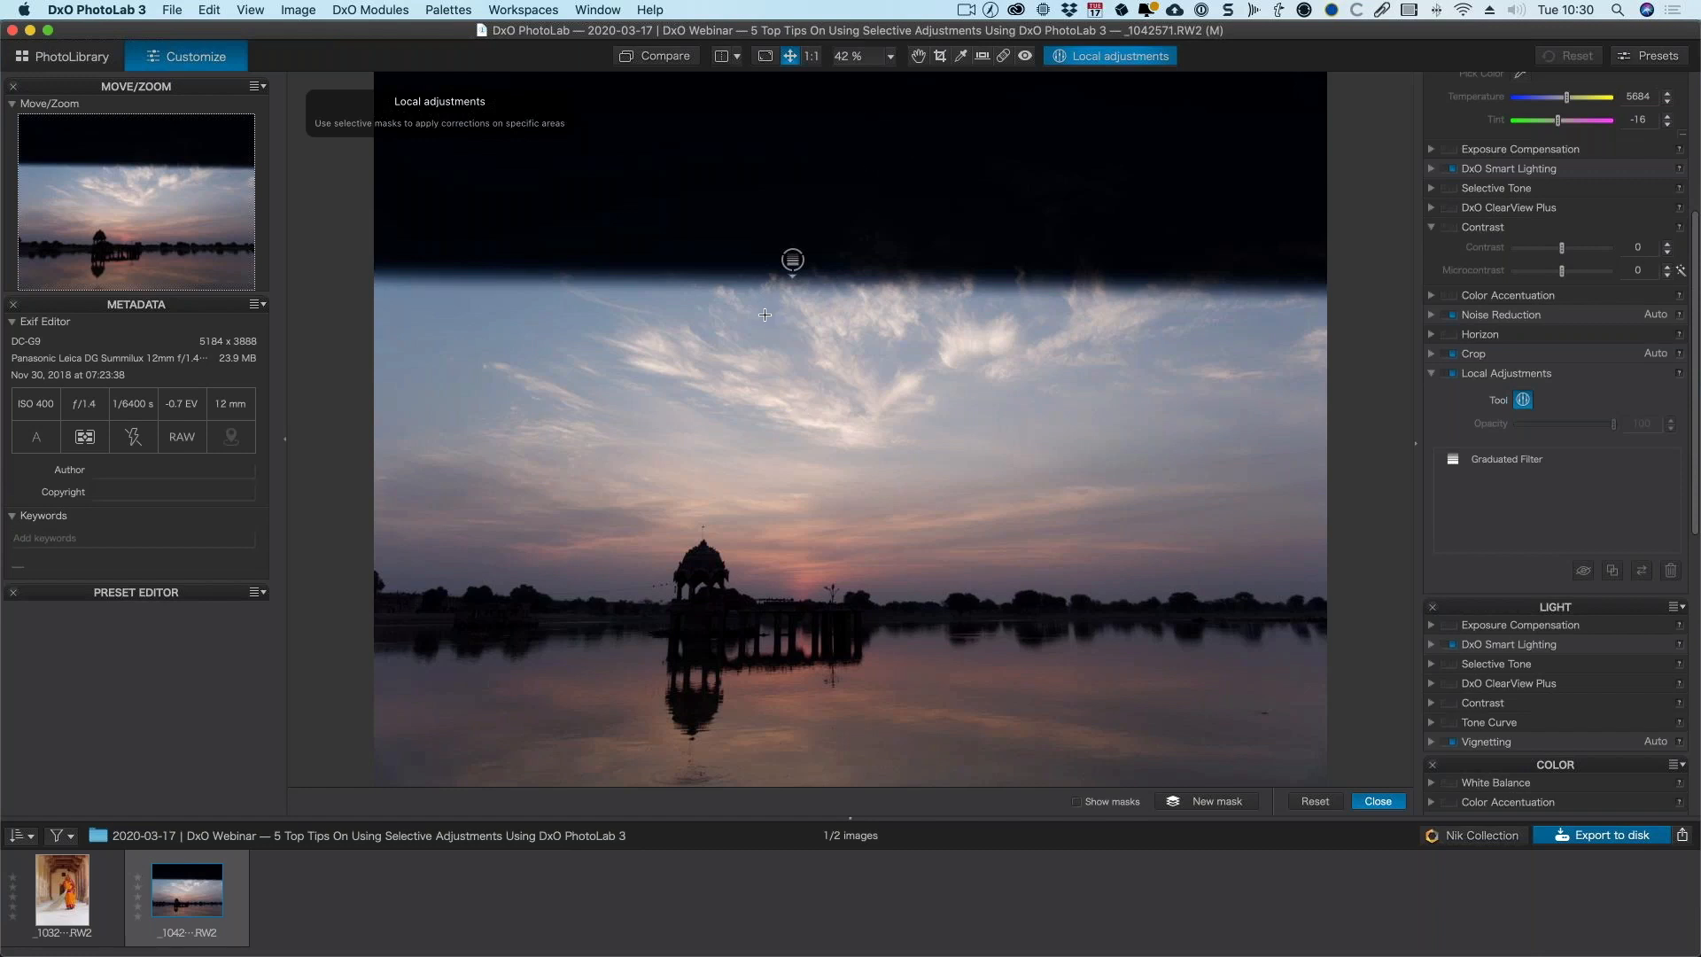
{"action": "left_click", "coordinate": [793, 264]}
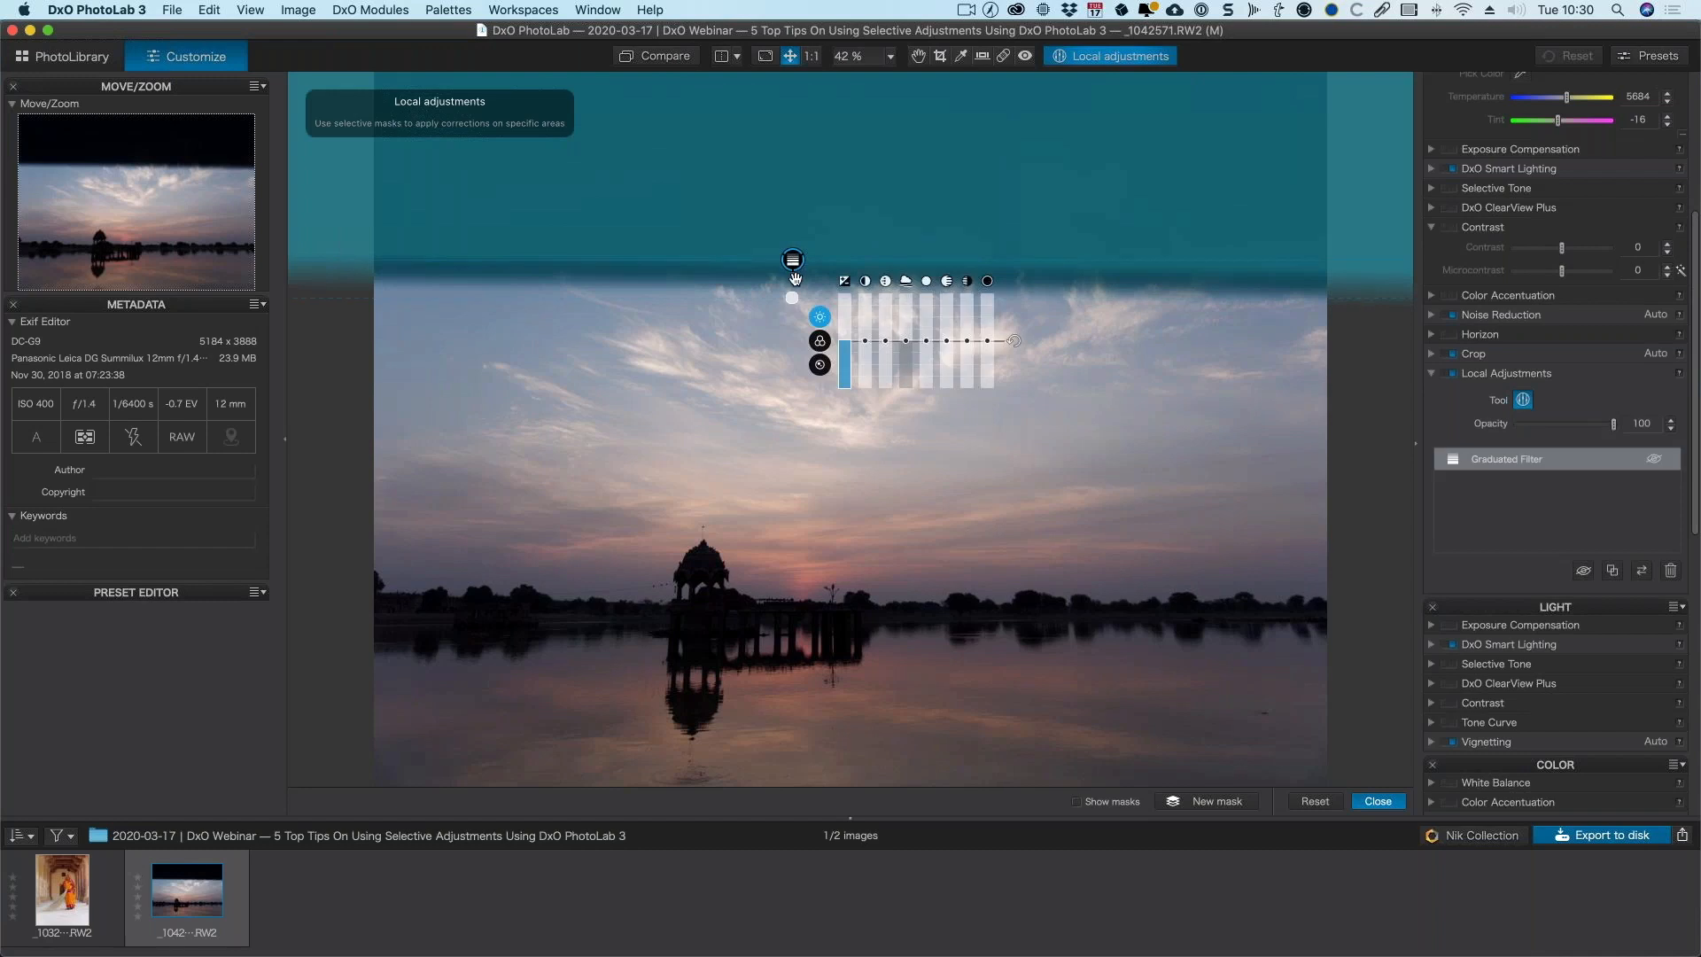
- Stretch the graduated filter's transition down to the horizon and move its start line up near the photo's top edge
{"action": "left_click_drag", "start_coordinate": [791, 297], "coordinate": [794, 606]}
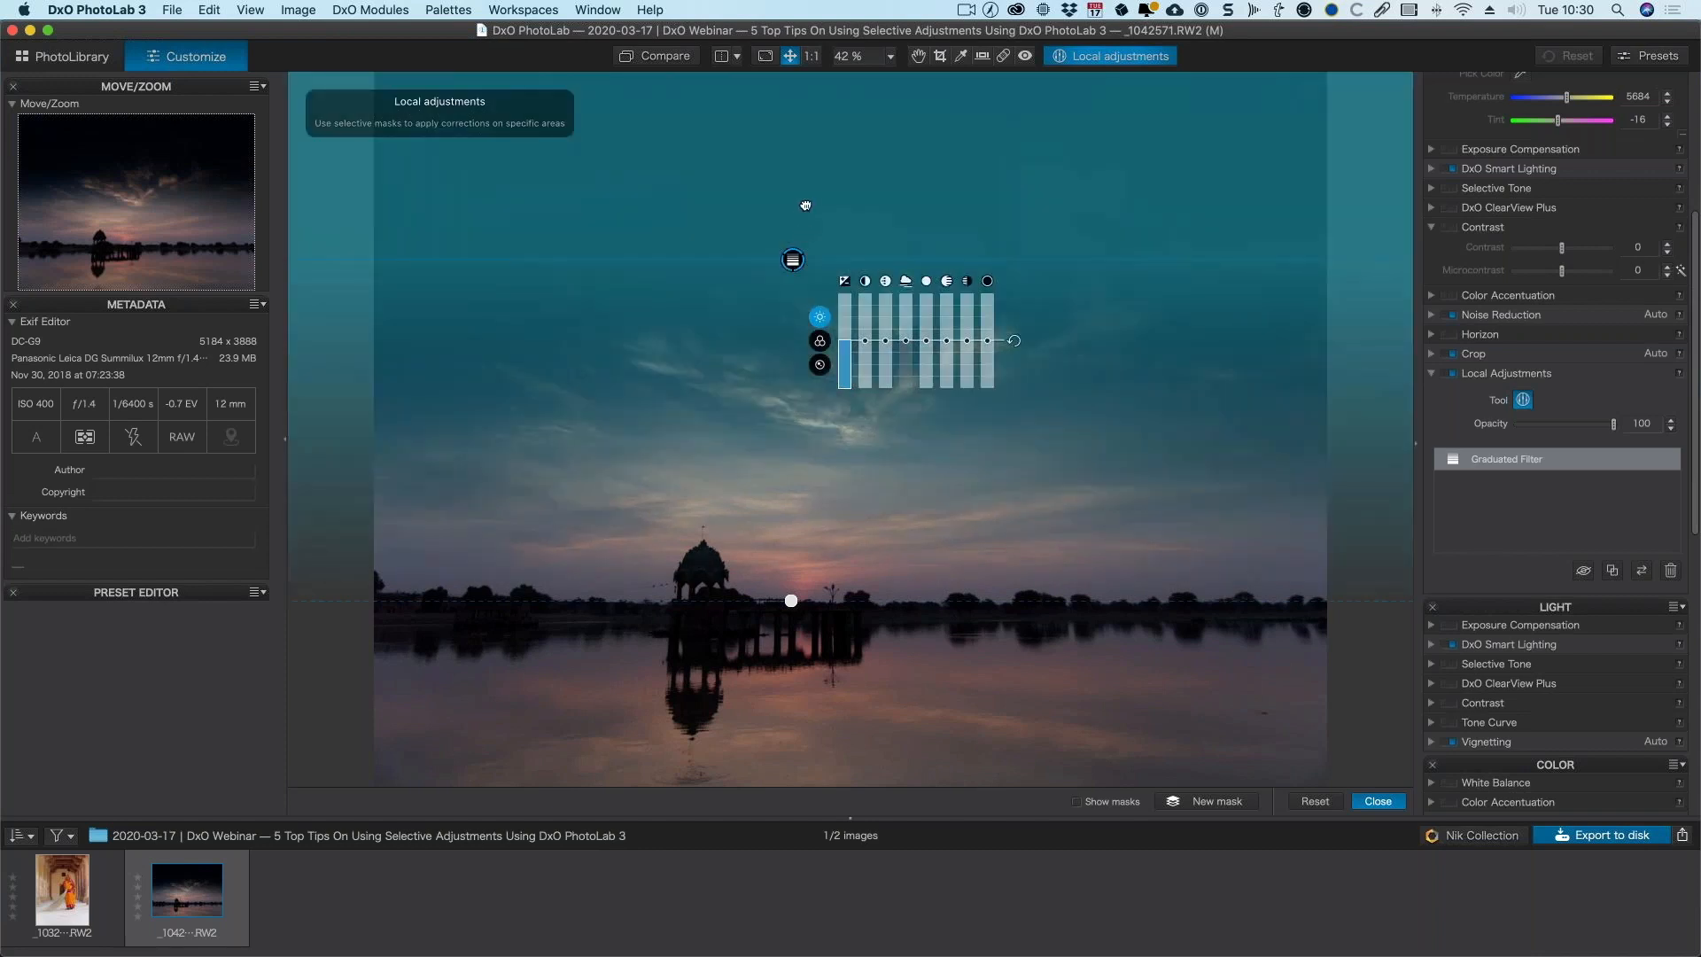
{"action": "left_click_drag", "start_coordinate": [805, 206], "coordinate": [808, 74]}
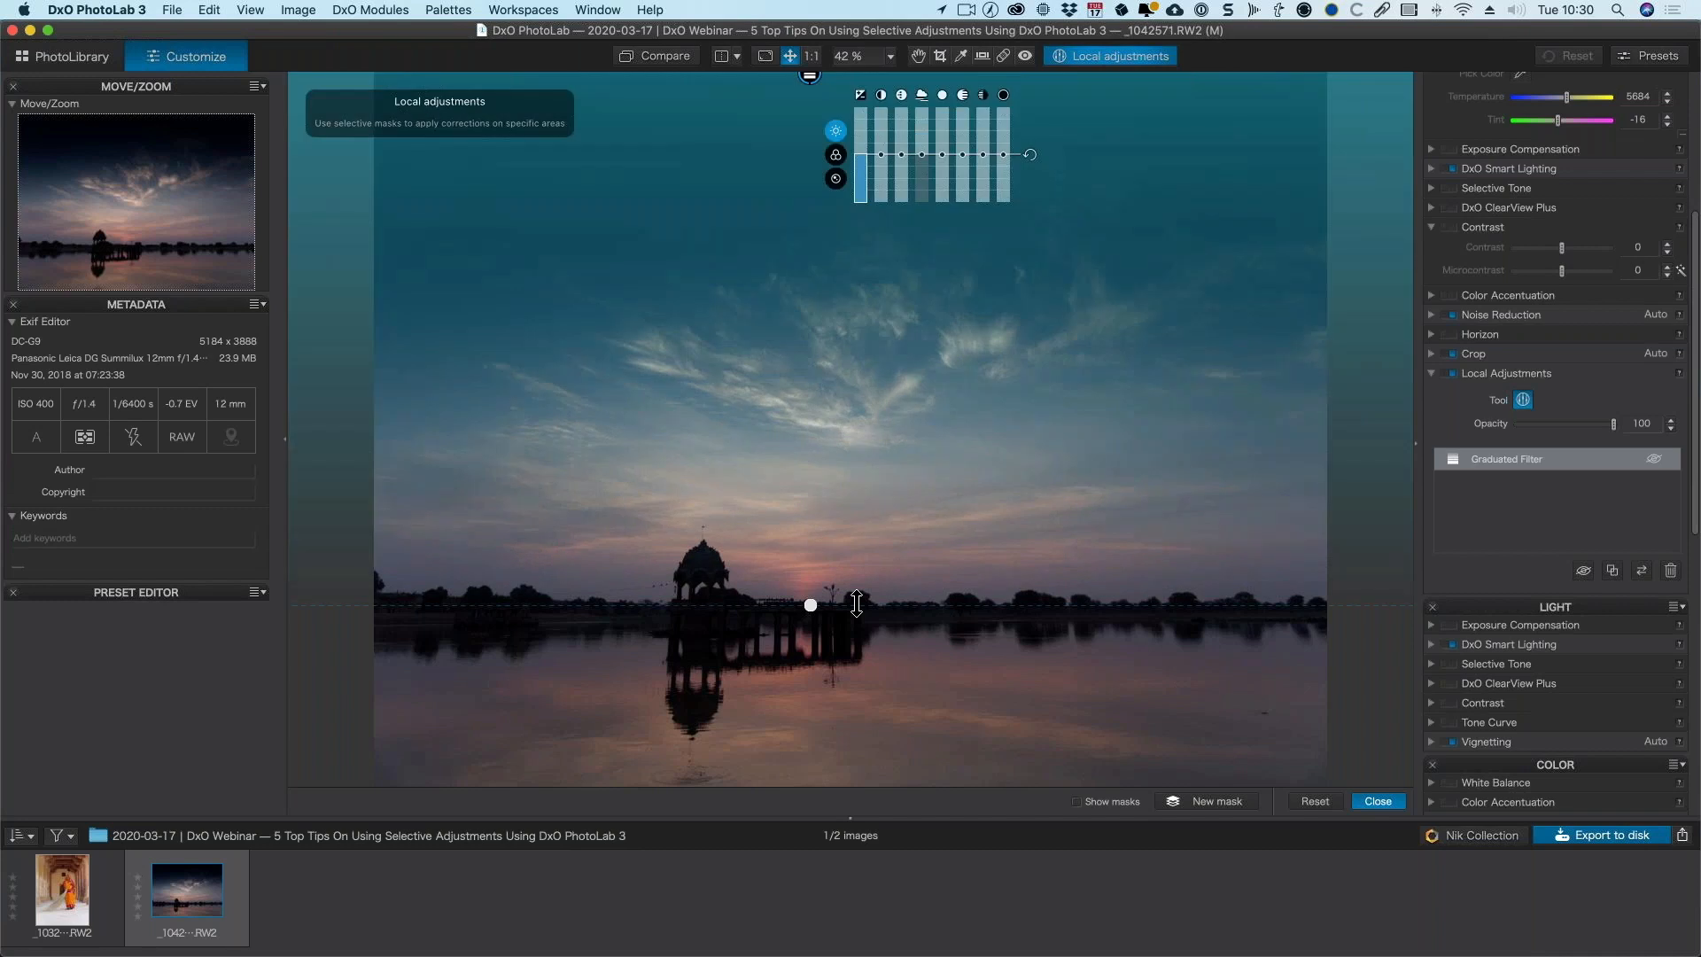
{"action": "left_click_drag", "start_coordinate": [810, 76], "coordinate": [811, 107]}
- Shorten the graduated filter's transition, place it just above the horizon so it ends at the waterline, and raise its exposure to slightly below neutral
{"action": "left_click_drag", "start_coordinate": [810, 636], "coordinate": [809, 219]}
{"action": "left_click_drag", "start_coordinate": [811, 105], "coordinate": [833, 524]}
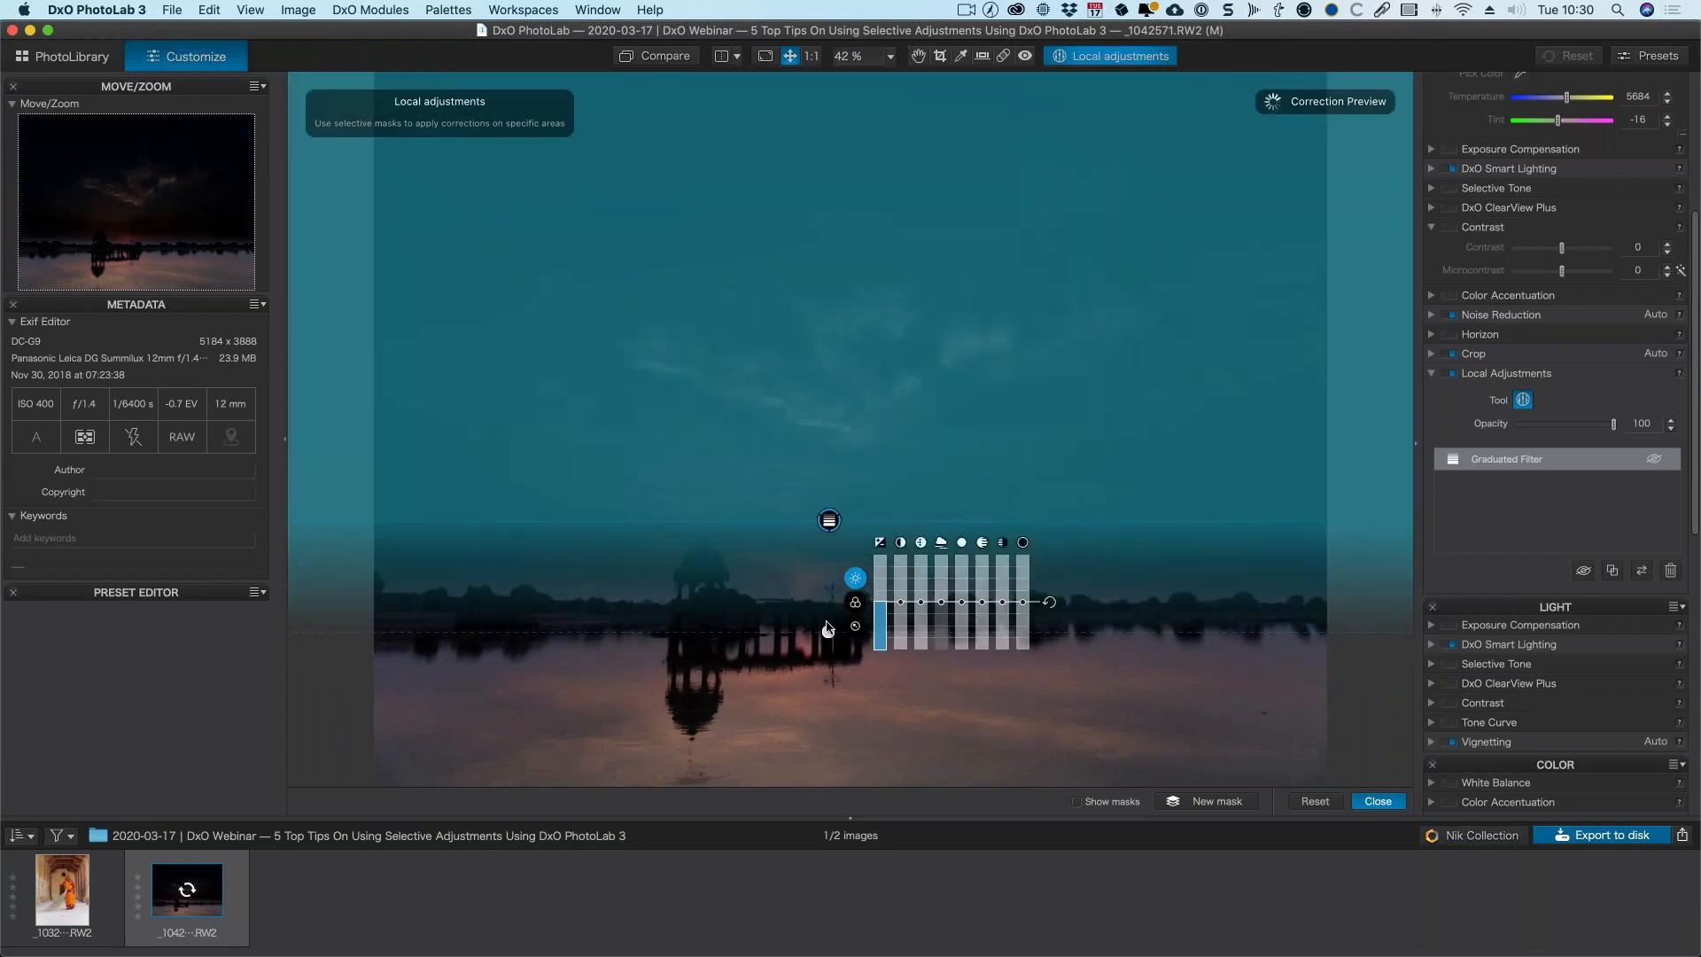
{"action": "left_click_drag", "start_coordinate": [828, 632], "coordinate": [829, 611]}
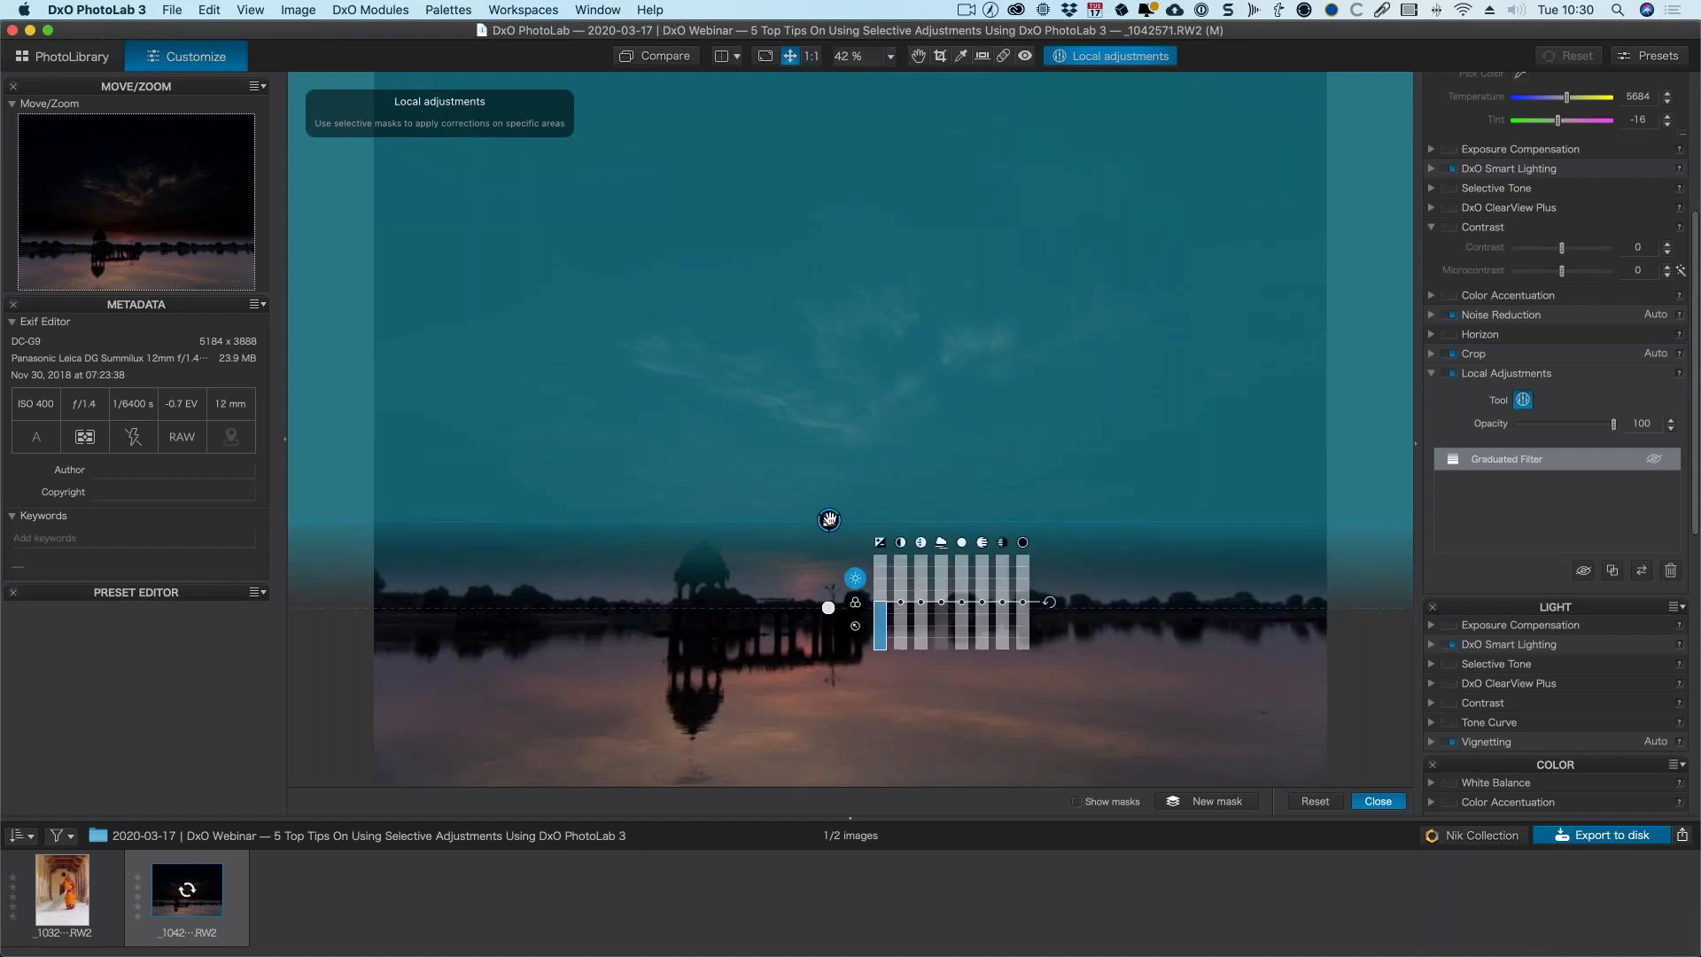
{"action": "left_click_drag", "start_coordinate": [828, 520], "coordinate": [829, 534]}
{"action": "left_click_drag", "start_coordinate": [830, 616], "coordinate": [882, 631]}
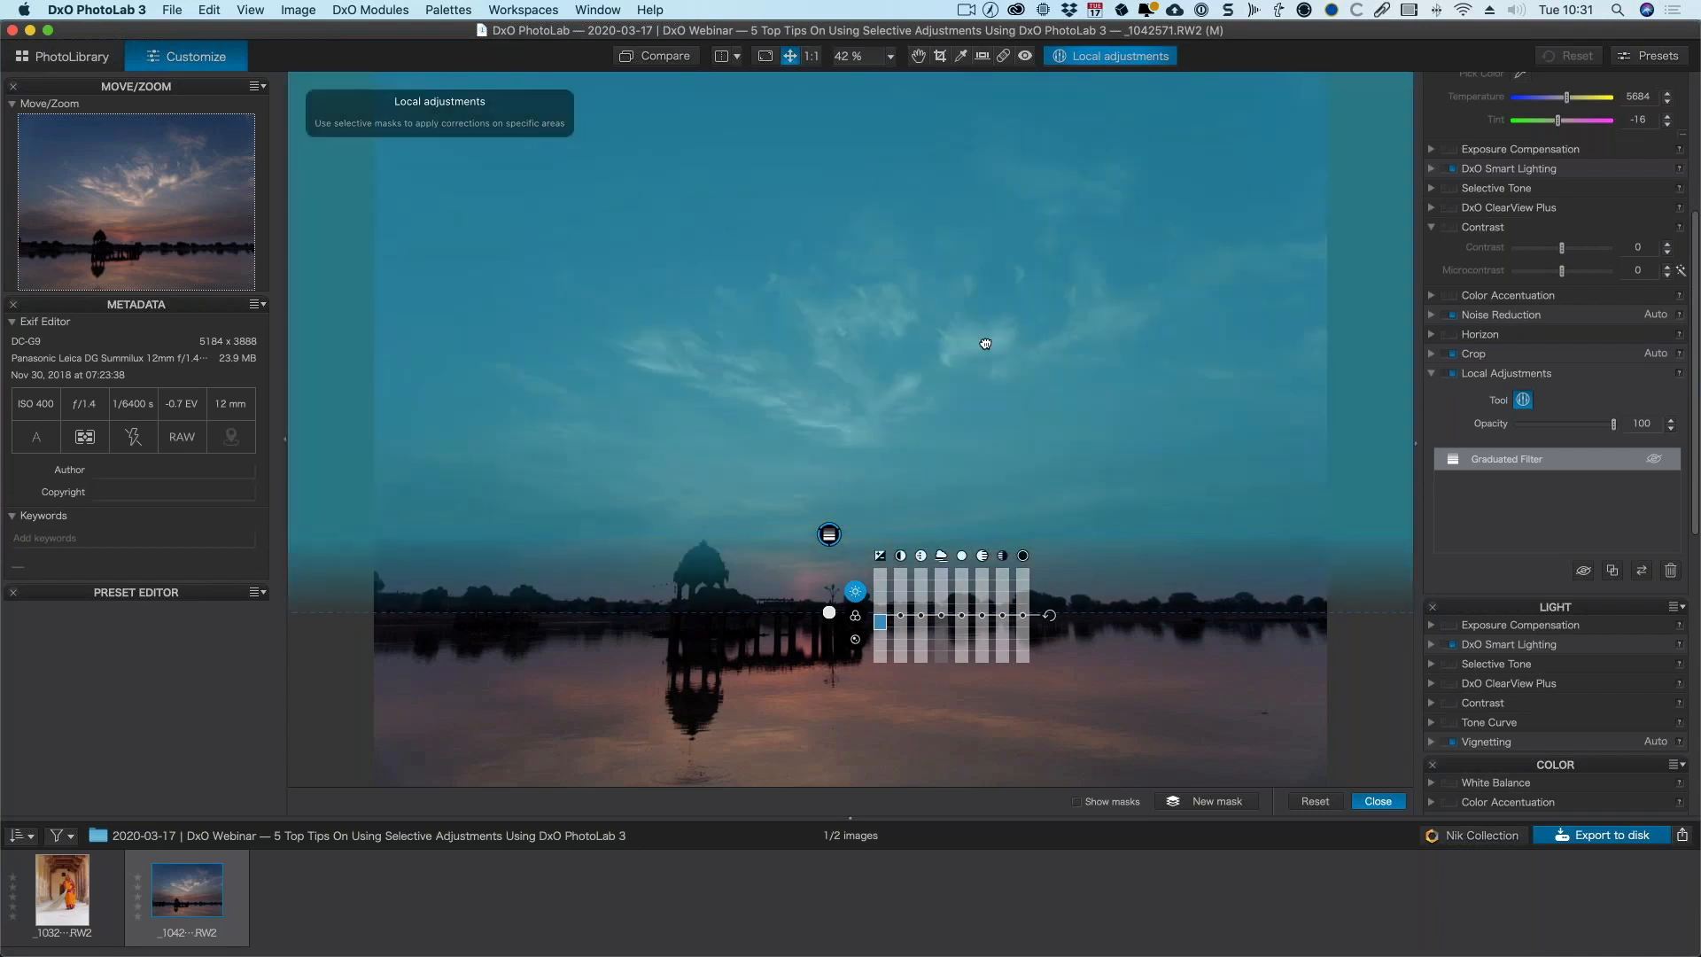
- Move the graduated filter up into the mid-sky, and deselect and reselect its mask
{"action": "left_click_drag", "start_coordinate": [828, 612], "coordinate": [677, 446]}
{"action": "left_click_drag", "start_coordinate": [715, 387], "coordinate": [756, 404]}
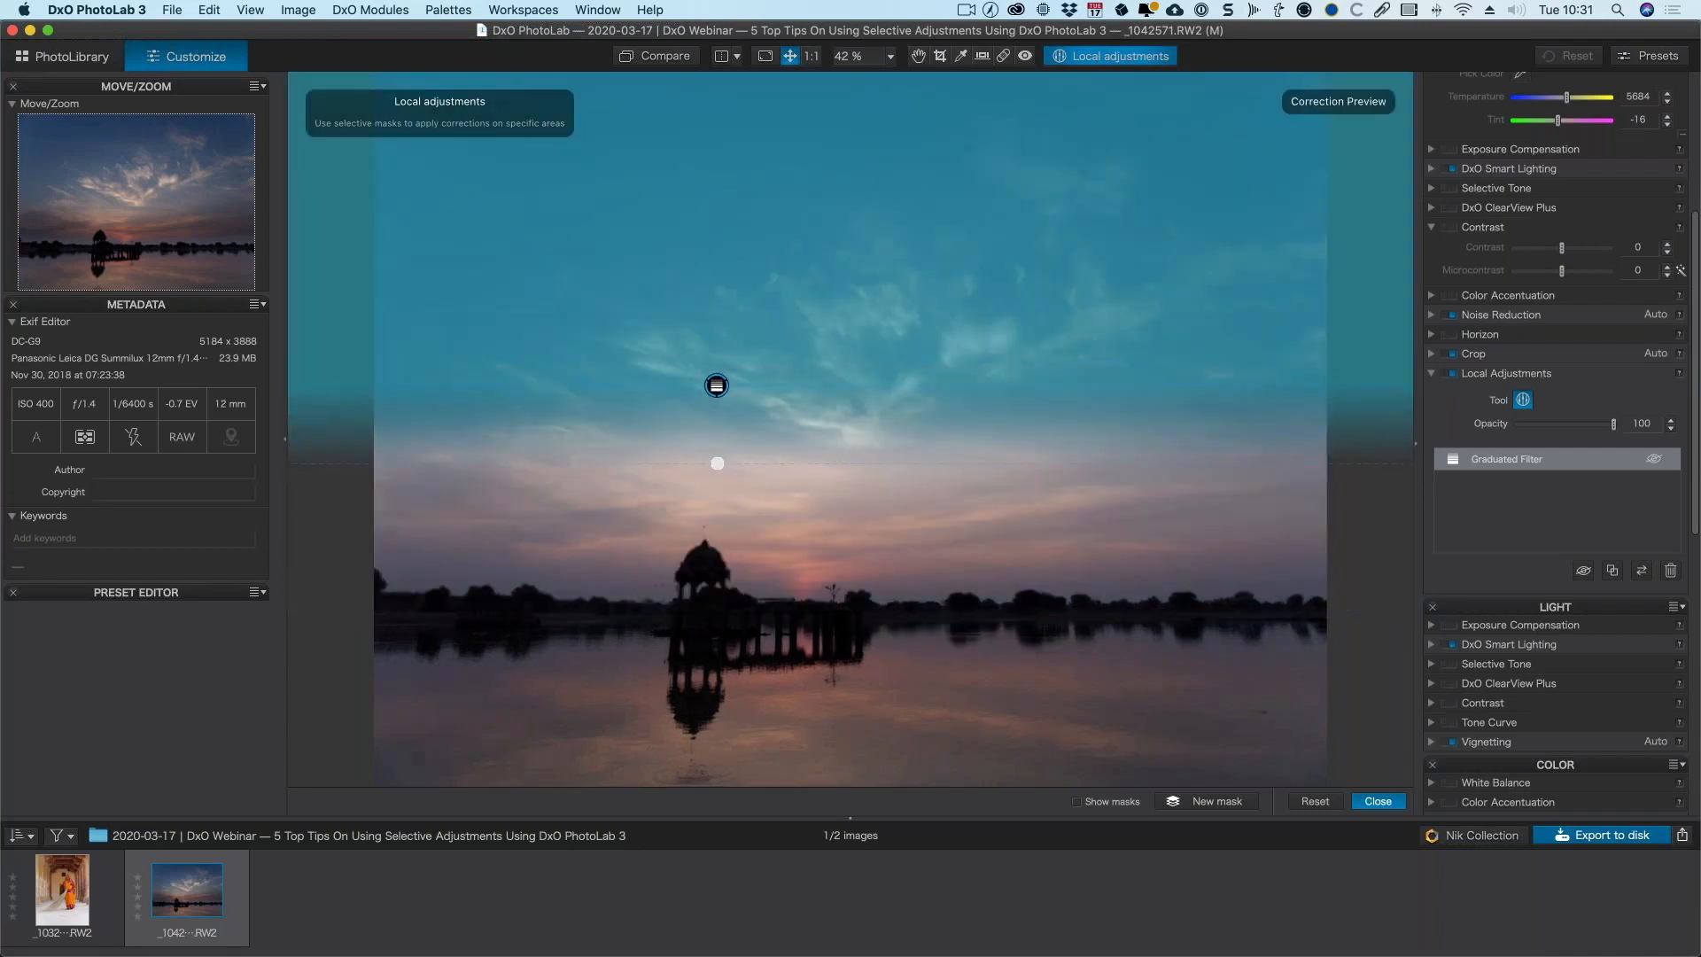
{"action": "left_click_drag", "start_coordinate": [1023, 383], "coordinate": [1101, 369]}
{"action": "mouse_move", "coordinate": [1126, 463]}
{"action": "left_mouse_down"}
{"action": "mouse_move", "coordinate": [1144, 439]}
{"action": "mouse_move", "coordinate": [1143, 467]}
{"action": "left_mouse_up"}
{"action": "left_click_drag", "start_coordinate": [1235, 383], "coordinate": [1272, 426]}
{"action": "key", "text": "Delete"}
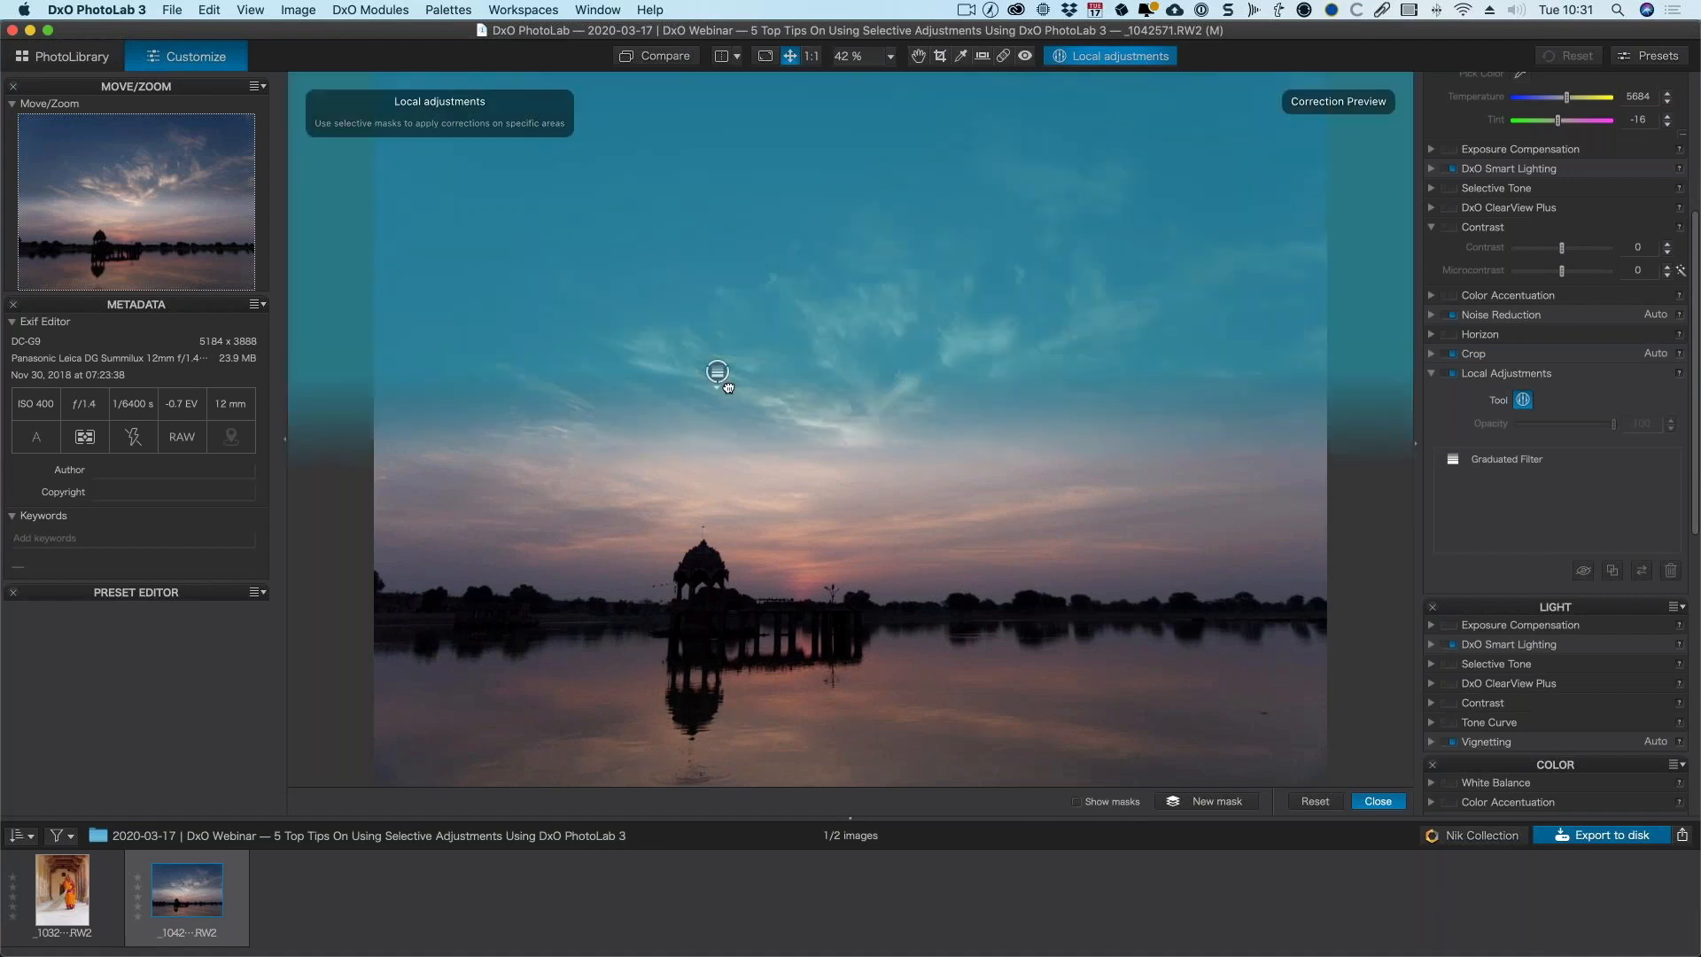
{"action": "left_click", "coordinate": [722, 381]}
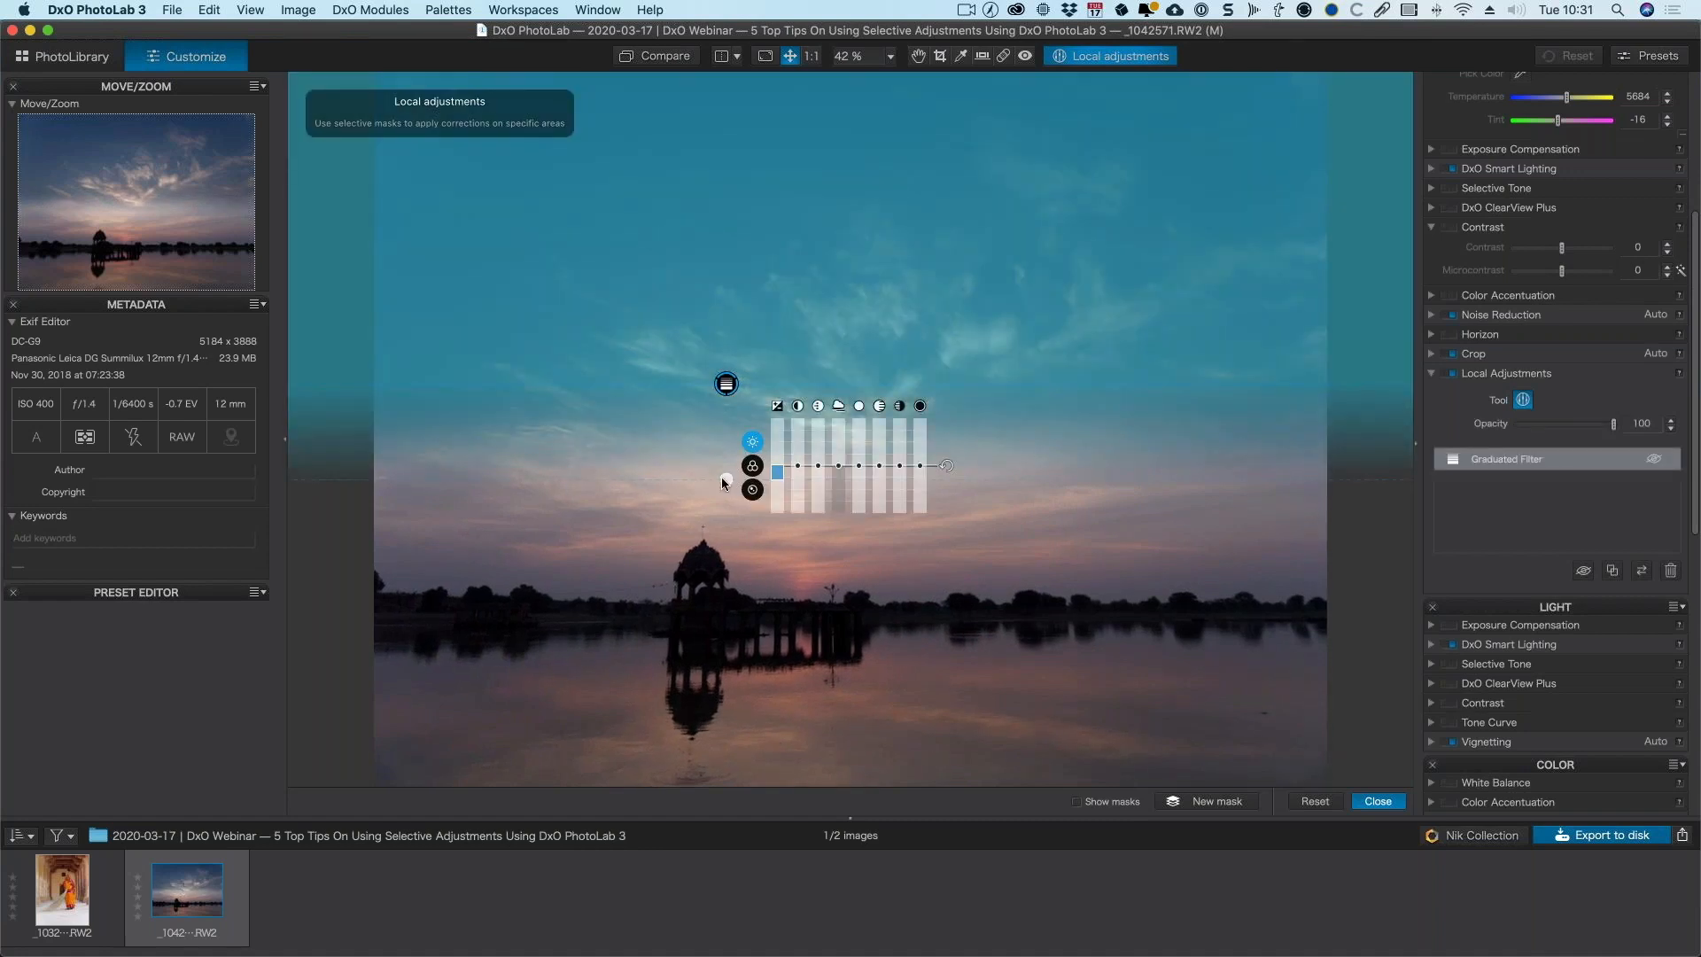
- Rotate the graduated filter to vertical over the photo's right side, and tilt it slightly to a diagonal
{"action": "left_click_drag", "start_coordinate": [726, 483], "coordinate": [734, 448]}
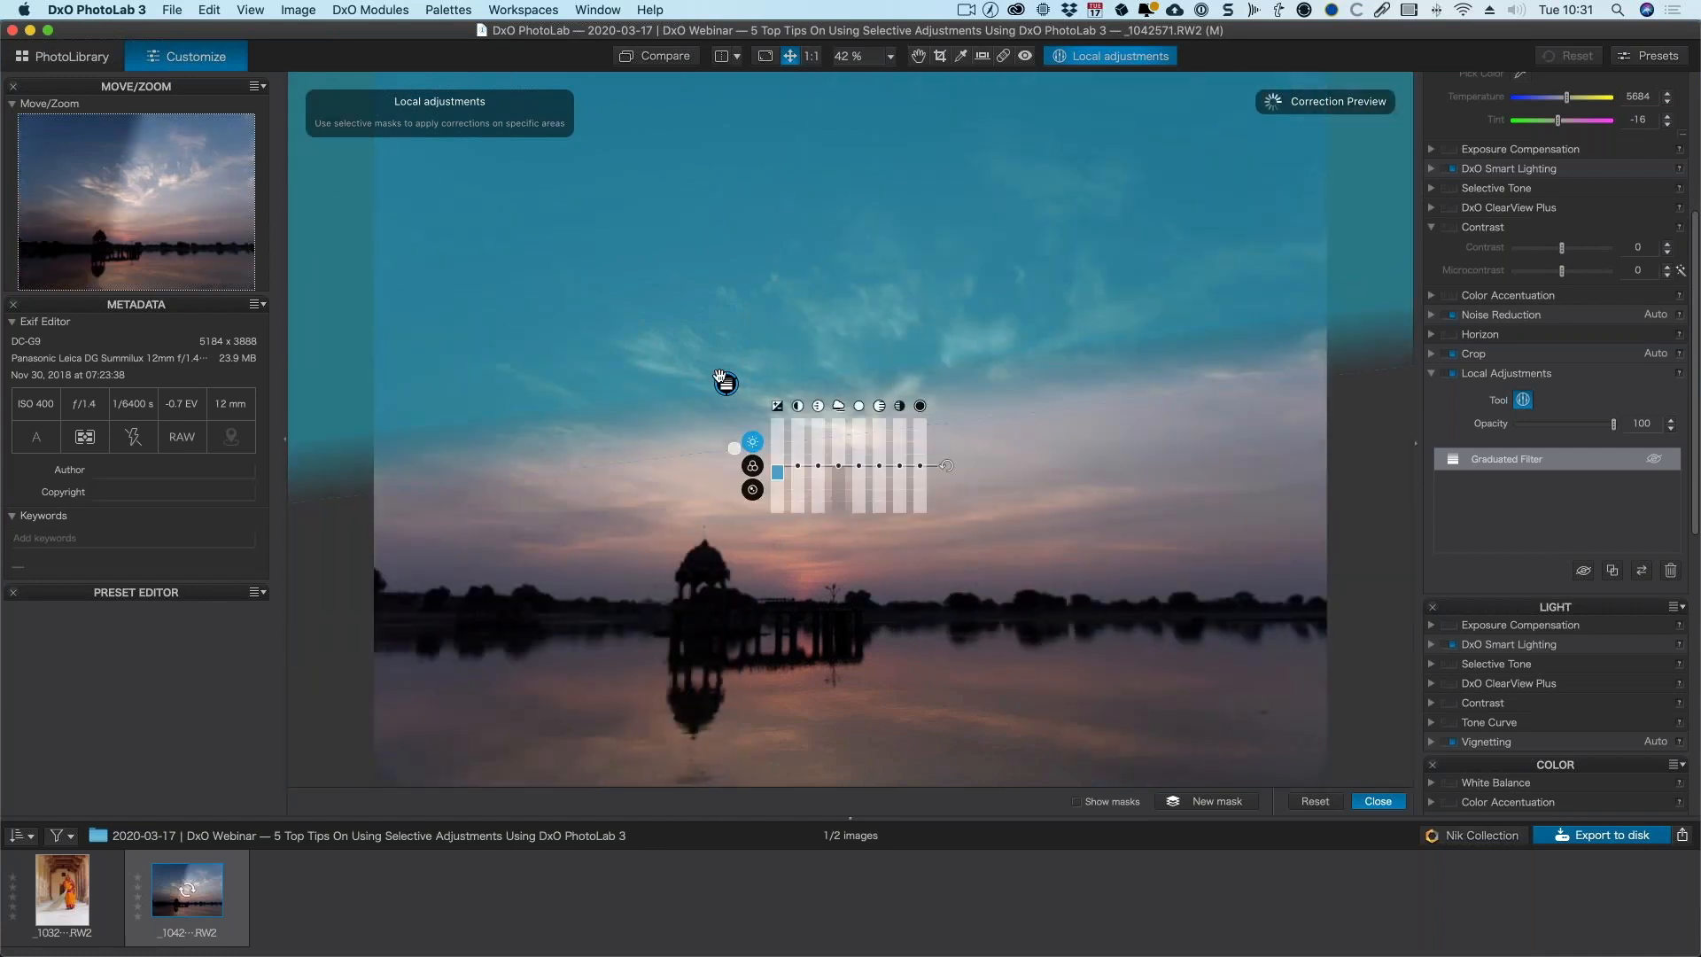
{"action": "left_click_drag", "start_coordinate": [726, 384], "coordinate": [880, 346]}
{"action": "left_click_drag", "start_coordinate": [887, 409], "coordinate": [708, 348]}
{"action": "left_click_drag", "start_coordinate": [879, 346], "coordinate": [989, 358]}
{"action": "left_click_drag", "start_coordinate": [1250, 381], "coordinate": [1291, 381]}
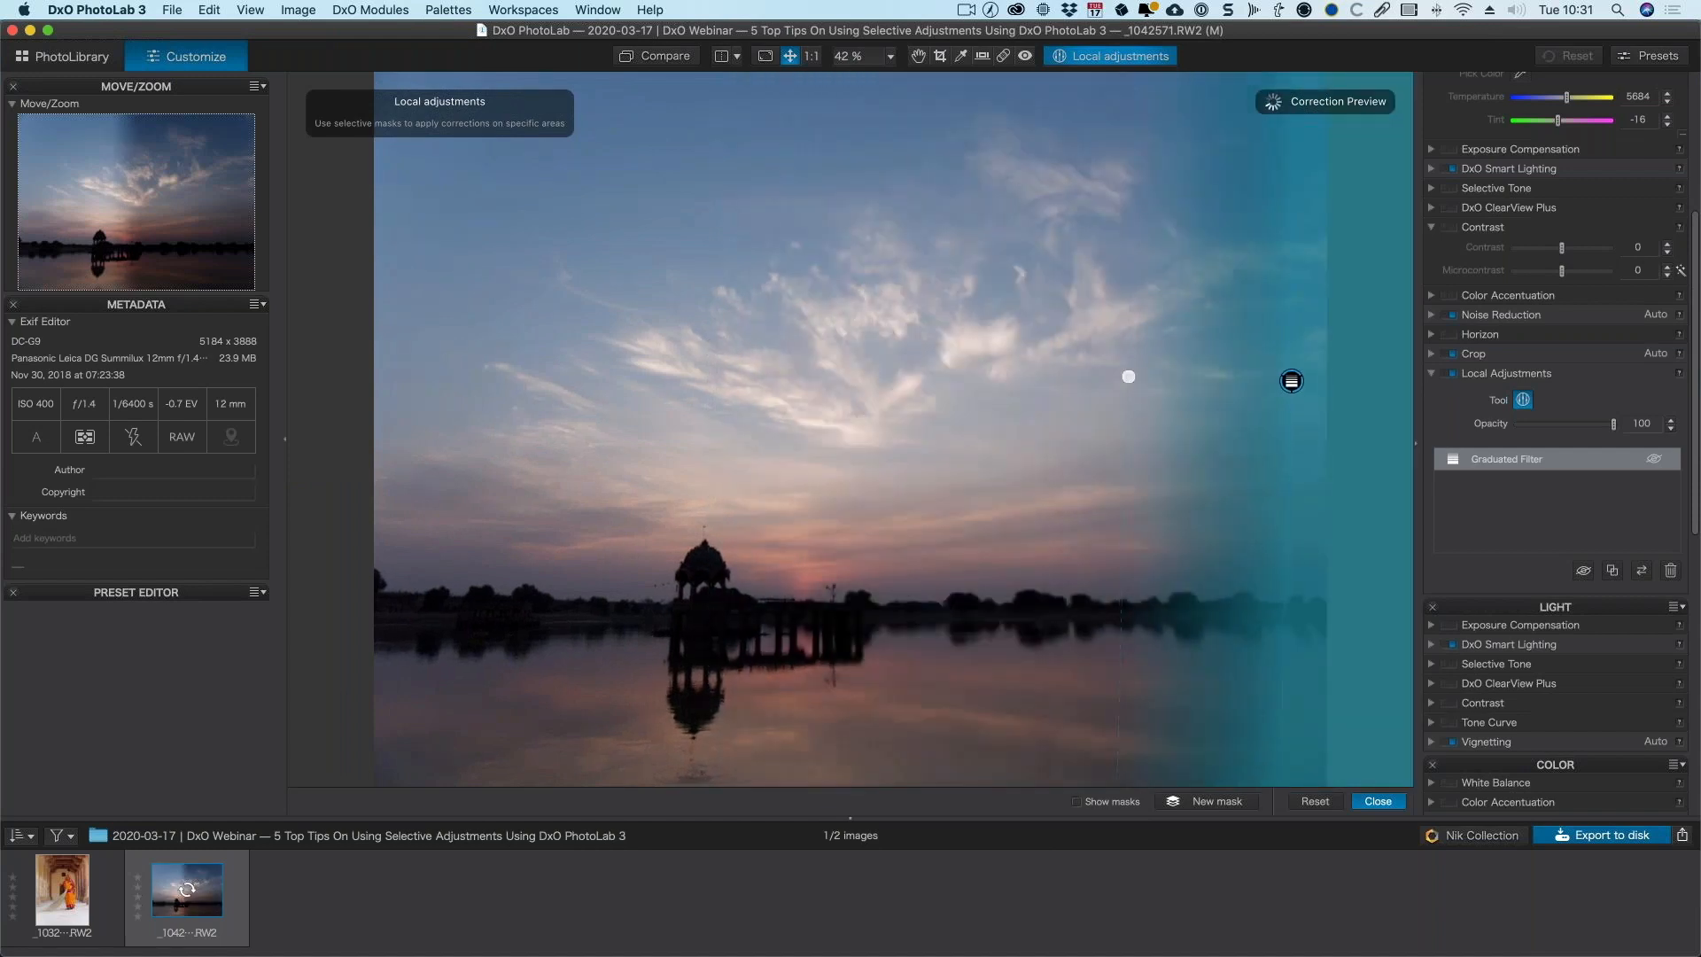
{"action": "left_click_drag", "start_coordinate": [1125, 377], "coordinate": [1140, 344]}
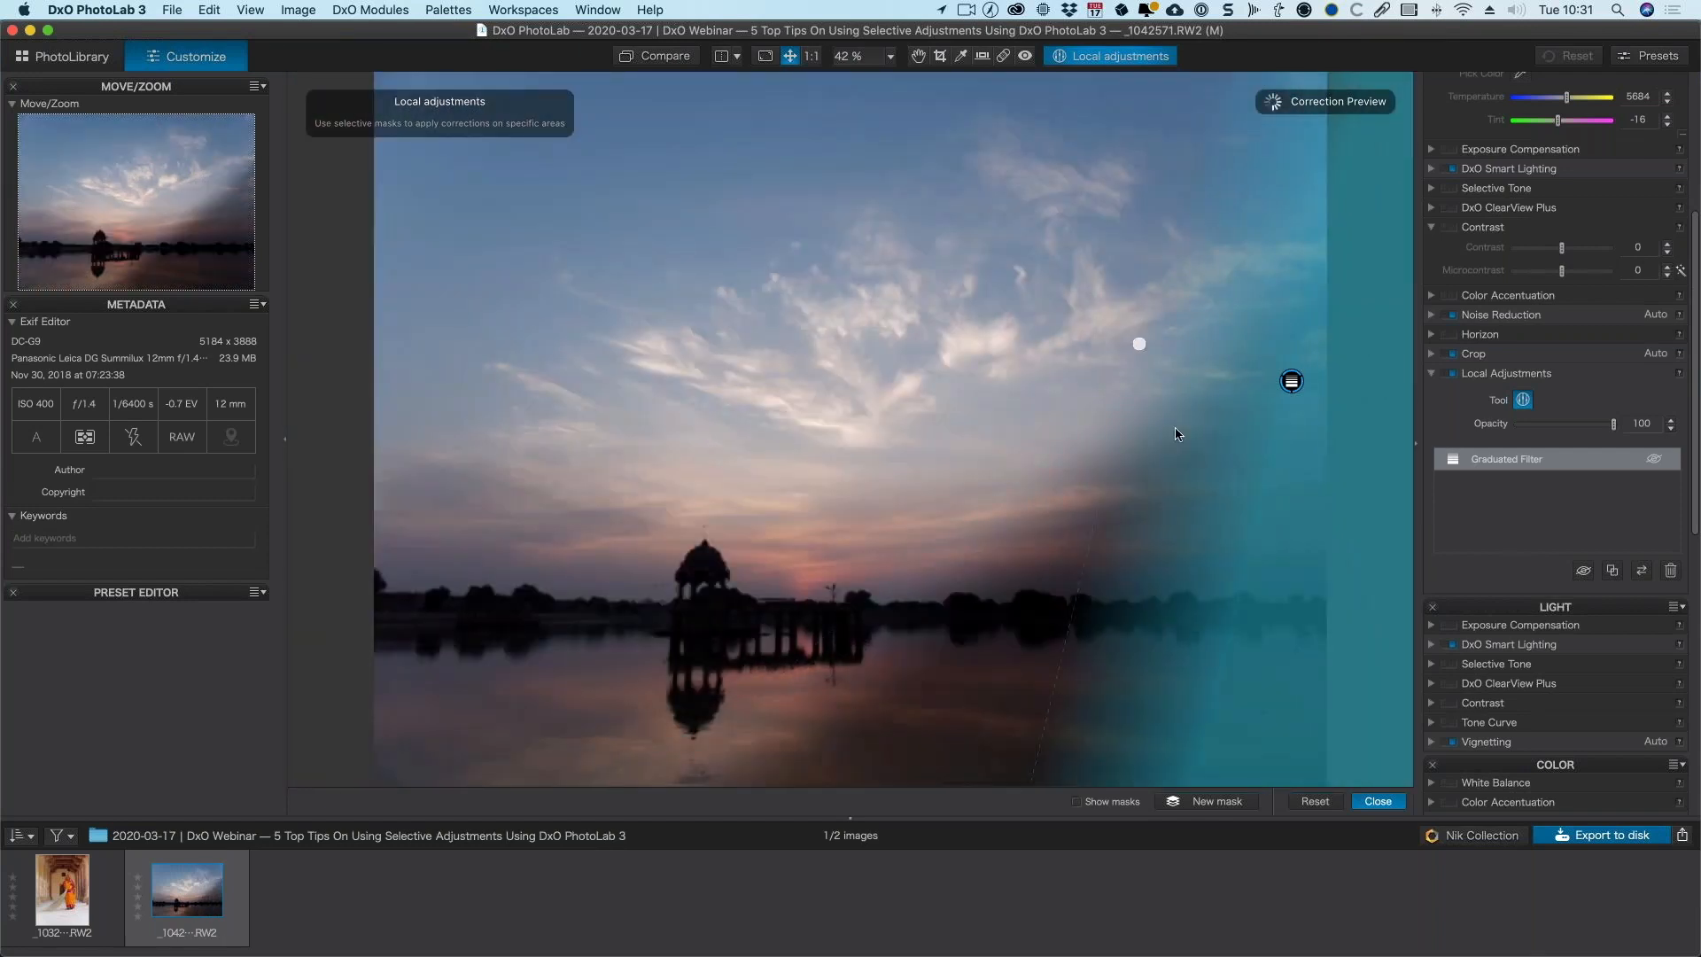
{"action": "left_click_drag", "start_coordinate": [1176, 434], "coordinate": [1208, 433]}
- Turn the graduated filter back to horizontal and place it just above the horizon with its transition ending at the waterline
{"action": "left_click_drag", "start_coordinate": [1290, 381], "coordinate": [798, 370]}
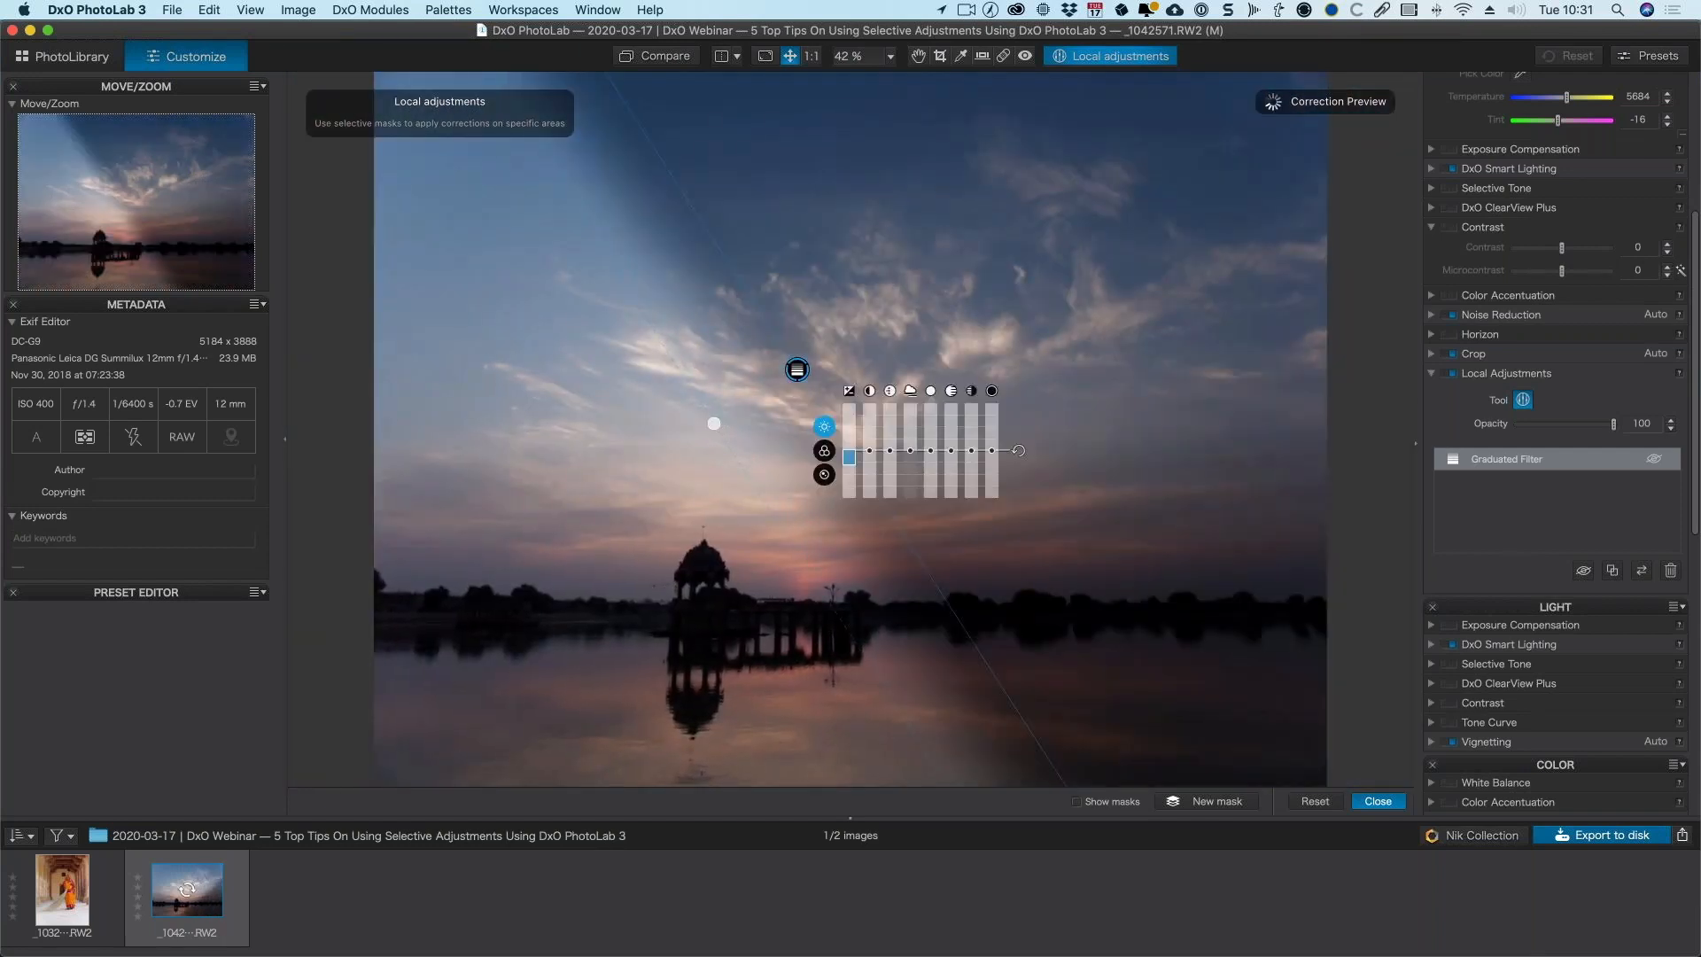
{"action": "left_click_drag", "start_coordinate": [714, 423], "coordinate": [796, 464]}
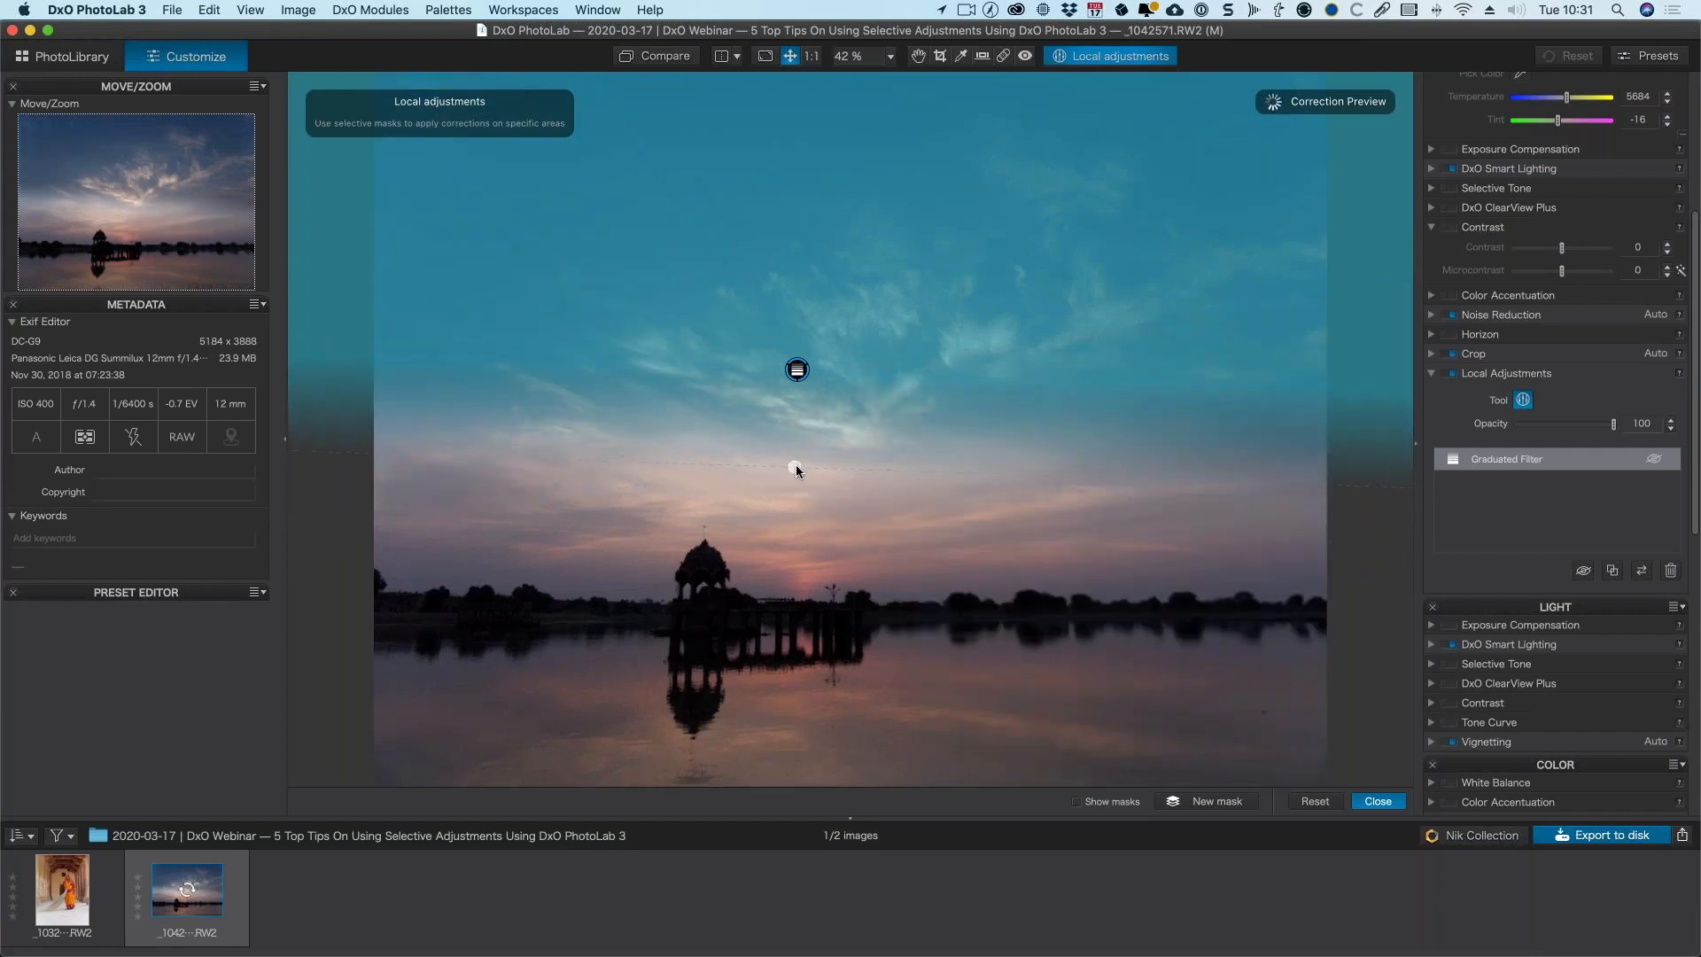
{"action": "left_click_drag", "start_coordinate": [798, 370], "coordinate": [835, 529]}
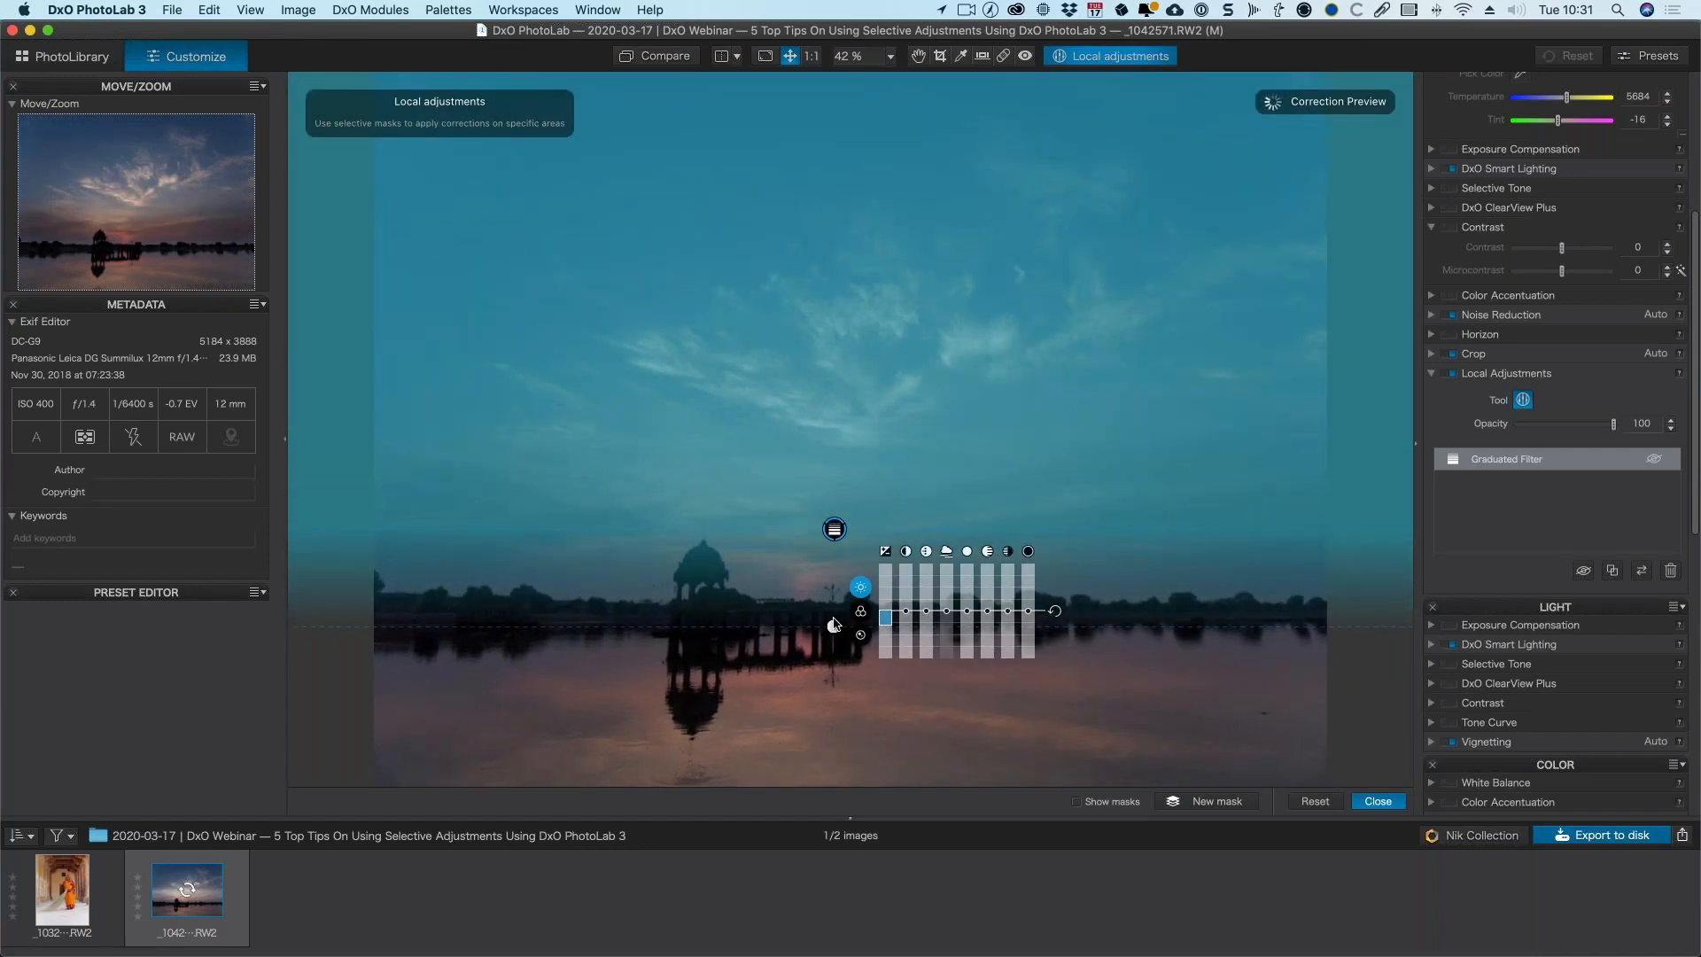
{"action": "left_click_drag", "start_coordinate": [833, 625], "coordinate": [910, 598]}
- Raise the saturation in the graduated filter's Color corrections, and invert the mask so it covers the water
{"action": "left_click", "coordinate": [887, 613]}
{"action": "left_click", "coordinate": [861, 611]}
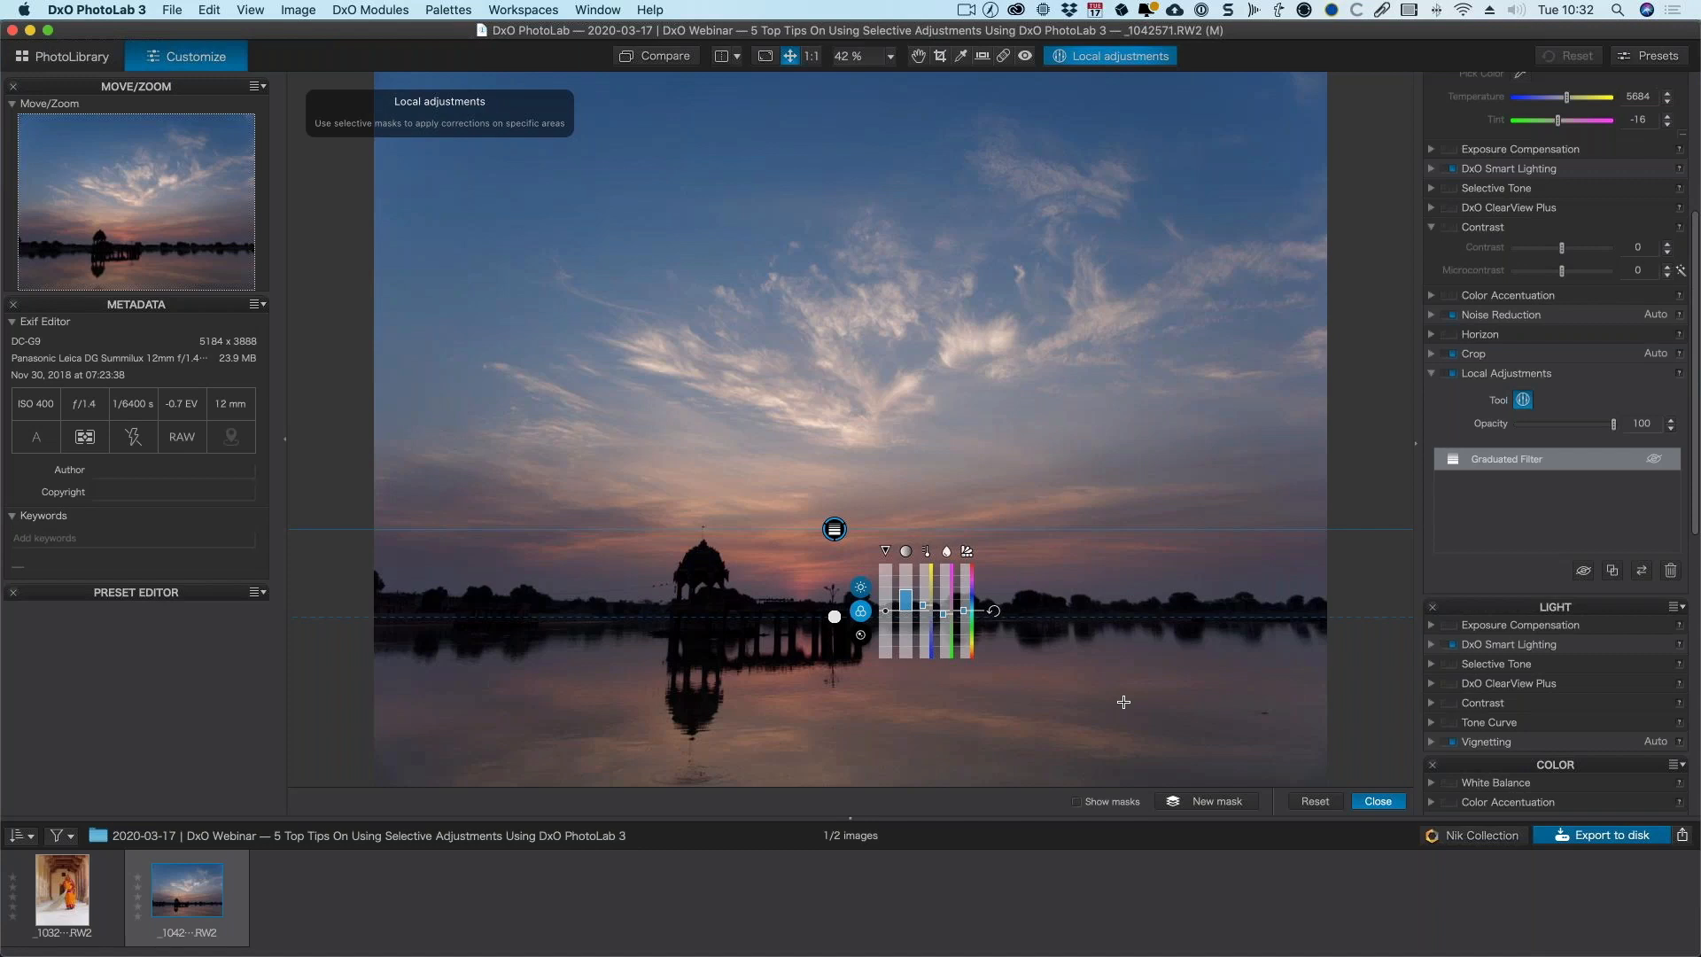
{"action": "left_click", "coordinate": [1642, 571]}
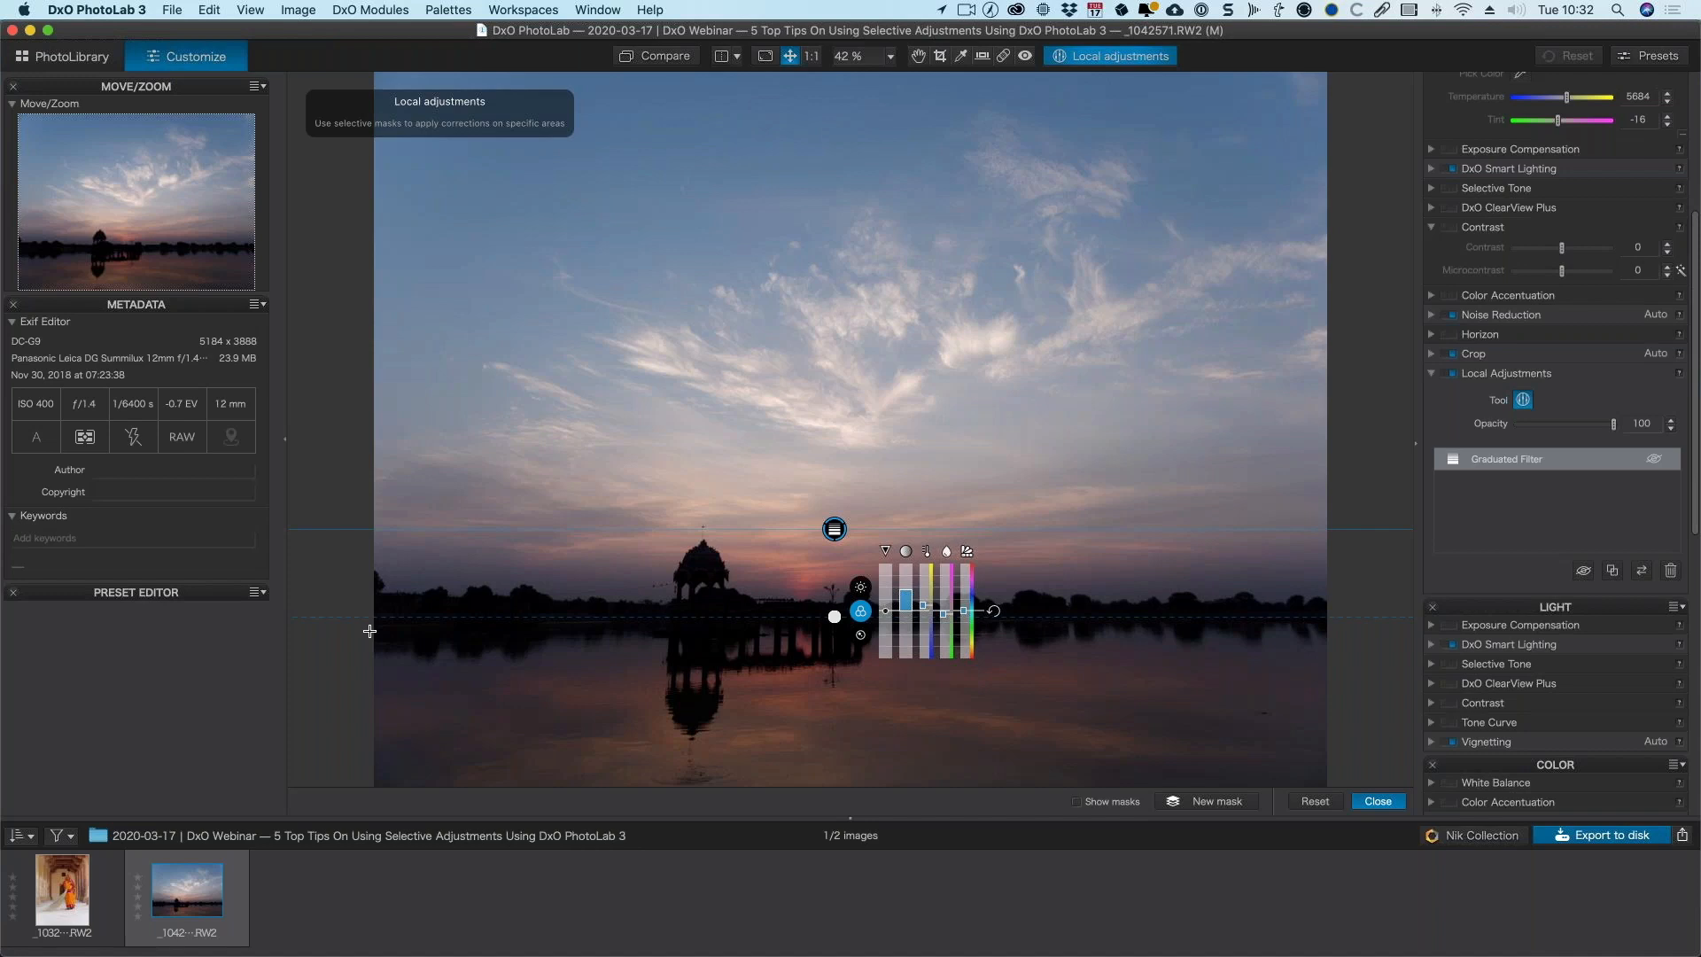
{"action": "mouse_move", "coordinate": [909, 602]}
{"action": "left_click_drag", "start_coordinate": [834, 529], "coordinate": [834, 525]}
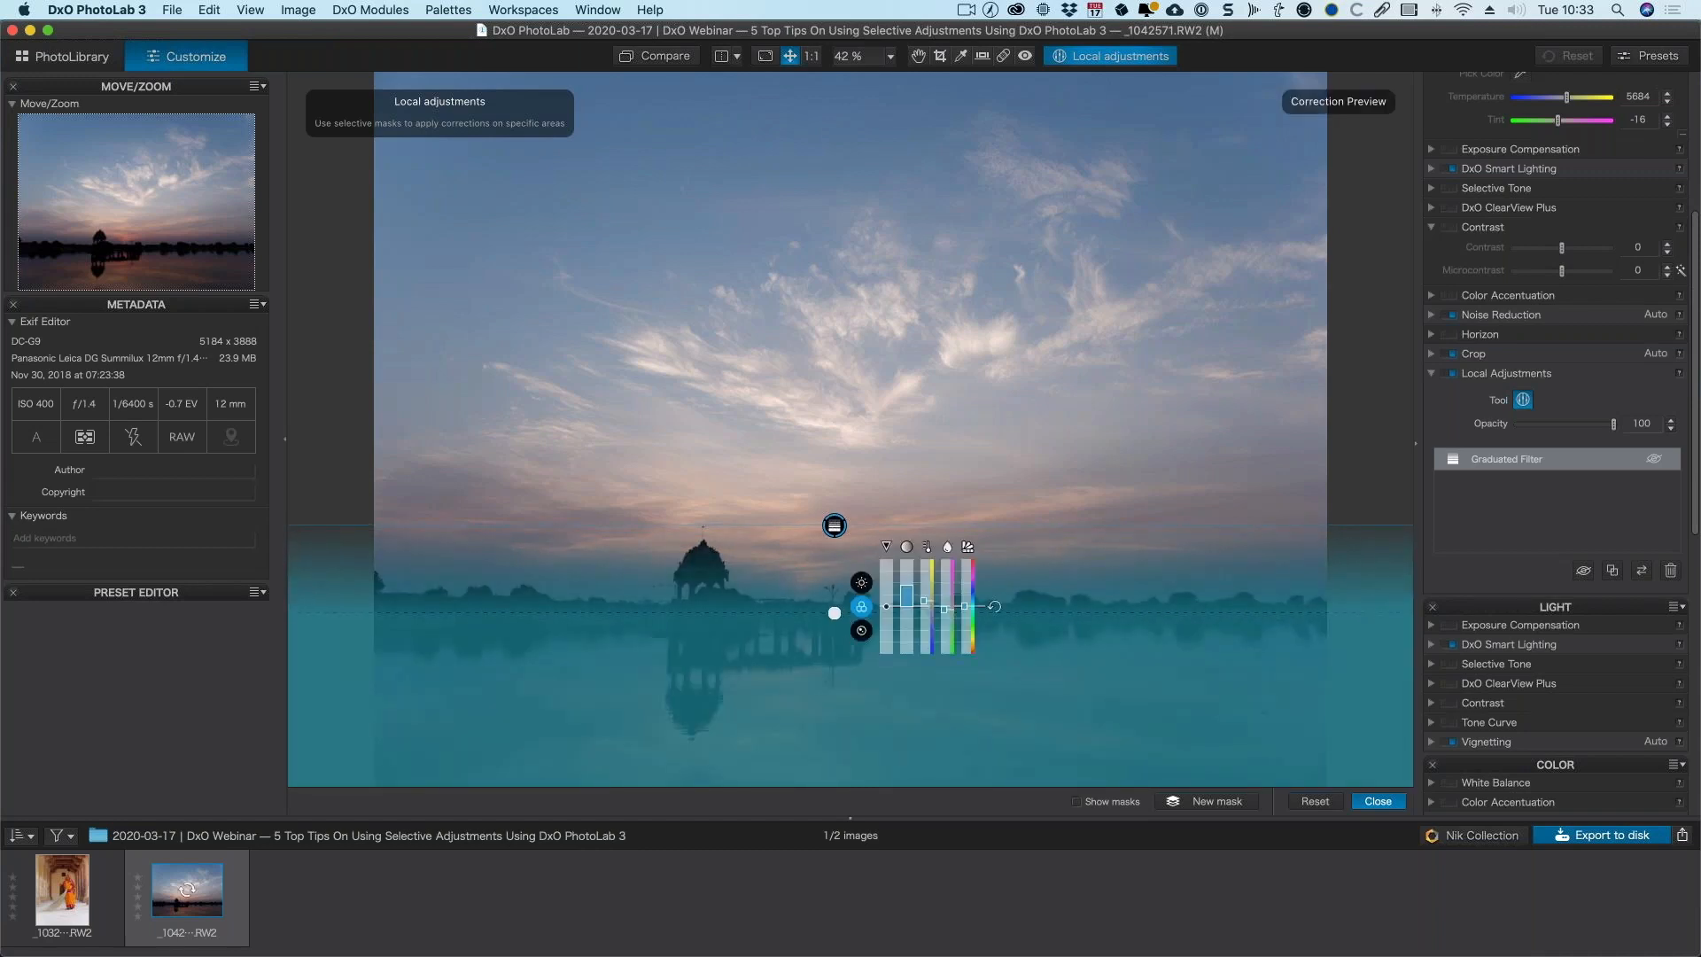
- Delete the graduated filter and activate the Auto mask brush with an enlarged size
{"action": "key", "text": "BackSpace"}
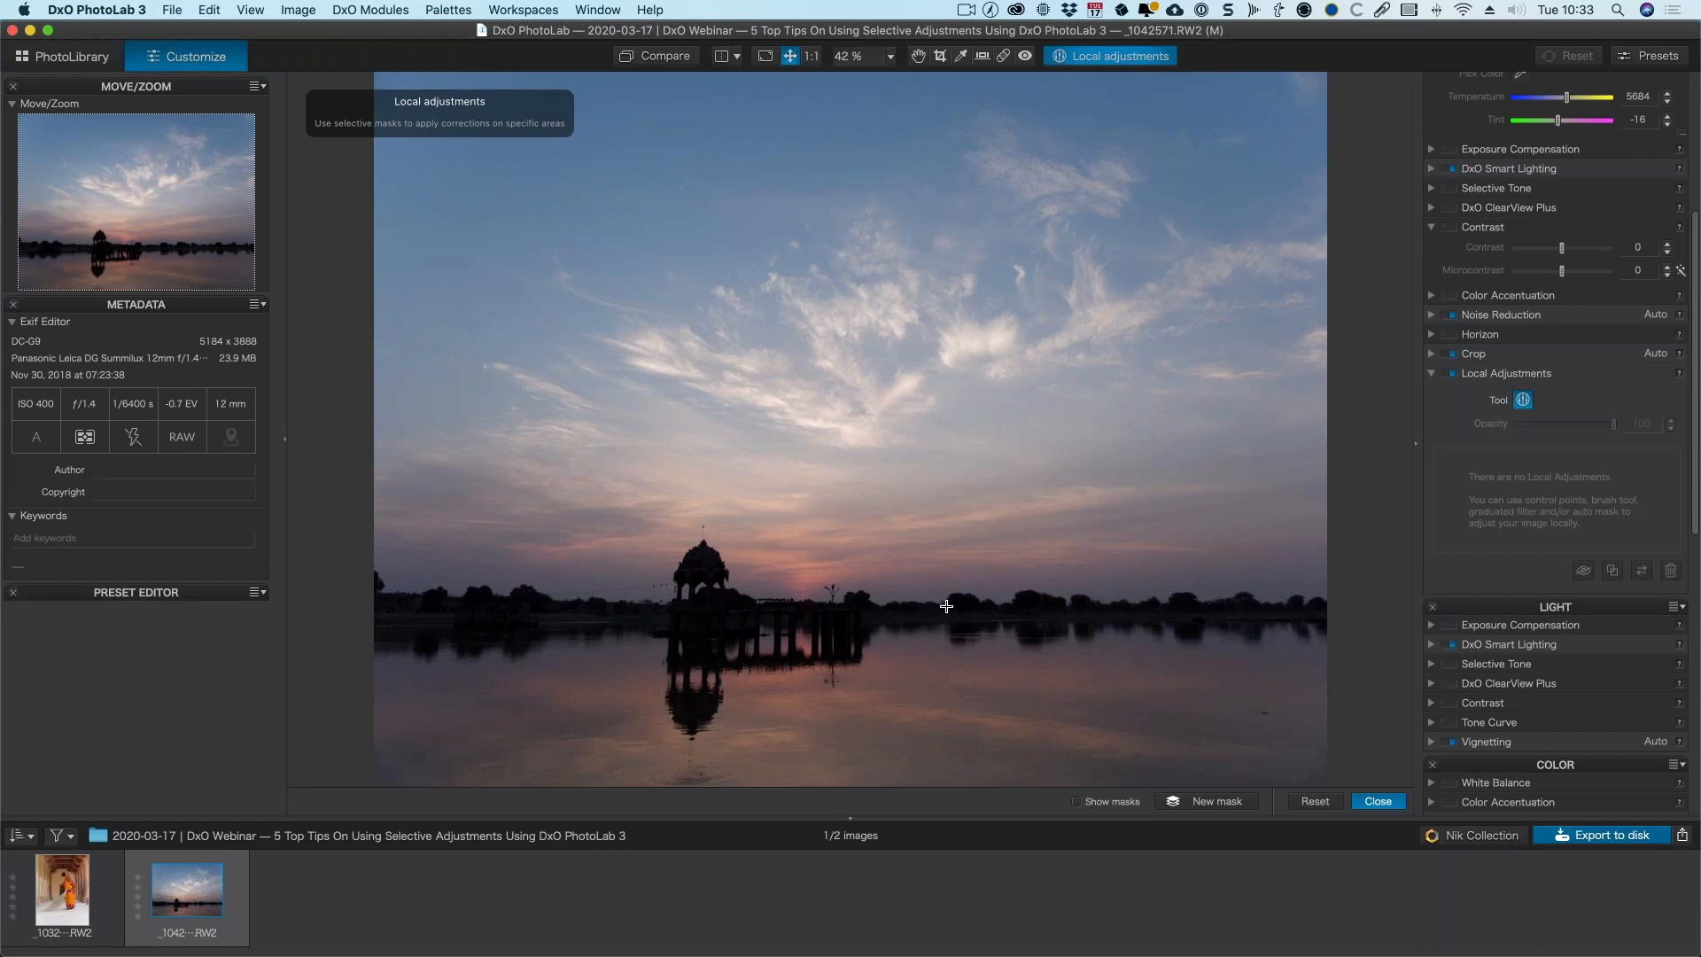
{"action": "right_click", "coordinate": [833, 396]}
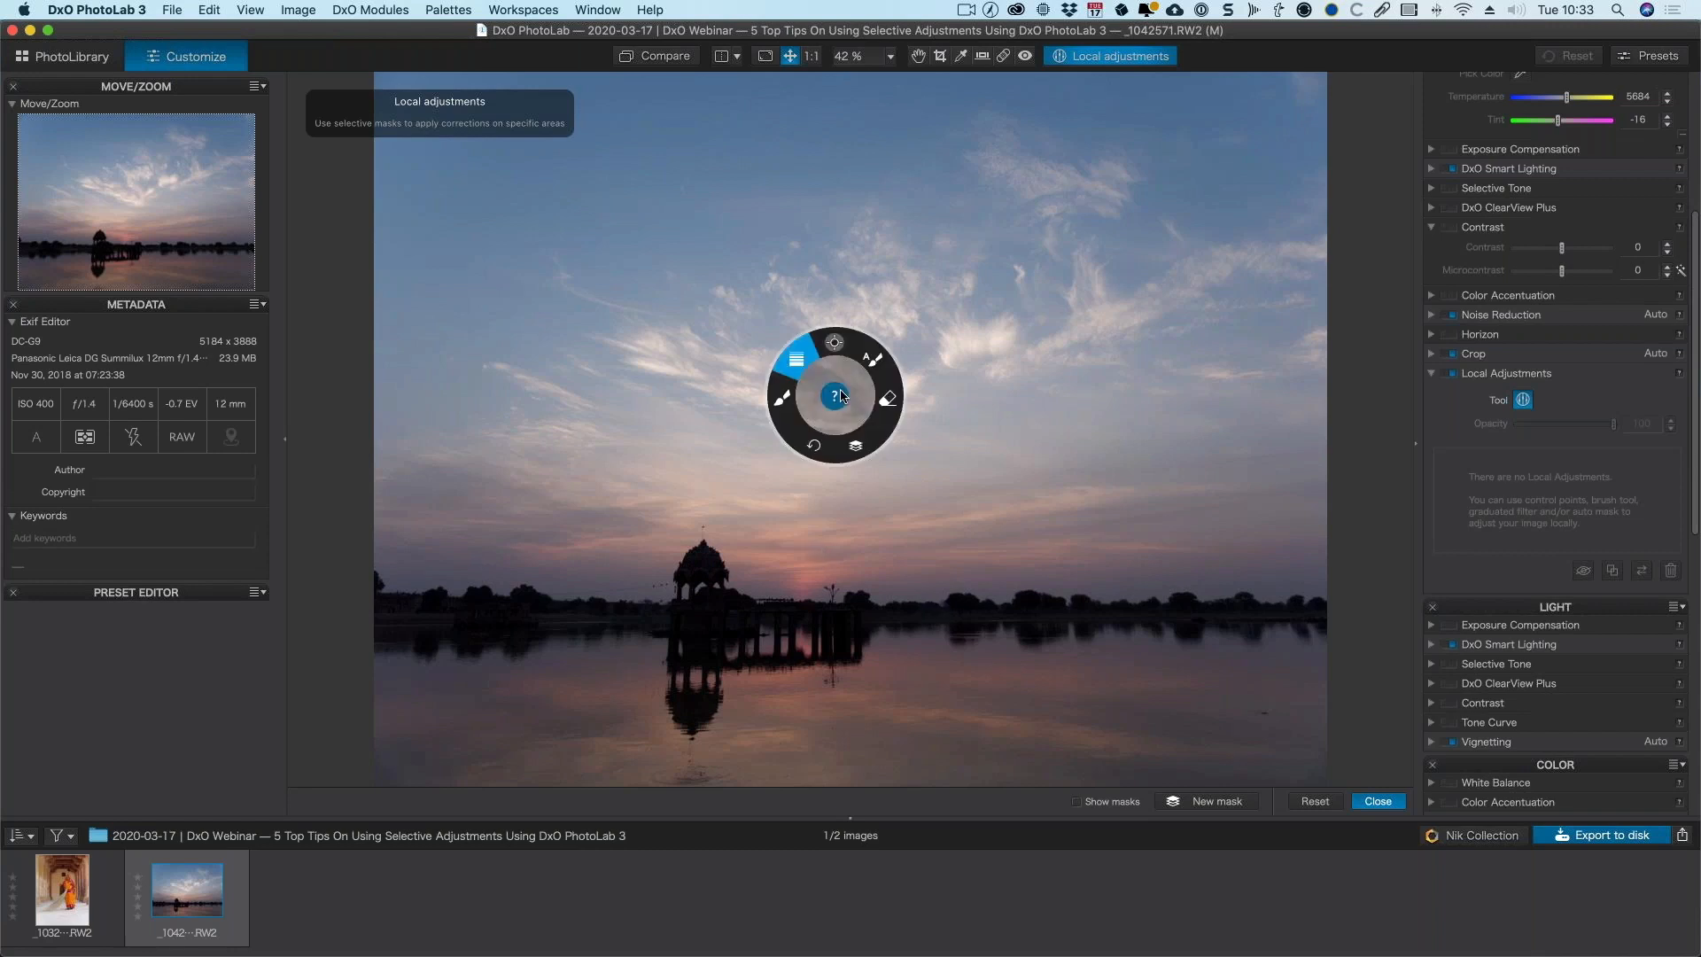
{"action": "left_click", "coordinate": [873, 357]}
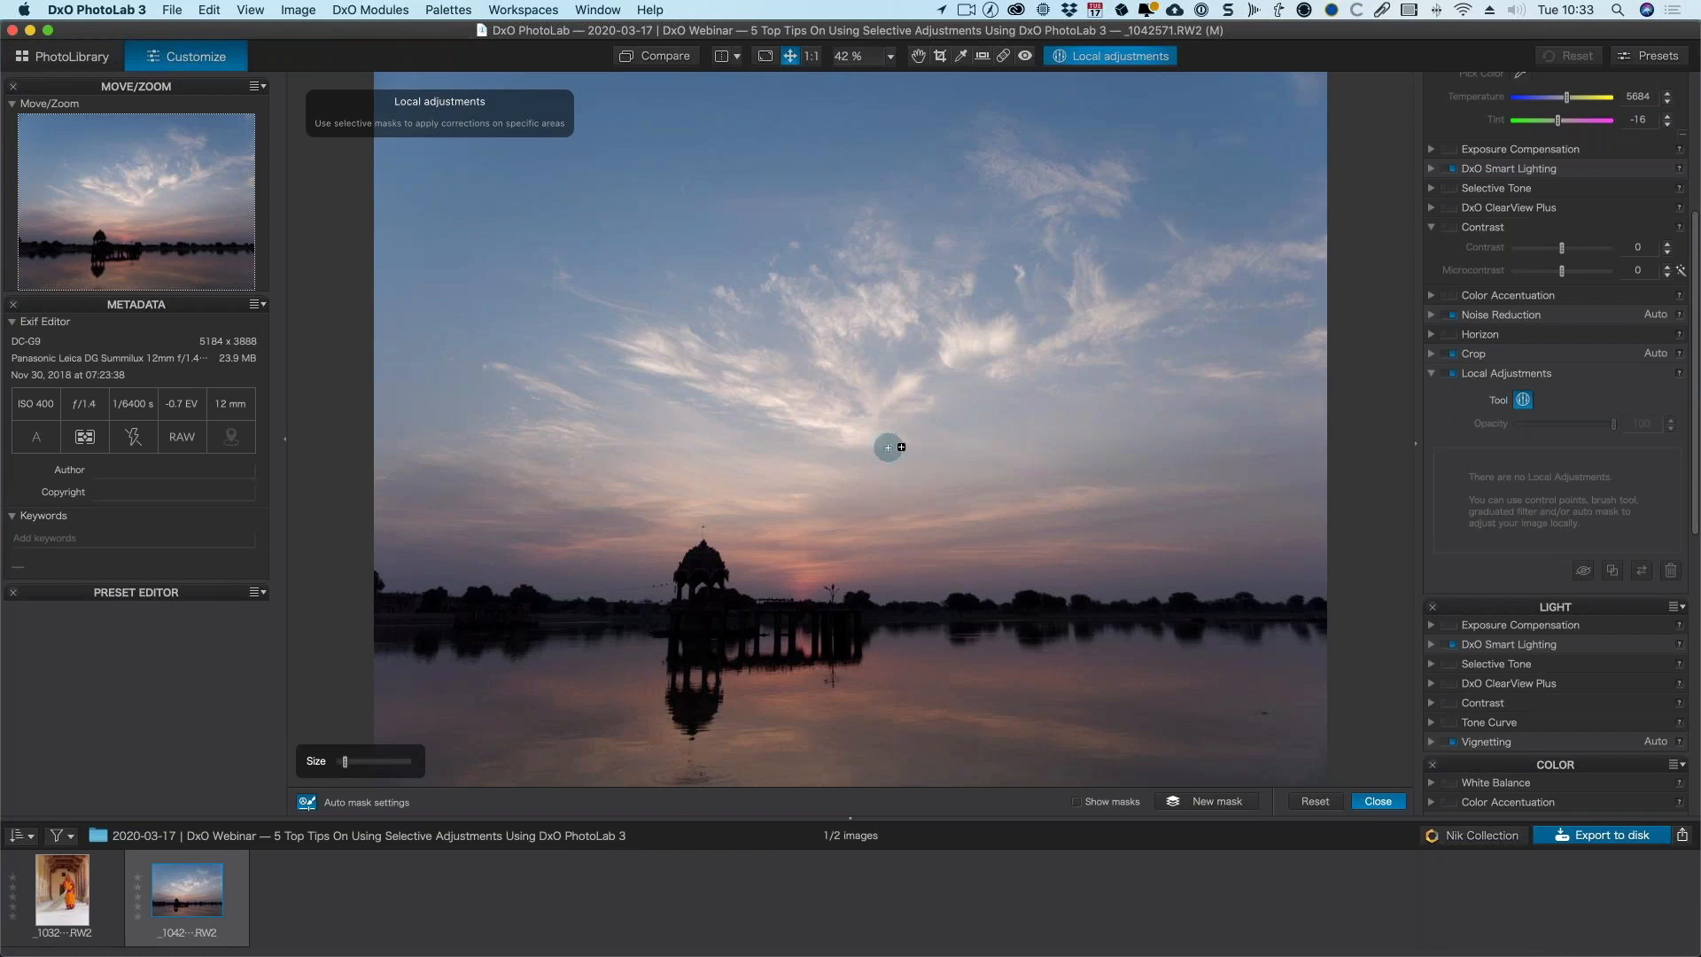
{"action": "scroll", "coordinate": [888, 448], "scroll_direction": "up", "scroll_amount": 5}
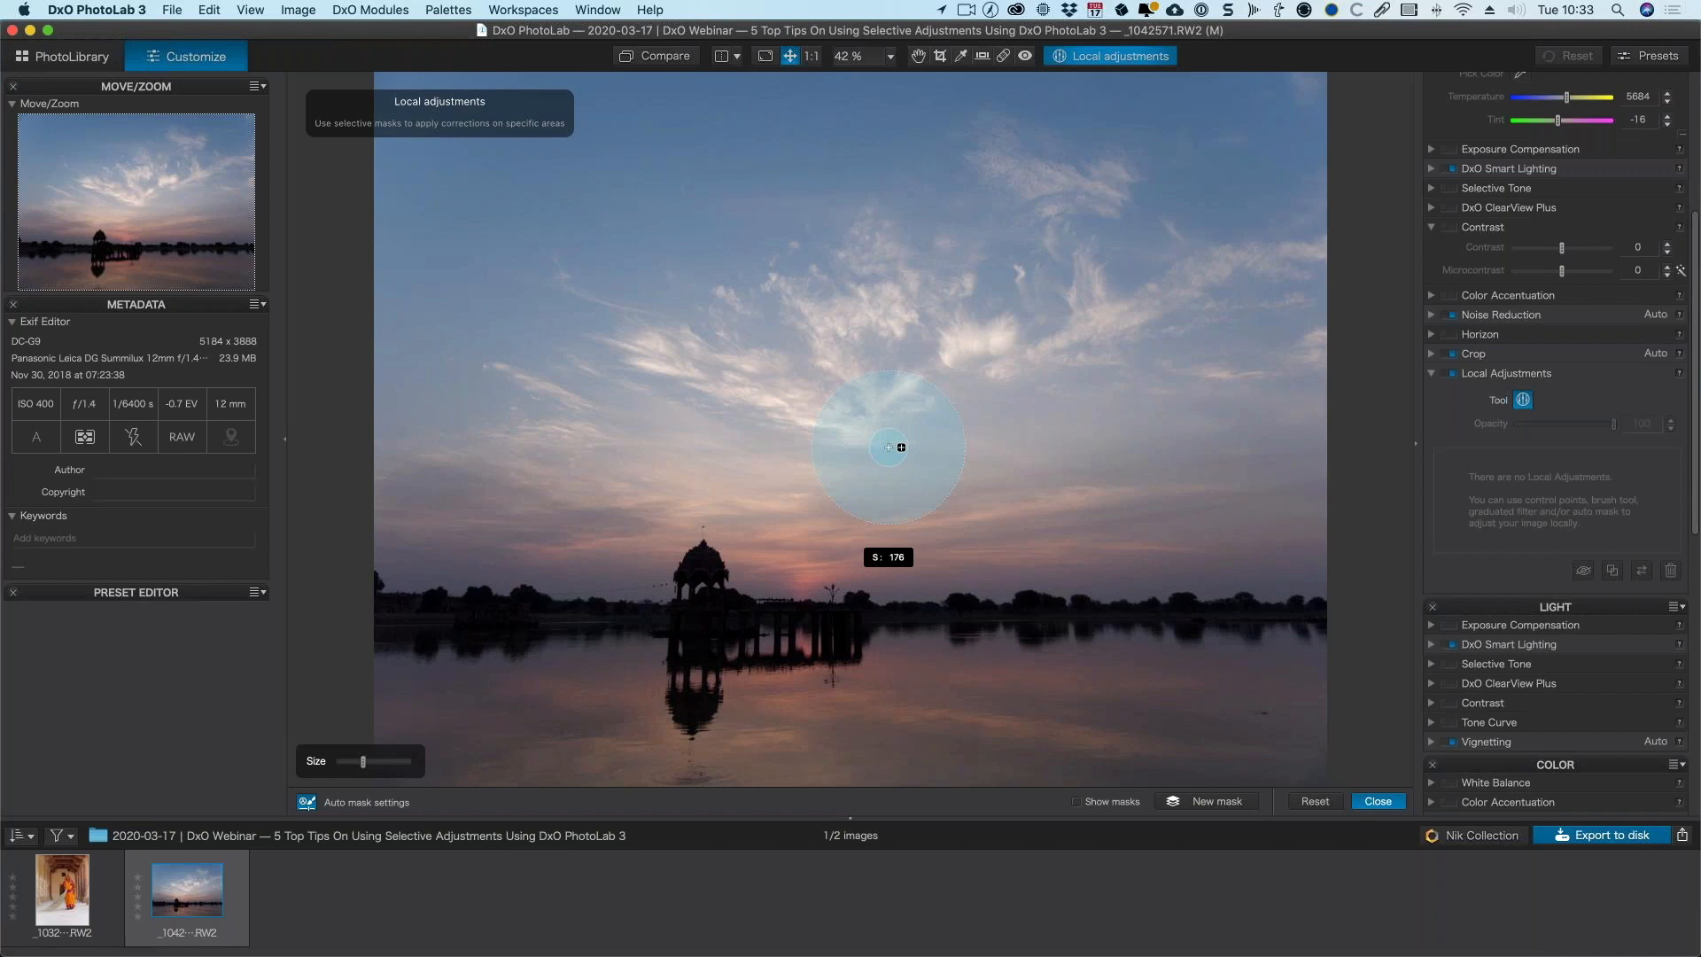
{"action": "scroll", "coordinate": [901, 447], "scroll_direction": "up", "scroll_amount": 3}
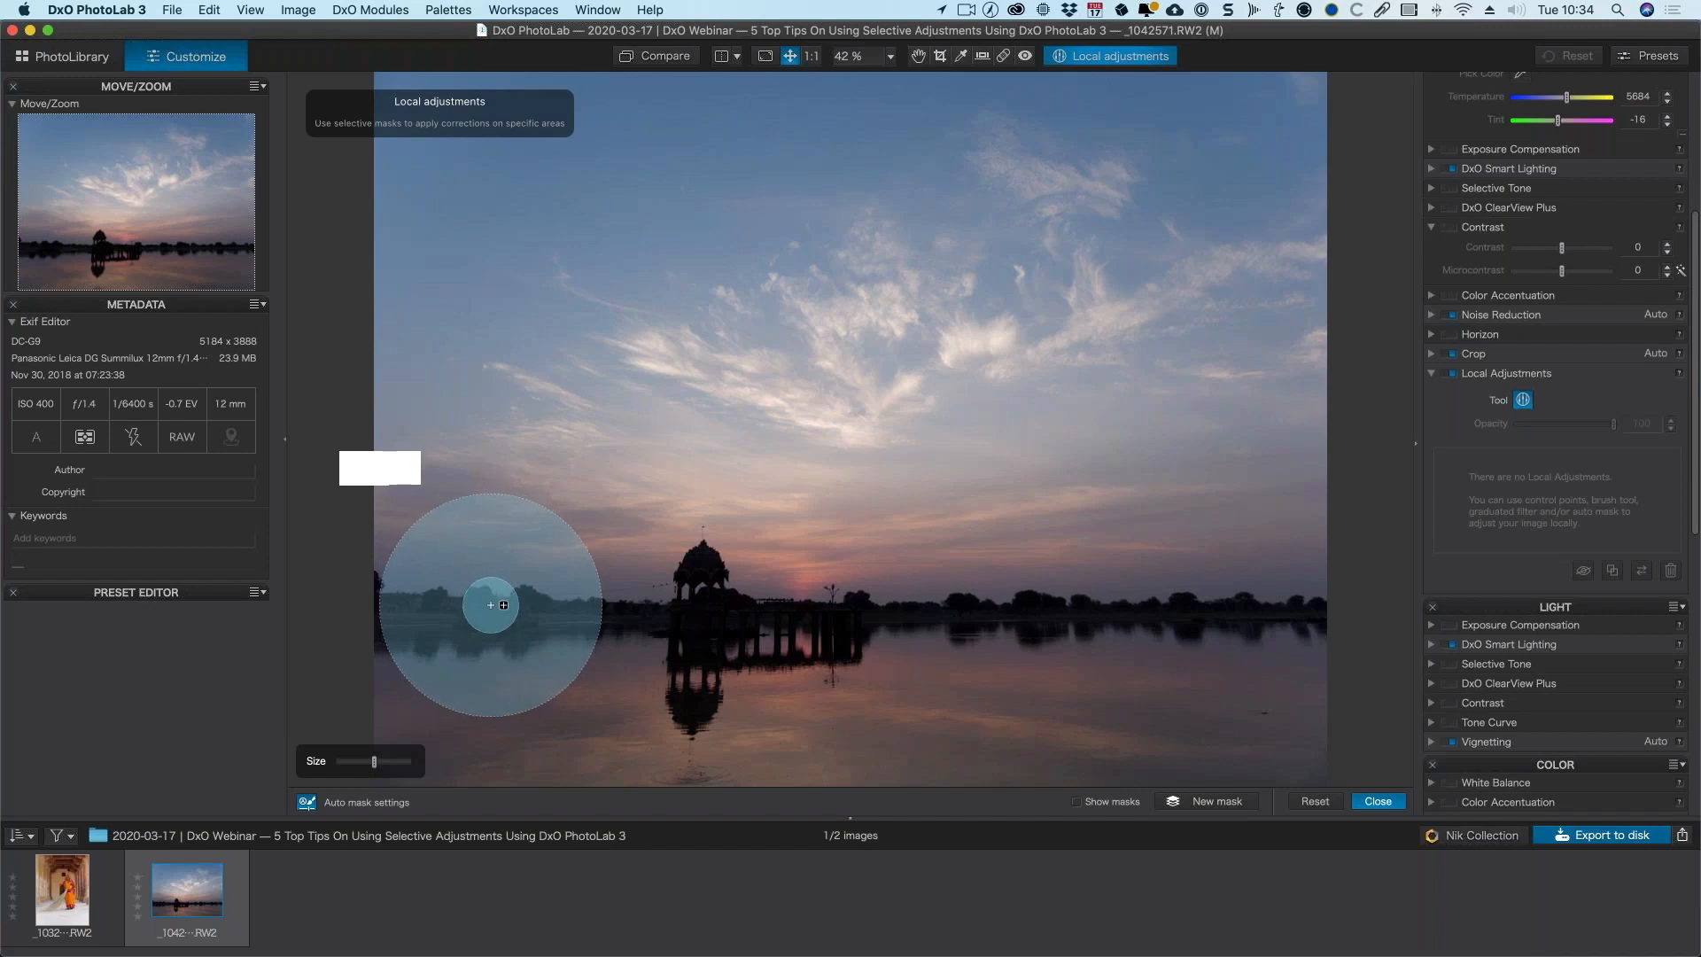
- Reduce the Auto mask brush size and paint from the photo's left edge along the treeline, over the pavilion and the jetty
{"action": "scroll", "coordinate": [491, 605], "scroll_direction": "down", "scroll_amount": 5}
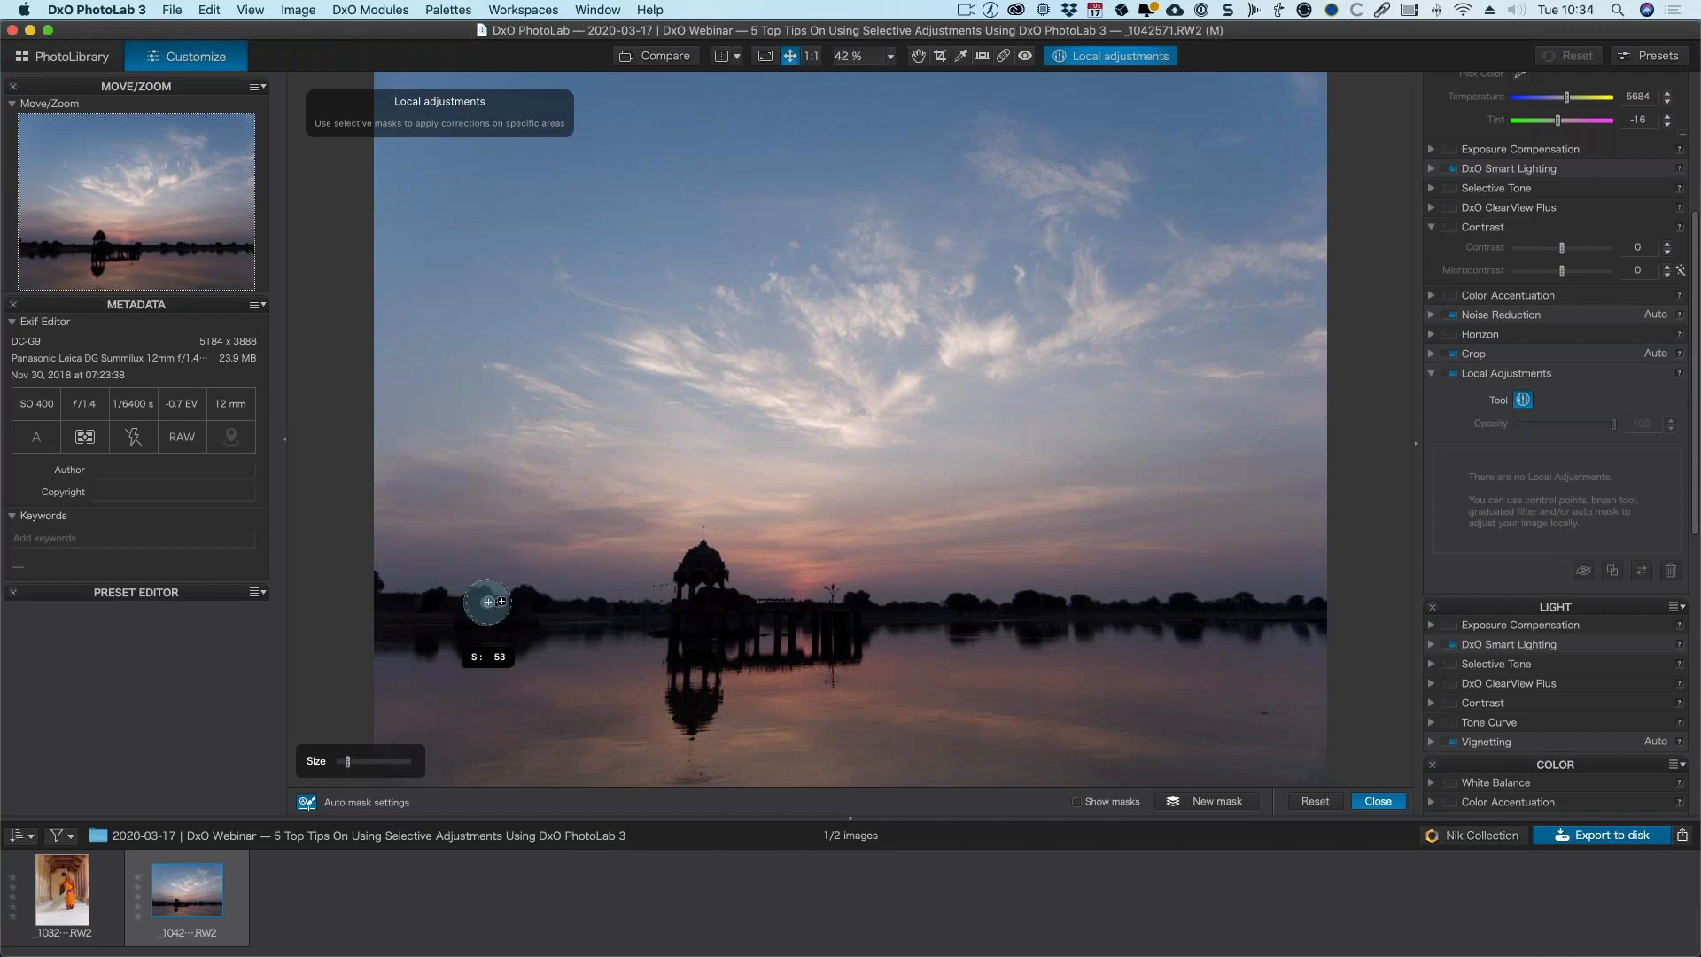
{"action": "scroll", "coordinate": [489, 602], "scroll_direction": "up", "scroll_amount": 3}
{"action": "key", "text": "super+plus"}
{"action": "key", "text": "space"}
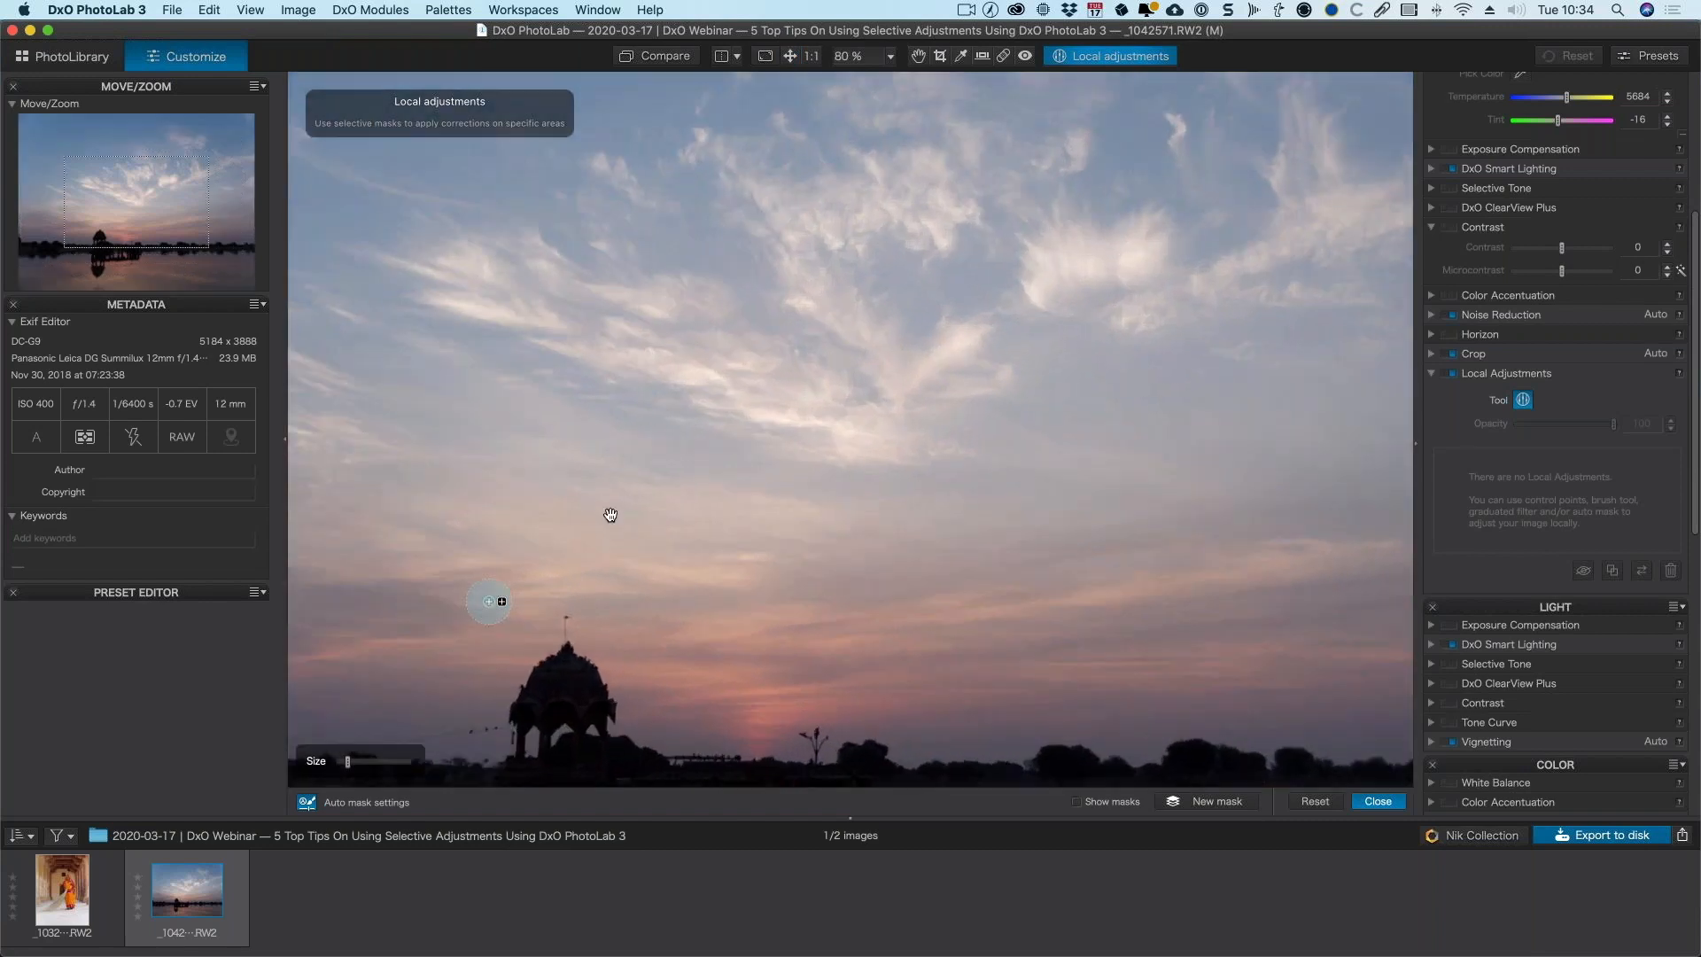
{"action": "left_click_drag", "start_coordinate": [611, 516], "coordinate": [1229, 236]}
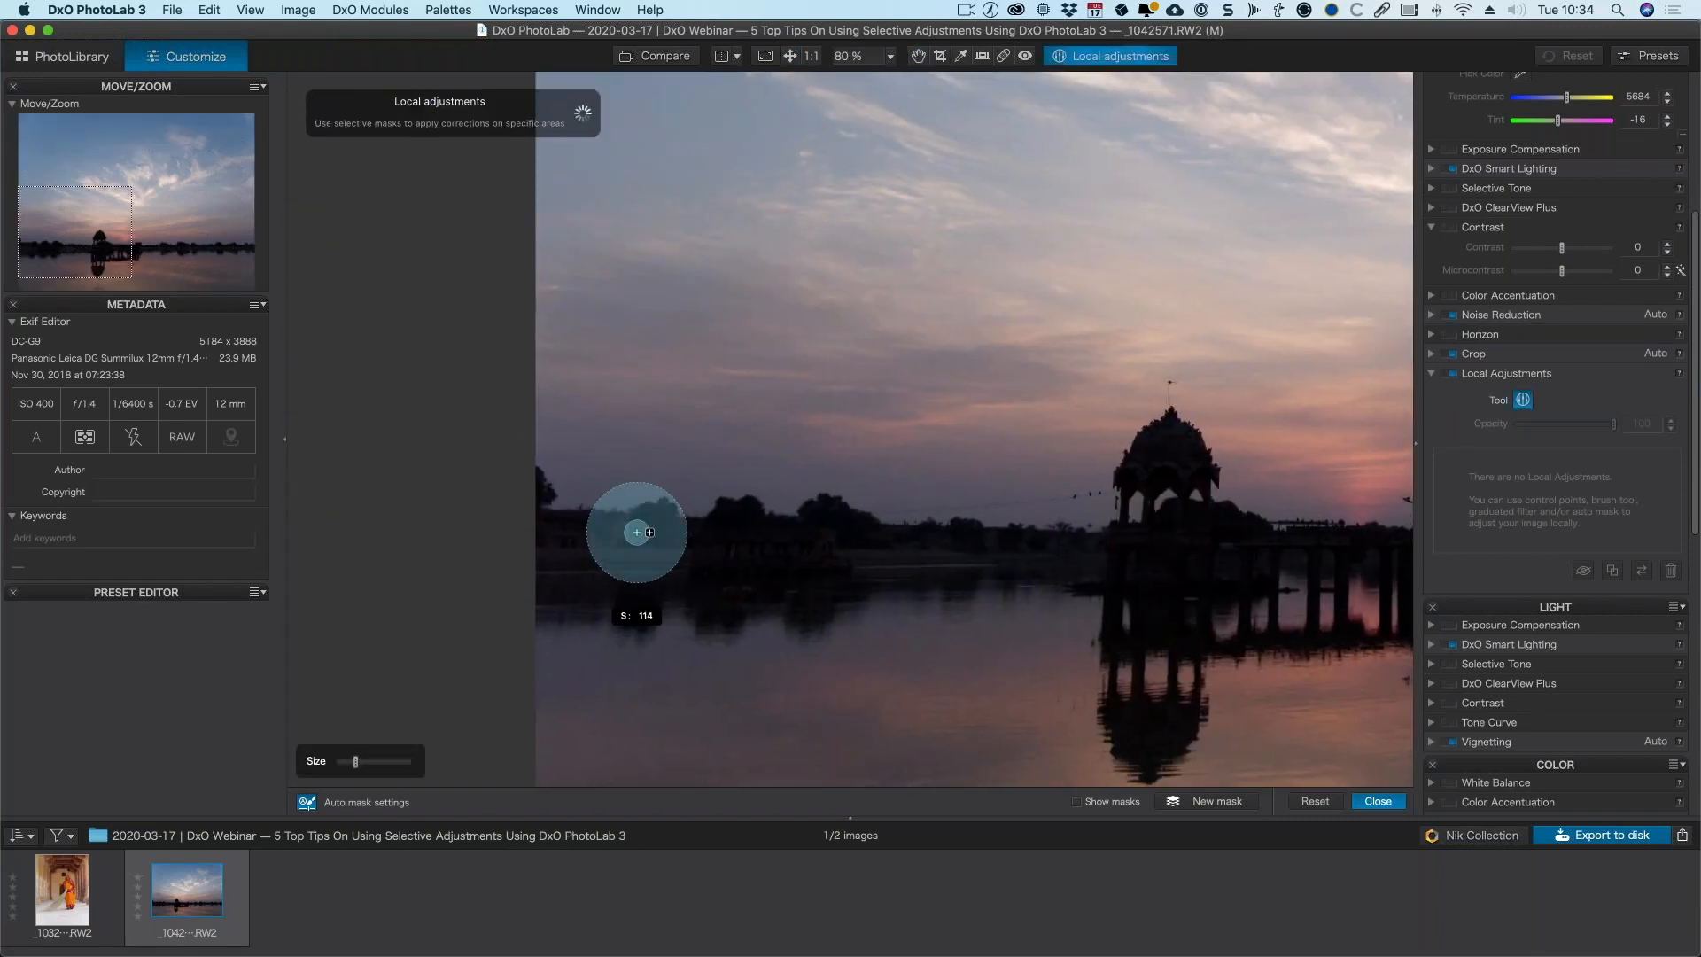
{"action": "key", "text": "space"}
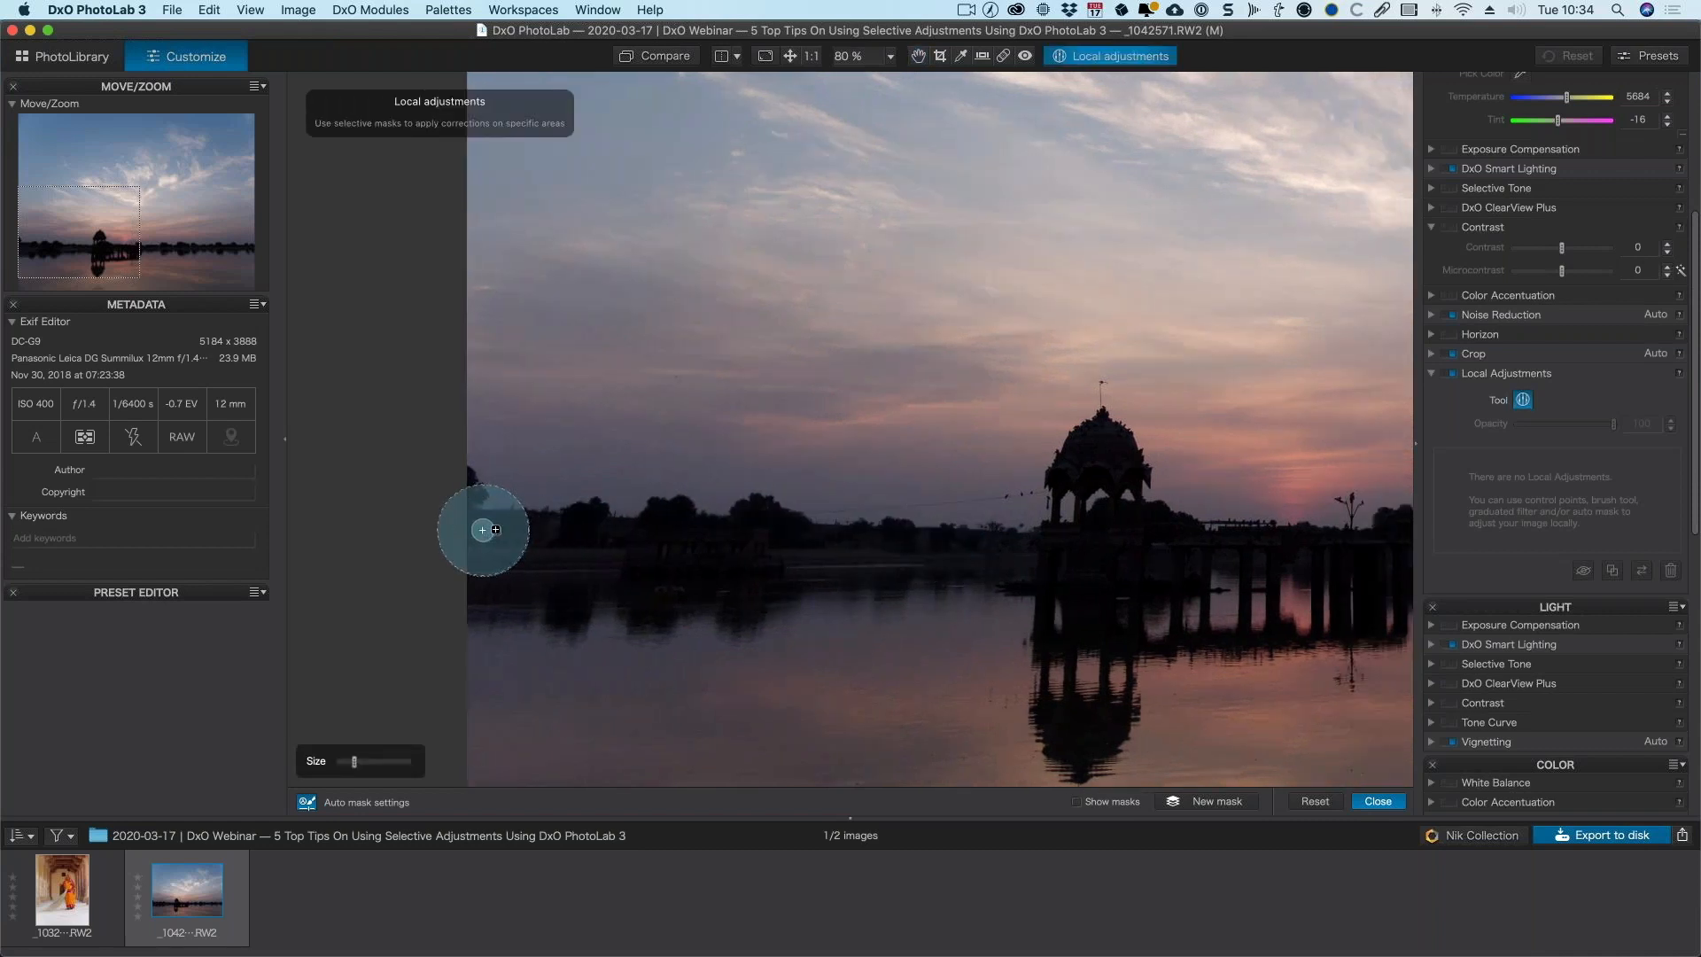
{"action": "mouse_move", "coordinate": [484, 529]}
{"action": "left_mouse_down"}
{"action": "mouse_move", "coordinate": [764, 521]}
{"action": "mouse_move", "coordinate": [1014, 555]}
{"action": "left_mouse_up"}
{"action": "key", "text": "space"}
{"action": "left_click_drag", "start_coordinate": [832, 546], "coordinate": [456, 520]}
{"action": "mouse_move", "coordinate": [648, 528]}
{"action": "left_mouse_down"}
{"action": "mouse_move", "coordinate": [737, 491]}
{"action": "mouse_move", "coordinate": [721, 417]}
{"action": "mouse_move", "coordinate": [700, 434]}
{"action": "mouse_move", "coordinate": [731, 439]}
{"action": "mouse_move", "coordinate": [748, 493]}
{"action": "mouse_move", "coordinate": [974, 521]}
{"action": "mouse_move", "coordinate": [960, 528]}
{"action": "left_mouse_up"}
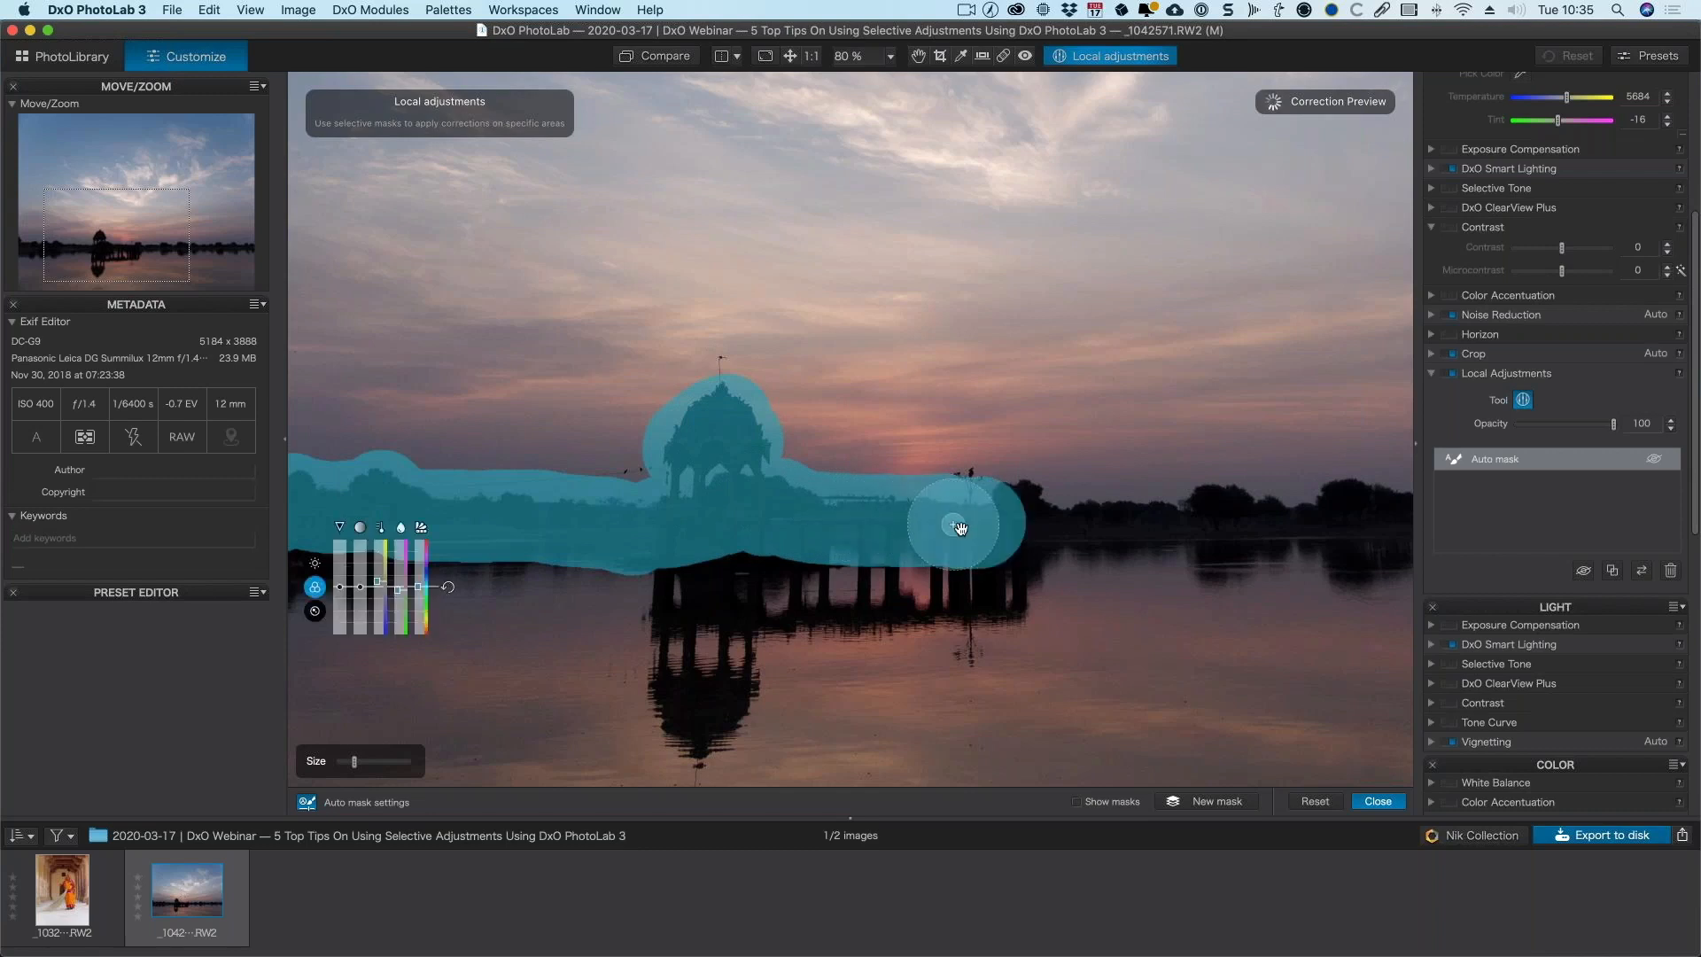
- Extend the Auto mask along the treeline from the jetty to the photo's right edge, adjusting the brush size along the way
{"action": "key", "text": "space"}
{"action": "scroll", "coordinate": [899, 538], "scroll_direction": "right", "scroll_amount": 2}
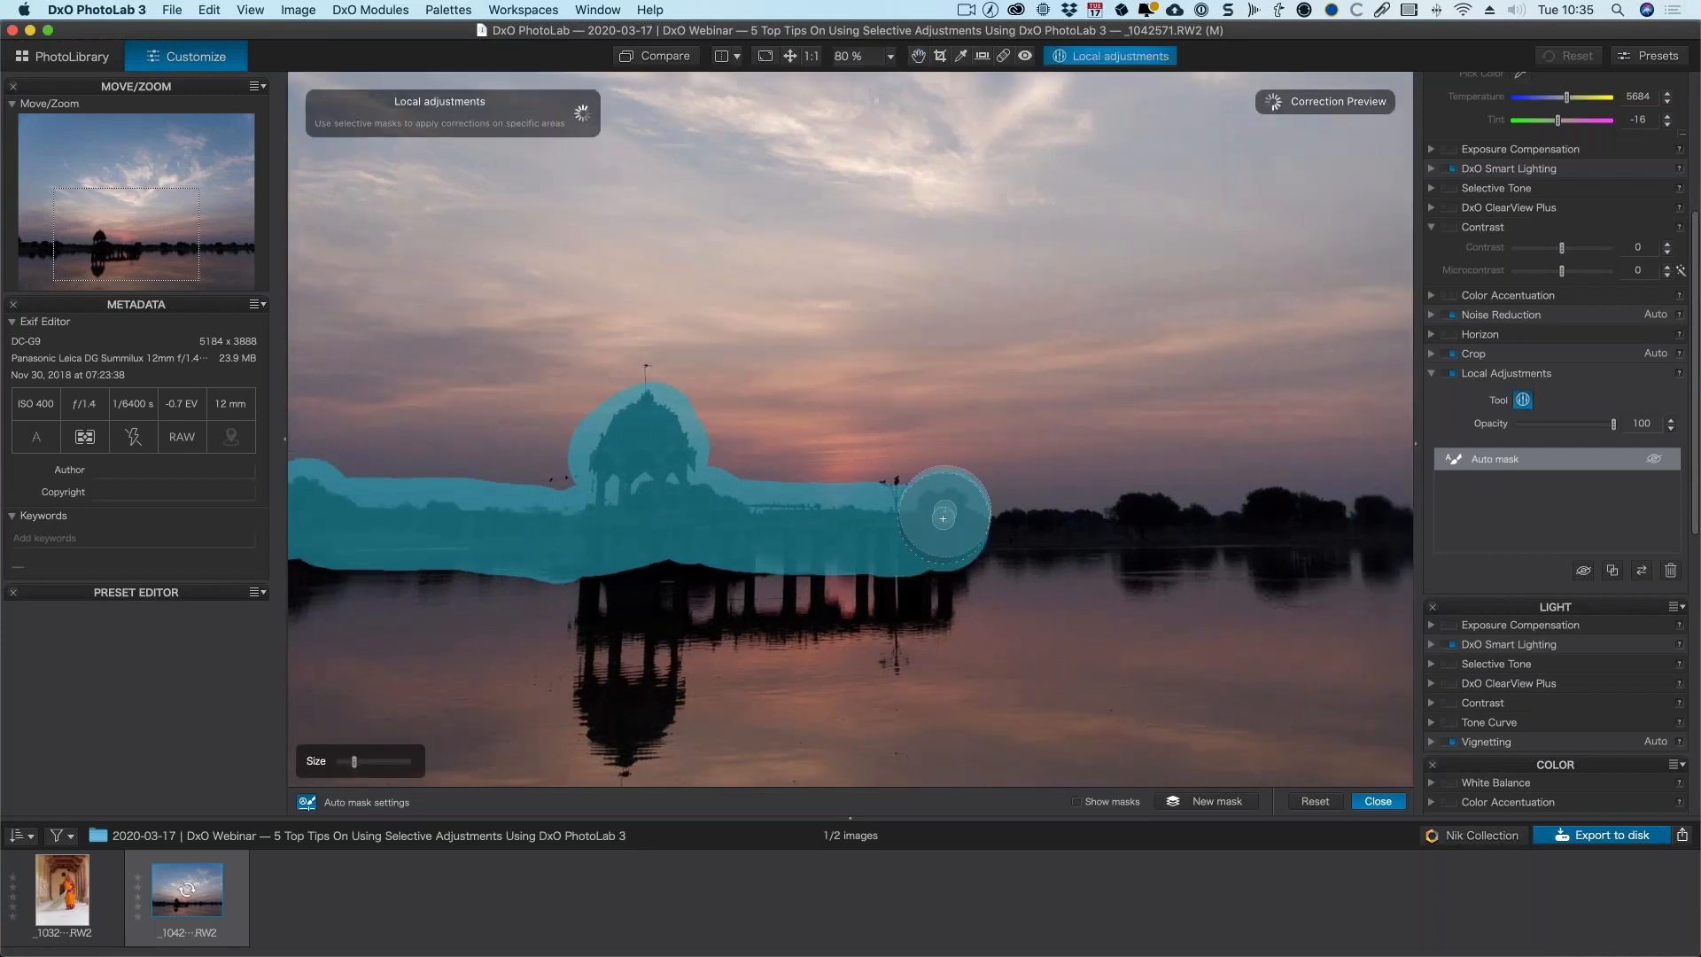
{"action": "left_click_drag", "start_coordinate": [940, 529], "coordinate": [1055, 532]}
{"action": "key", "text": "space"}
{"action": "scroll", "coordinate": [760, 530], "scroll_direction": "right", "scroll_amount": 3}
{"action": "scroll", "coordinate": [760, 530], "scroll_direction": "right", "scroll_amount": 3}
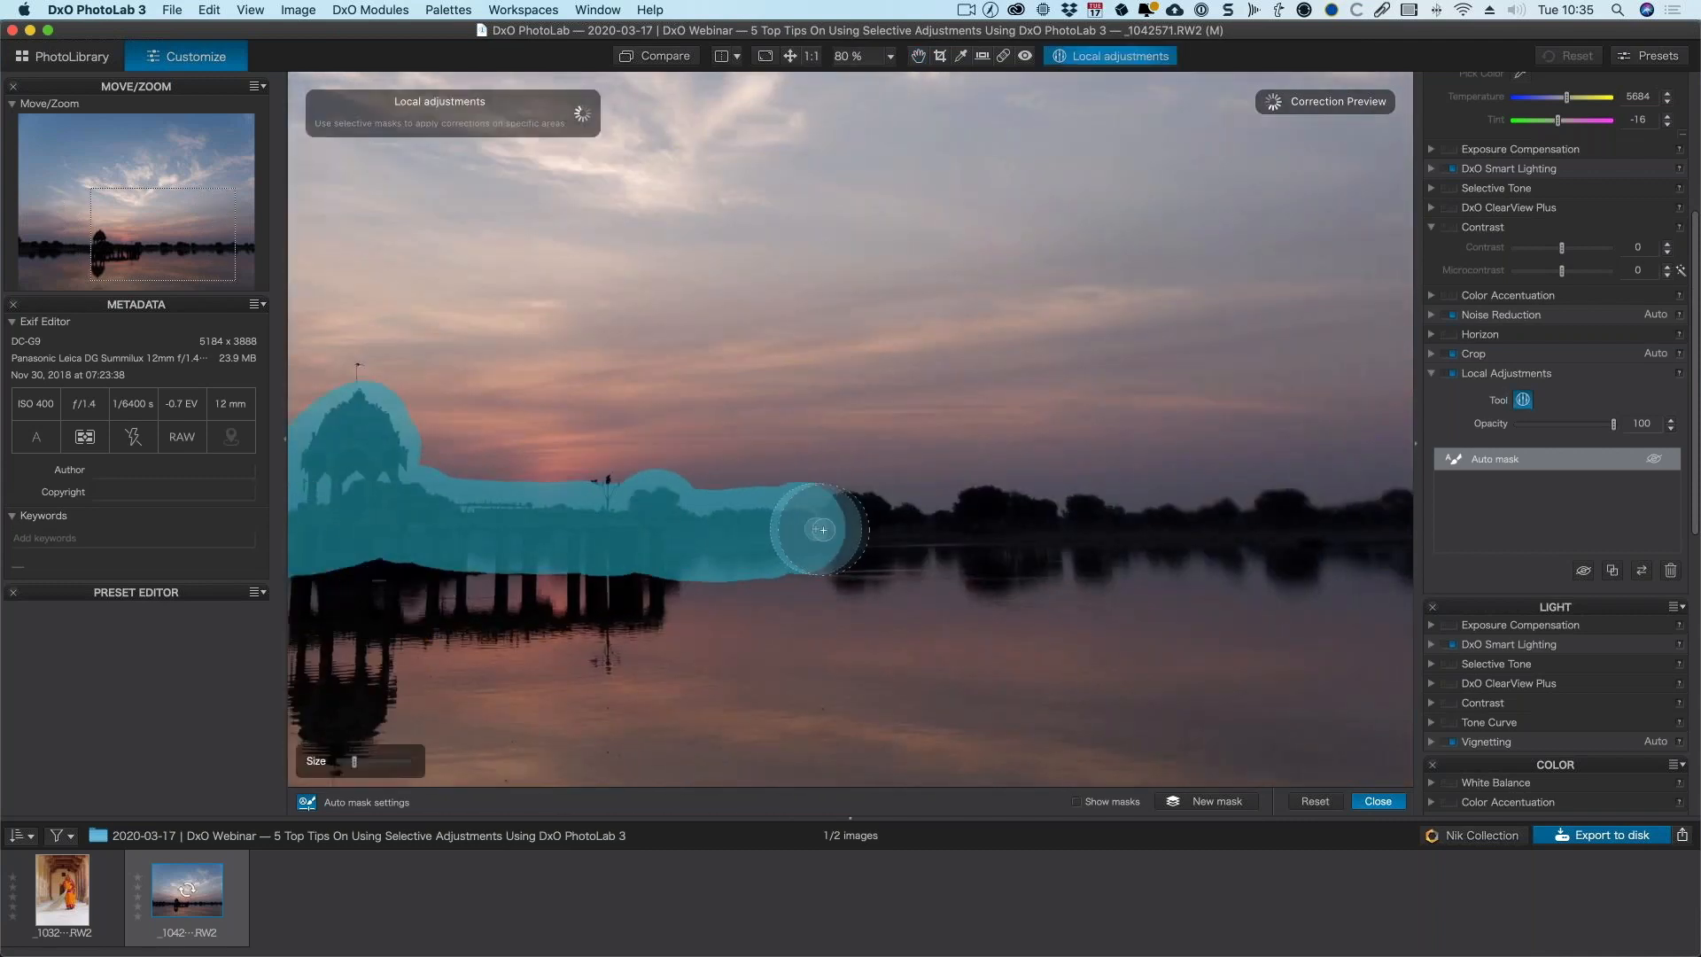
{"action": "mouse_move", "coordinate": [804, 528]}
{"action": "left_mouse_down"}
{"action": "mouse_move", "coordinate": [864, 514]}
{"action": "mouse_move", "coordinate": [721, 543]}
{"action": "mouse_move", "coordinate": [965, 535]}
{"action": "mouse_move", "coordinate": [918, 538]}
{"action": "left_mouse_up"}
{"action": "scroll", "coordinate": [867, 516], "scroll_direction": "down", "scroll_amount": 2}
{"action": "key", "text": "space"}
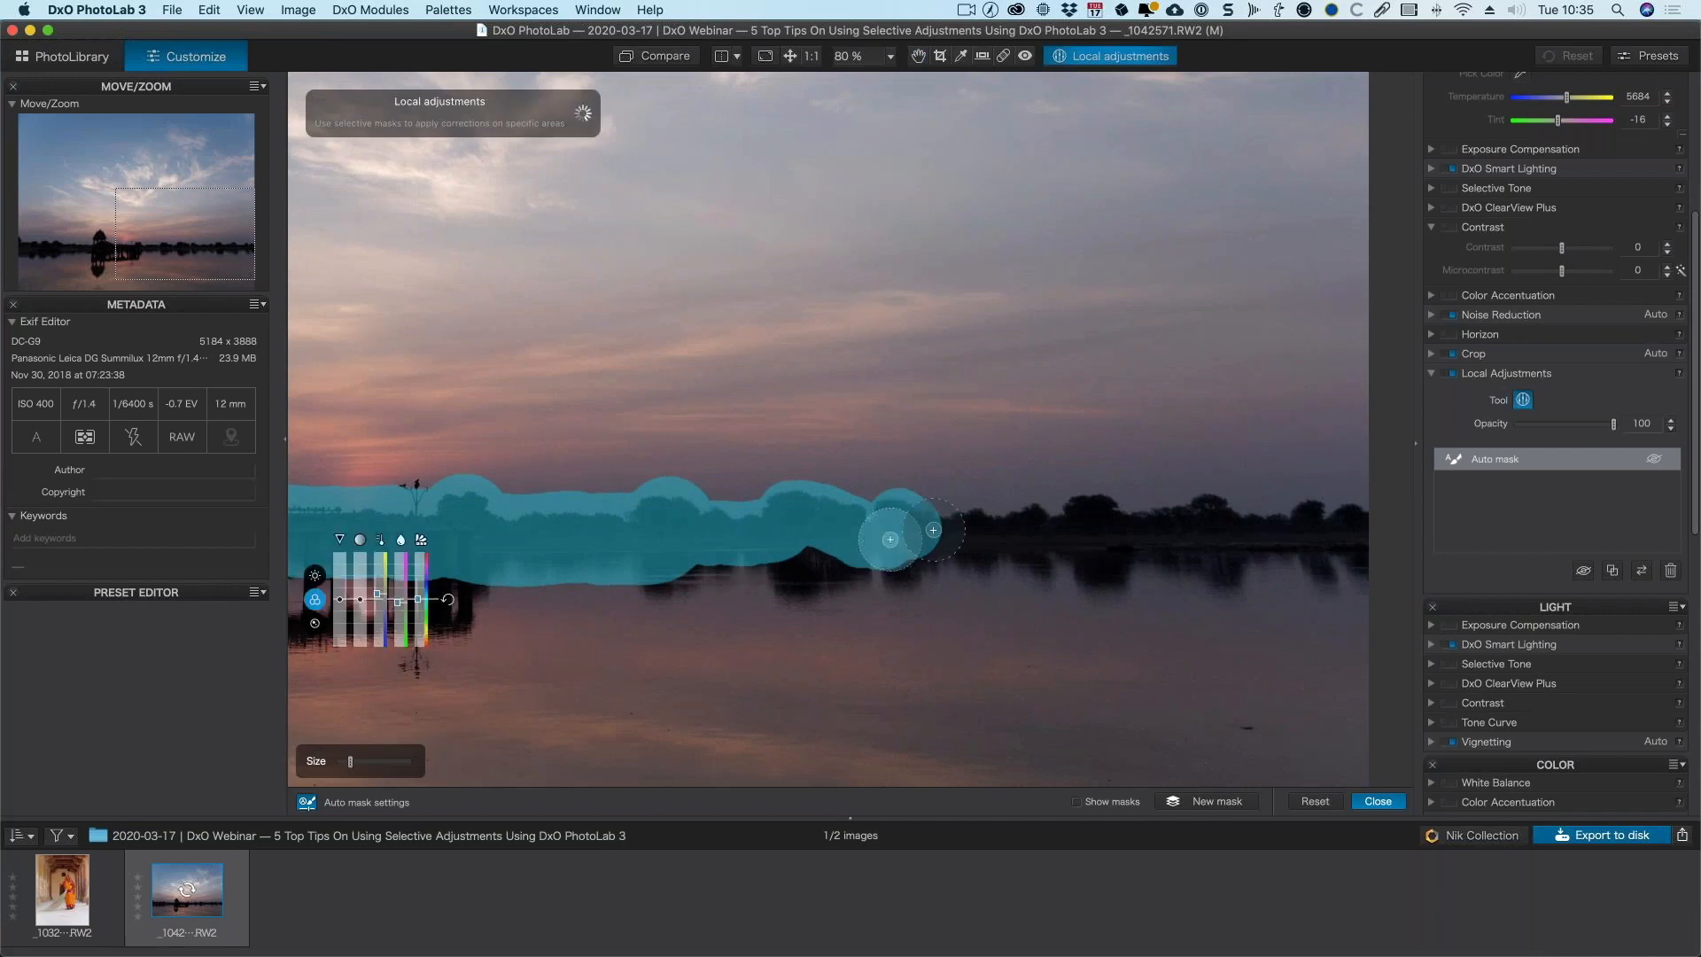
{"action": "scroll", "coordinate": [930, 525], "scroll_direction": "up", "scroll_amount": 5}
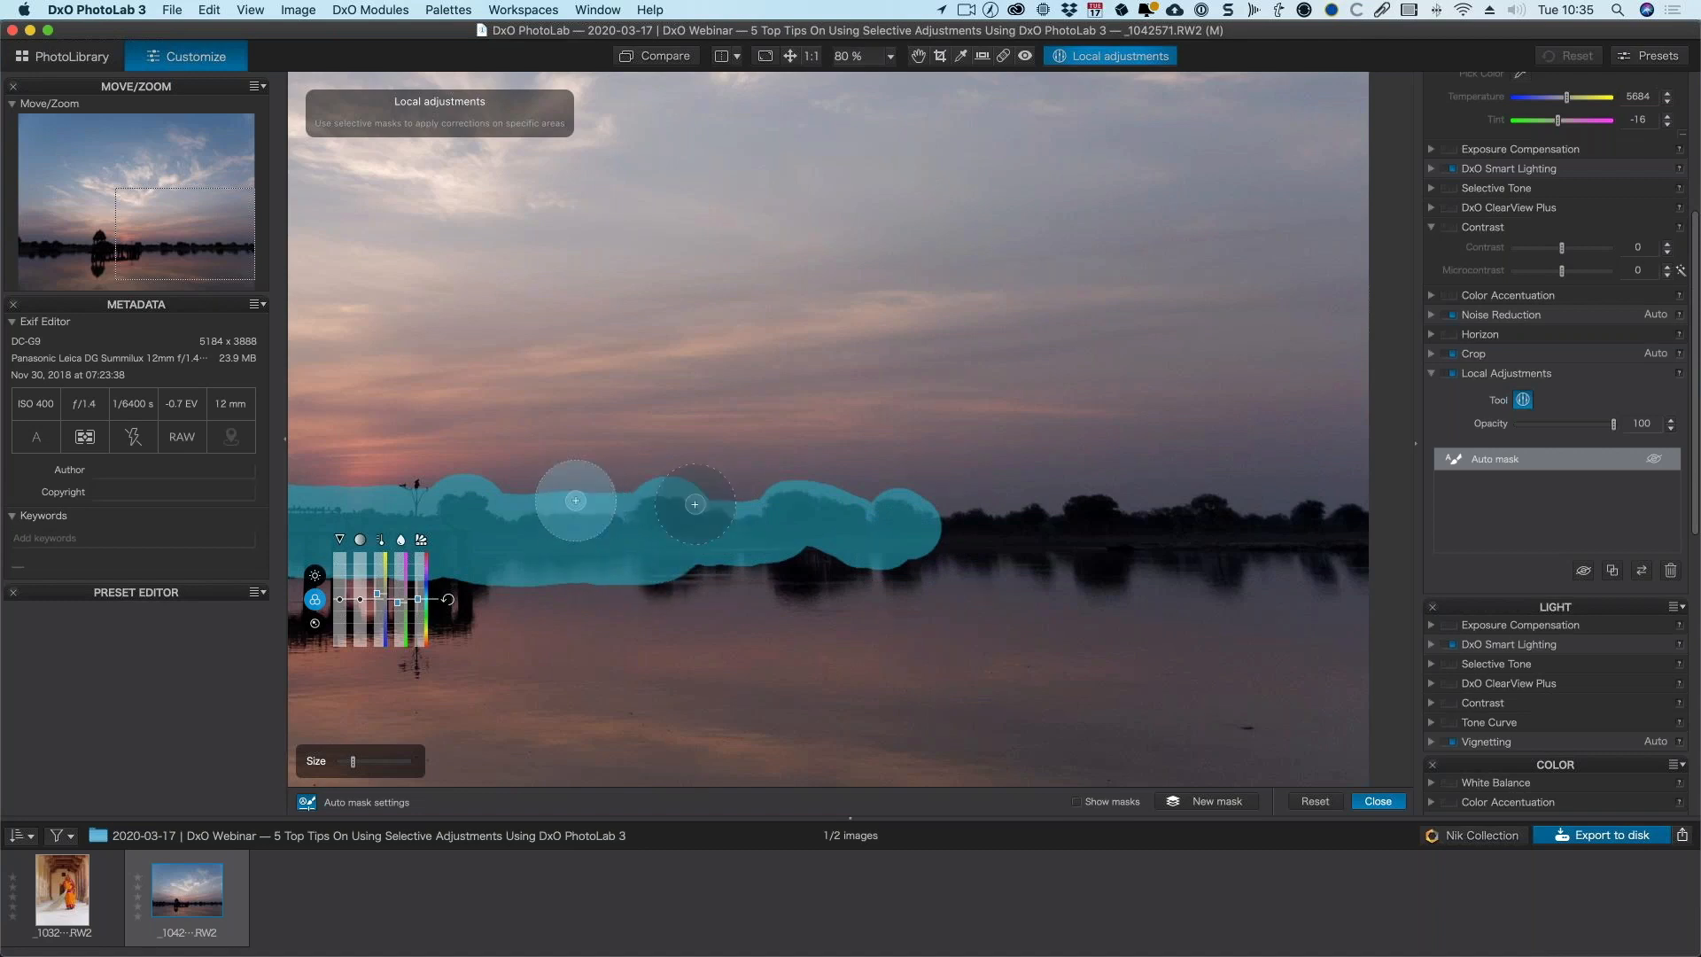
{"action": "mouse_move", "coordinate": [925, 533]}
{"action": "left_mouse_down"}
{"action": "mouse_move", "coordinate": [1211, 533]}
{"action": "mouse_move", "coordinate": [821, 526]}
{"action": "mouse_move", "coordinate": [1049, 519]}
{"action": "mouse_move", "coordinate": [1055, 546]}
{"action": "mouse_move", "coordinate": [1320, 540]}
{"action": "left_mouse_up"}
- Paint the Auto mask over the pavilion's base and its dome's reflection in the water
{"action": "key", "text": "space"}
{"action": "key", "text": "space"}
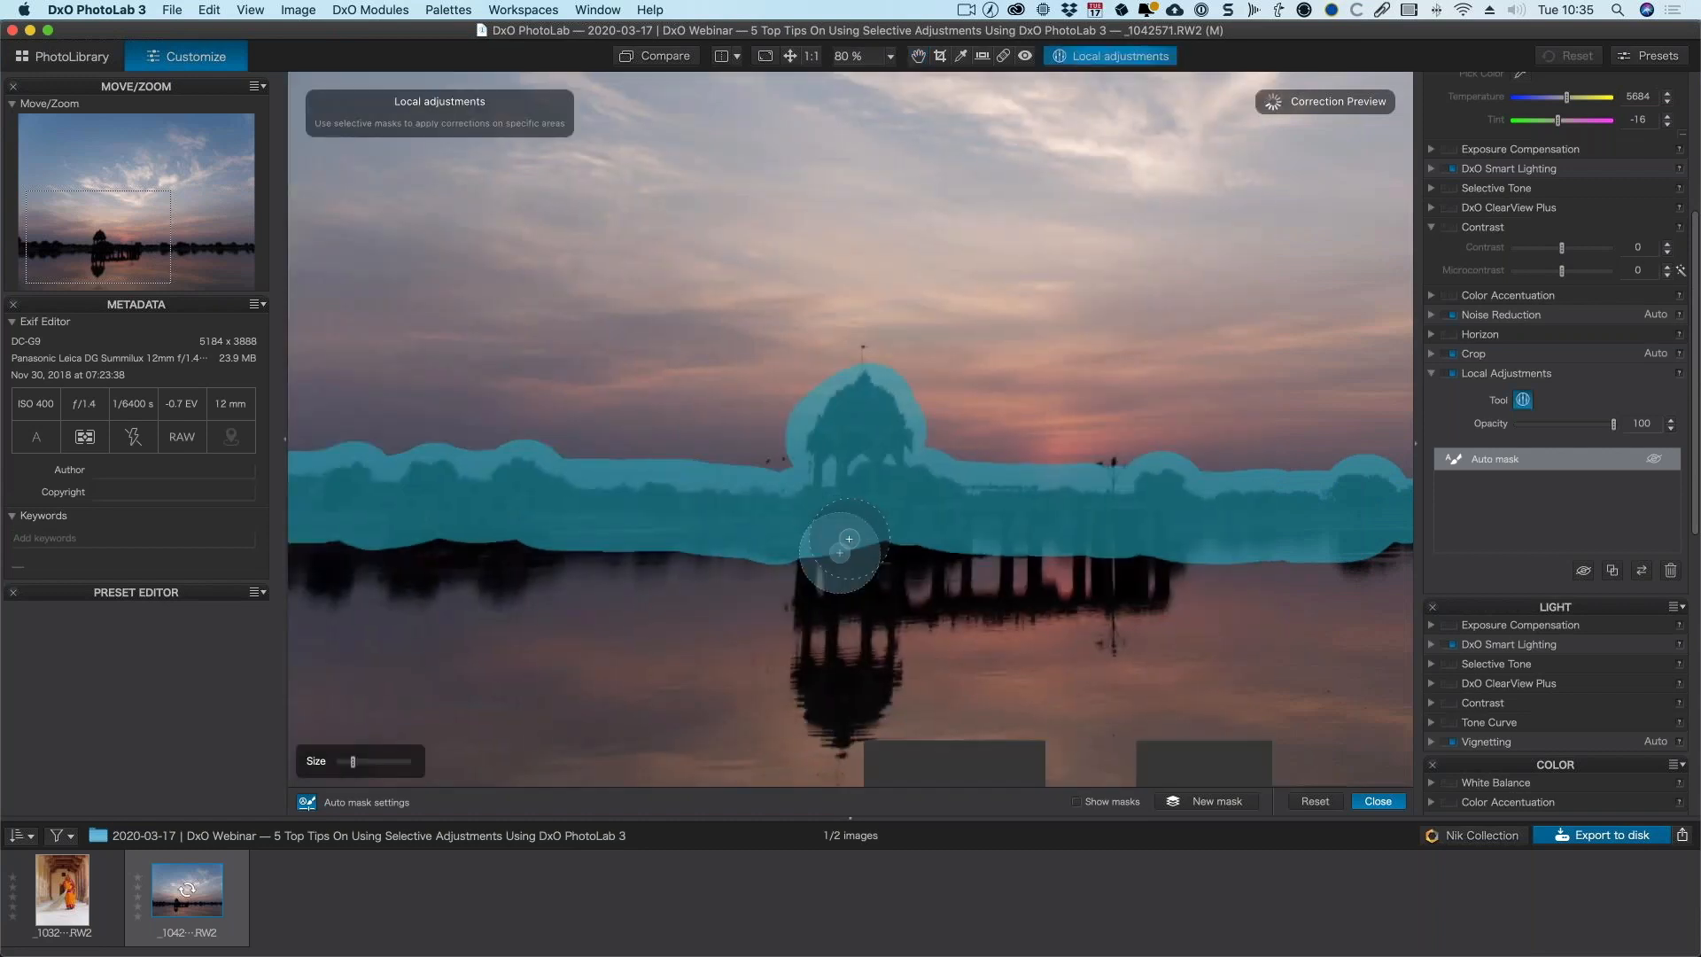
{"action": "left_click", "coordinate": [847, 596]}
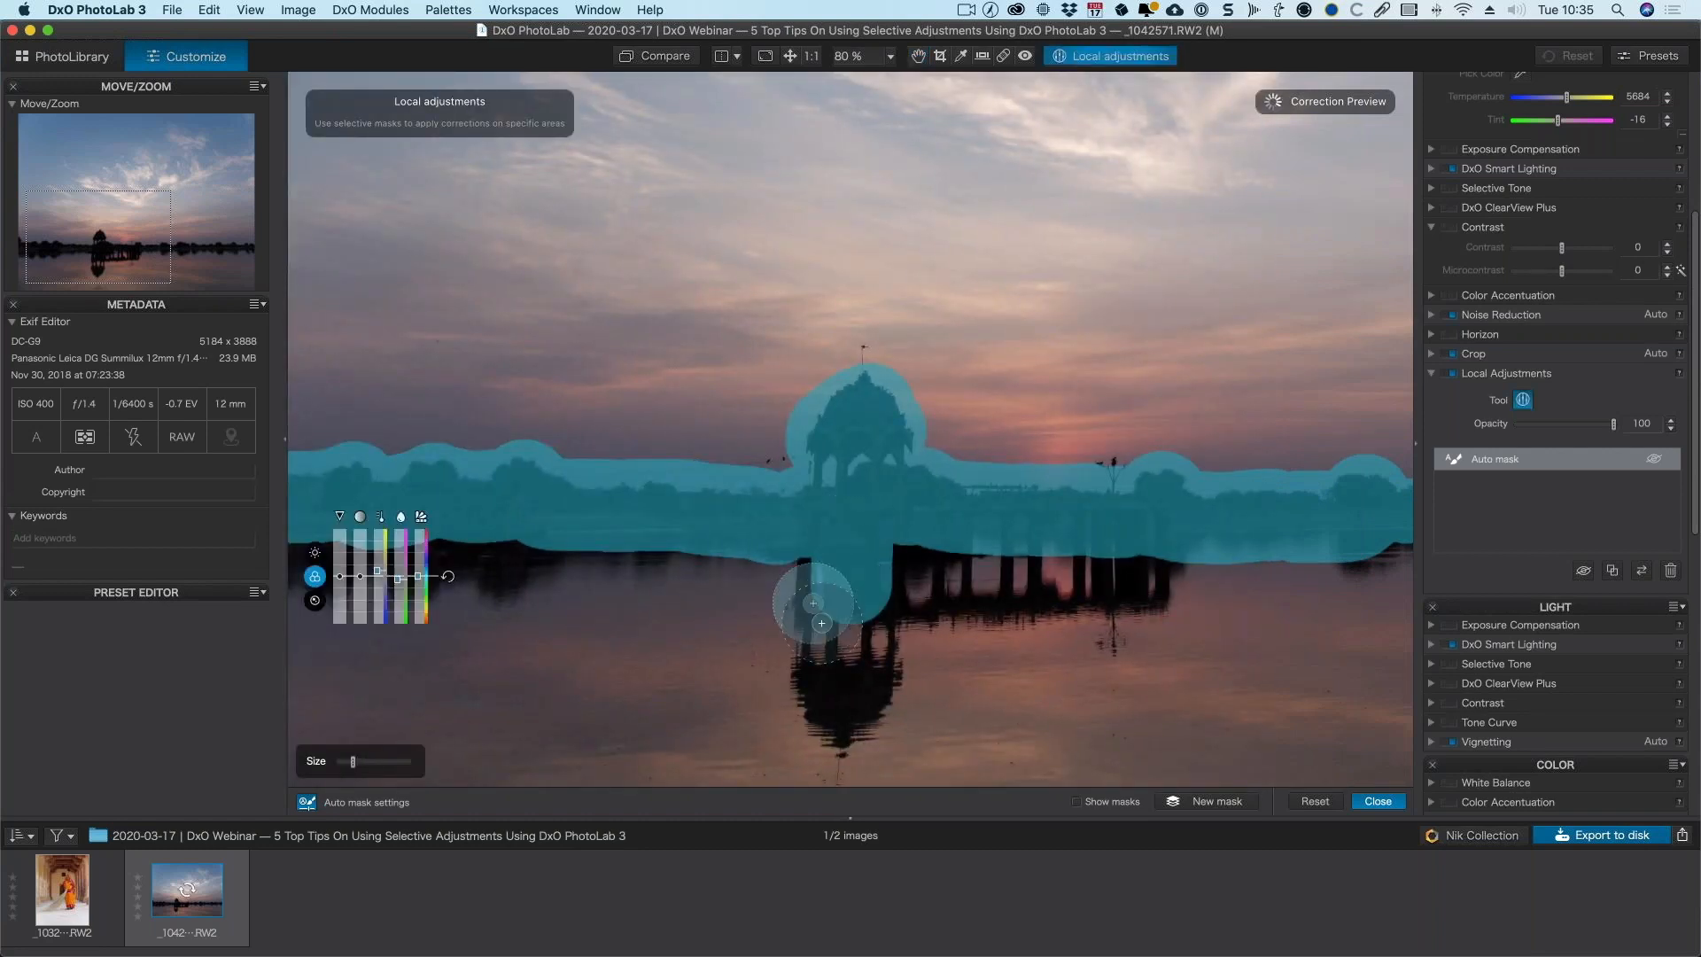
{"action": "mouse_move", "coordinate": [835, 709]}
{"action": "left_mouse_down"}
{"action": "mouse_move", "coordinate": [864, 704]}
{"action": "mouse_move", "coordinate": [842, 682]}
{"action": "mouse_move", "coordinate": [870, 670]}
{"action": "left_mouse_up"}
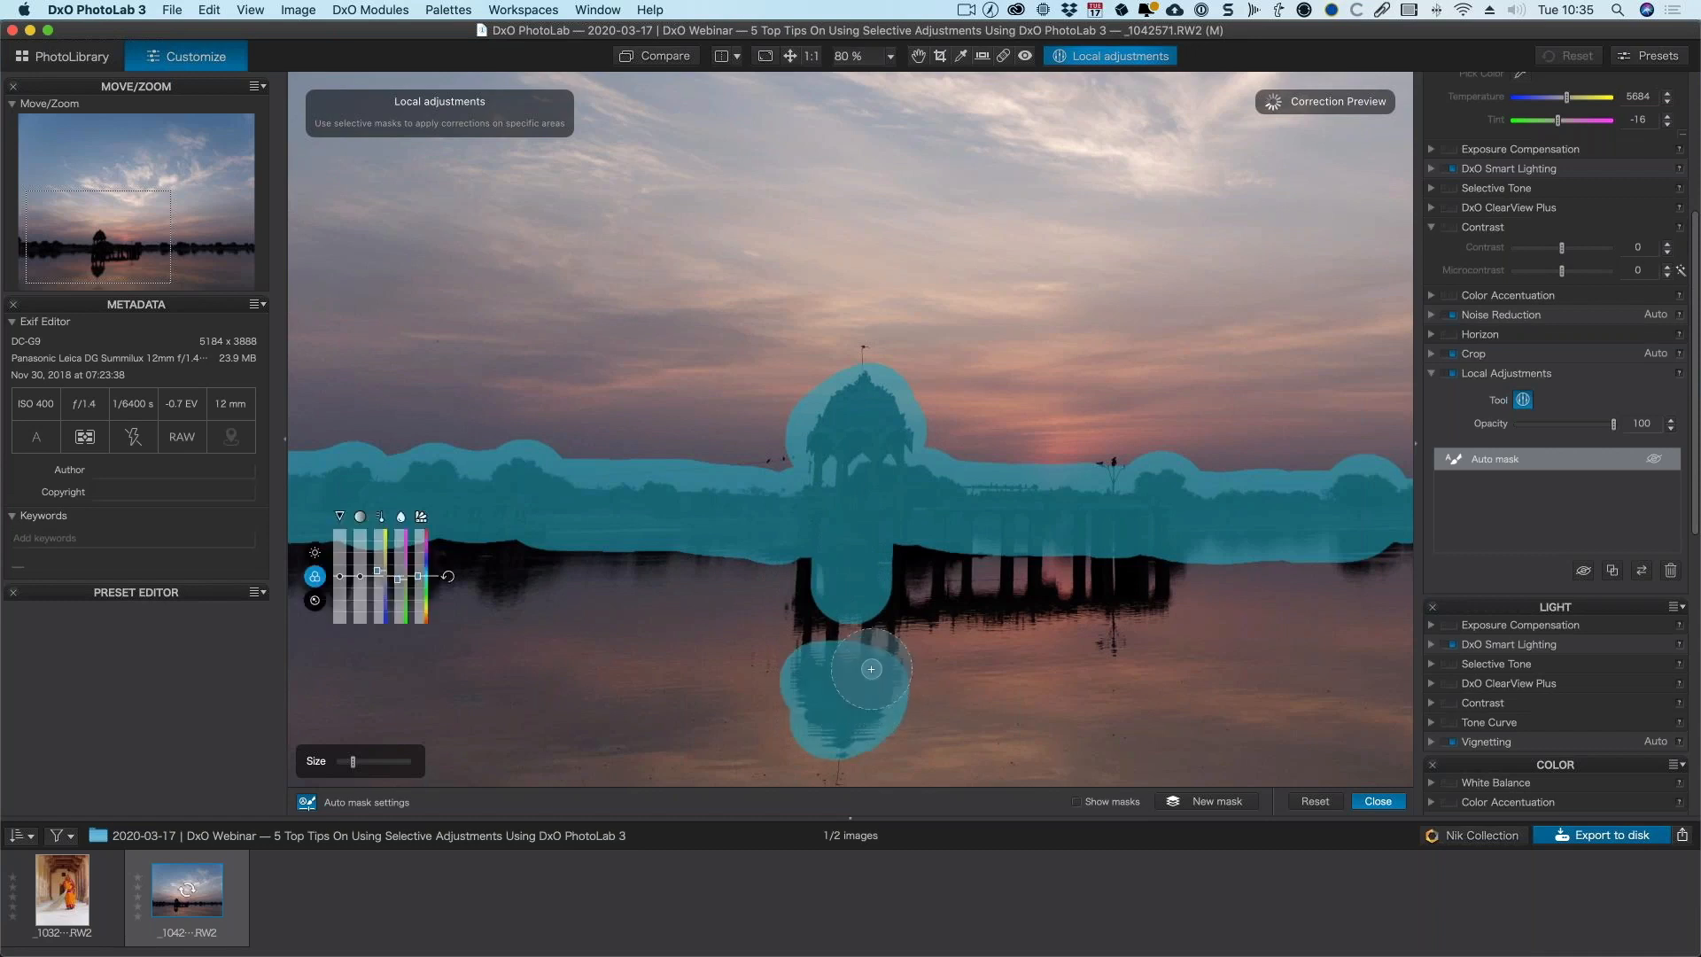
{"action": "scroll", "coordinate": [871, 669], "scroll_direction": "up", "scroll_amount": 10}
{"action": "key", "text": "space"}
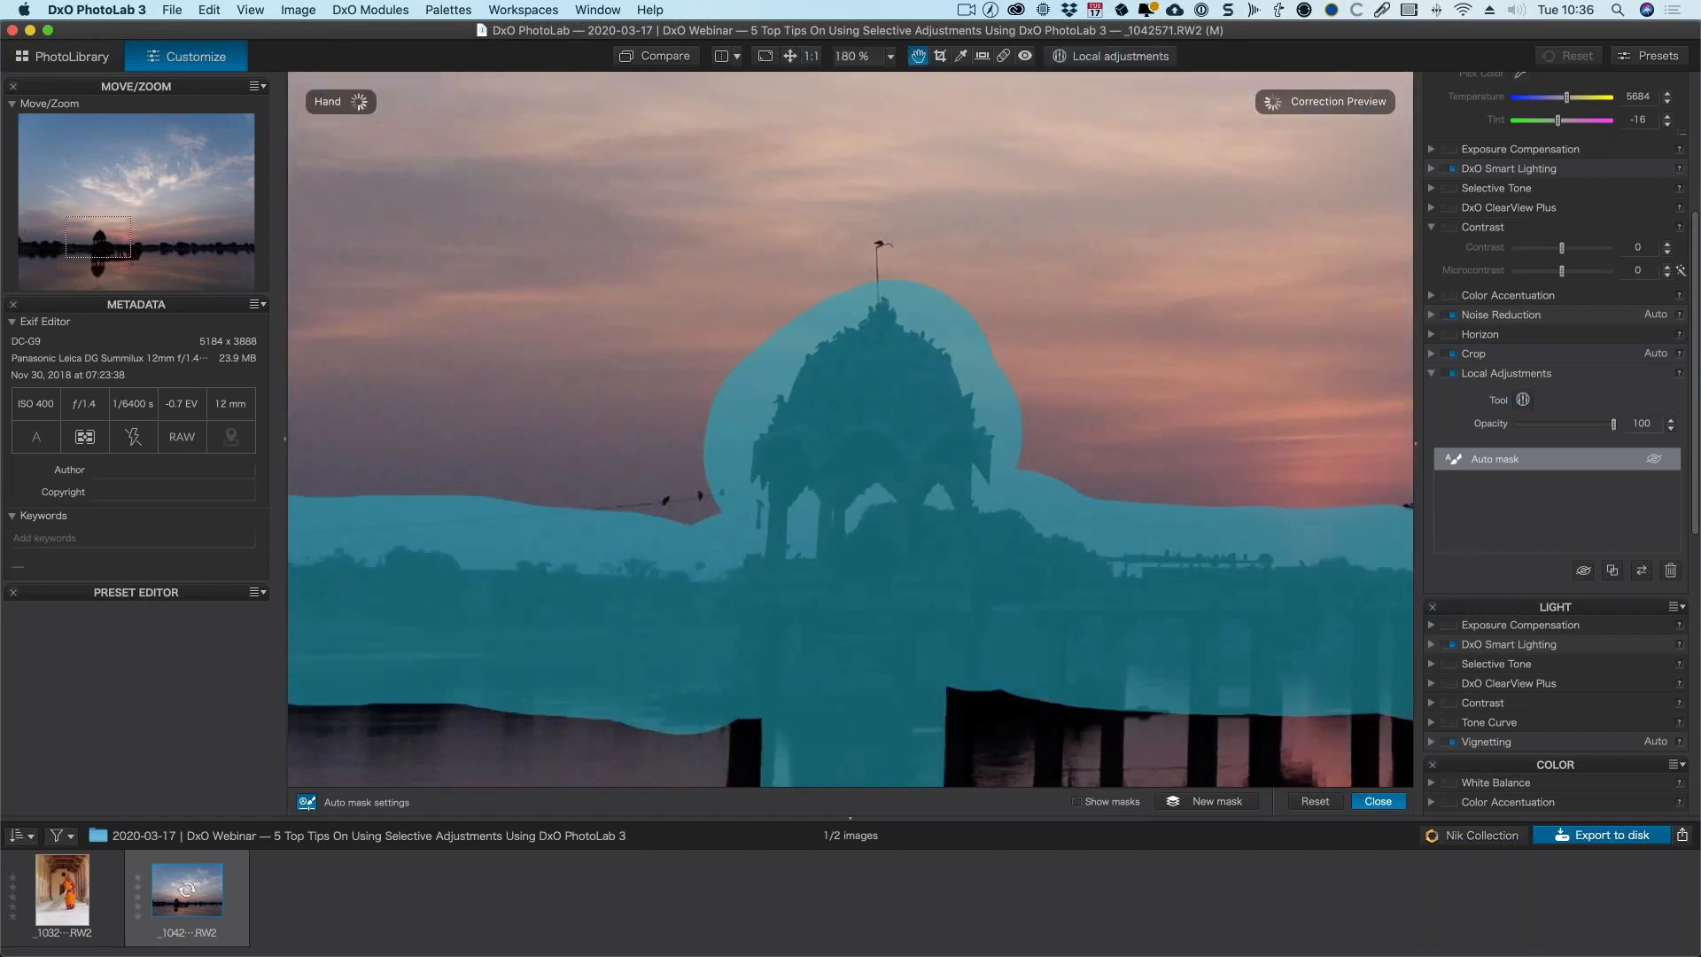
- Paint the Auto mask down the central and left pillar reflections that join the pavilion's base to its dome's reflection
{"action": "left_click_drag", "start_coordinate": [824, 769], "coordinate": [804, 395]}
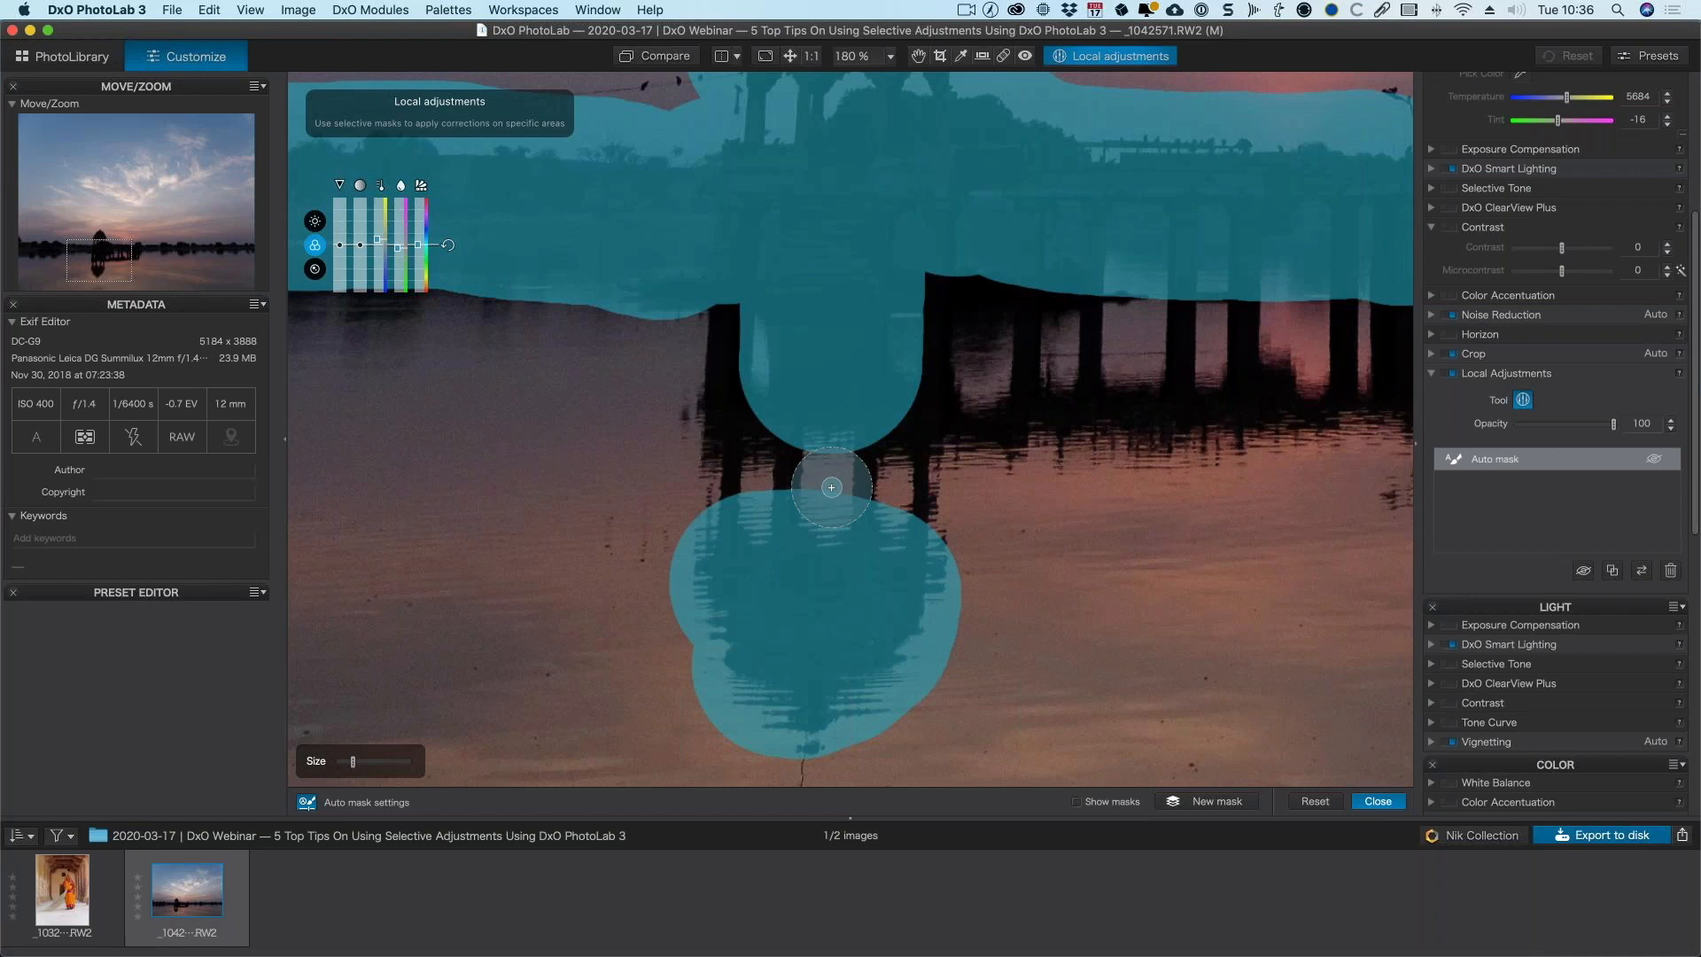
{"action": "scroll", "coordinate": [831, 487], "scroll_direction": "up", "scroll_amount": 5}
{"action": "scroll", "coordinate": [831, 488], "scroll_direction": "down", "scroll_amount": 5}
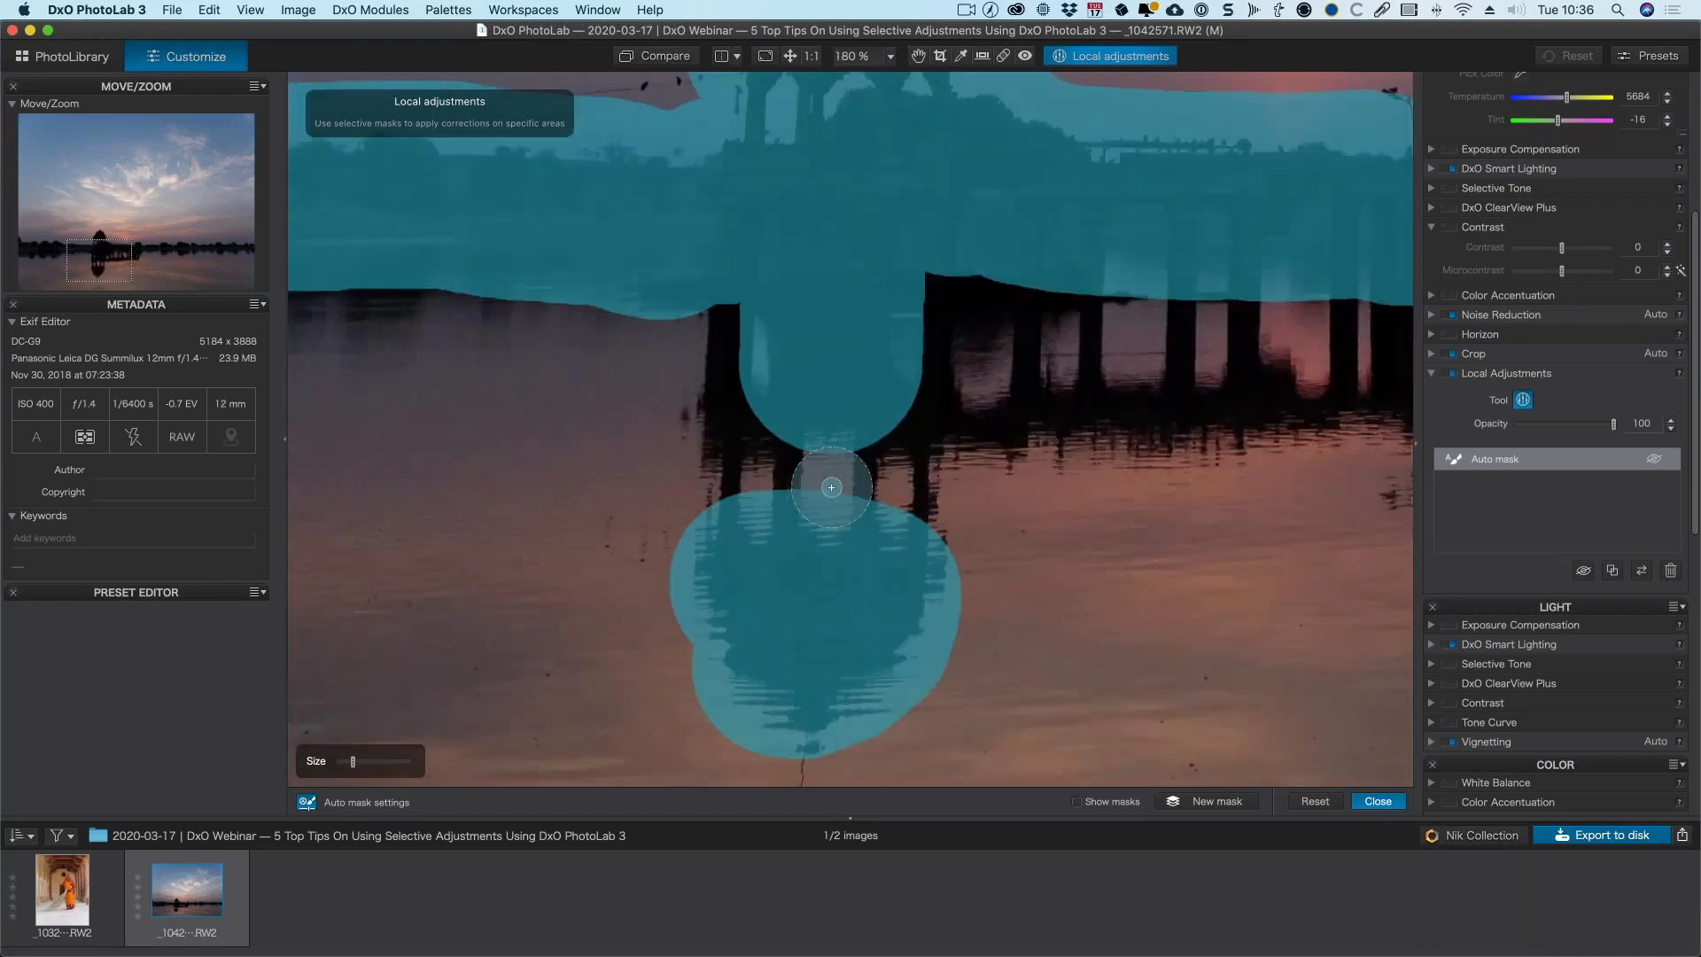
{"action": "scroll", "coordinate": [831, 487], "scroll_direction": "up", "scroll_amount": 5}
{"action": "key", "text": "h"}
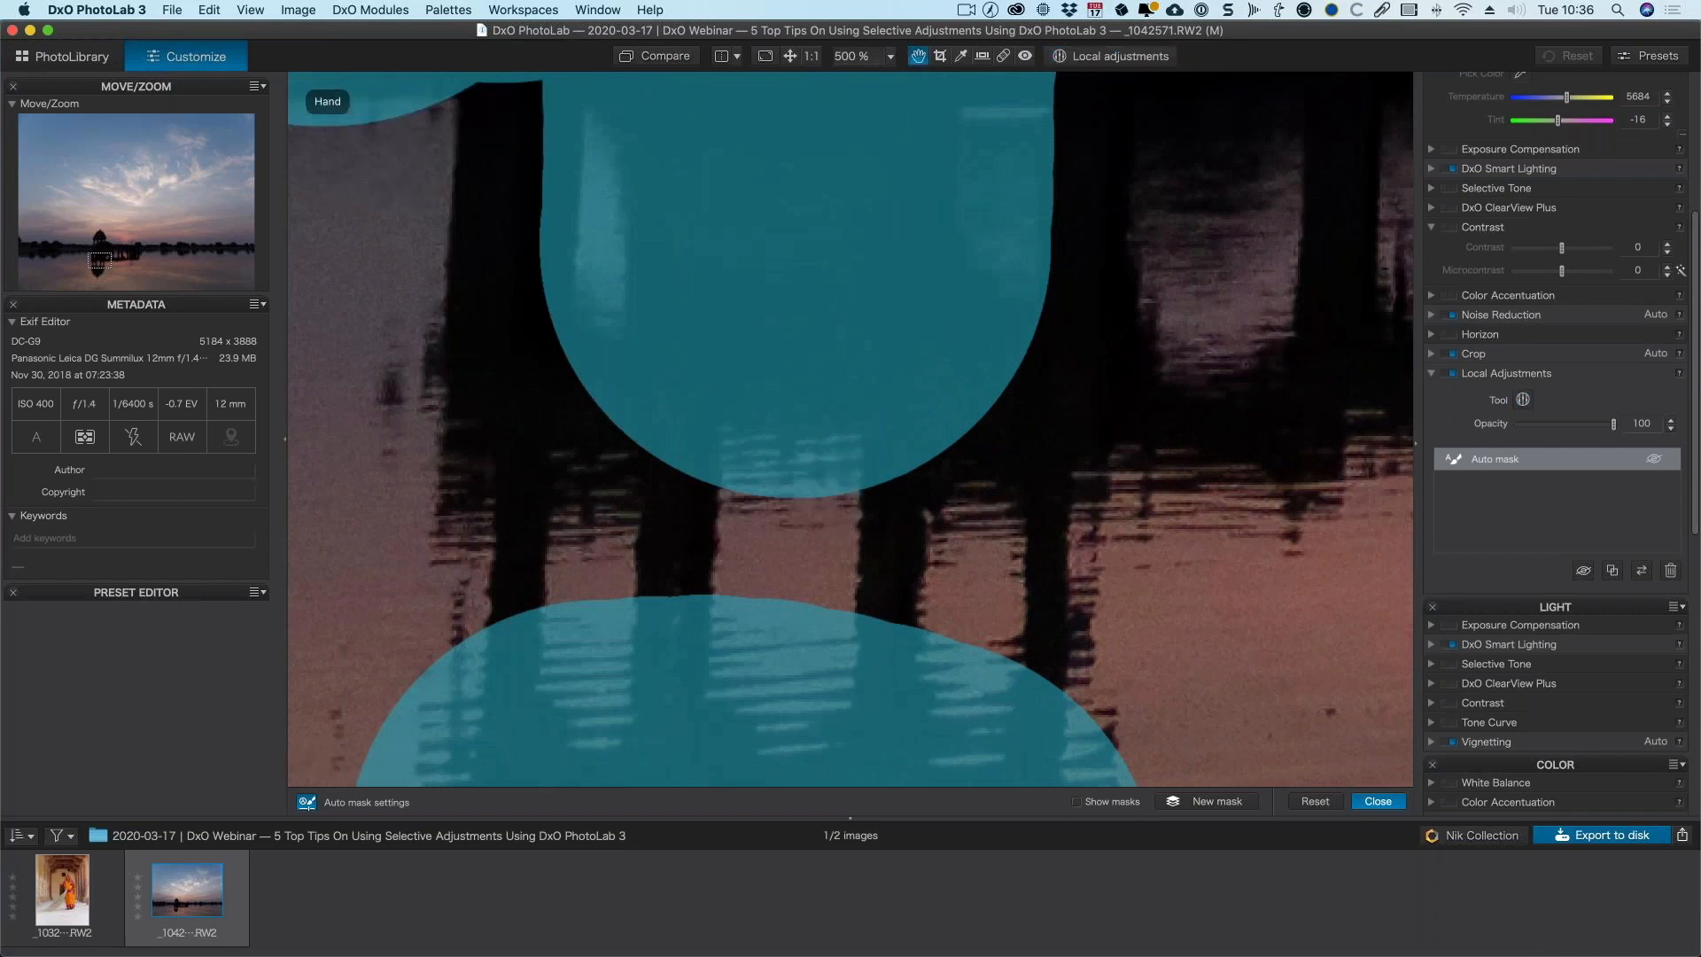
{"action": "mouse_move", "coordinate": [893, 468]}
{"action": "left_mouse_down"}
{"action": "mouse_move", "coordinate": [832, 417]}
{"action": "mouse_move", "coordinate": [809, 463]}
{"action": "mouse_move", "coordinate": [815, 582]}
{"action": "mouse_move", "coordinate": [837, 456]}
{"action": "mouse_move", "coordinate": [790, 406]}
{"action": "left_mouse_up"}
{"action": "key", "text": "l"}
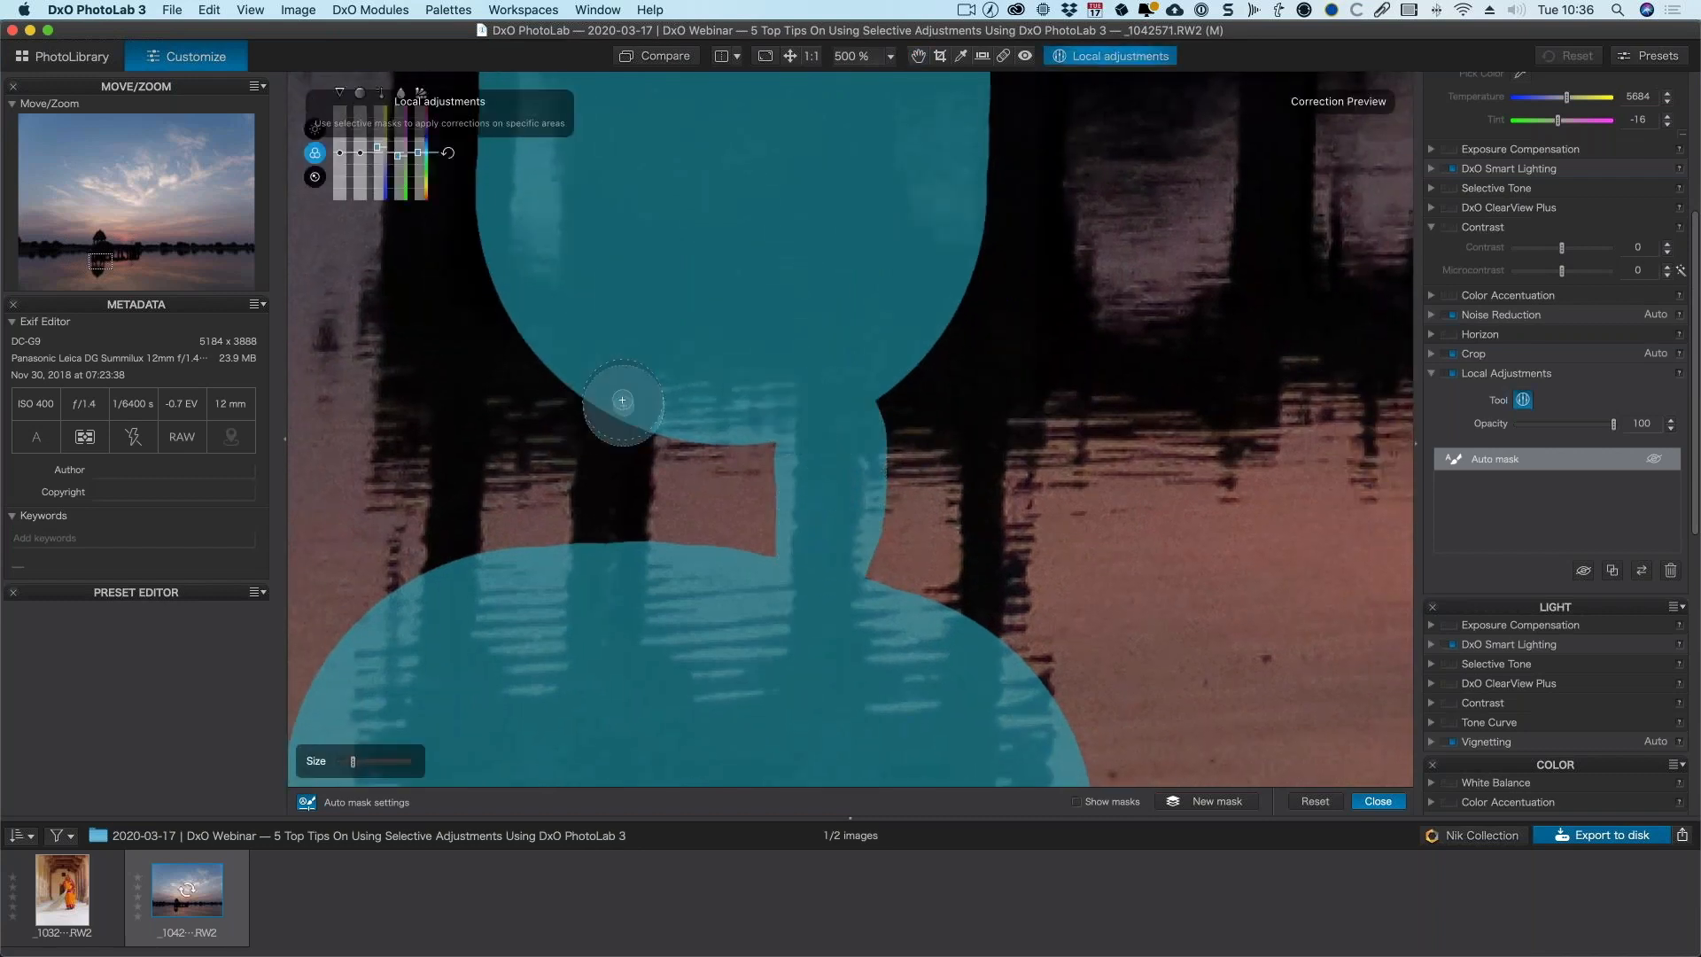
{"action": "mouse_move", "coordinate": [623, 400]}
{"action": "left_mouse_down"}
{"action": "mouse_move", "coordinate": [594, 546]}
{"action": "mouse_move", "coordinate": [611, 548]}
{"action": "mouse_move", "coordinate": [619, 406]}
{"action": "left_mouse_up"}
{"action": "scroll", "coordinate": [786, 429], "scroll_direction": "left", "scroll_amount": 5}
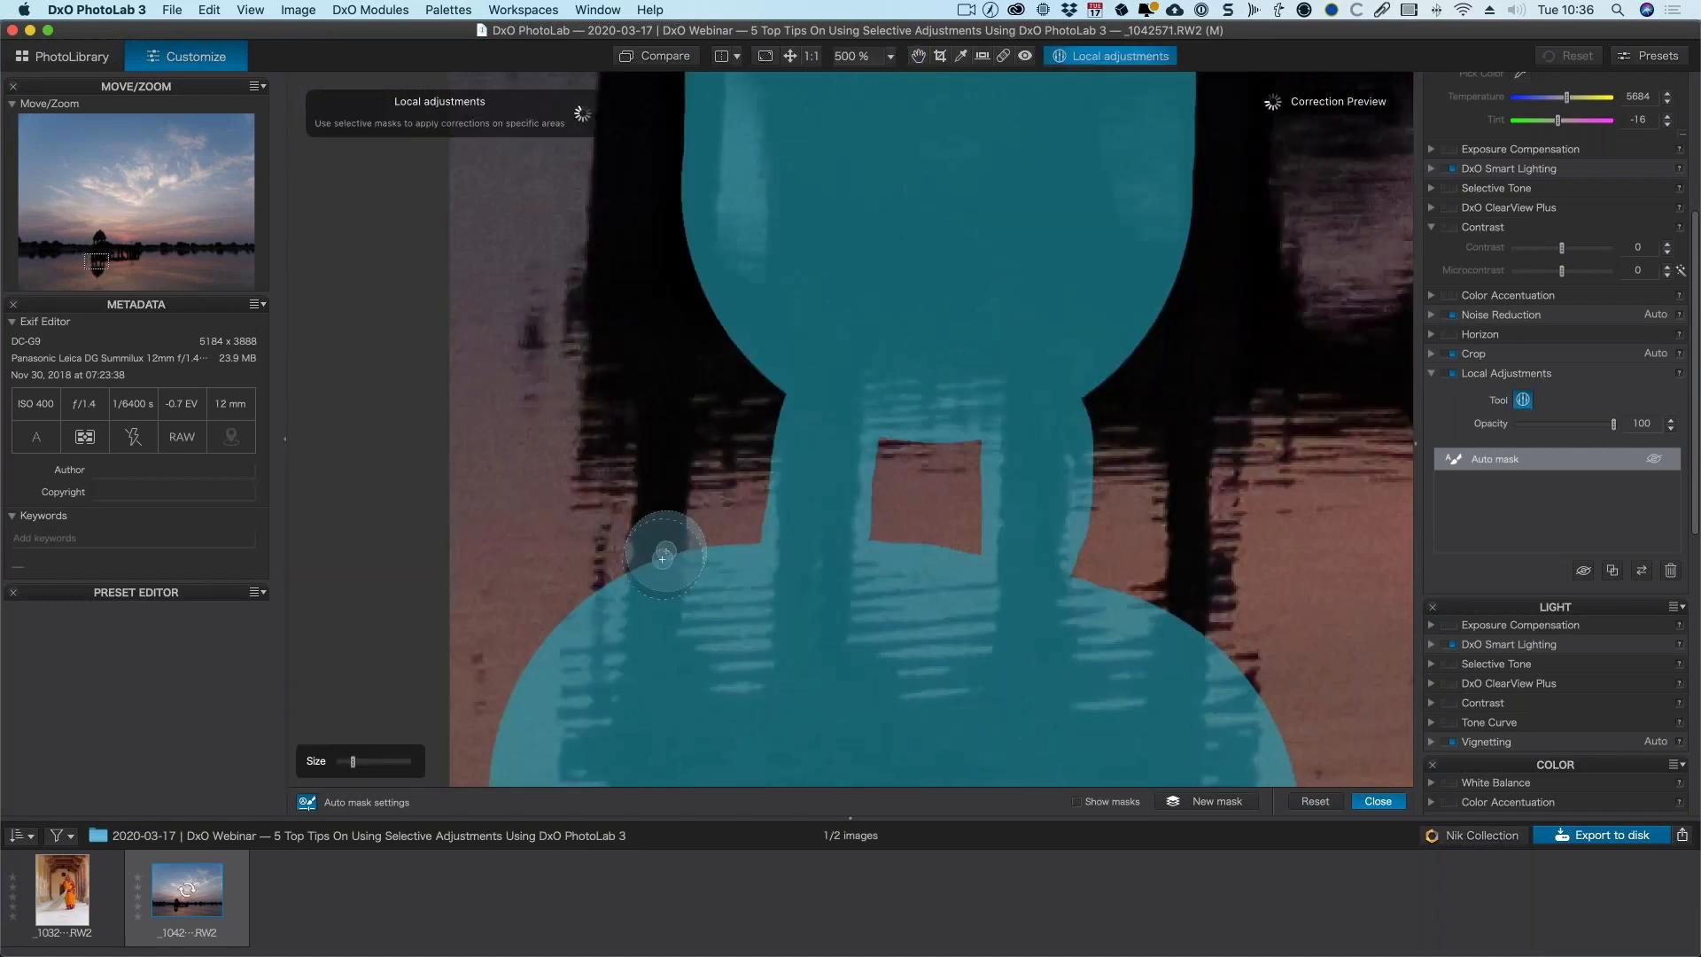
{"action": "mouse_move", "coordinate": [663, 558]}
{"action": "left_mouse_down"}
{"action": "mouse_move", "coordinate": [649, 531]}
{"action": "mouse_move", "coordinate": [676, 323]}
{"action": "mouse_move", "coordinate": [703, 293]}
{"action": "mouse_move", "coordinate": [729, 425]}
{"action": "left_mouse_up"}
- Extend the Auto mask along both sides of the pavilion's reflected base and down the rightmost pillar reflection
{"action": "key", "text": "super+minus"}
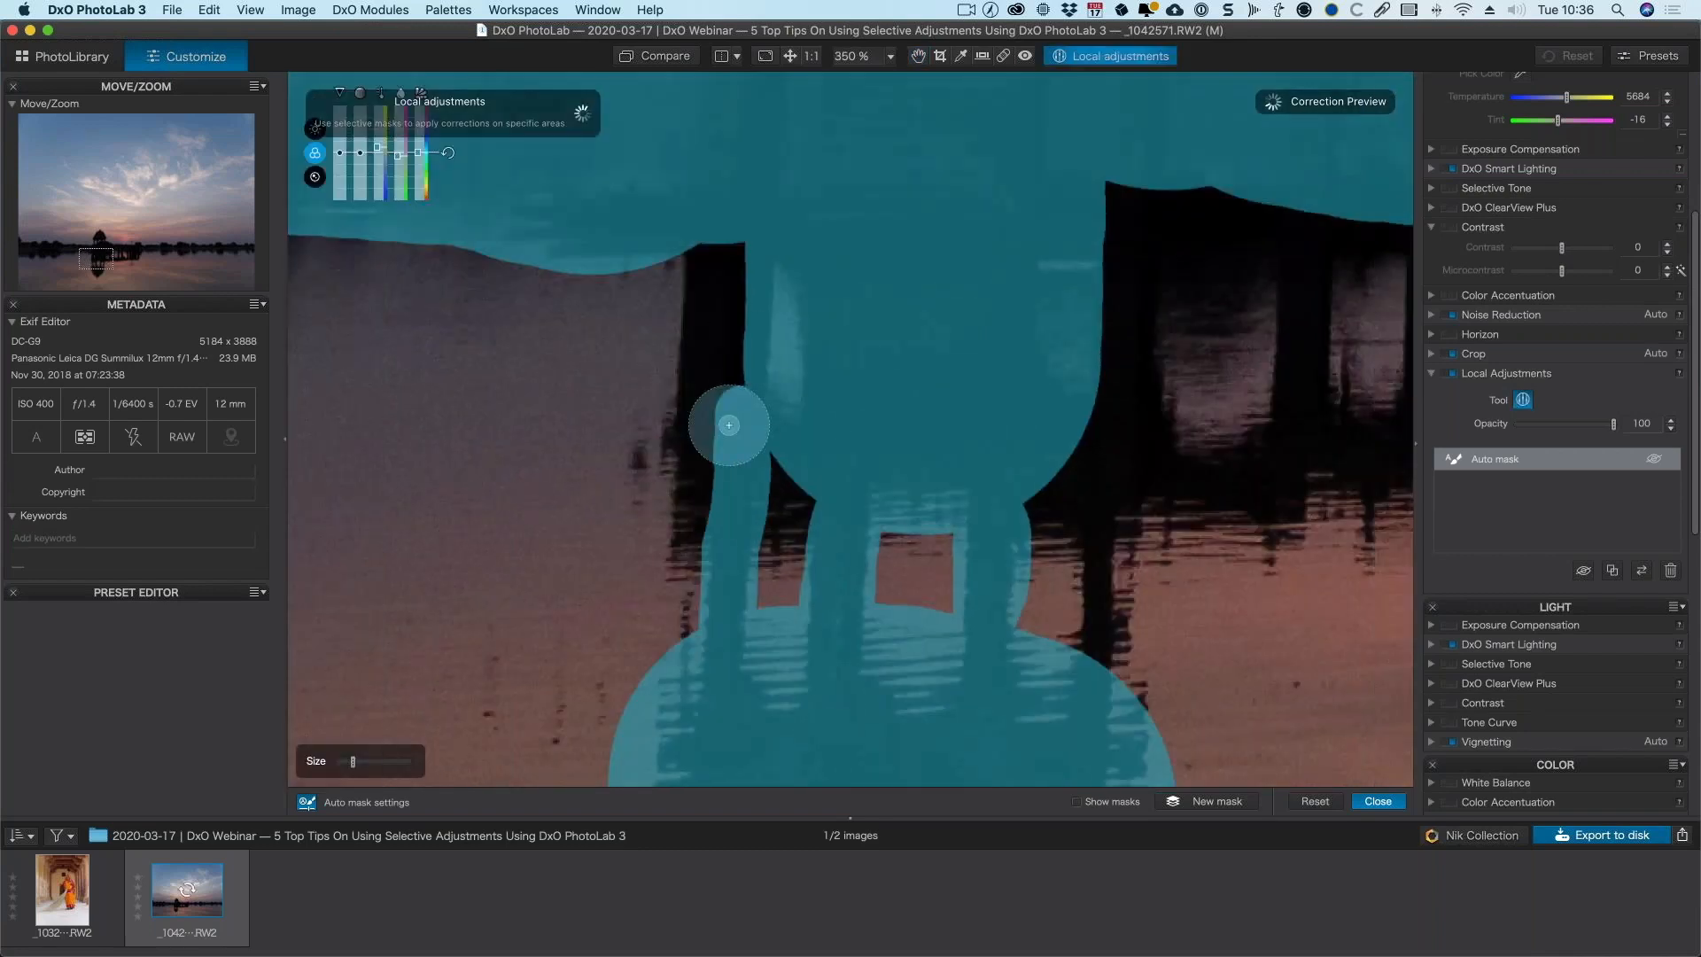
{"action": "mouse_move", "coordinate": [751, 288]}
{"action": "left_mouse_down"}
{"action": "mouse_move", "coordinate": [736, 255]}
{"action": "mouse_move", "coordinate": [702, 494]}
{"action": "mouse_move", "coordinate": [912, 439]}
{"action": "mouse_move", "coordinate": [836, 396]}
{"action": "mouse_move", "coordinate": [675, 389]}
{"action": "left_mouse_up"}
{"action": "key", "text": "h"}
{"action": "mouse_move", "coordinate": [849, 473]}
{"action": "left_mouse_down"}
{"action": "mouse_move", "coordinate": [939, 434]}
{"action": "mouse_move", "coordinate": [920, 234]}
{"action": "mouse_move", "coordinate": [895, 216]}
{"action": "left_mouse_up"}
{"action": "key", "text": "space"}
{"action": "left_click_drag", "start_coordinate": [913, 511], "coordinate": [921, 476]}
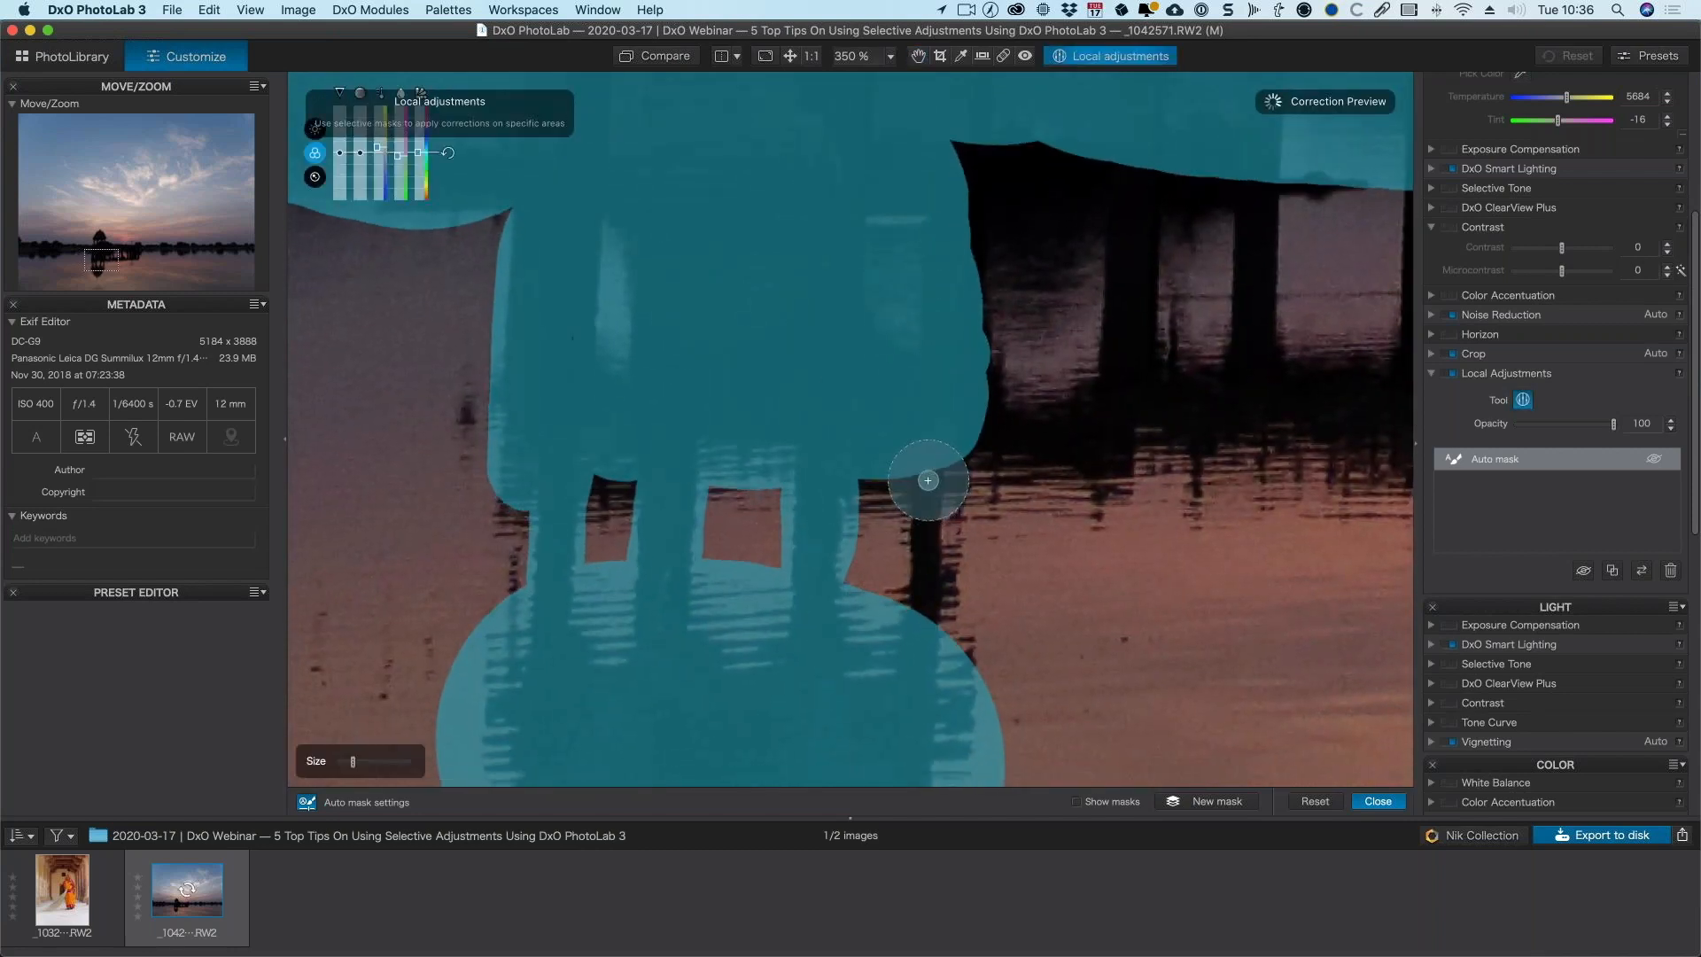
{"action": "scroll", "coordinate": [924, 483], "scroll_direction": "up", "scroll_amount": 2}
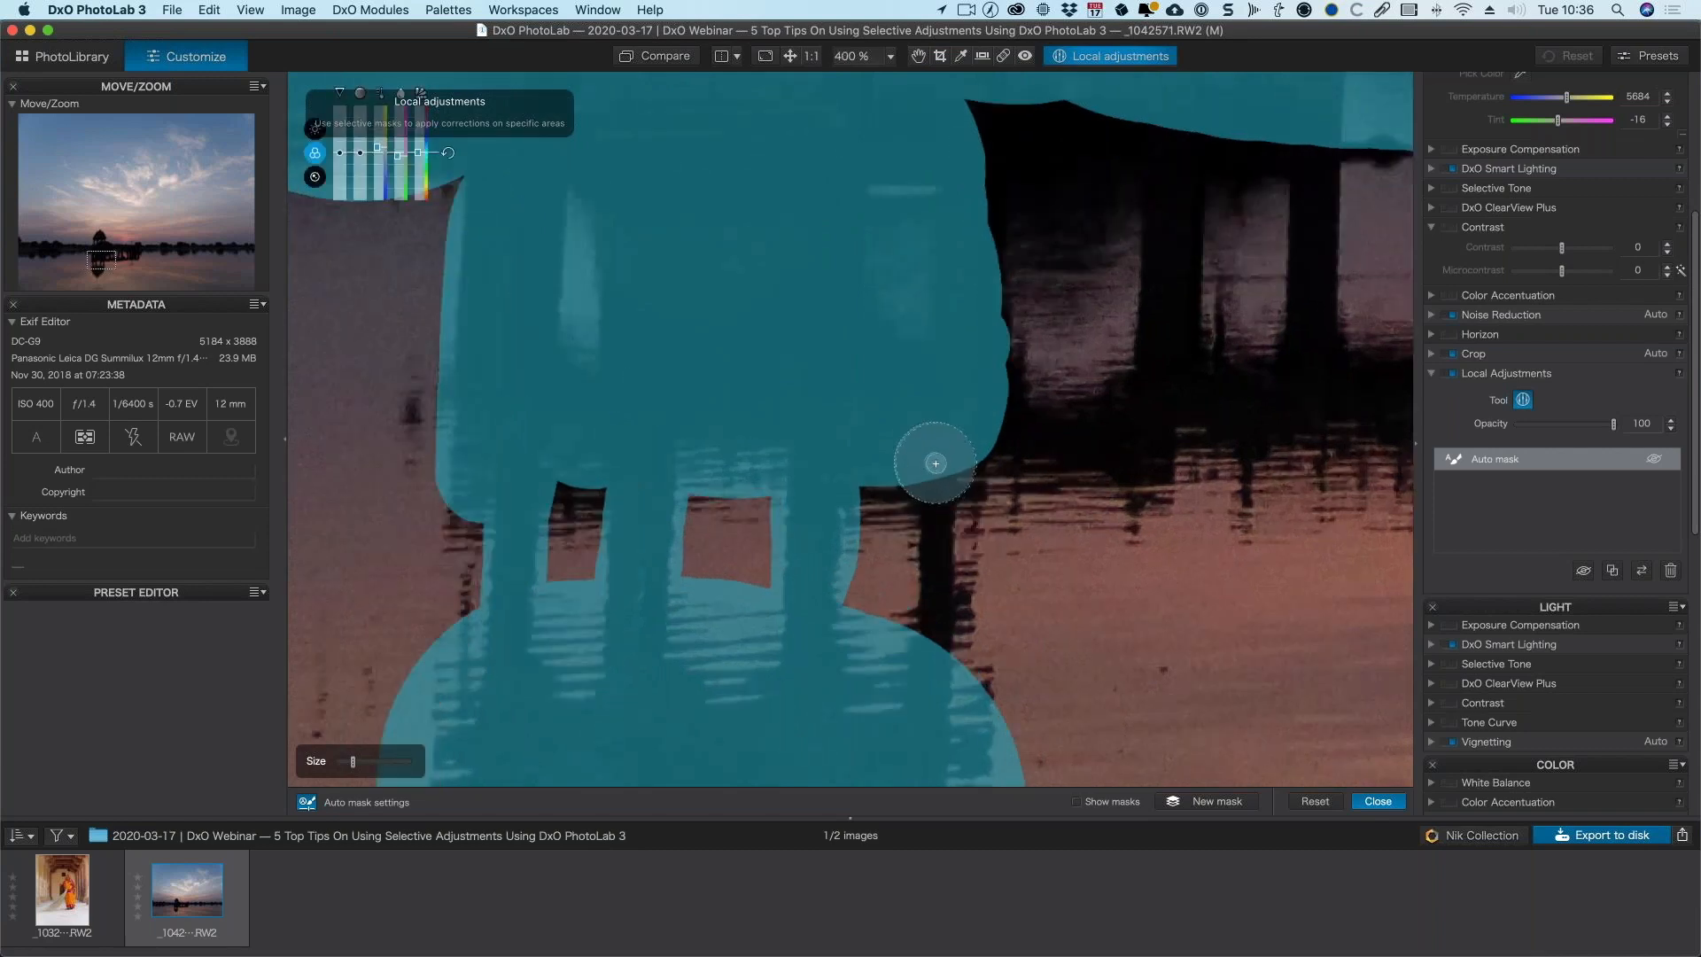
{"action": "left_click_drag", "start_coordinate": [936, 531], "coordinate": [932, 630]}
{"action": "left_click_drag", "start_coordinate": [931, 664], "coordinate": [905, 635]}
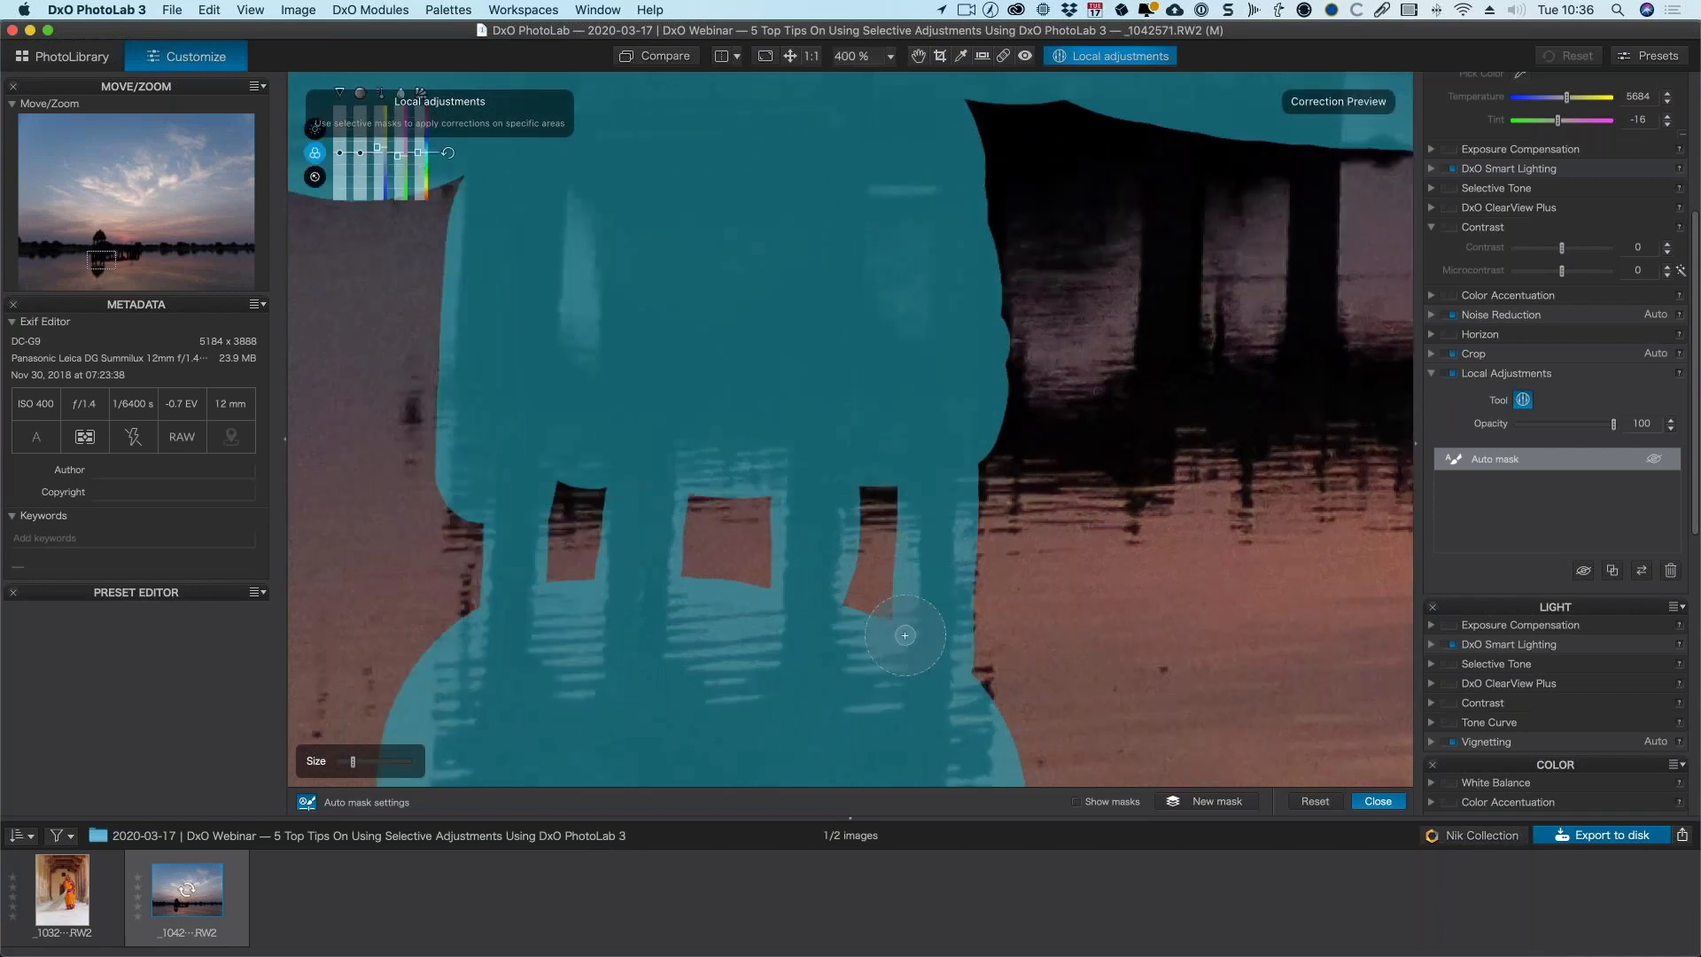
- Fit the photo to view, raise the Auto mask's exposure to 4.00 and inspect the masked pavilion and treeline up close
{"action": "key", "text": "super+minus"}
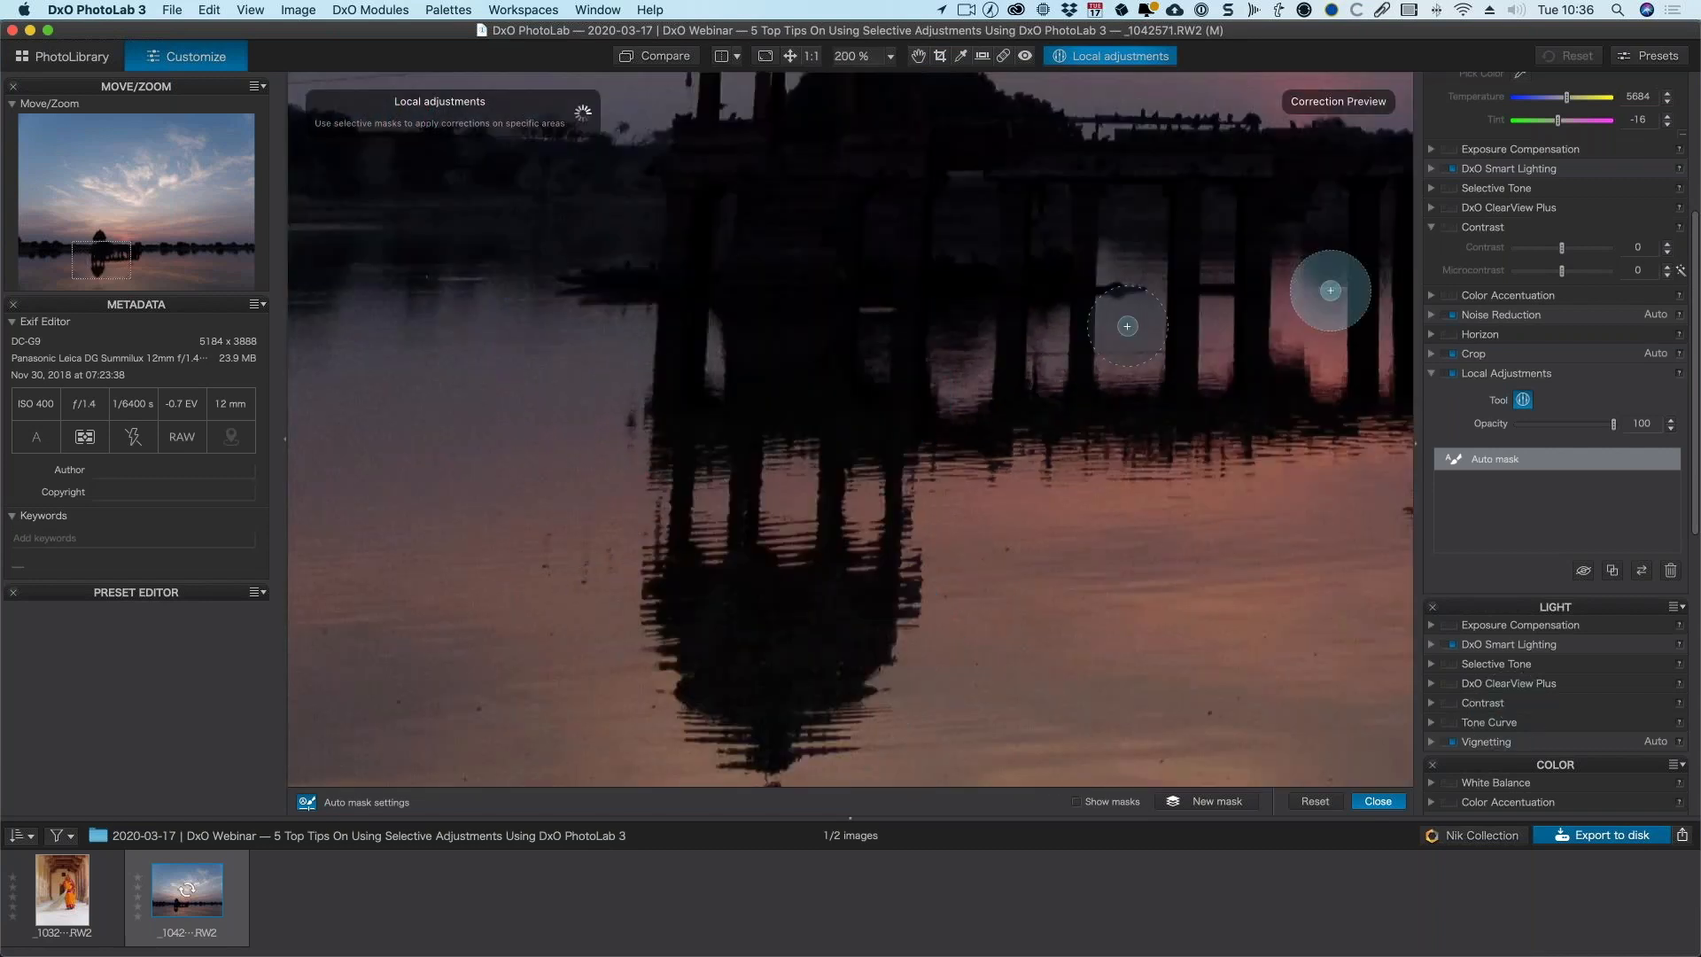
{"action": "key", "text": "super+0"}
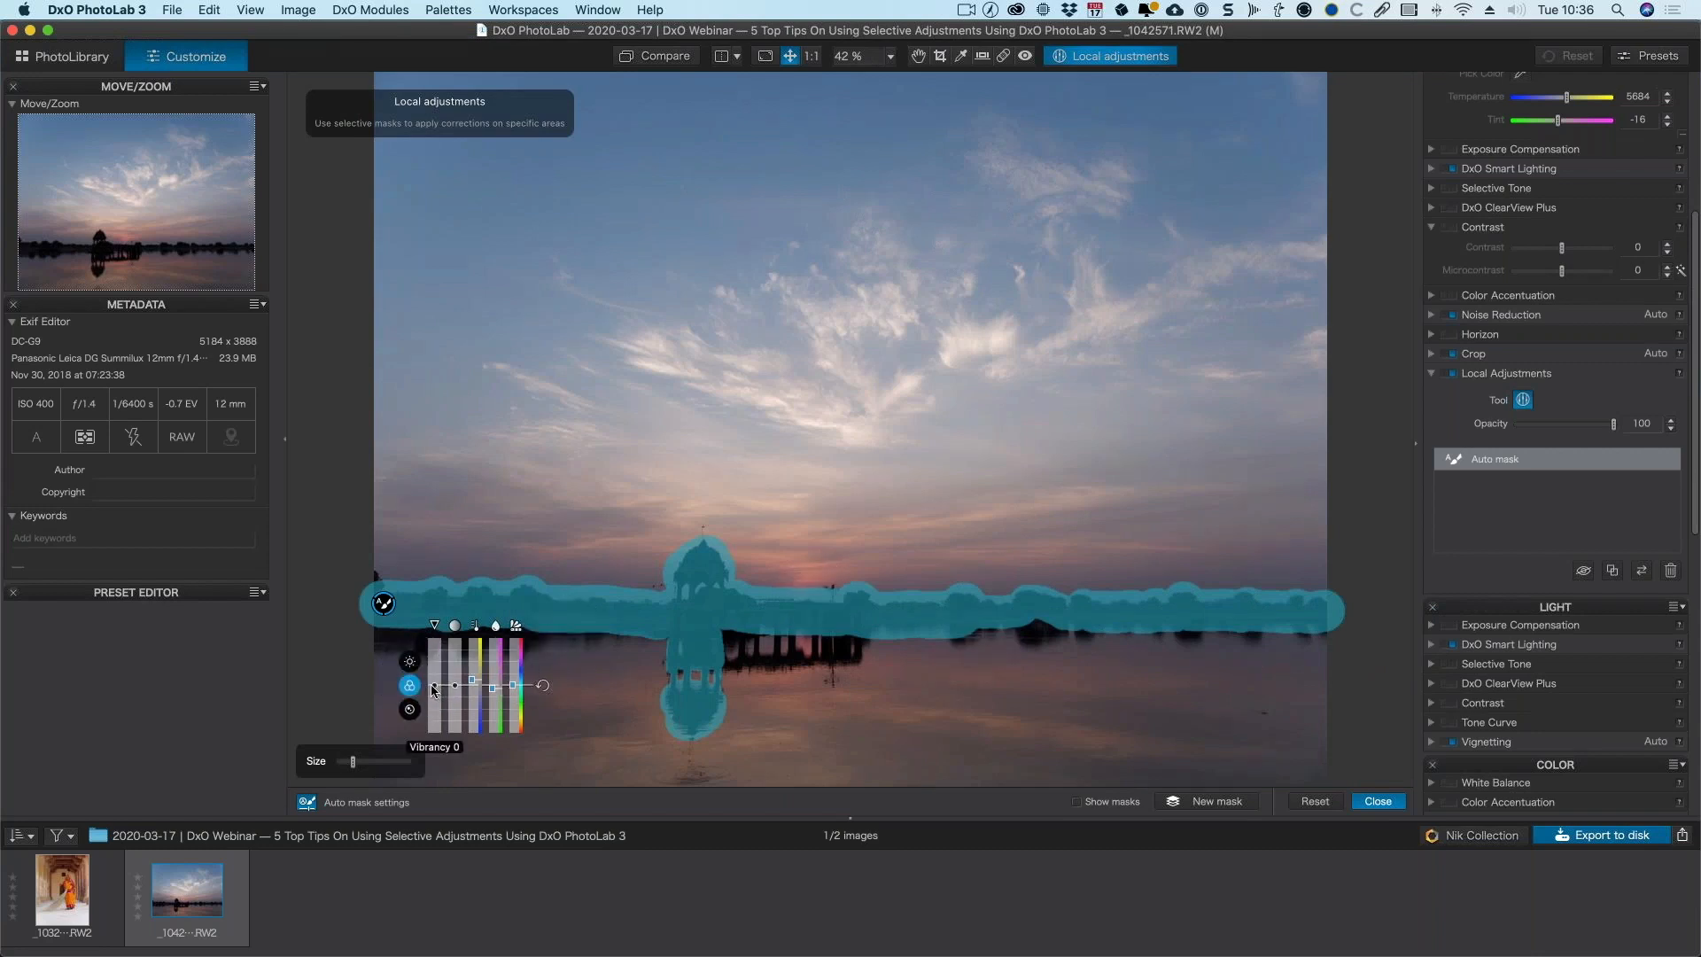
{"action": "left_click", "coordinate": [410, 661]}
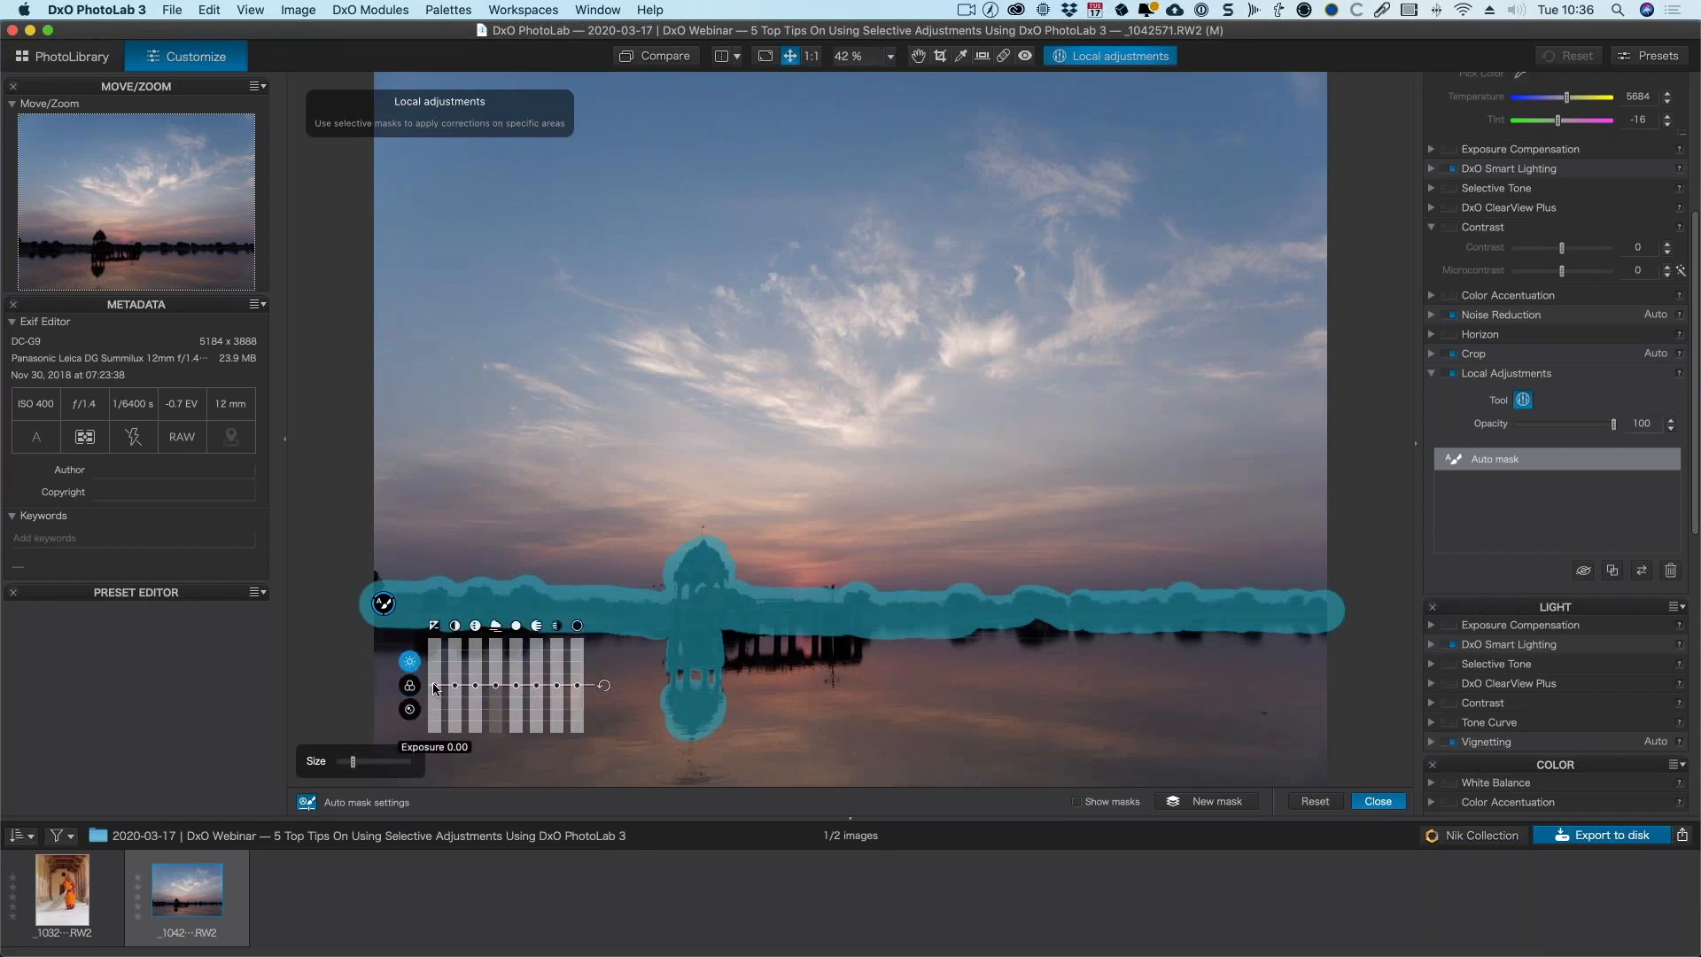
{"action": "left_click_drag", "start_coordinate": [435, 688], "coordinate": [438, 634]}
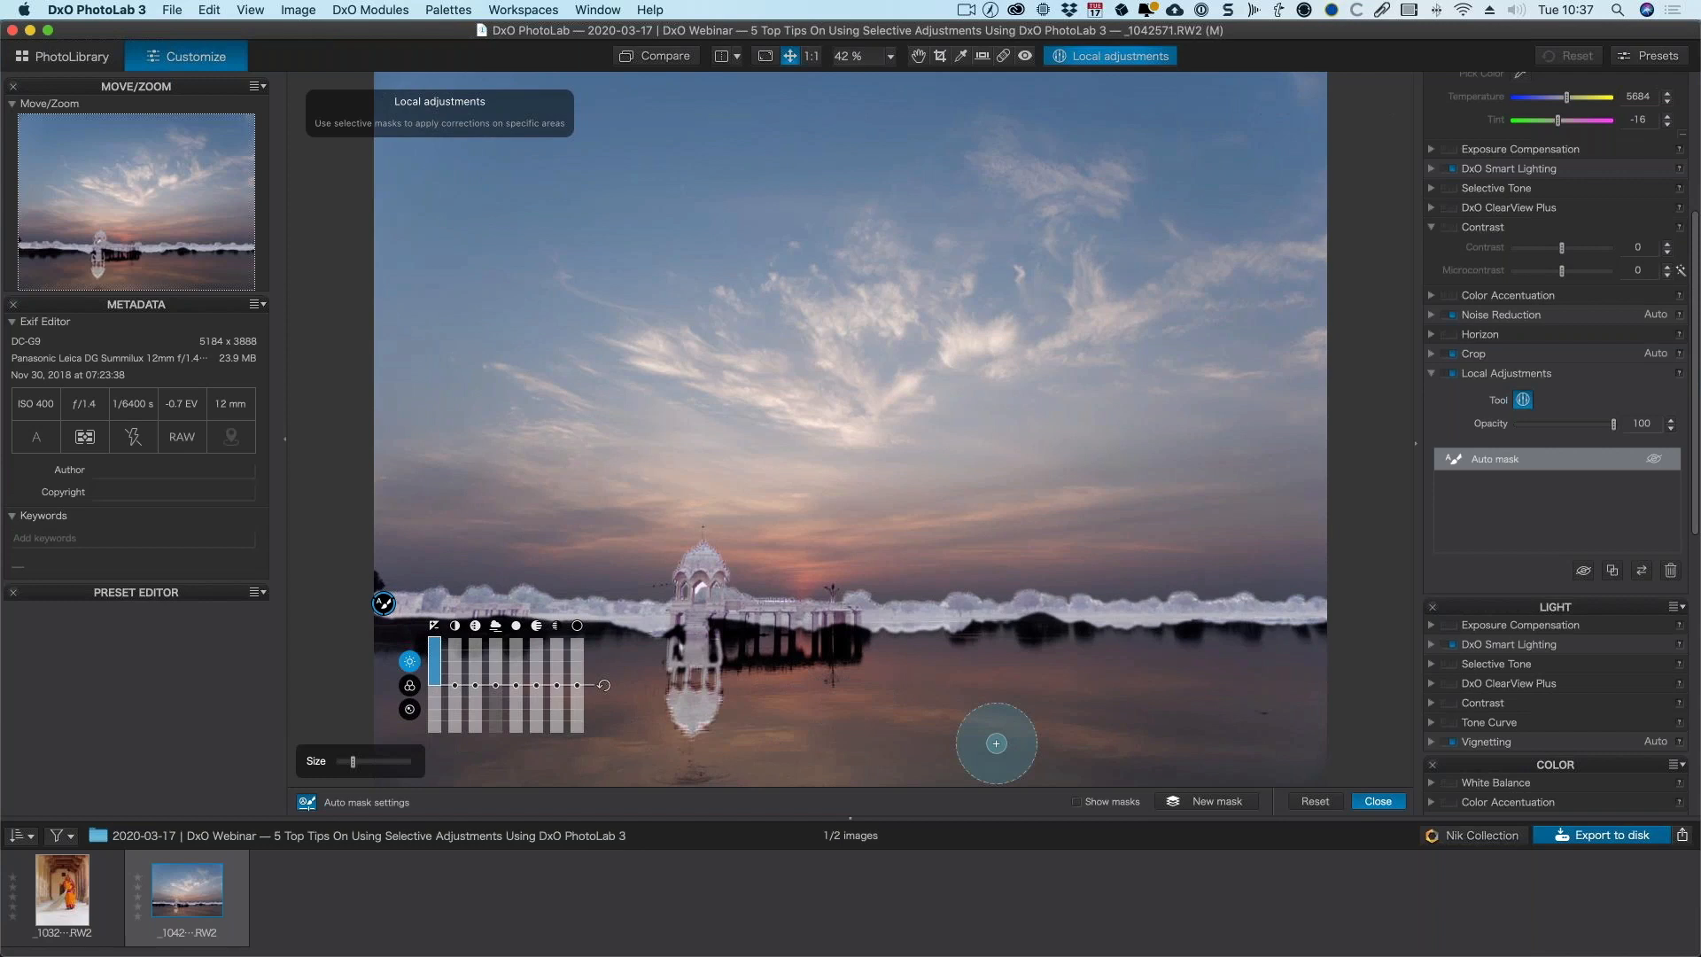
{"action": "scroll", "coordinate": [996, 743], "scroll_direction": "up", "scroll_amount": 10}
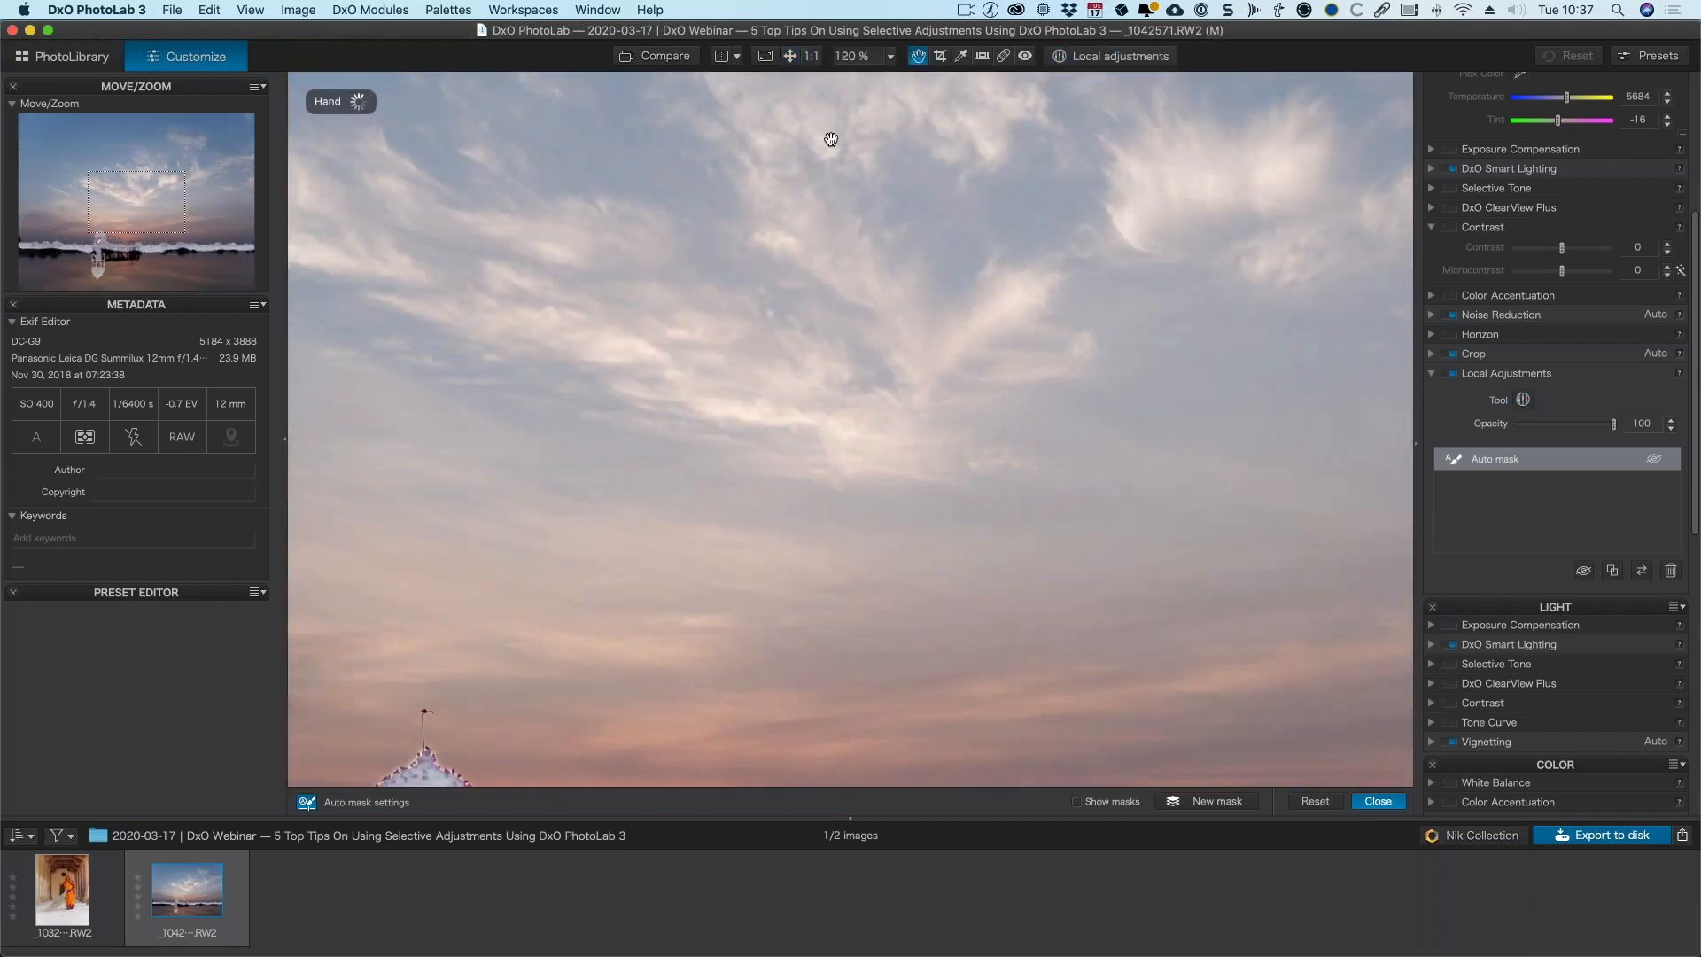
{"action": "scroll", "coordinate": [827, 137], "scroll_direction": "down", "scroll_amount": 10}
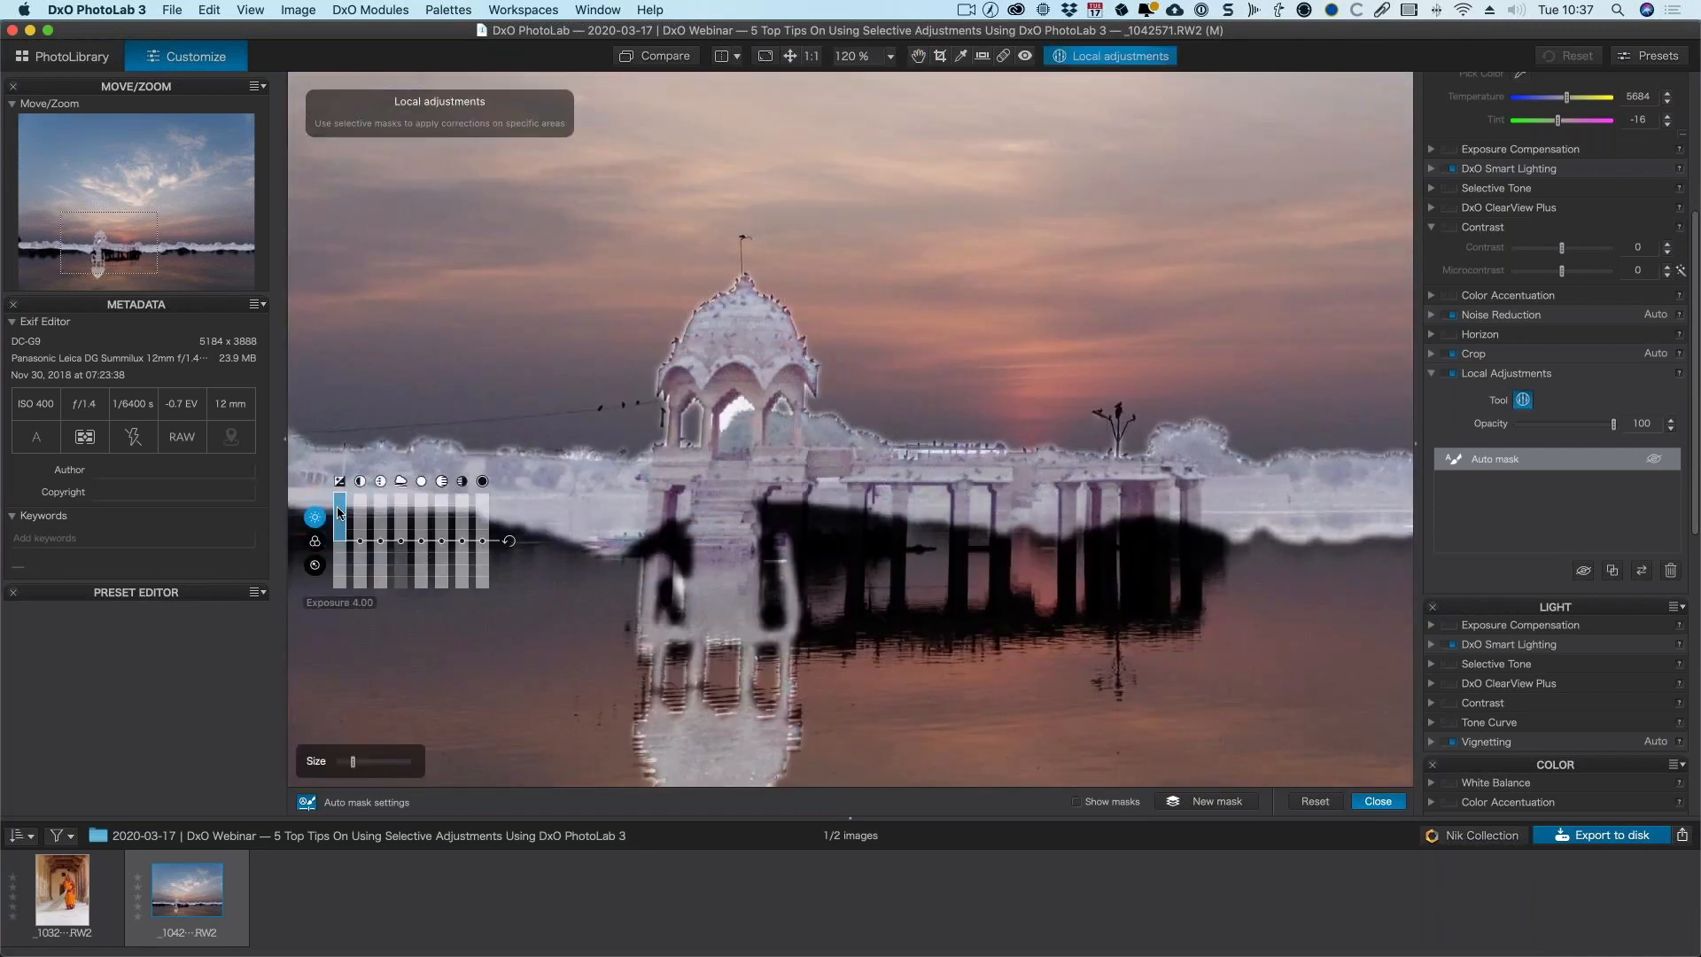
- Lower the Auto mask's exposure to slightly below zero and check the silhouettes of the treeline and pavilion
{"action": "left_click_drag", "start_coordinate": [339, 541], "coordinate": [339, 547]}
{"action": "key", "text": "space"}
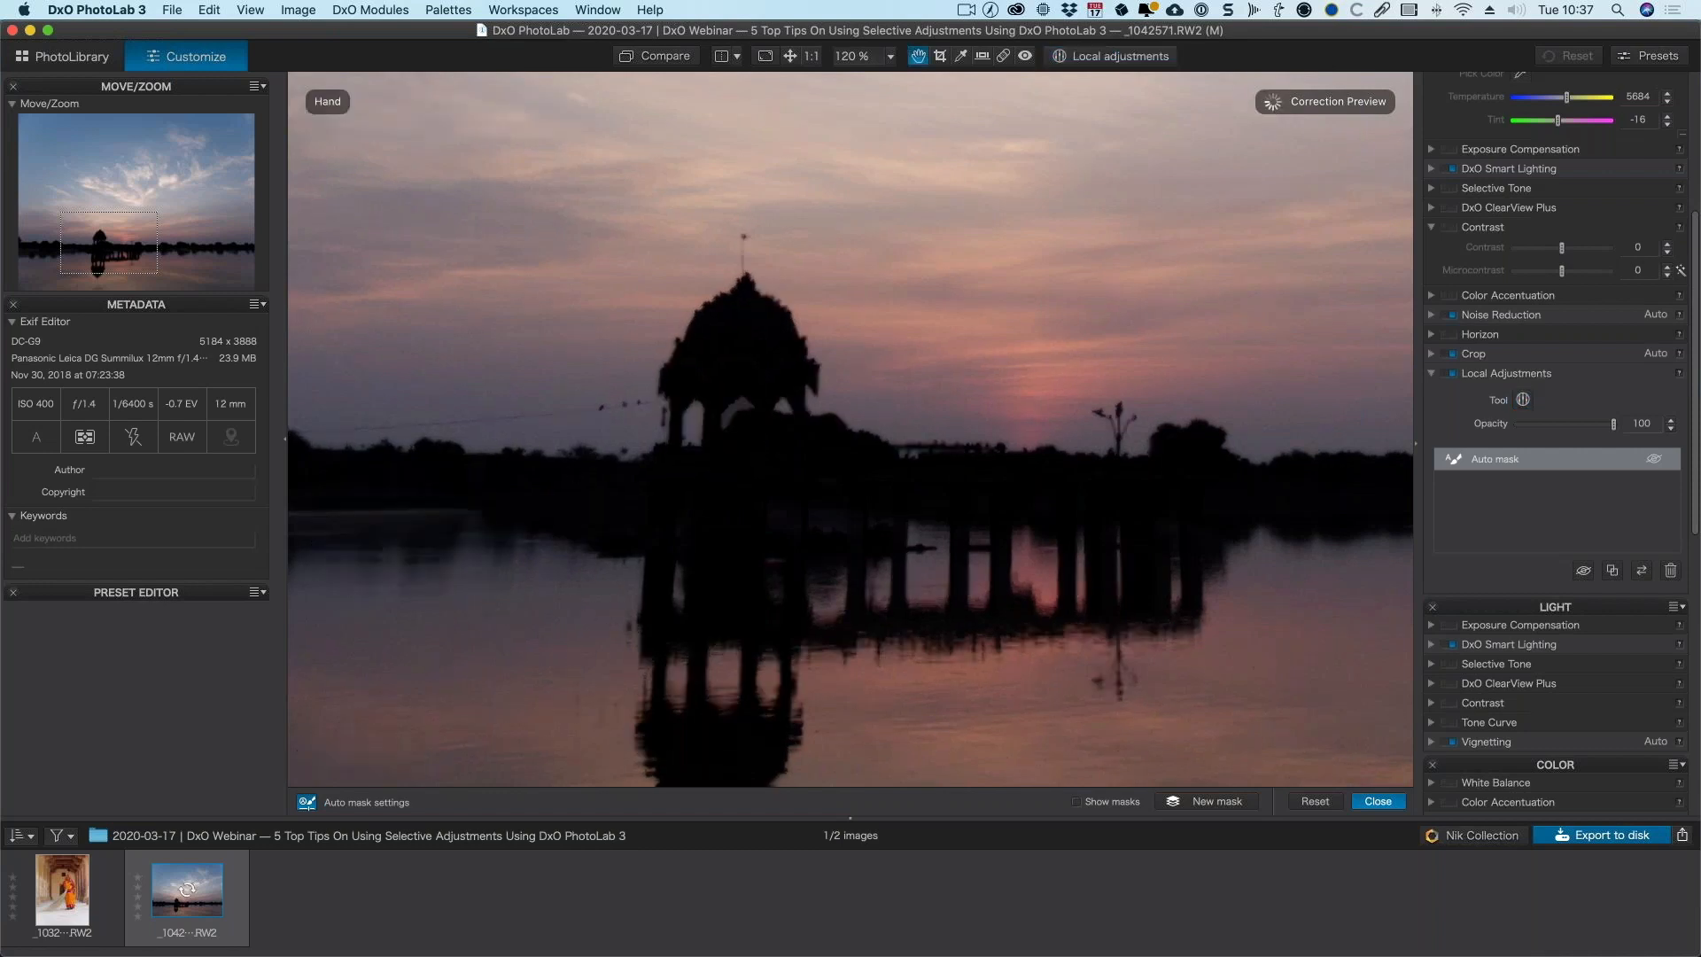
{"action": "left_click_drag", "start_coordinate": [598, 486], "coordinate": [971, 466]}
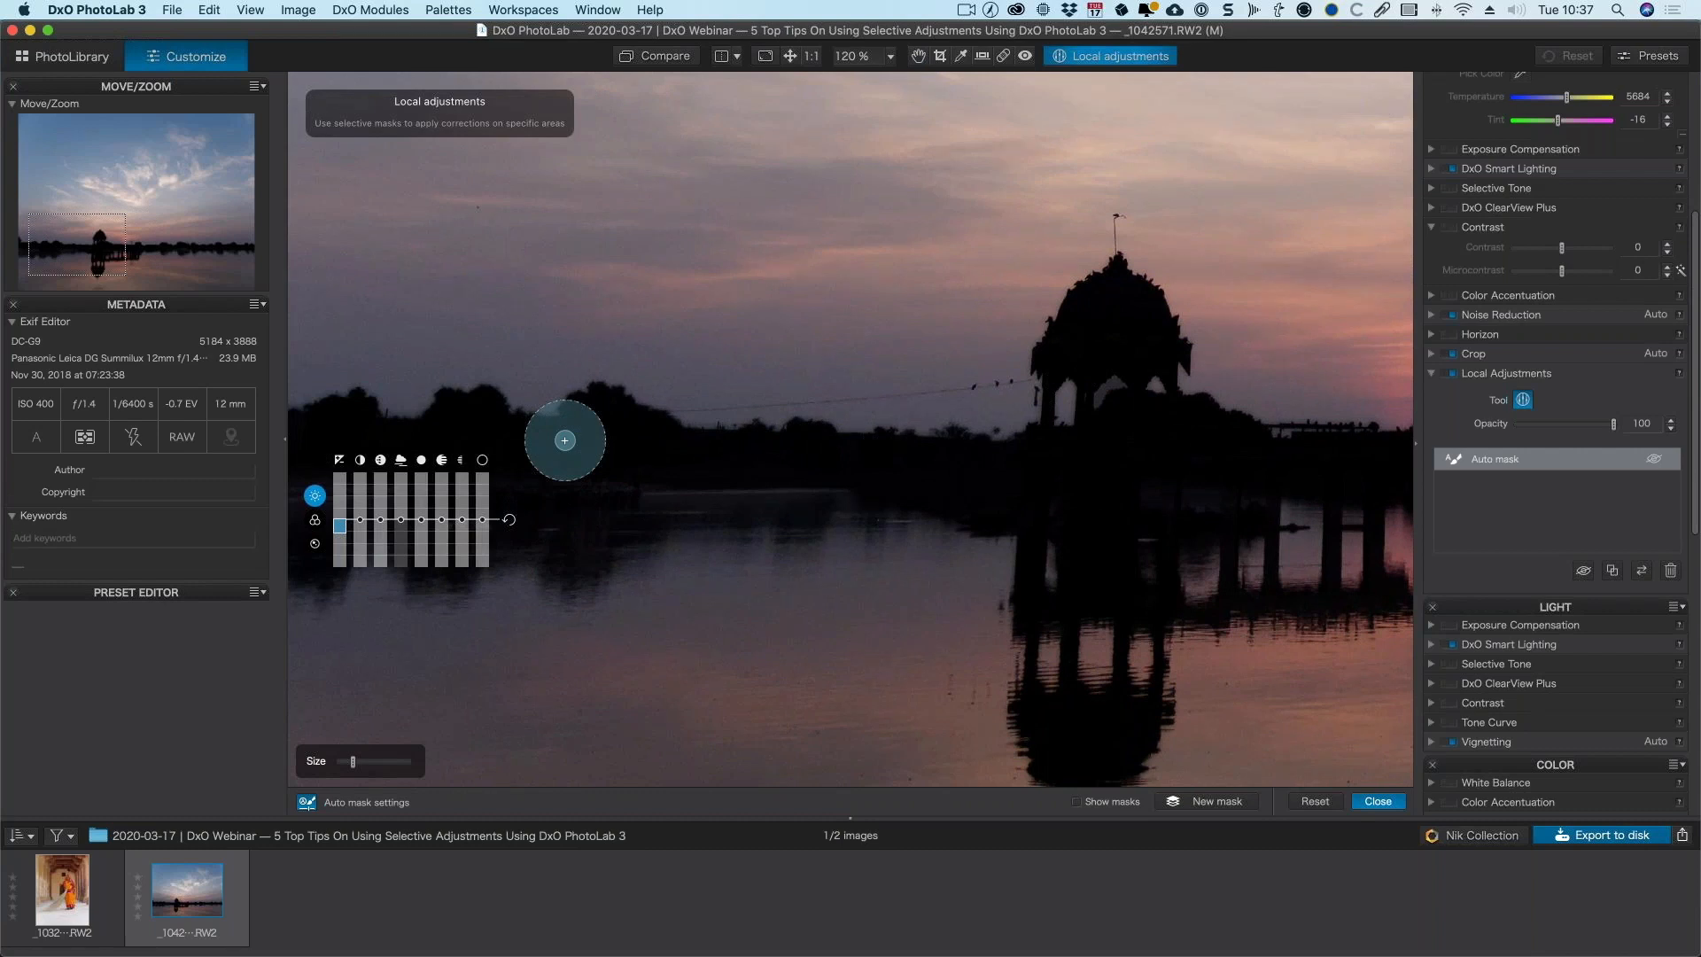
{"action": "scroll", "coordinate": [564, 440], "scroll_direction": "down", "scroll_amount": 5}
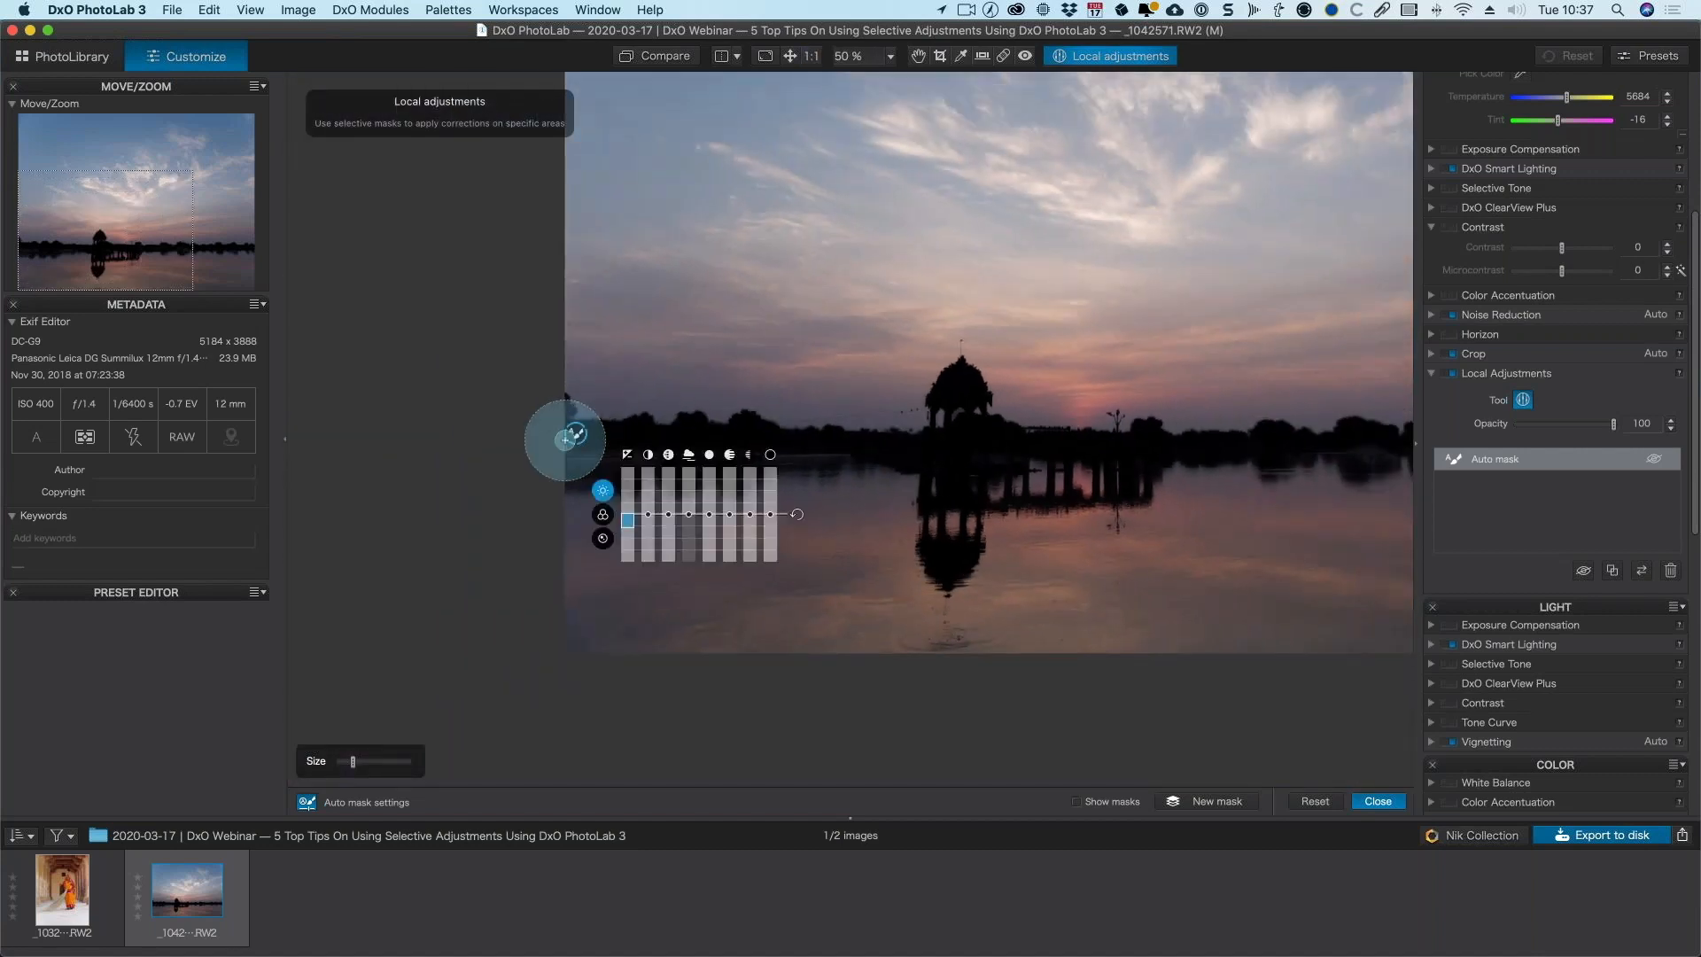
{"action": "key", "text": "space"}
{"action": "left_click_drag", "start_coordinate": [980, 465], "coordinate": [724, 485]}
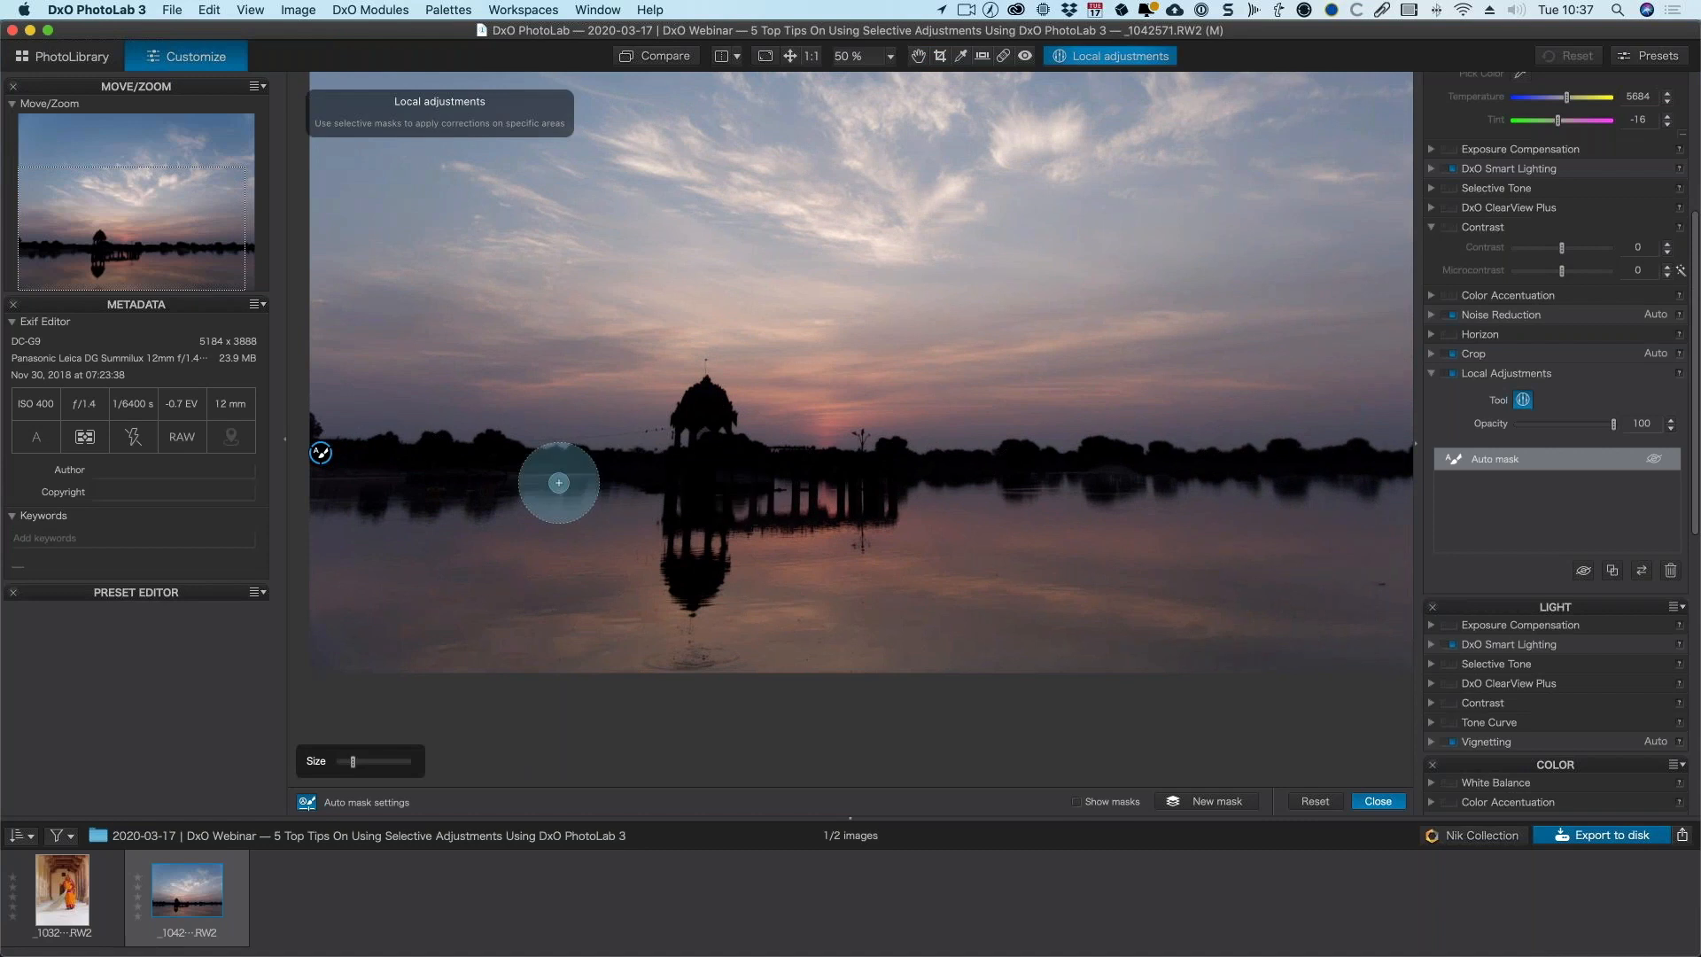
{"action": "key", "text": "super+0"}
{"action": "scroll", "coordinate": [729, 481], "scroll_direction": "down", "scroll_amount": 1}
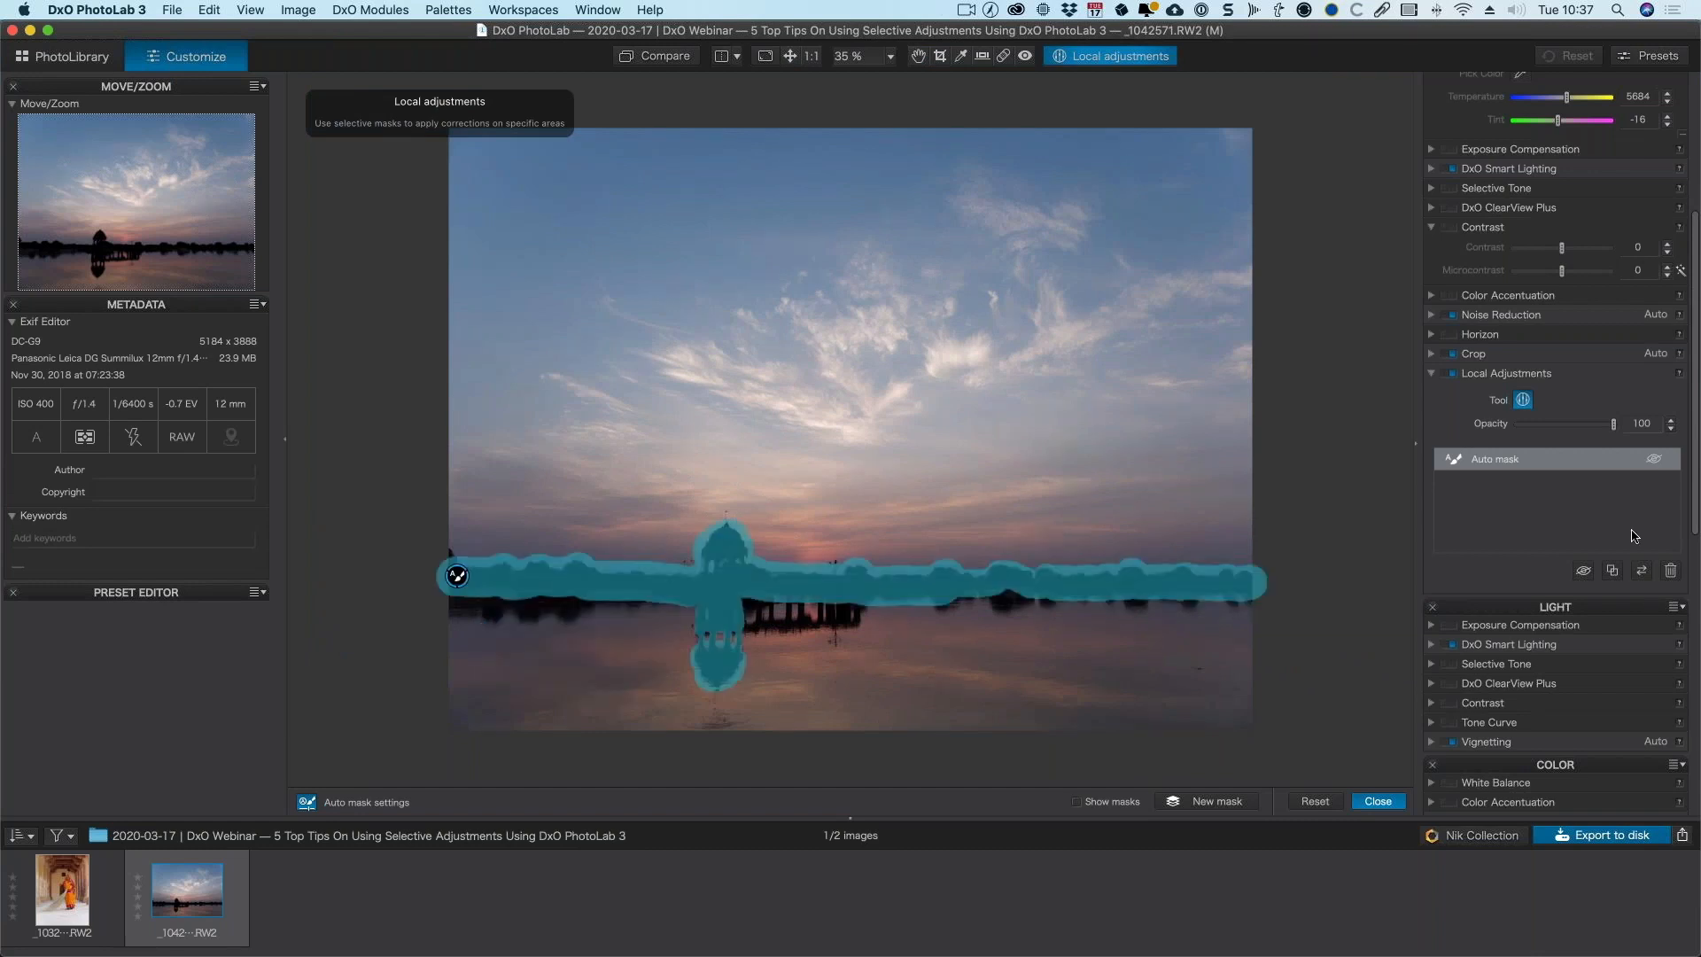
- Invert the Auto mask and set its exposure to 0.21 for the sky and water
{"action": "left_click", "coordinate": [1642, 571]}
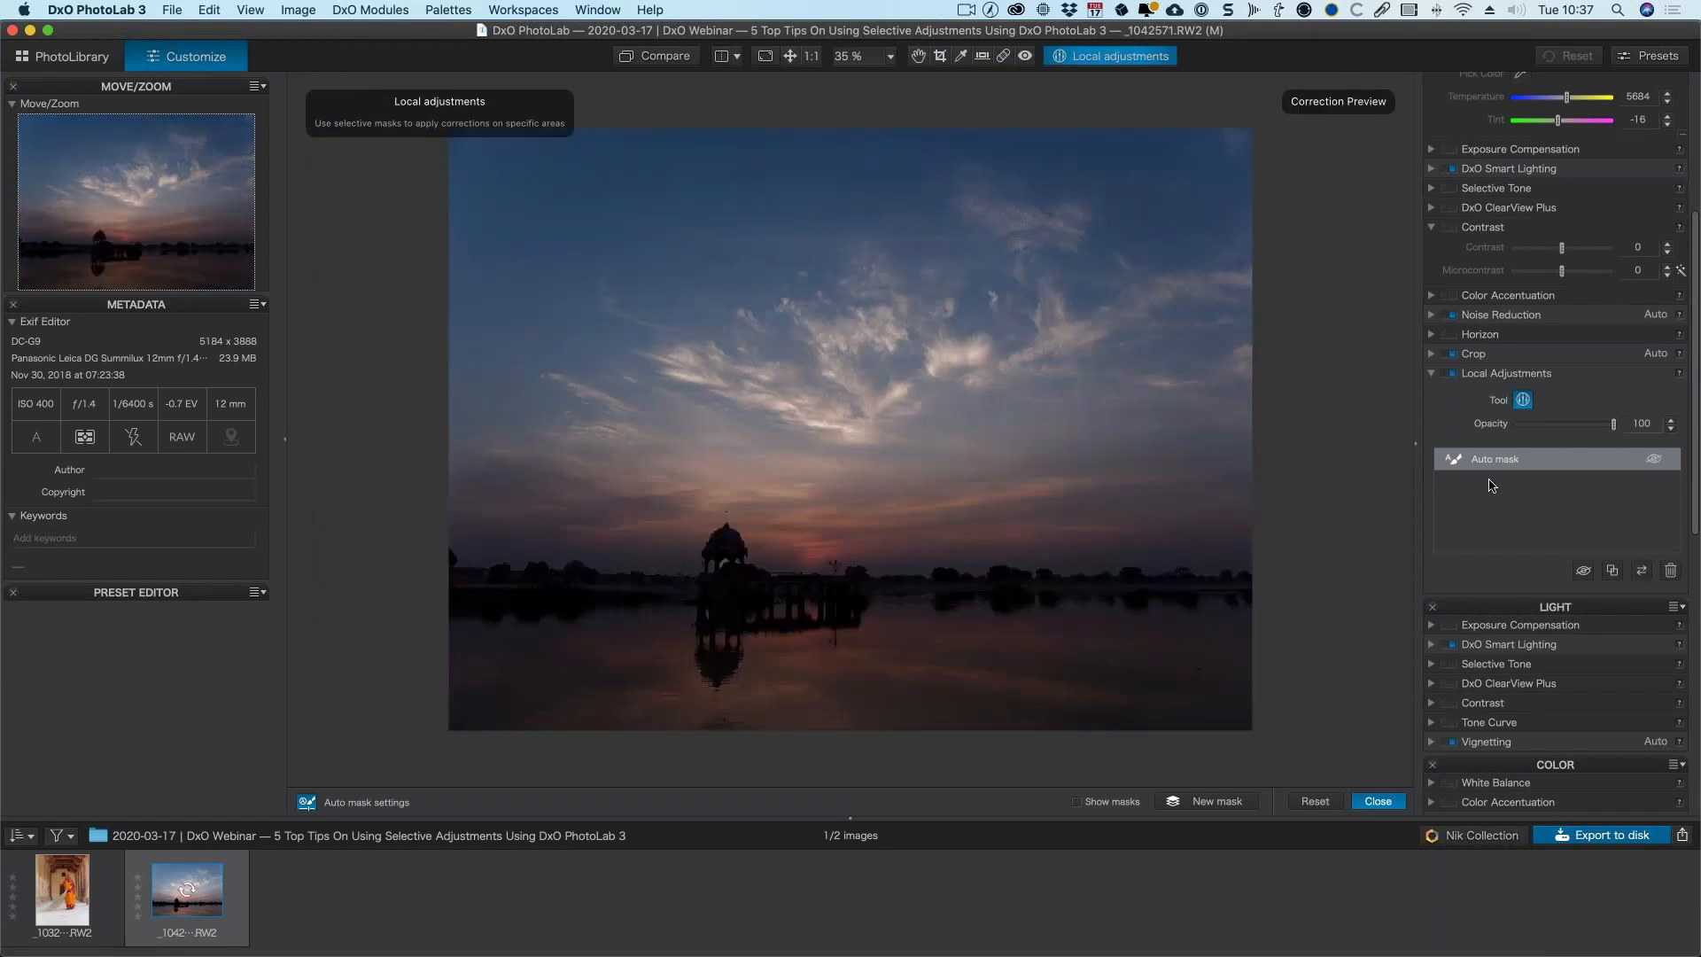
{"action": "left_click_drag", "start_coordinate": [509, 671], "coordinate": [502, 653]}
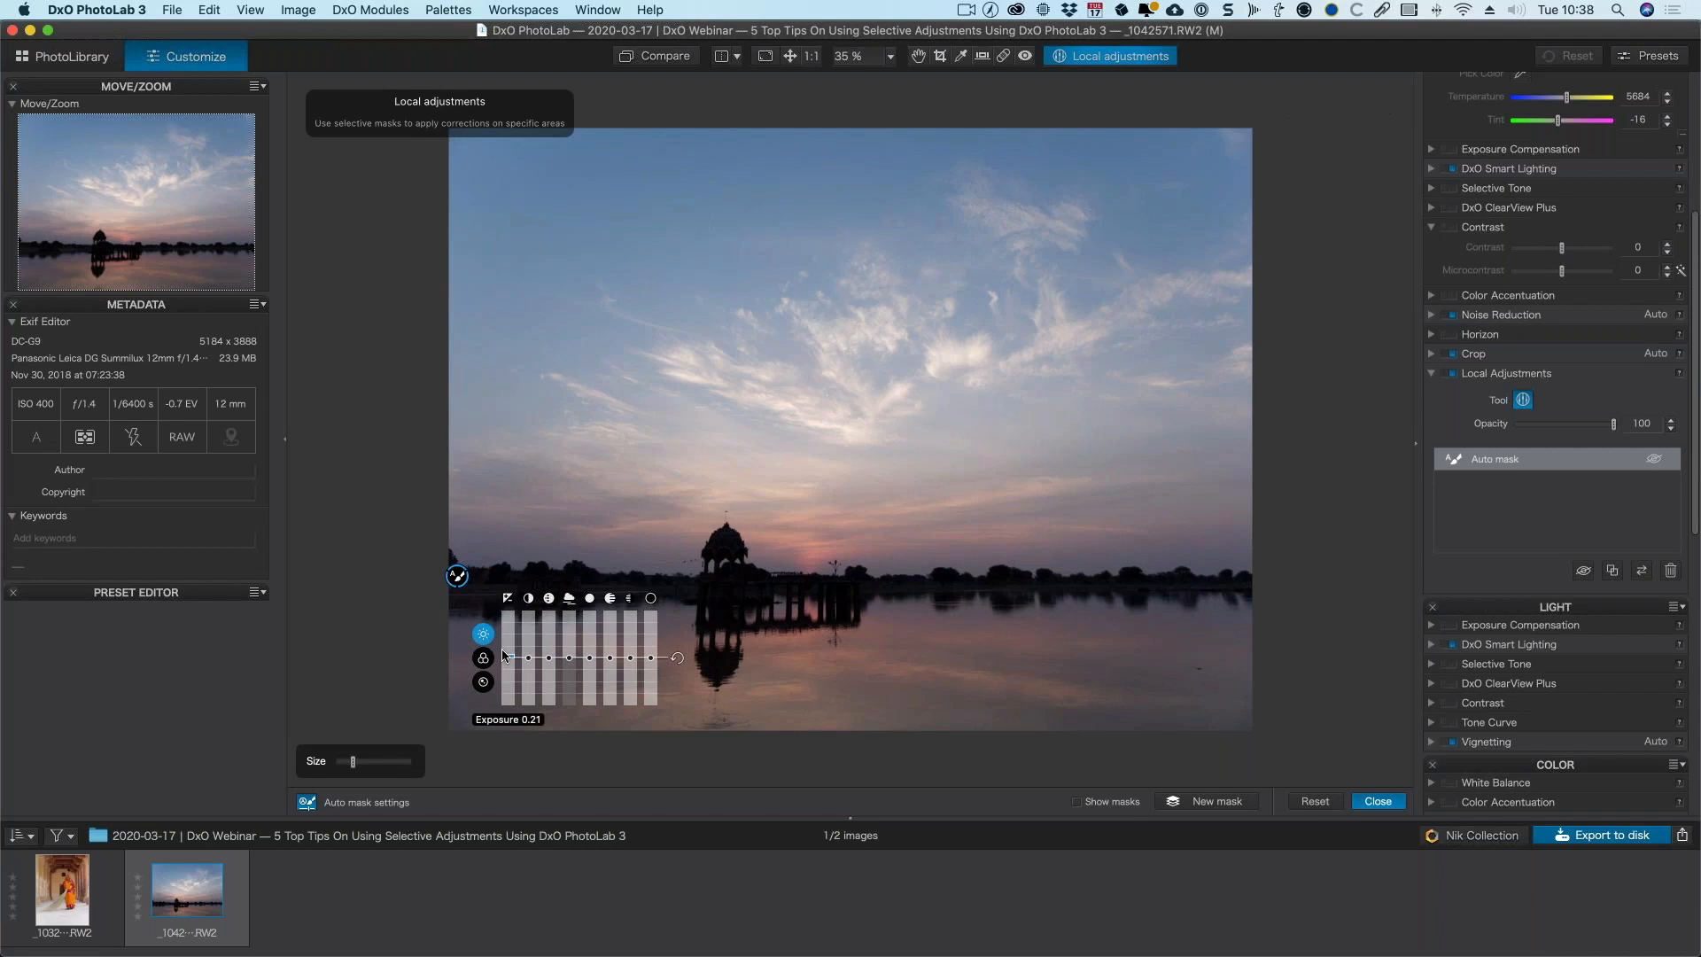
- Switch to the portrait of the woman with the broom and place a control point on the upper part of her orange sari
{"action": "key", "text": "Left"}
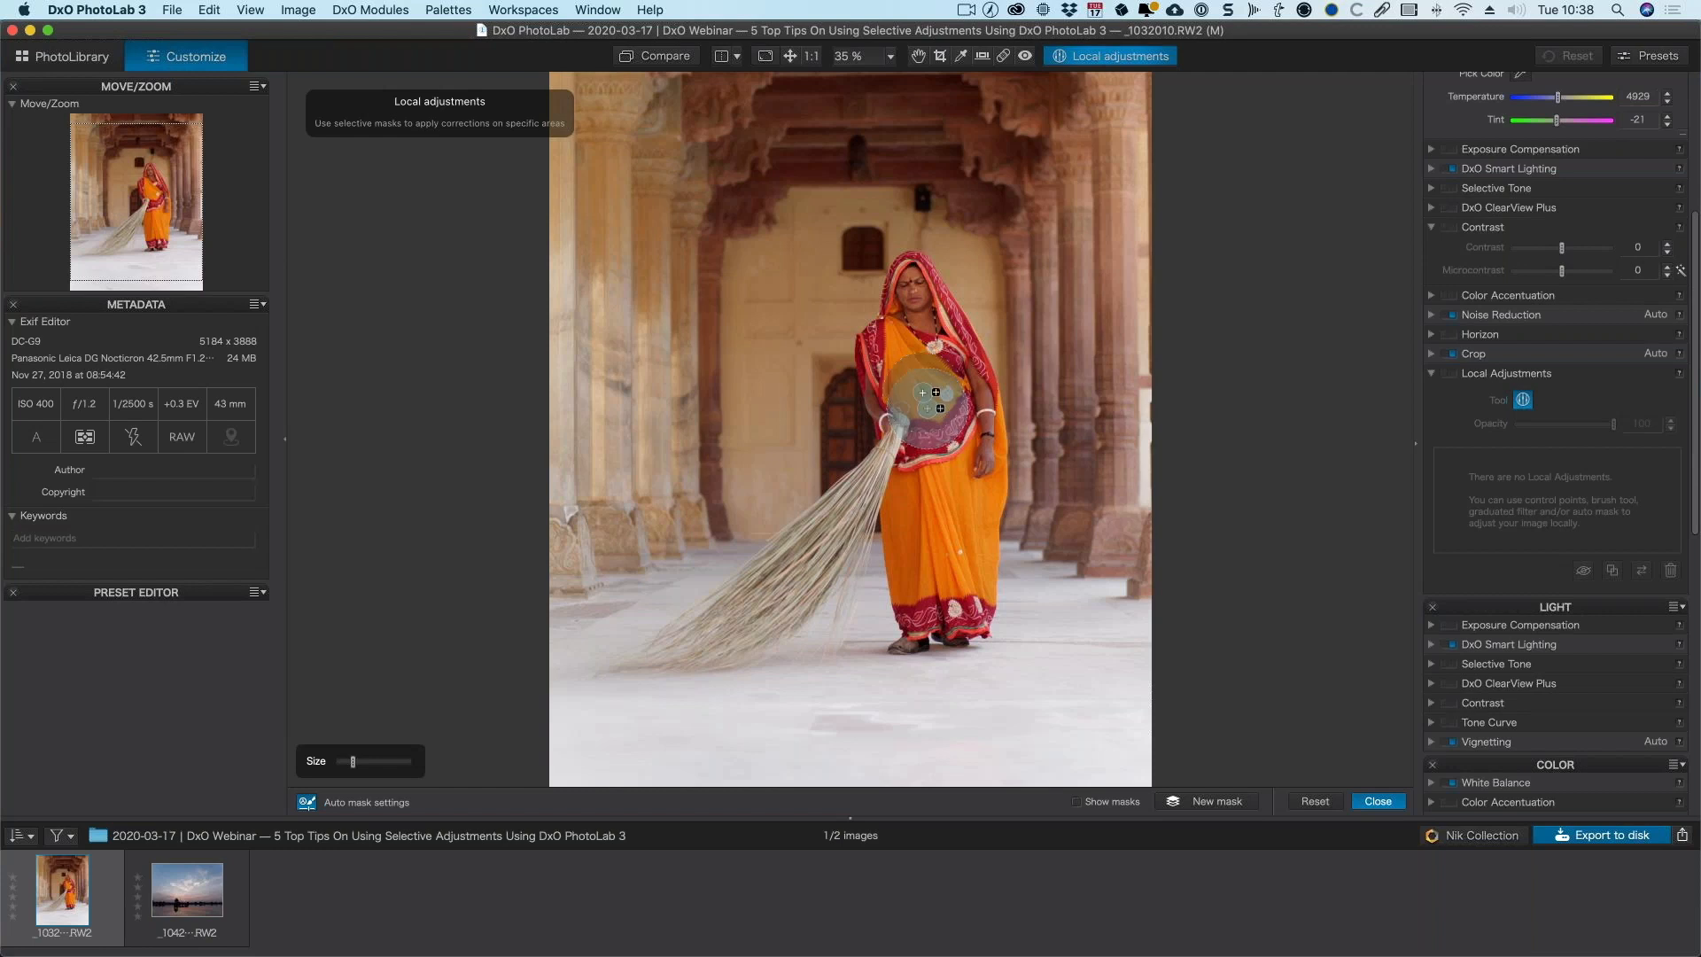
{"action": "left_click", "coordinate": [922, 383]}
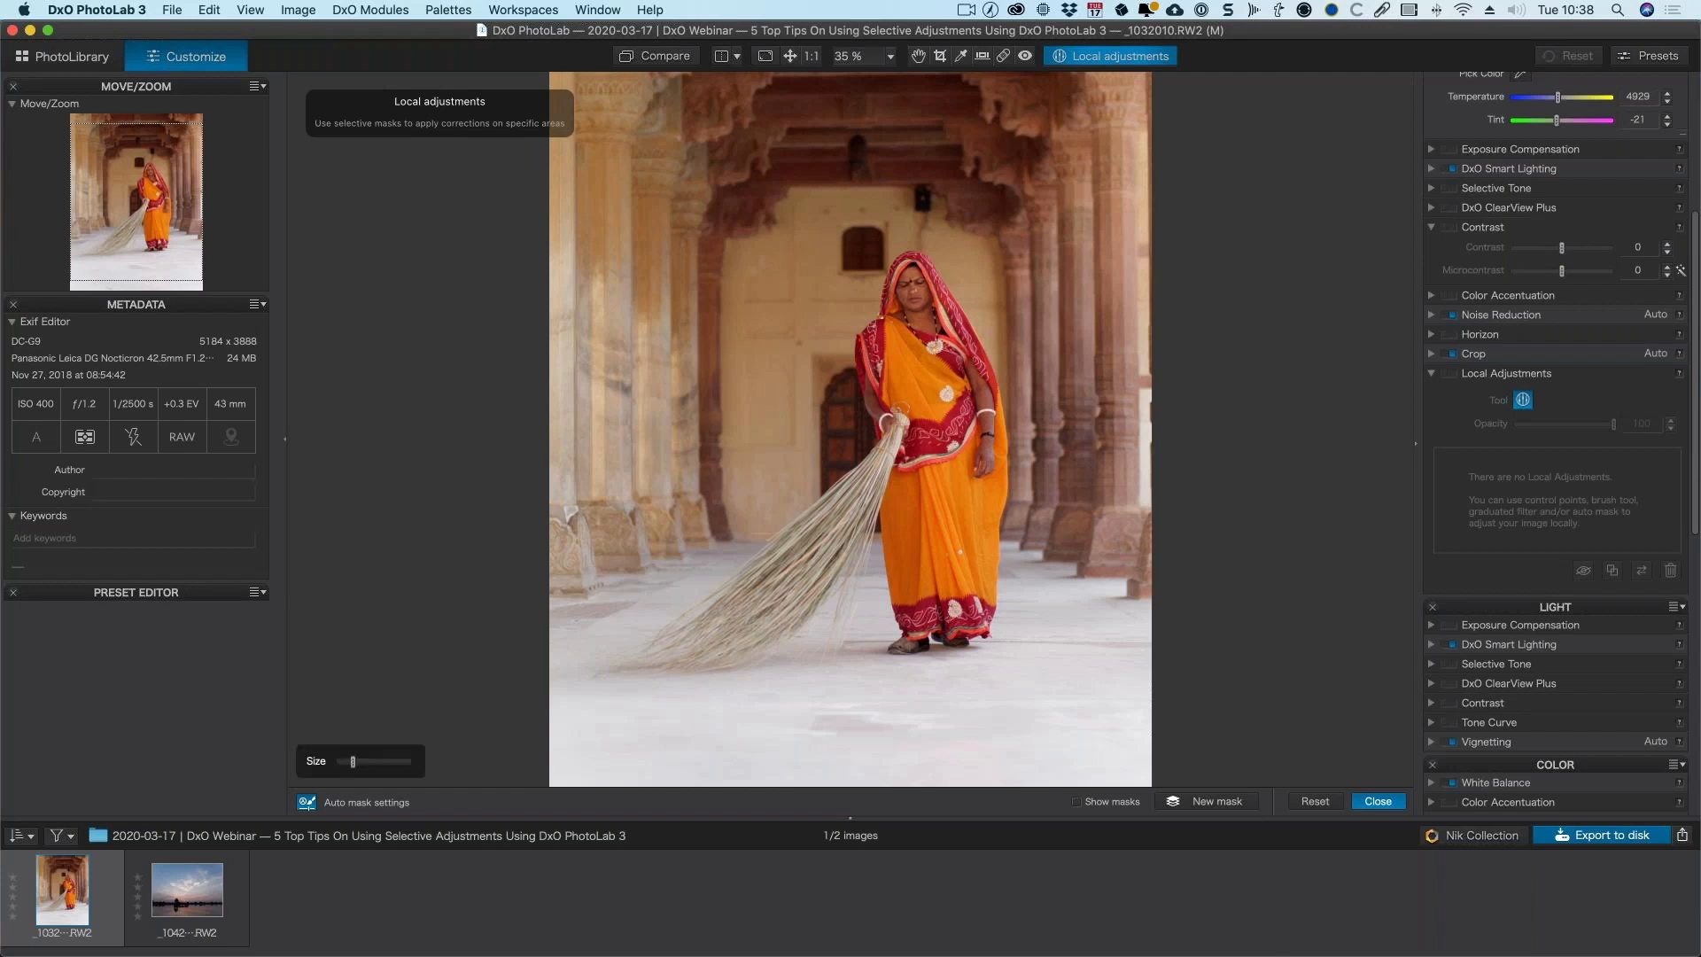
{"action": "right_click", "coordinate": [903, 383]}
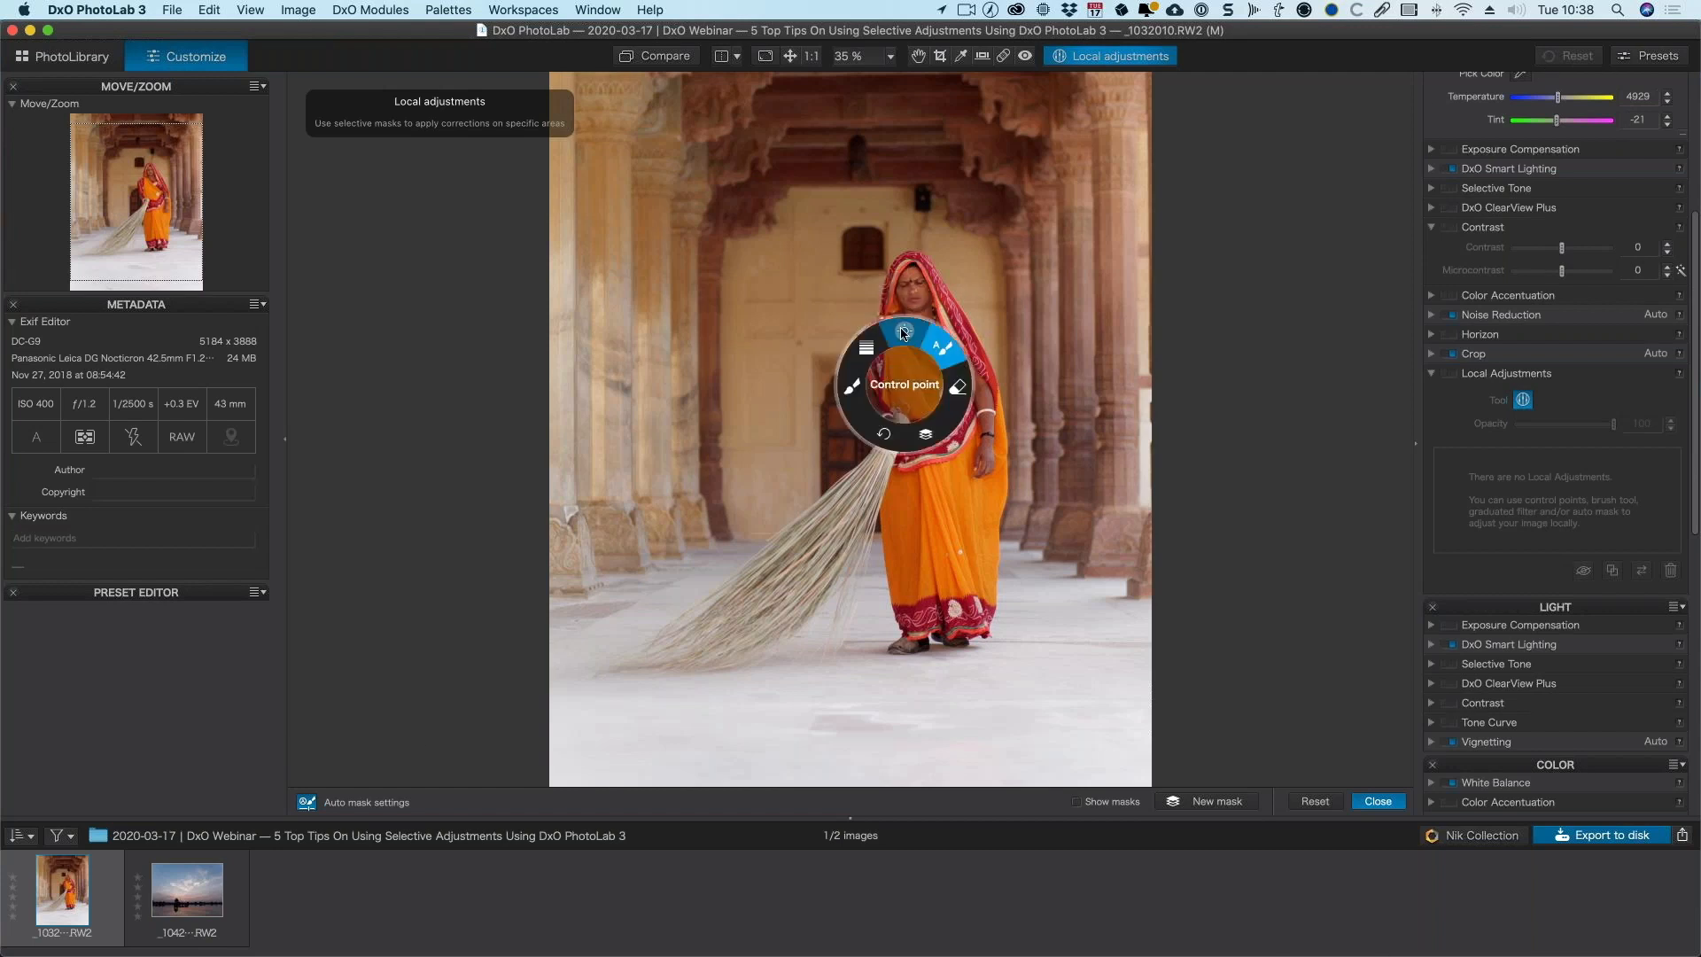
{"action": "left_click", "coordinate": [904, 331]}
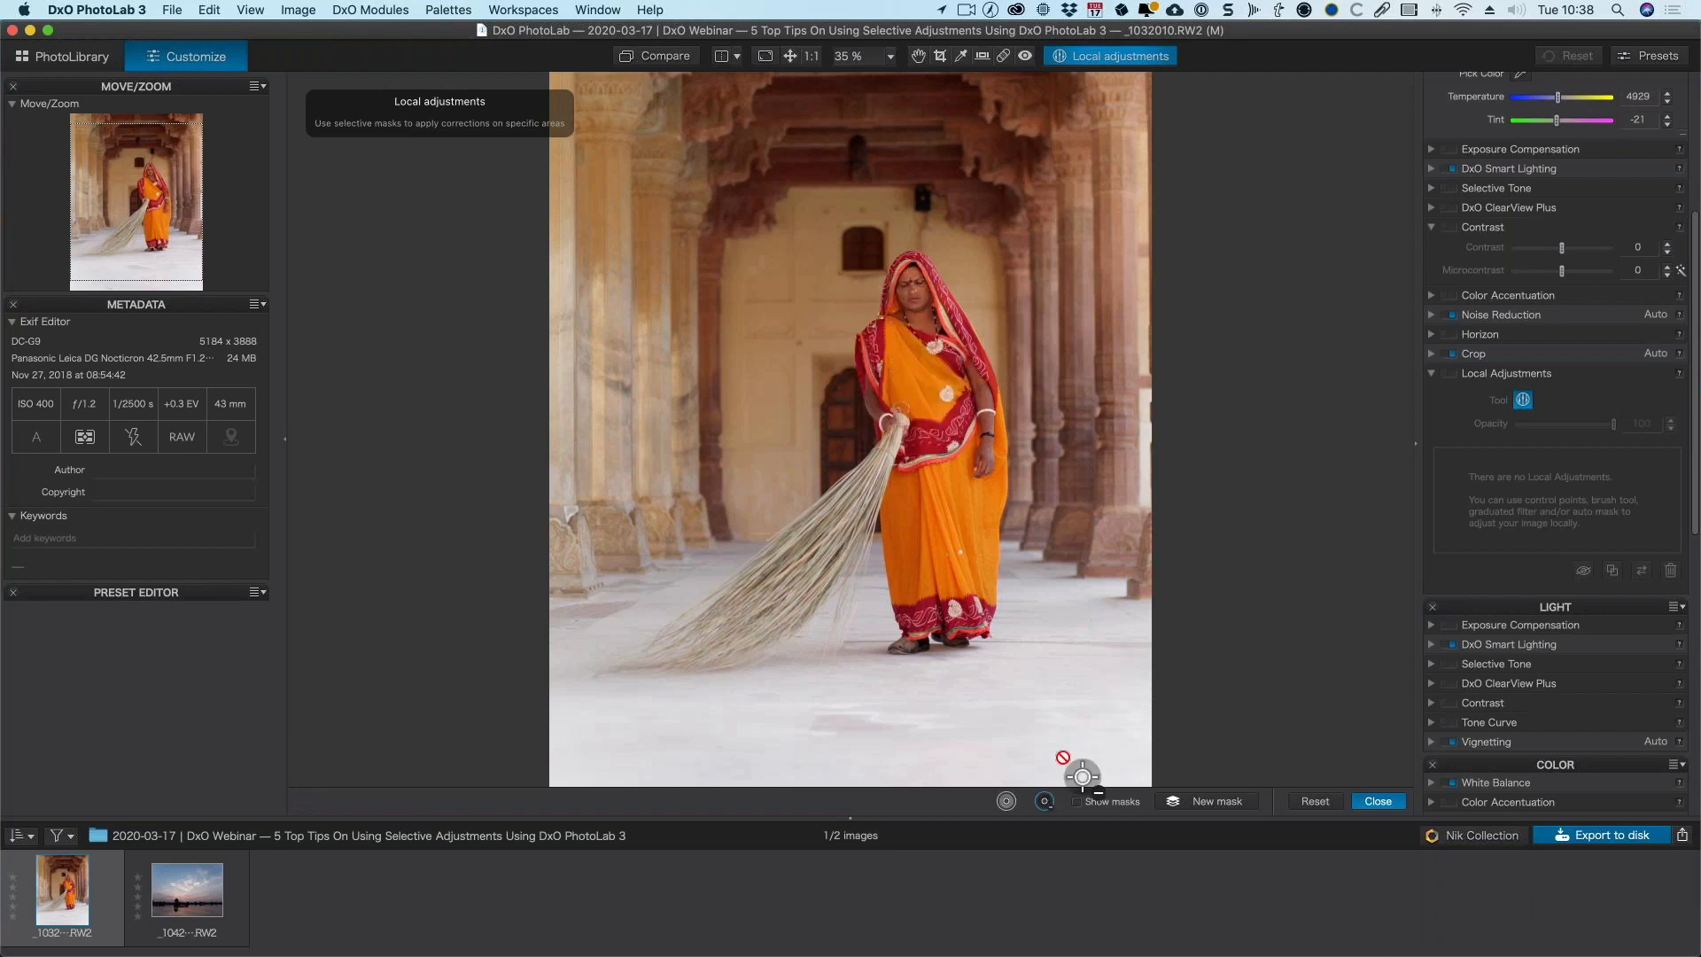
{"action": "left_click", "coordinate": [1007, 801]}
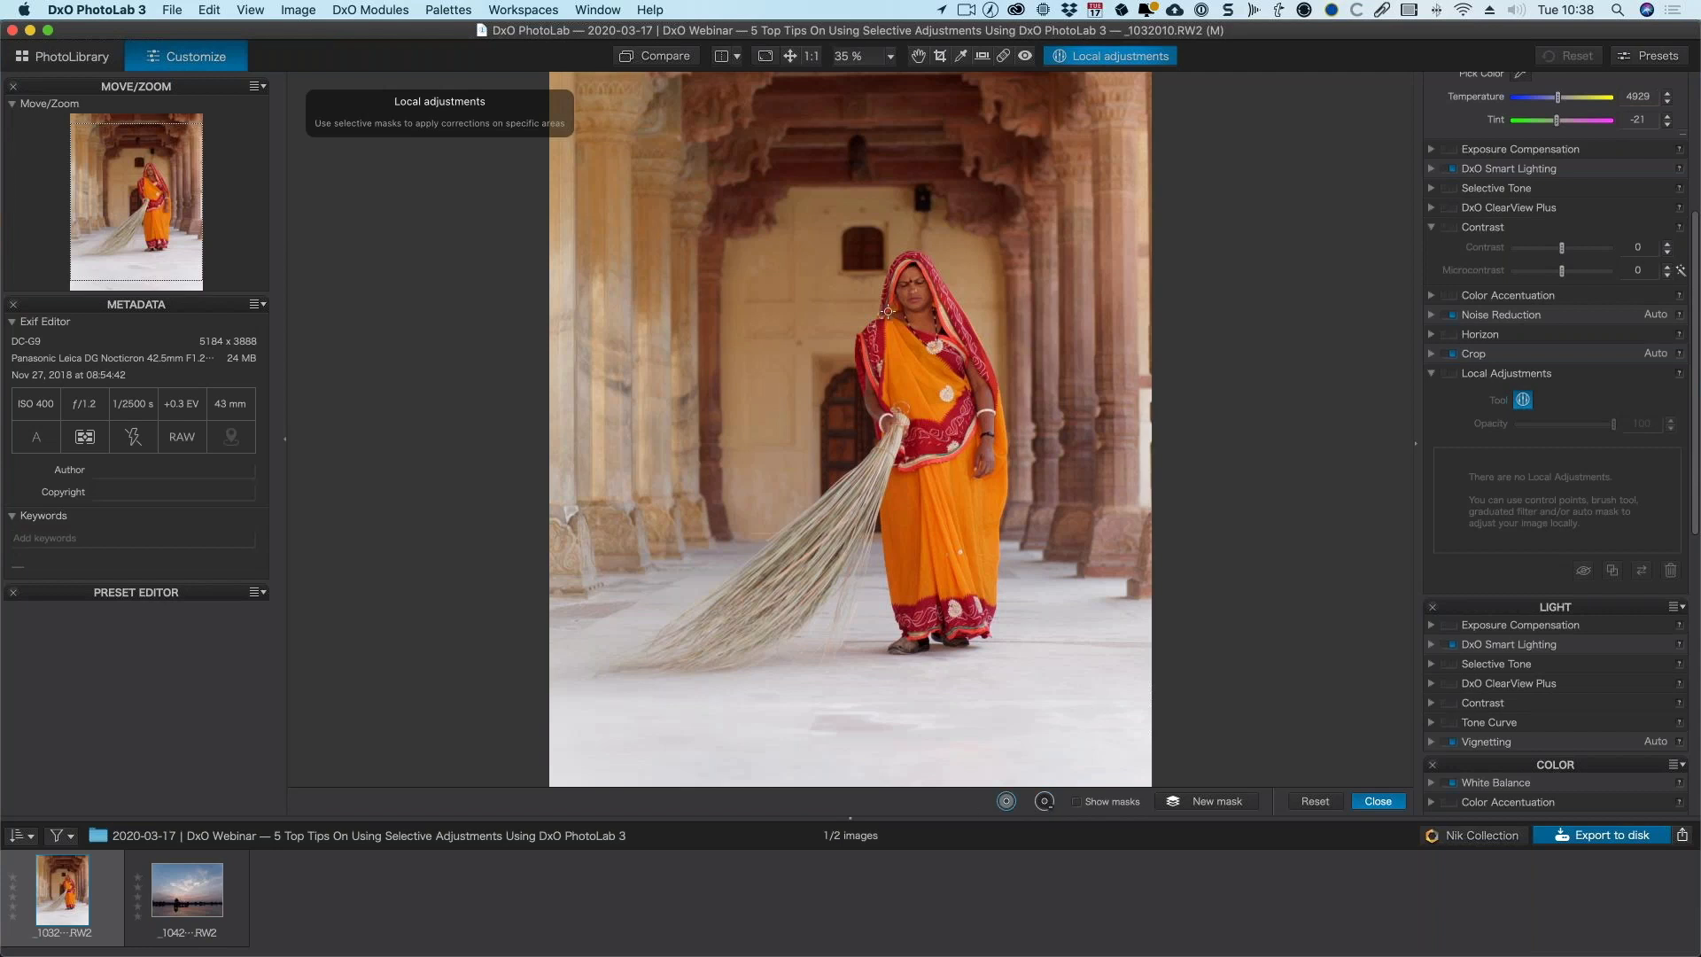
{"action": "left_click", "coordinate": [903, 370]}
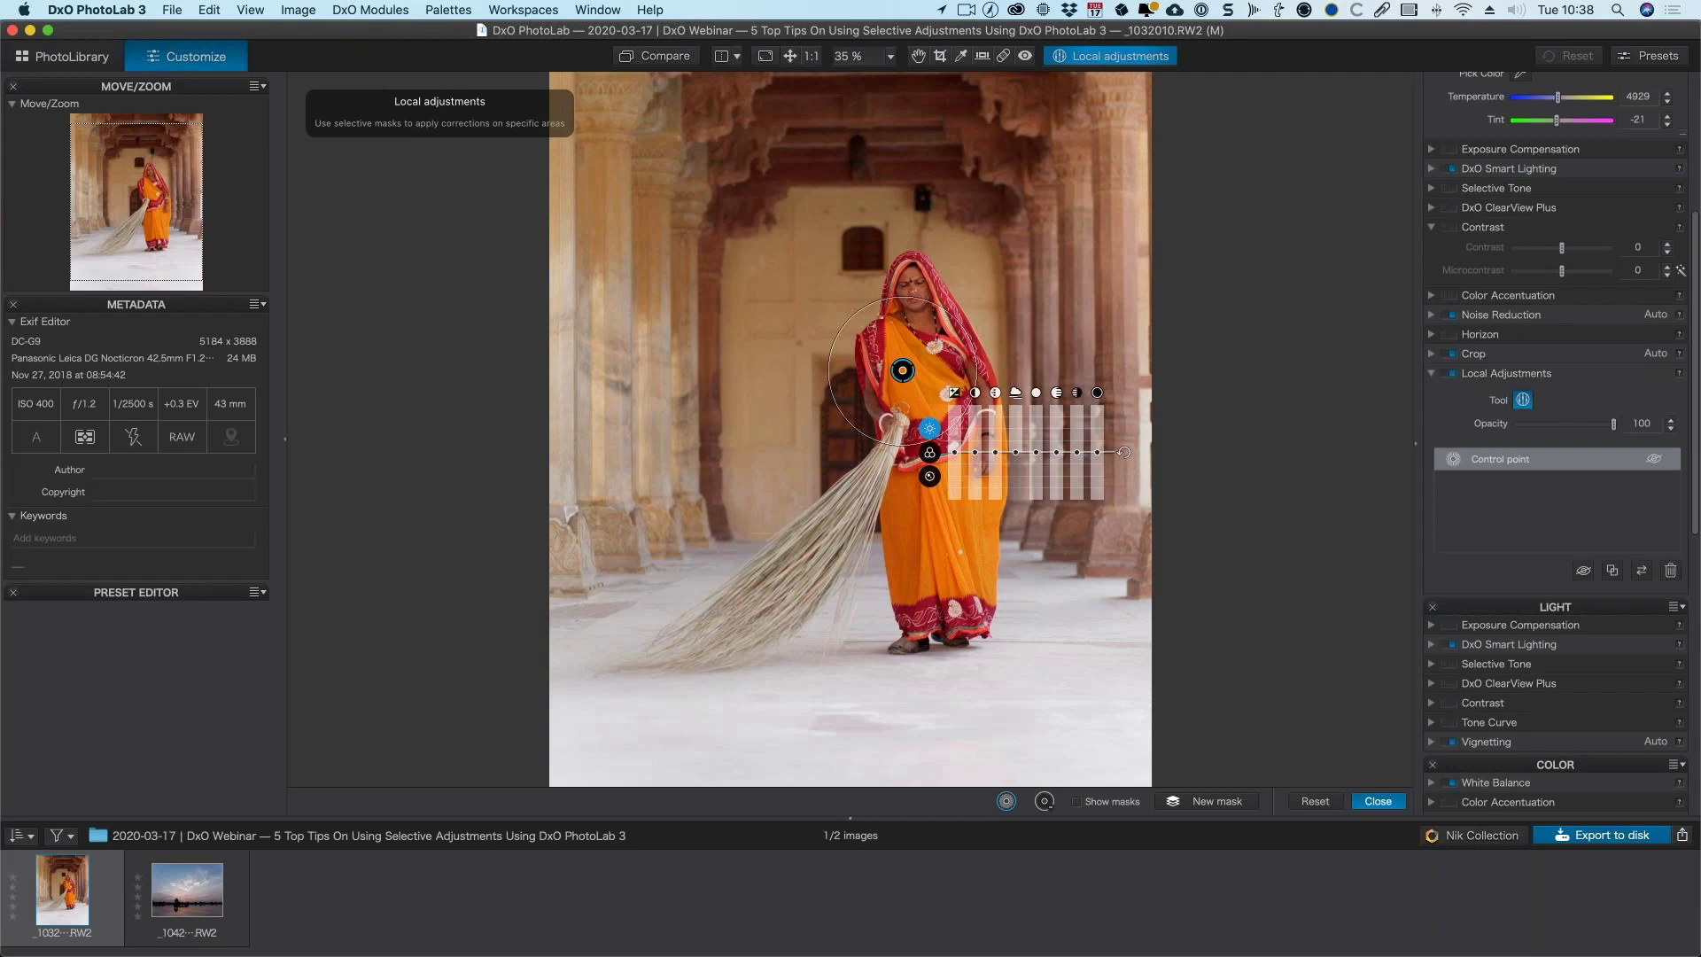
- Lower the control point's exposure slightly and turn on the mask display
{"action": "mouse_move", "coordinate": [955, 454]}
{"action": "left_click_drag", "start_coordinate": [955, 452], "coordinate": [955, 471]}
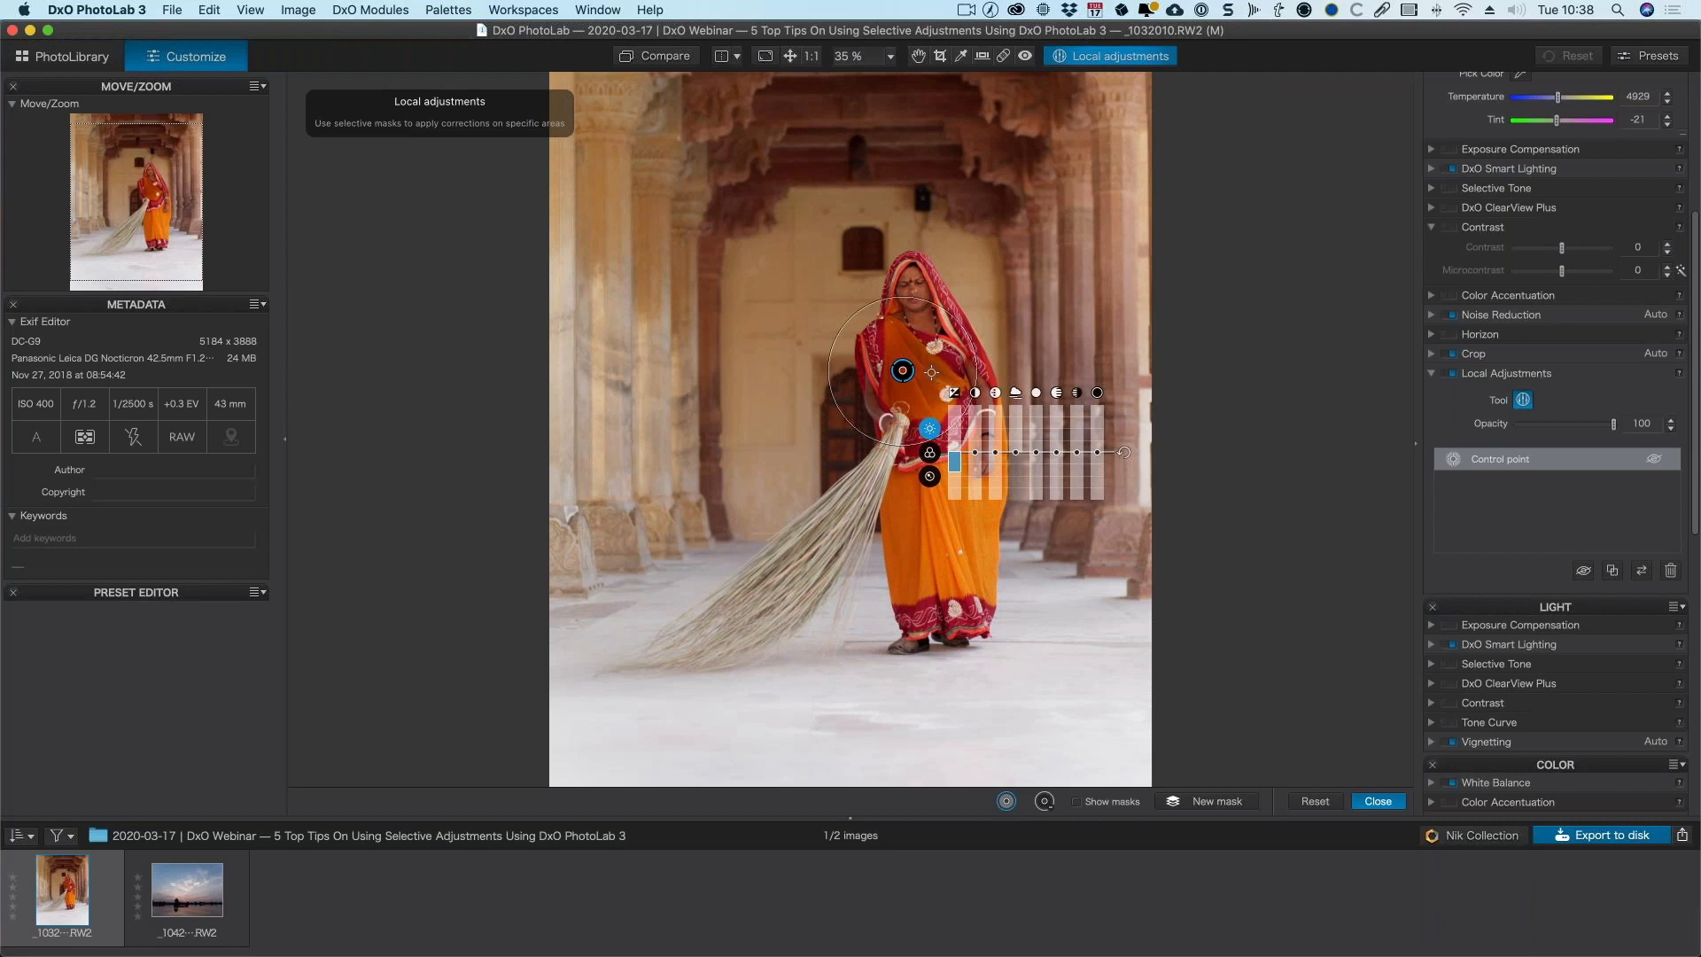
{"action": "left_click", "coordinate": [1077, 801]}
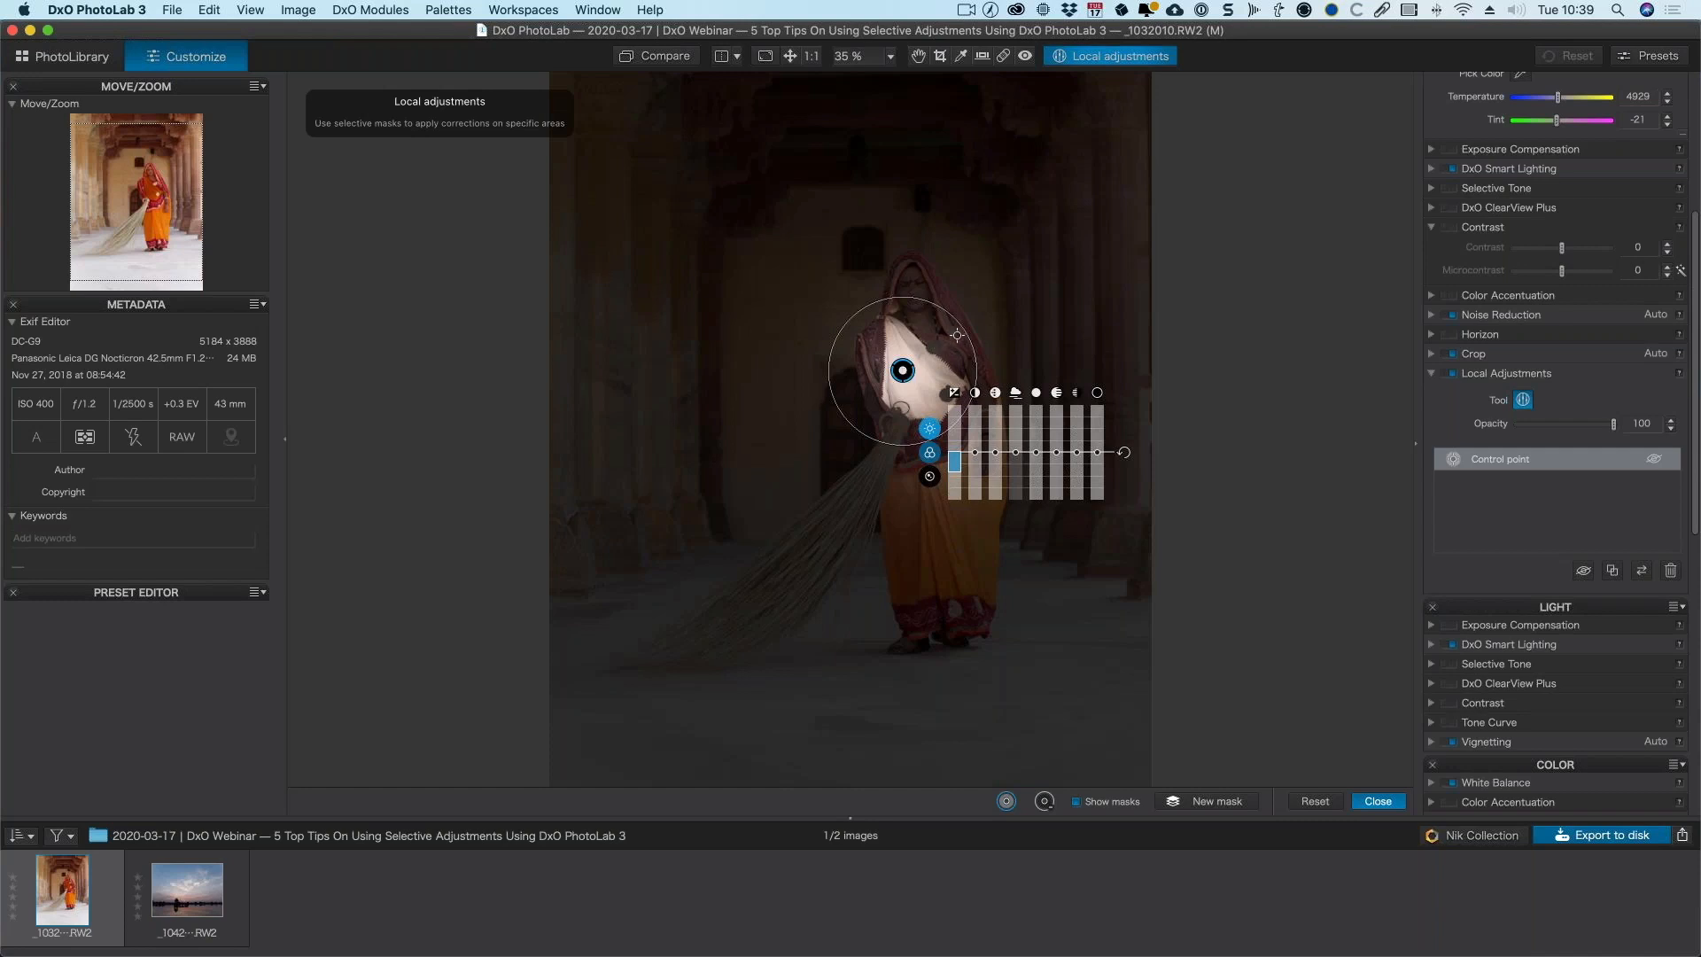
- Reposition the control point slightly within the orange fabric on the woman's chest to adjust the sampled area
{"action": "left_click_drag", "start_coordinate": [902, 370], "coordinate": [912, 368]}
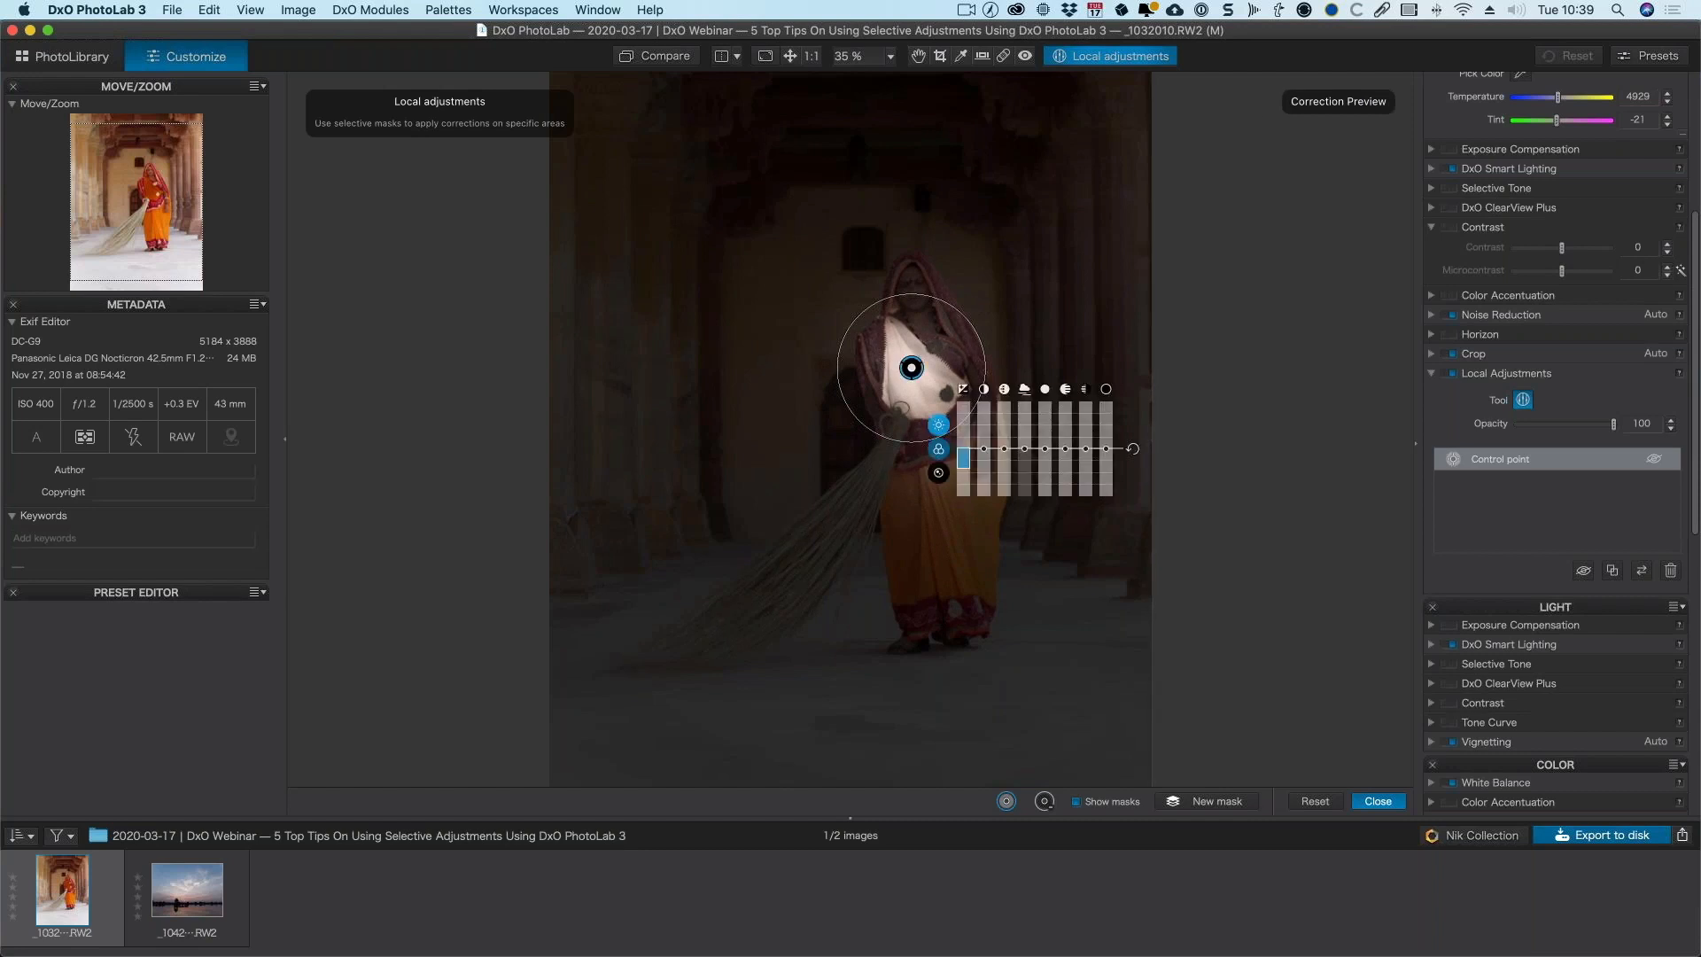
{"action": "left_click_drag", "start_coordinate": [911, 367], "coordinate": [915, 366]}
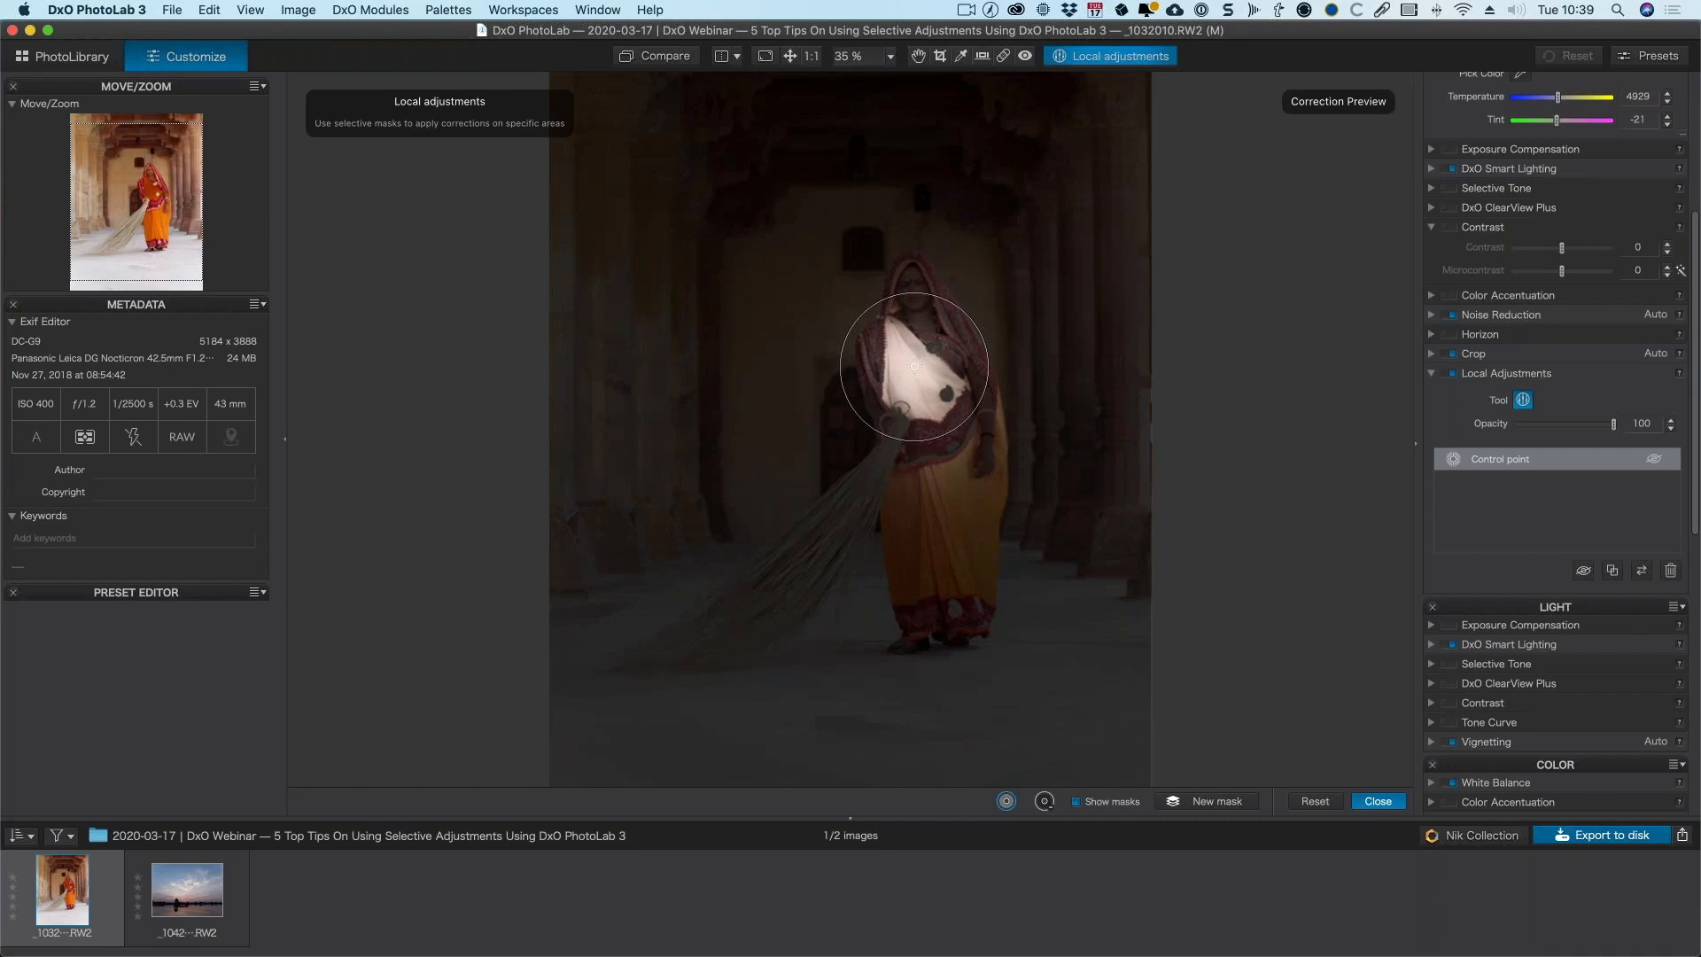
{"action": "left_click_drag", "start_coordinate": [915, 366], "coordinate": [916, 366]}
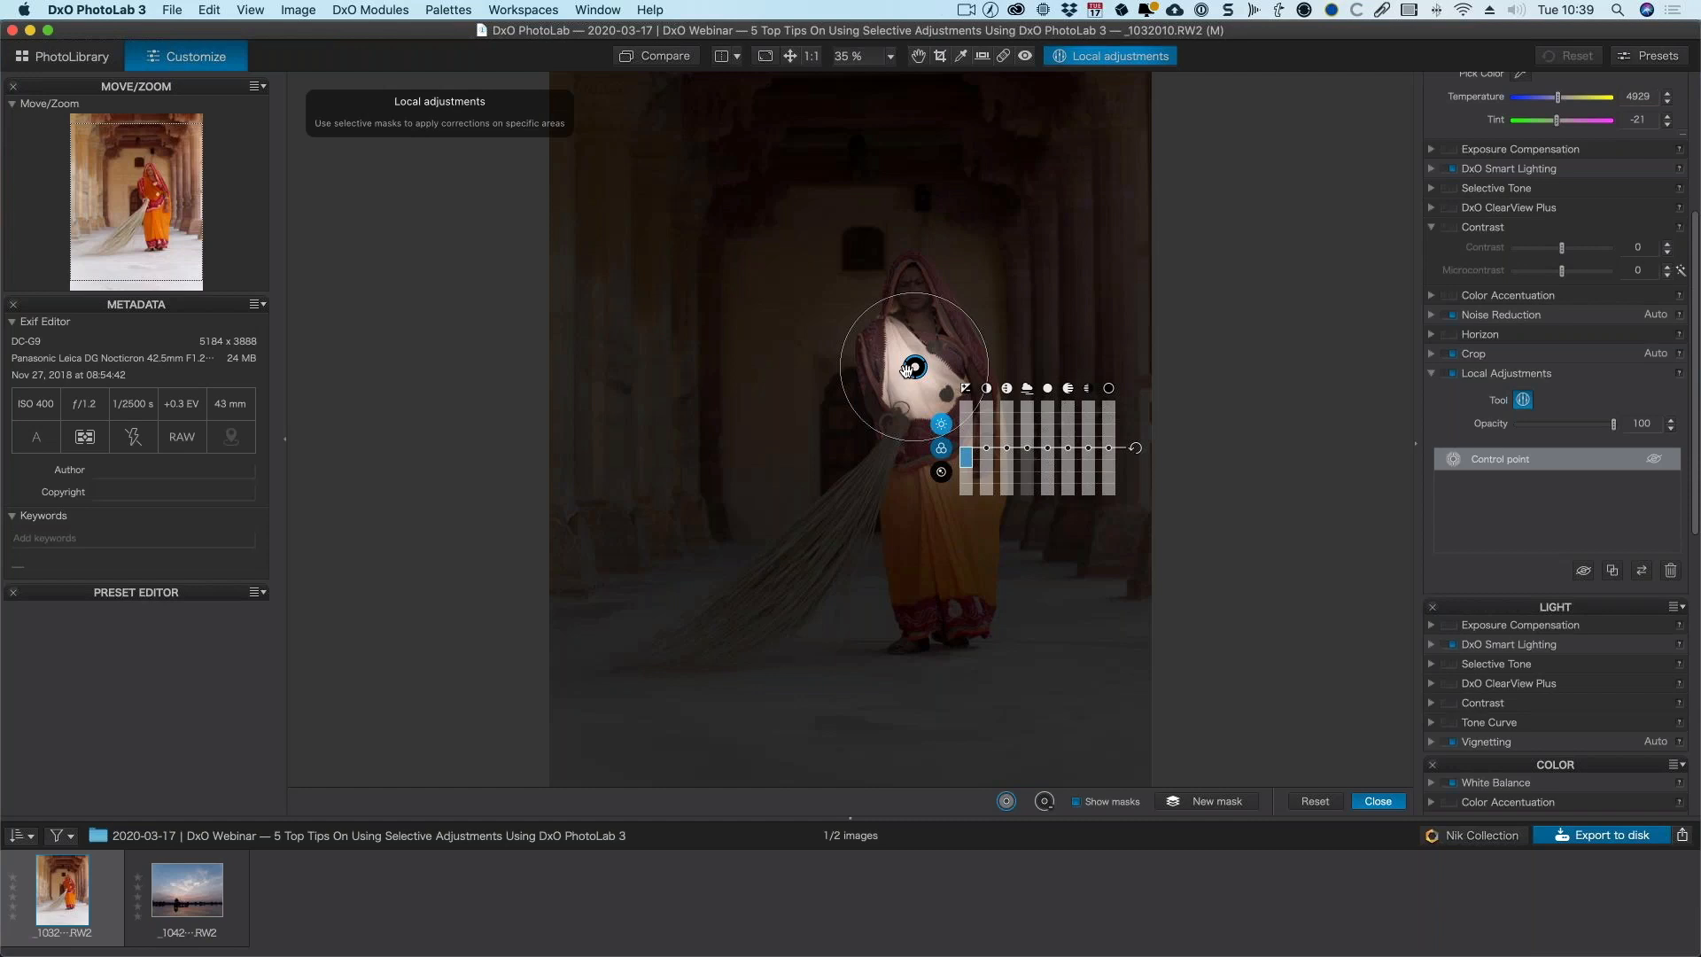
{"action": "left_click_drag", "start_coordinate": [906, 370], "coordinate": [909, 375]}
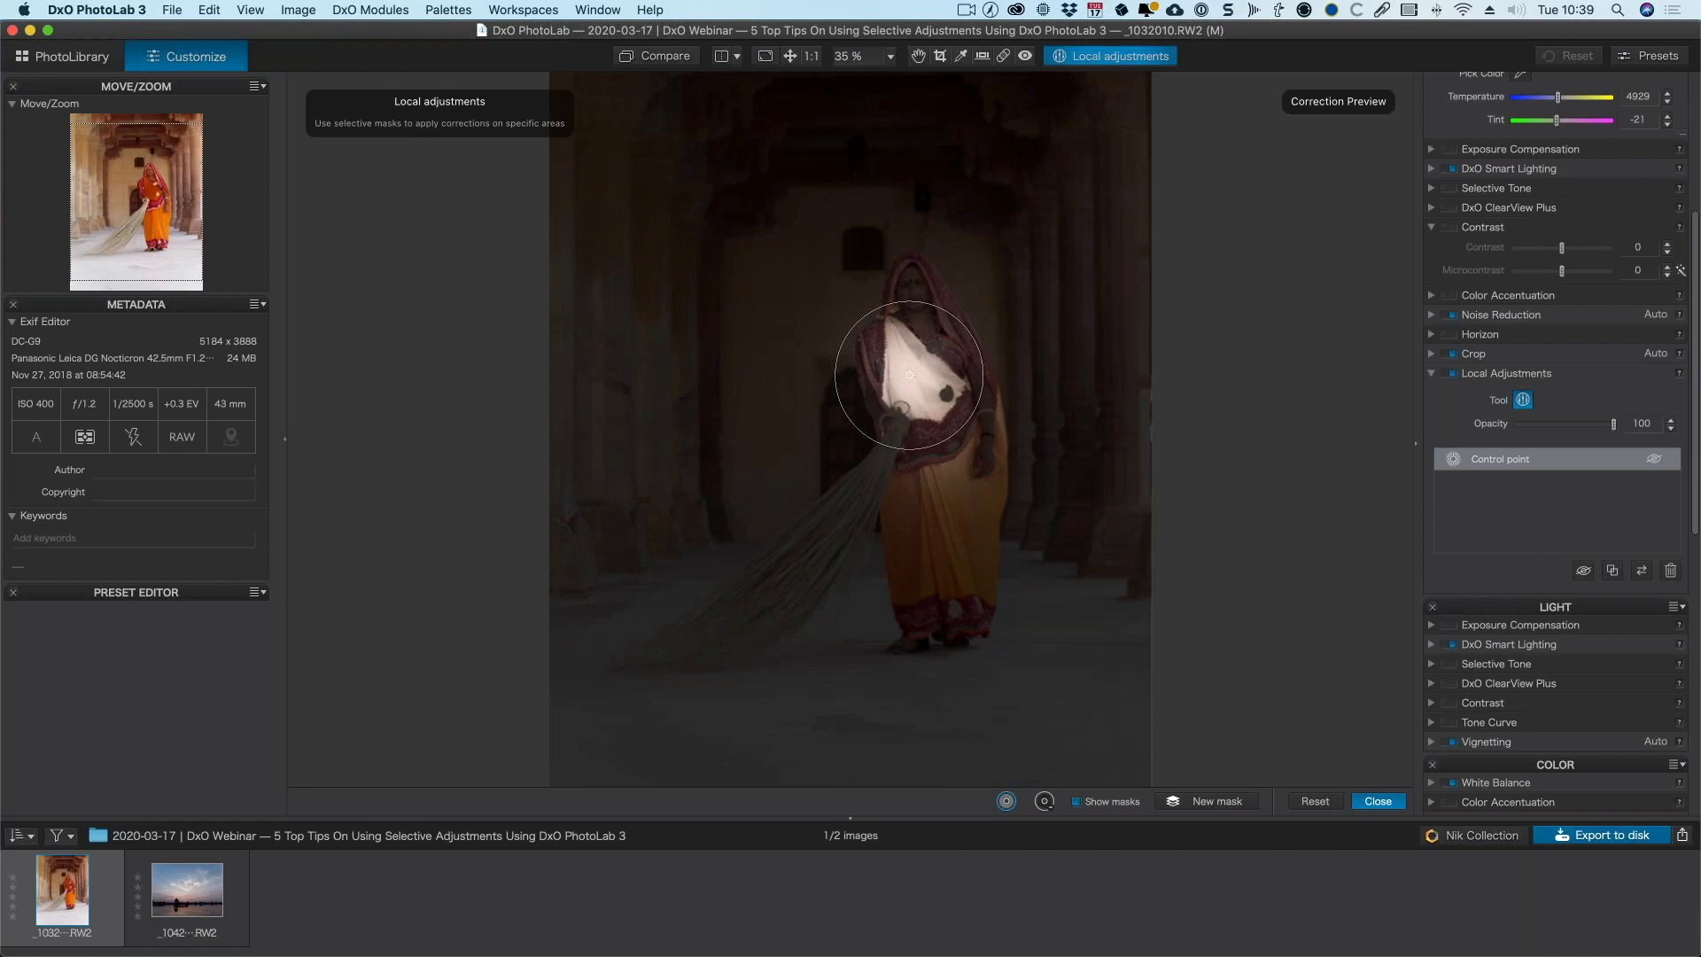
{"action": "left_click_drag", "start_coordinate": [909, 375], "coordinate": [909, 375]}
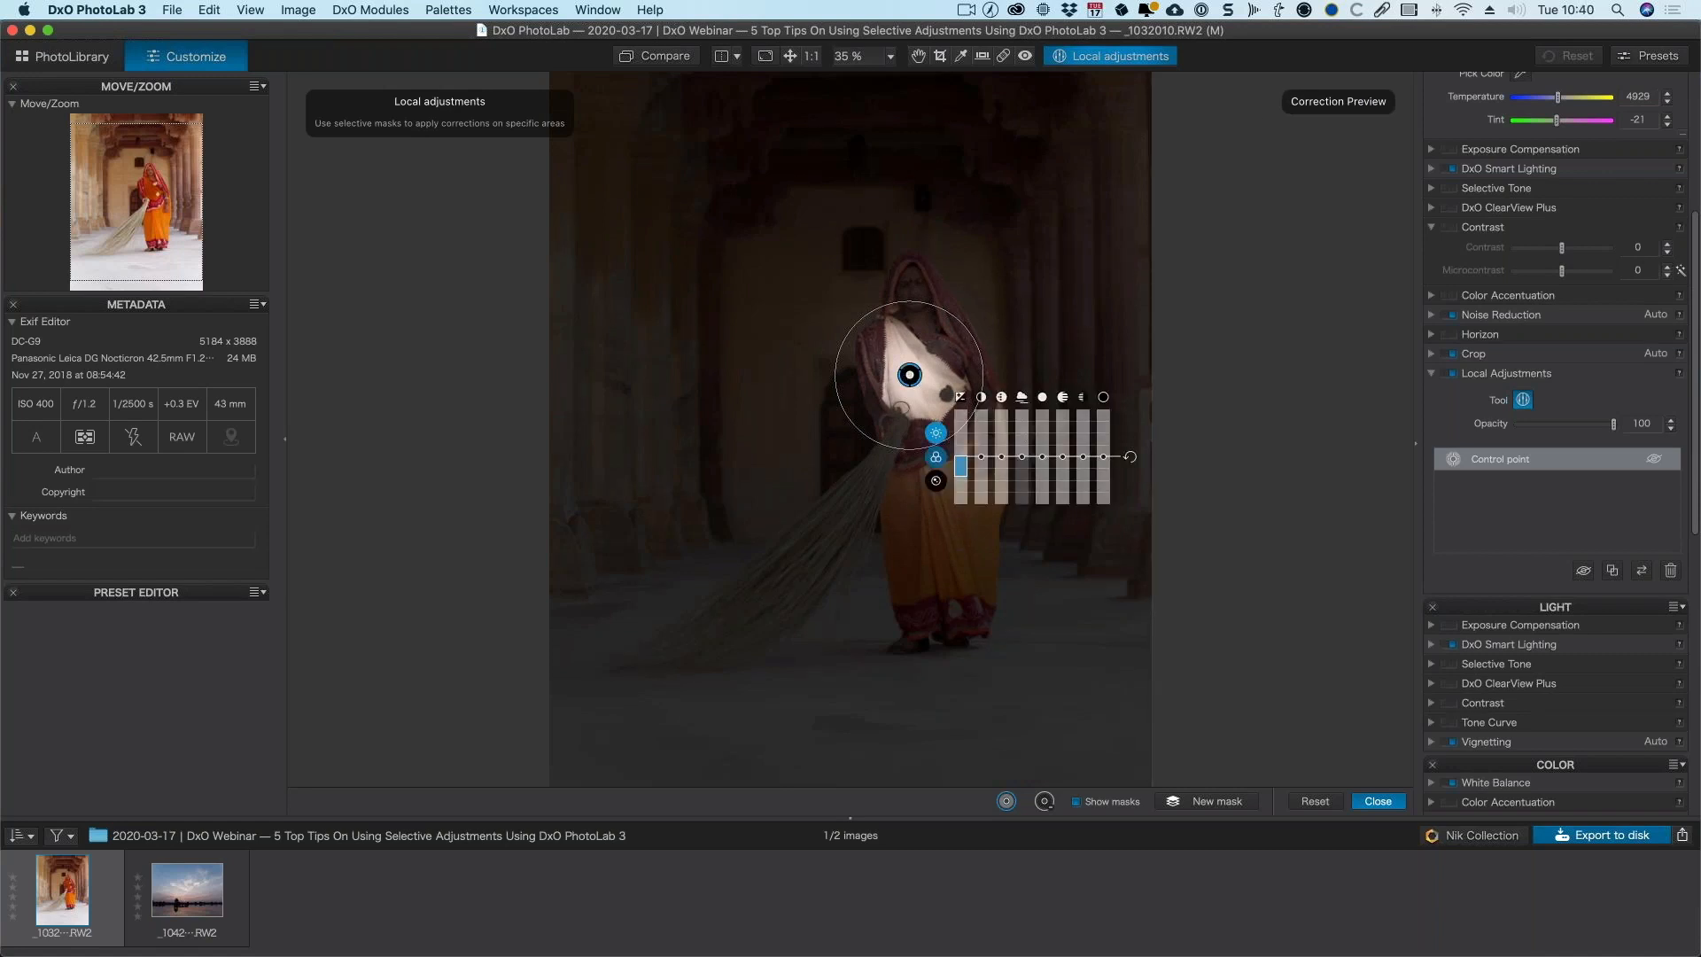
- Vary the chest control point's position and radius, ending with a small area around the upper orange sari
{"action": "mouse_move", "coordinate": [961, 322]}
{"action": "left_mouse_down"}
{"action": "mouse_move", "coordinate": [946, 338]}
{"action": "mouse_move", "coordinate": [976, 307]}
{"action": "mouse_move", "coordinate": [948, 336]}
{"action": "left_mouse_up"}
{"action": "left_click_drag", "start_coordinate": [1014, 375], "coordinate": [1016, 374]}
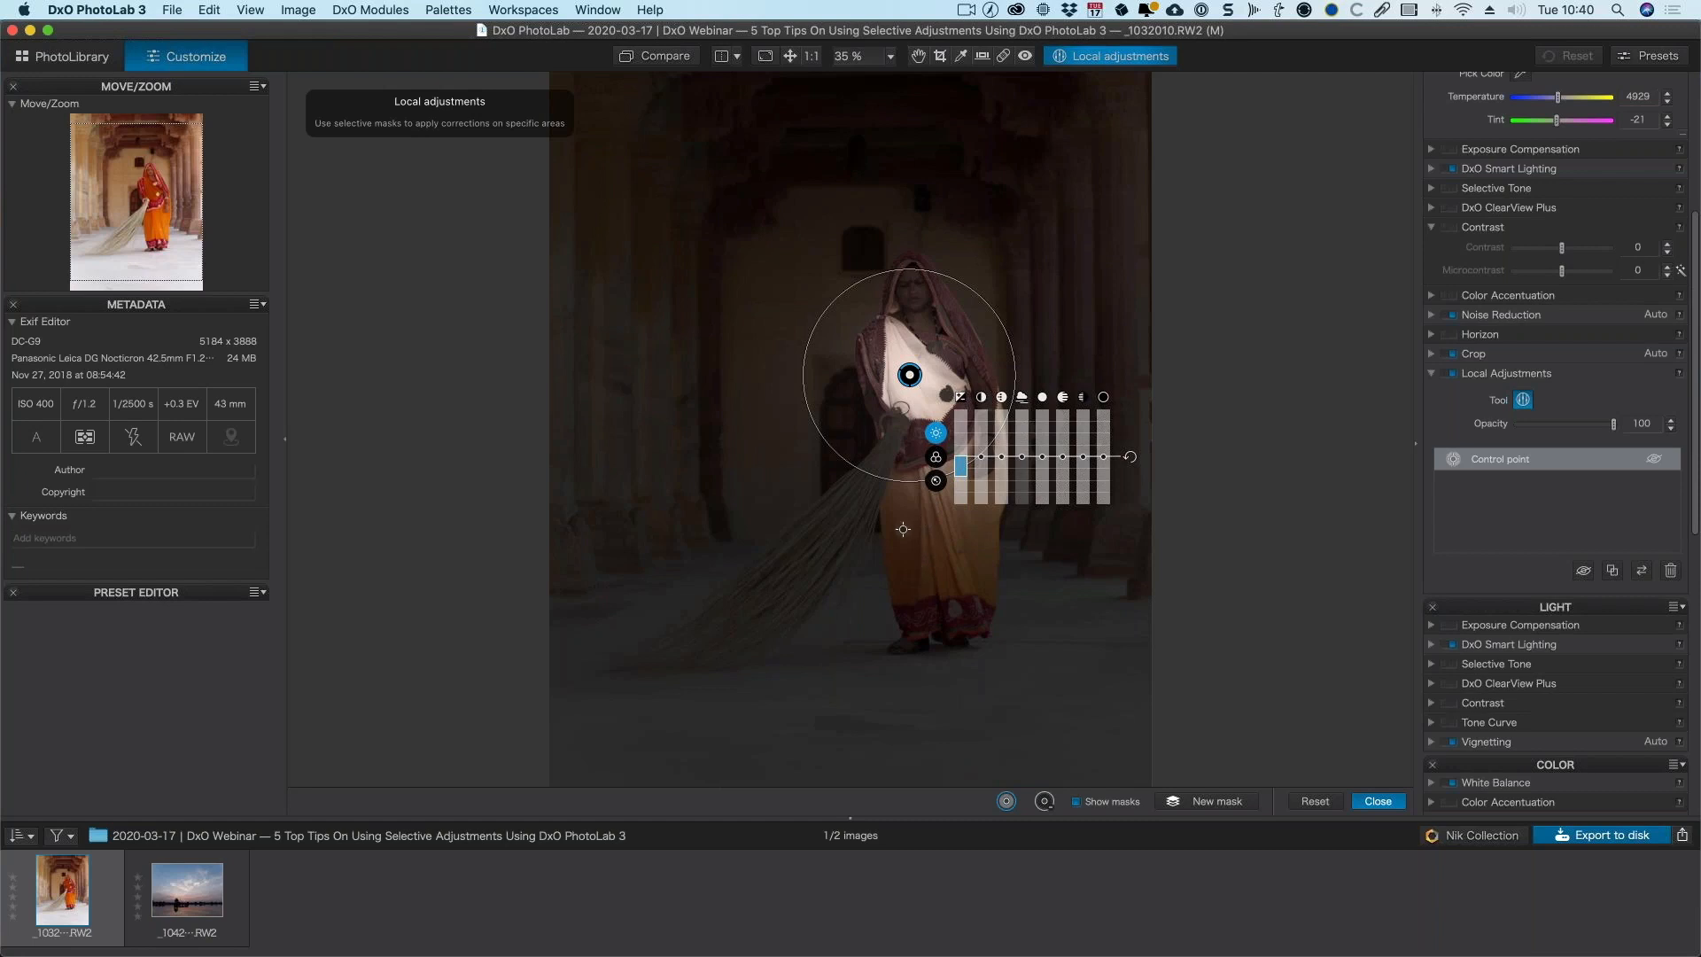
{"action": "mouse_move", "coordinate": [906, 481]}
{"action": "left_mouse_down"}
{"action": "mouse_move", "coordinate": [906, 460]}
{"action": "mouse_move", "coordinate": [906, 477]}
{"action": "left_mouse_up"}
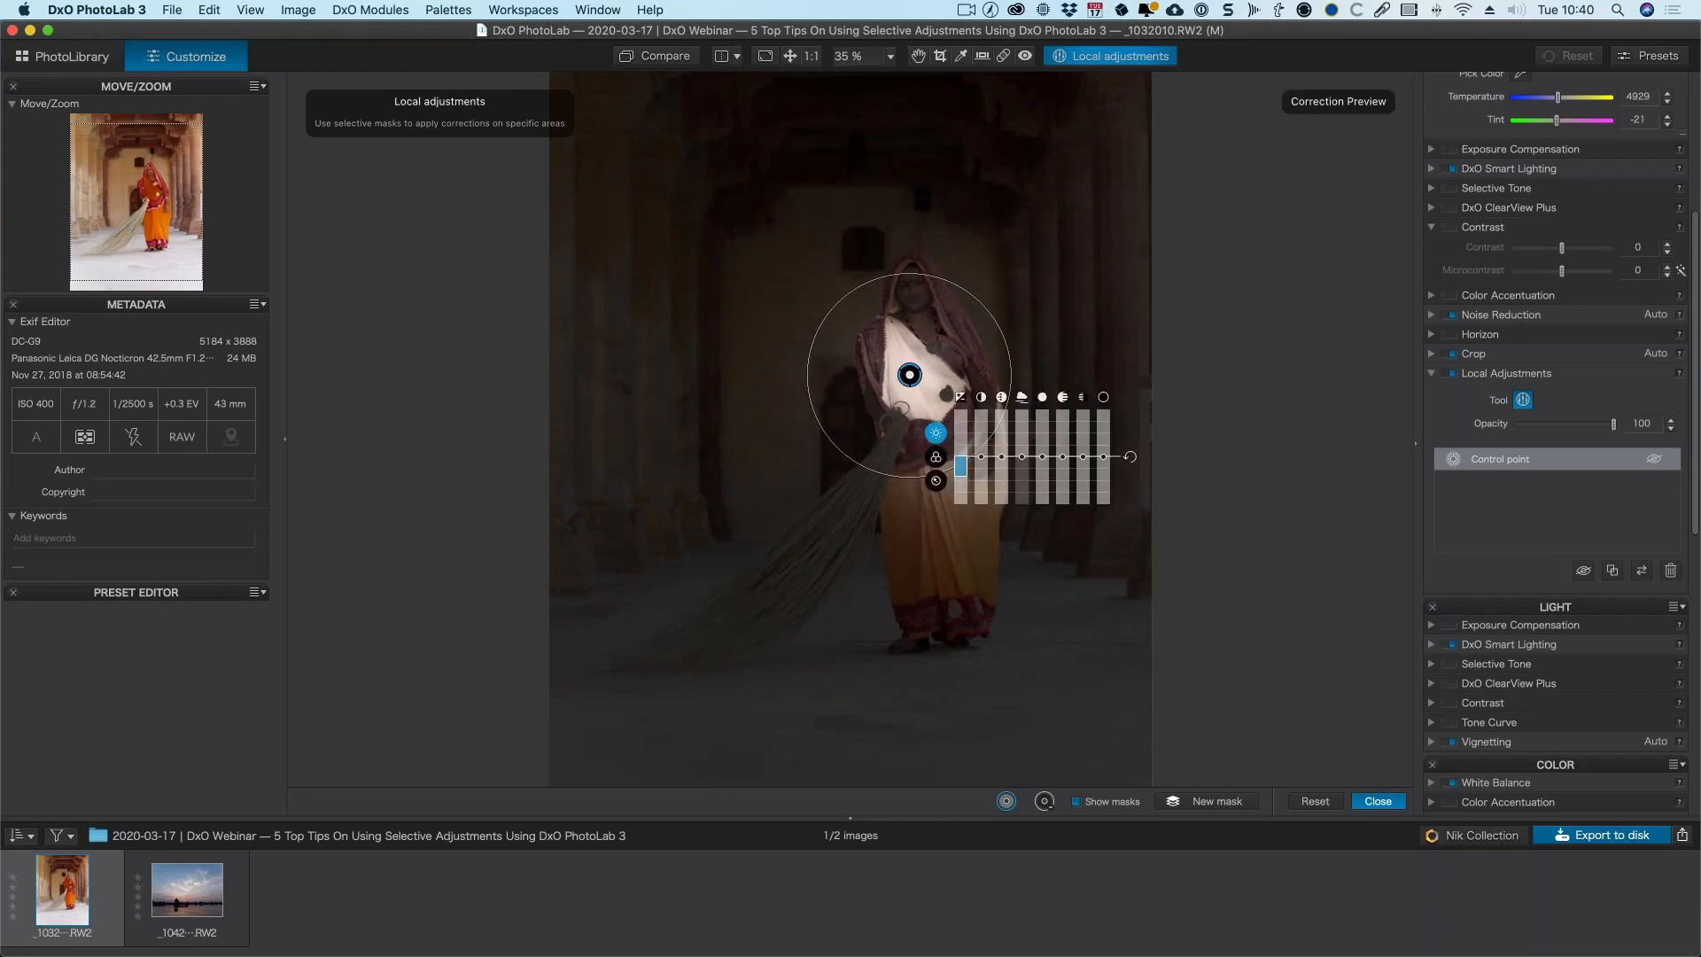
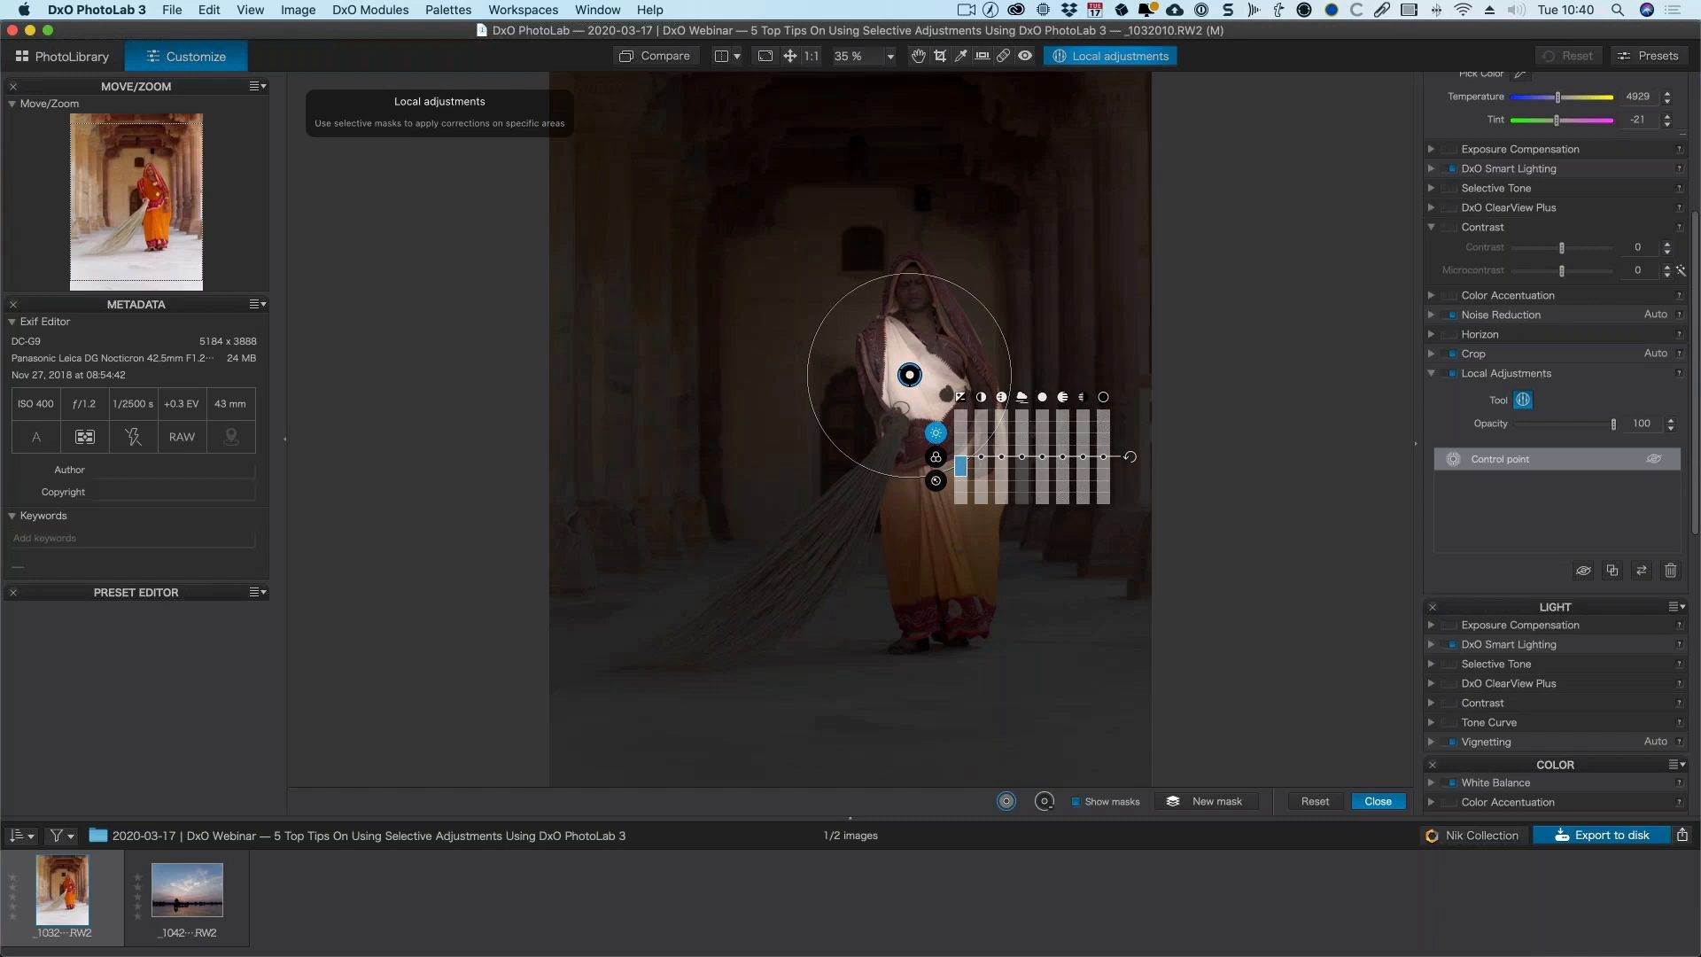
{"action": "left_click_drag", "start_coordinate": [910, 375], "coordinate": [913, 379]}
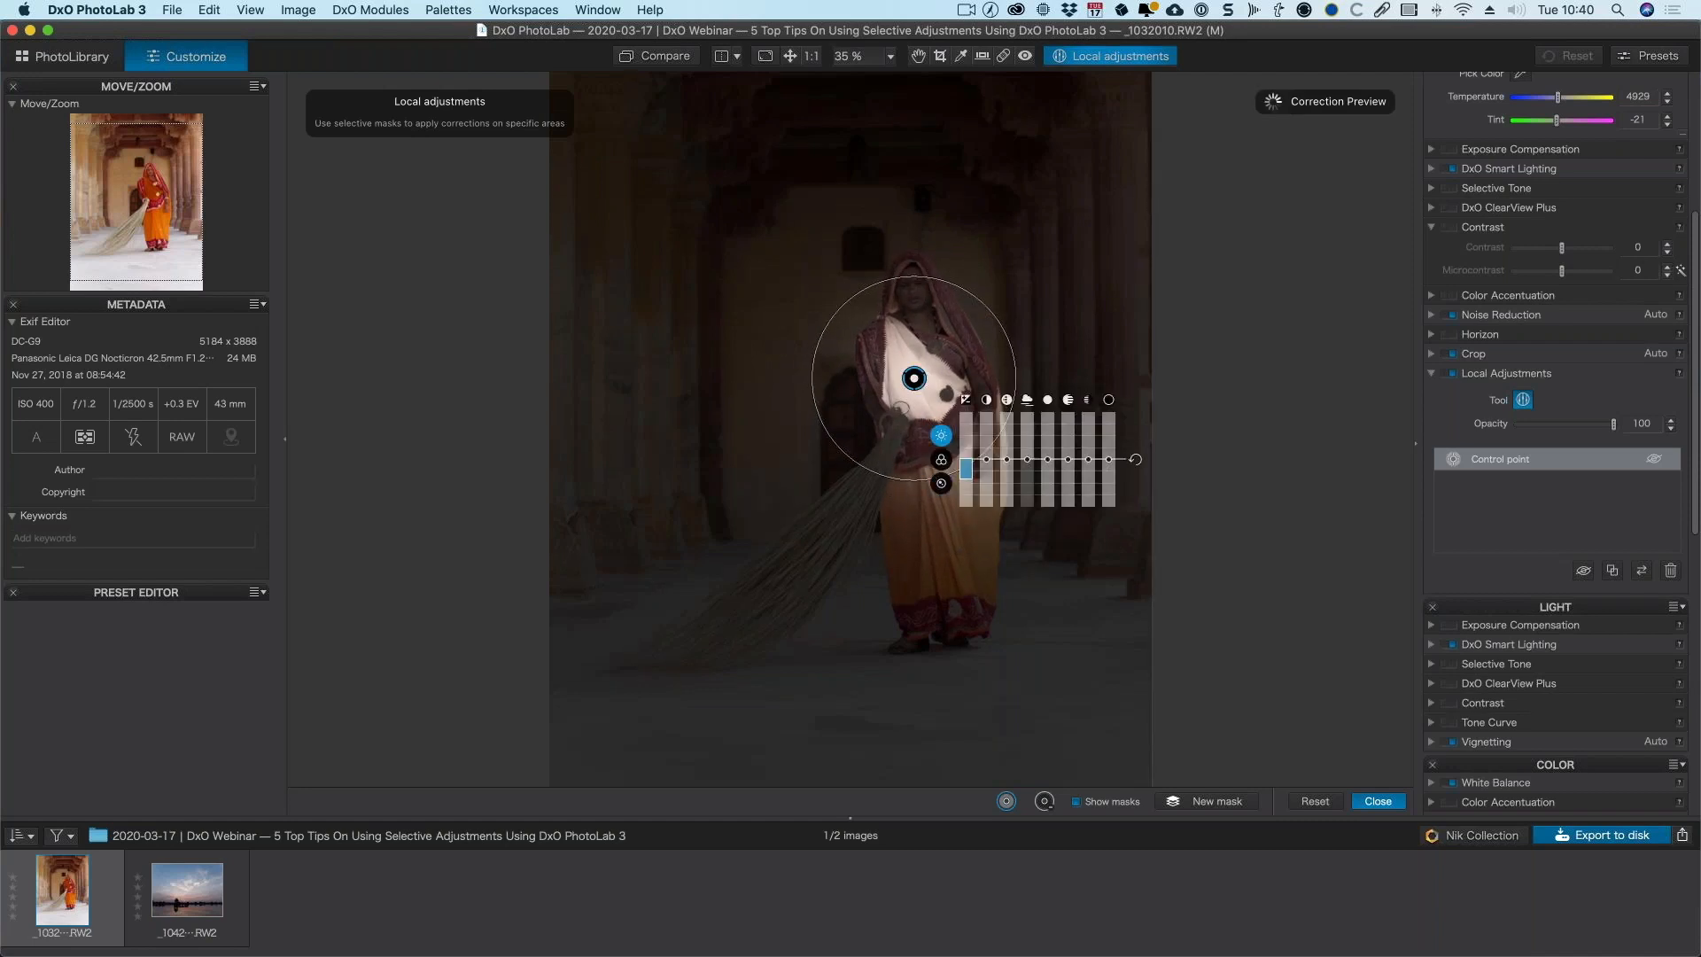
{"action": "left_click_drag", "start_coordinate": [1016, 378], "coordinate": [1298, 378]}
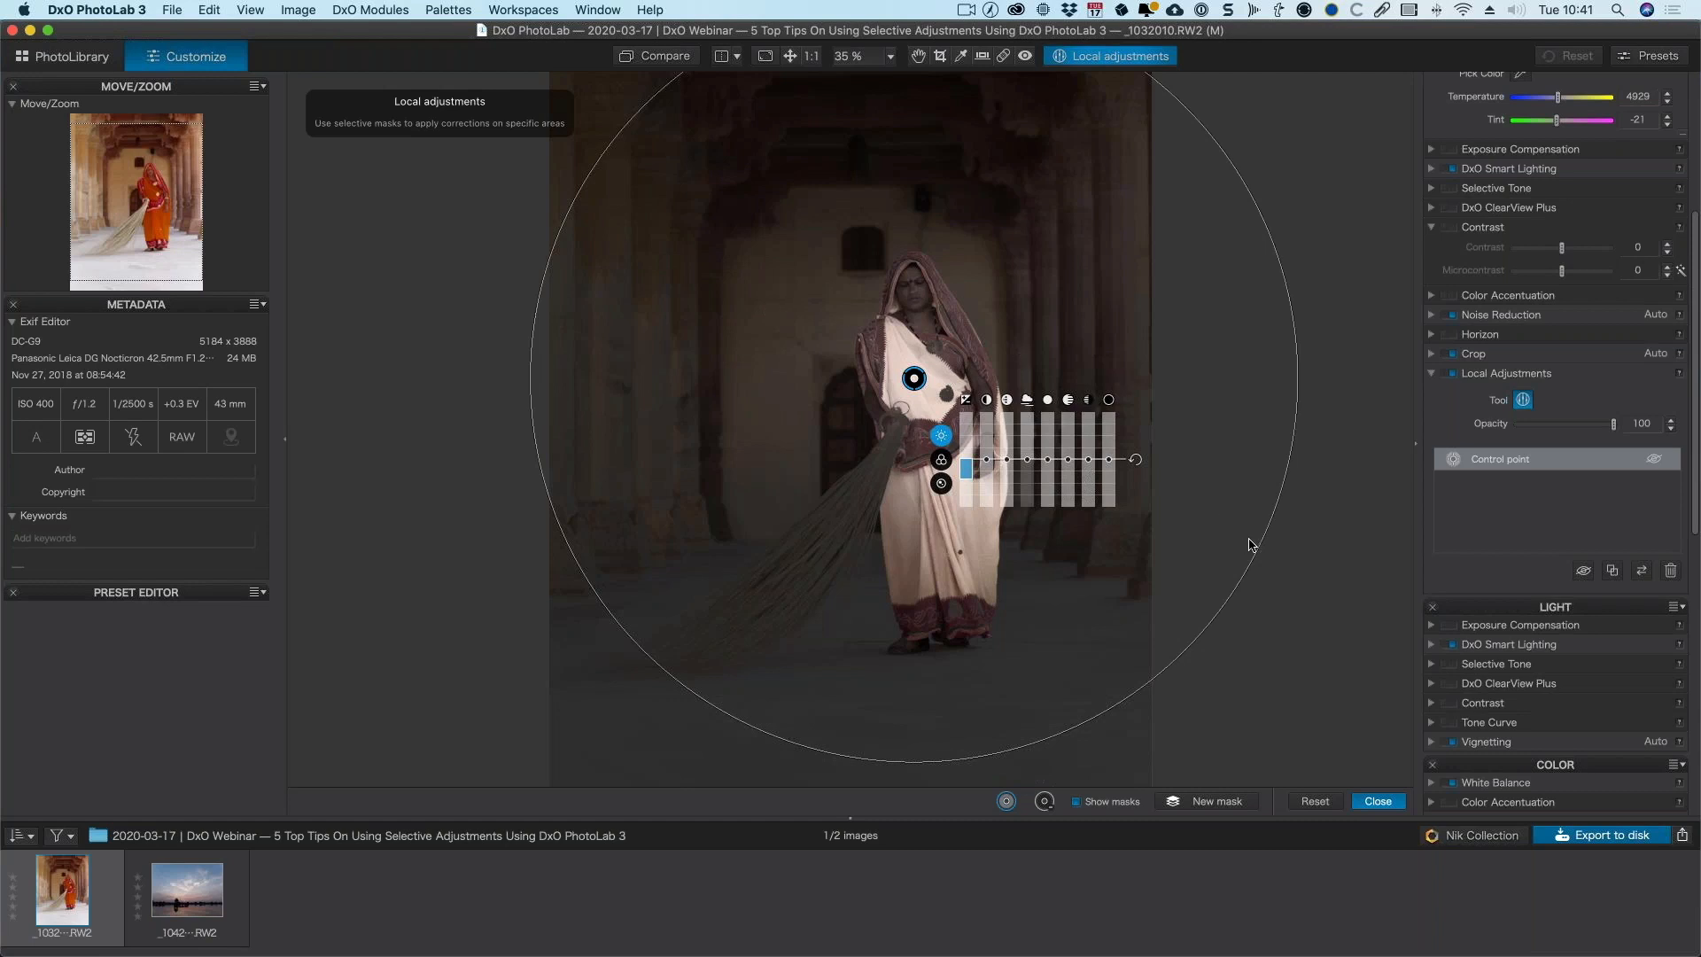
{"action": "left_click_drag", "start_coordinate": [1249, 545], "coordinate": [977, 408]}
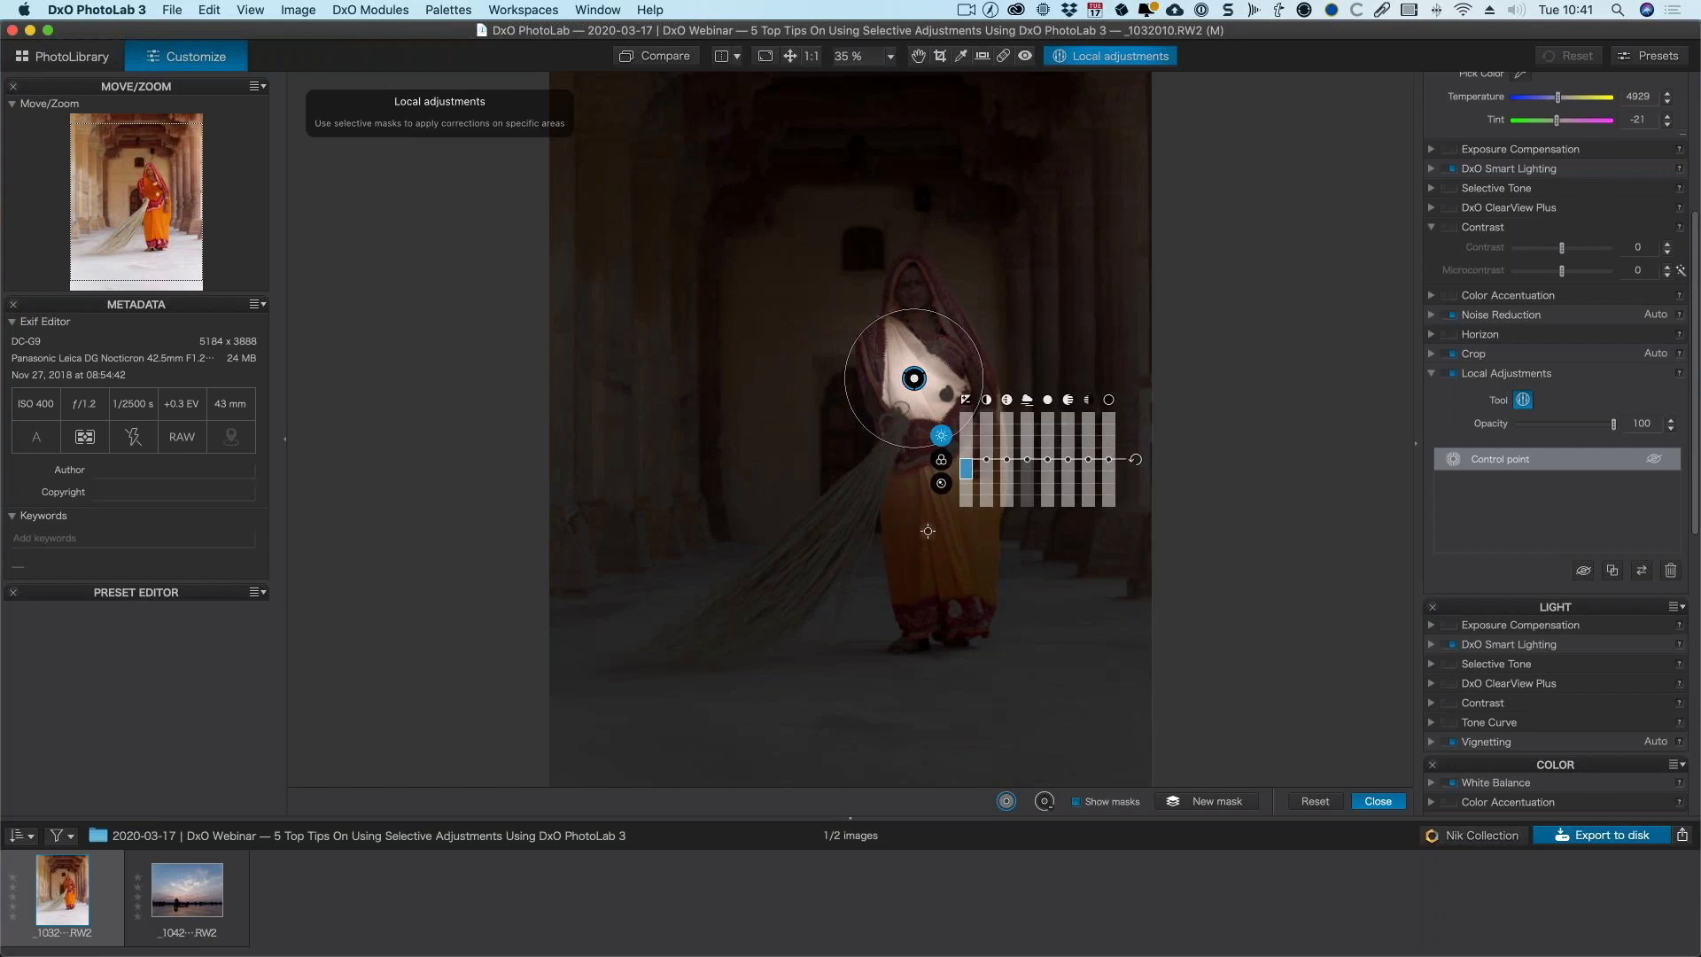
- Add control points on the lower part of the orange sari to extend the mask over the whole garment, keeping their radii small
{"action": "left_click", "coordinate": [908, 516]}
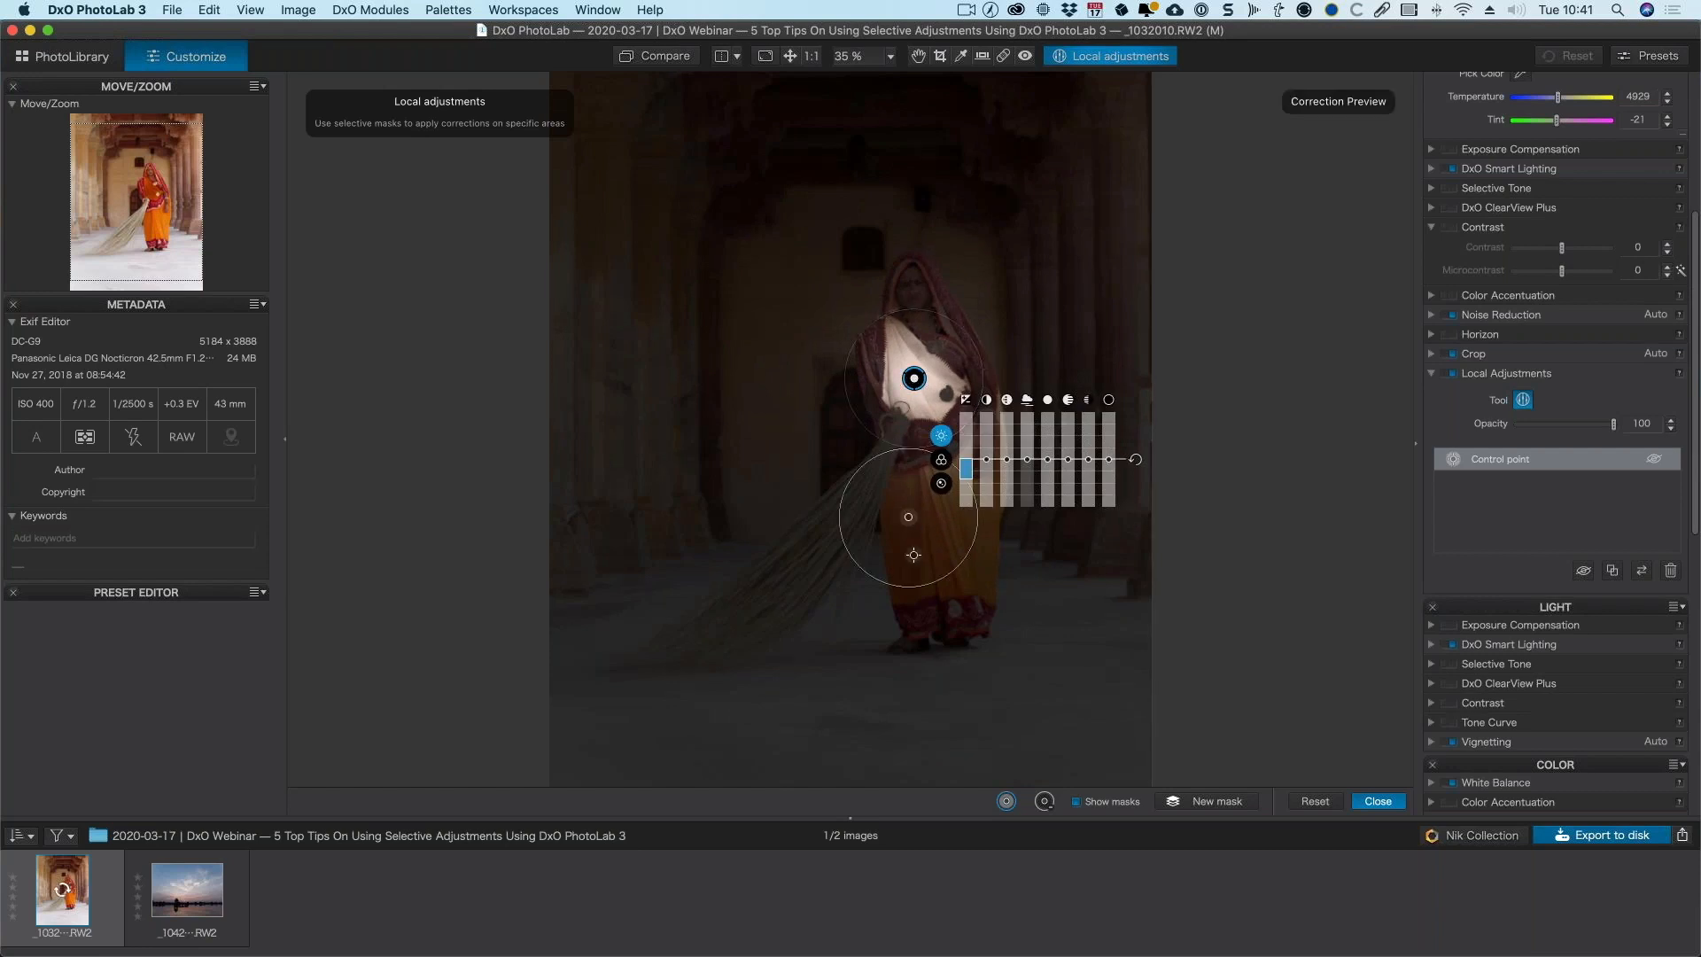
{"action": "left_click_drag", "start_coordinate": [975, 536], "coordinate": [964, 492]}
{"action": "left_click", "coordinate": [912, 572]}
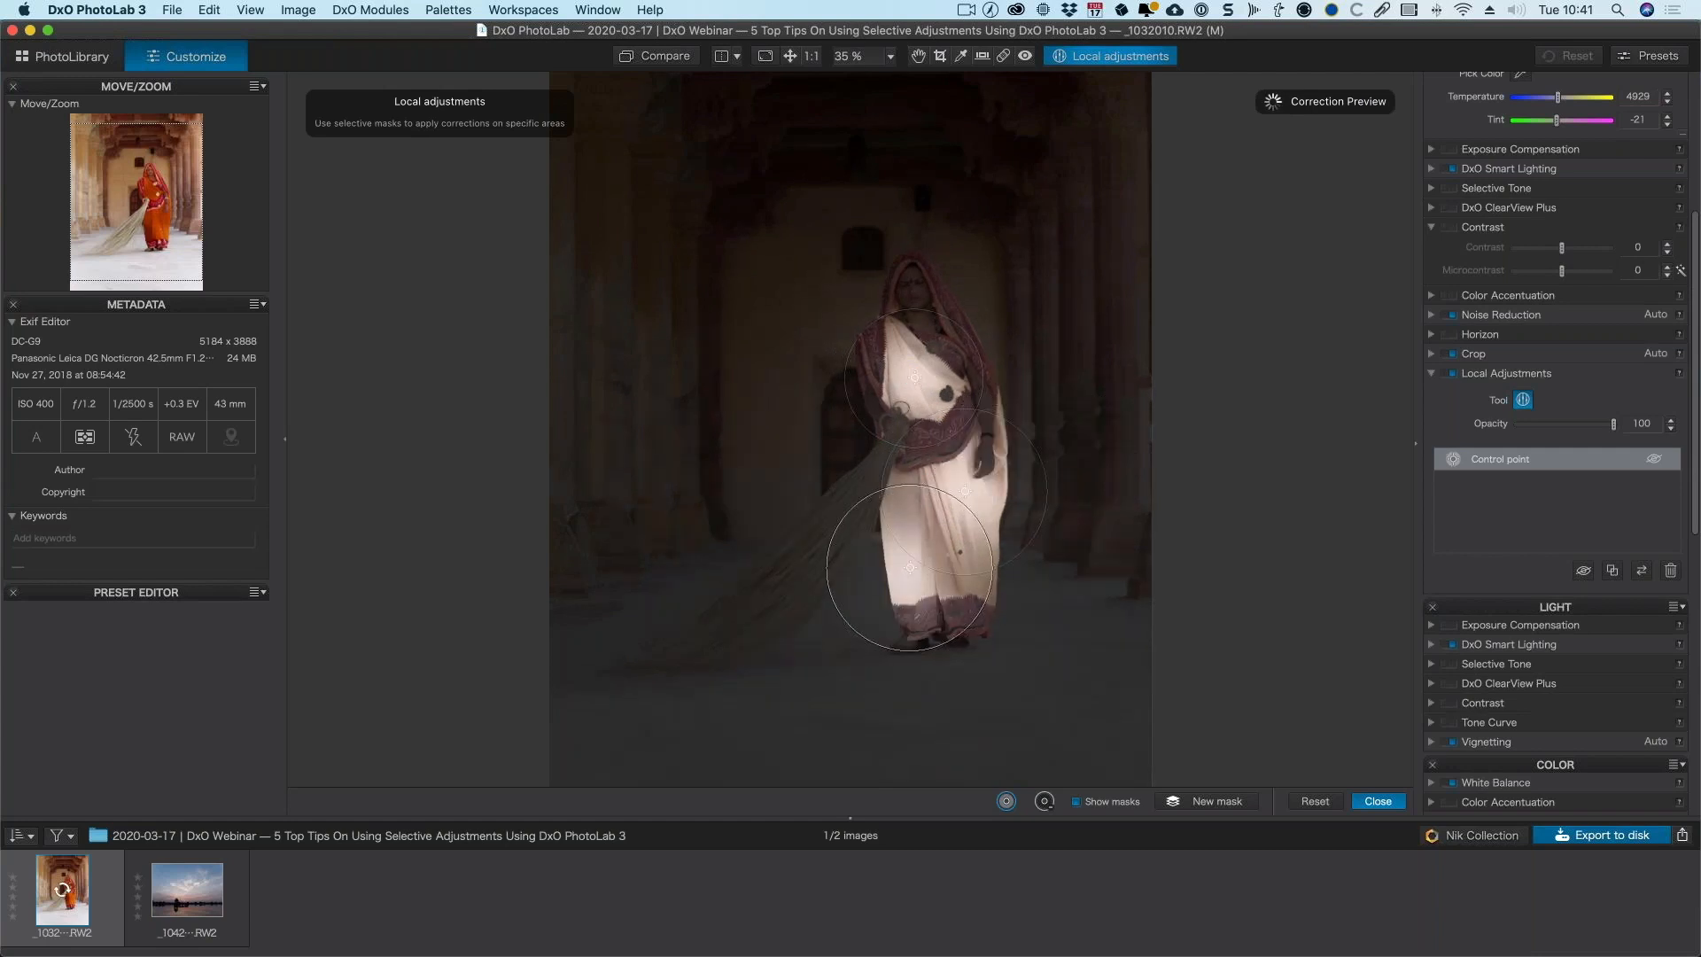
{"action": "left_click", "coordinate": [914, 377]}
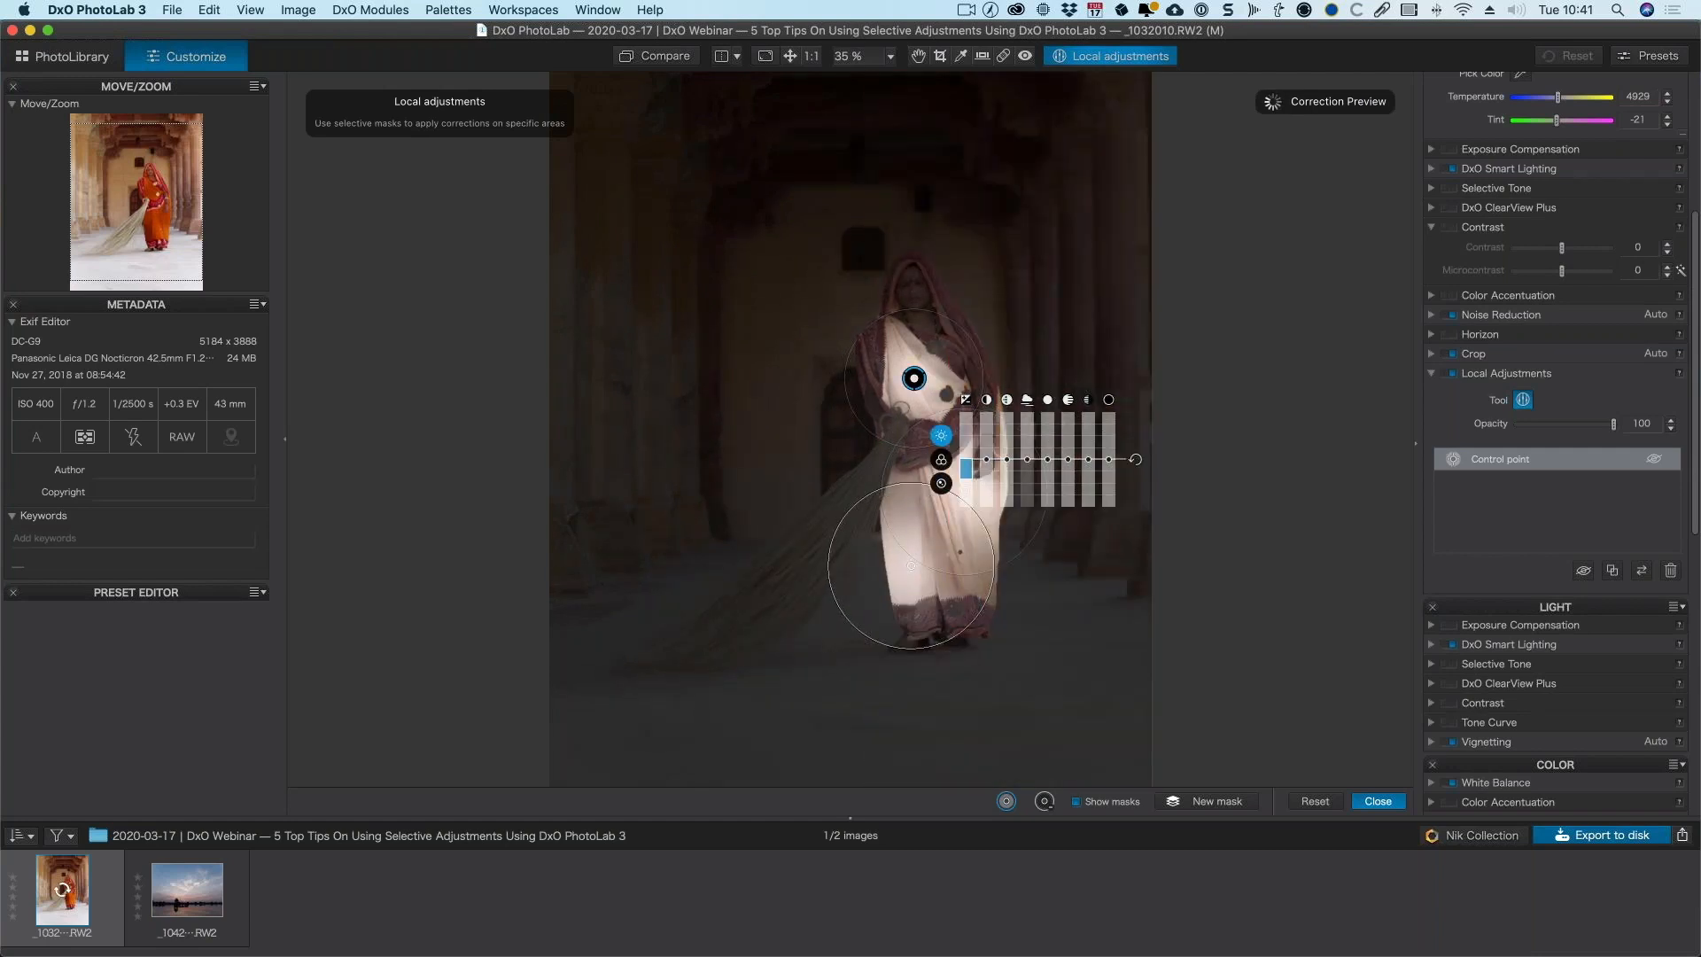
{"action": "left_click_drag", "start_coordinate": [911, 482], "coordinate": [911, 481]}
{"action": "left_click", "coordinate": [914, 377]}
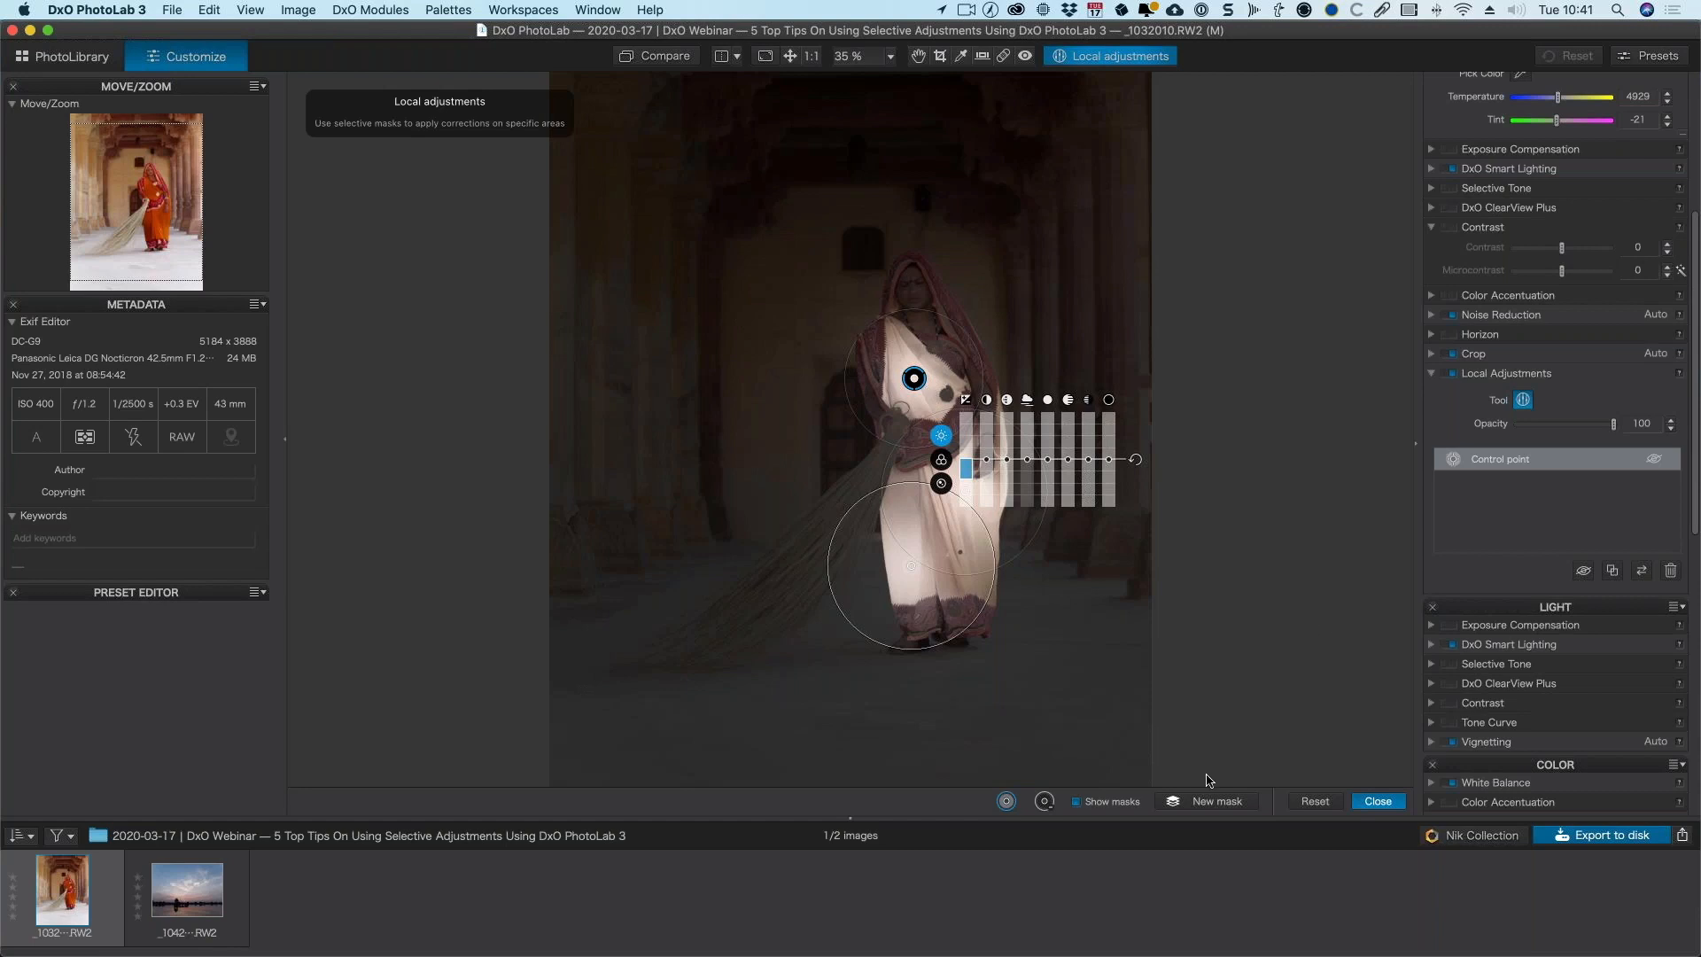
- Test an enlarged control point on the white floor within the sari mask while easing the negative exposure, and delete that floor point
{"action": "left_click", "coordinate": [831, 753]}
{"action": "left_click_drag", "start_coordinate": [911, 746], "coordinate": [969, 751]}
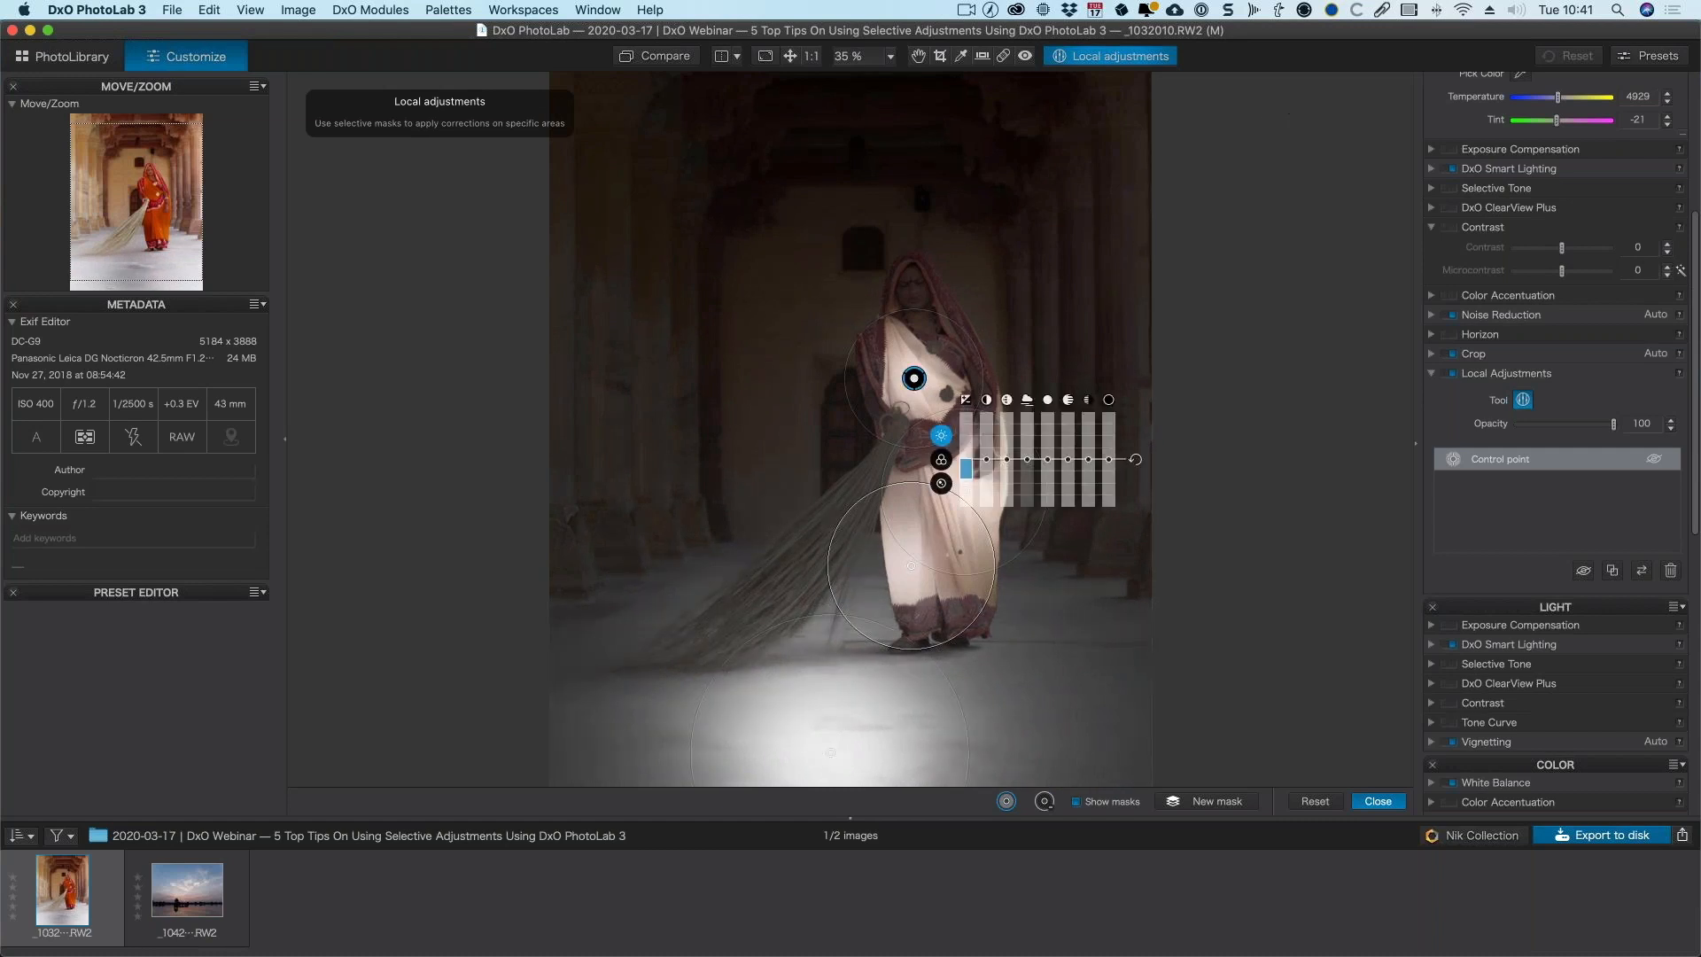
{"action": "left_click_drag", "start_coordinate": [903, 635], "coordinate": [899, 642]}
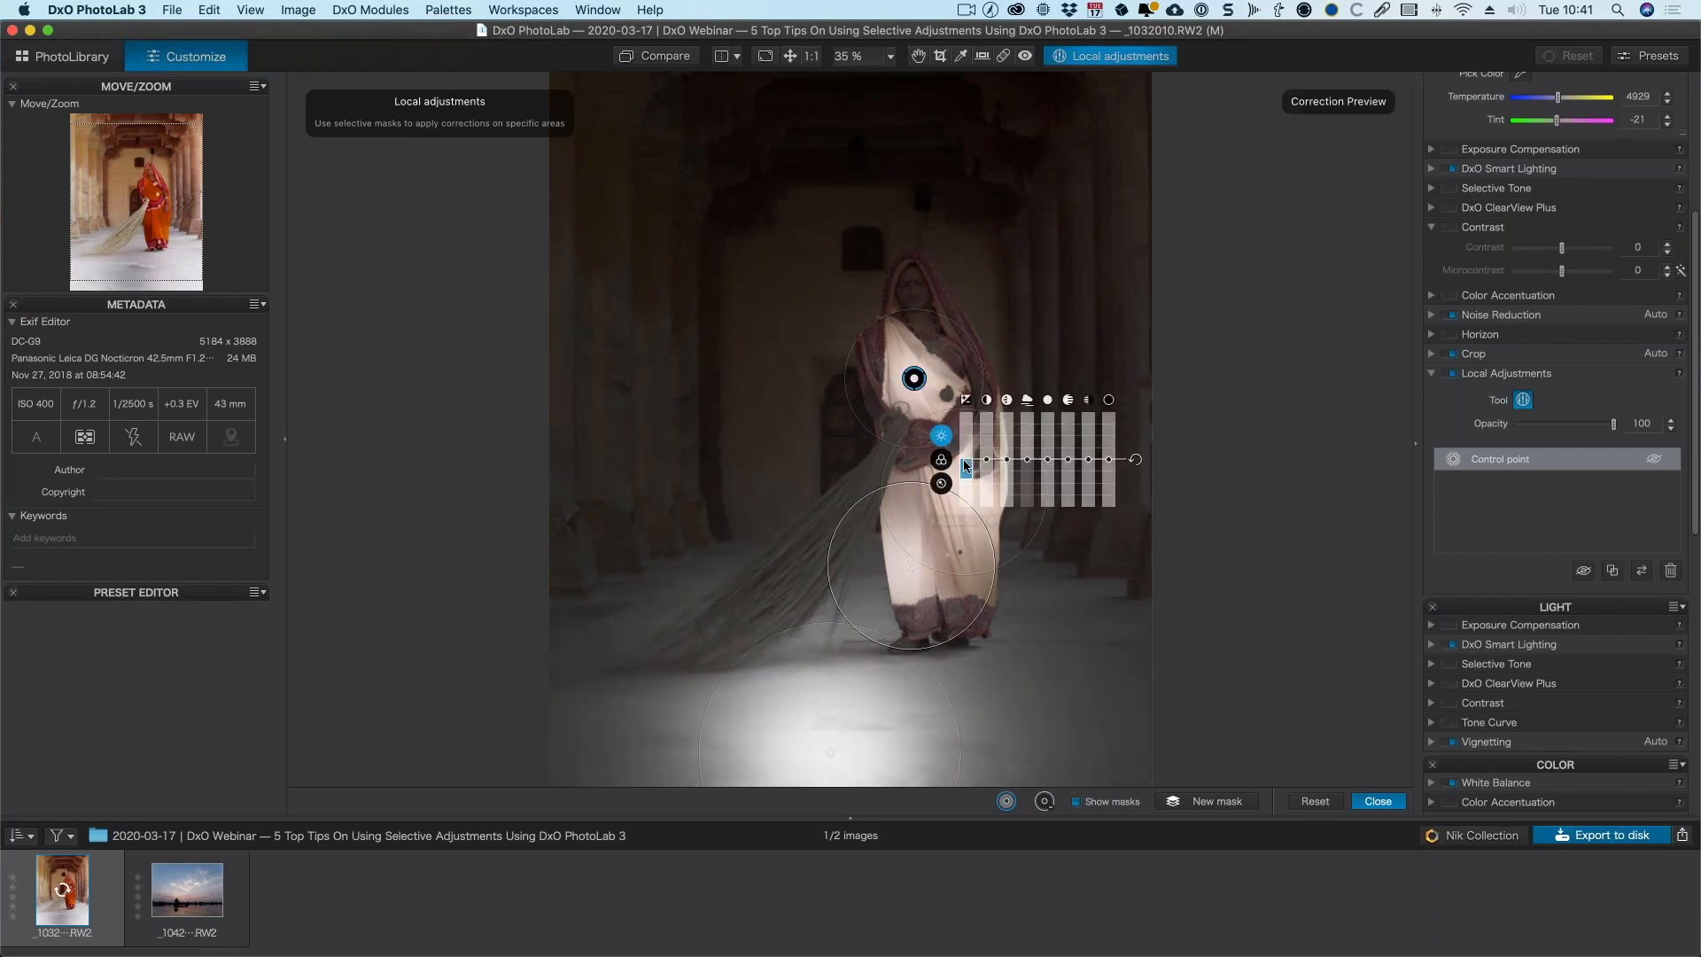
{"action": "left_click_drag", "start_coordinate": [967, 460], "coordinate": [969, 466]}
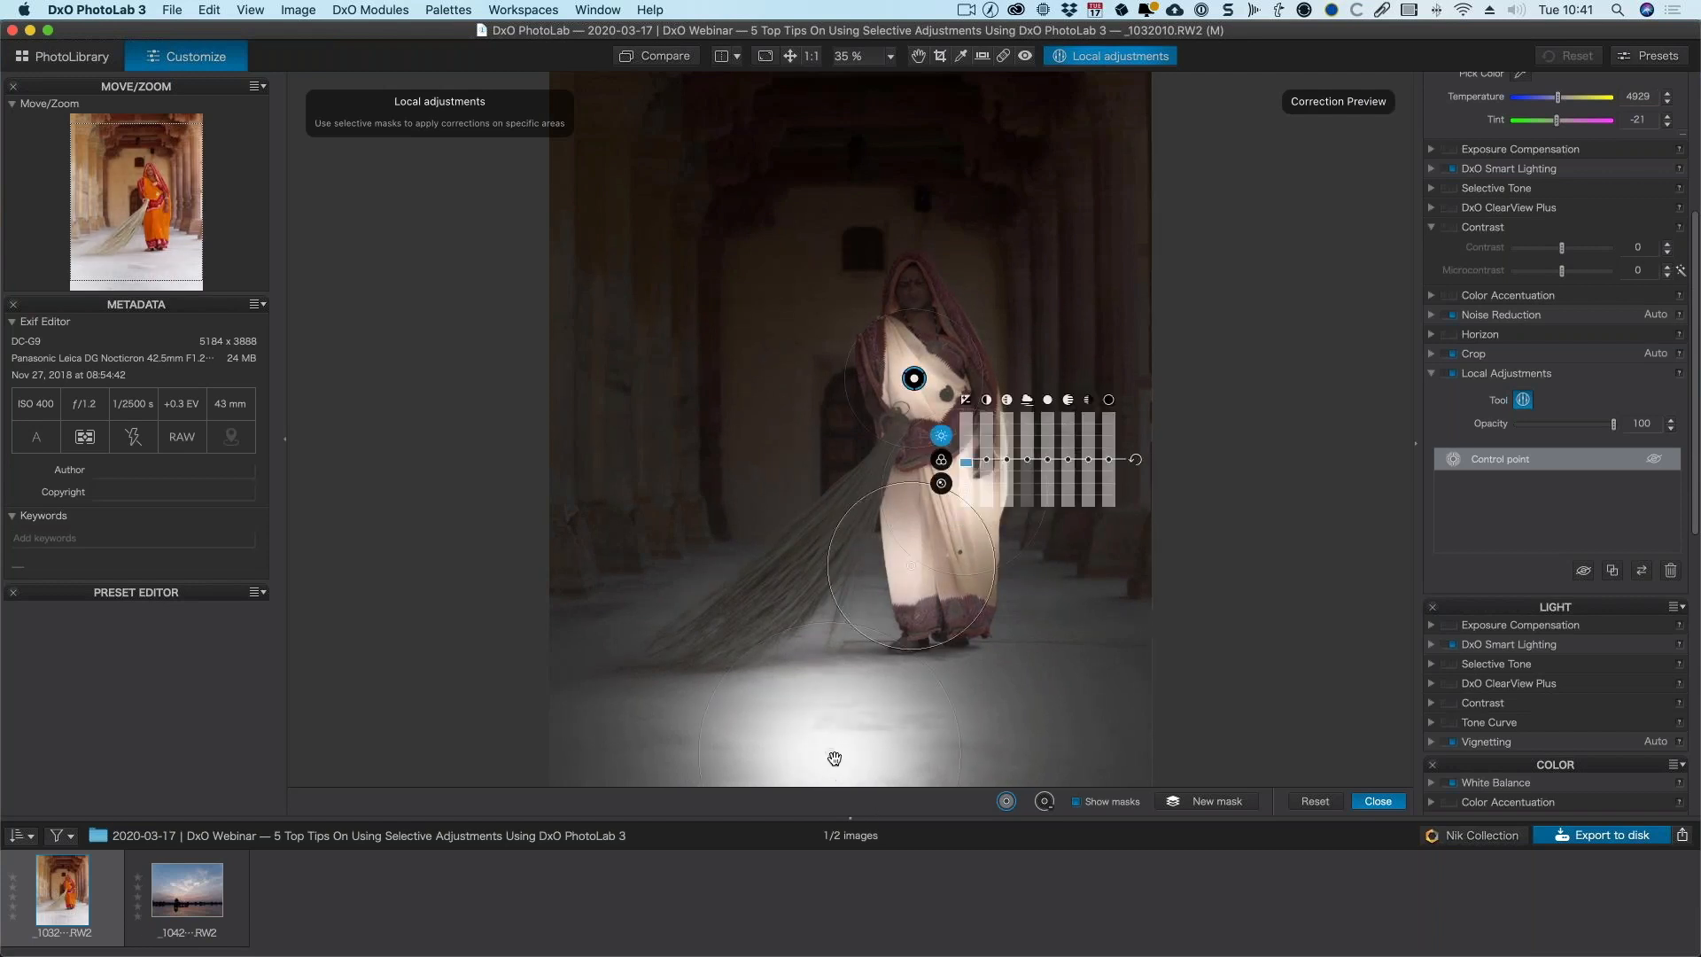
{"action": "left_click_drag", "start_coordinate": [830, 752], "coordinate": [830, 756]}
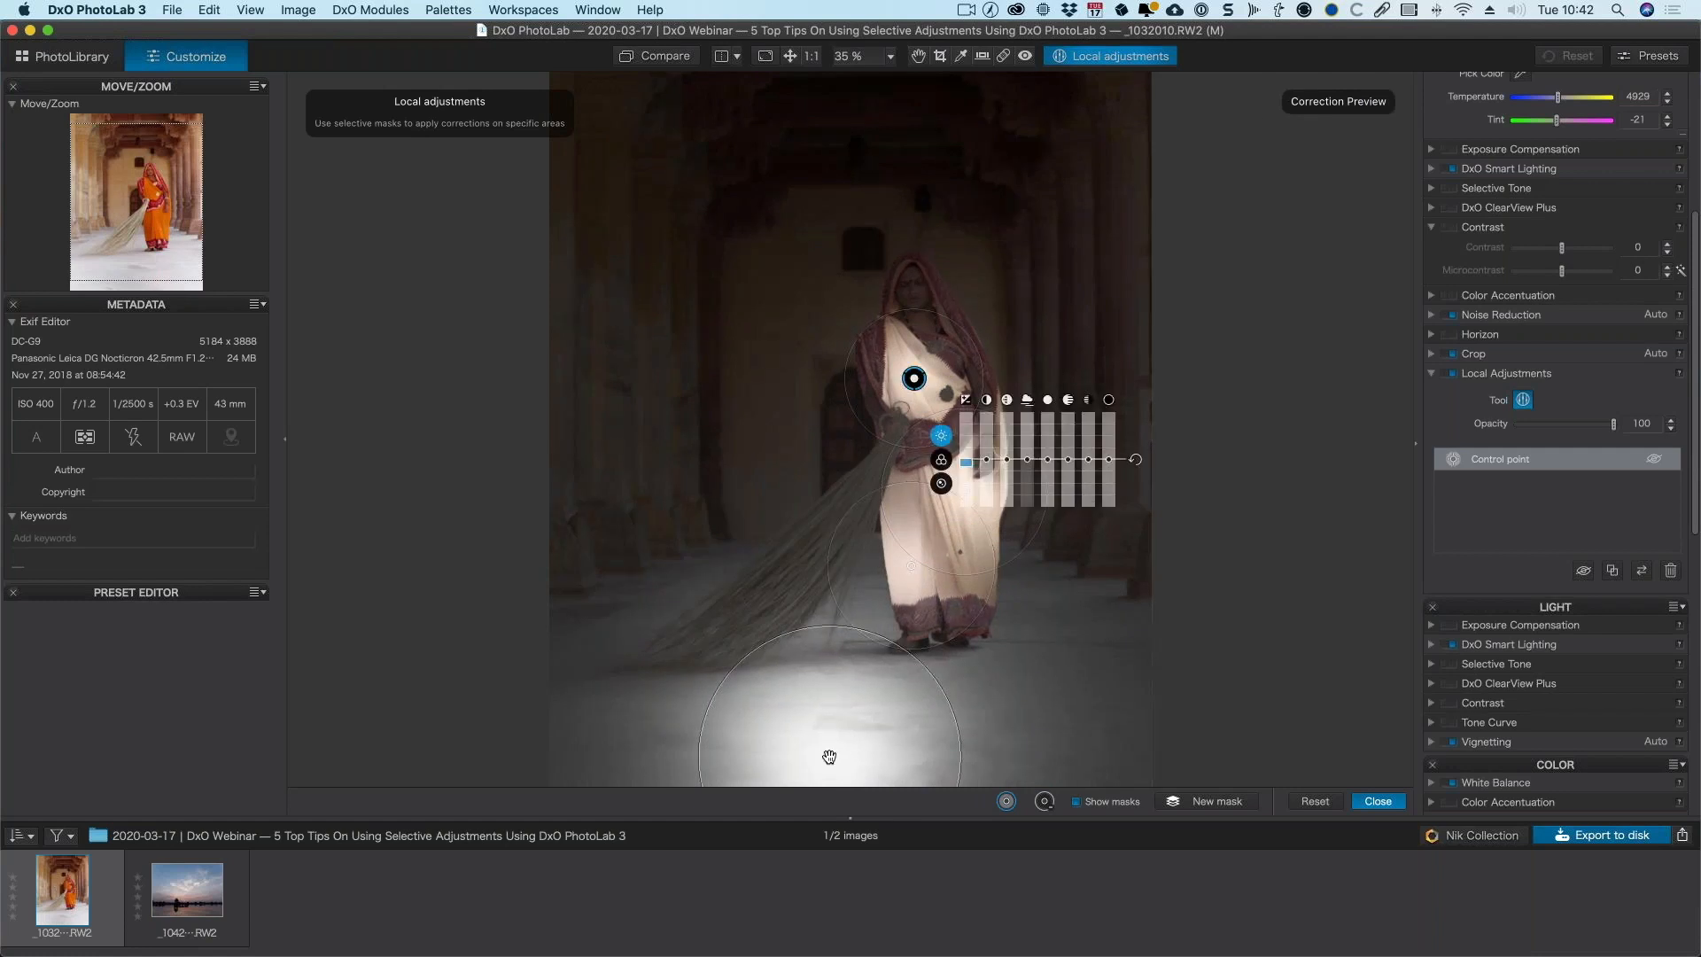
{"action": "key", "text": "BackSpace"}
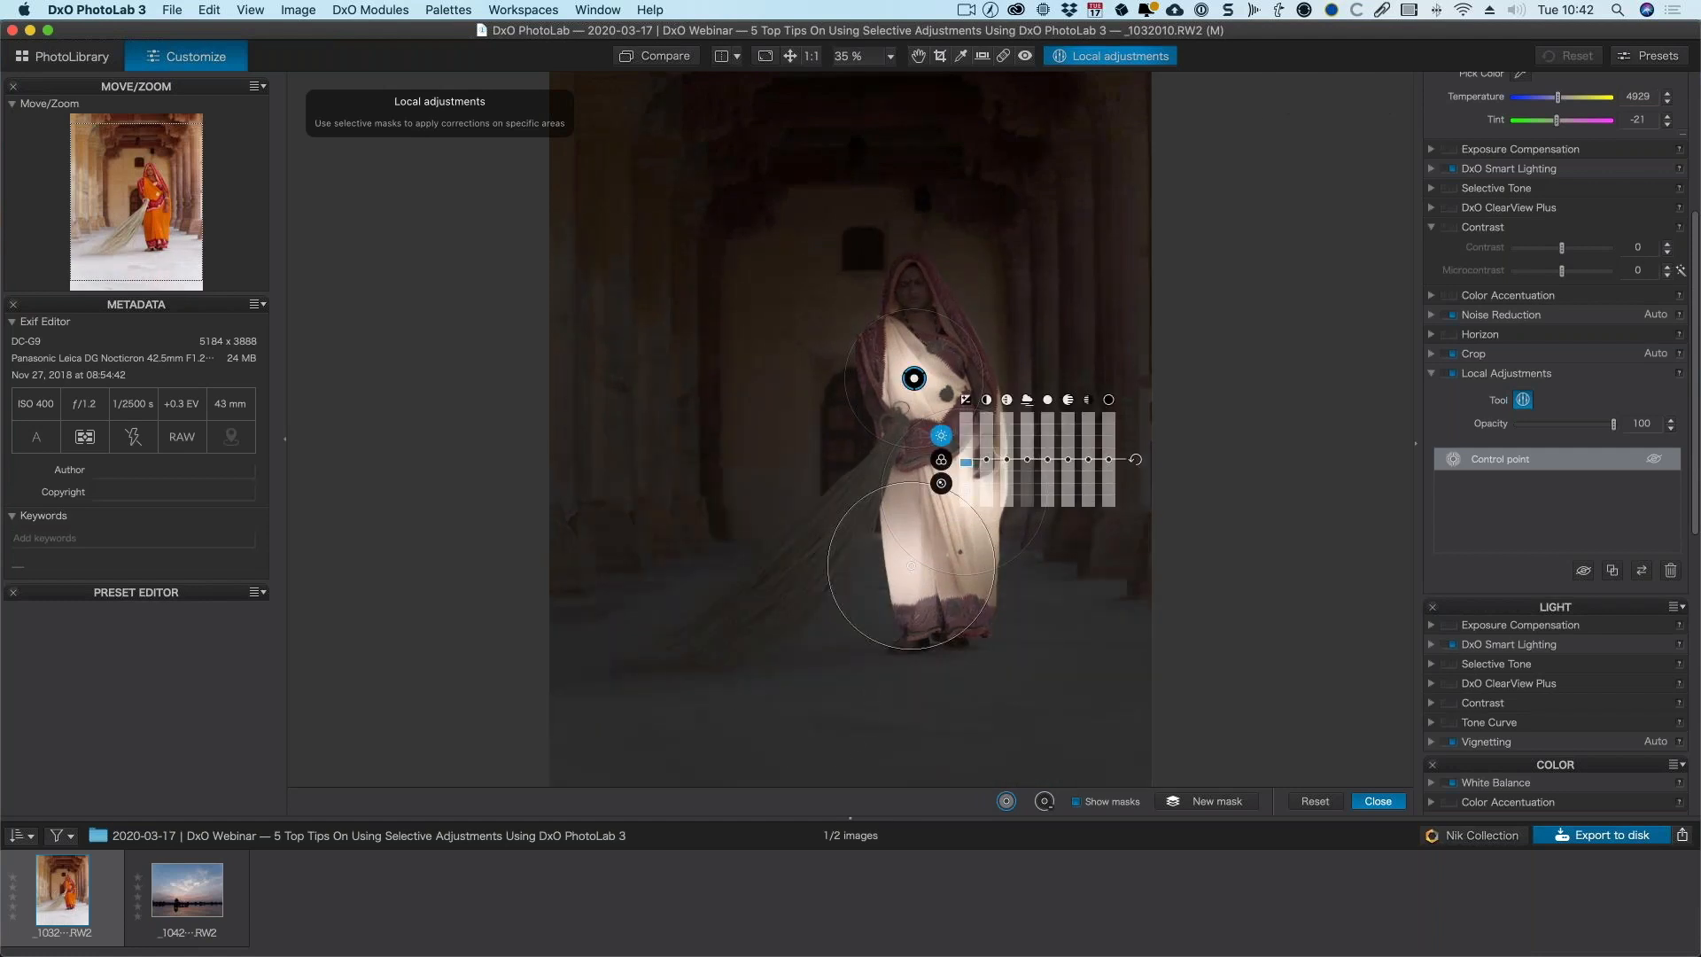
- Test a separate new mask with an enlarged control point on the white floor, and delete it
{"action": "right_click", "coordinate": [806, 696]}
{"action": "left_click", "coordinate": [850, 734]}
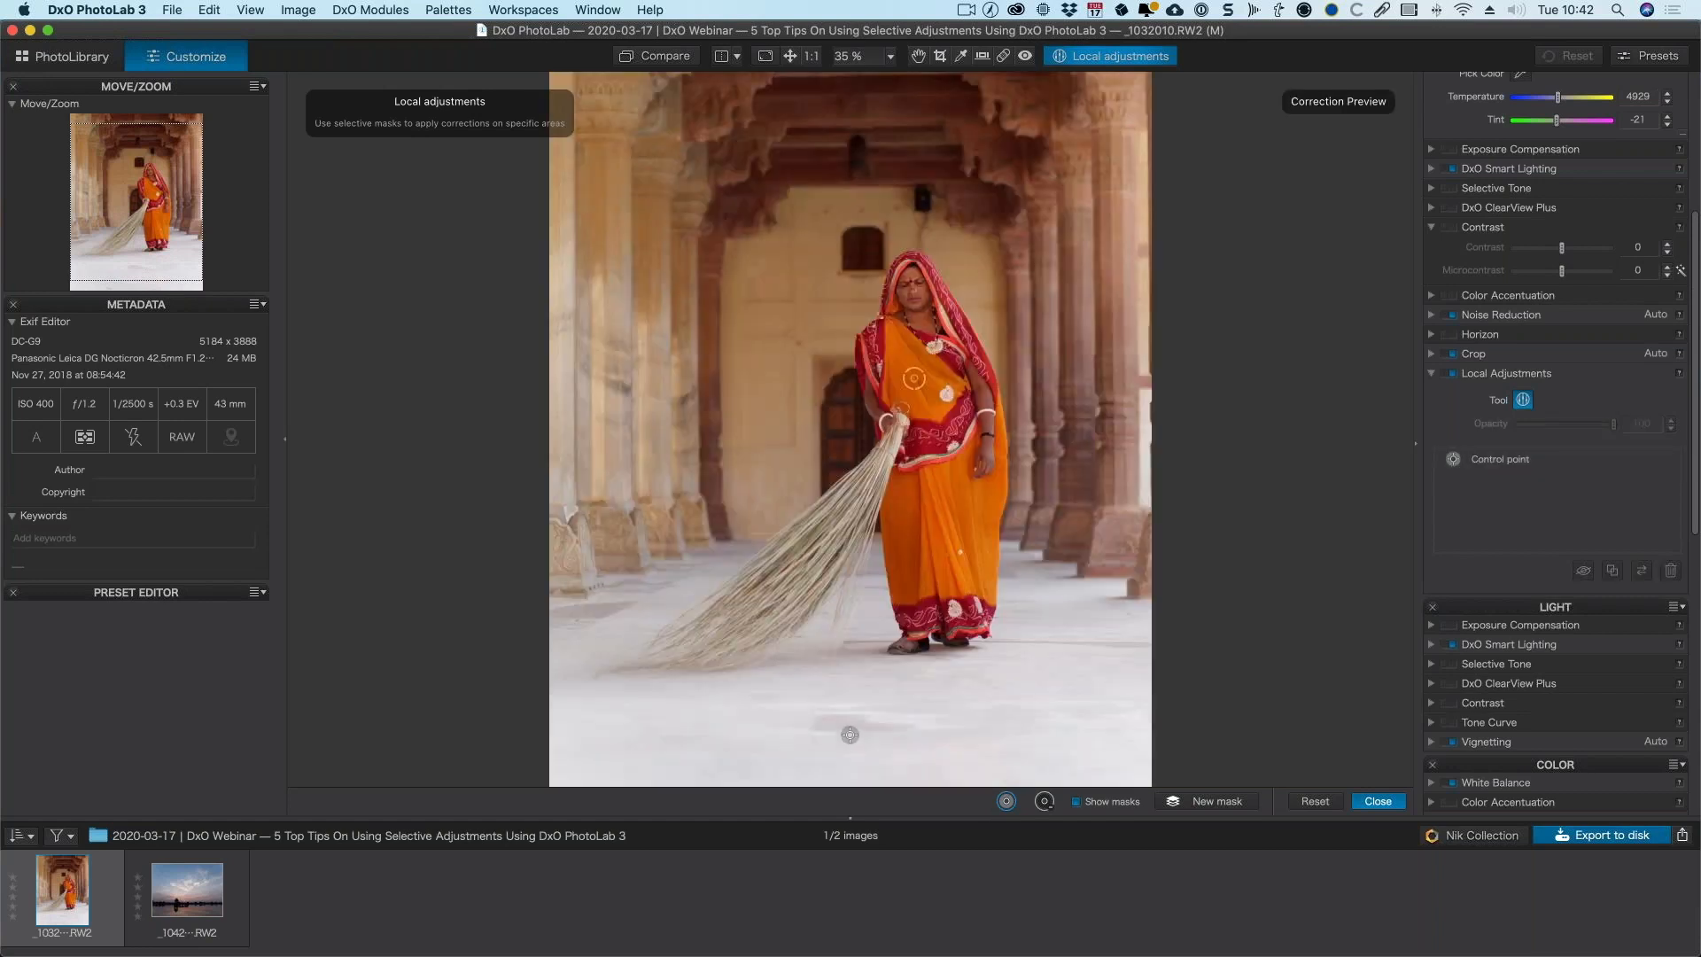
{"action": "right_click", "coordinate": [849, 734]}
{"action": "left_click", "coordinate": [850, 735]}
{"action": "left_click", "coordinate": [848, 739]}
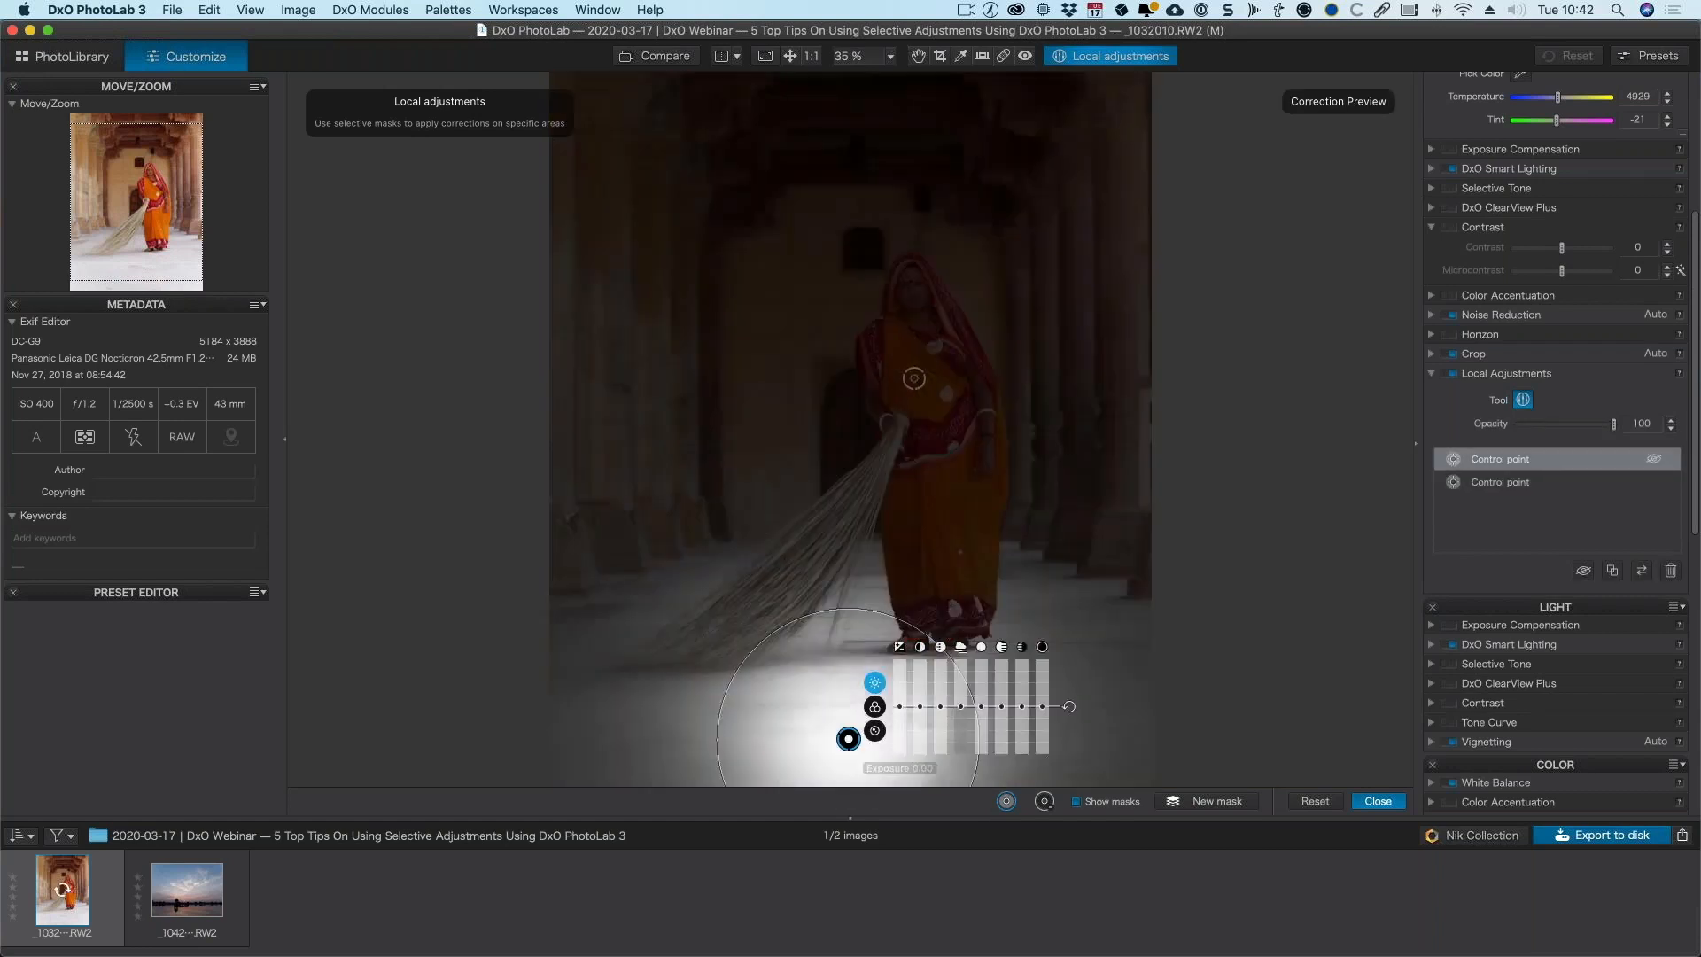
{"action": "left_click_drag", "start_coordinate": [978, 764], "coordinate": [1019, 771]}
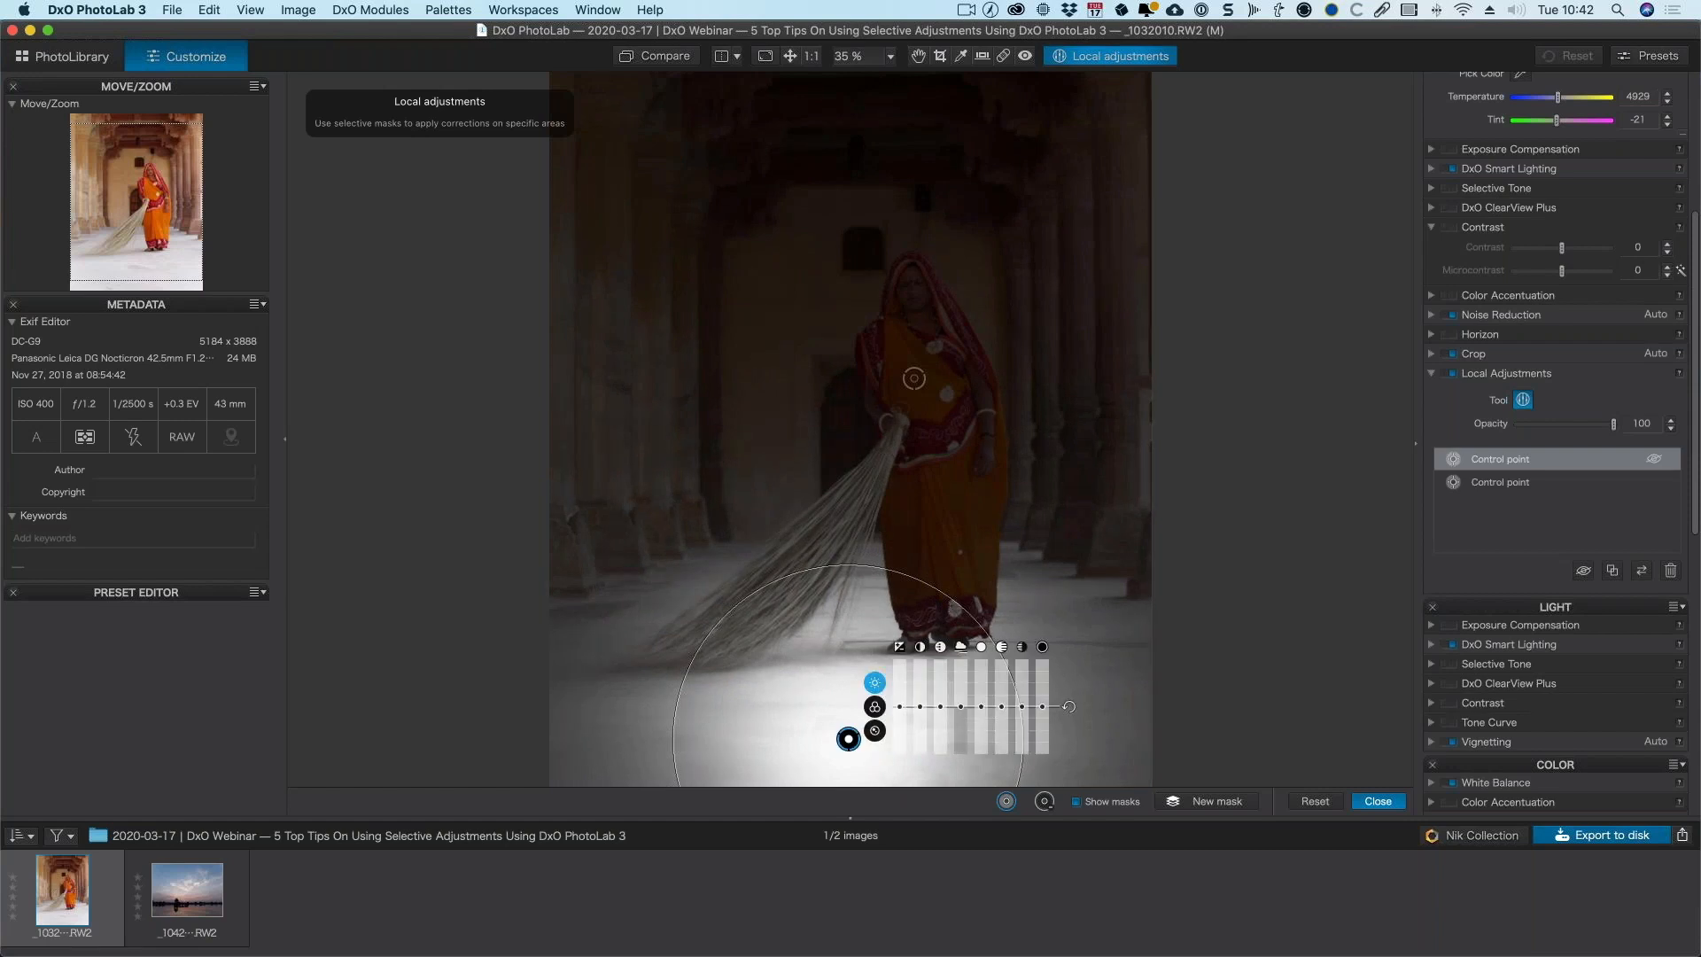
{"action": "key", "text": "Delete"}
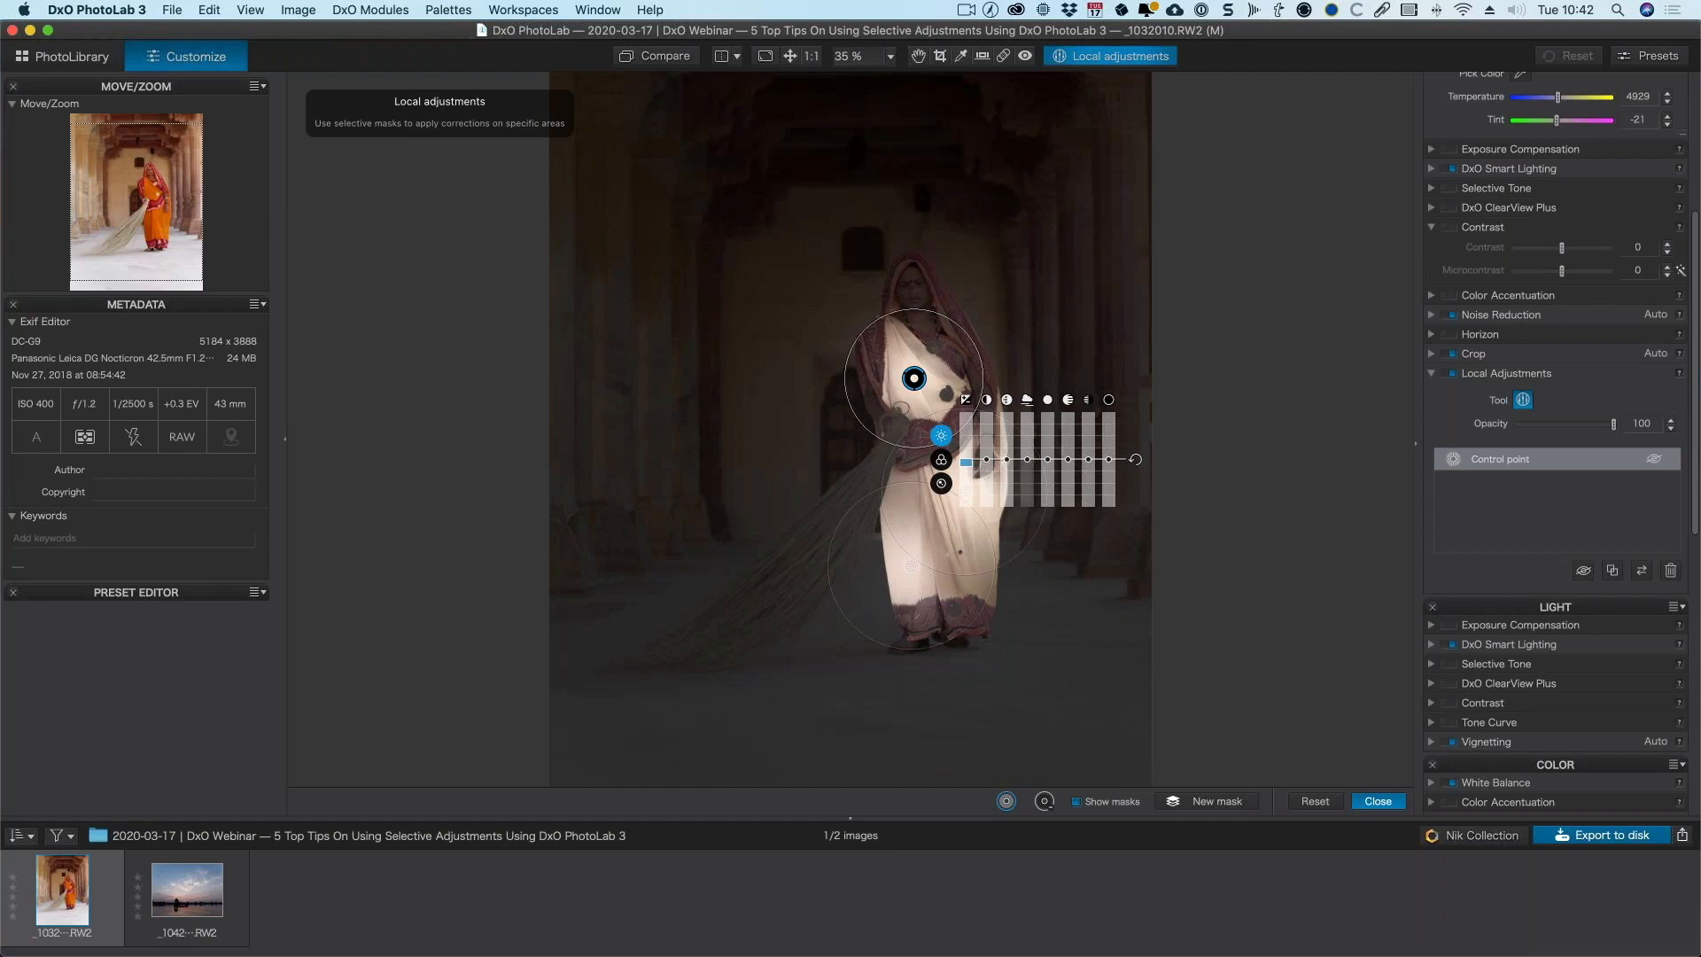
- Add negative control points on the red patterned fabric at the waist and on the woman's face, shrinking each one's radius
{"action": "left_click", "coordinate": [1045, 802]}
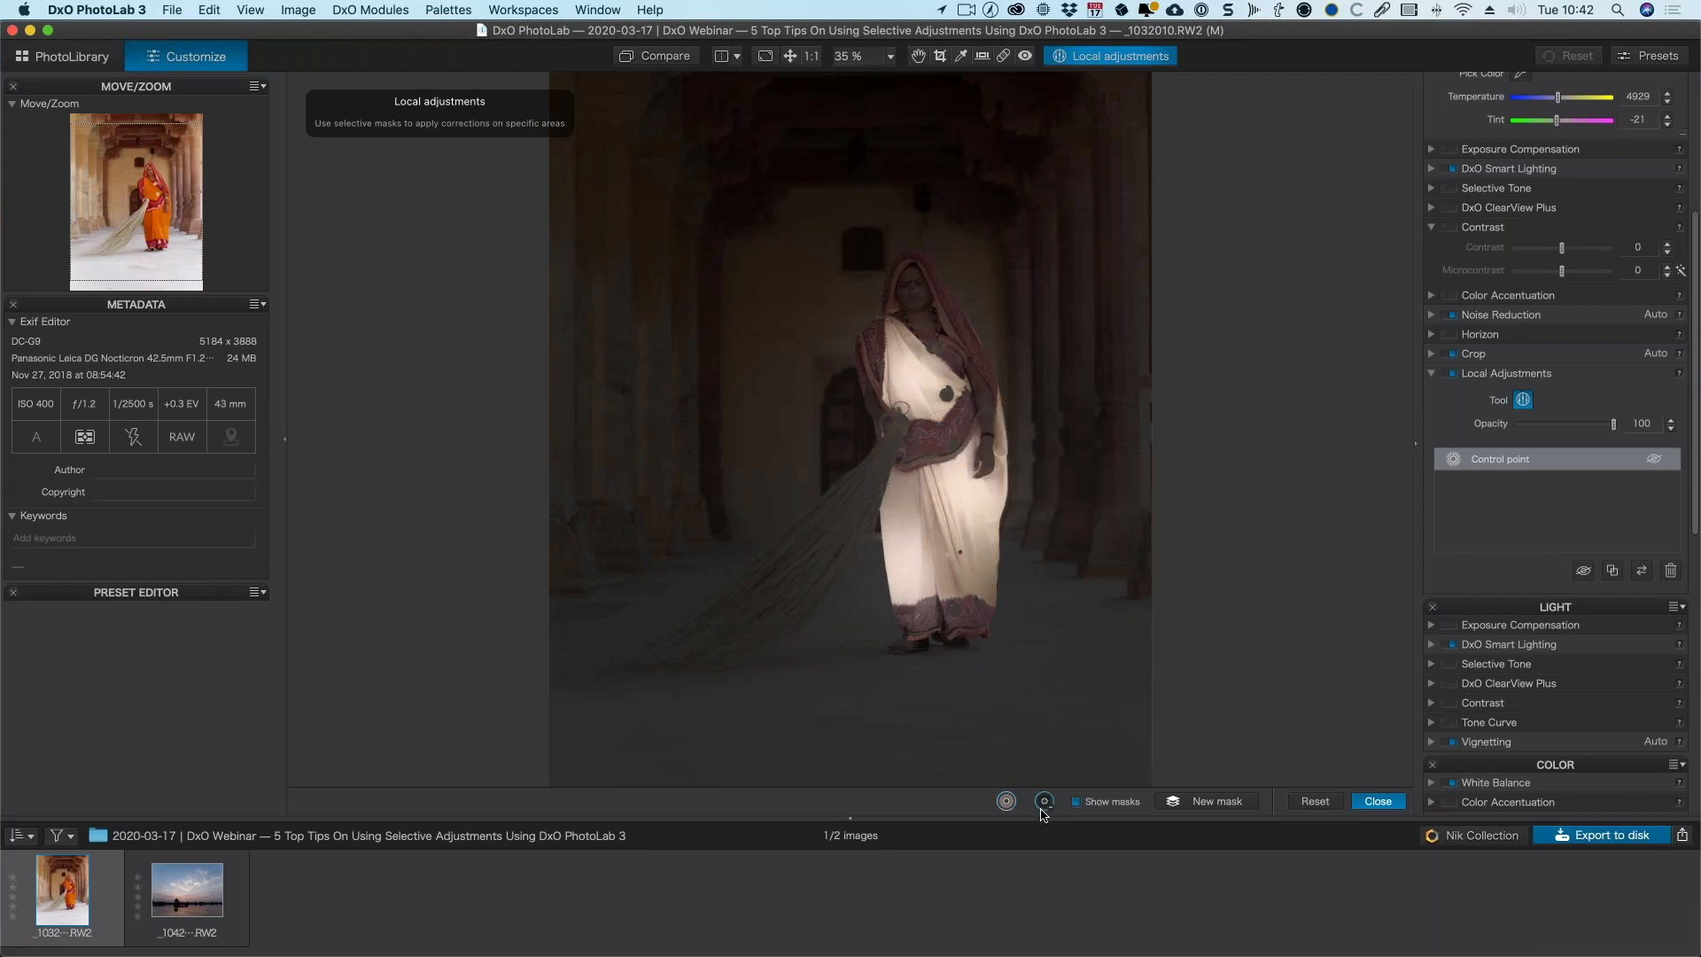
{"action": "left_click", "coordinate": [1044, 801]}
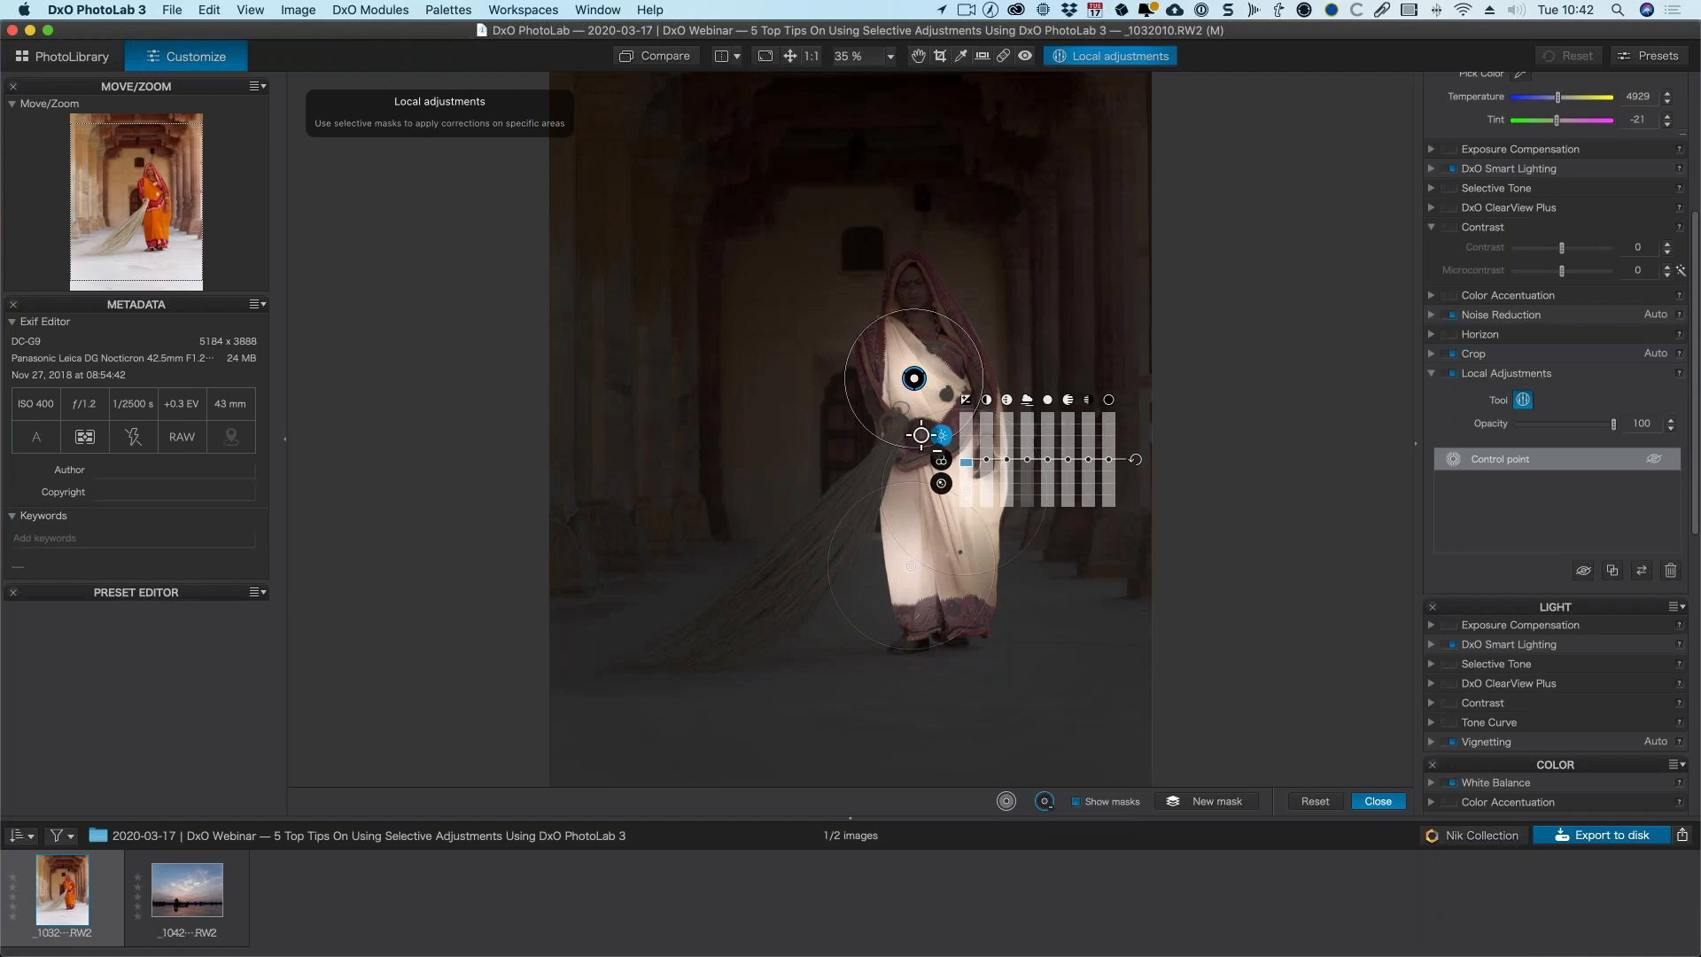
{"action": "left_click", "coordinate": [921, 434]}
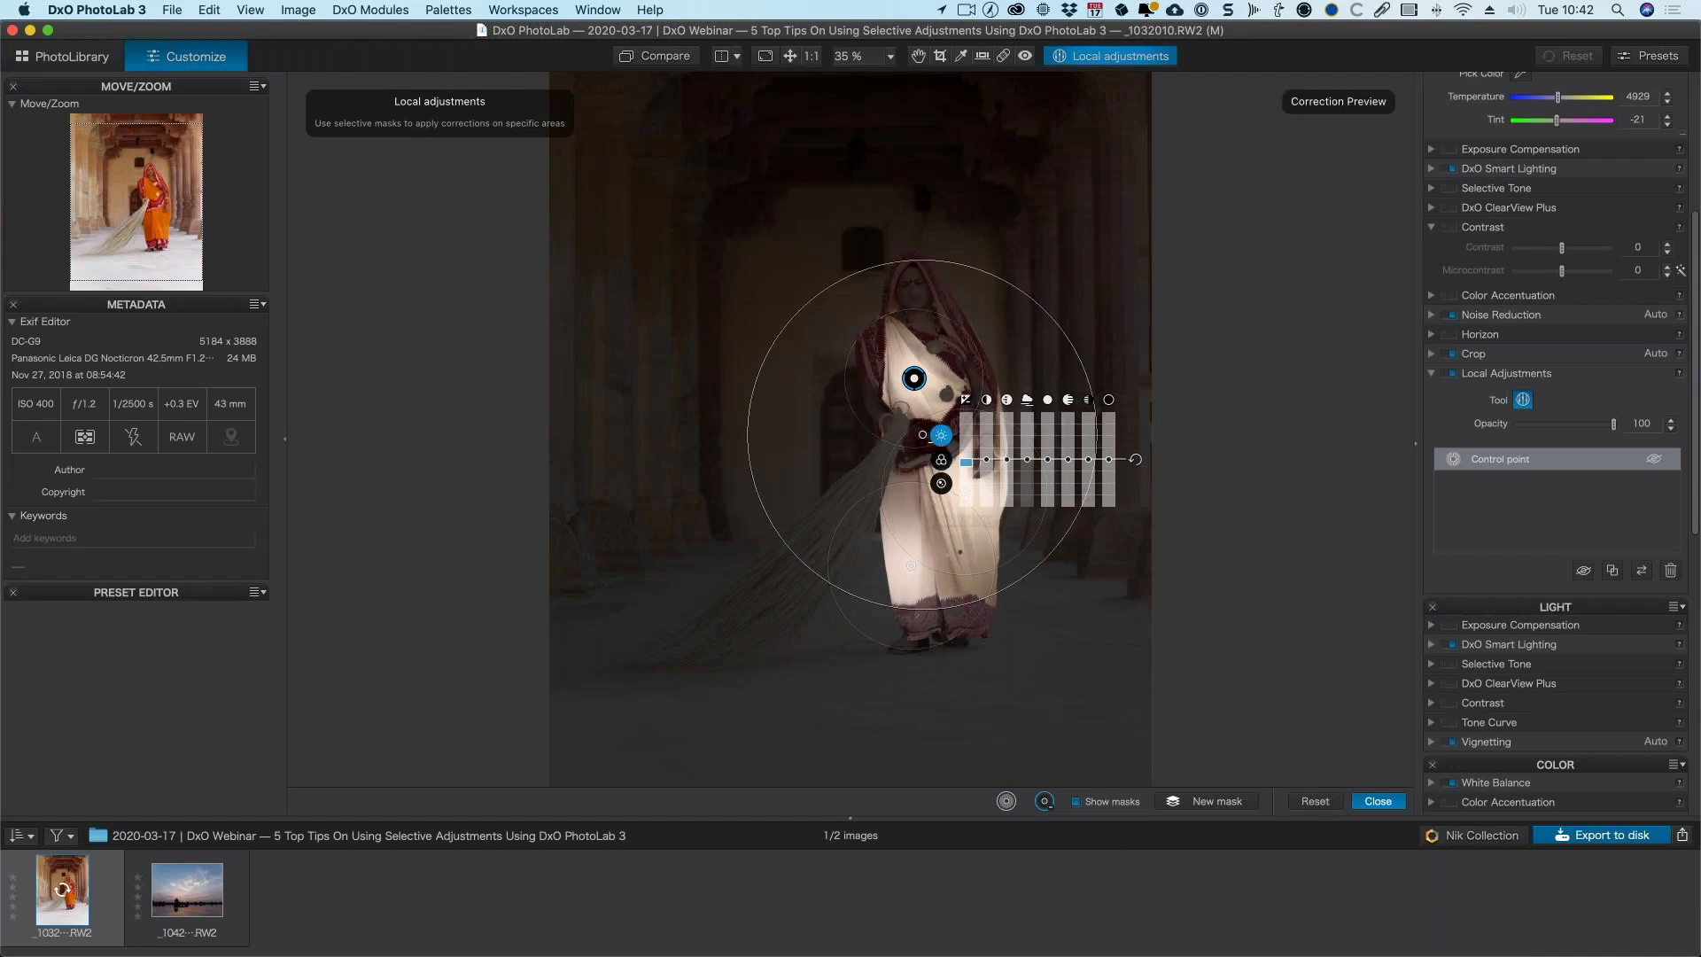
{"action": "left_click_drag", "start_coordinate": [1096, 434], "coordinate": [1038, 434]}
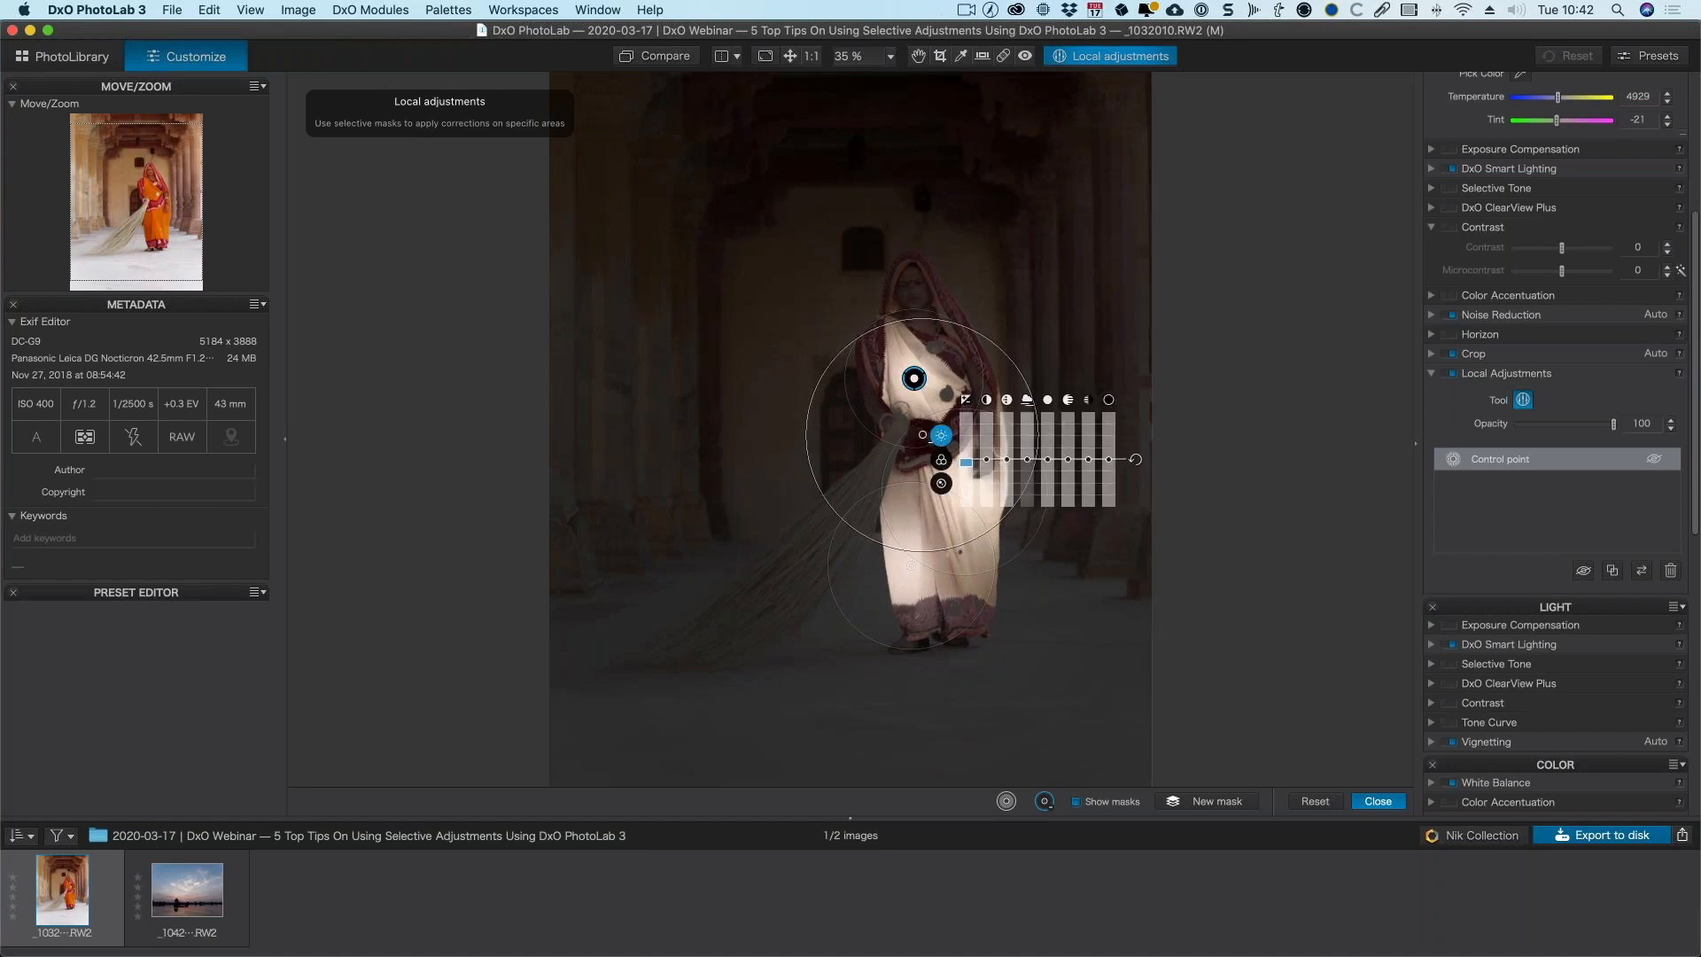
{"action": "left_click_drag", "start_coordinate": [1039, 434], "coordinate": [1037, 434]}
{"action": "left_click", "coordinate": [924, 291]}
{"action": "left_click_drag", "start_coordinate": [1039, 291], "coordinate": [988, 290]}
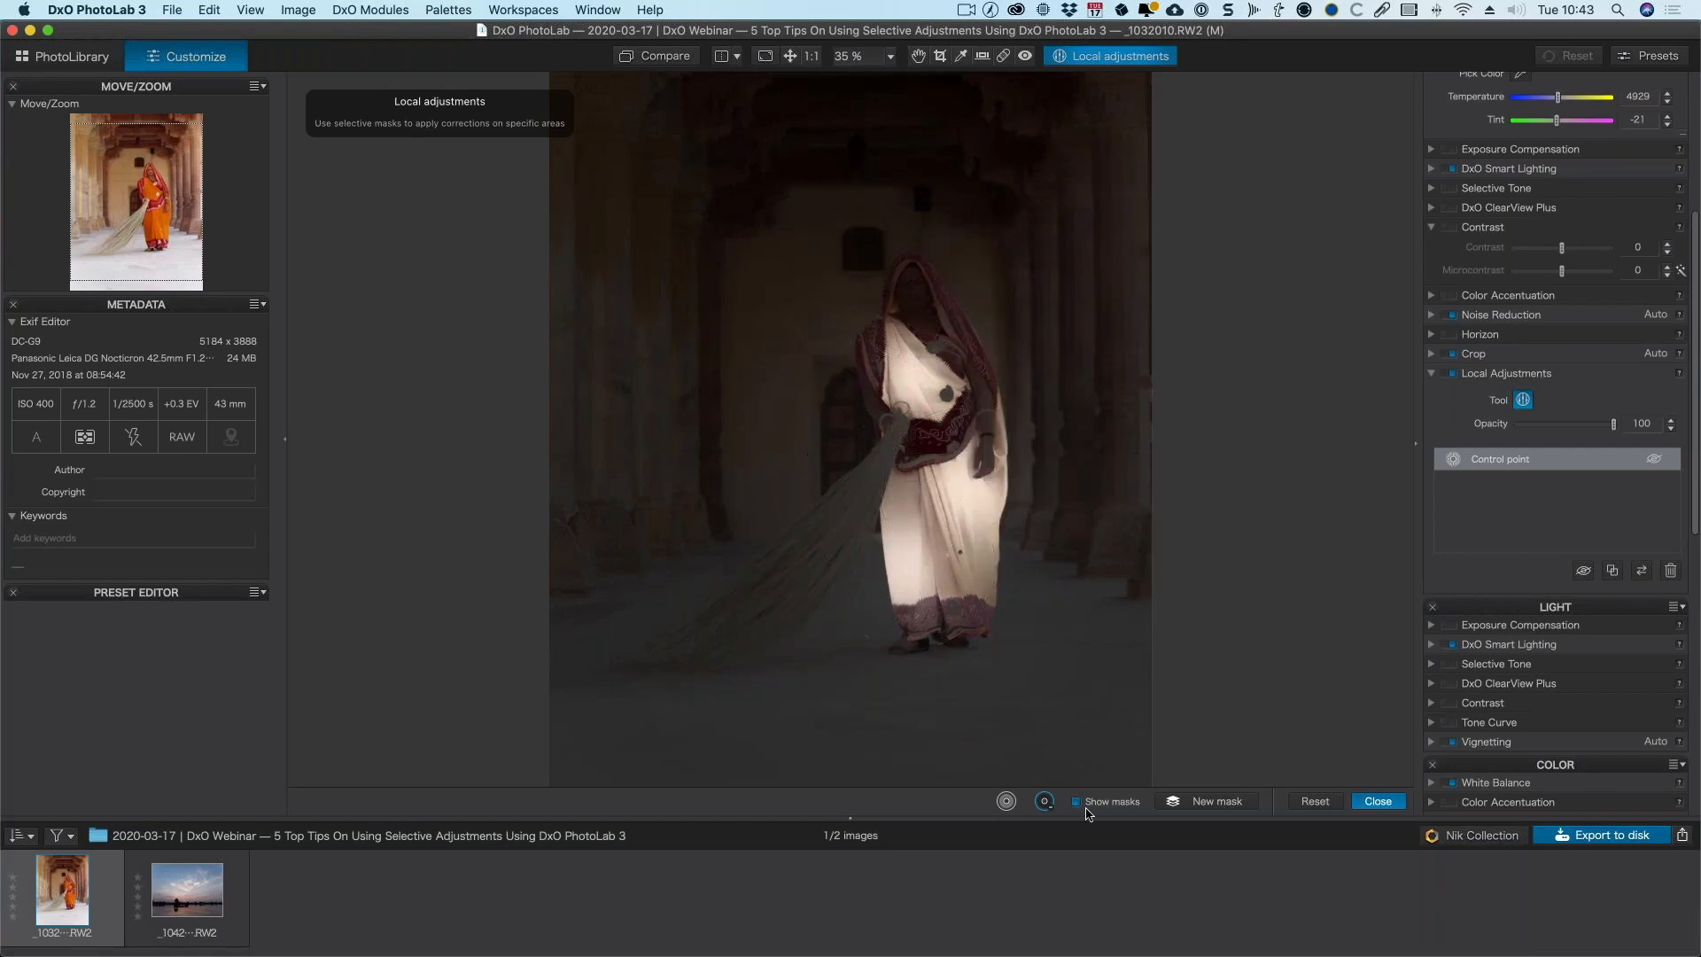
- Hide the masks and recolor the sari by raising its saturation slightly and shifting its hue toward red
{"action": "key", "text": "m"}
{"action": "mouse_move", "coordinate": [966, 458]}
{"action": "left_mouse_down"}
{"action": "mouse_move", "coordinate": [966, 502]}
{"action": "mouse_move", "coordinate": [969, 462]}
{"action": "left_mouse_up"}
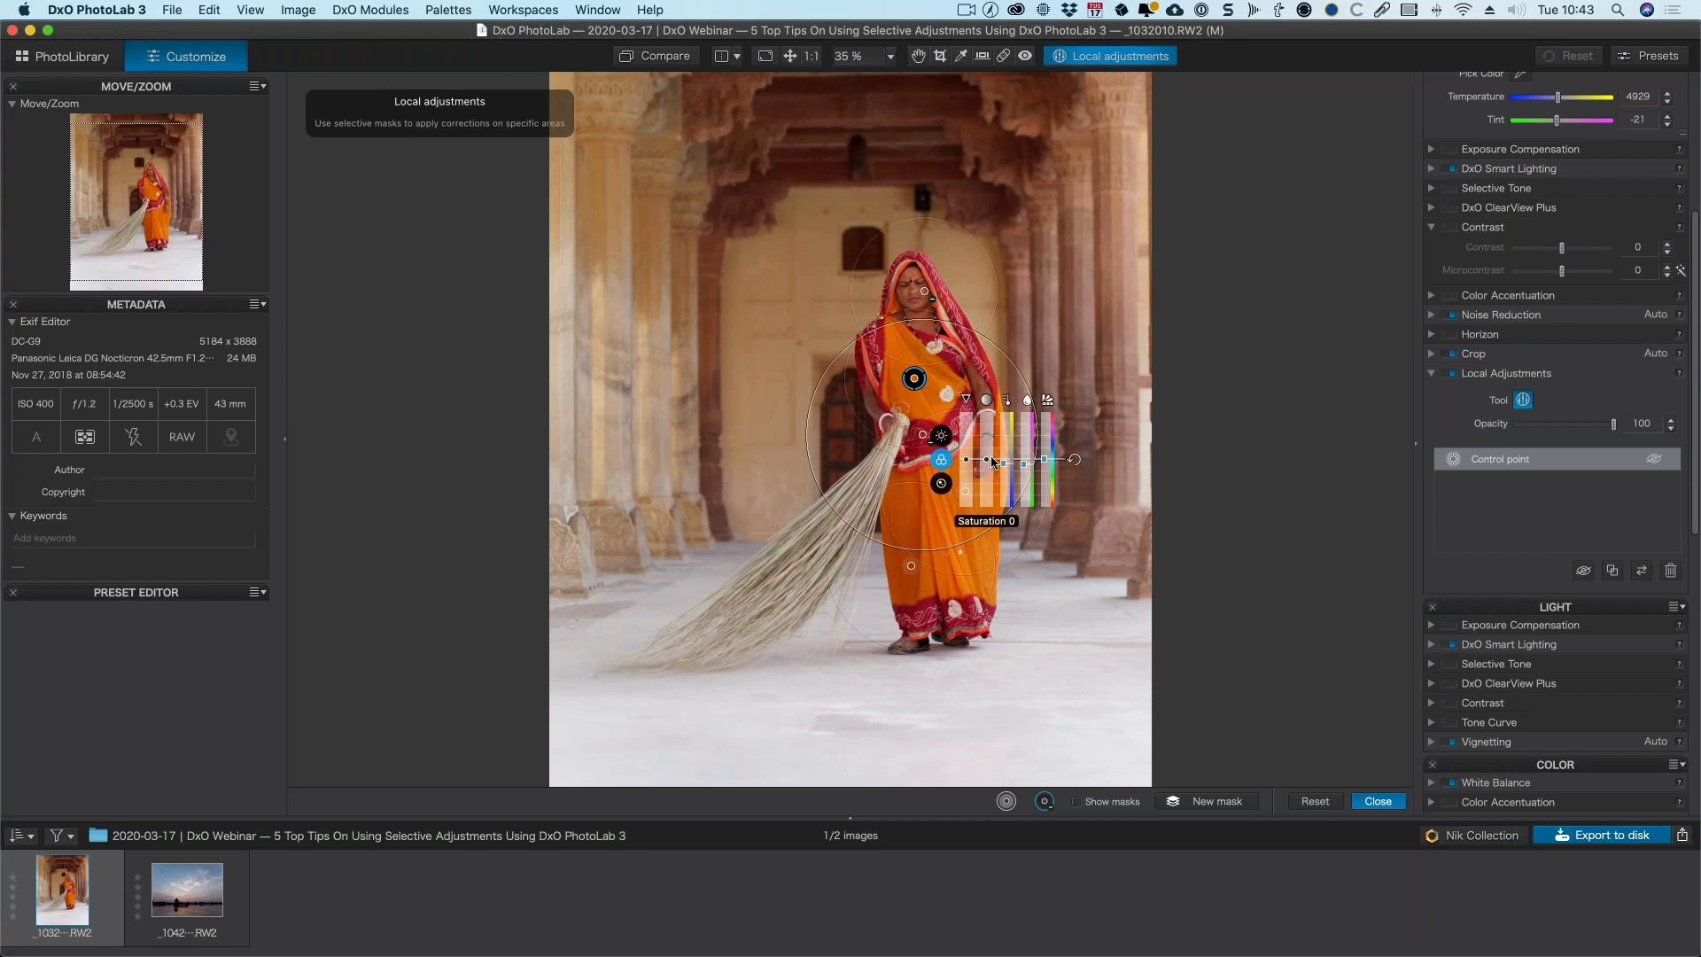
{"action": "left_click_drag", "start_coordinate": [990, 461], "coordinate": [1044, 460]}
{"action": "left_click_drag", "start_coordinate": [1044, 461], "coordinate": [1044, 463]}
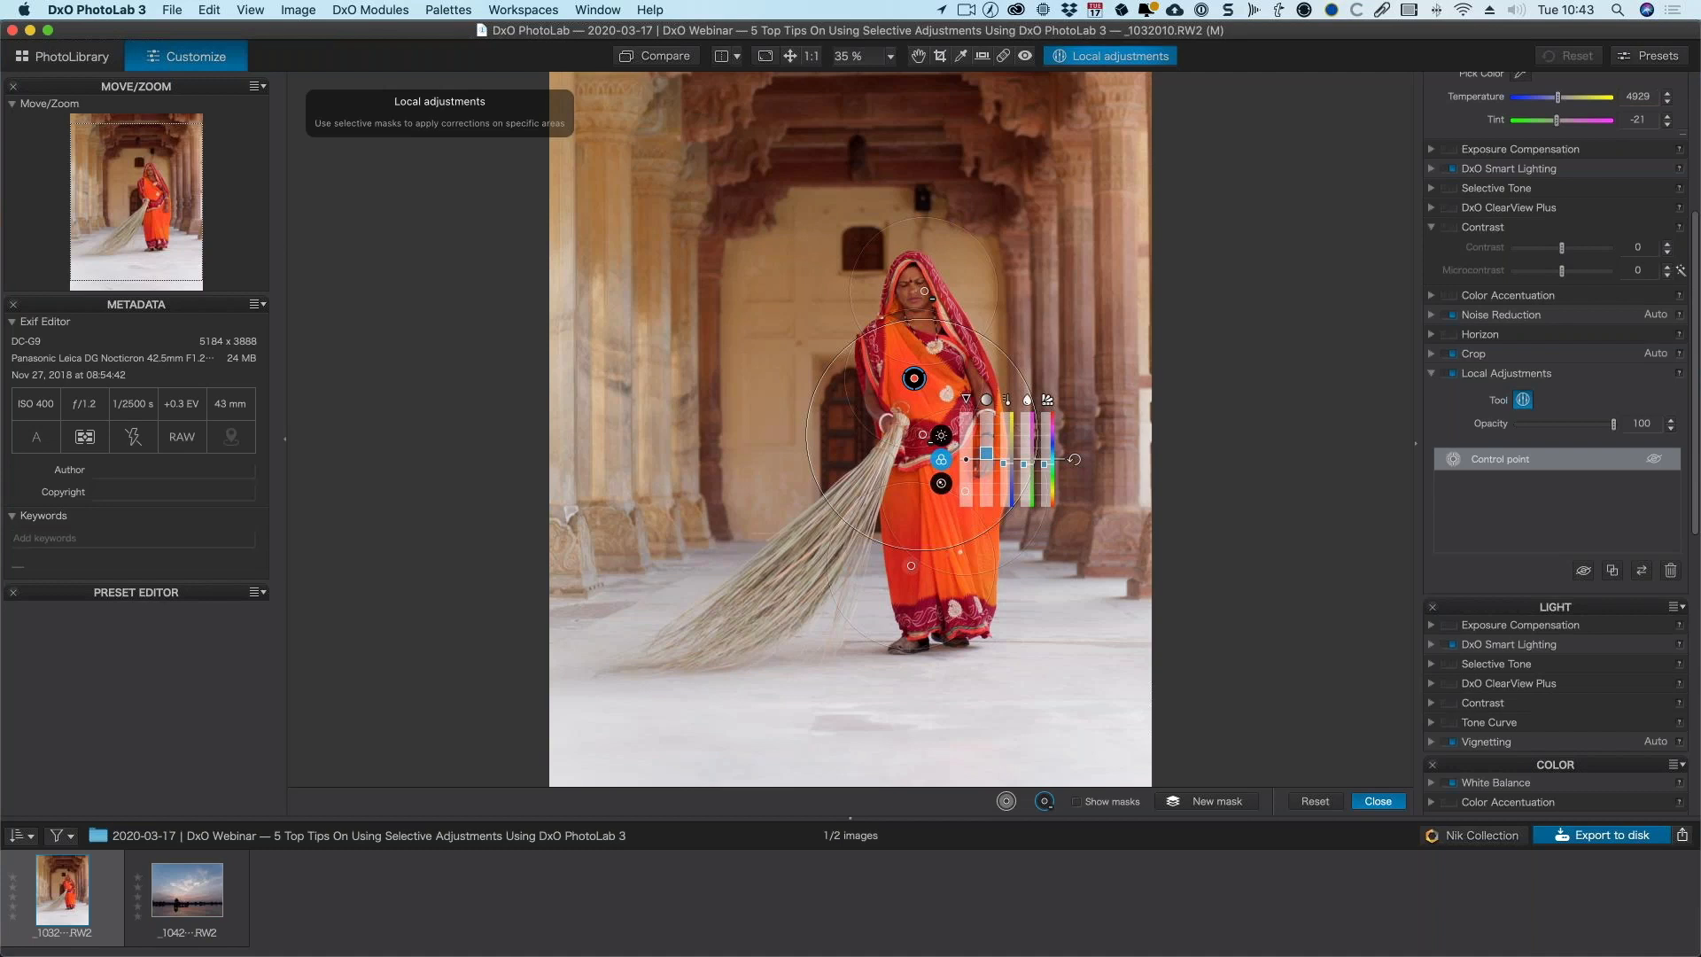
- Delete the sari mask and place a new positive control point on the pale wall beside the woman's head
{"action": "key", "text": "Delete"}
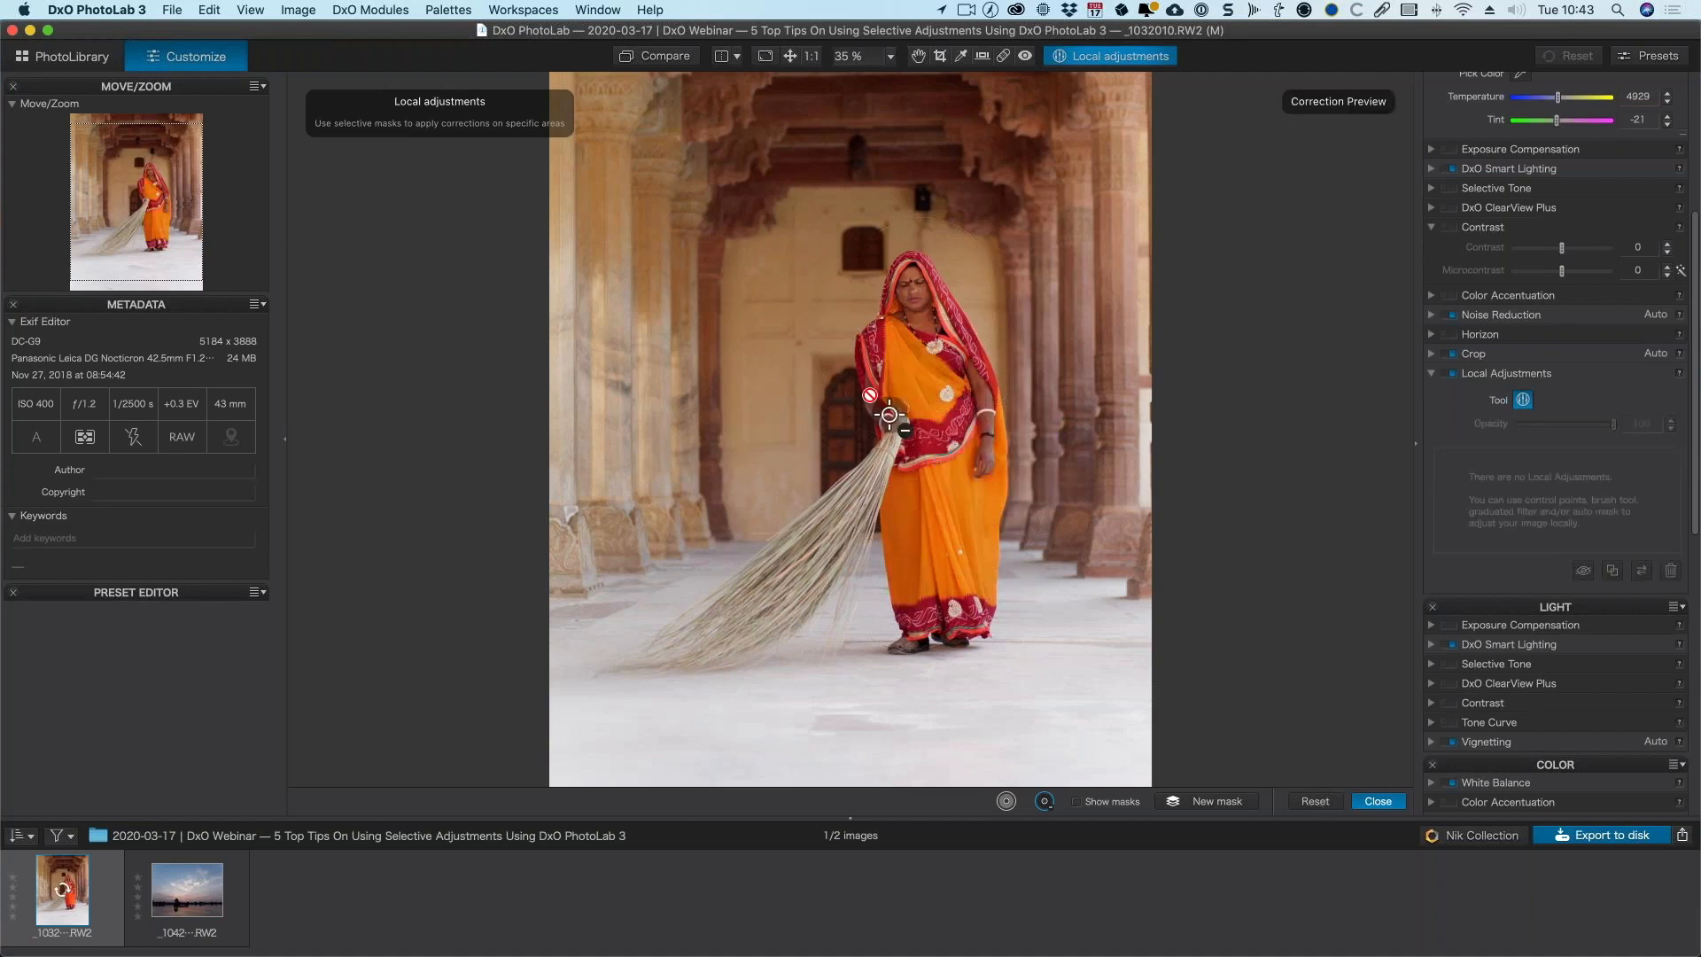
{"action": "right_click", "coordinate": [722, 235]}
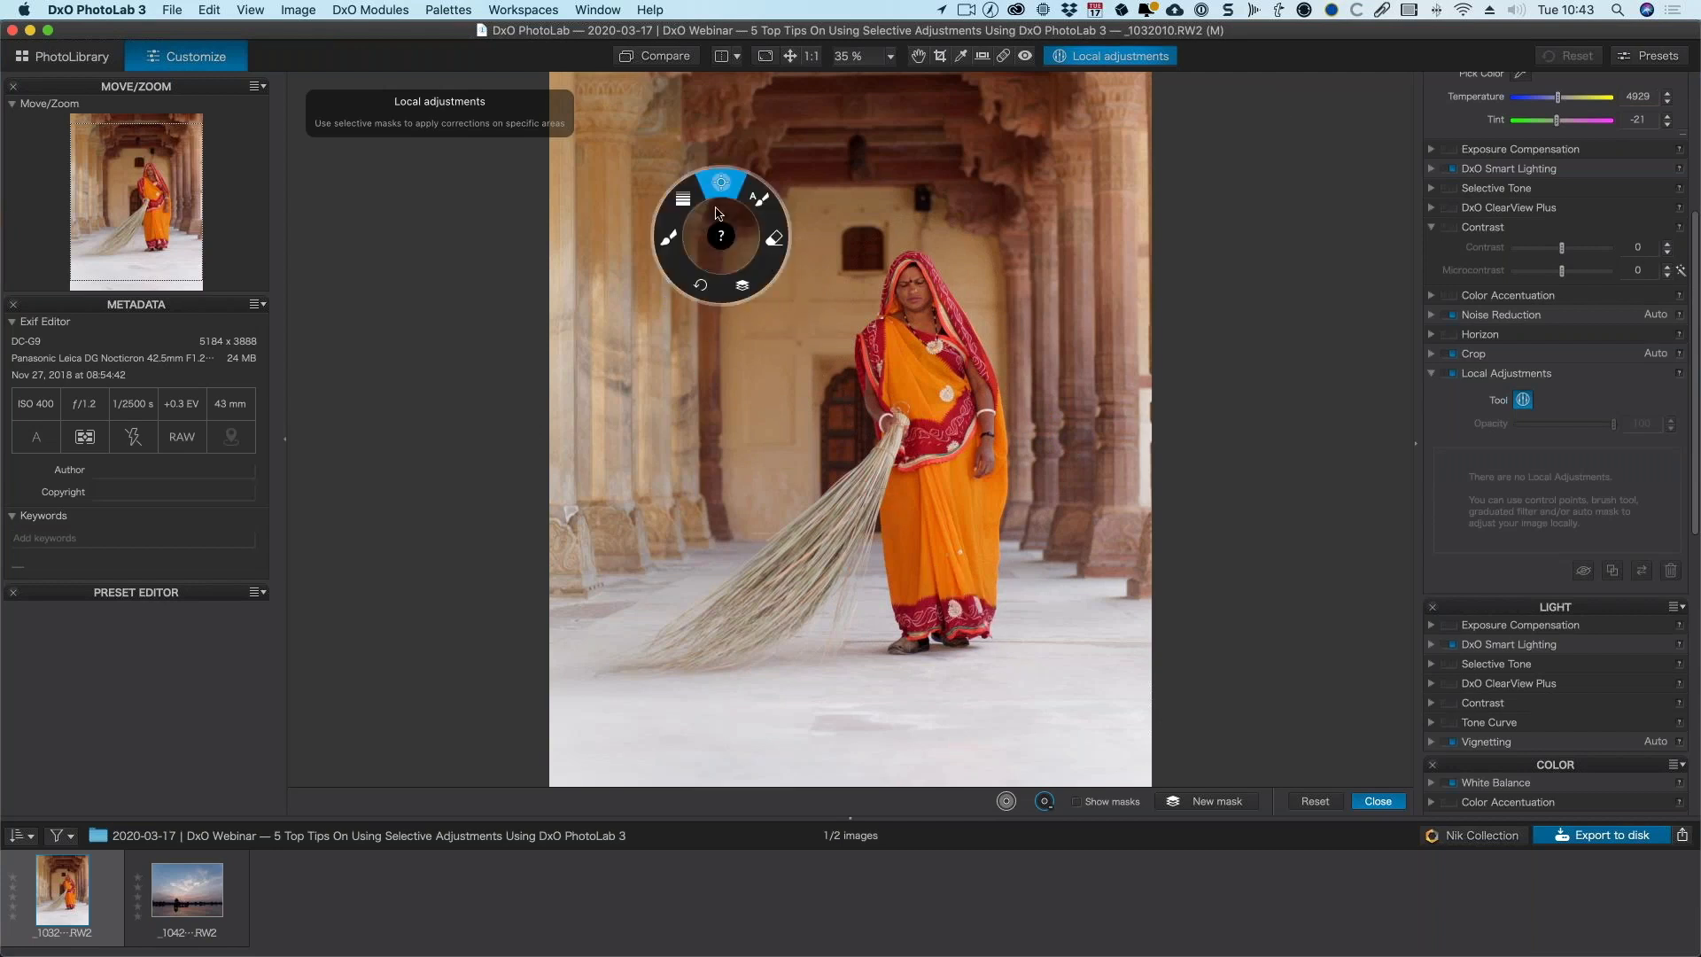
{"action": "left_click", "coordinate": [722, 183]}
{"action": "left_click", "coordinate": [1006, 800]}
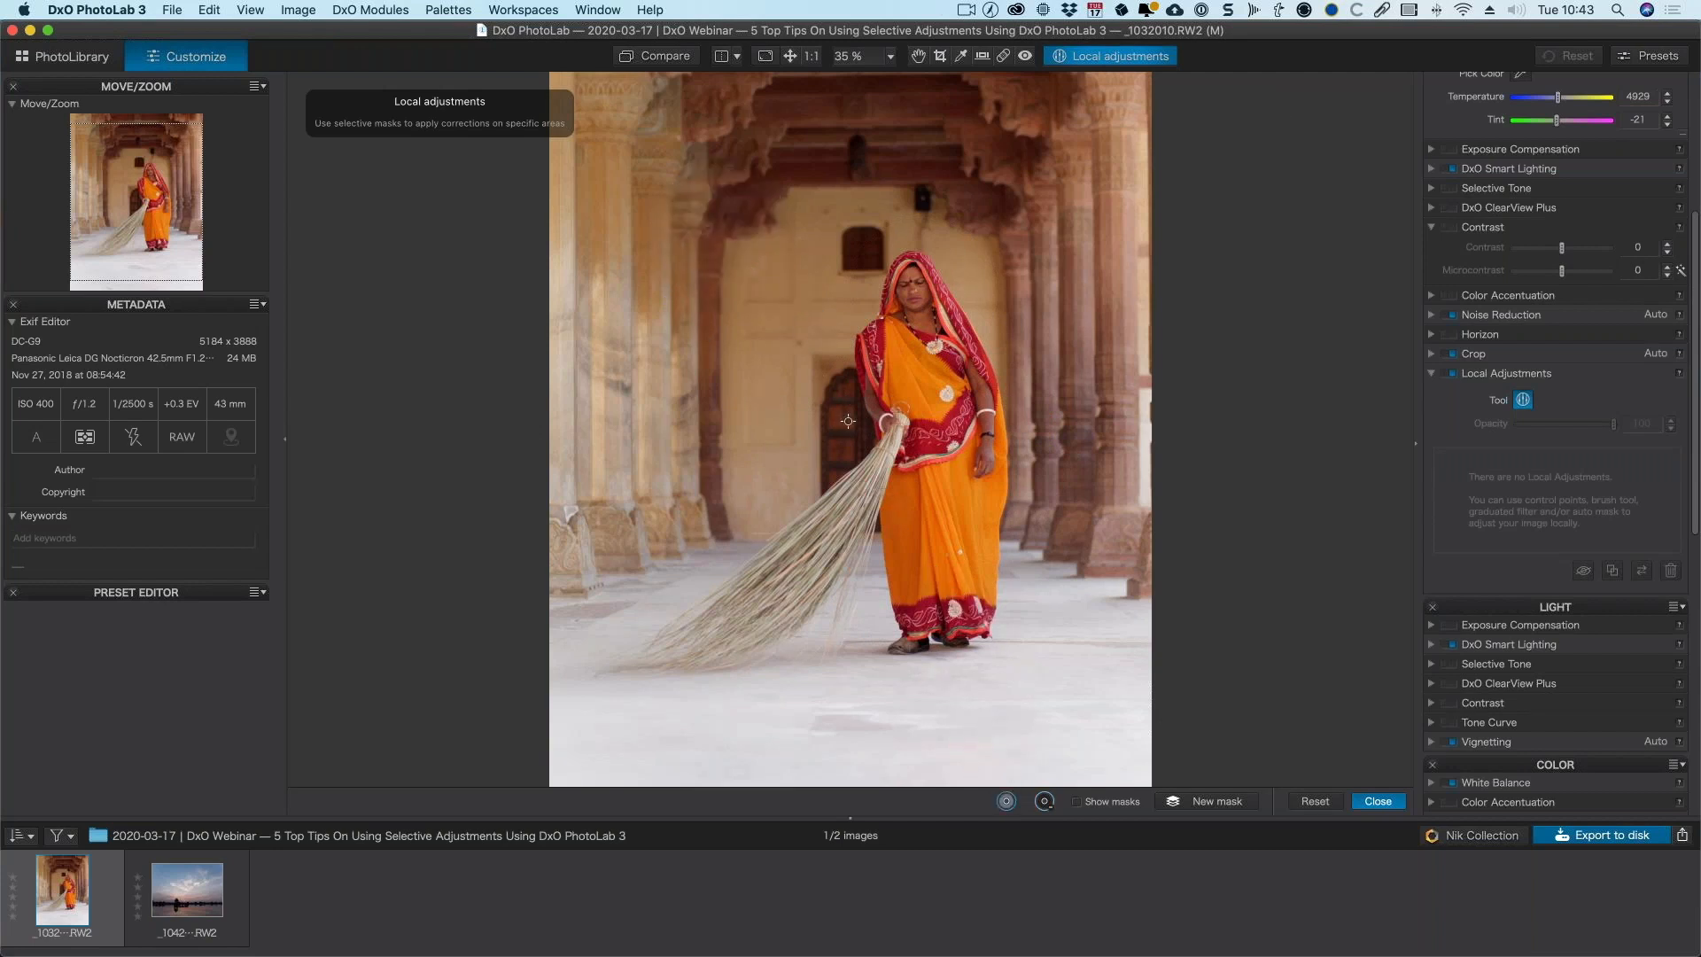
{"action": "left_click", "coordinate": [802, 279]}
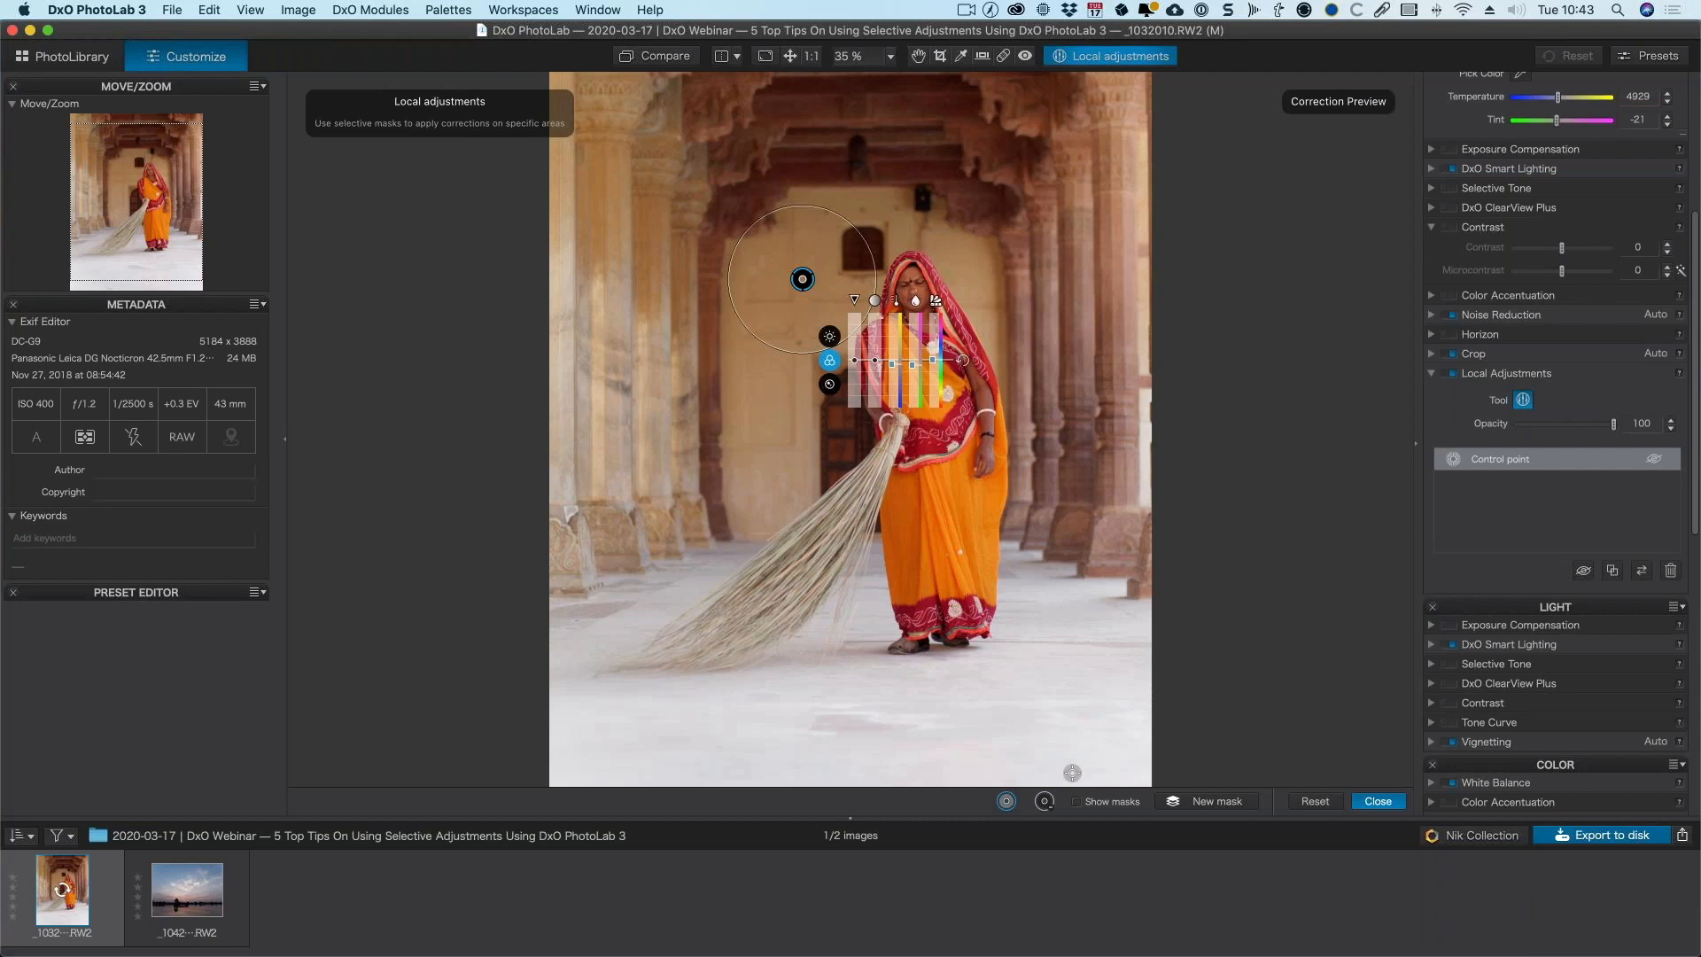
- Display the mask and enlarge the wall control point's area to cover most of the architecture behind the woman
{"action": "left_click", "coordinate": [1076, 800]}
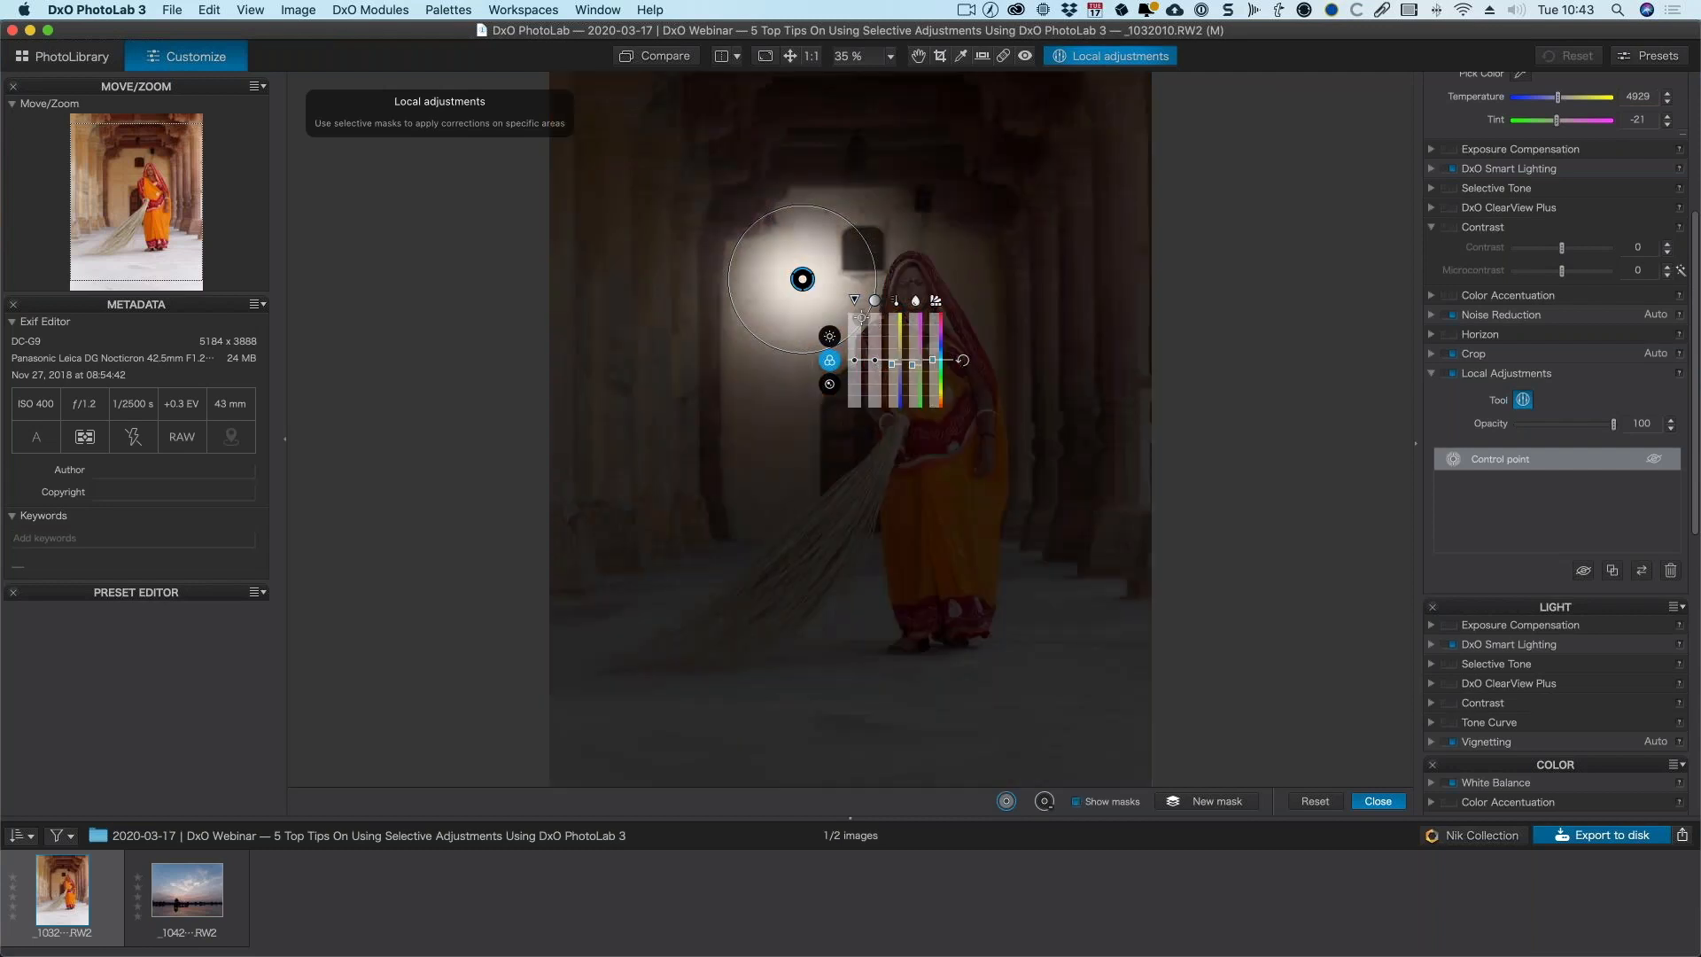
{"action": "left_click_drag", "start_coordinate": [880, 295], "coordinate": [1192, 496]}
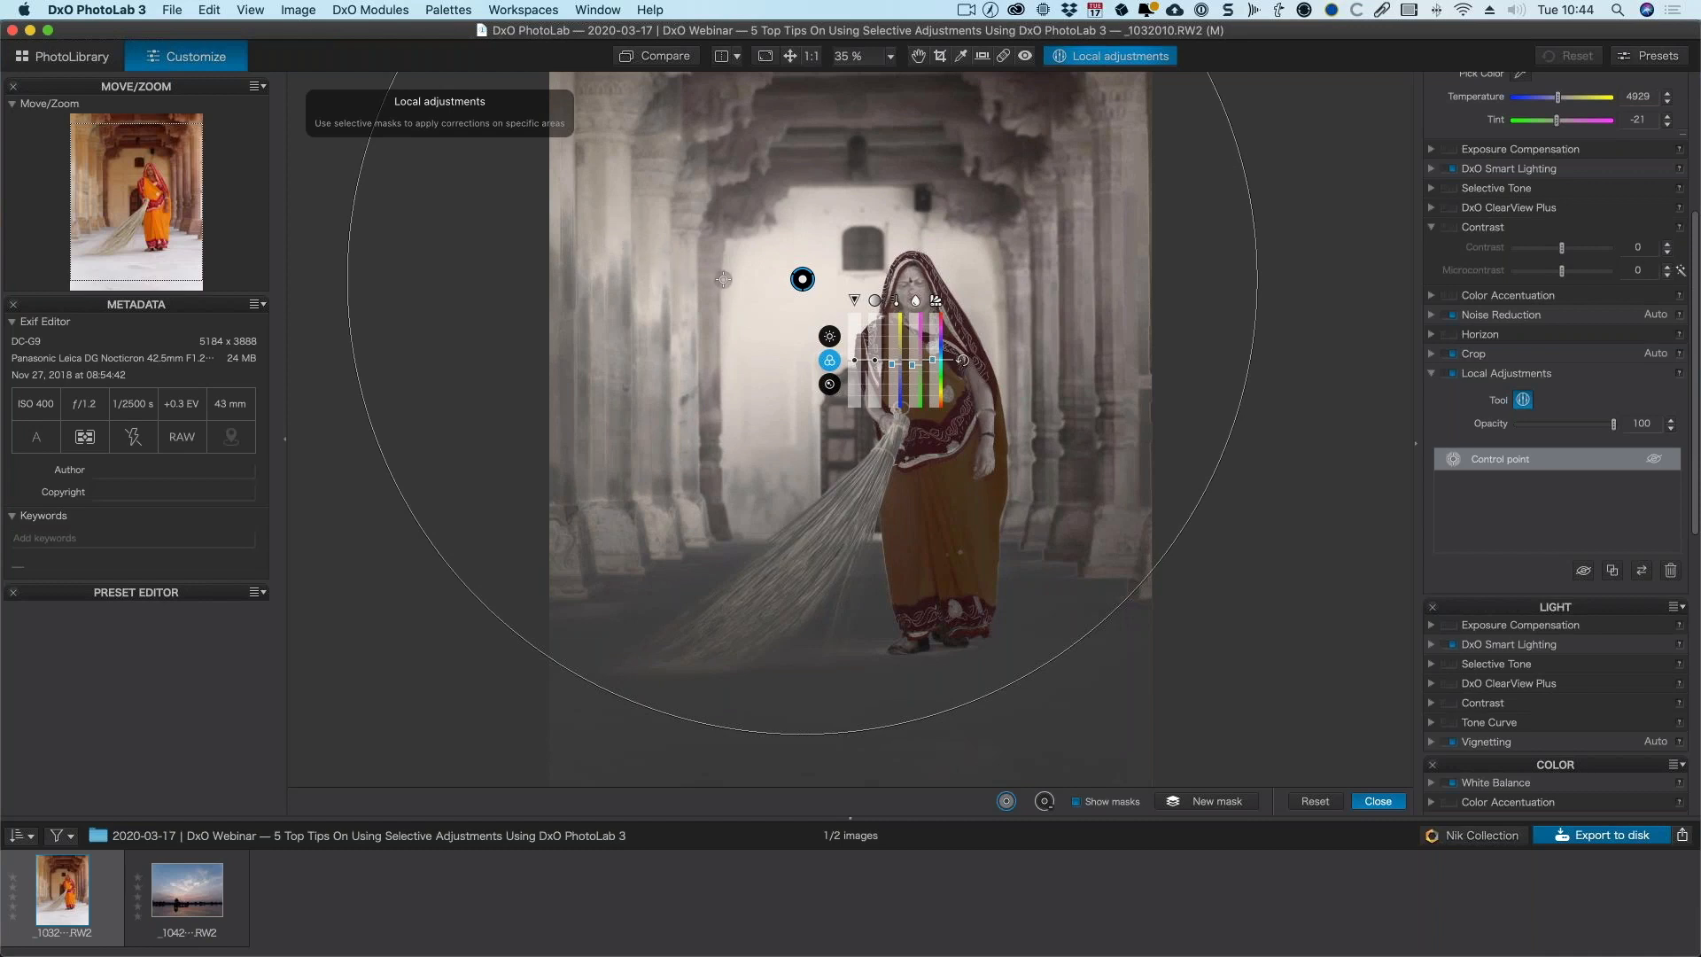
- Add negative control points on the woman's face, the orange skirt and the broom to exclude her from the background mask
{"action": "left_click", "coordinate": [1043, 801]}
{"action": "left_click", "coordinate": [912, 279]}
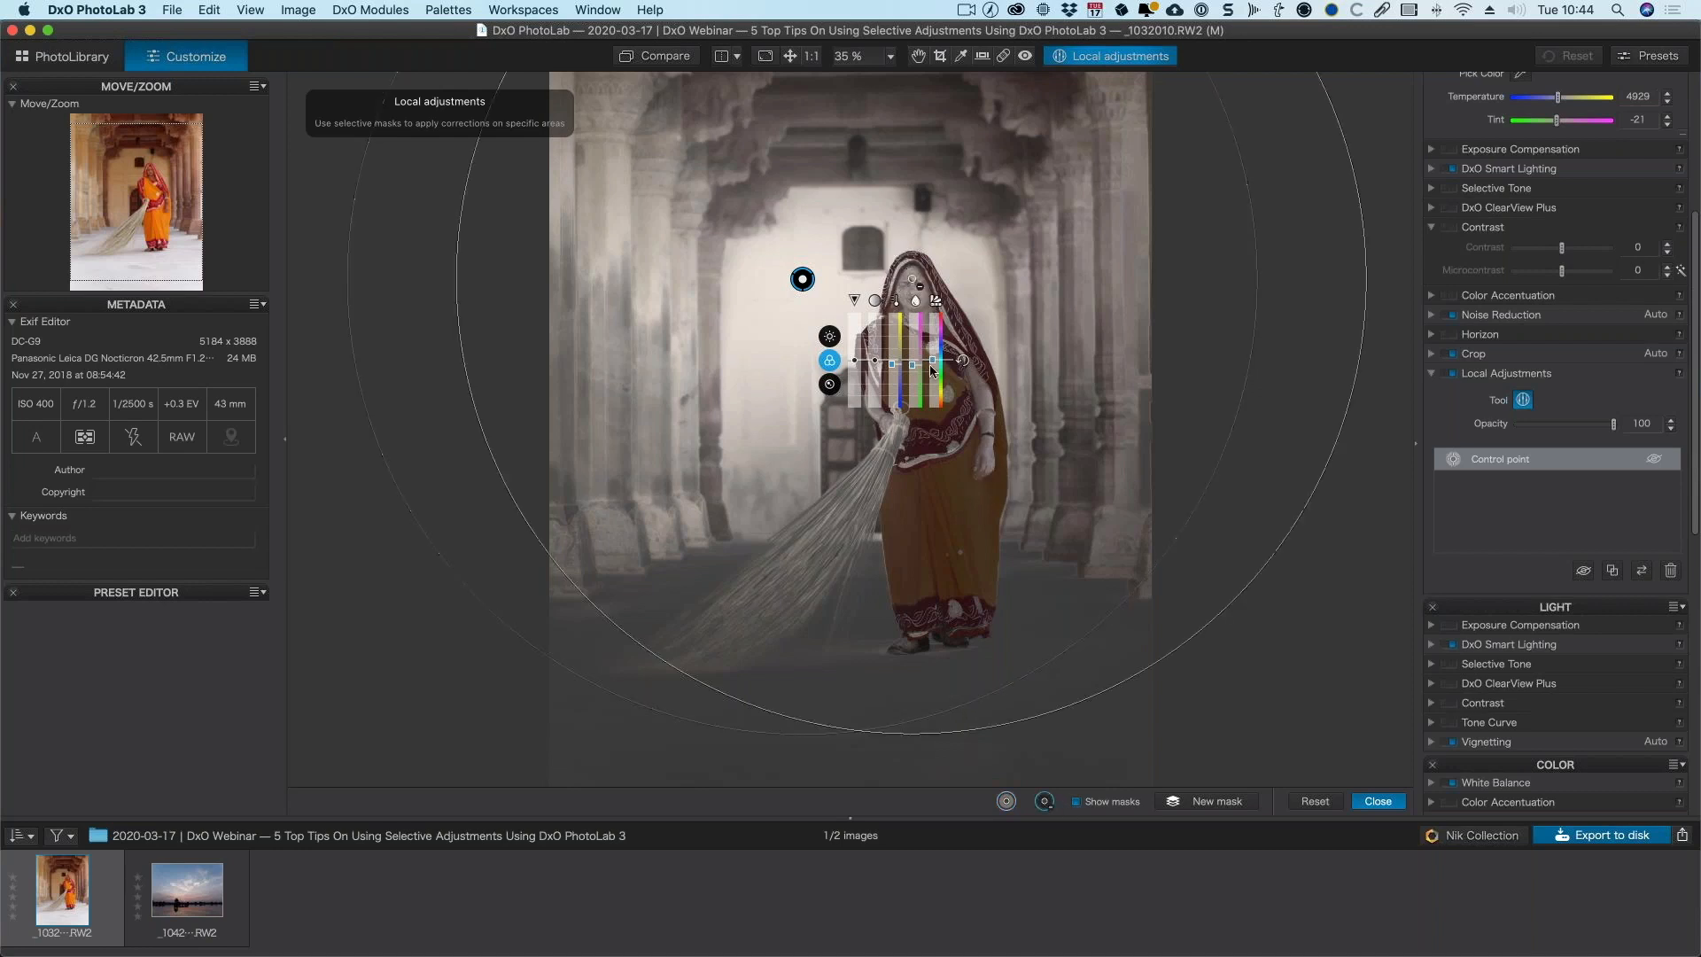
{"action": "left_click", "coordinate": [934, 488]}
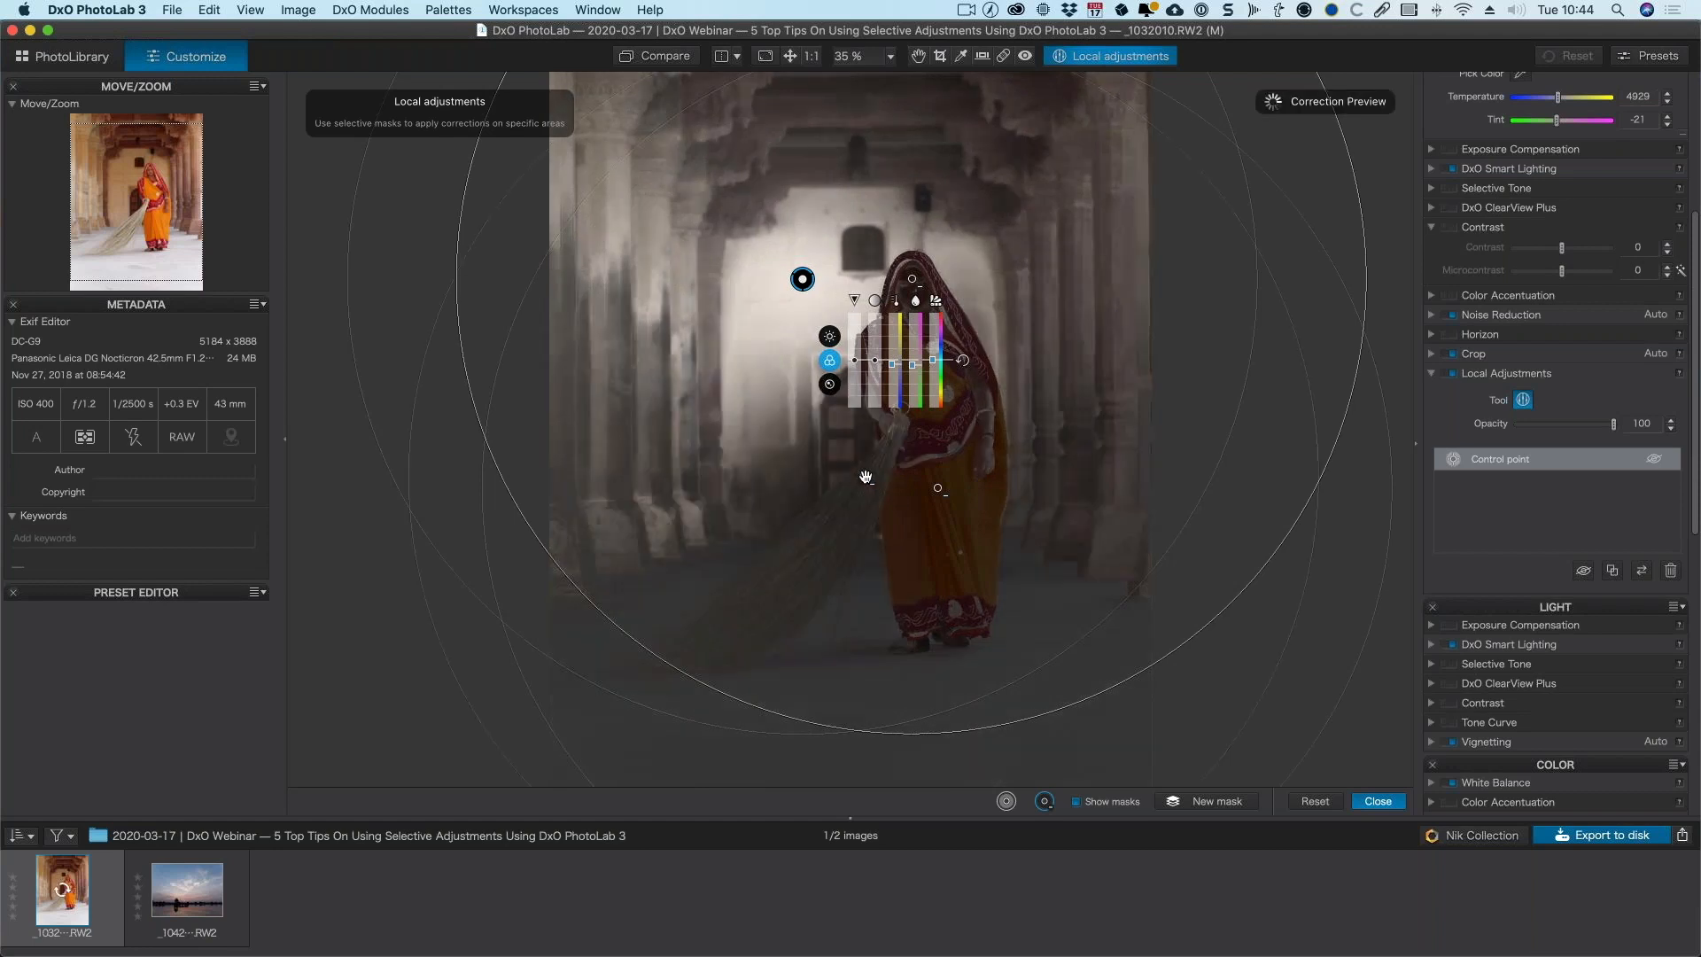
{"action": "left_click", "coordinate": [868, 480]}
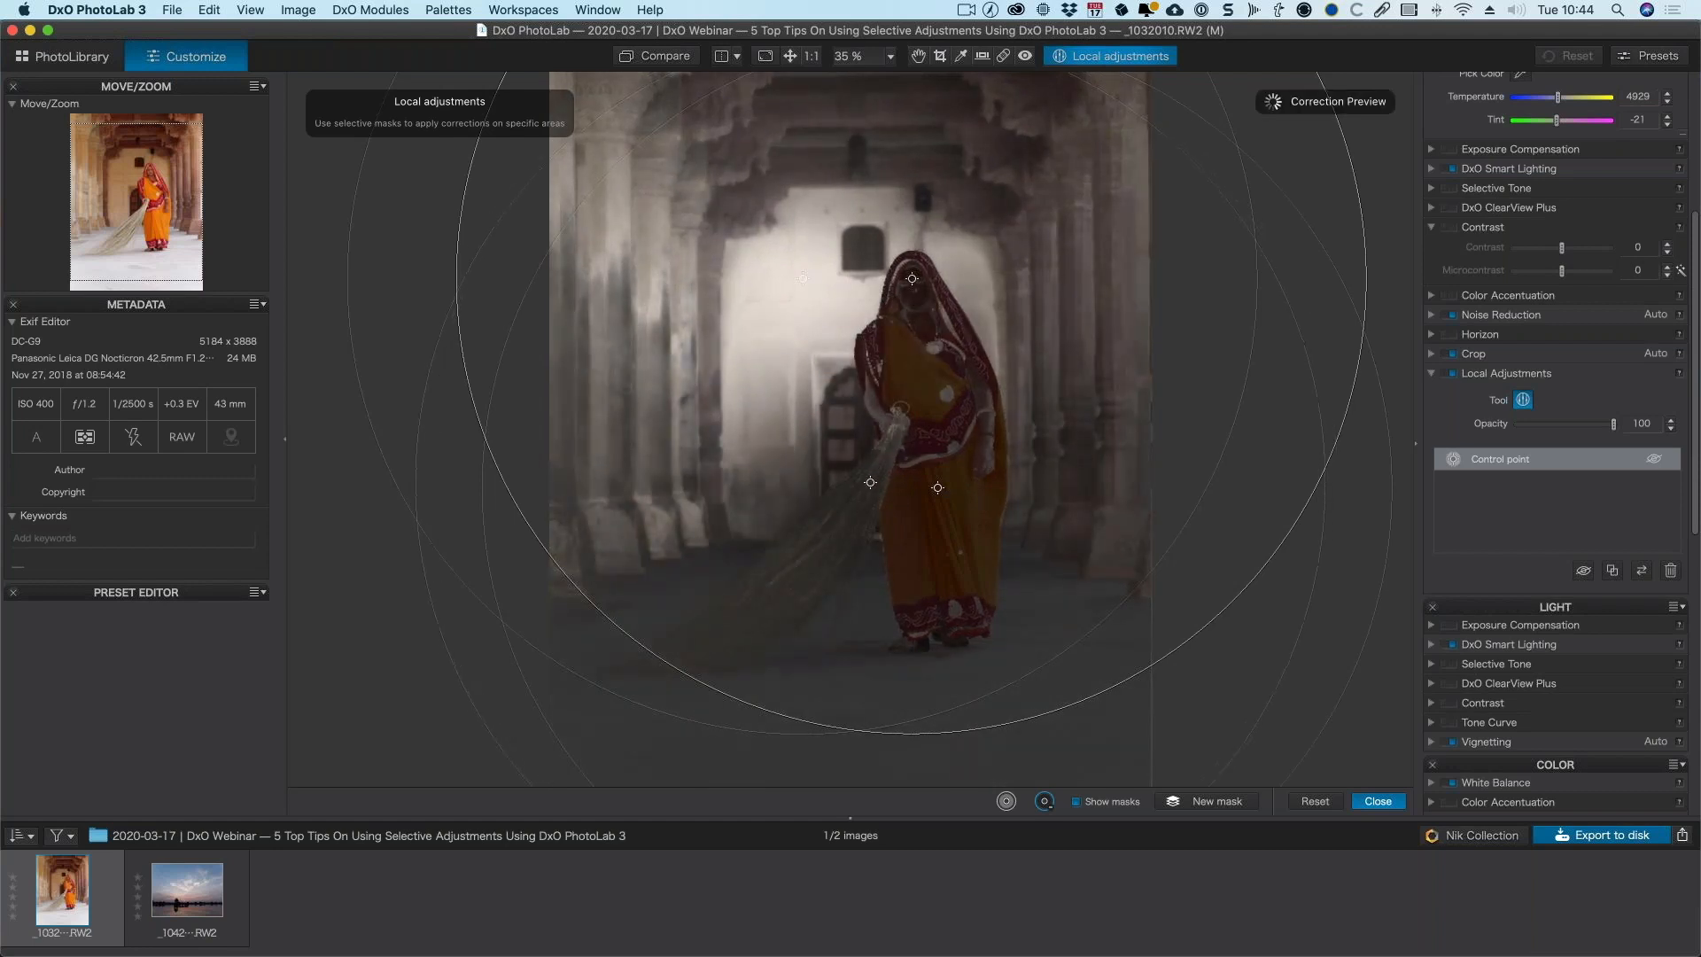
- Move the negative control point beside the woman onto the broom's bristles to exclude the broom from the background mask
{"action": "left_click_drag", "start_coordinate": [870, 482], "coordinate": [863, 488]}
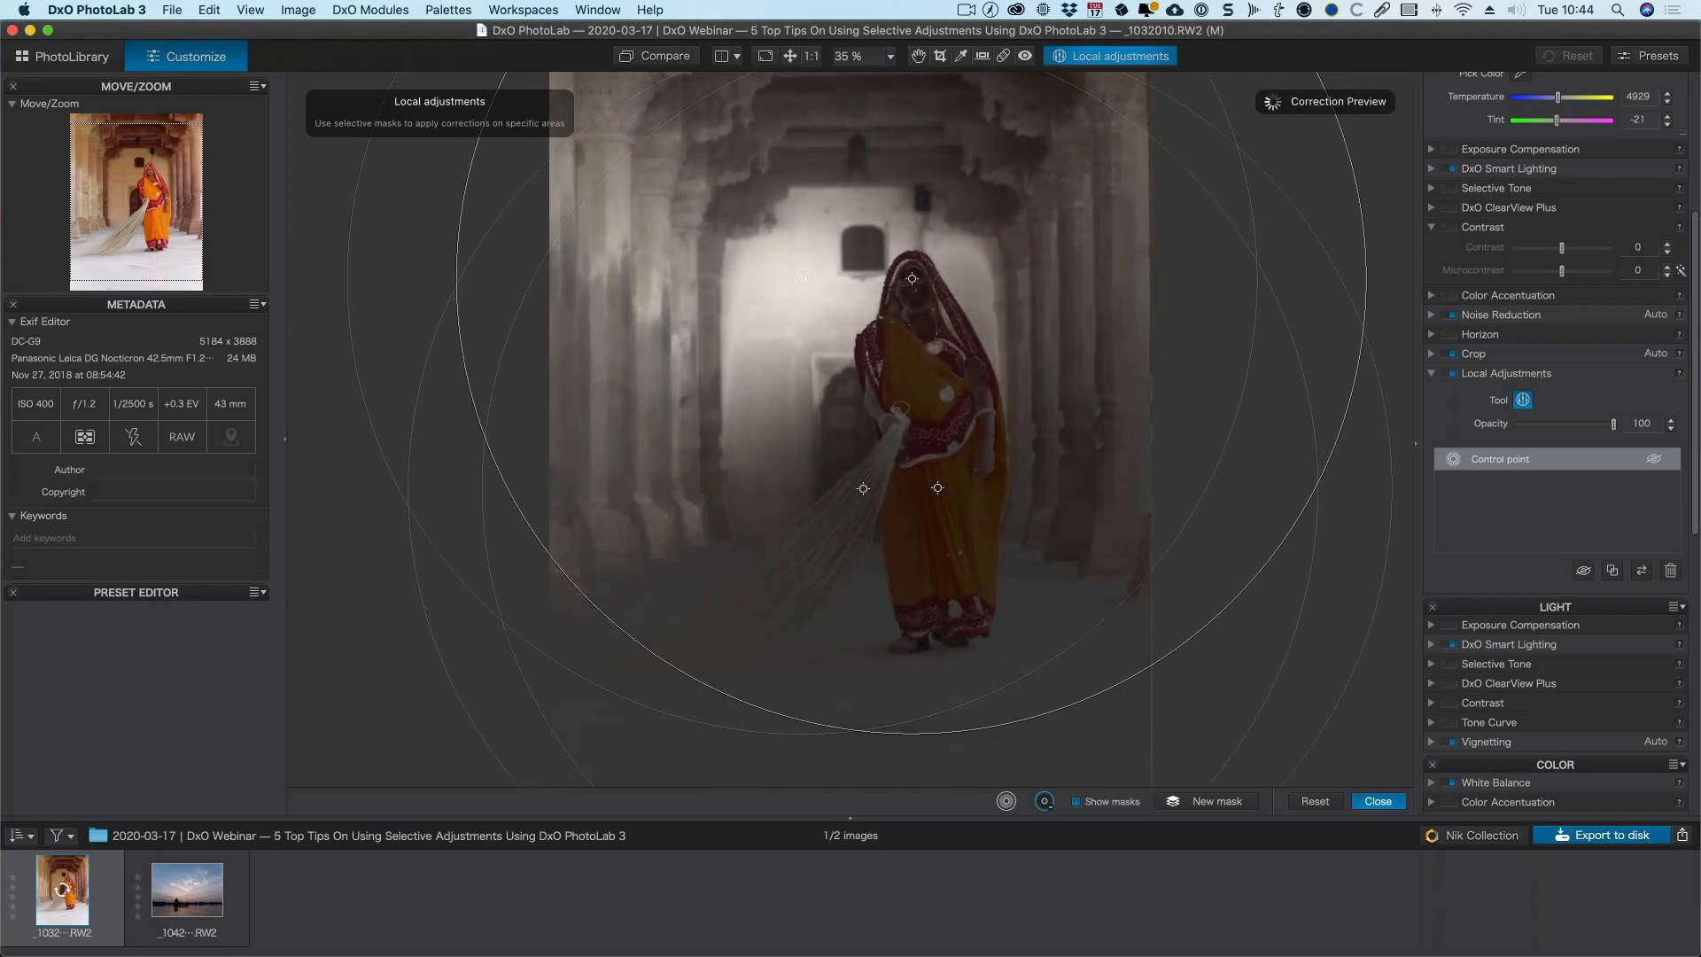
{"action": "left_click", "coordinate": [863, 486]}
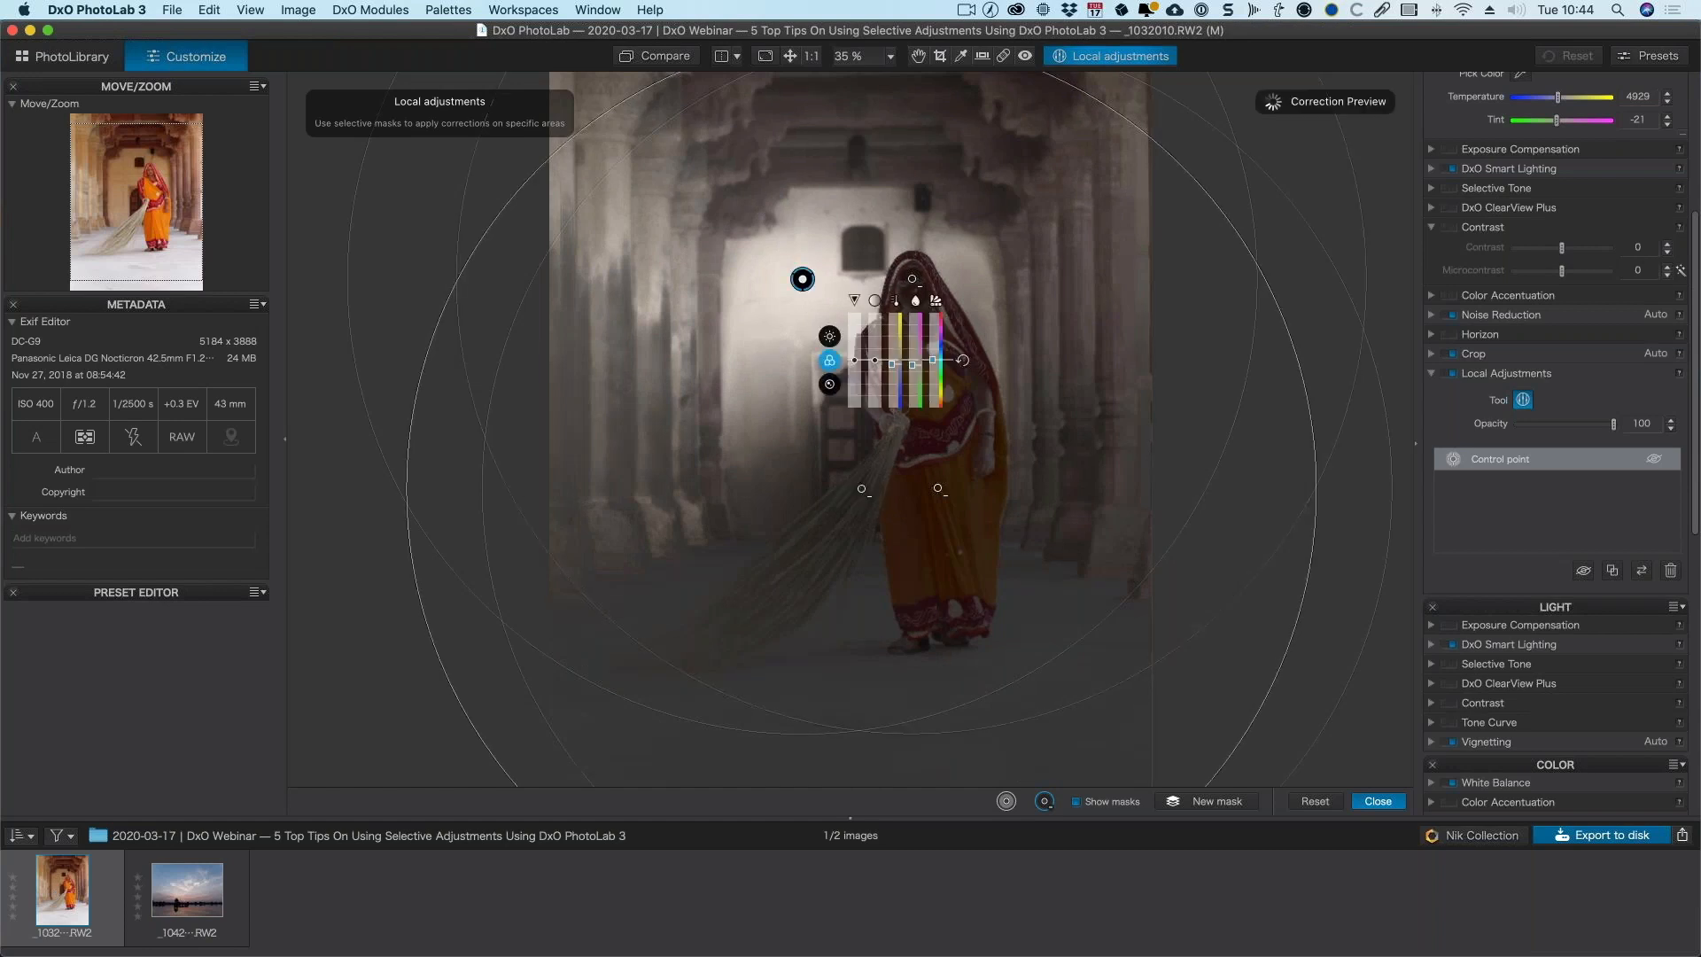
{"action": "key", "text": "super+z"}
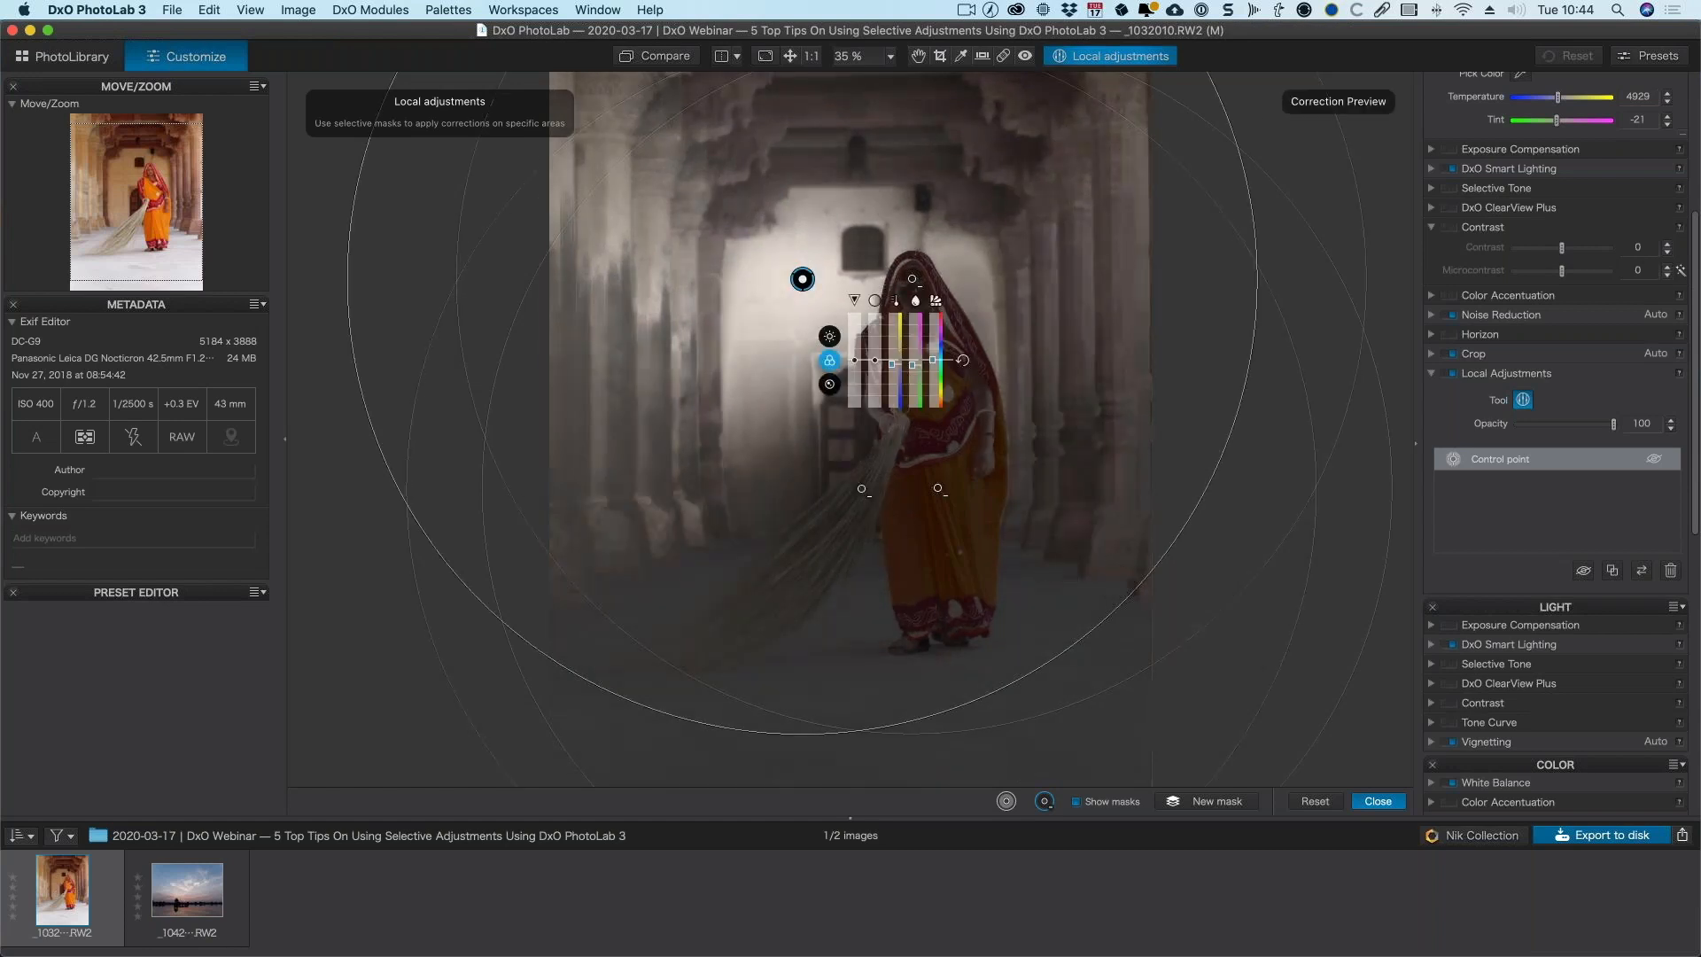
- Shrink the areas of the wall control point and of the negative points on the broom, skirt and face
{"action": "left_click_drag", "start_coordinate": [447, 561], "coordinate": [553, 496]}
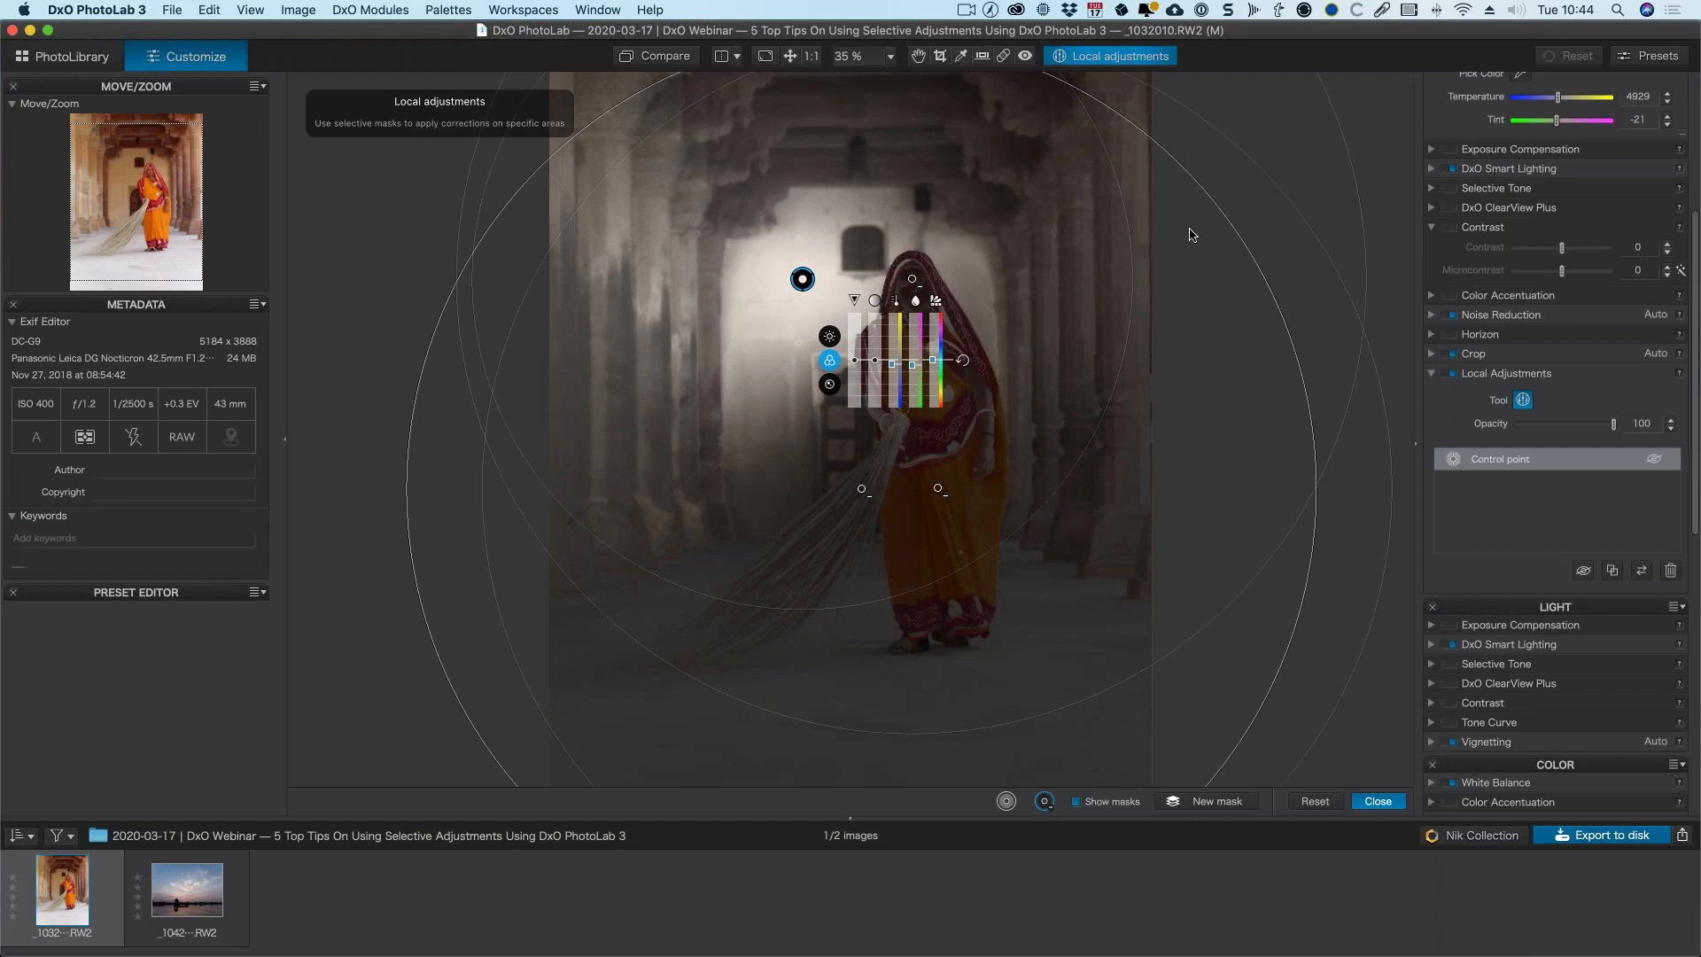
{"action": "left_click_drag", "start_coordinate": [1215, 211], "coordinate": [997, 381]}
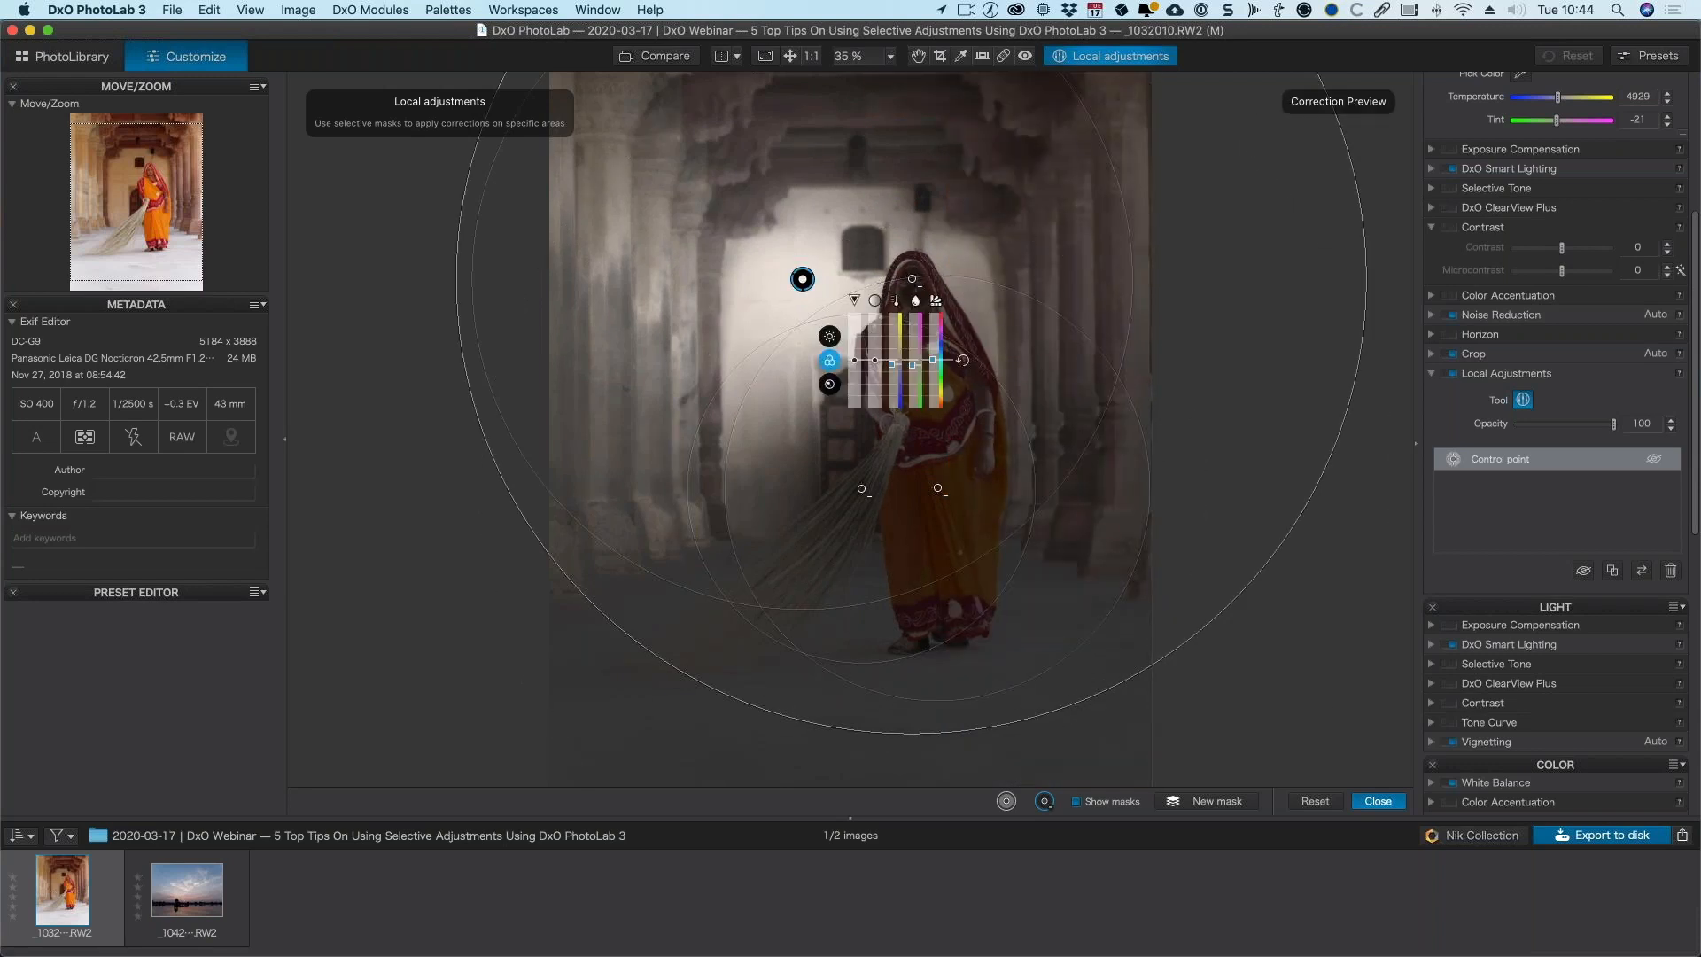
{"action": "left_click_drag", "start_coordinate": [1366, 279], "coordinate": [1052, 278]}
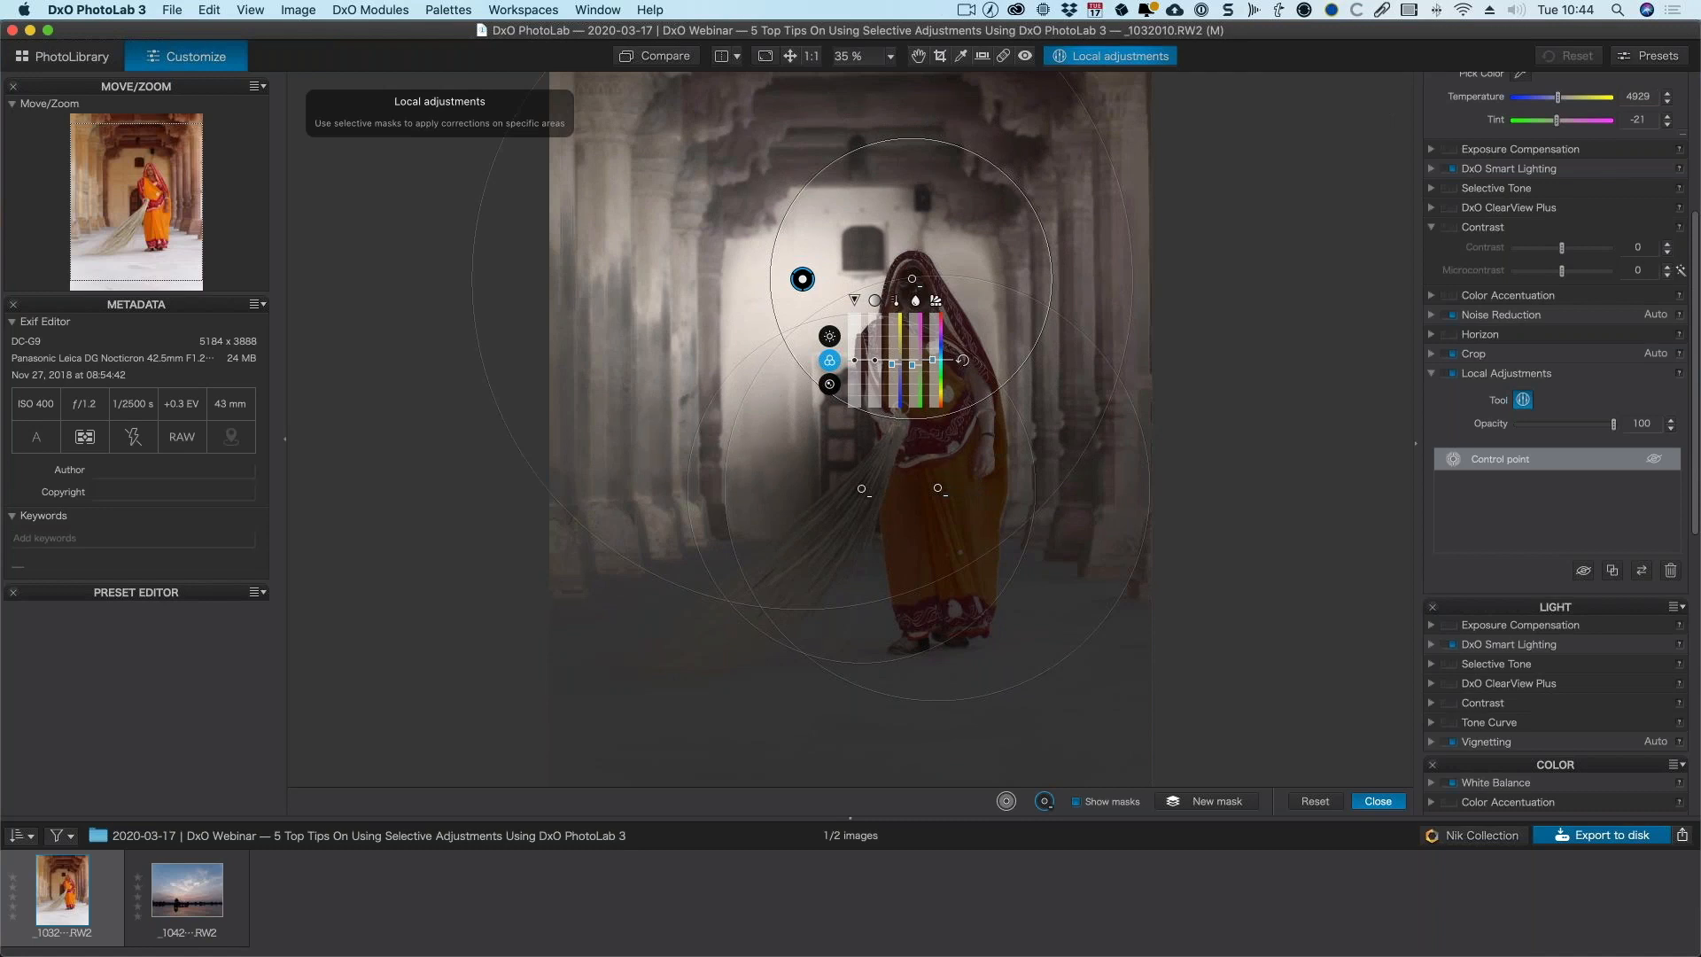
- Hide the masks, lower the background's exposure to darken it slightly, and invert the mask
{"action": "left_click", "coordinate": [1077, 801]}
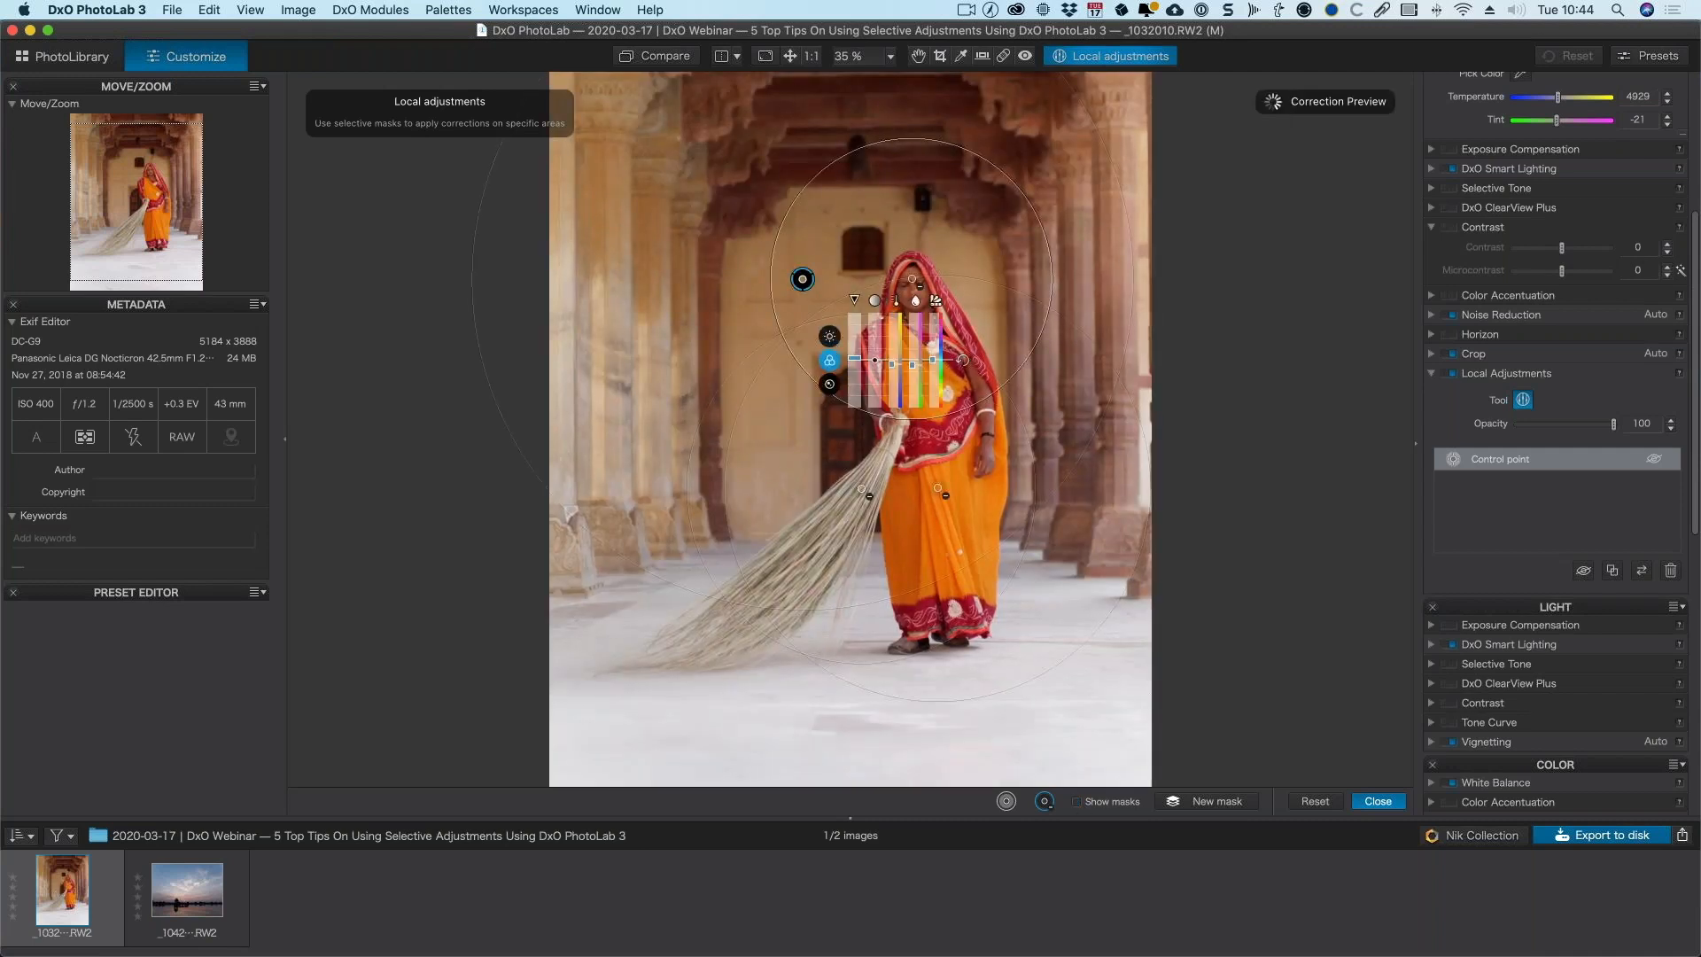
{"action": "left_click", "coordinate": [829, 336]}
{"action": "left_click_drag", "start_coordinate": [855, 367], "coordinate": [856, 378]}
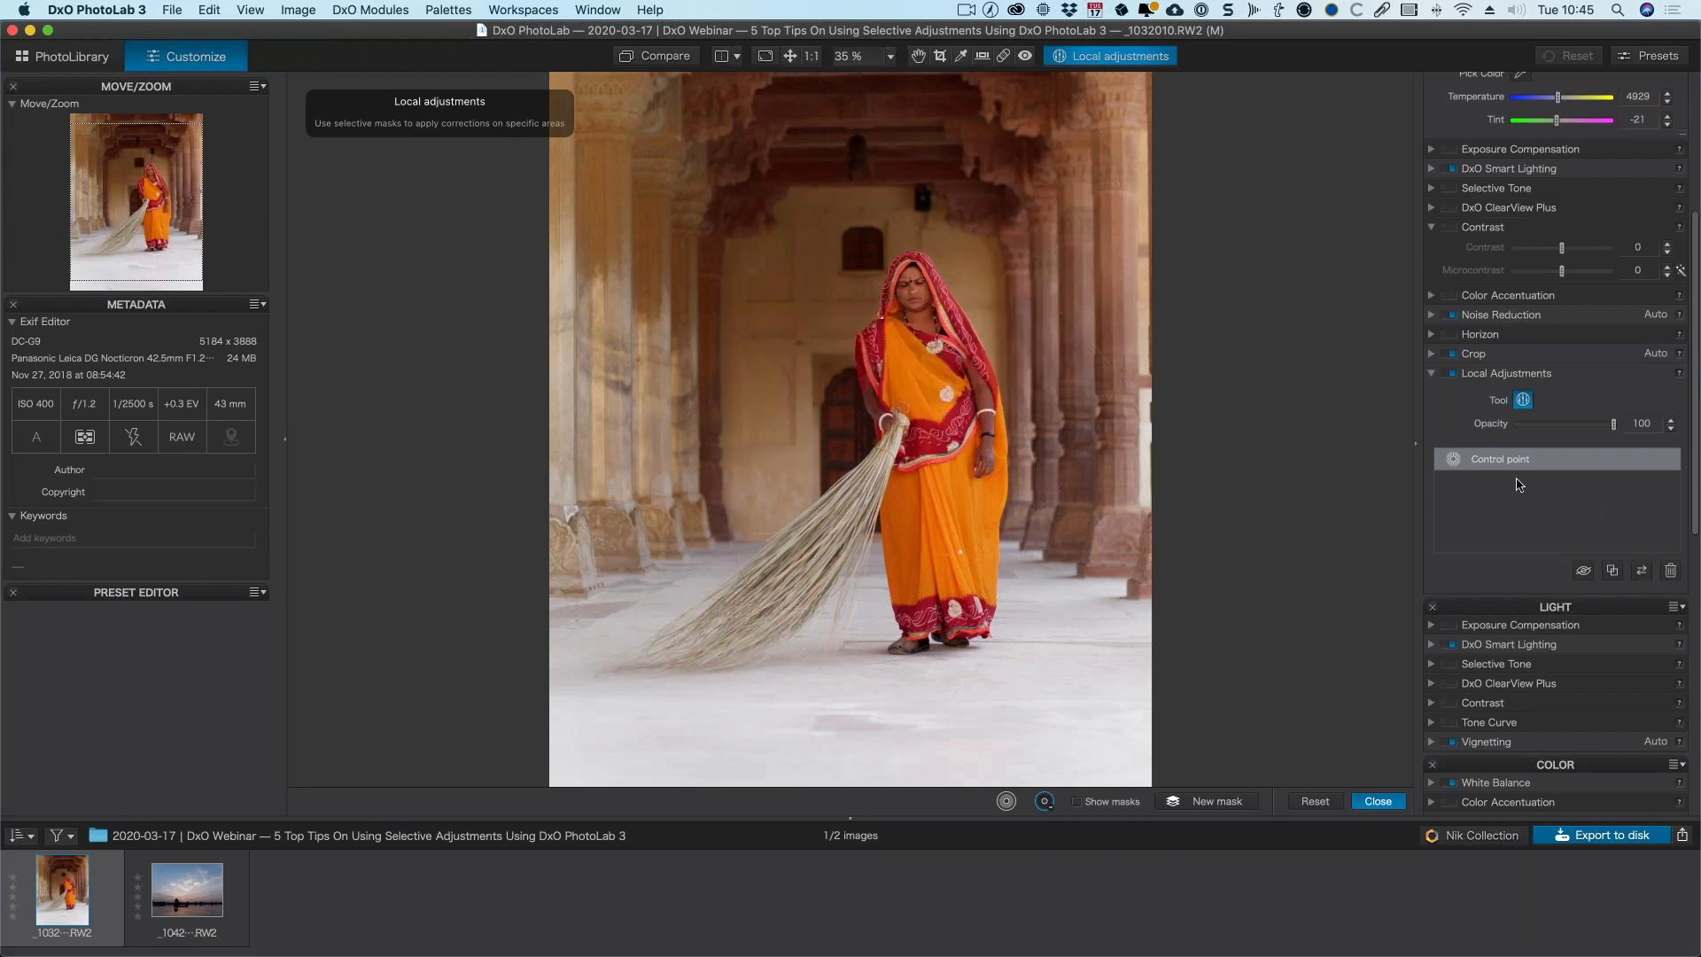
{"action": "left_click", "coordinate": [1642, 570]}
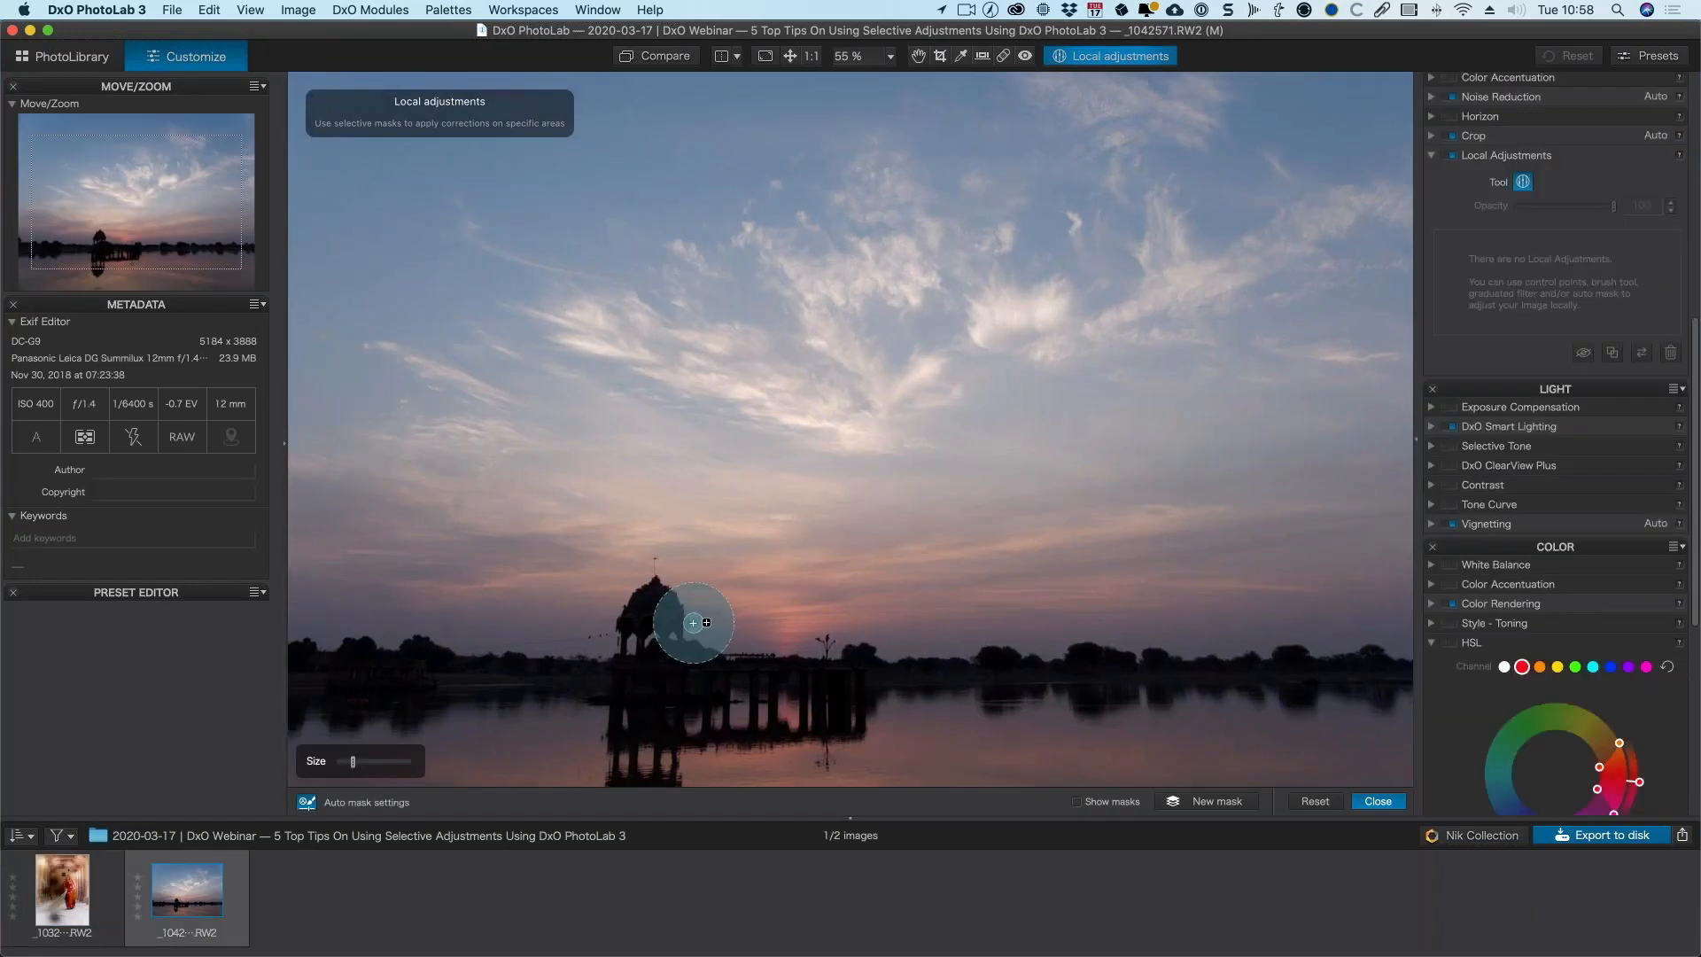
- Paint an auto mask over the dark shoreline buildings and trees and the domed pavilion in the sunset lake photo
{"action": "scroll", "coordinate": [700, 620], "scroll_direction": "up", "scroll_amount": 3}
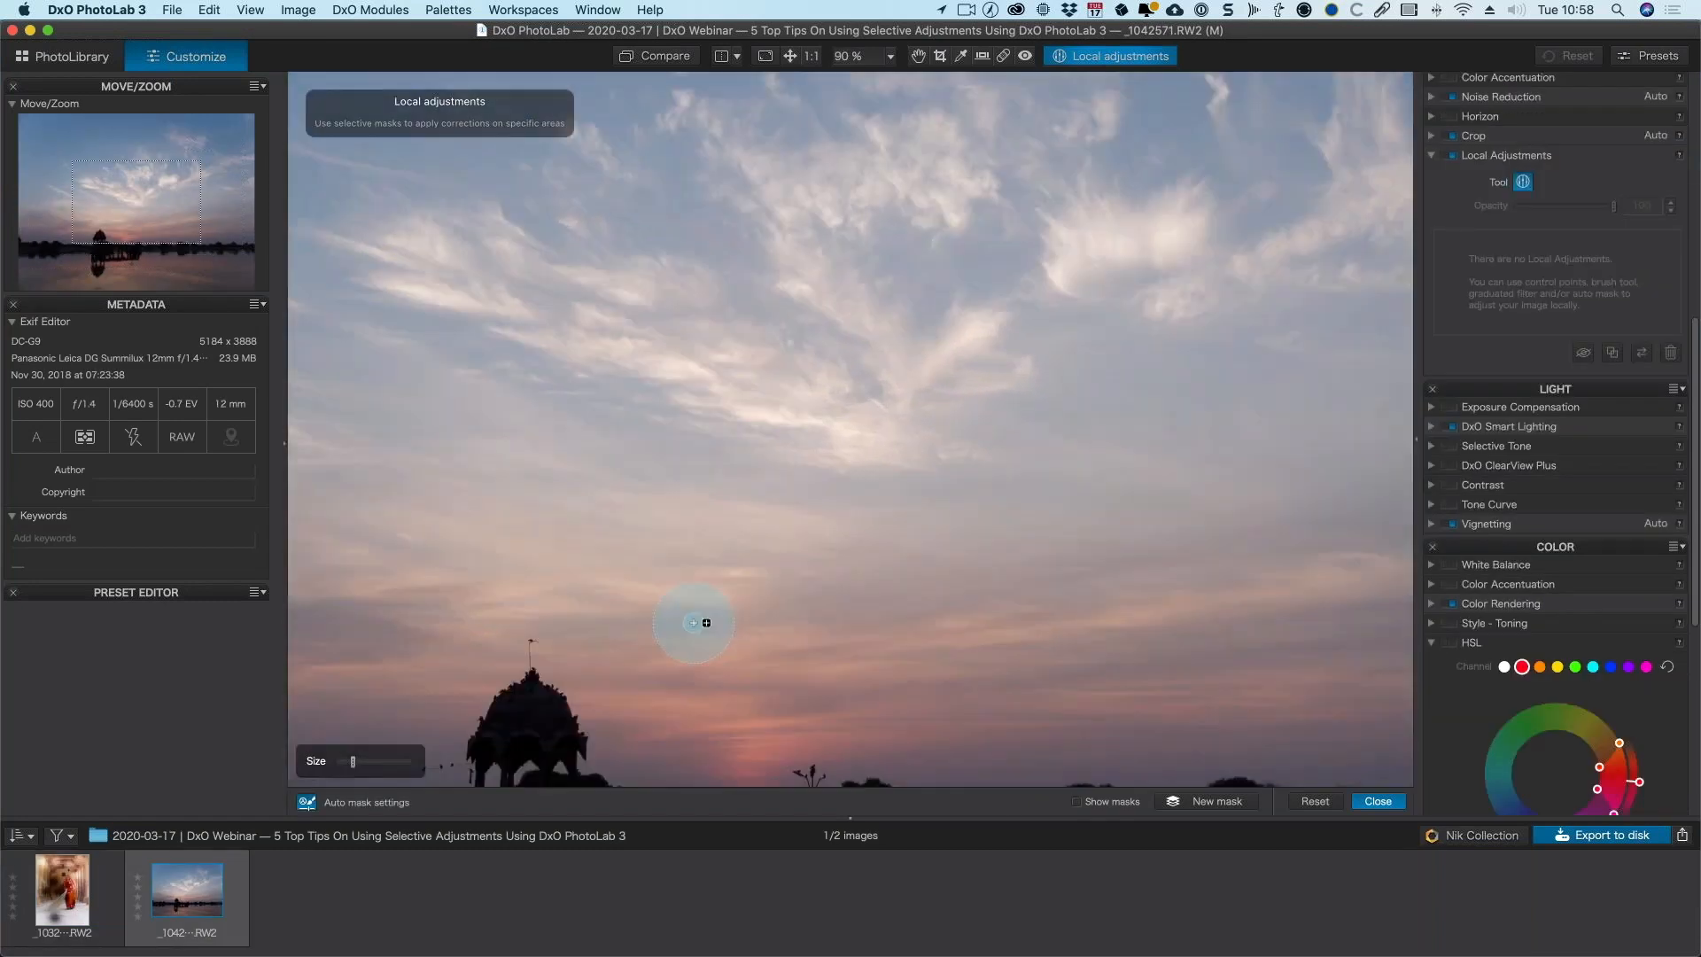
{"action": "key", "text": "h"}
{"action": "left_click_drag", "start_coordinate": [814, 460], "coordinate": [1010, 306]}
{"action": "scroll", "coordinate": [1104, 296], "scroll_direction": "left", "scroll_amount": 8}
{"action": "scroll", "coordinate": [1105, 295], "scroll_direction": "down", "scroll_amount": 4}
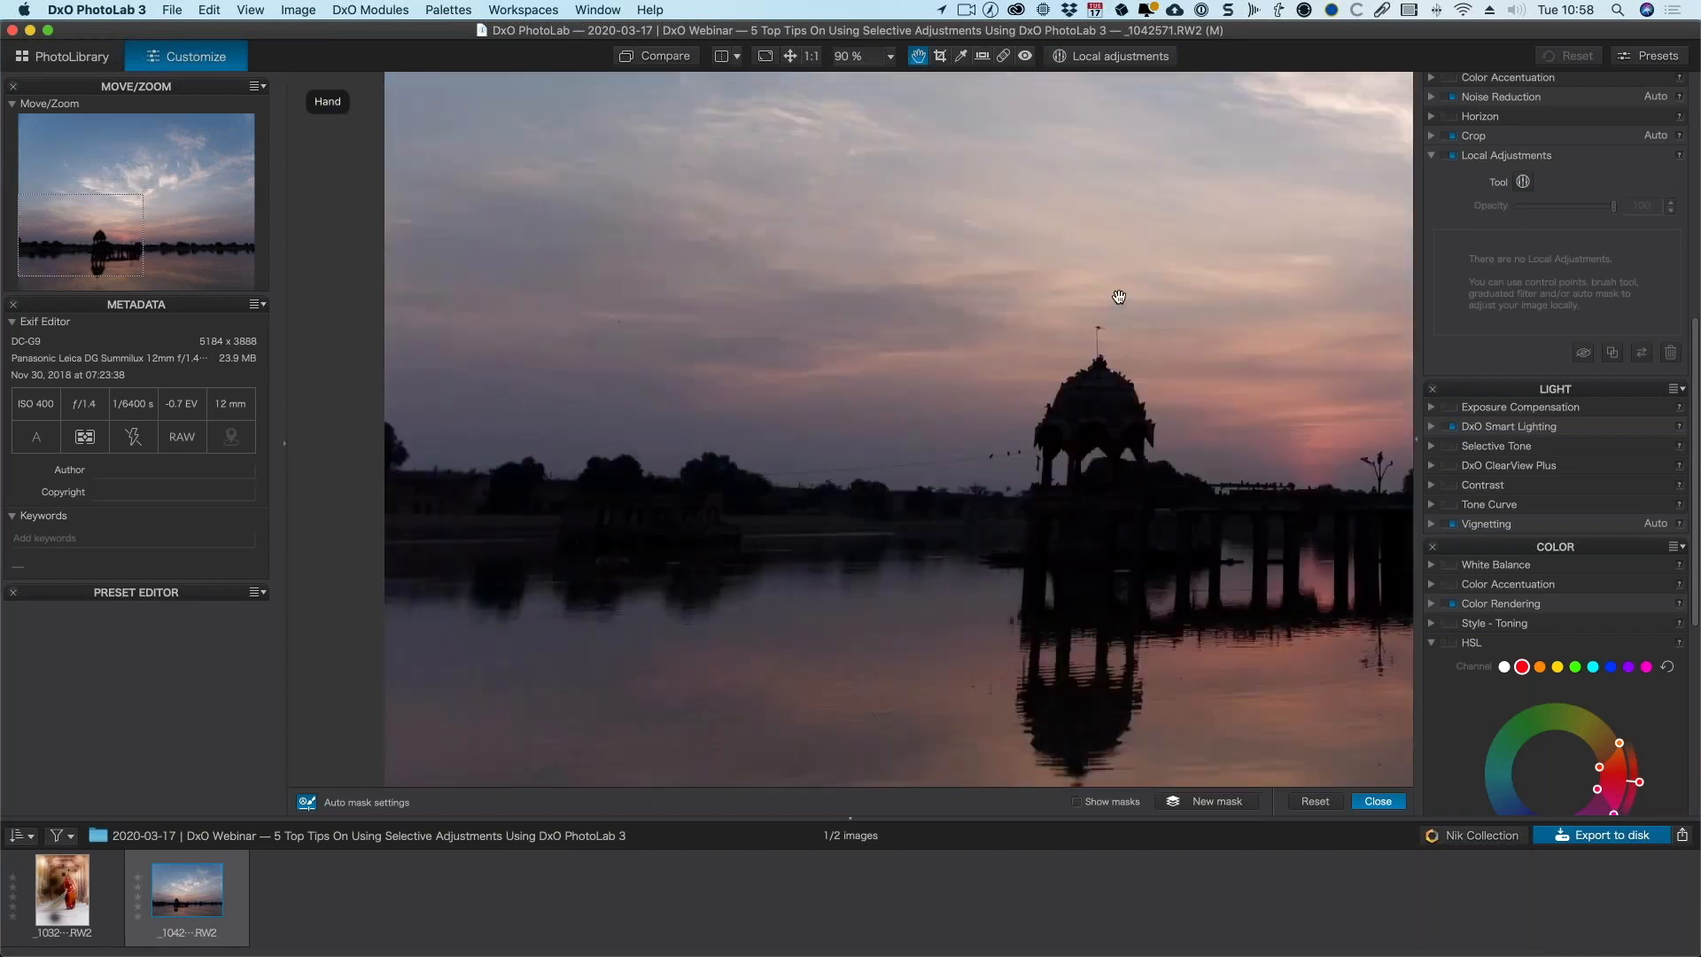
{"action": "key", "text": "l"}
{"action": "mouse_move", "coordinate": [441, 472]}
{"action": "left_mouse_down"}
{"action": "mouse_move", "coordinate": [628, 476]}
{"action": "mouse_move", "coordinate": [649, 460]}
{"action": "mouse_move", "coordinate": [696, 481]}
{"action": "mouse_move", "coordinate": [748, 462]}
{"action": "mouse_move", "coordinate": [961, 493]}
{"action": "mouse_move", "coordinate": [1146, 488]}
{"action": "mouse_move", "coordinate": [1159, 455]}
{"action": "mouse_move", "coordinate": [1137, 398]}
{"action": "mouse_move", "coordinate": [1118, 401]}
{"action": "mouse_move", "coordinate": [1147, 373]}
{"action": "mouse_move", "coordinate": [1174, 407]}
{"action": "mouse_move", "coordinate": [1118, 410]}
{"action": "left_mouse_up"}
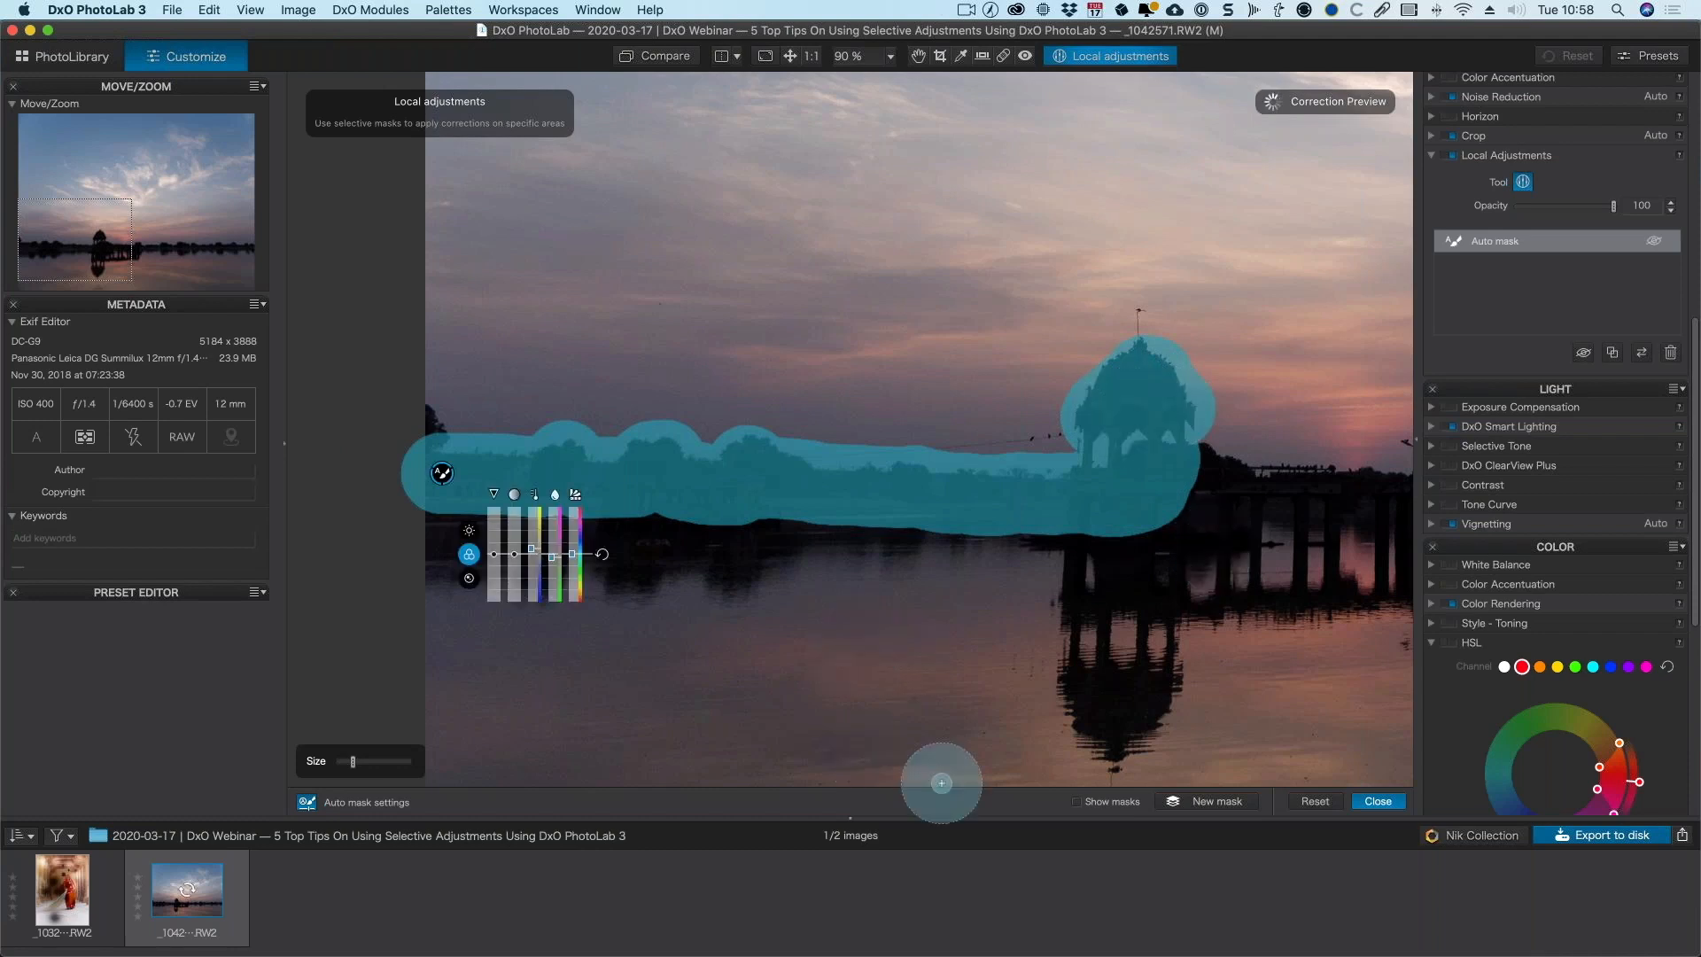
- Strongly raise the exposure of the auto mask on the shoreline and pavilion, leaving its color settings neutral
{"action": "left_click_drag", "start_coordinate": [495, 562], "coordinate": [493, 529]}
{"action": "double_click", "coordinate": [492, 574]}
{"action": "left_click", "coordinate": [469, 531]}
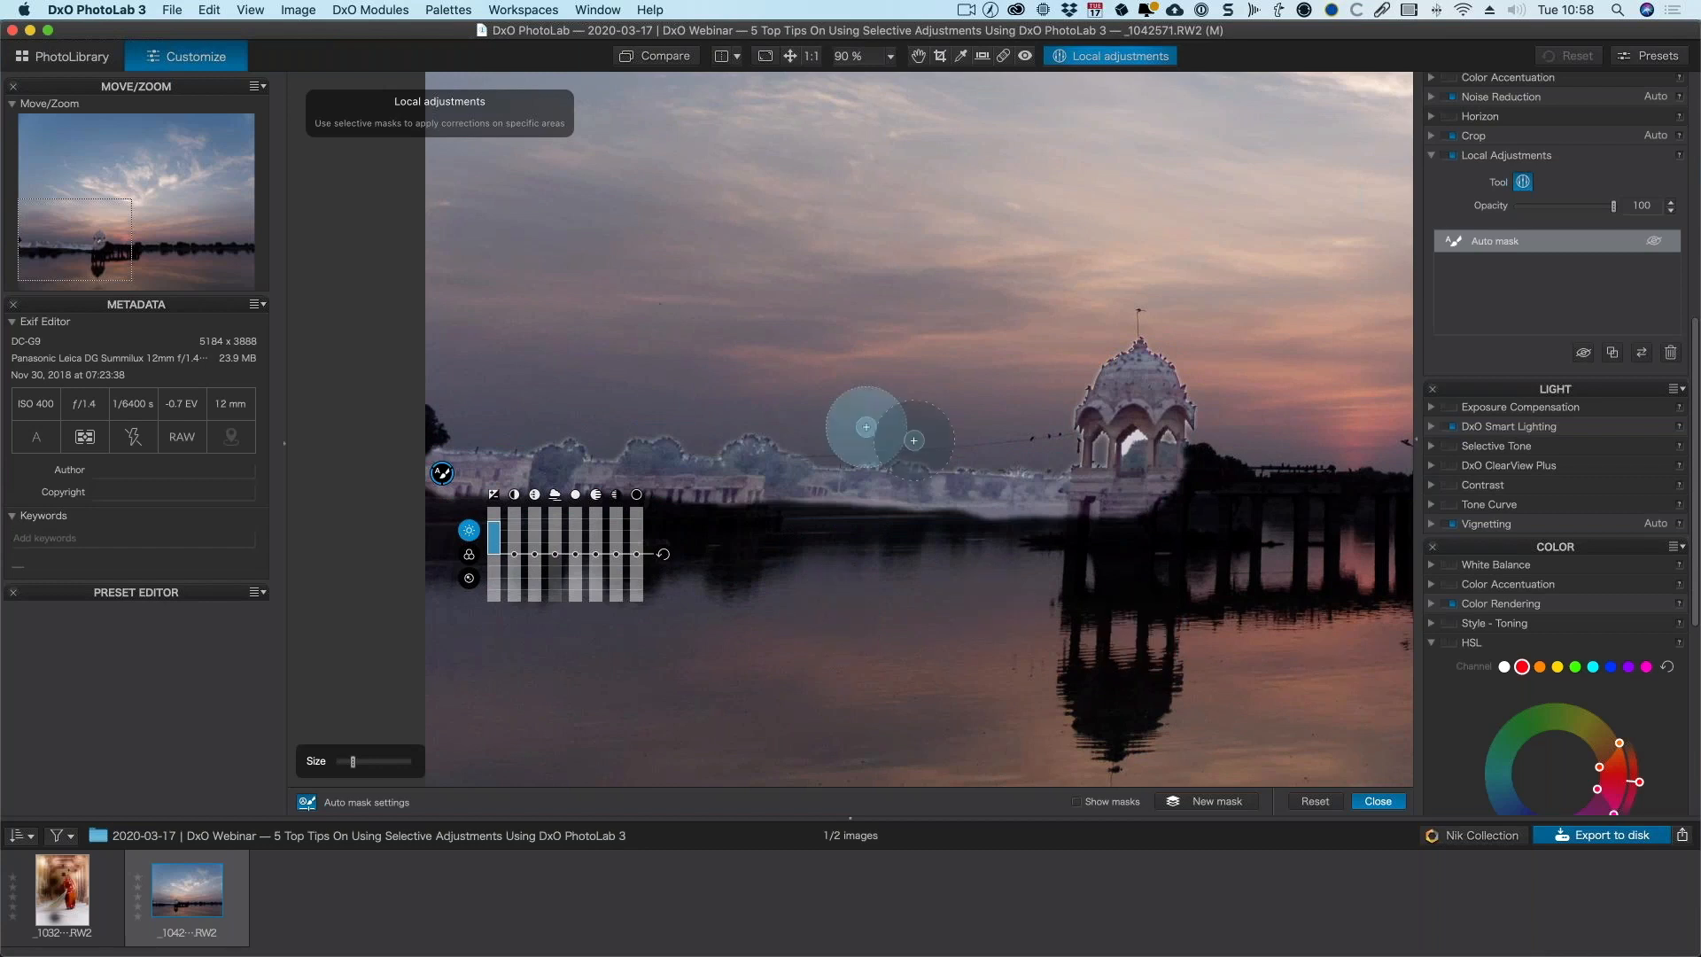
{"action": "right_click", "coordinate": [869, 555]}
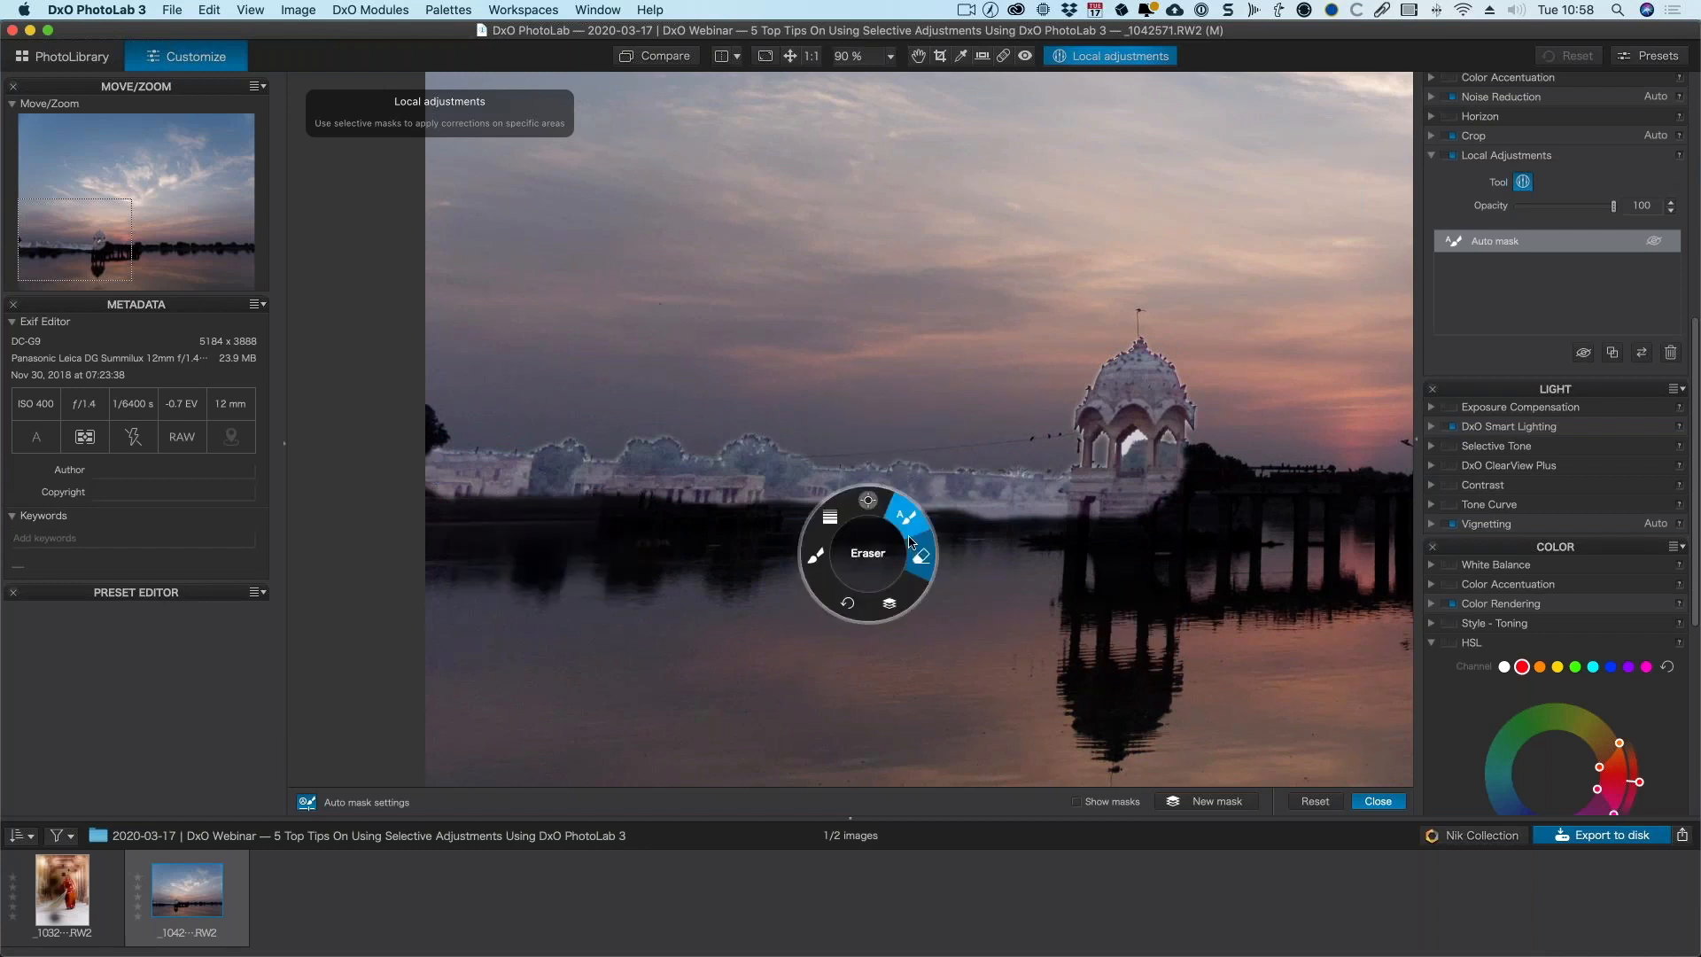
{"action": "left_click", "coordinate": [815, 555]}
{"action": "left_click_drag", "start_coordinate": [793, 559], "coordinate": [964, 553]}
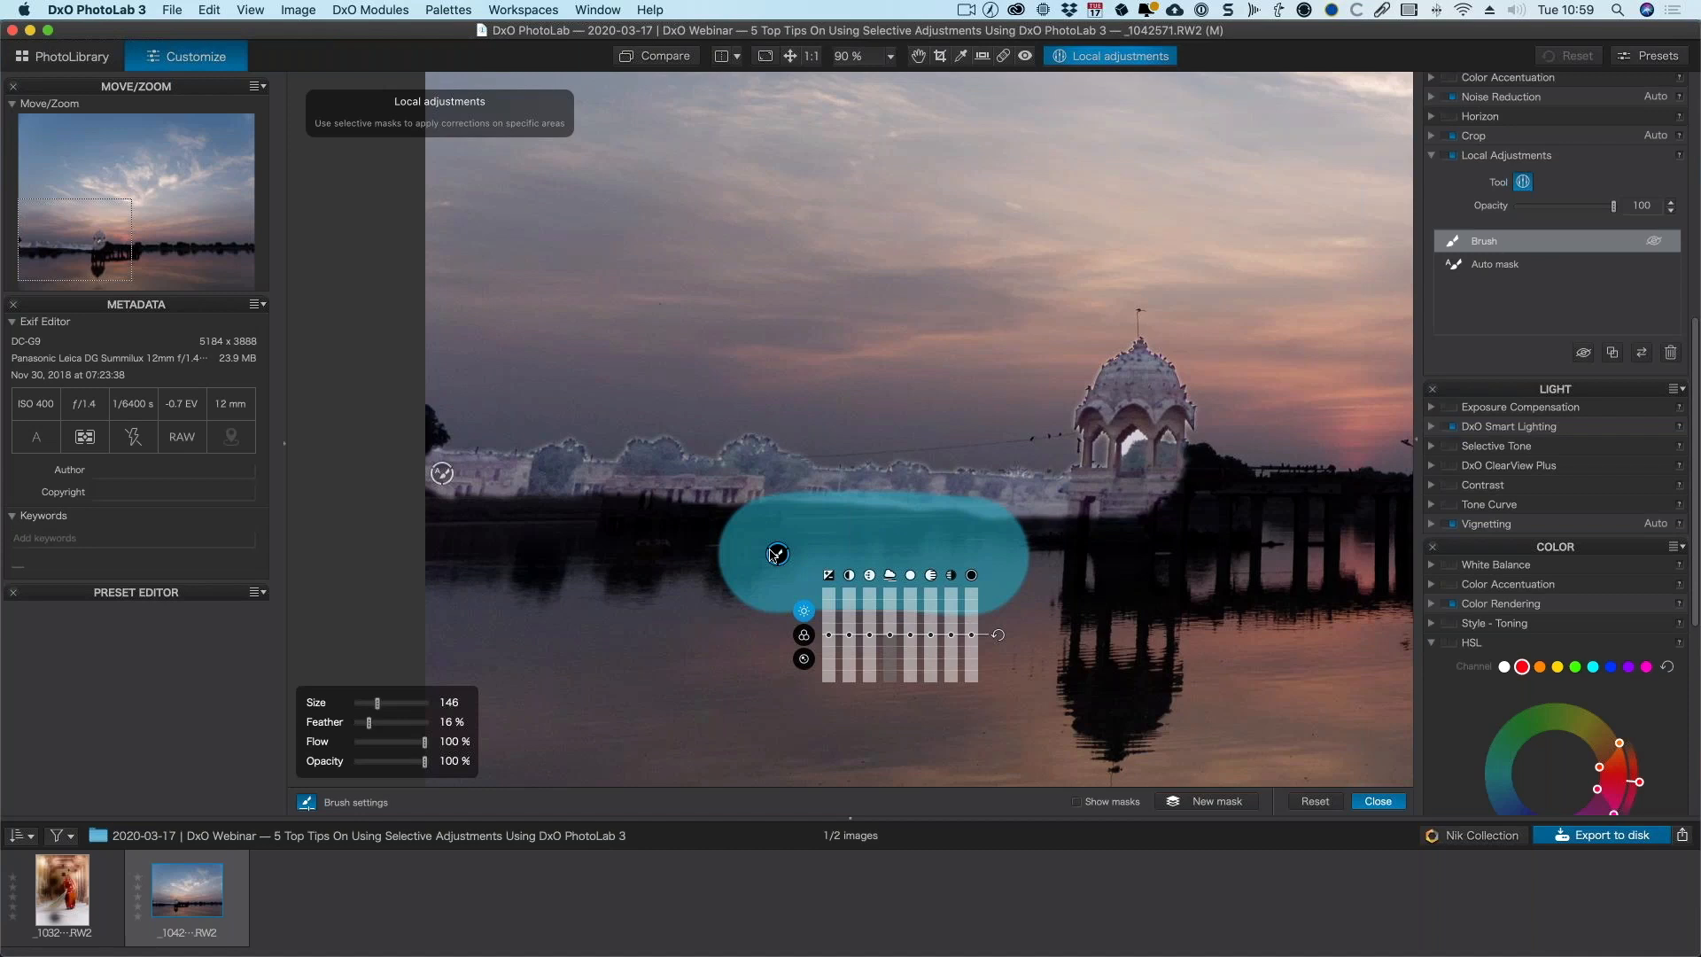
{"action": "left_click", "coordinate": [429, 473]}
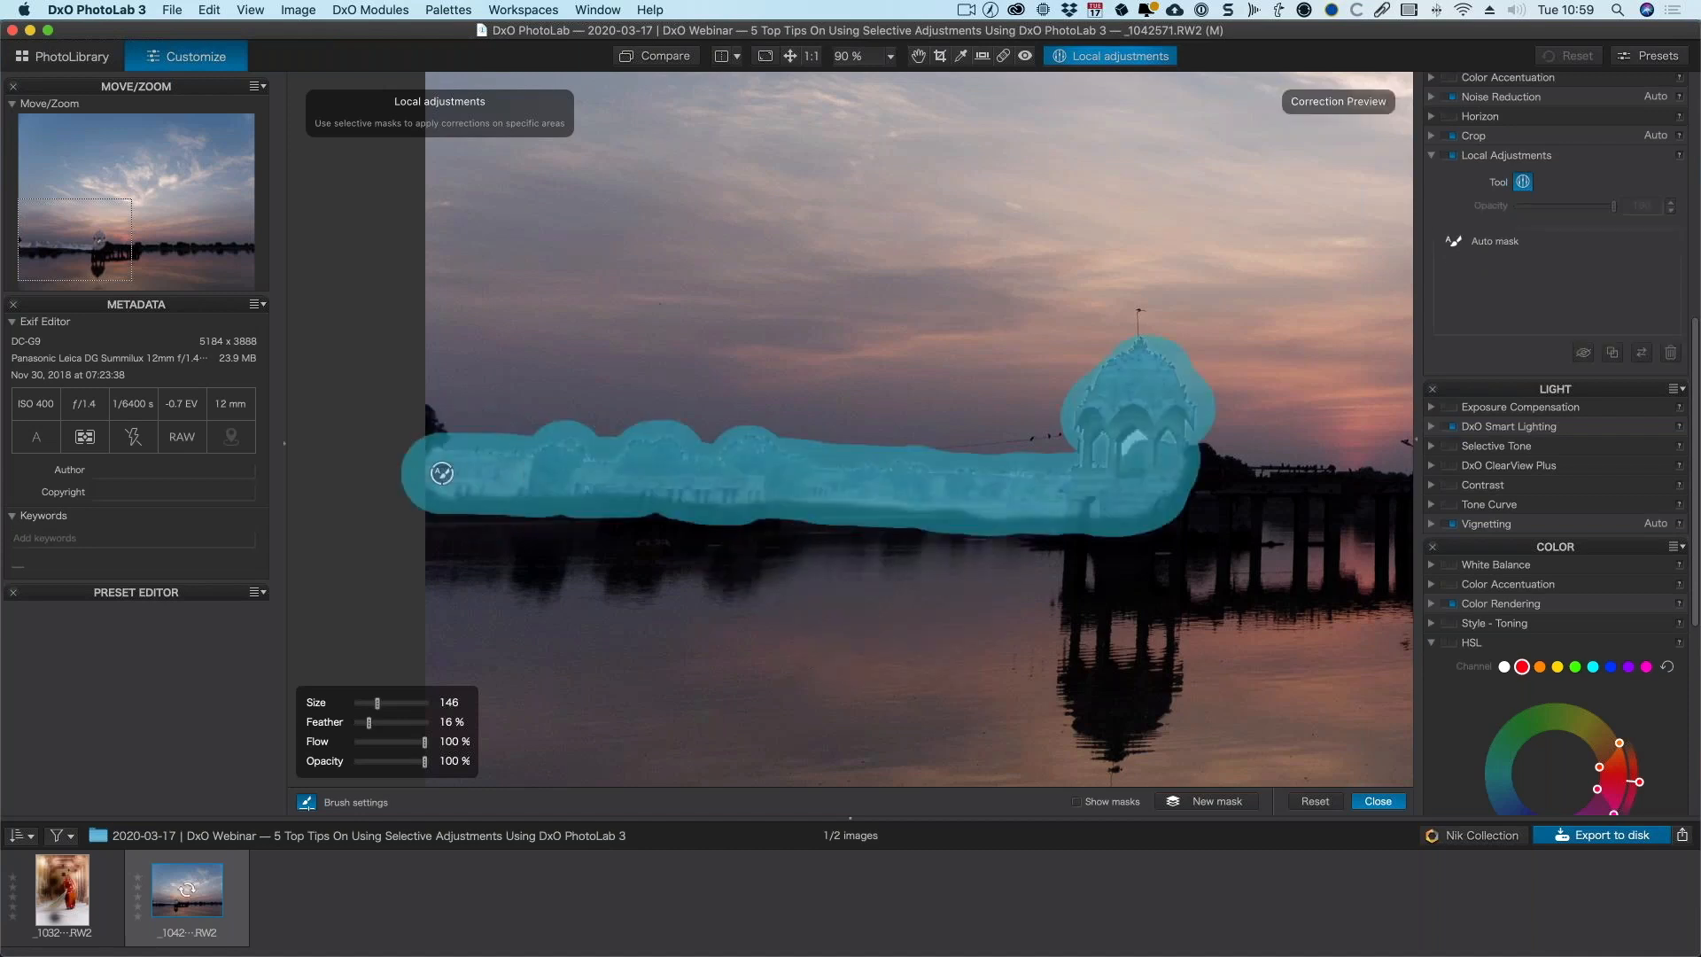
{"action": "key", "text": "Delete"}
{"action": "left_click", "coordinate": [445, 475]}
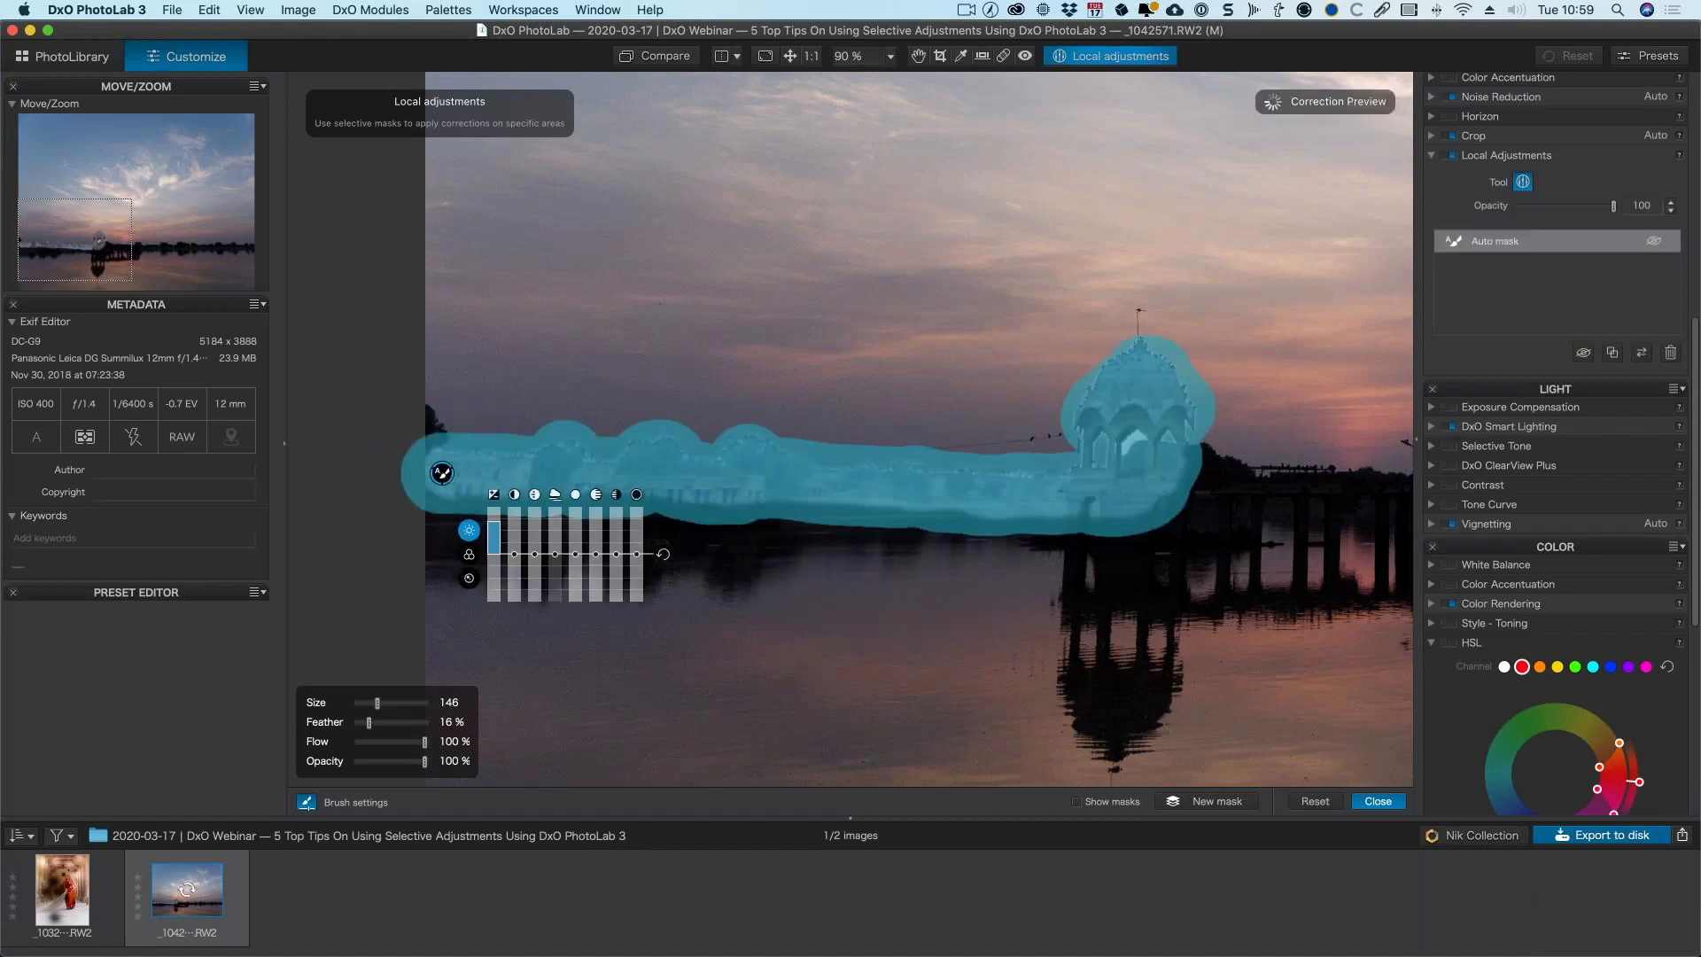
{"action": "right_click", "coordinate": [722, 531]}
{"action": "left_click", "coordinate": [668, 558]}
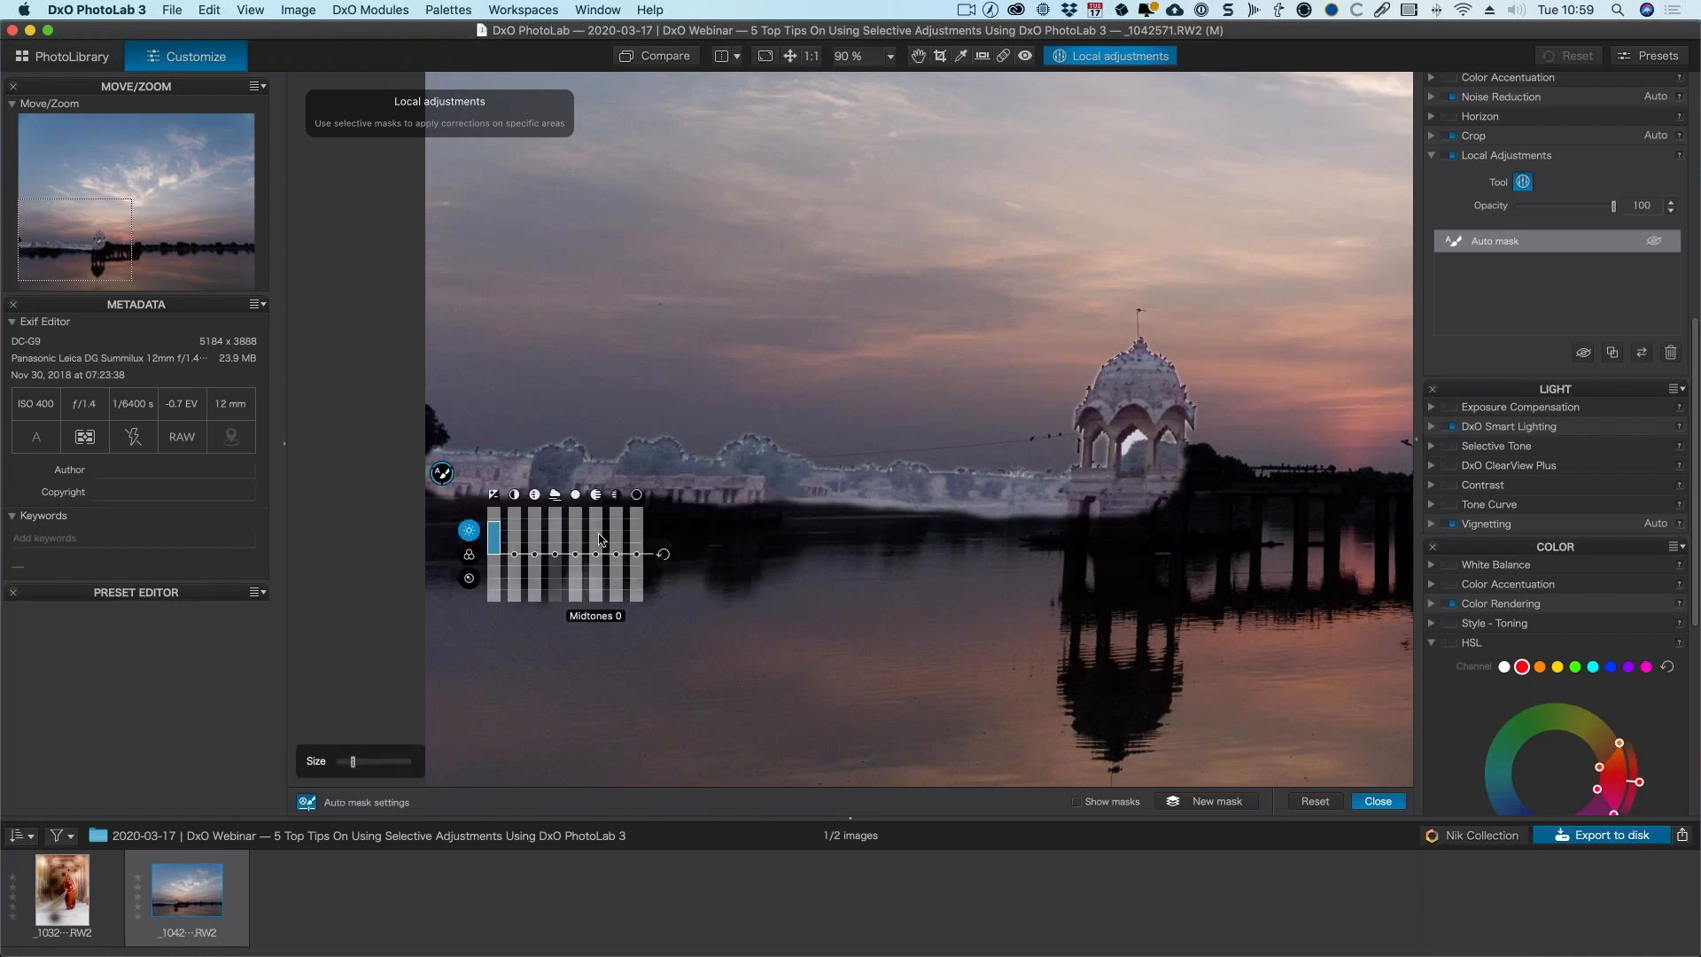
- Extend the auto mask onto the water beside the left shoreline and enlarge the auto mask brush
{"action": "mouse_move", "coordinate": [740, 513]}
{"action": "left_mouse_down"}
{"action": "mouse_move", "coordinate": [792, 523]}
{"action": "mouse_move", "coordinate": [465, 525]}
{"action": "mouse_move", "coordinate": [500, 553]}
{"action": "mouse_move", "coordinate": [431, 569]}
{"action": "mouse_move", "coordinate": [606, 640]}
{"action": "mouse_move", "coordinate": [676, 608]}
{"action": "left_mouse_up"}
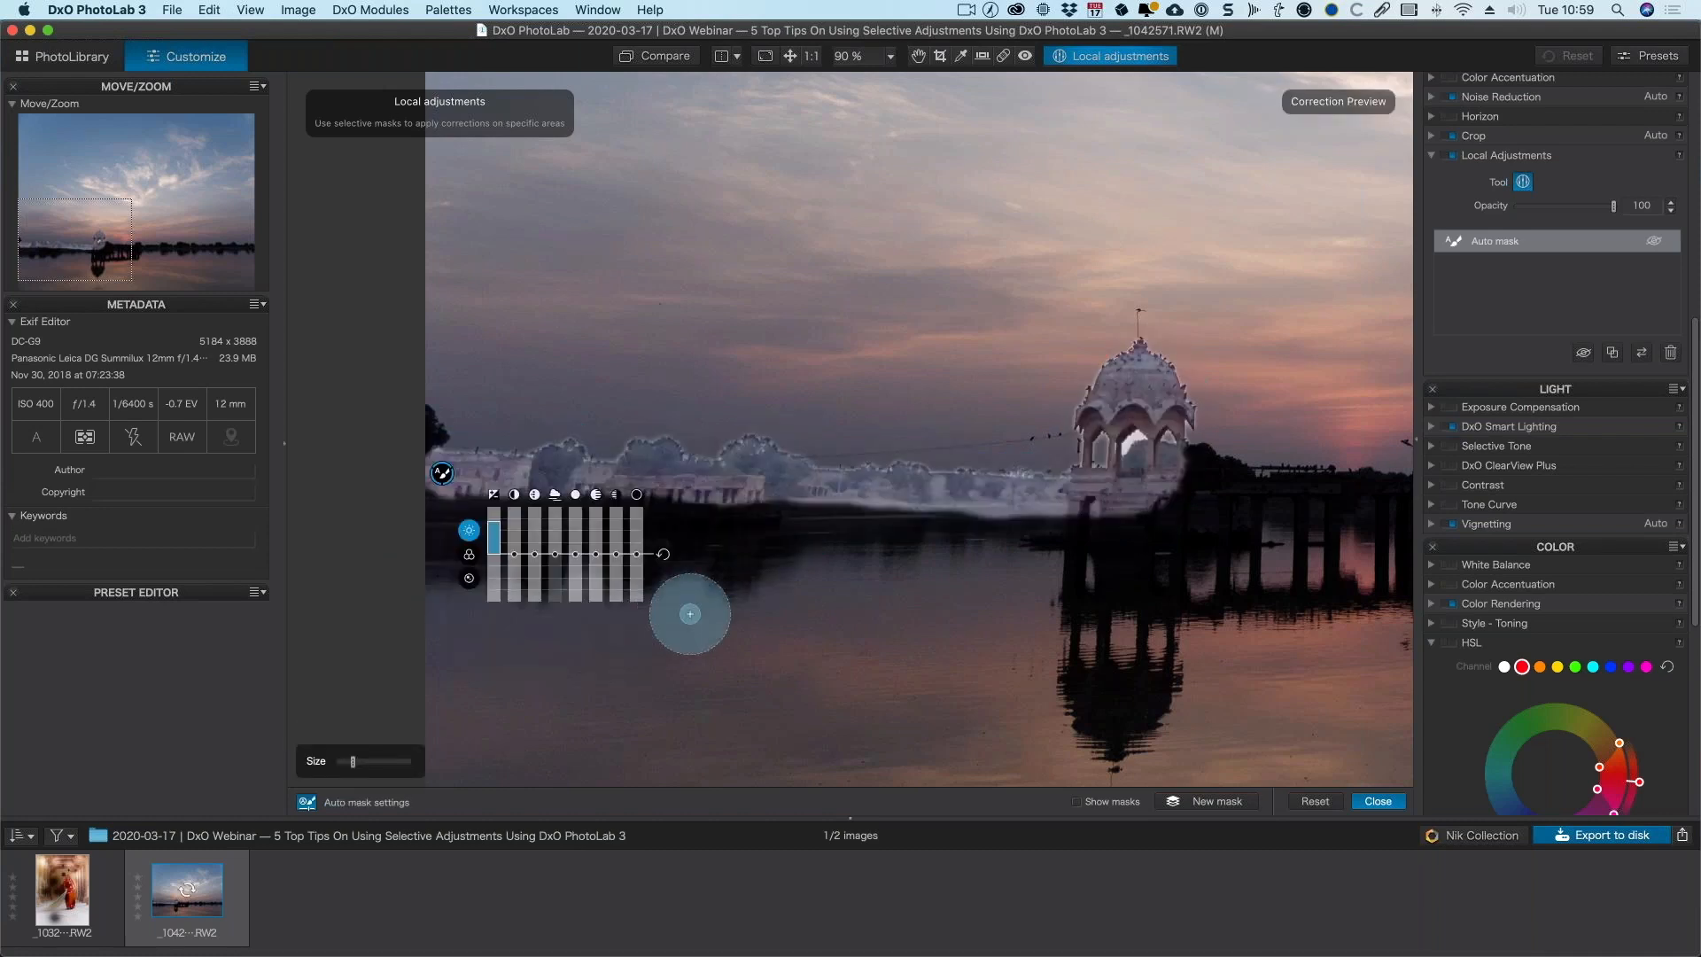
{"action": "scroll", "coordinate": [695, 627], "scroll_direction": "down", "scroll_amount": 2}
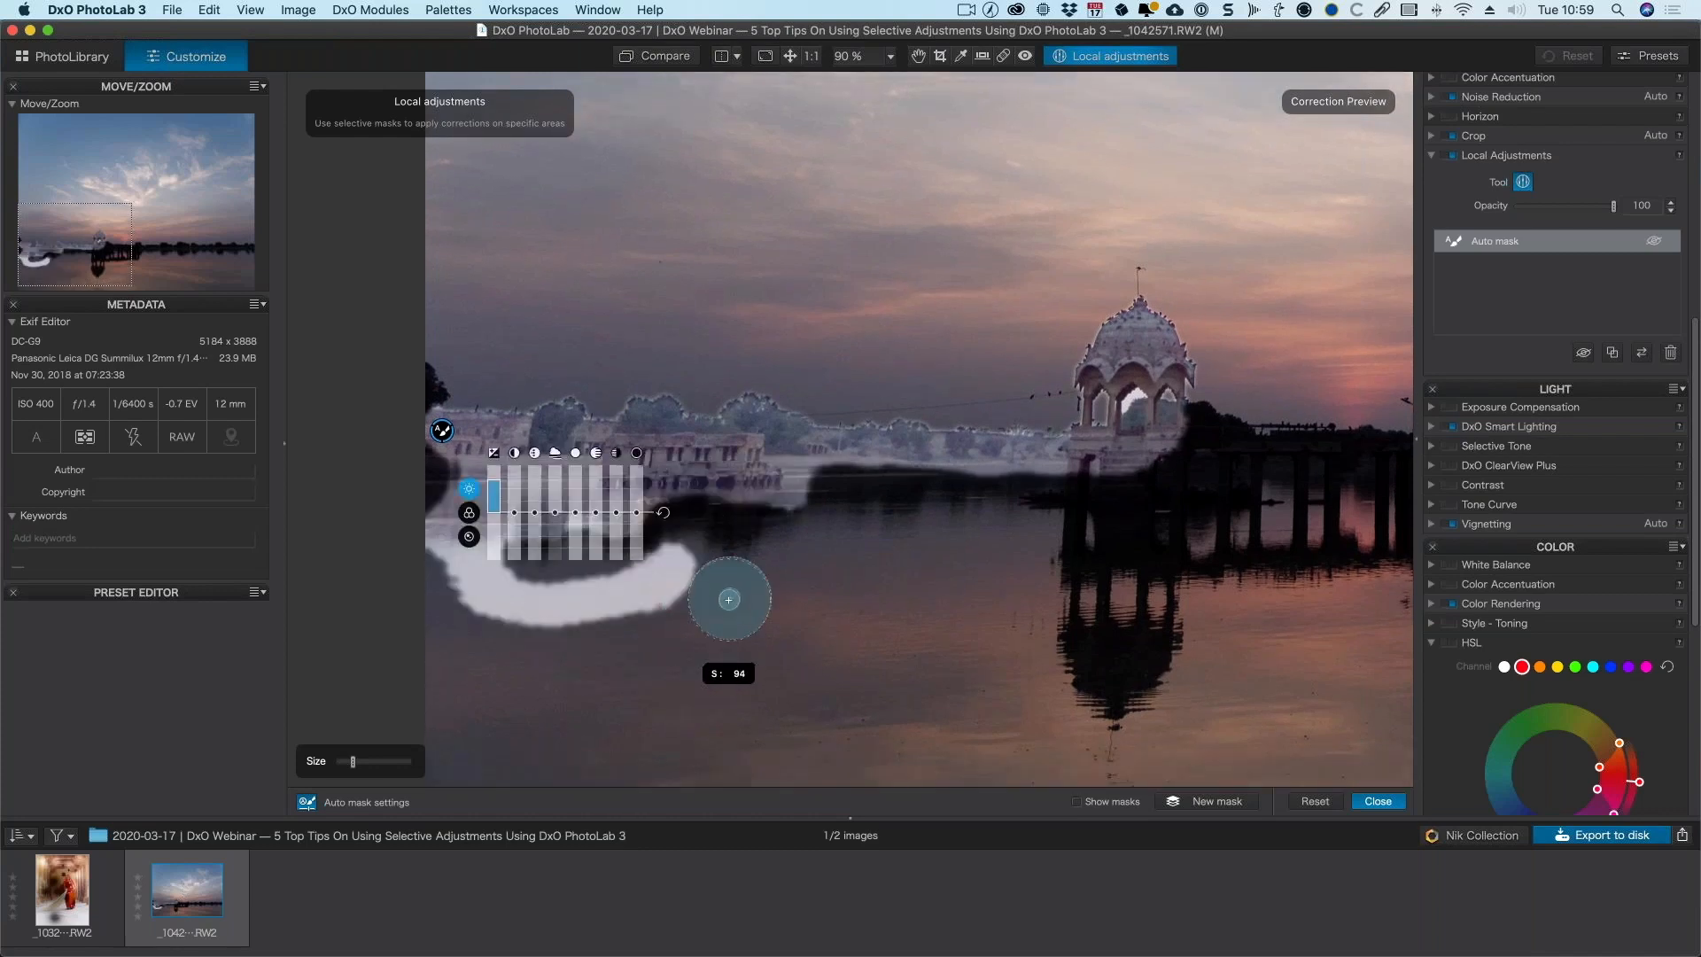
{"action": "key", "text": "alt"}
{"action": "scroll", "coordinate": [728, 600], "scroll_direction": "down", "scroll_amount": 10}
{"action": "scroll", "coordinate": [728, 606], "scroll_direction": "up", "scroll_amount": 5}
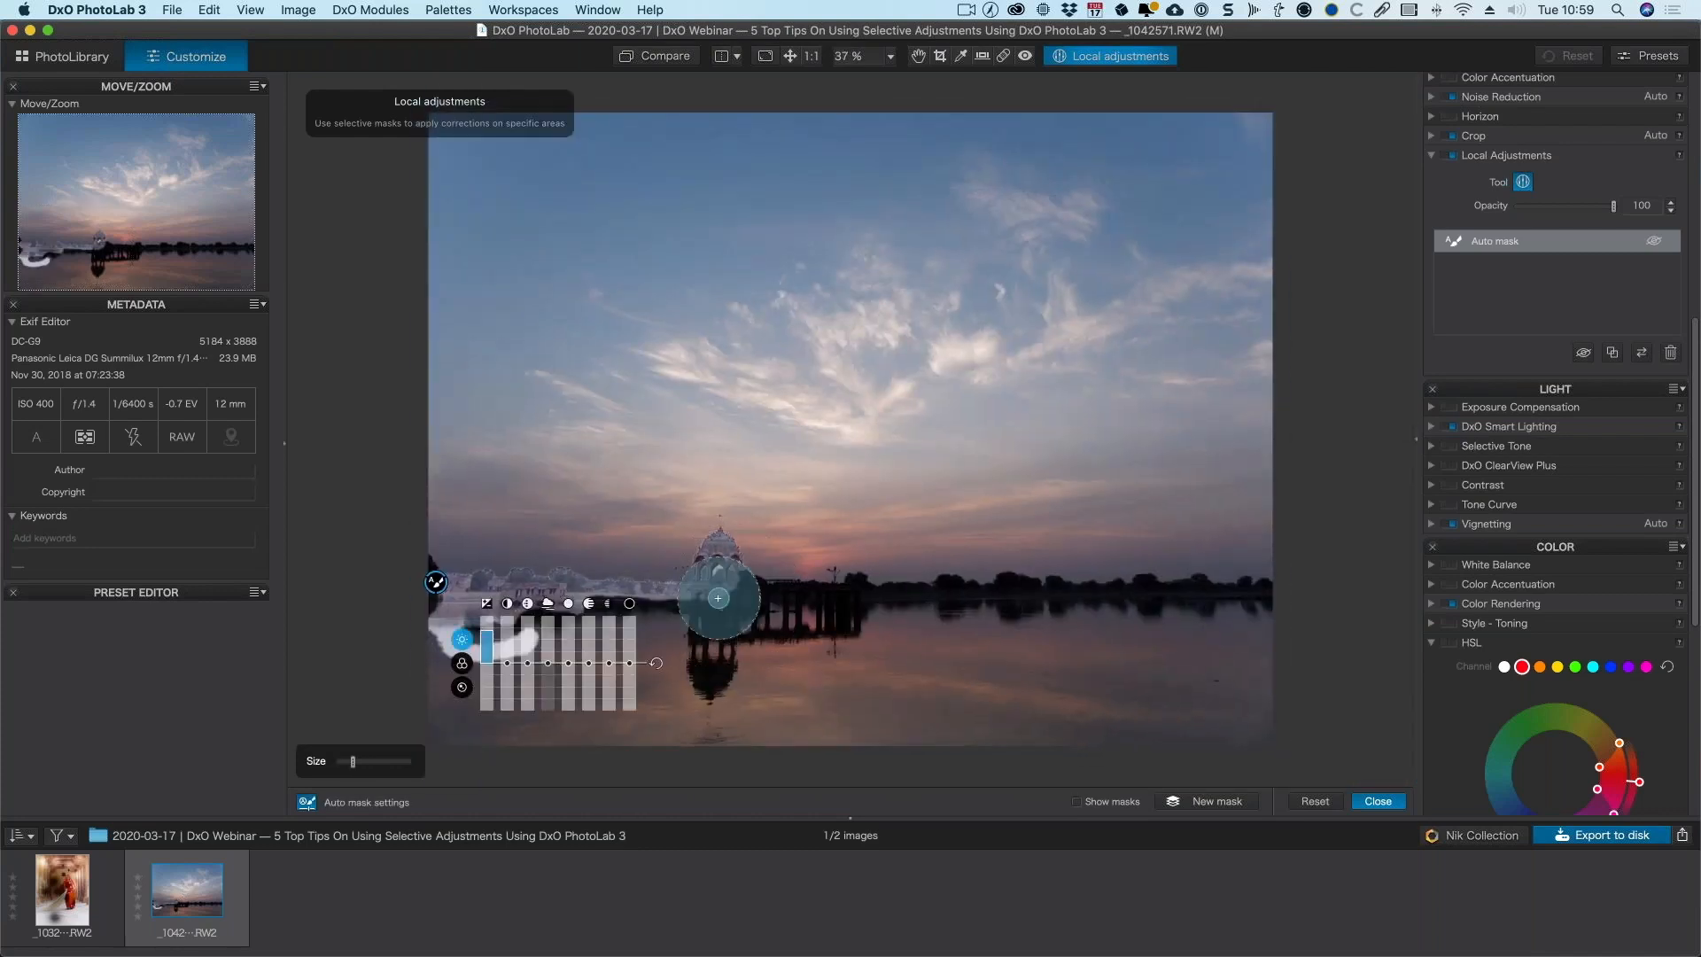
{"action": "scroll", "coordinate": [719, 598], "scroll_direction": "up", "scroll_amount": 5}
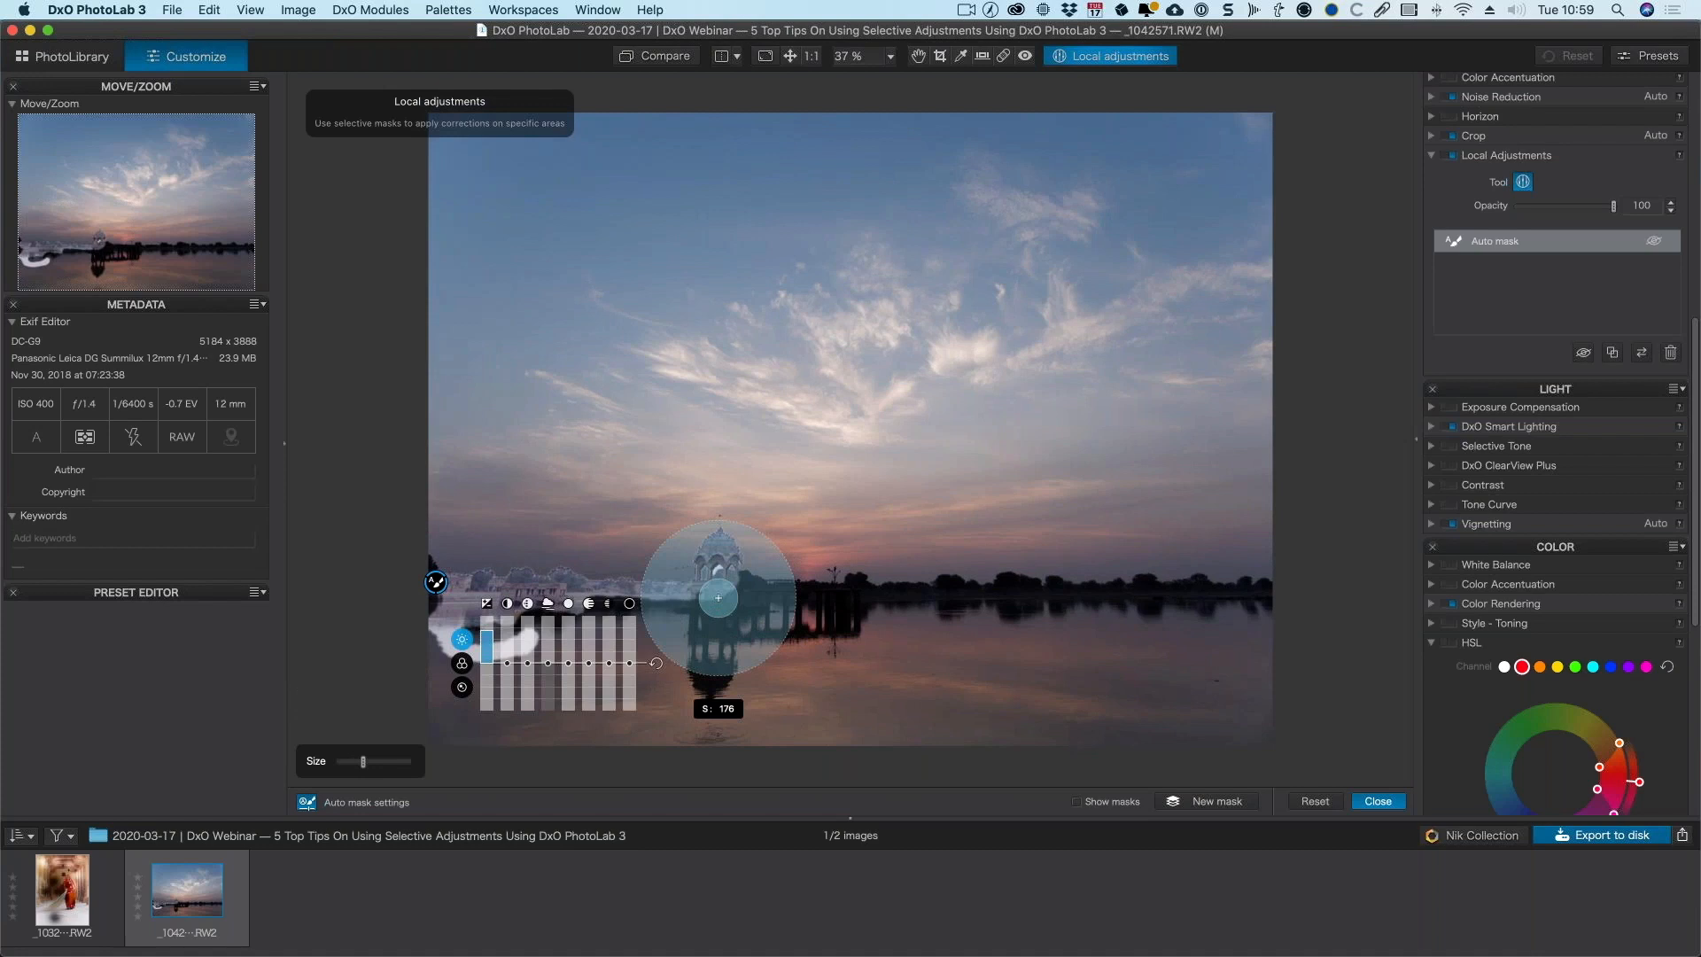
{"action": "scroll", "coordinate": [718, 598], "scroll_direction": "up", "scroll_amount": 3}
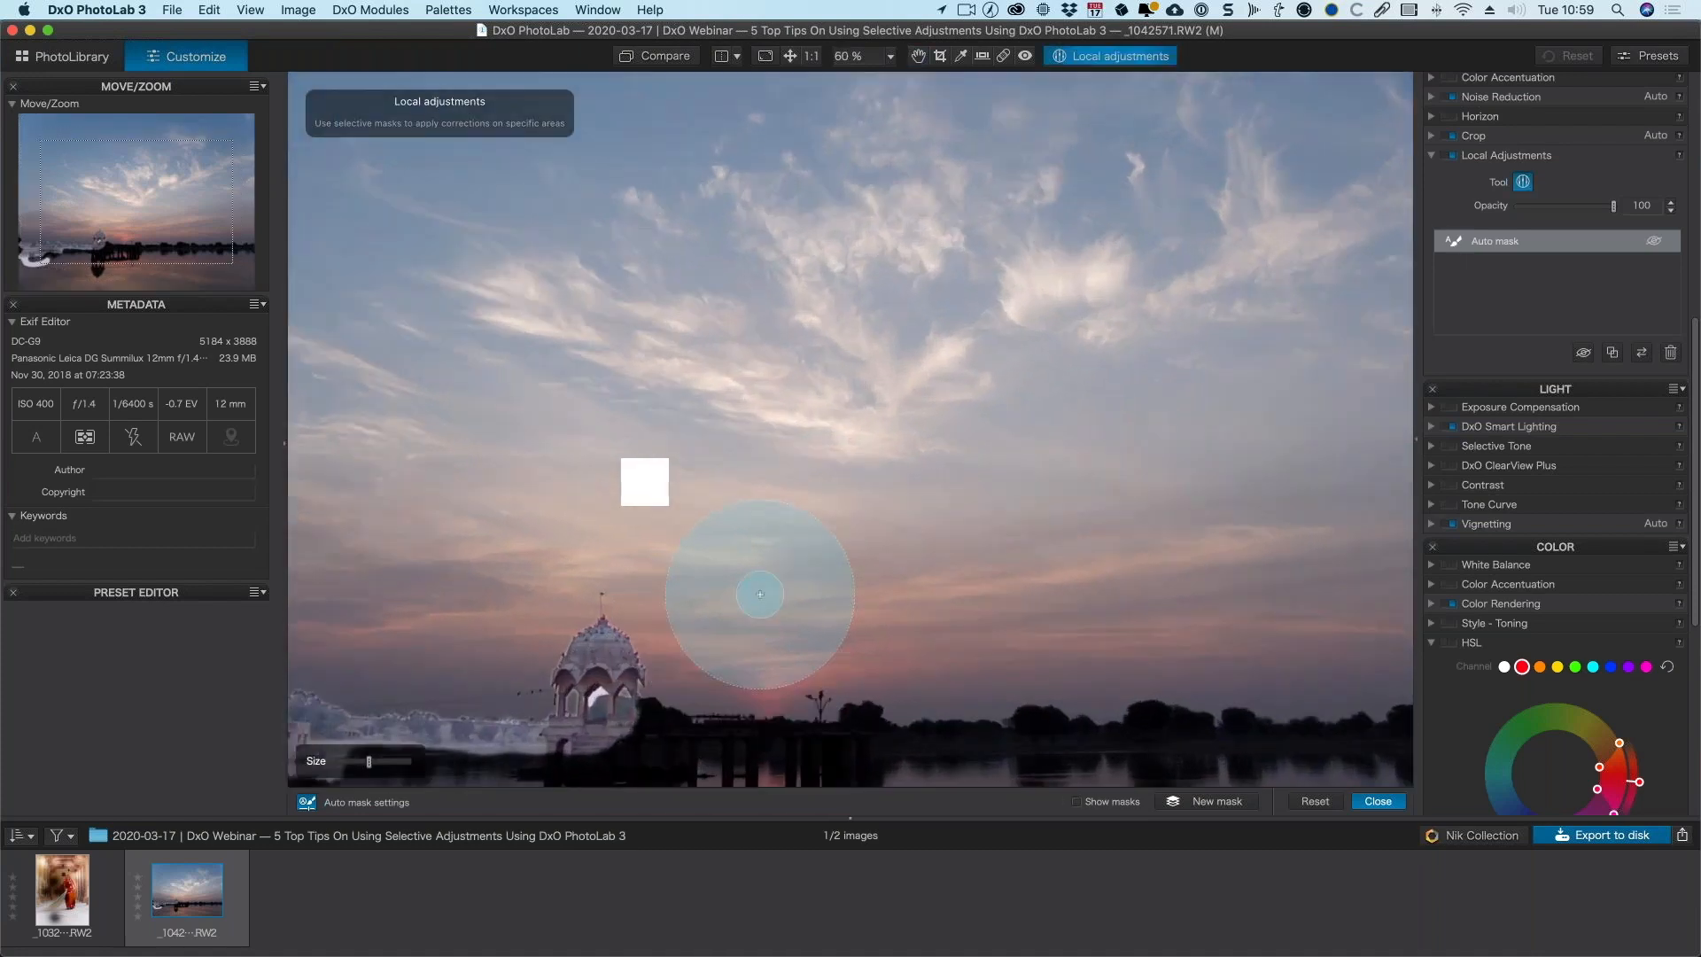
- Paint the auto mask across the water from the left edge of the photo to the pavilion's reflection
{"action": "scroll", "coordinate": [760, 595], "scroll_direction": "up", "scroll_amount": 3}
{"action": "key", "text": "space"}
{"action": "mouse_move", "coordinate": [759, 595]}
{"action": "left_mouse_down"}
{"action": "mouse_move", "coordinate": [1123, 419]}
{"action": "mouse_move", "coordinate": [1399, 482]}
{"action": "left_mouse_up"}
{"action": "mouse_move", "coordinate": [716, 527]}
{"action": "left_mouse_down"}
{"action": "mouse_move", "coordinate": [960, 497]}
{"action": "mouse_move", "coordinate": [736, 702]}
{"action": "mouse_move", "coordinate": [1075, 691]}
{"action": "mouse_move", "coordinate": [1294, 500]}
{"action": "mouse_move", "coordinate": [1234, 702]}
{"action": "mouse_move", "coordinate": [1272, 513]}
{"action": "left_mouse_up"}
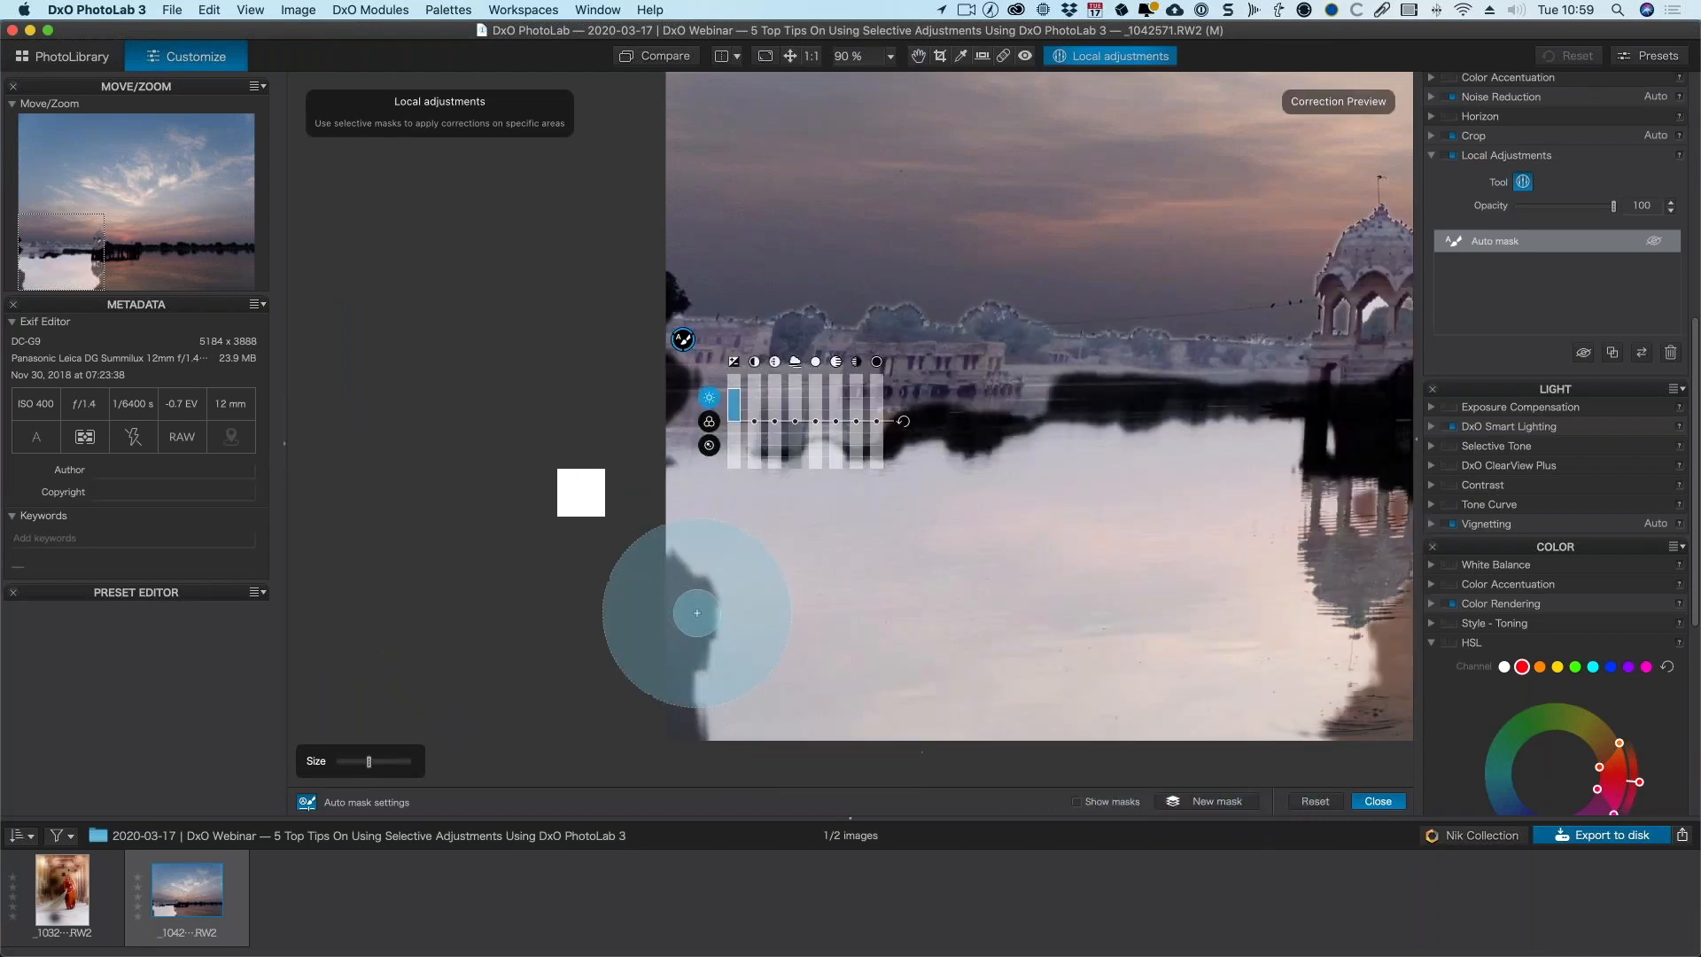
{"action": "left_click_drag", "start_coordinate": [677, 681], "coordinate": [691, 596]}
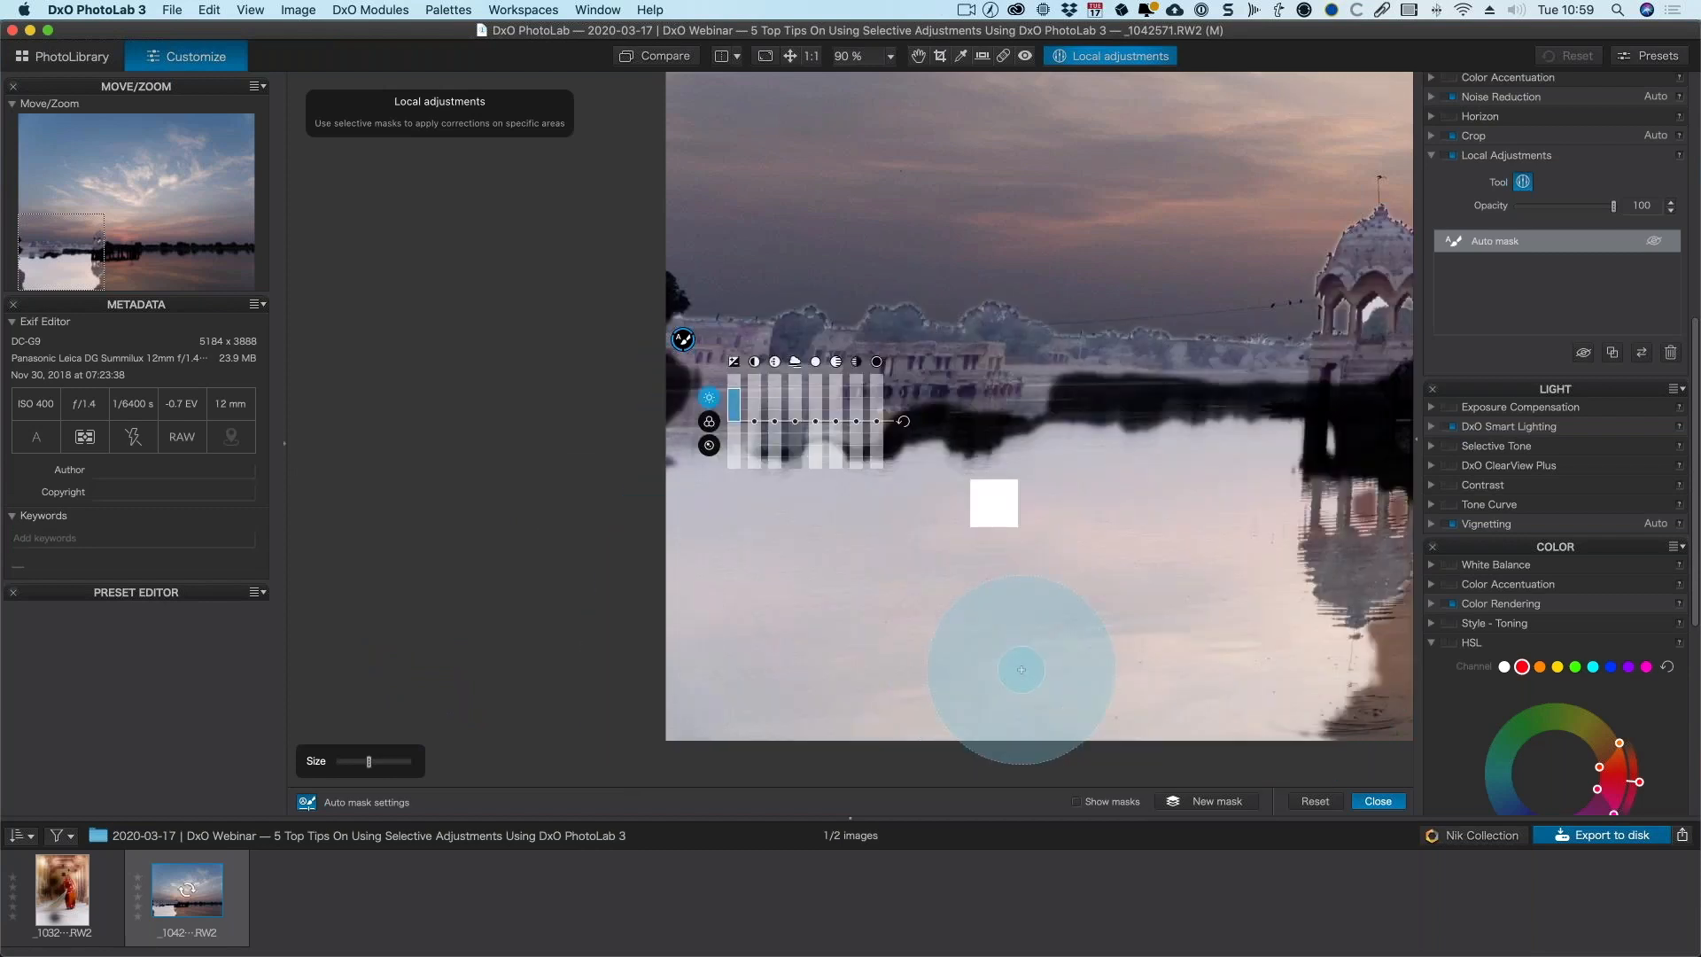
{"action": "mouse_move", "coordinate": [995, 482]}
{"action": "left_mouse_down"}
{"action": "mouse_move", "coordinate": [1128, 401]}
{"action": "mouse_move", "coordinate": [1212, 407]}
{"action": "mouse_move", "coordinate": [1161, 487]}
{"action": "left_mouse_up"}
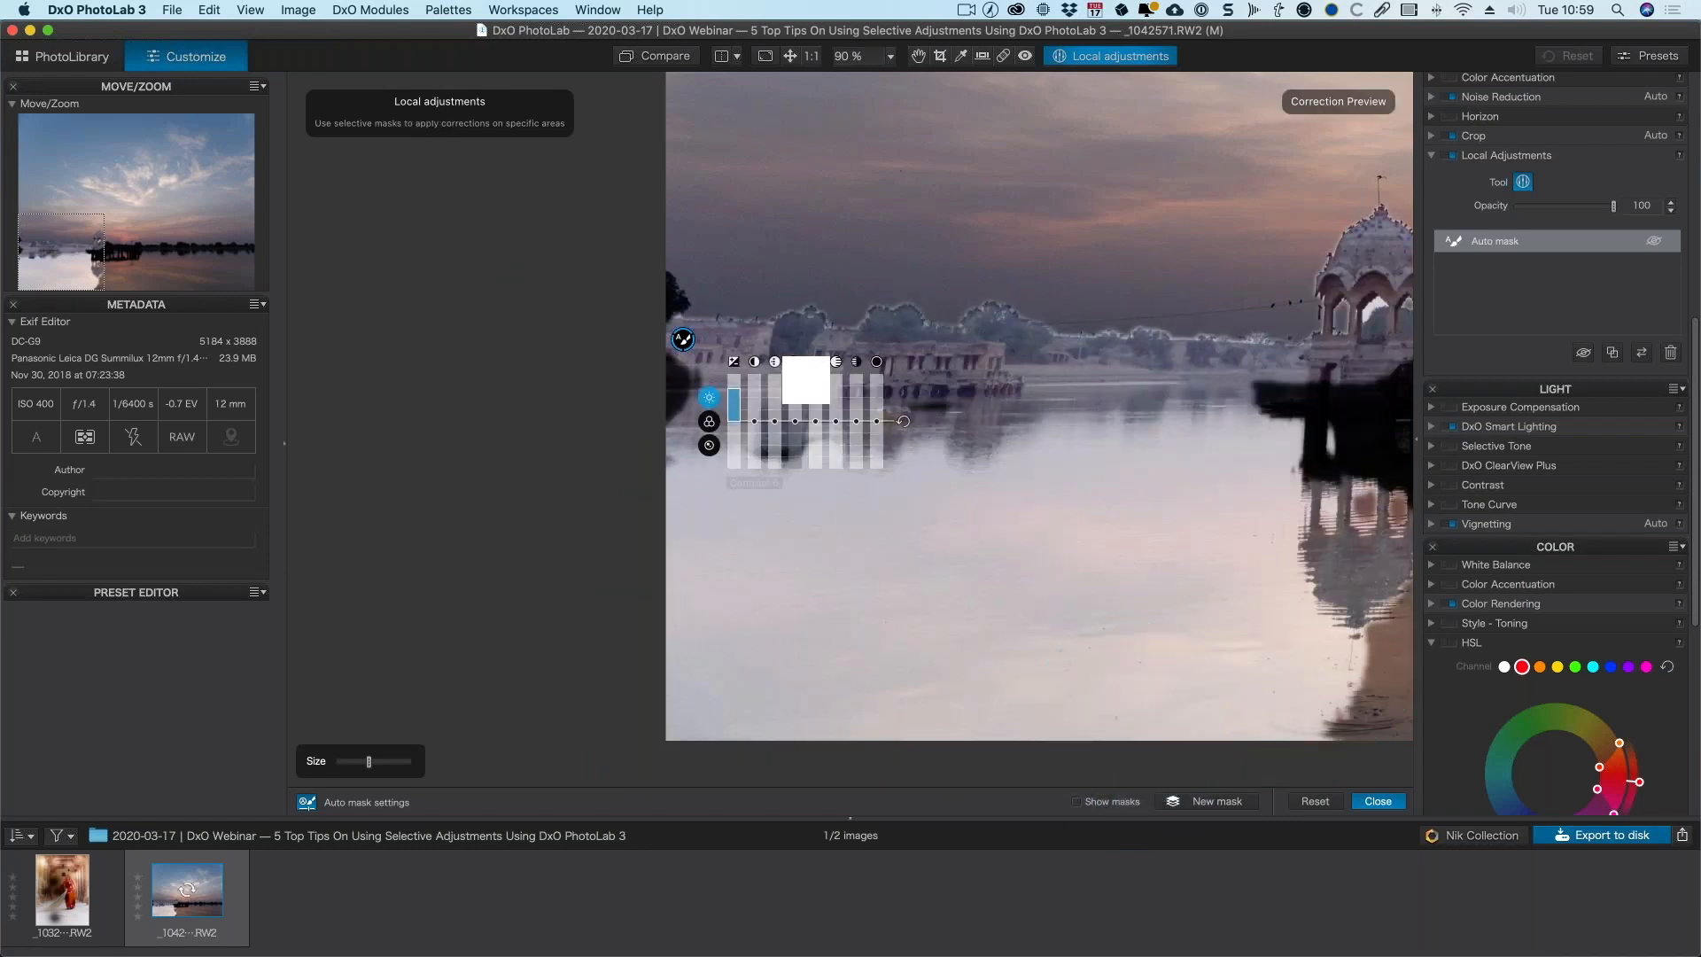
{"action": "key", "text": "space"}
{"action": "left_click_drag", "start_coordinate": [1297, 418], "coordinate": [997, 423]}
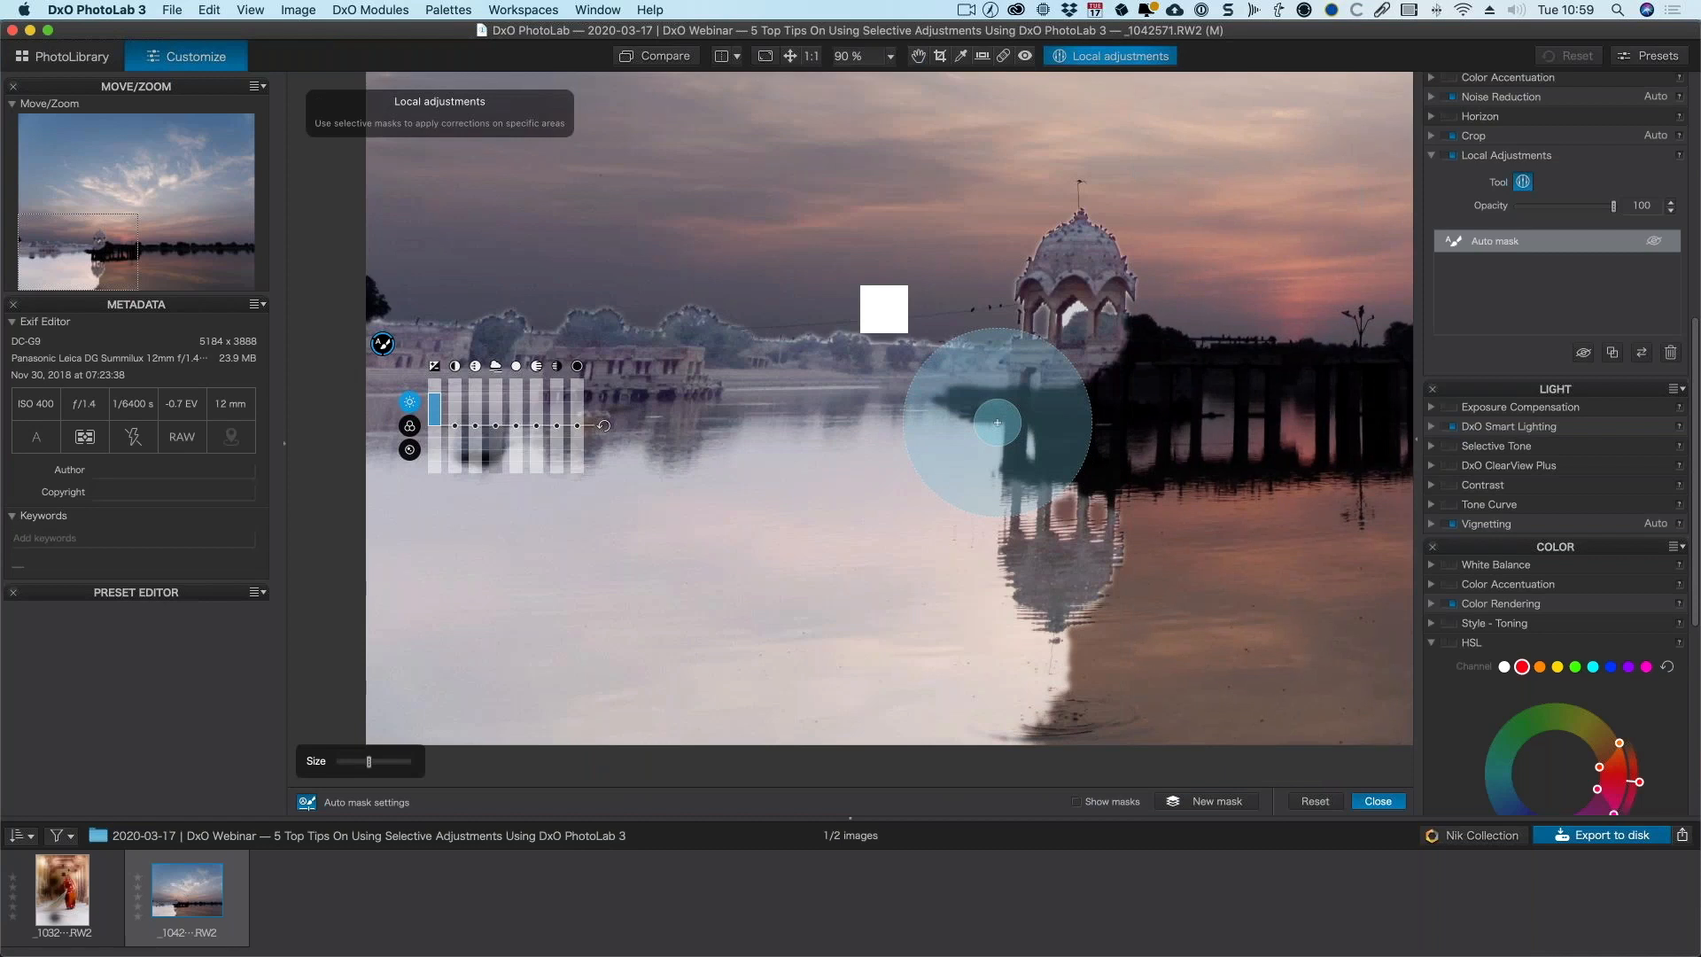